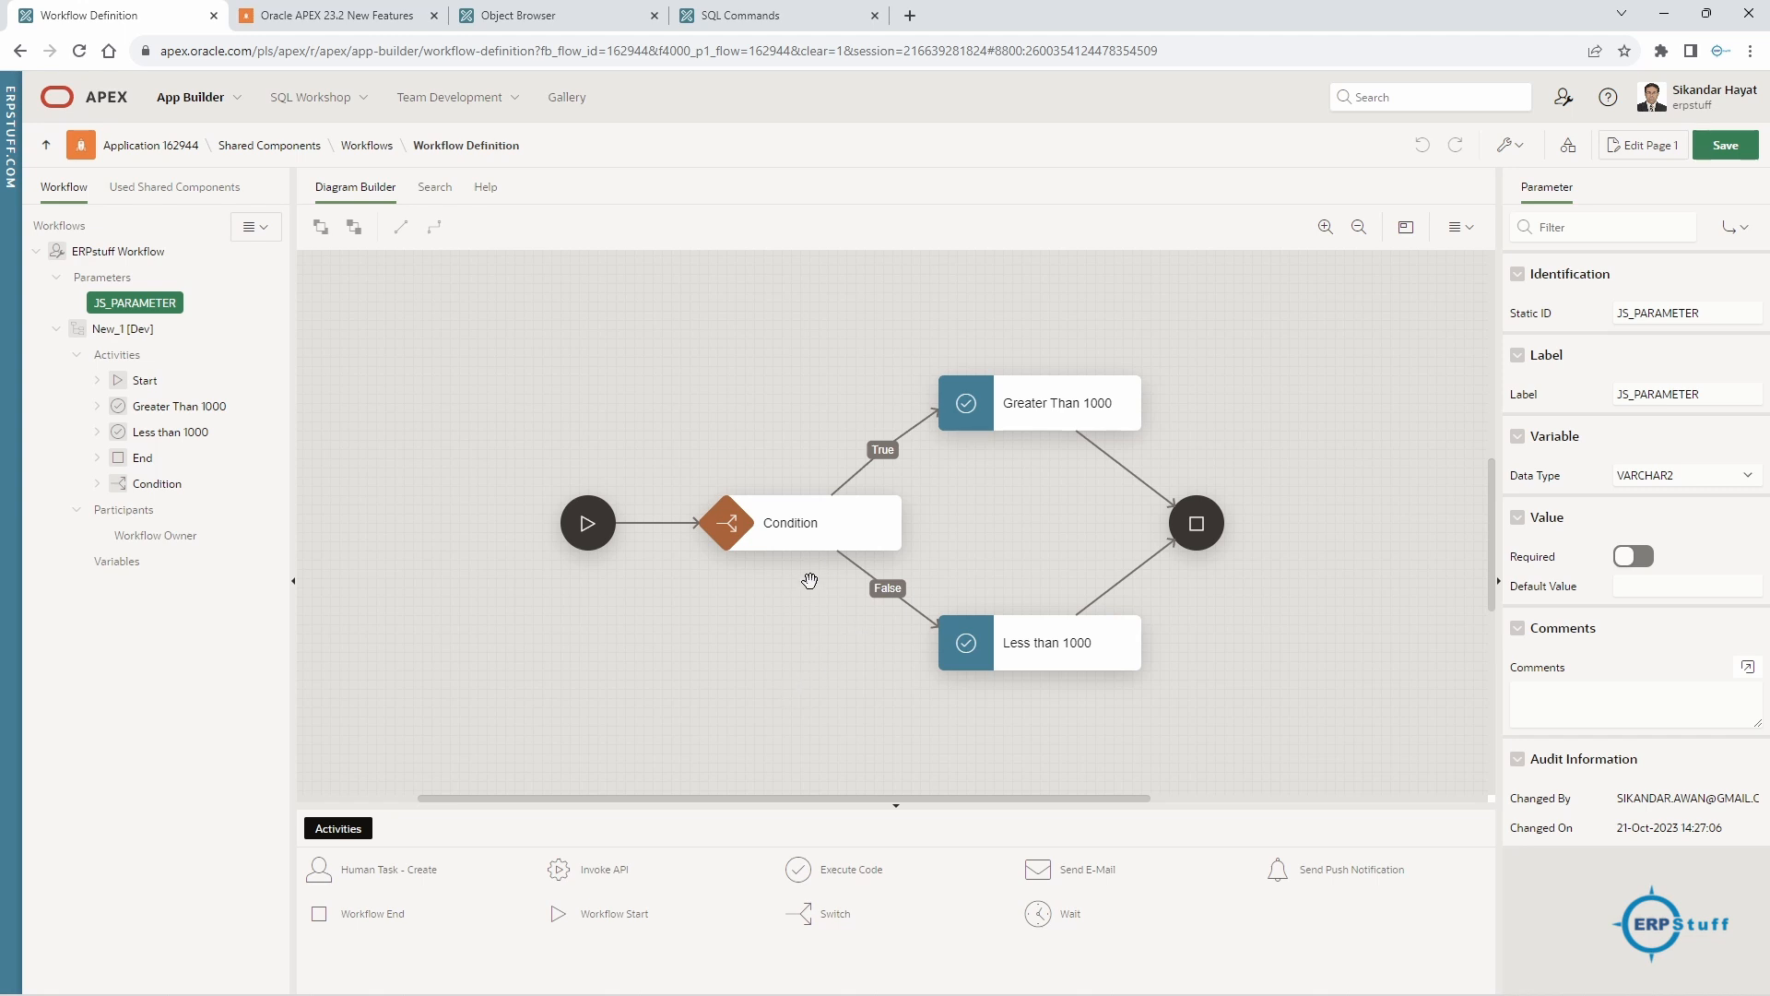
# - Review the workflow's Condition switch expression and the PL/SQL code of the Greater Than 1000 and Less than 1000 activities
pyautogui.moveTo(1014, 407)
pyautogui.moveTo(588, 519)
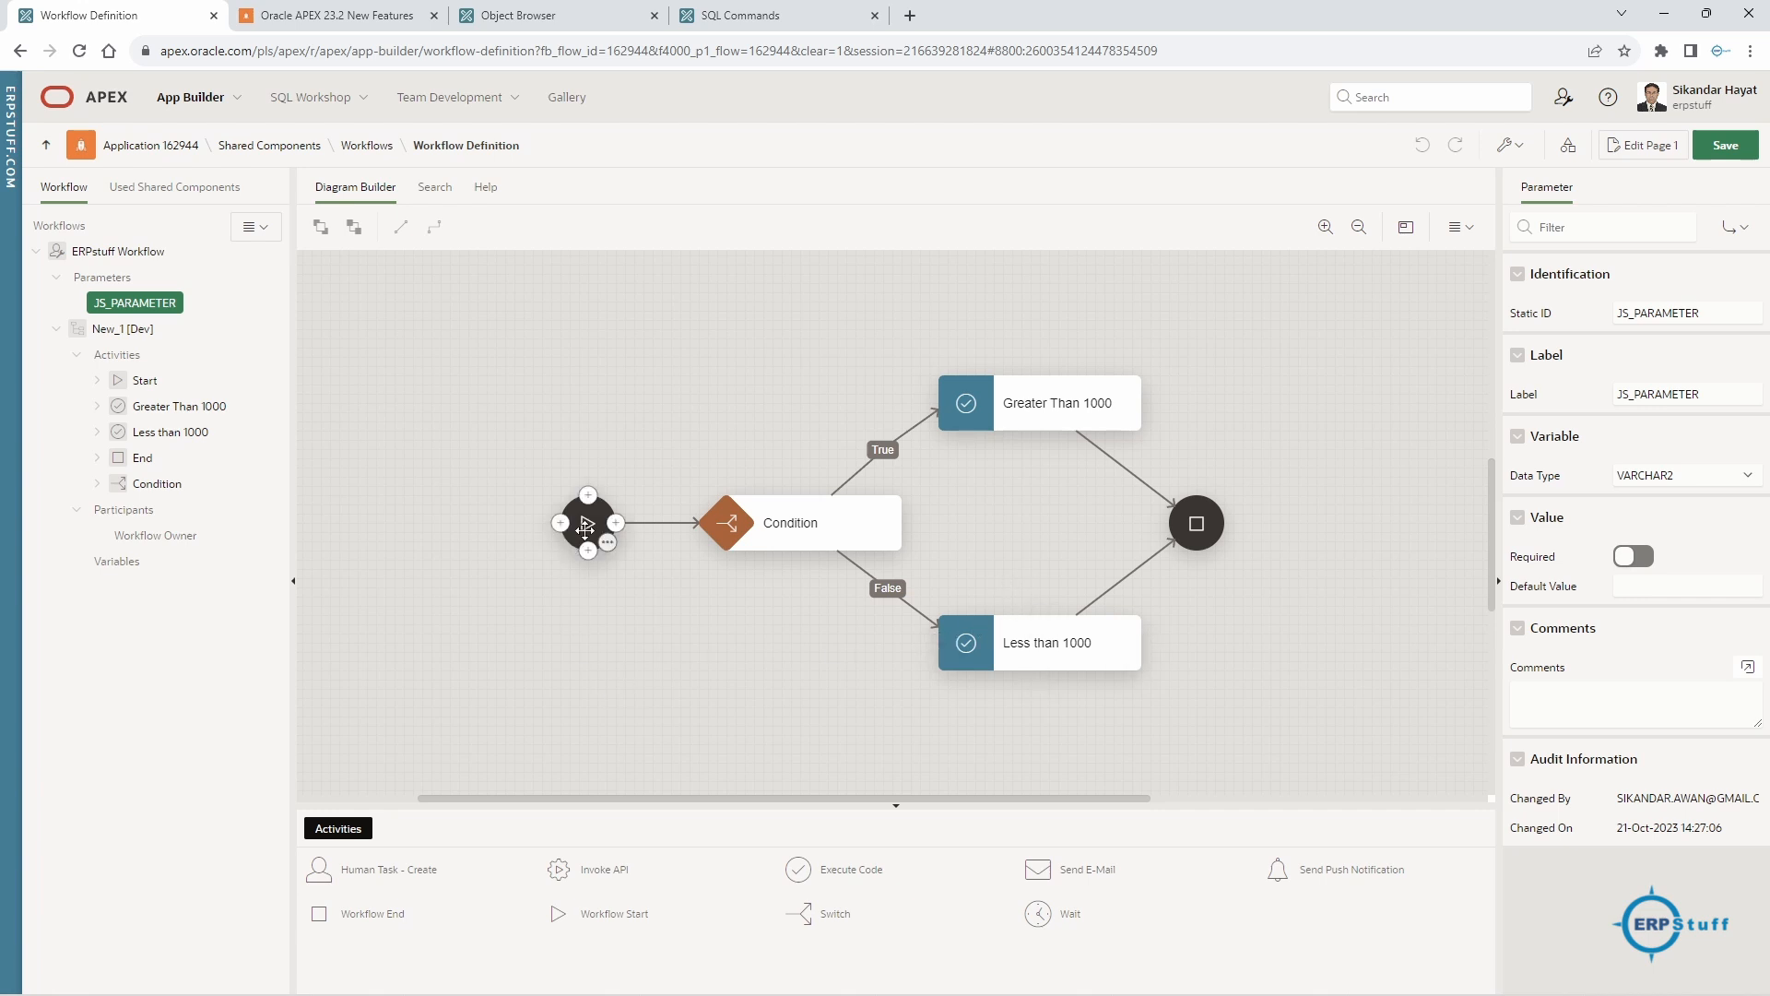
pyautogui.click(786, 523)
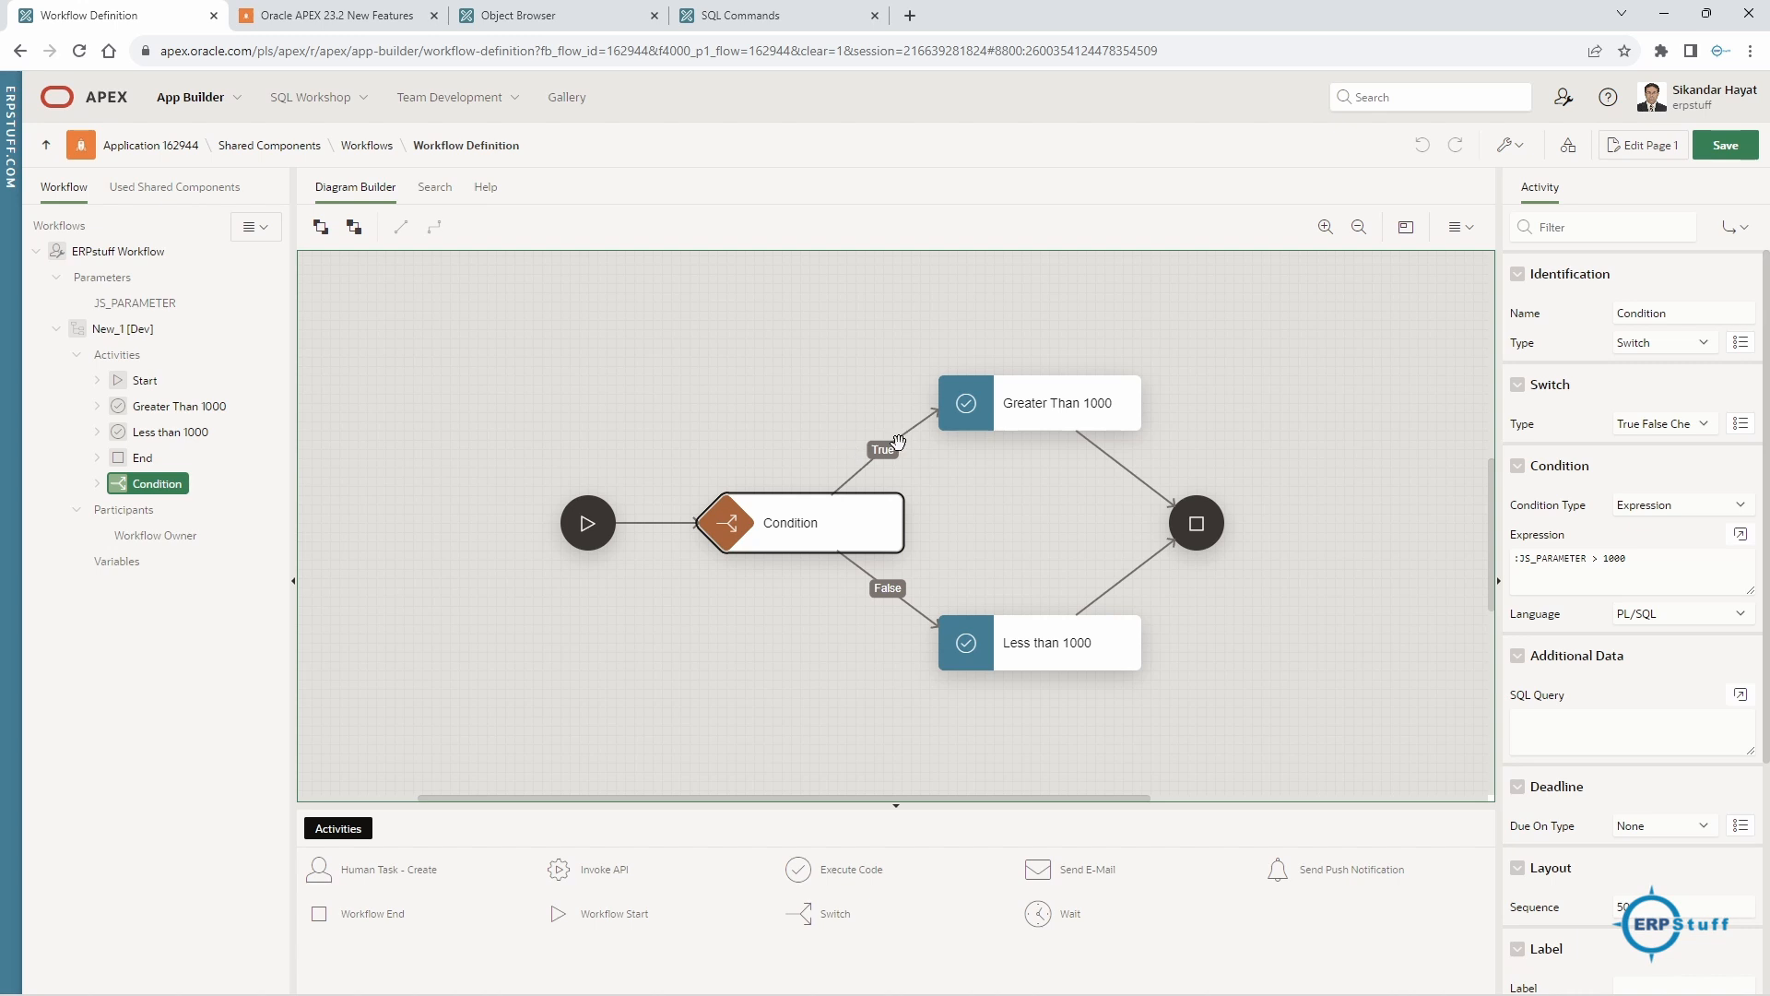
pyautogui.click(1046, 411)
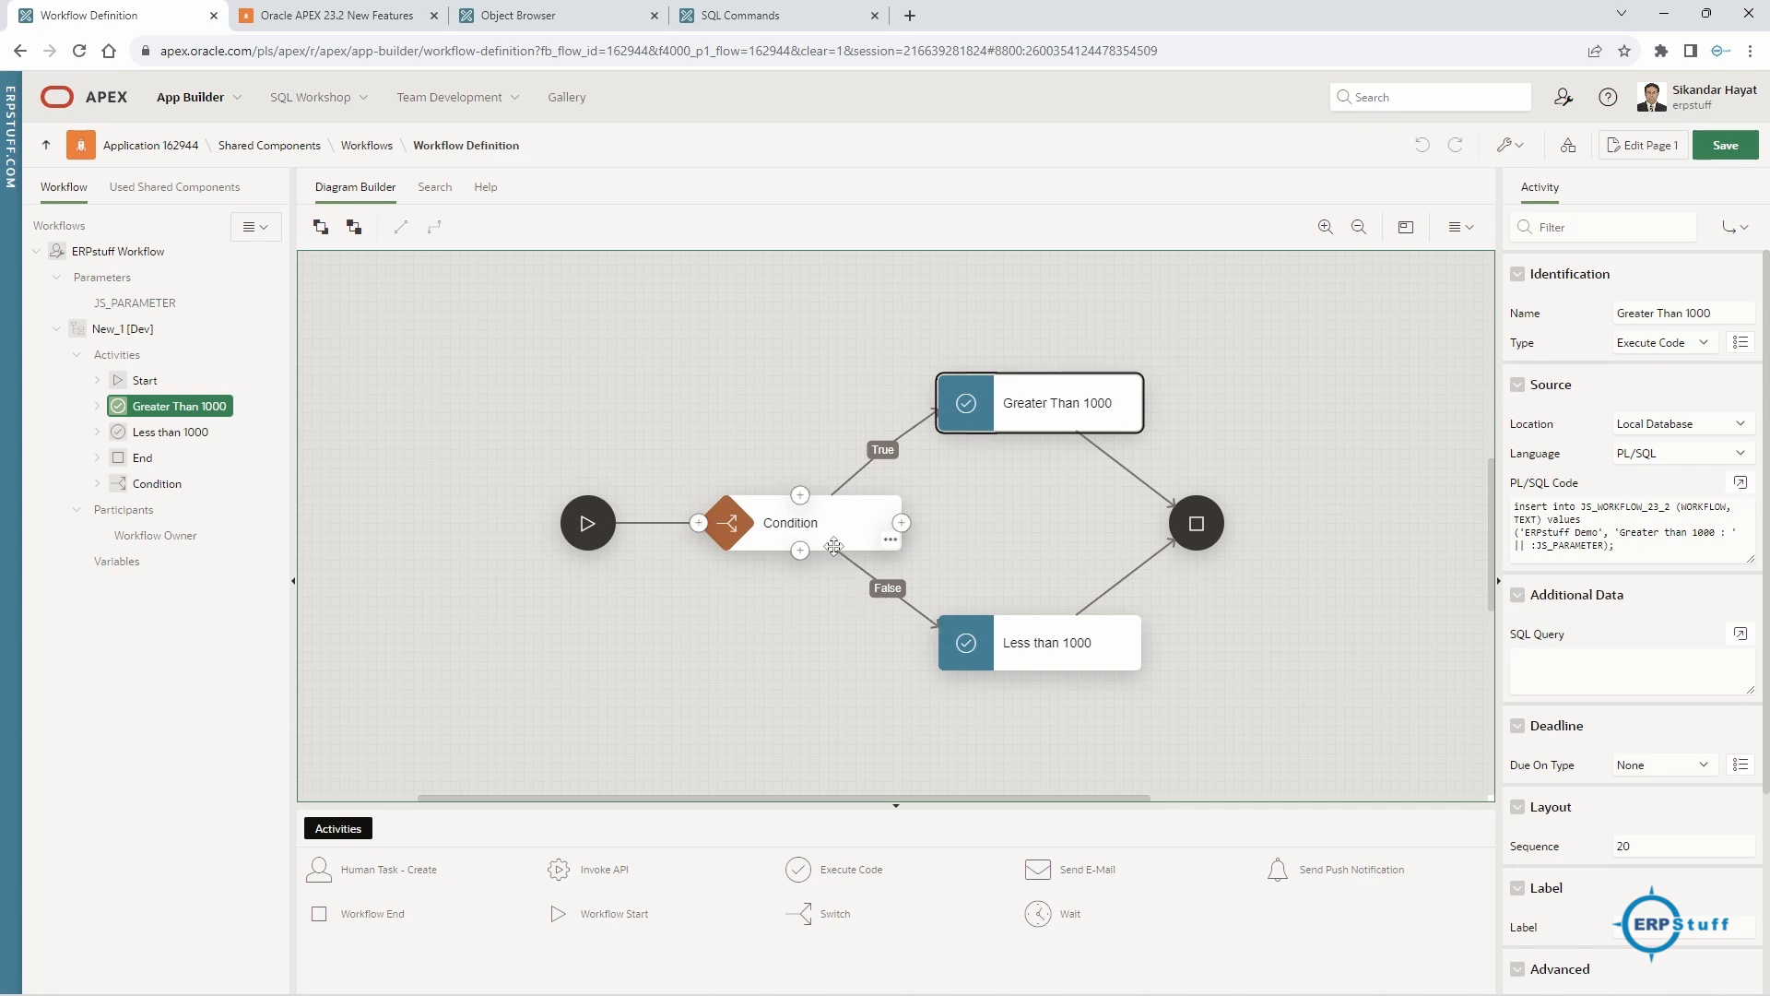
pyautogui.click(1060, 645)
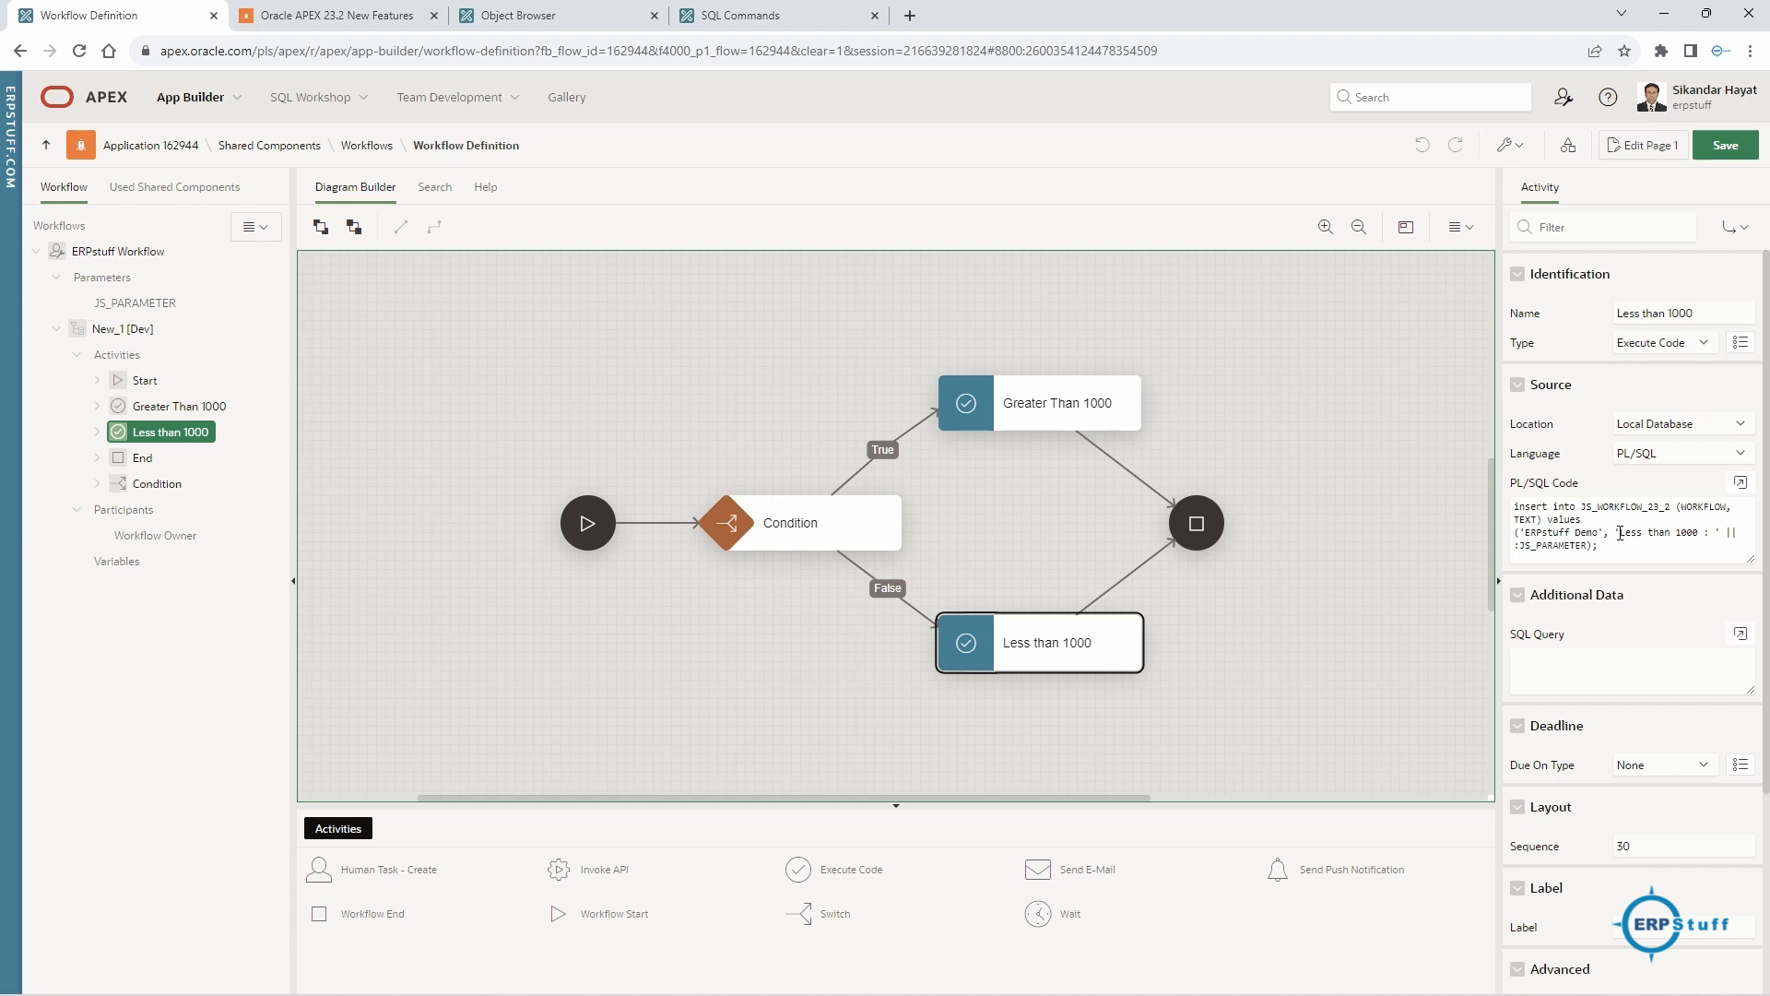
pyautogui.moveTo(1619, 533); pyautogui.dragTo(1699, 539)
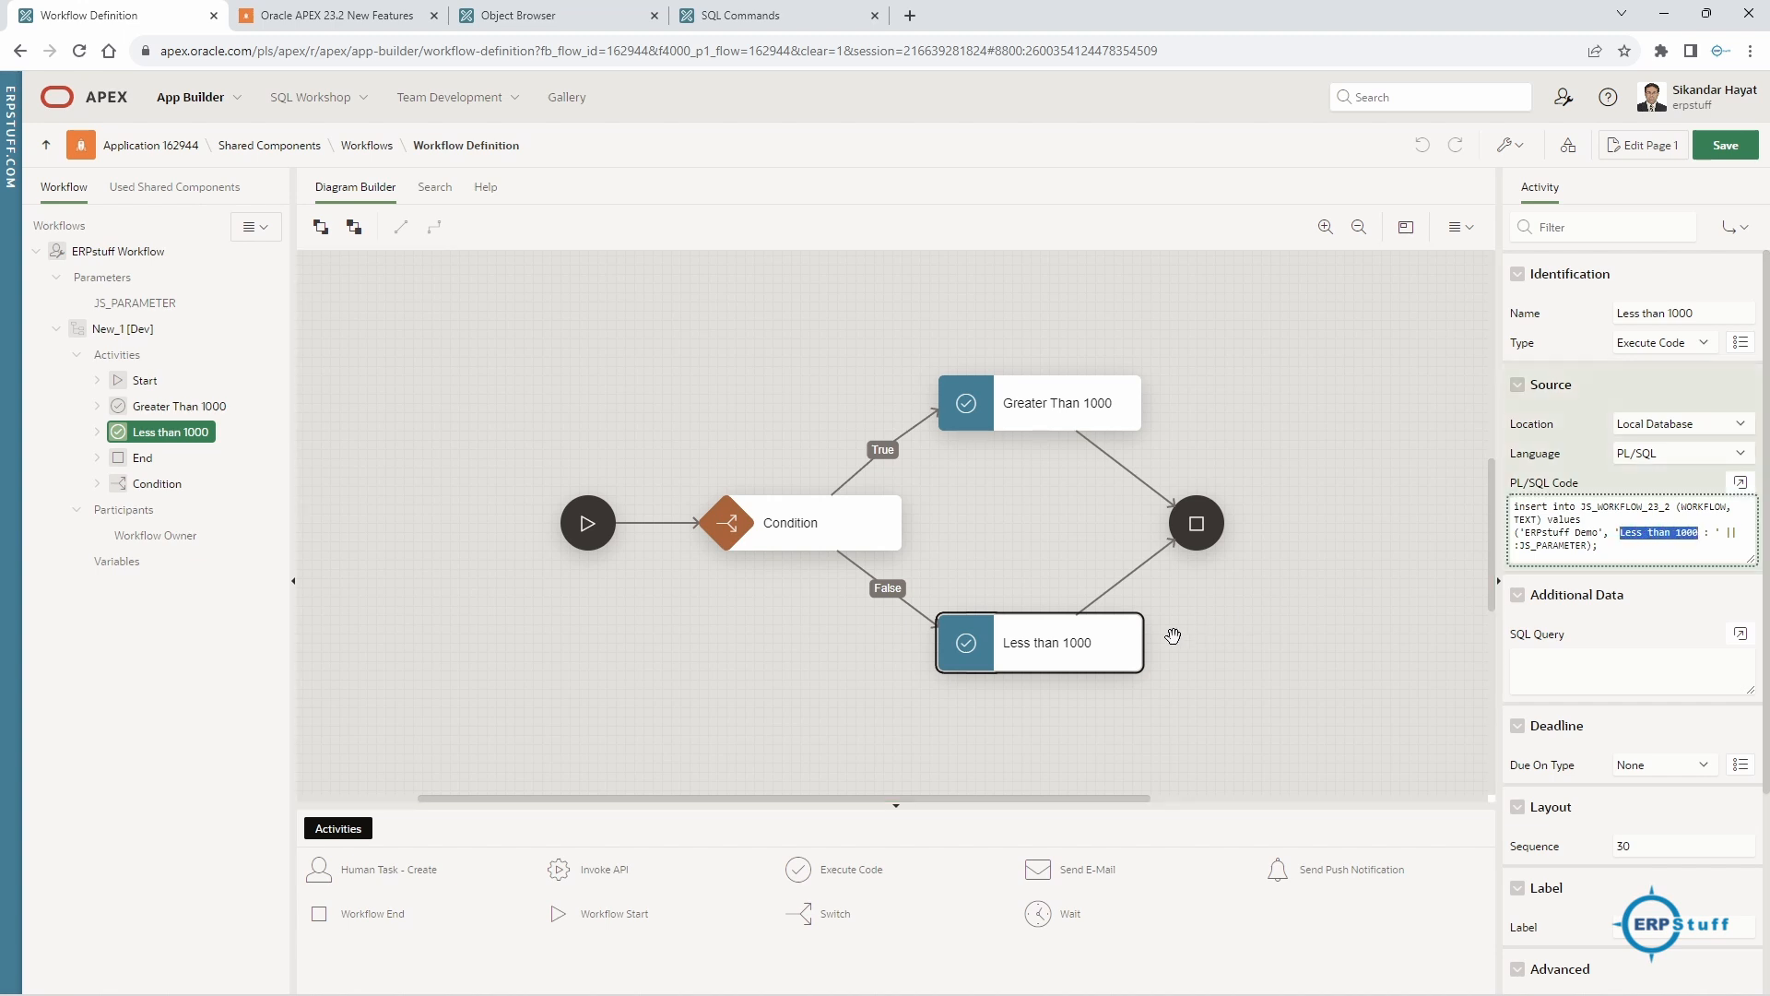
pyautogui.click(1361, 496)
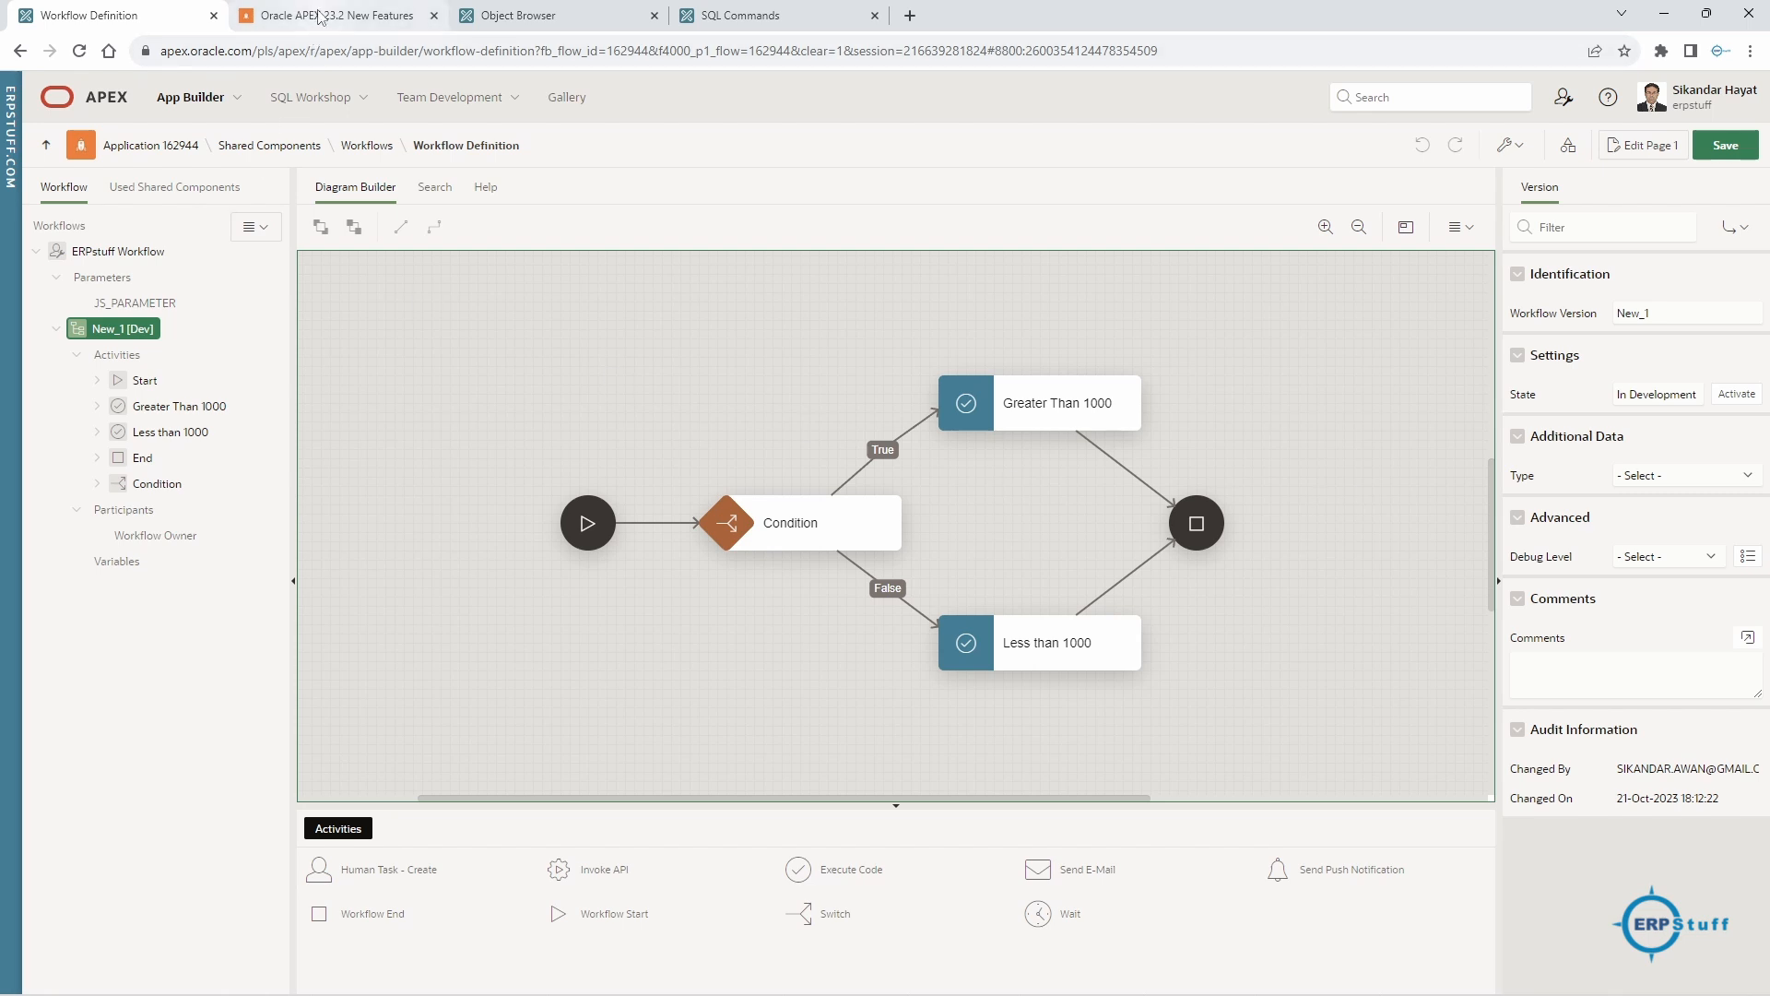
# - Examine the CREATE TABLE statement for JS_WORKFLOW_23_2 in SQL Commands, highlighting the table name
pyautogui.click(798, 25)
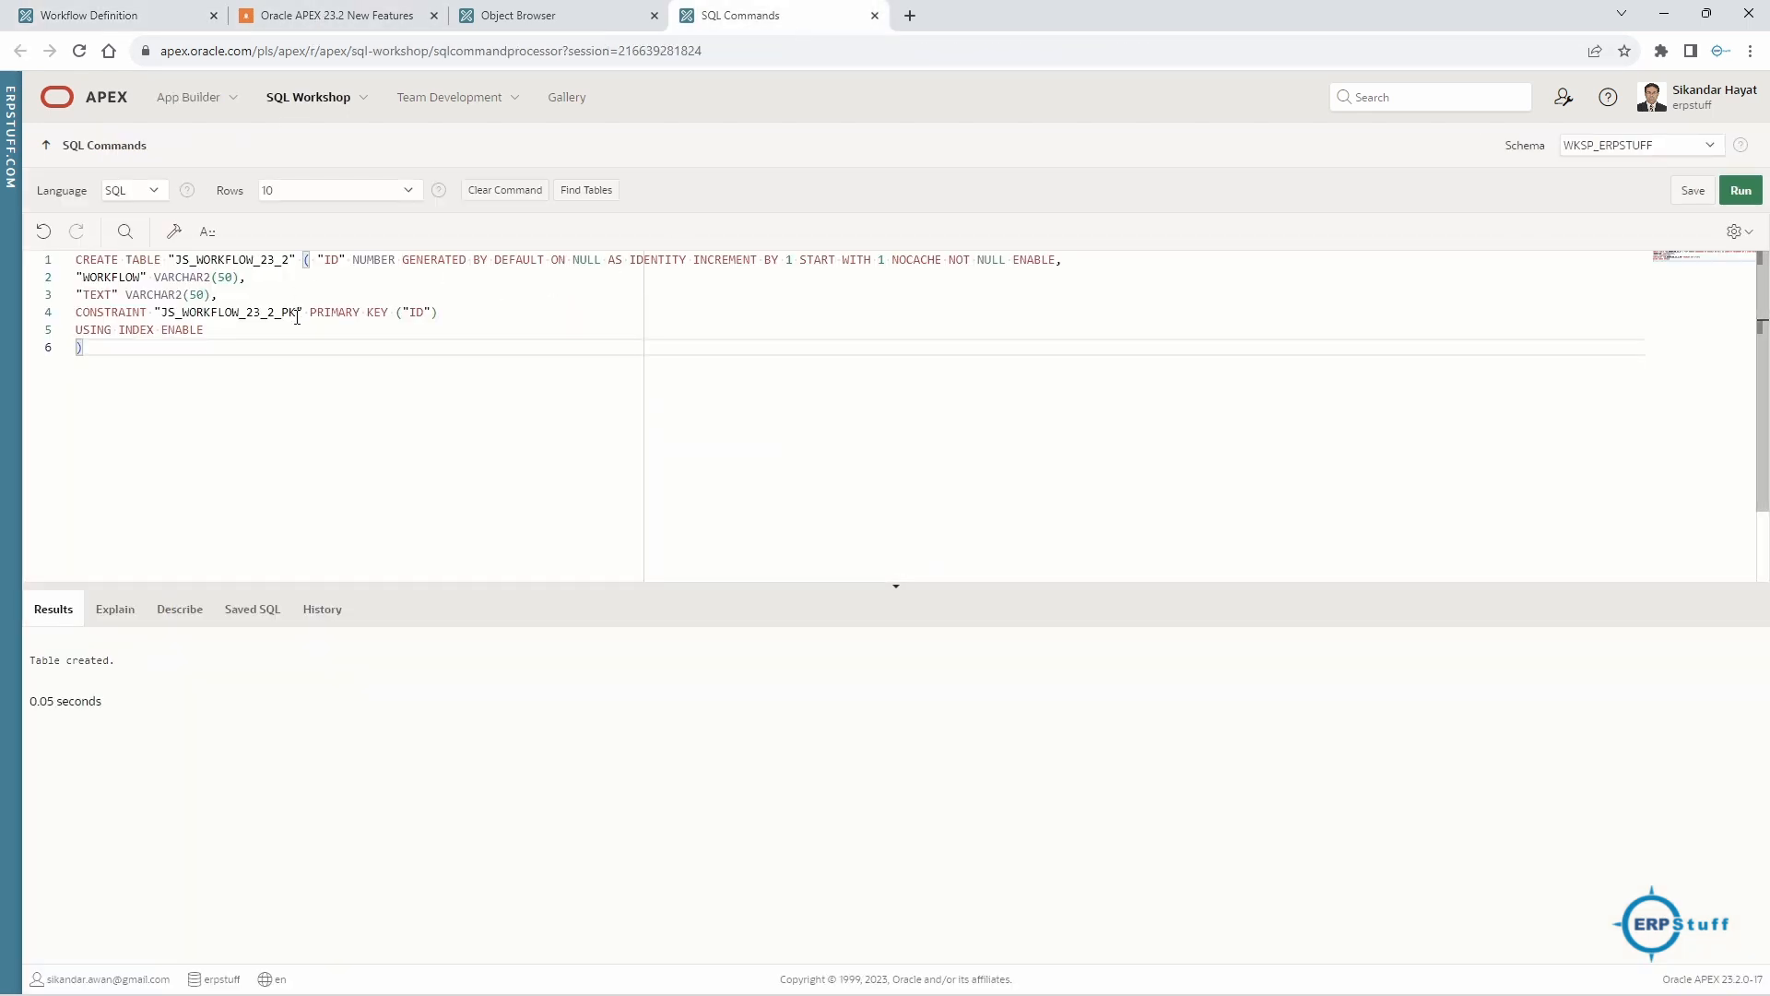
pyautogui.moveTo(176, 262); pyautogui.dragTo(292, 265)
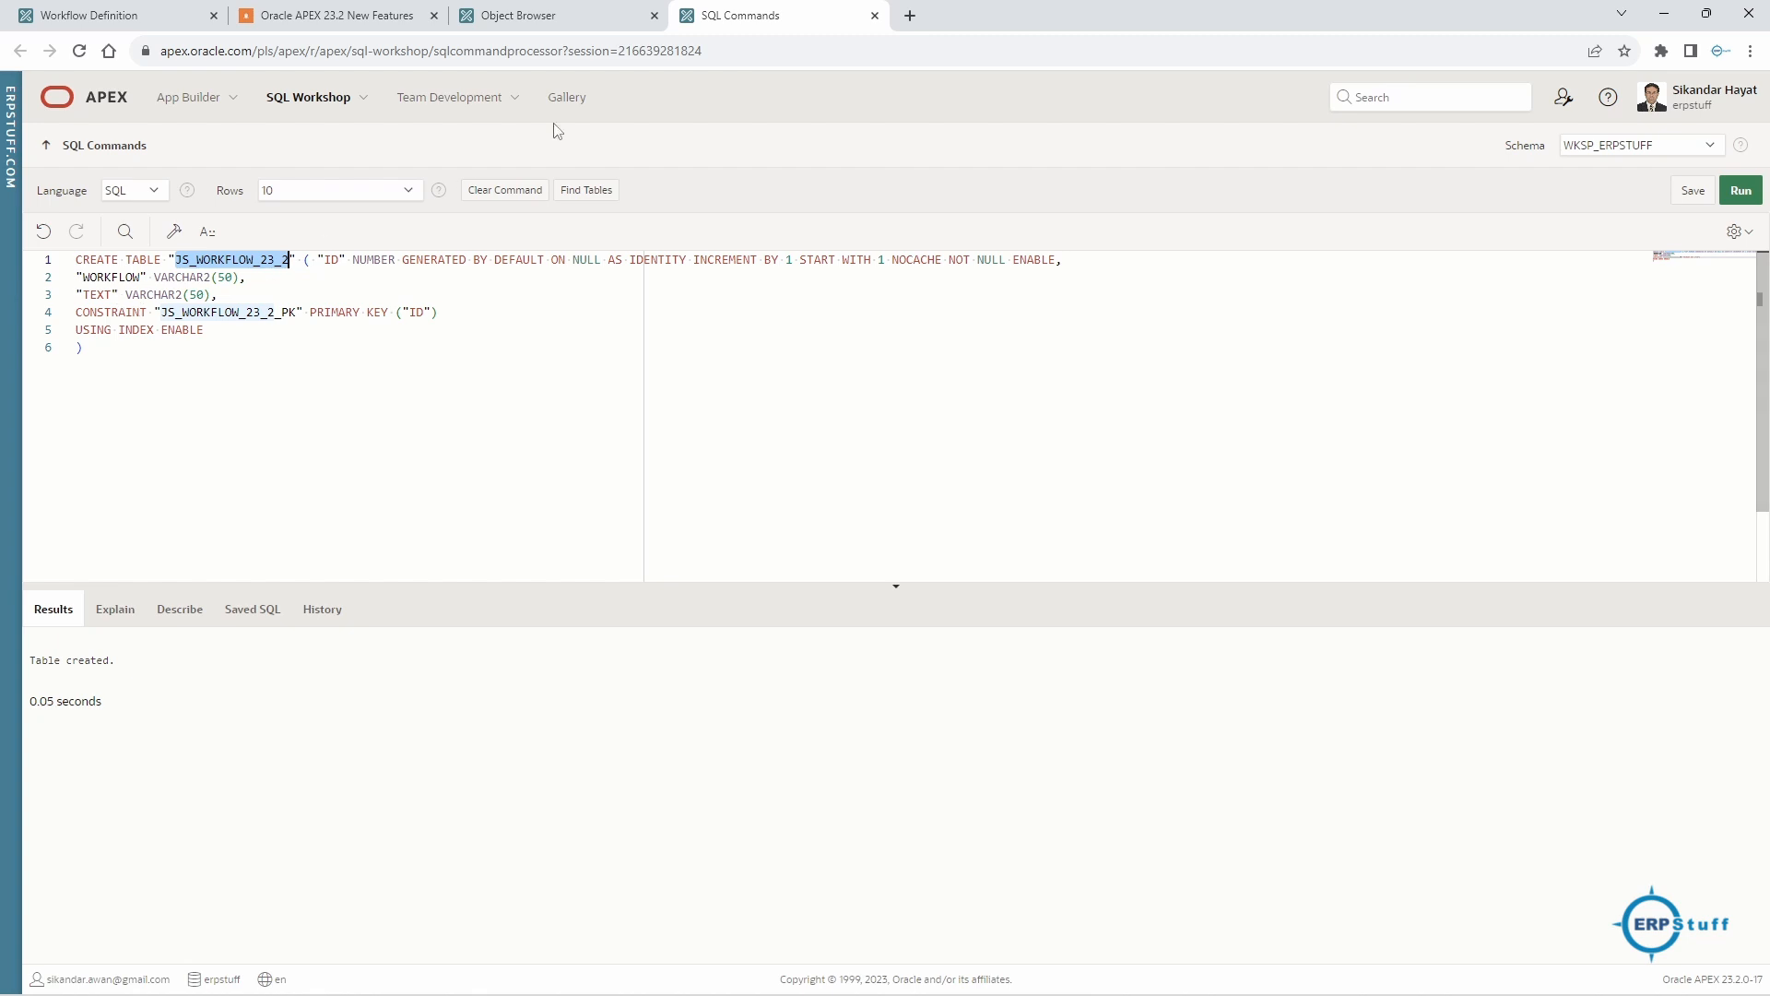
# - In the Oracle APEX 23.2 New Features app, set Workflow Parameter to 500, clear Wf Id and submit the workflow
pyautogui.click(358, 22)
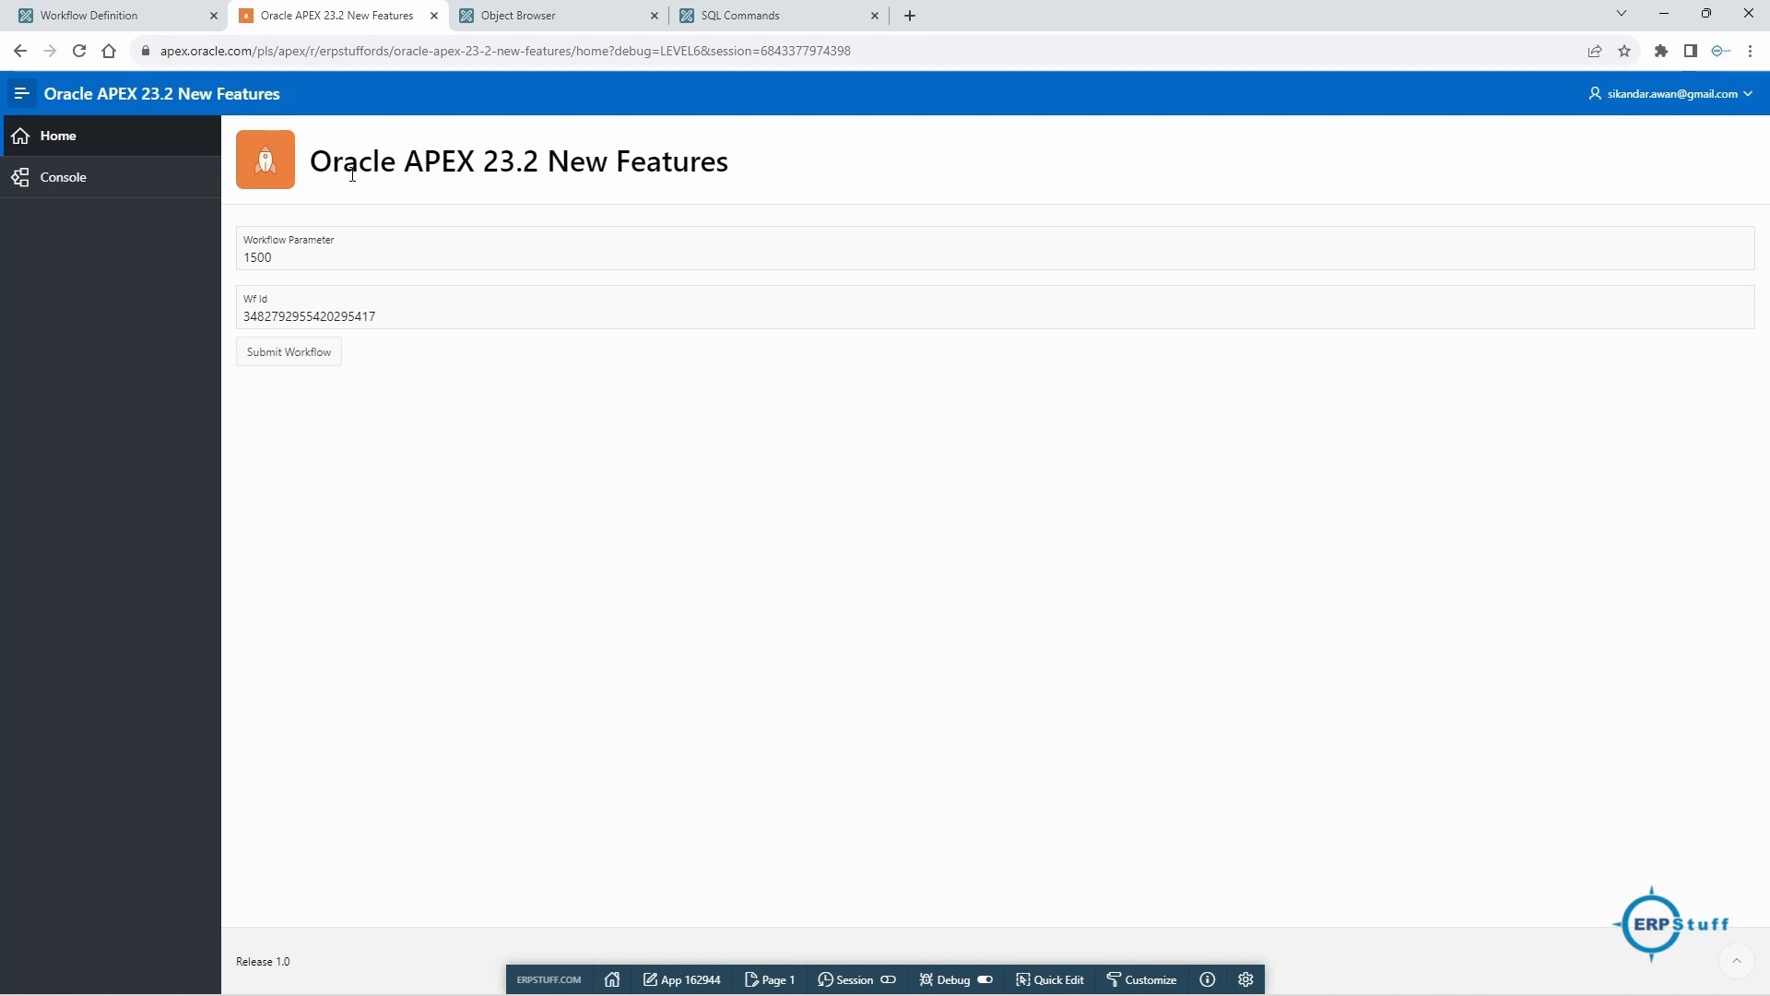
pyautogui.click(288, 256)
pyautogui.doubleClick(340, 252)
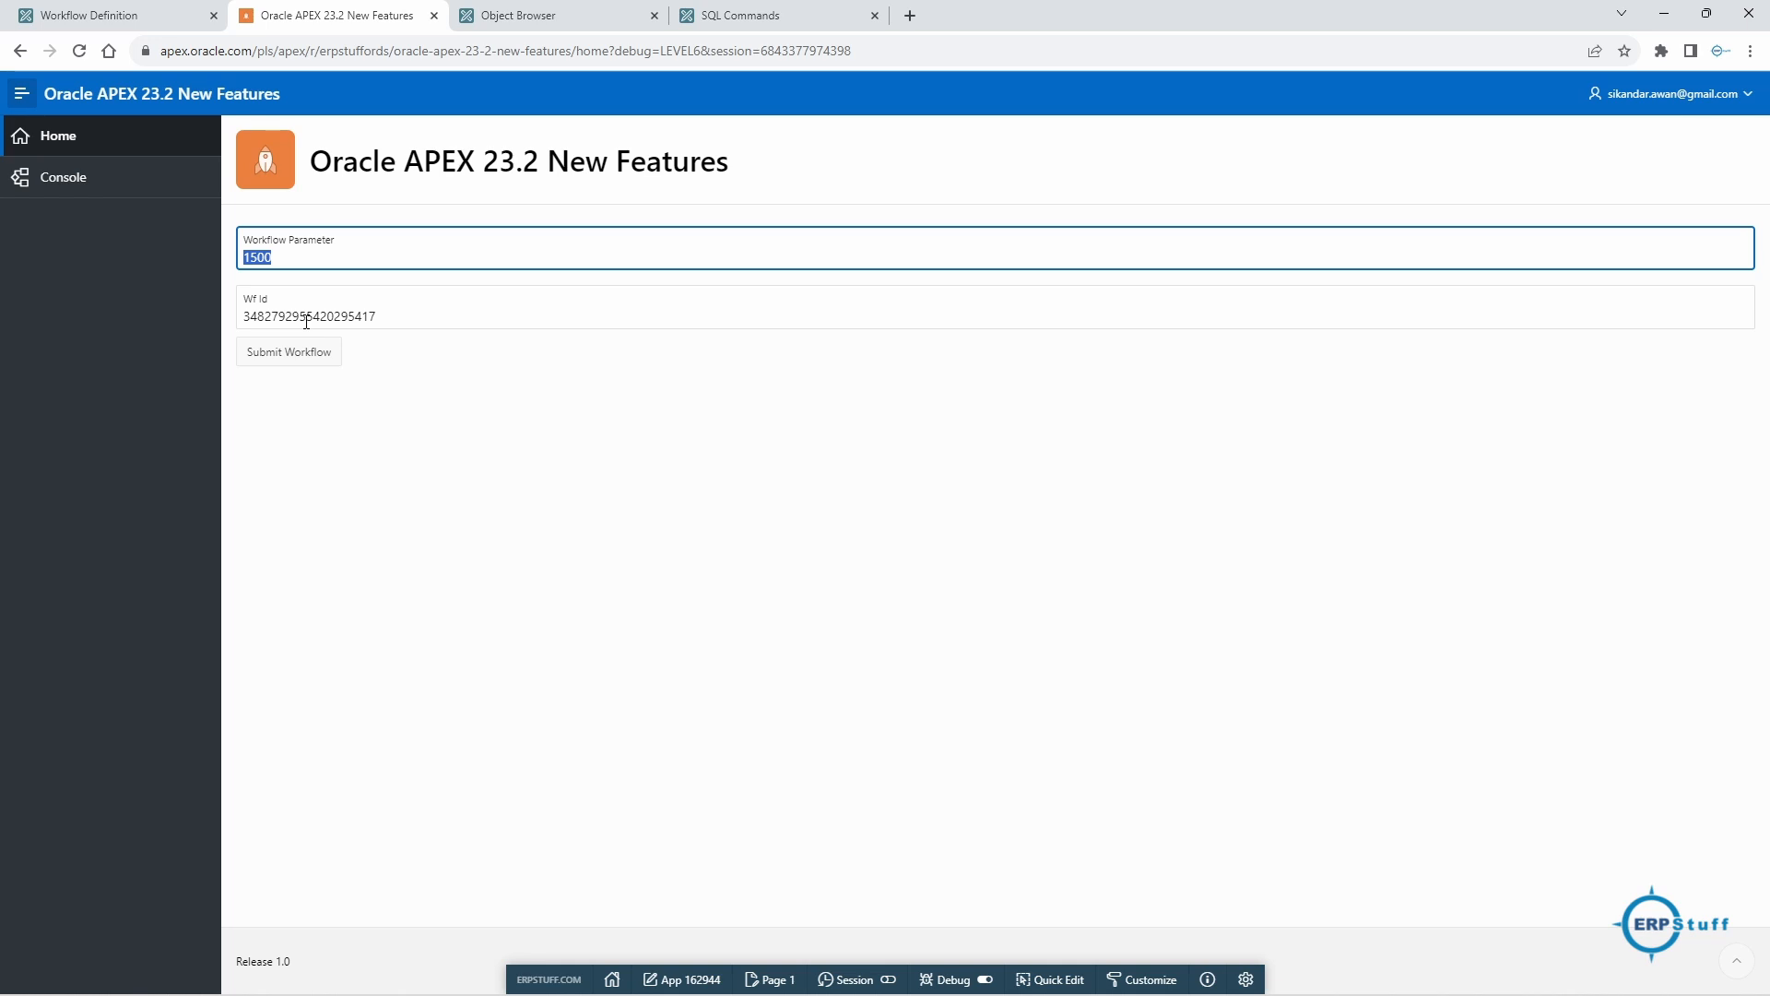
pyautogui.write('50')
pyautogui.press('Tab')
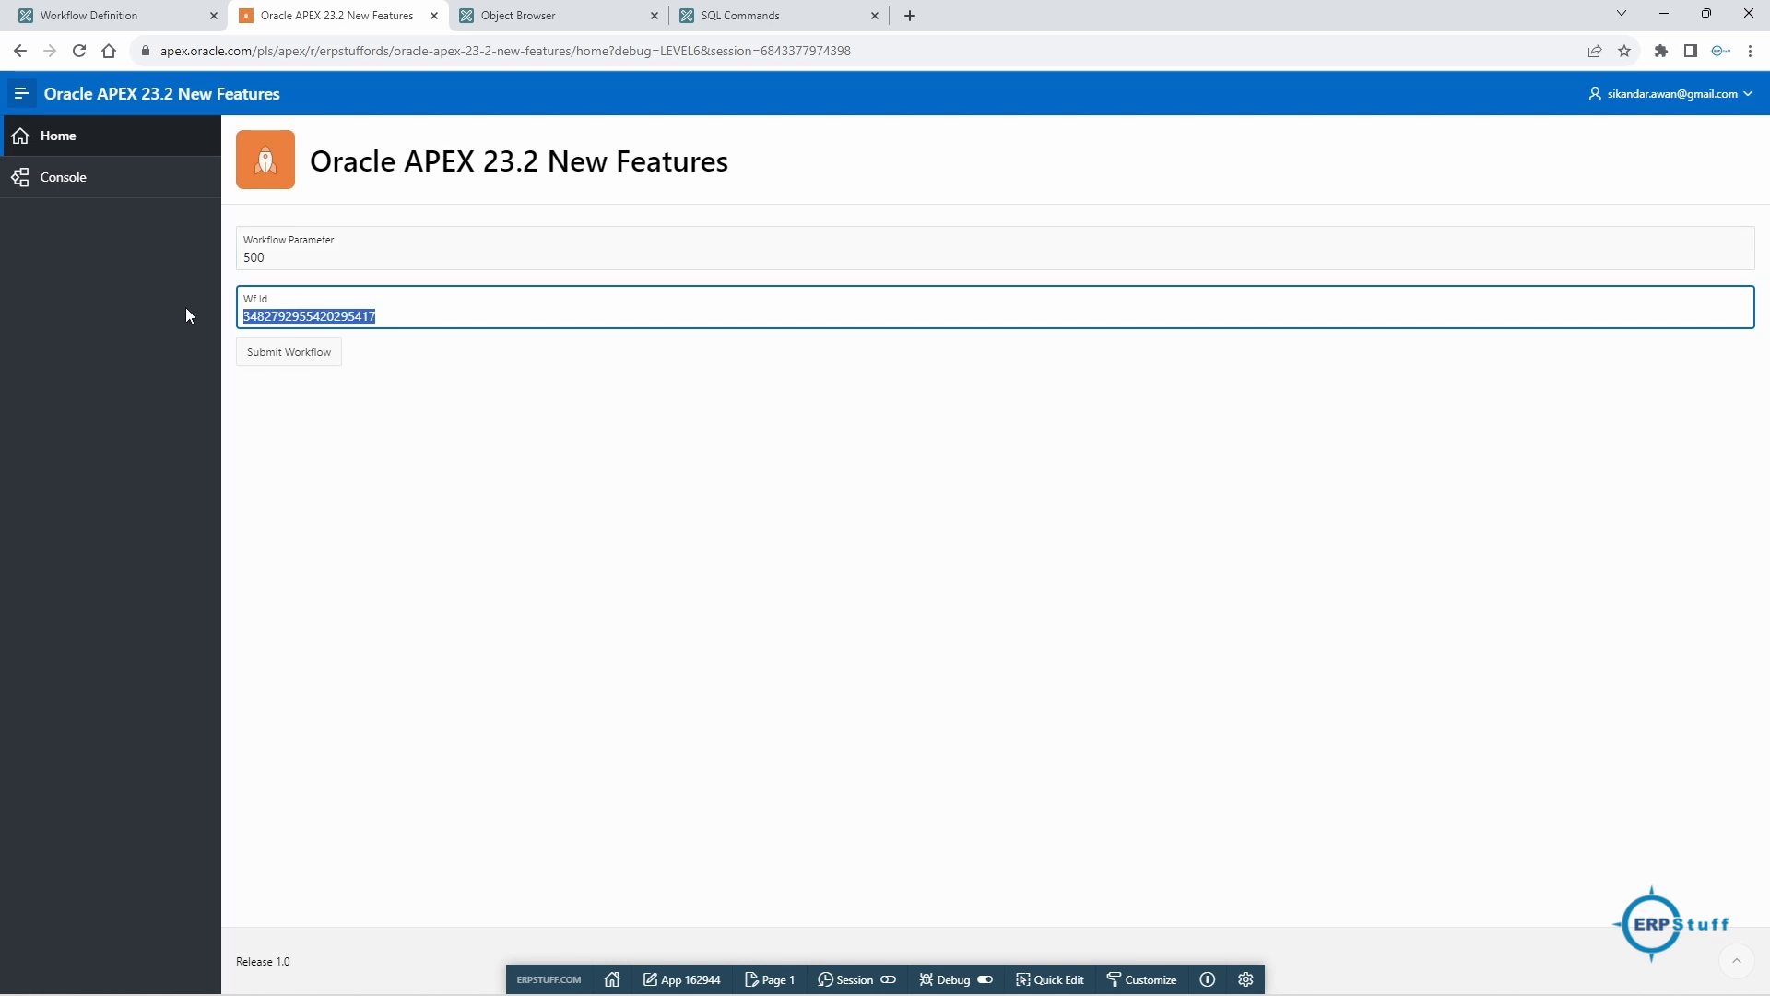
pyautogui.press('BackSpace')
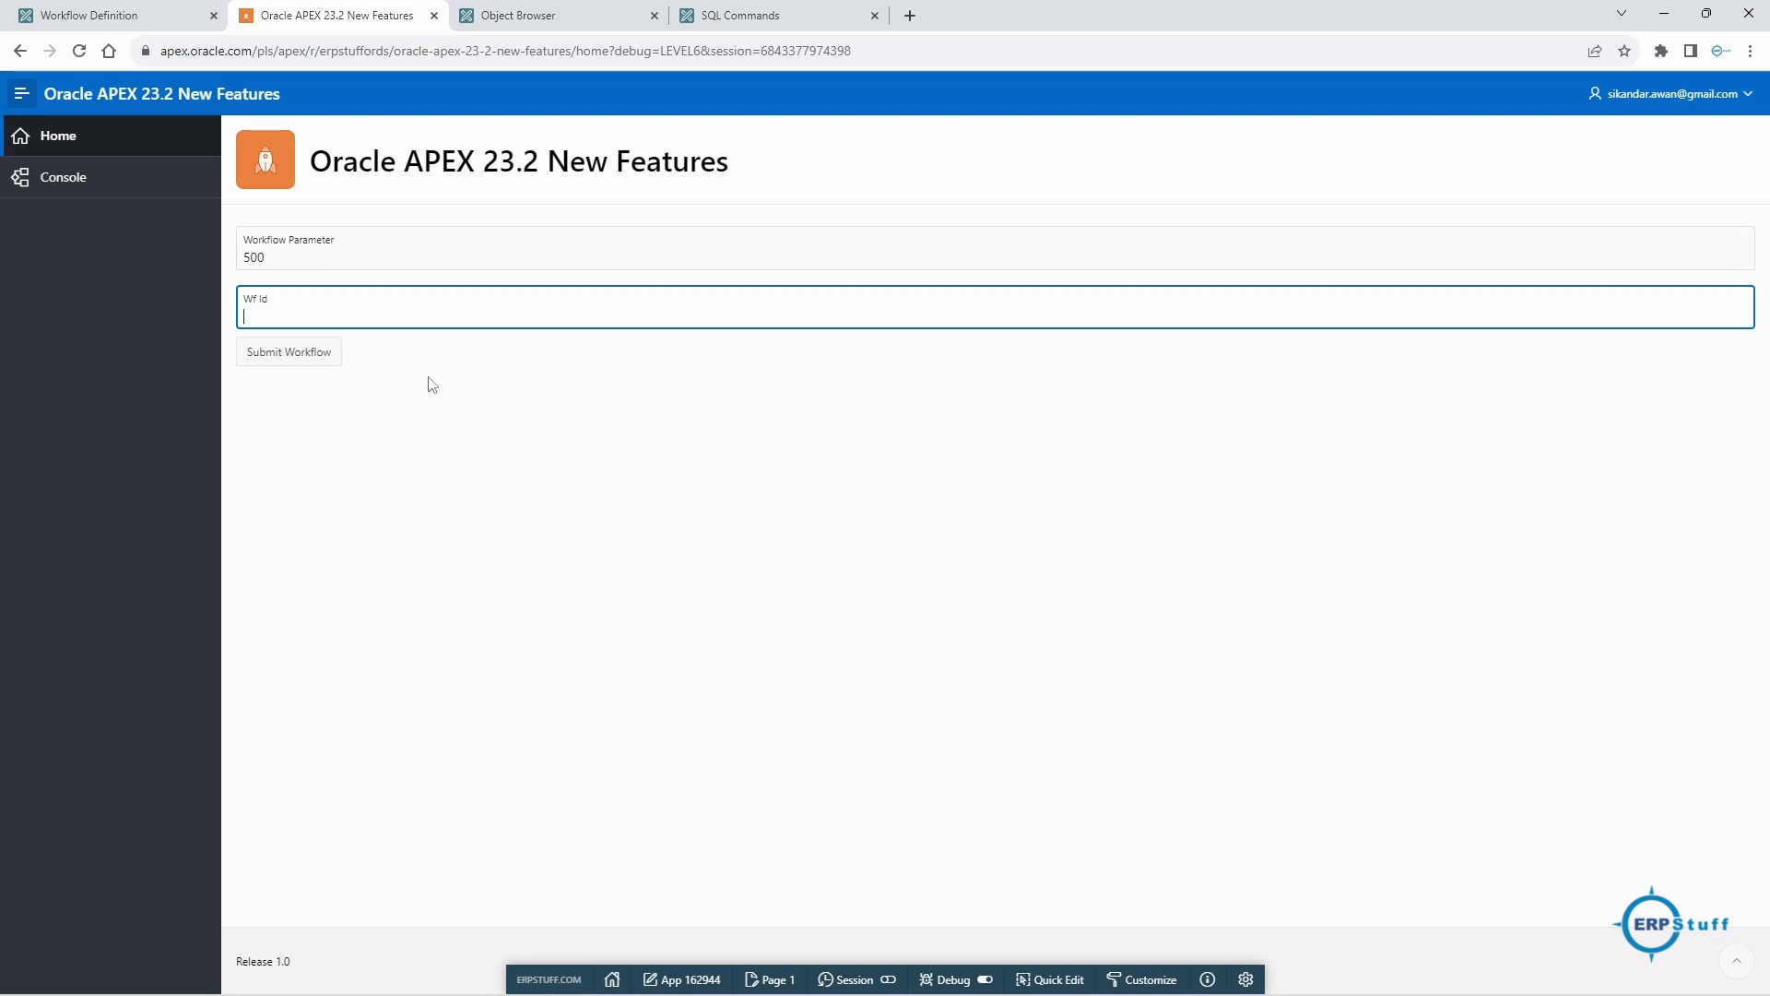
pyautogui.click(310, 361)
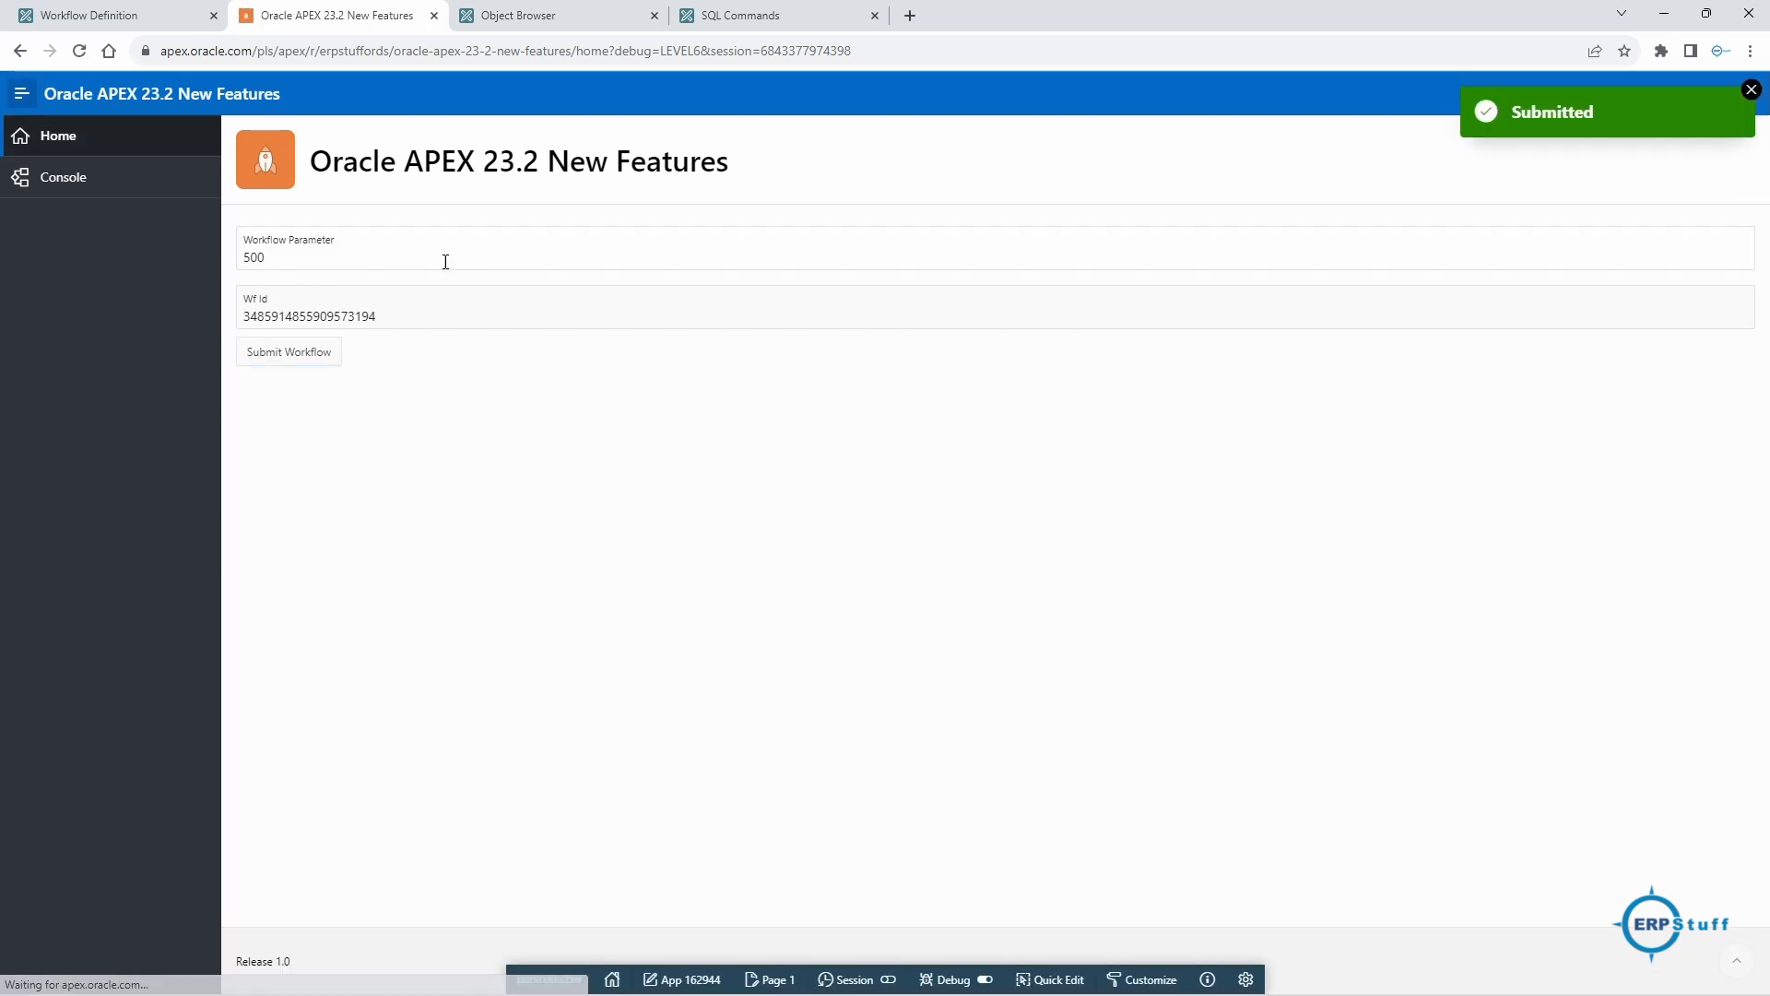
# - Highlight the generated Wf Id, then refresh the JS_WORKFLOW_23_2 data in Object Browser and check the new row's TEXT value
pyautogui.moveTo(402, 316); pyautogui.dragTo(162, 317)
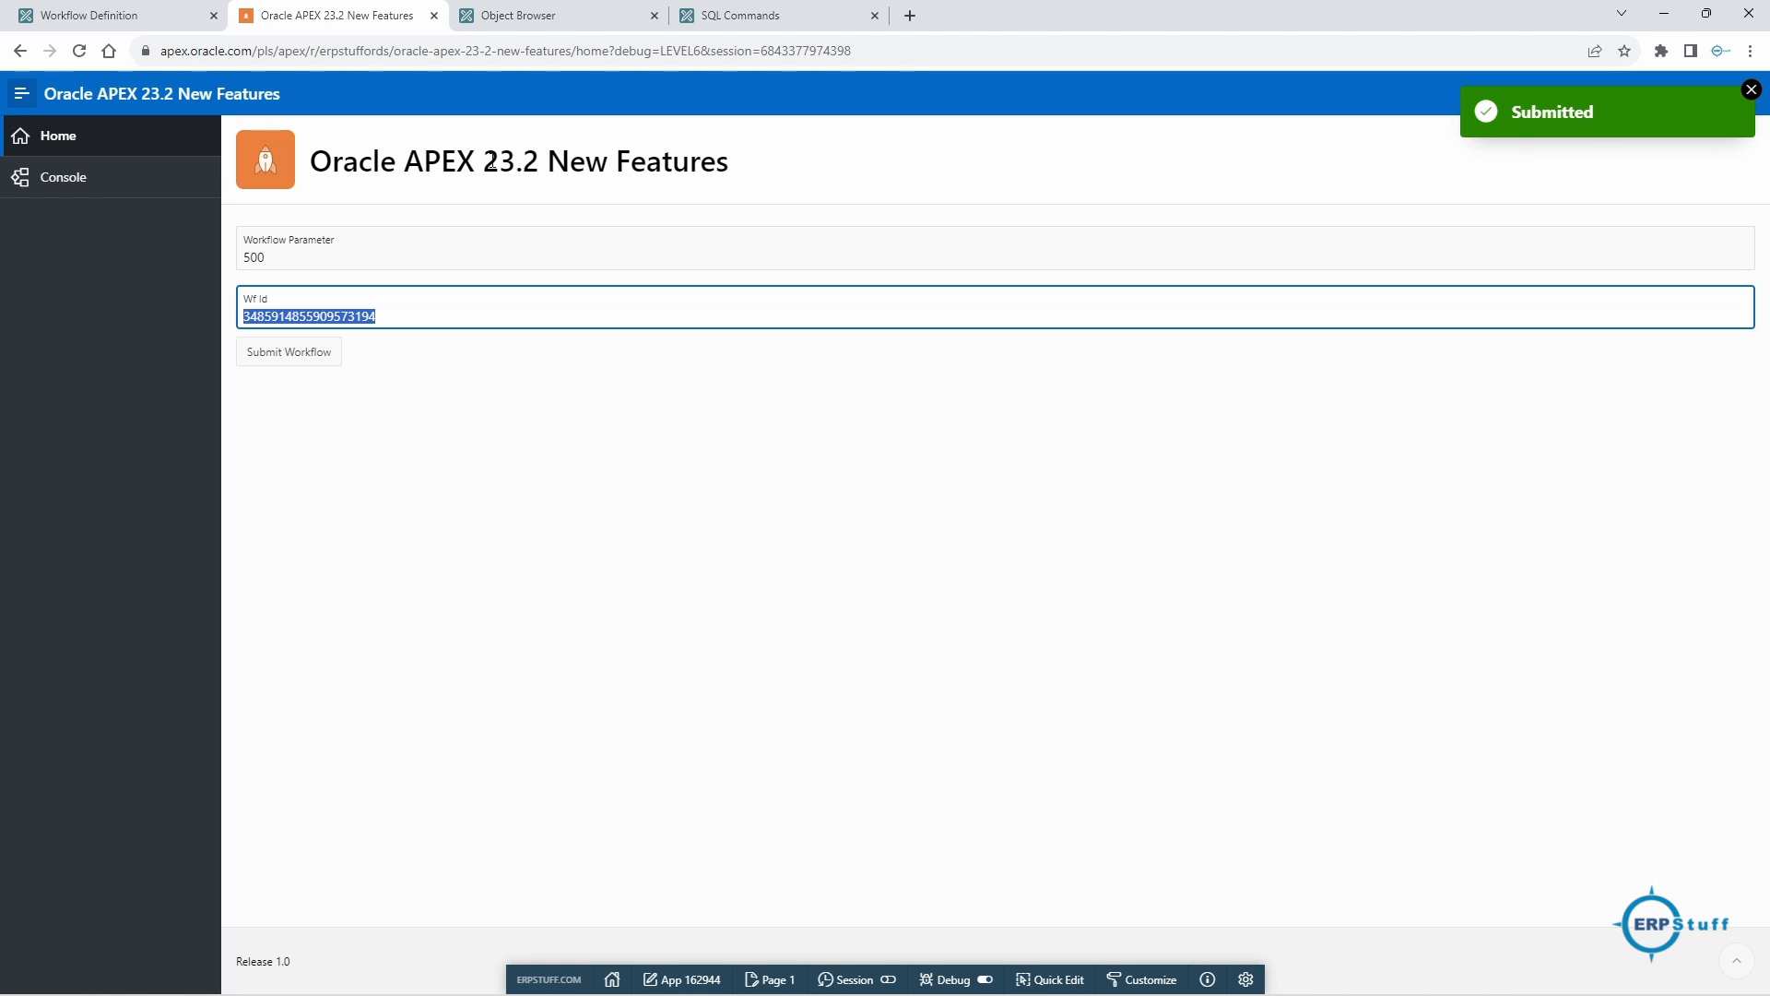
pyautogui.click(571, 24)
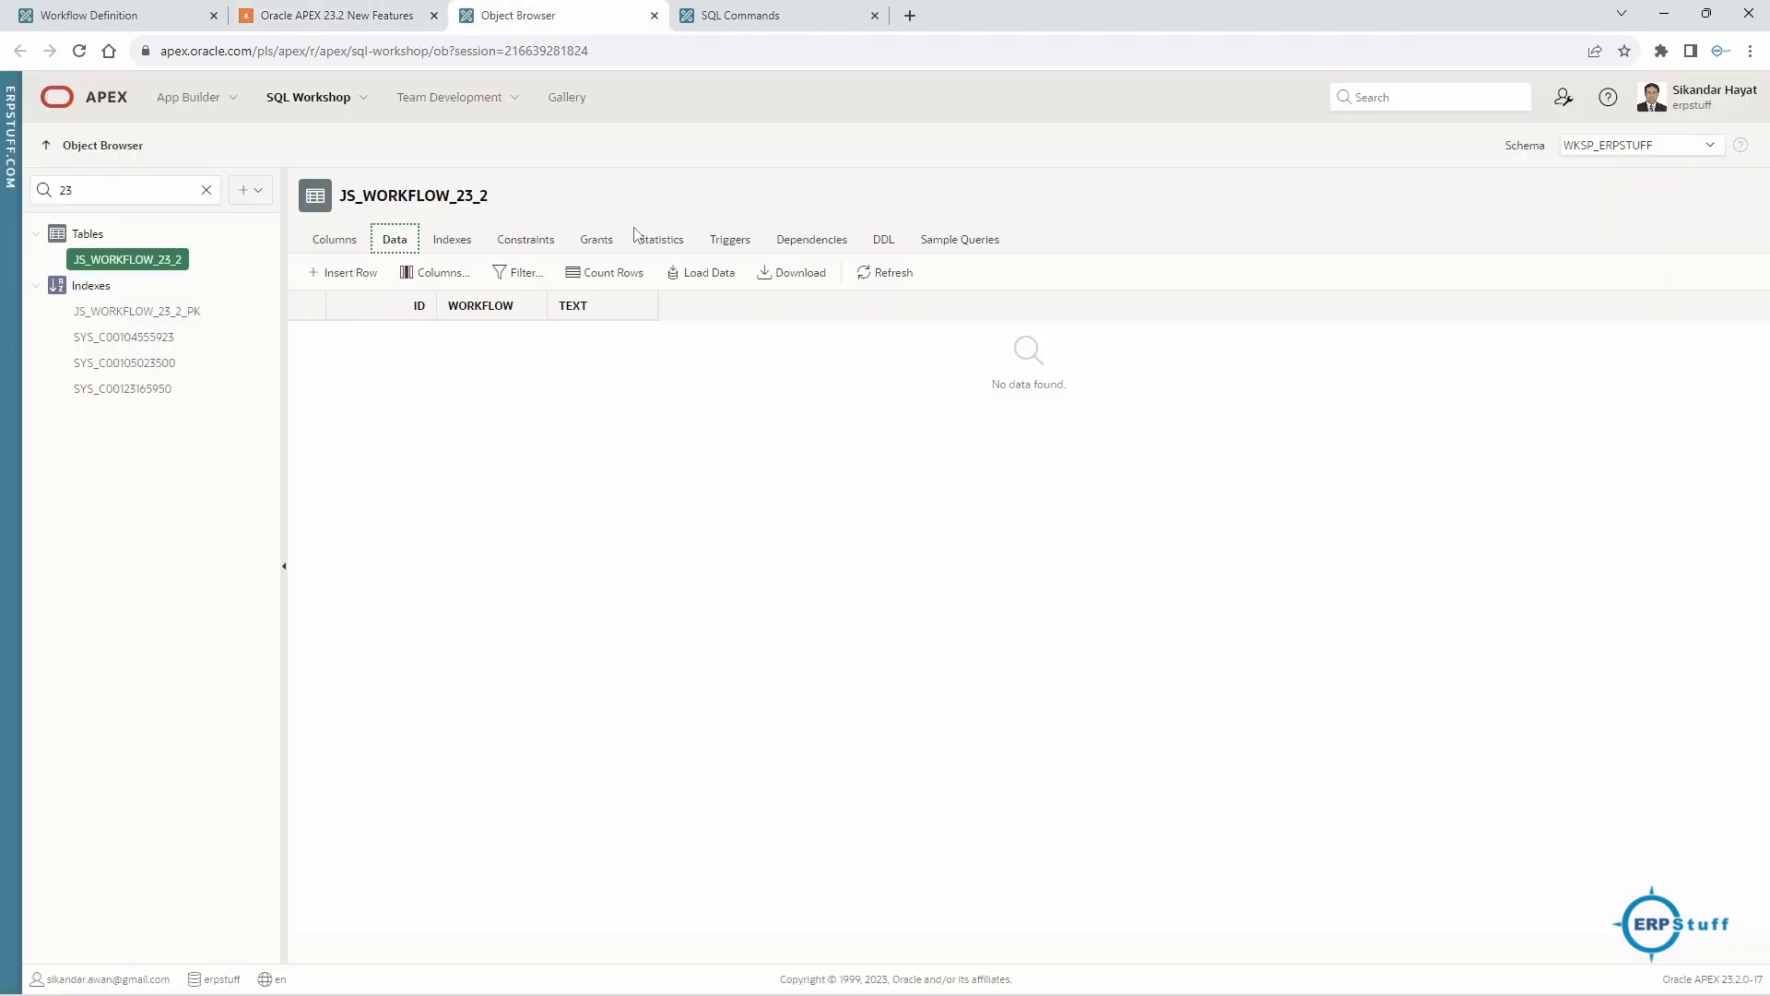
pyautogui.click(882, 276)
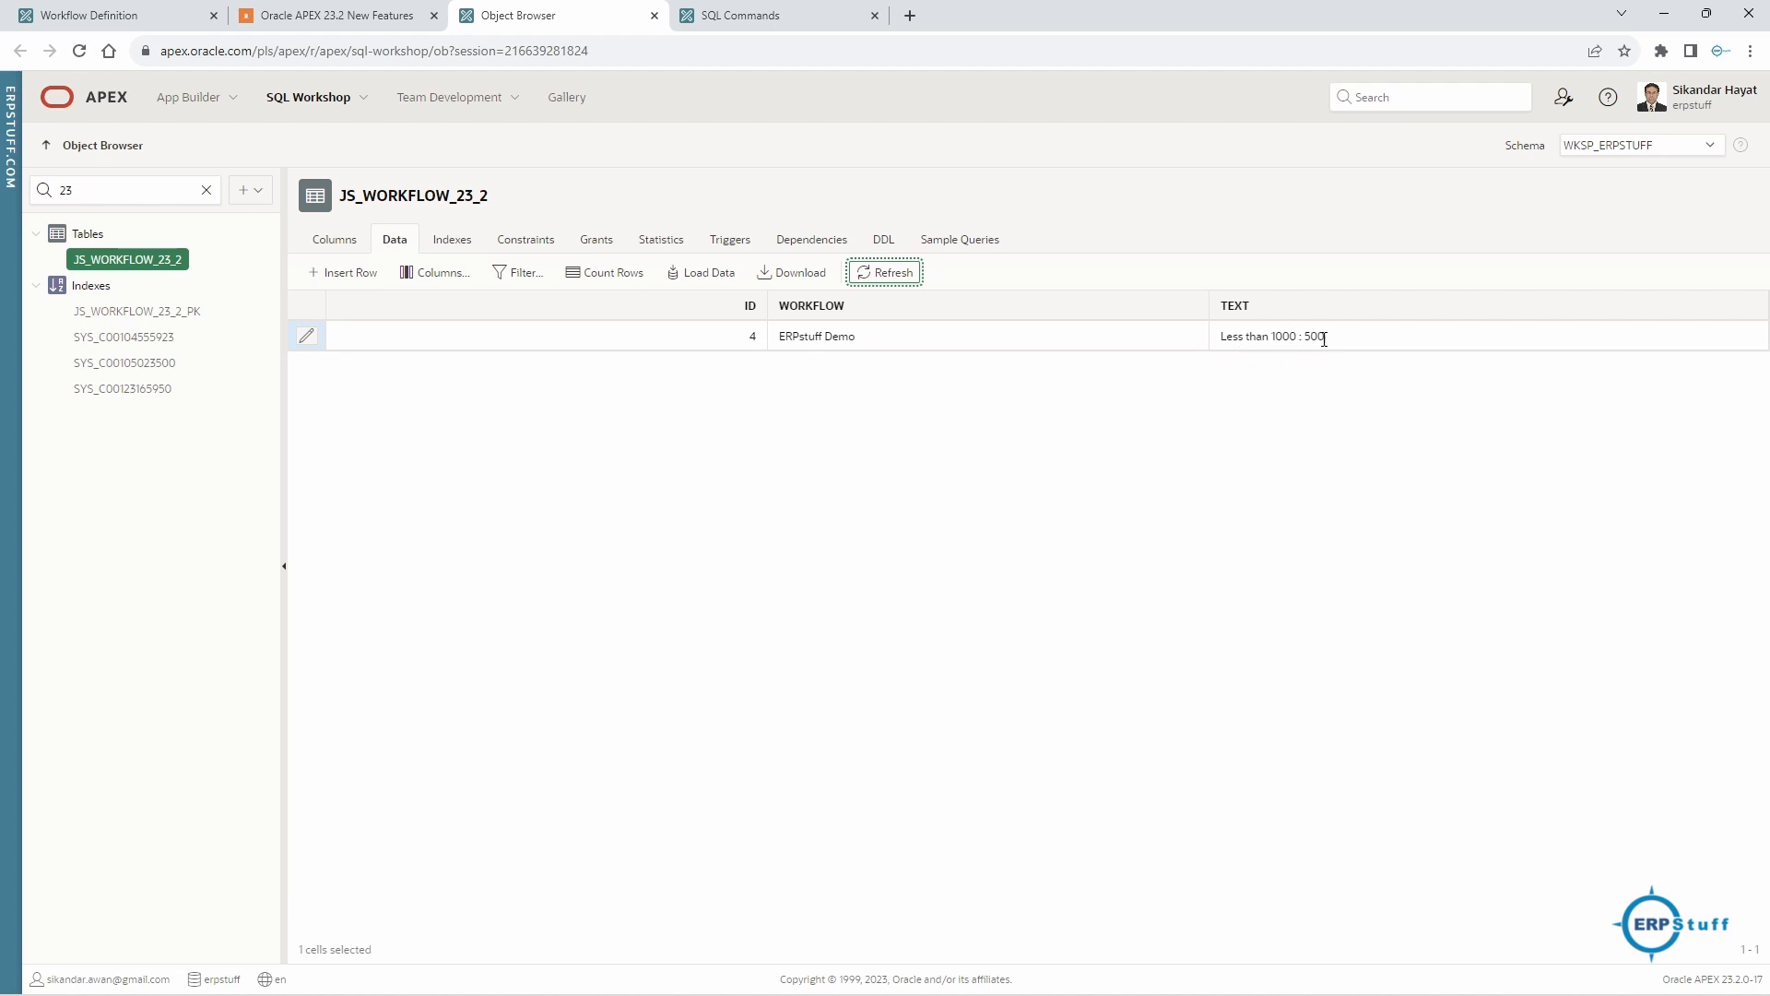
pyautogui.click(1324, 339)
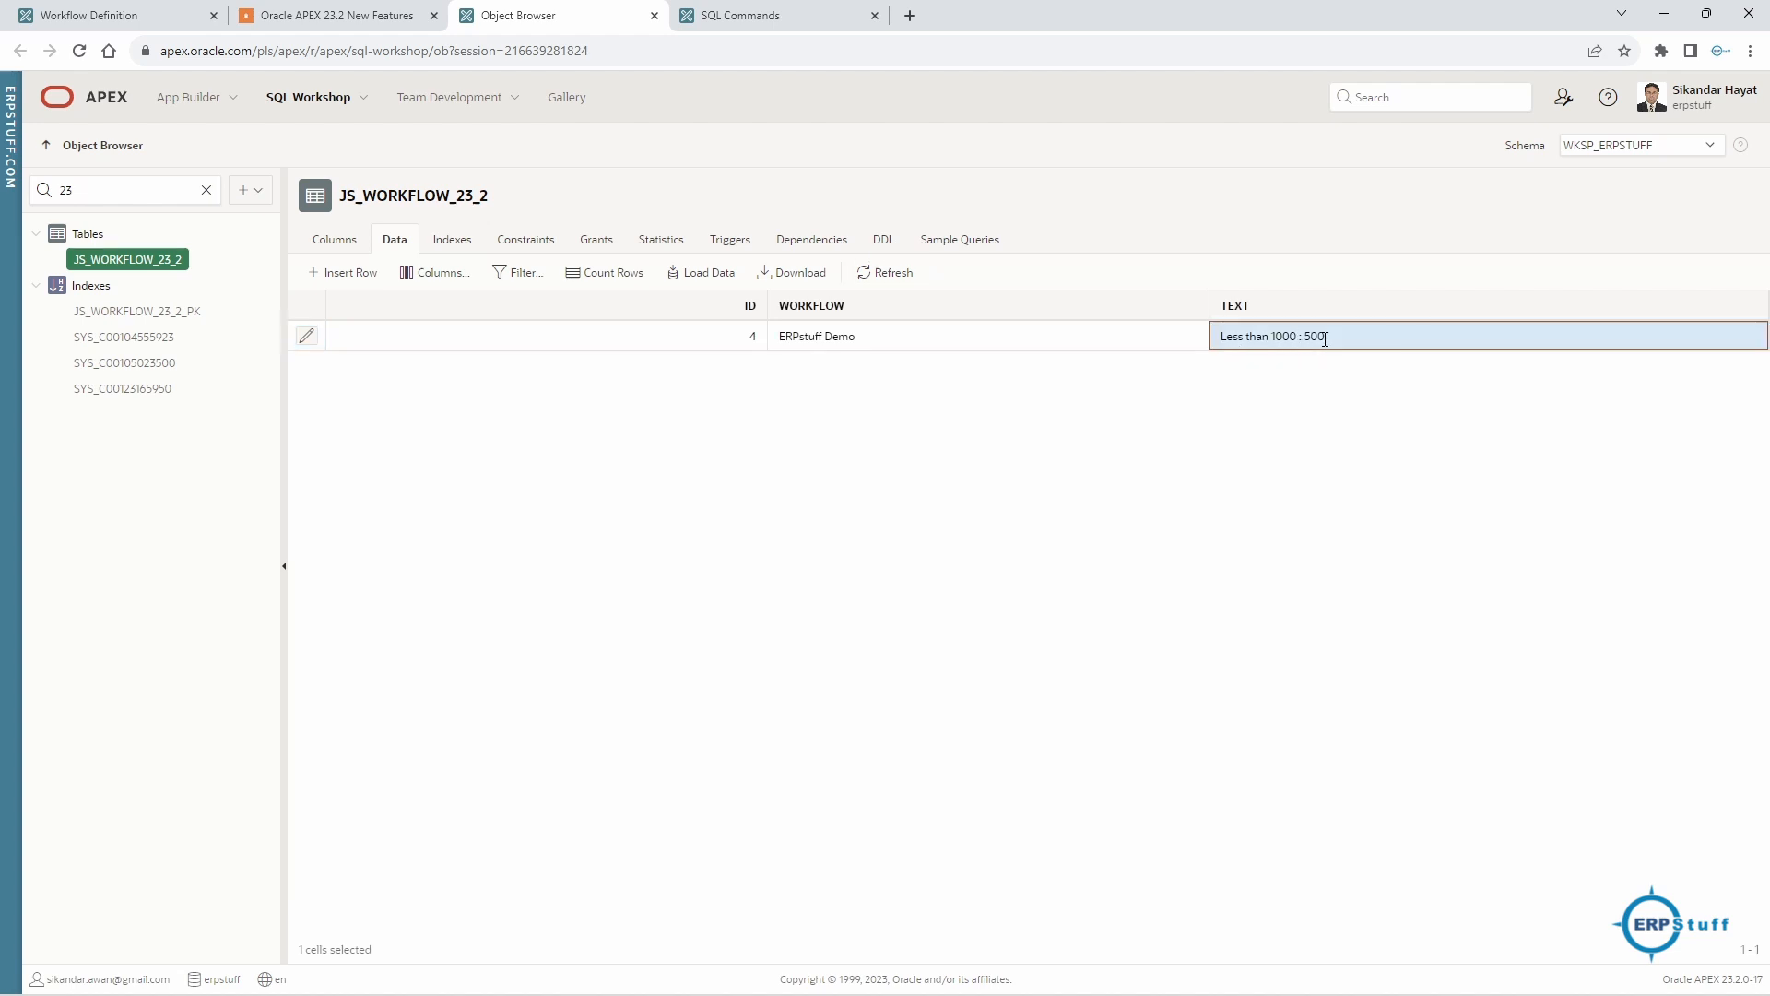
# - Return to the workflow definition and recheck the Less than 1000 activity's code and the Condition switch's expression
pyautogui.click(142, 13)
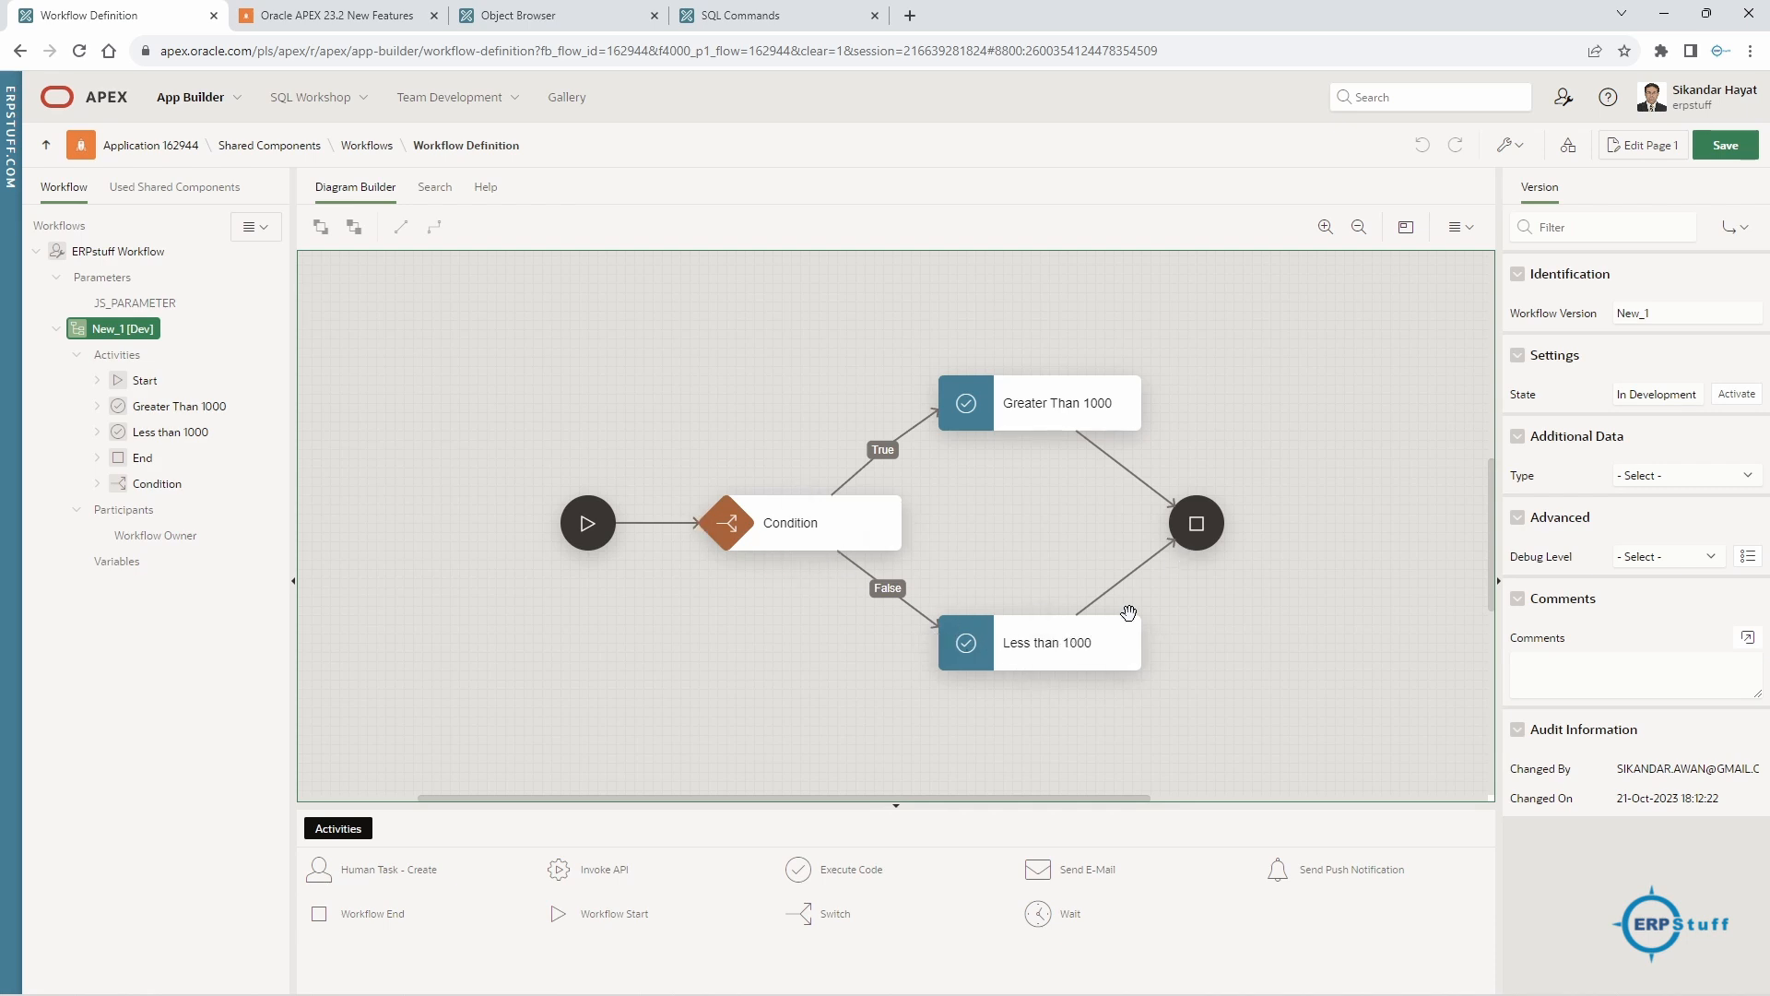
pyautogui.click(1047, 657)
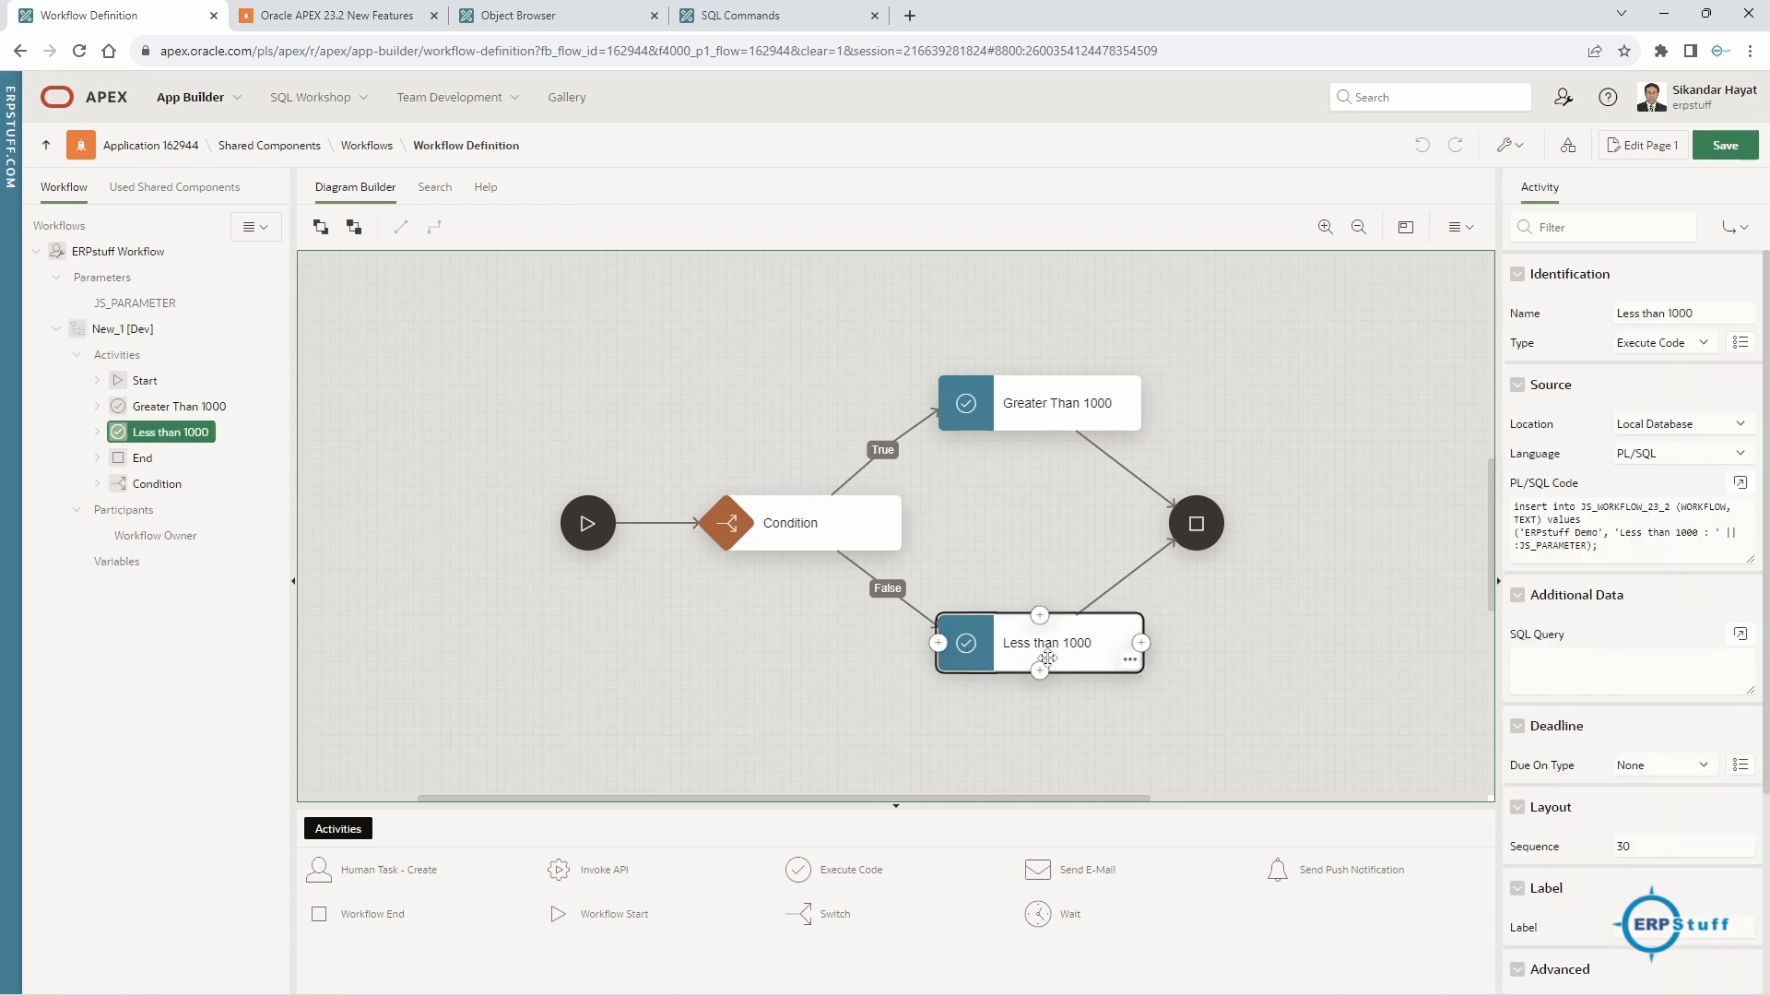
pyautogui.click(826, 519)
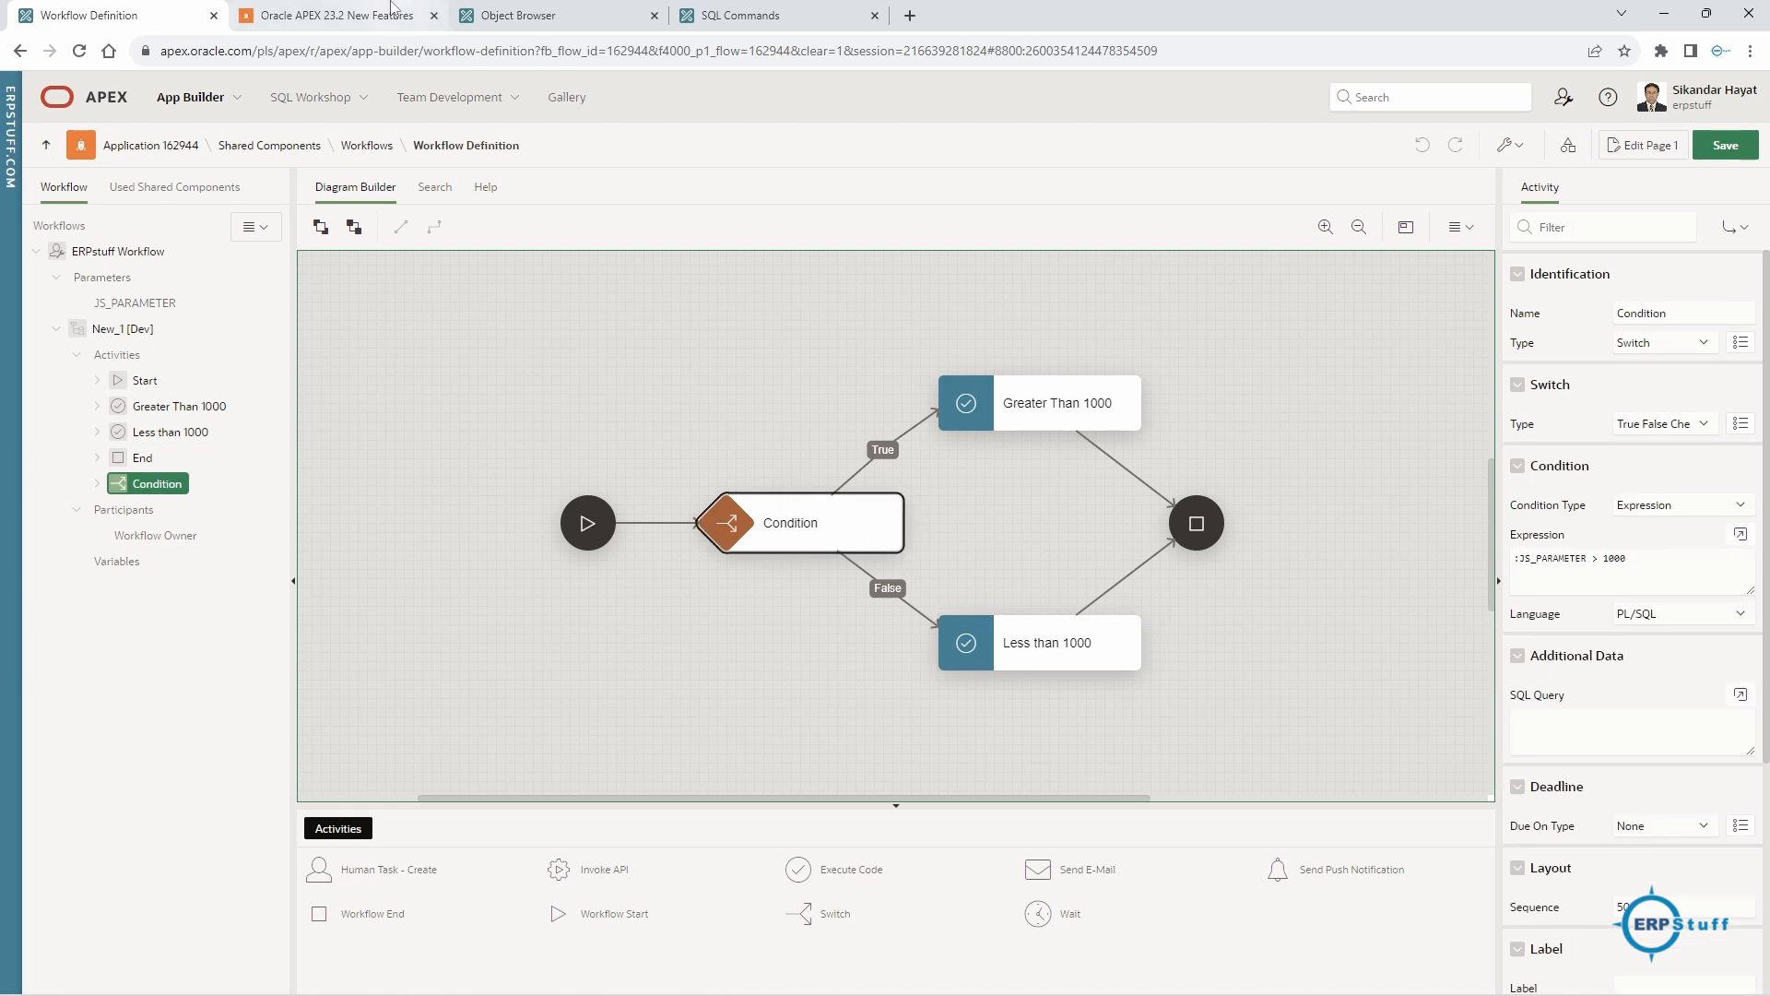
# - In the Oracle APEX 23.2 New Features app, set Workflow Parameter to 2000 and submit the workflow
pyautogui.click(337, 15)
pyautogui.hotkey('shift', 'Tab')
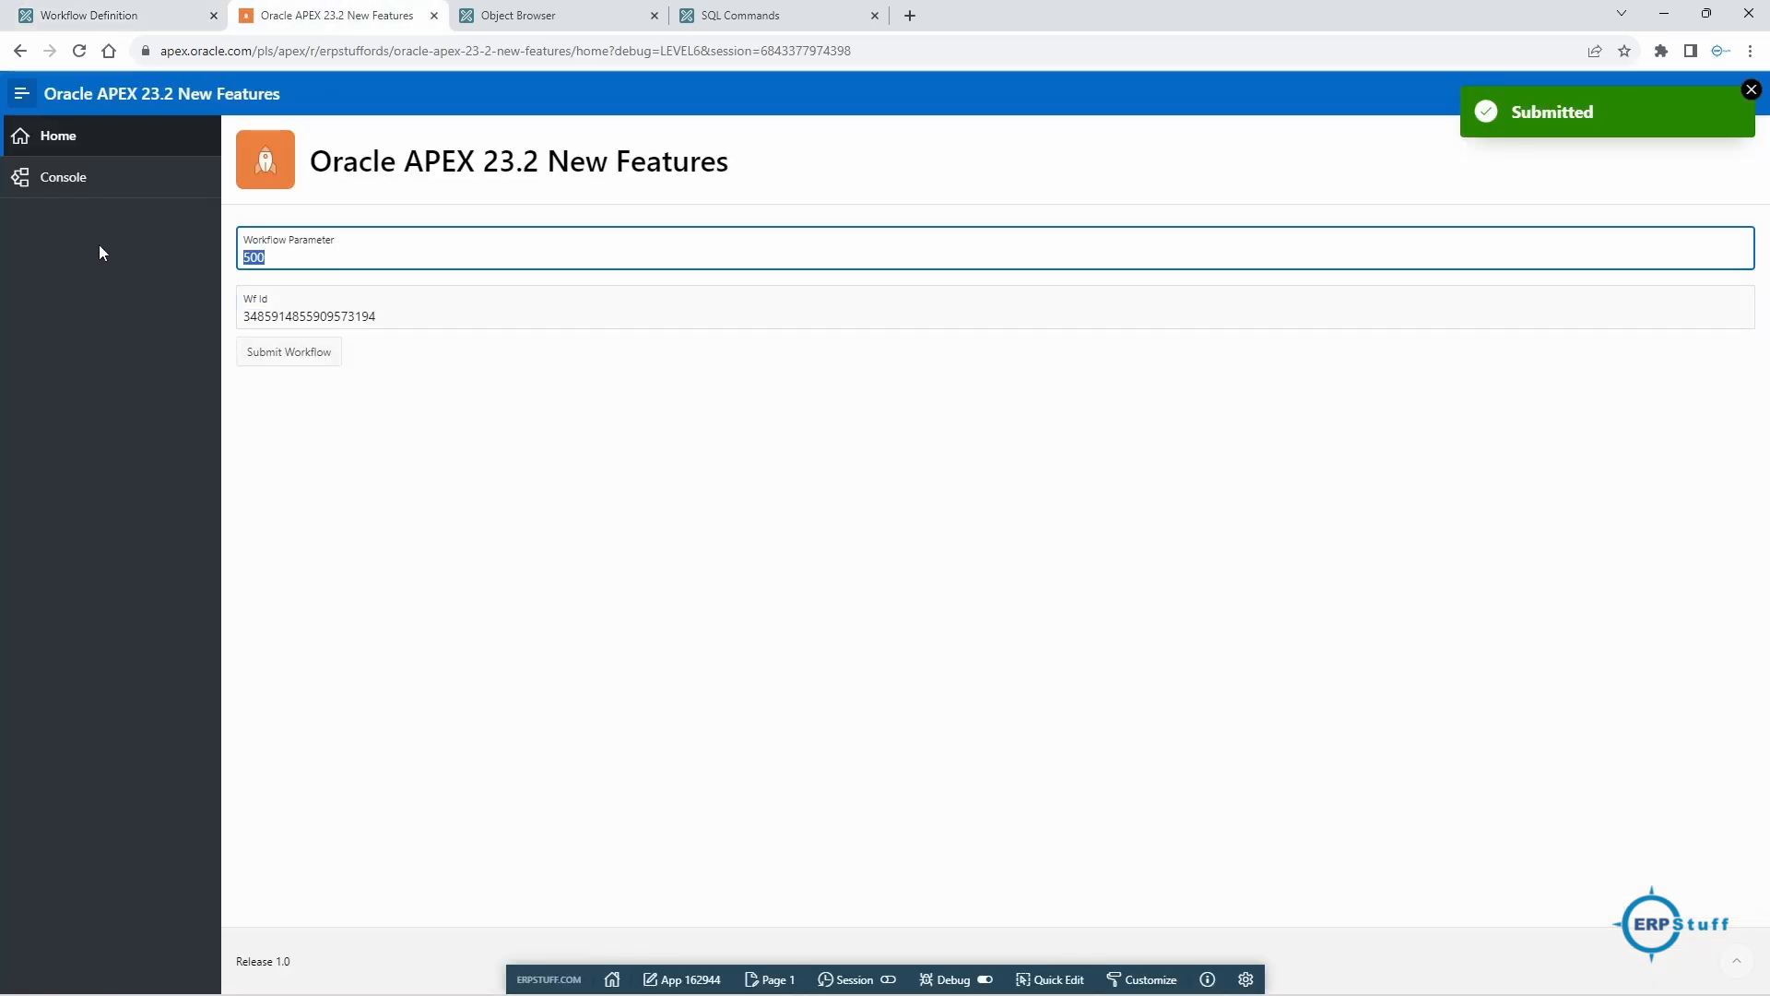
pyautogui.write('2000')
pyautogui.click(332, 353)
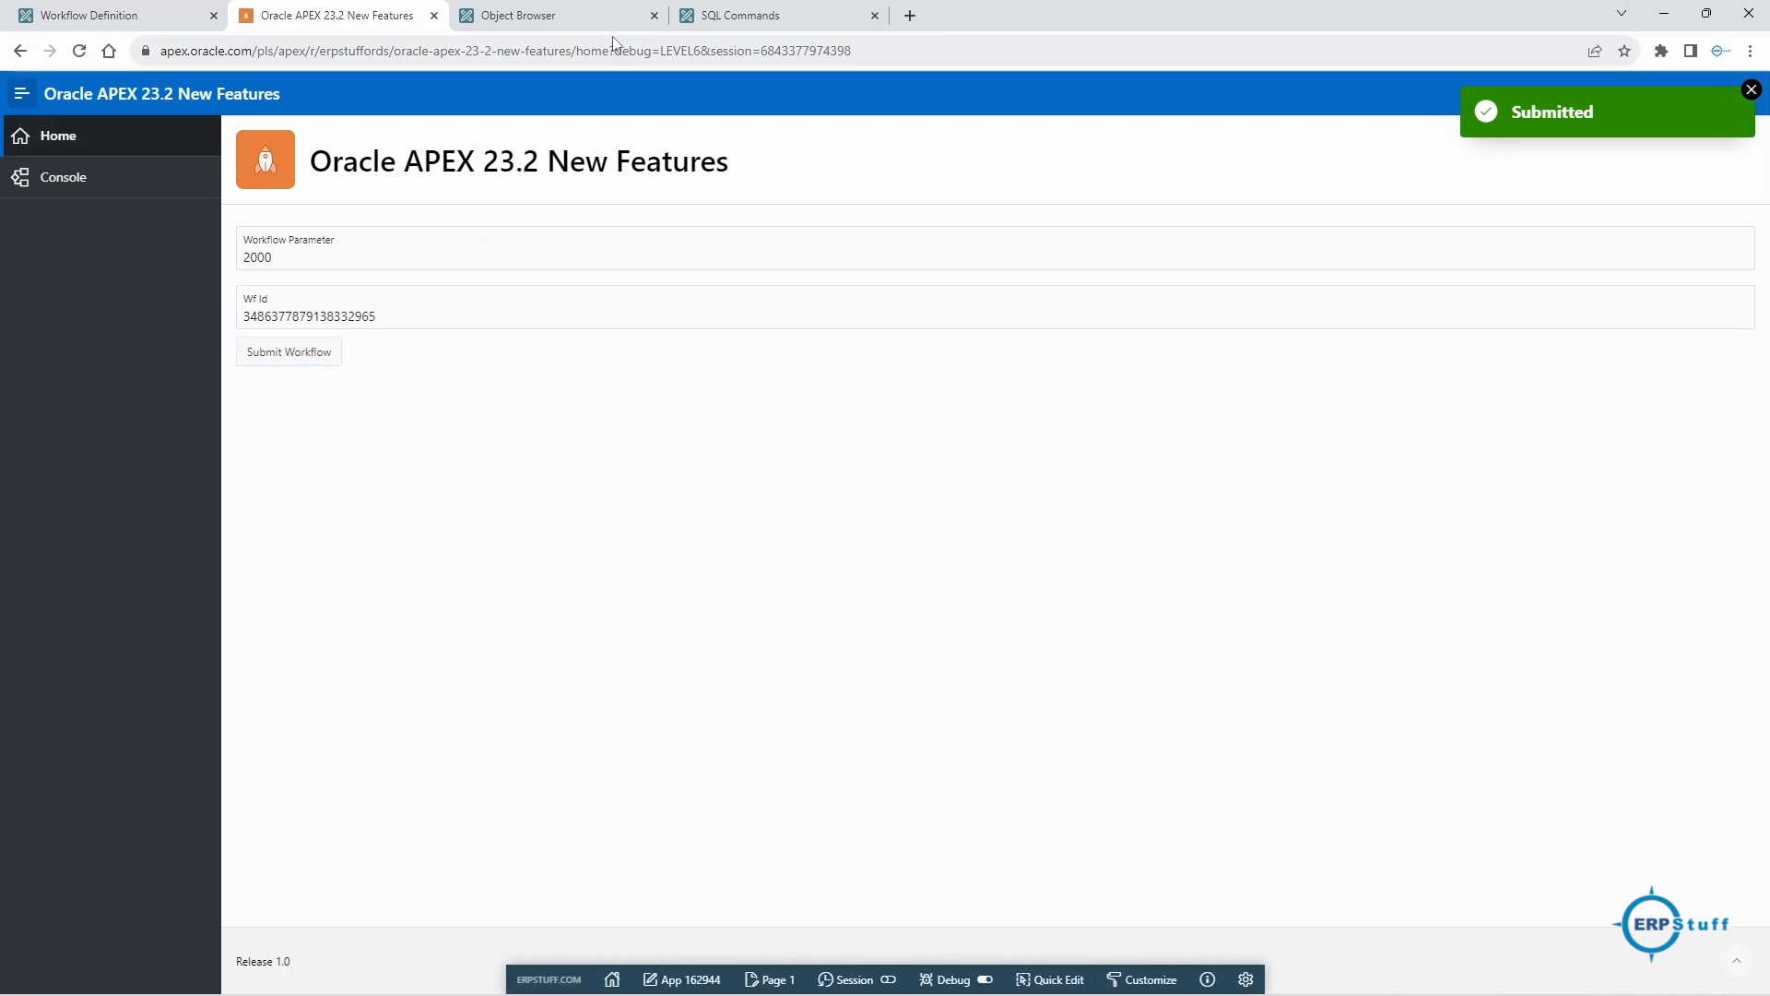
# - Refresh the JS_WORKFLOW_23_2 table data in Object Browser to check the row added by the second submission
pyautogui.click(518, 15)
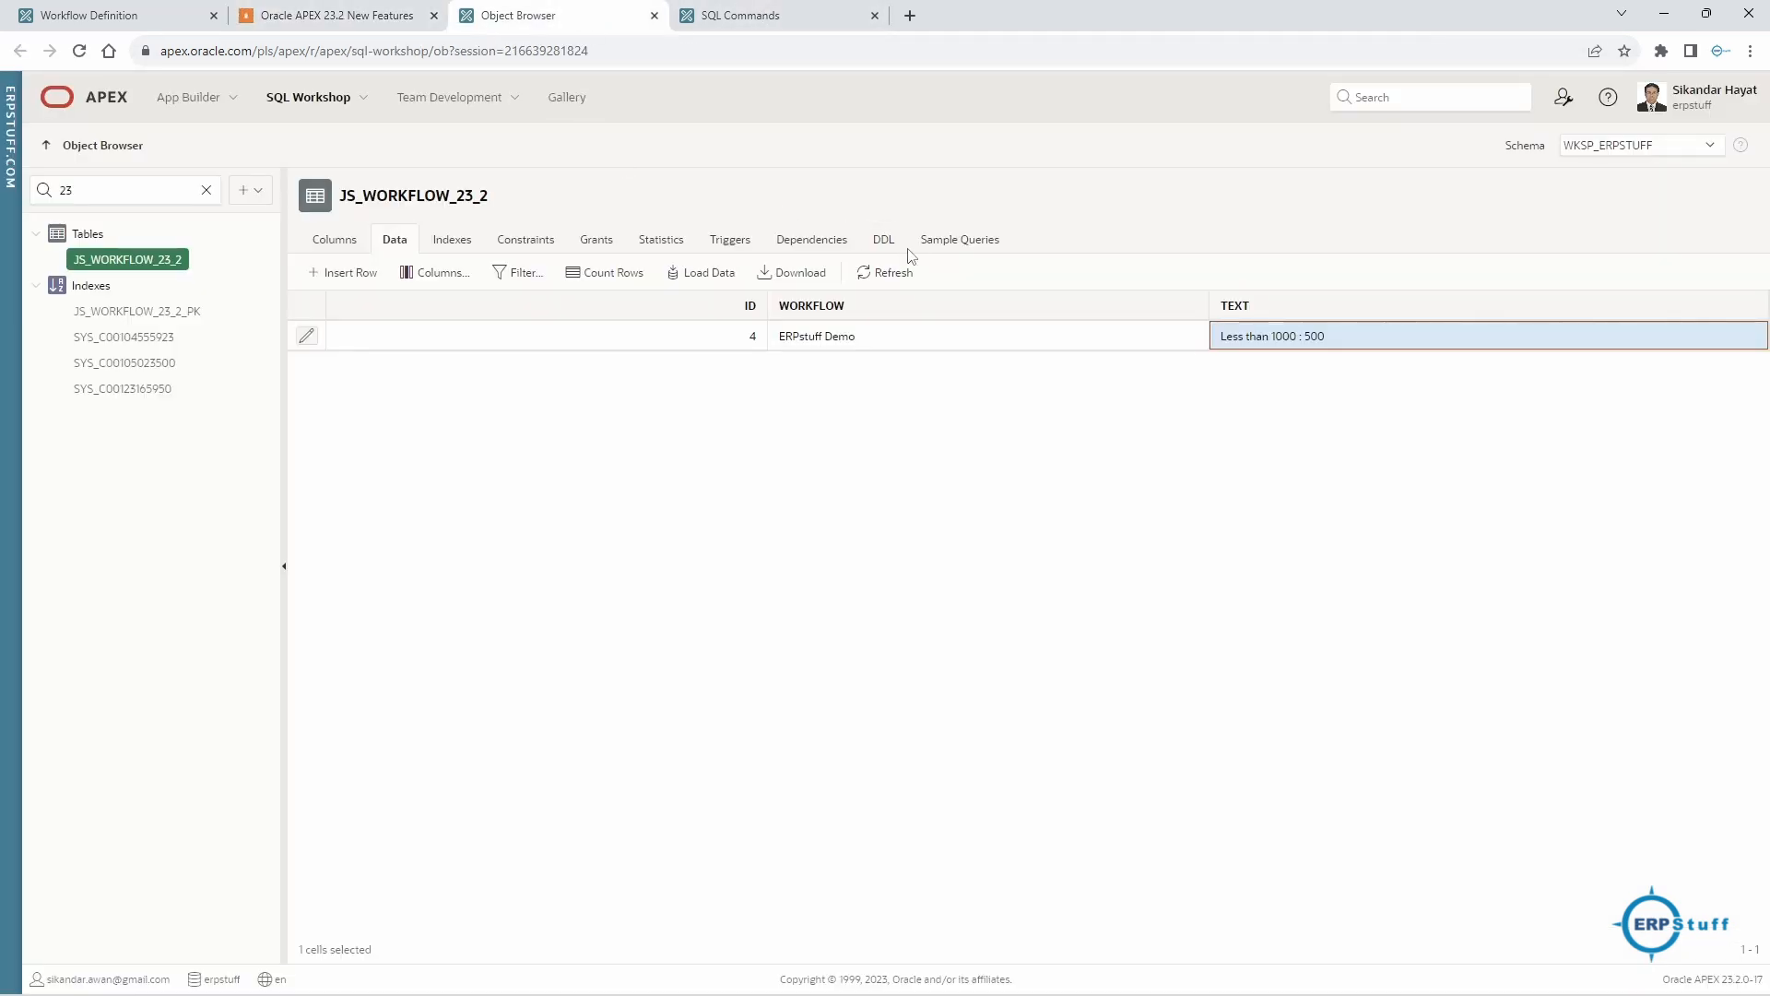
pyautogui.click(892, 275)
pyautogui.click(892, 275)
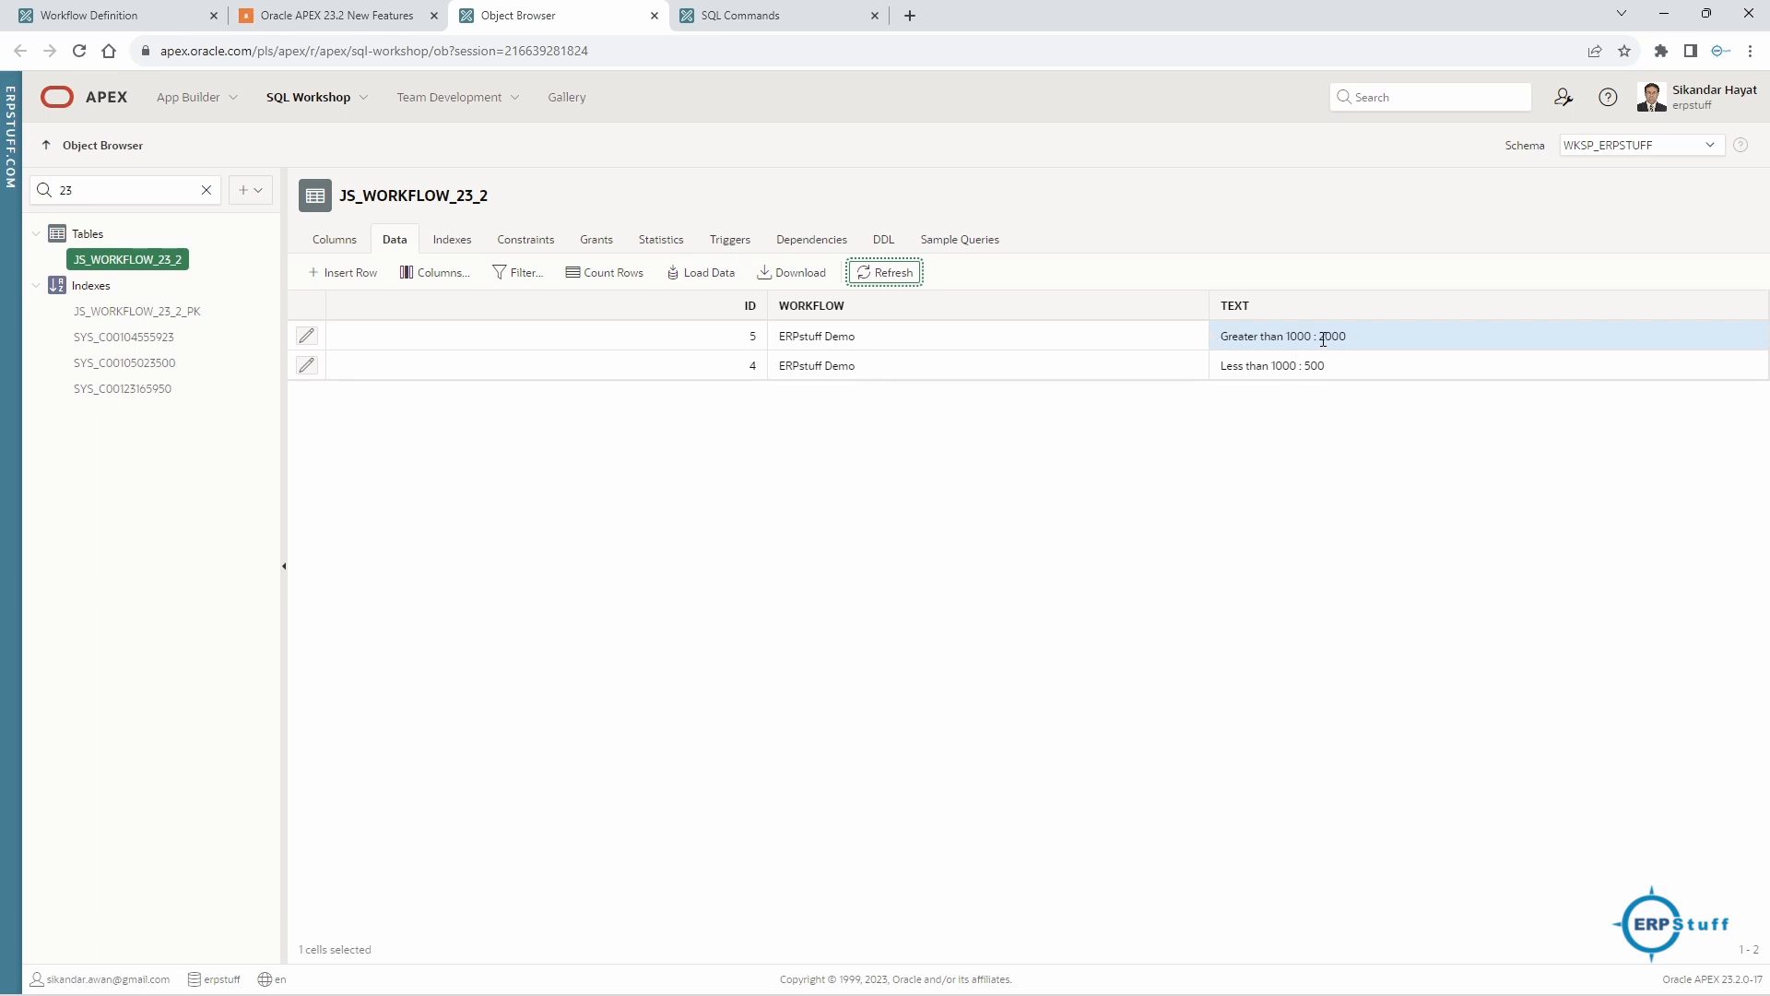
# - Open the newest ERPstuff Workflow instance in the app's Console, examine its activities, variables, parameters and history, and close the details
pyautogui.click(320, 17)
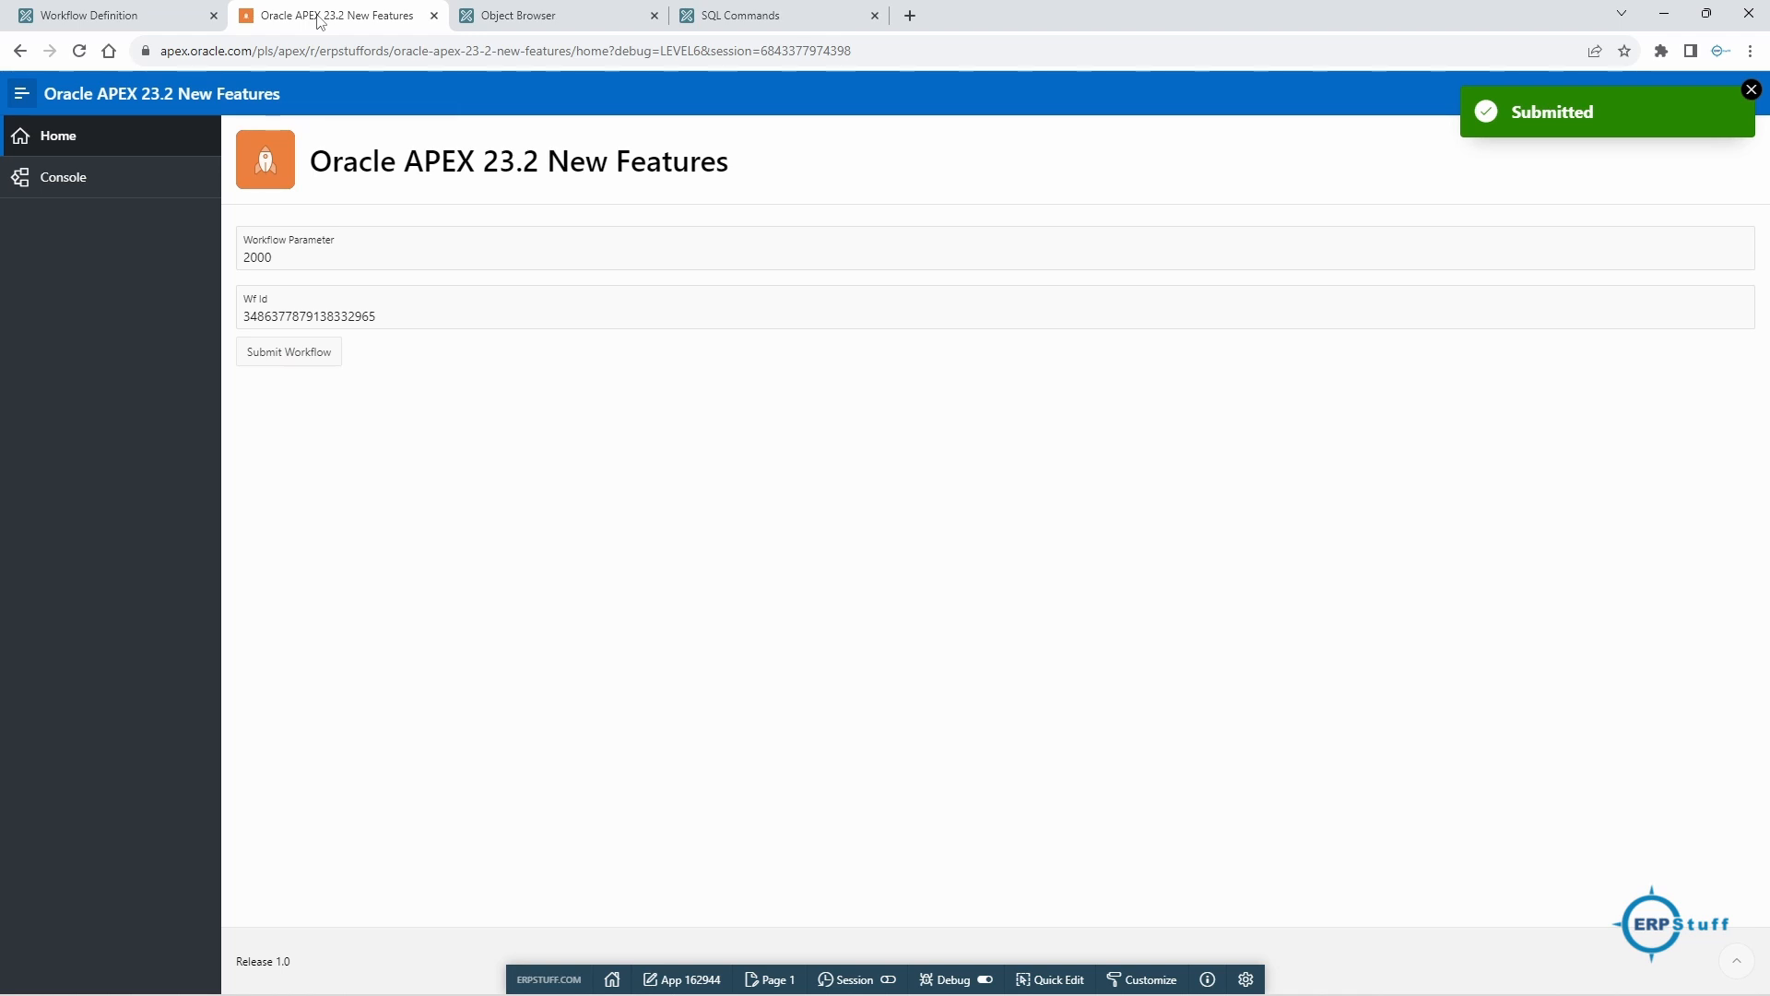
pyautogui.click(67, 179)
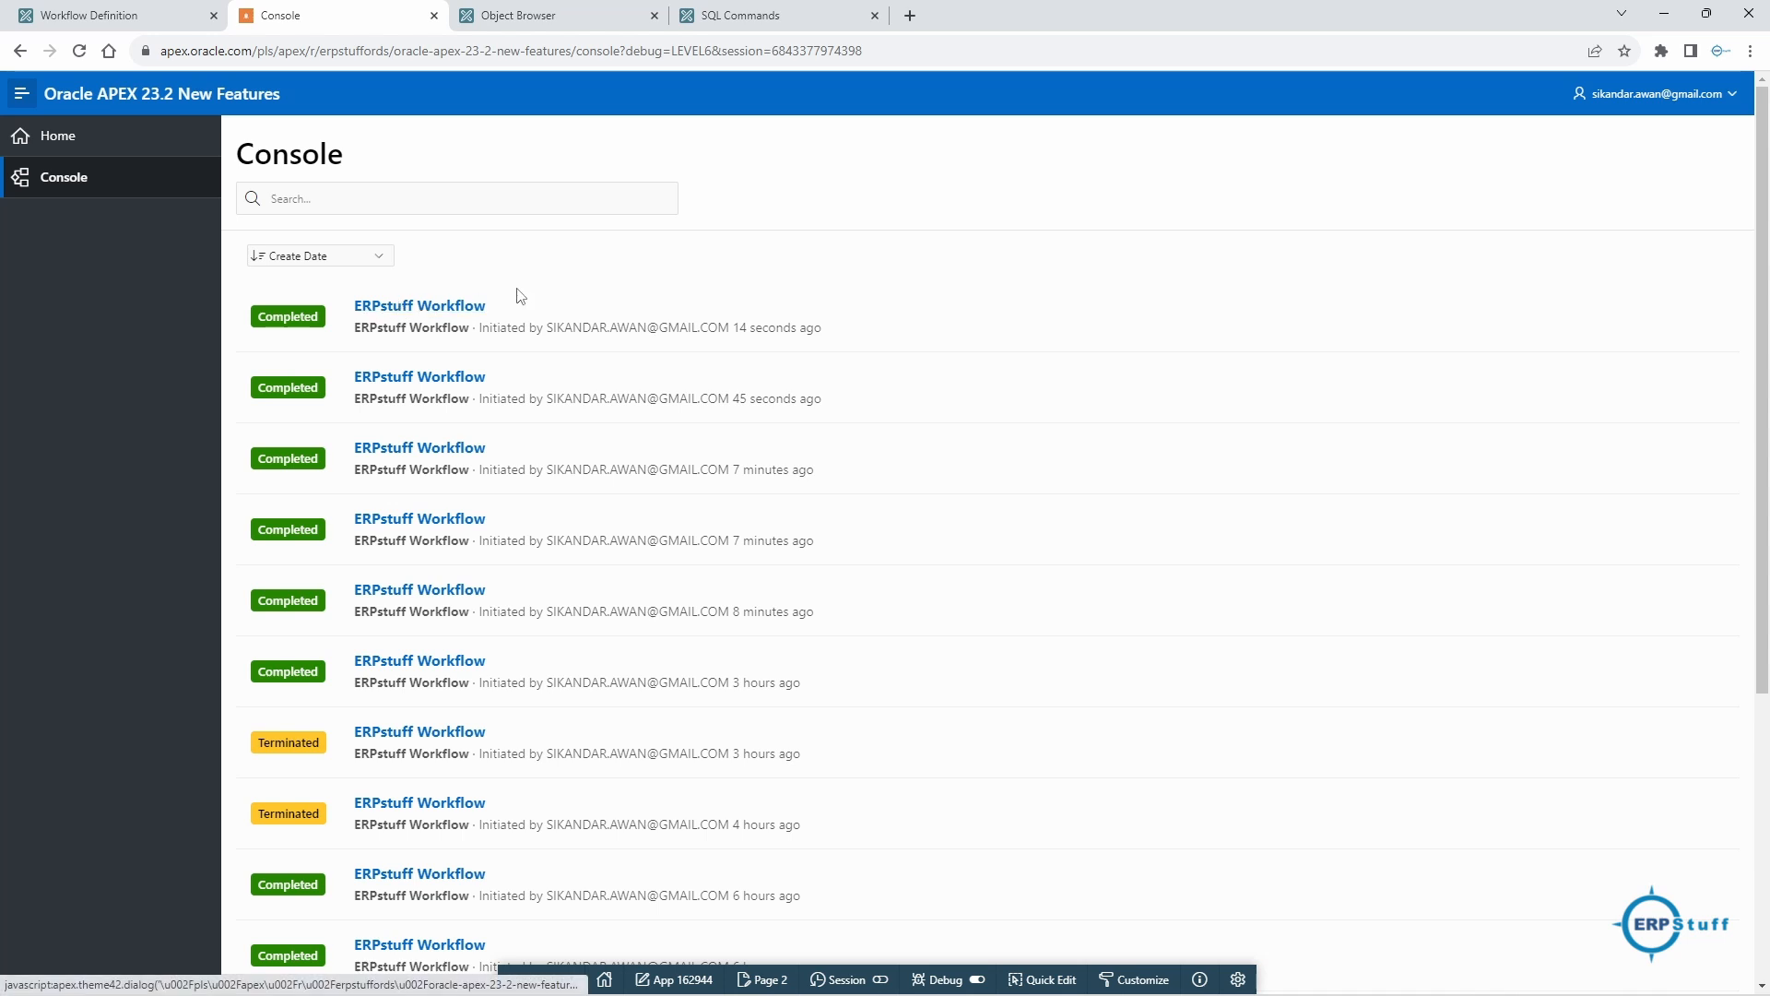
pyautogui.click(449, 307)
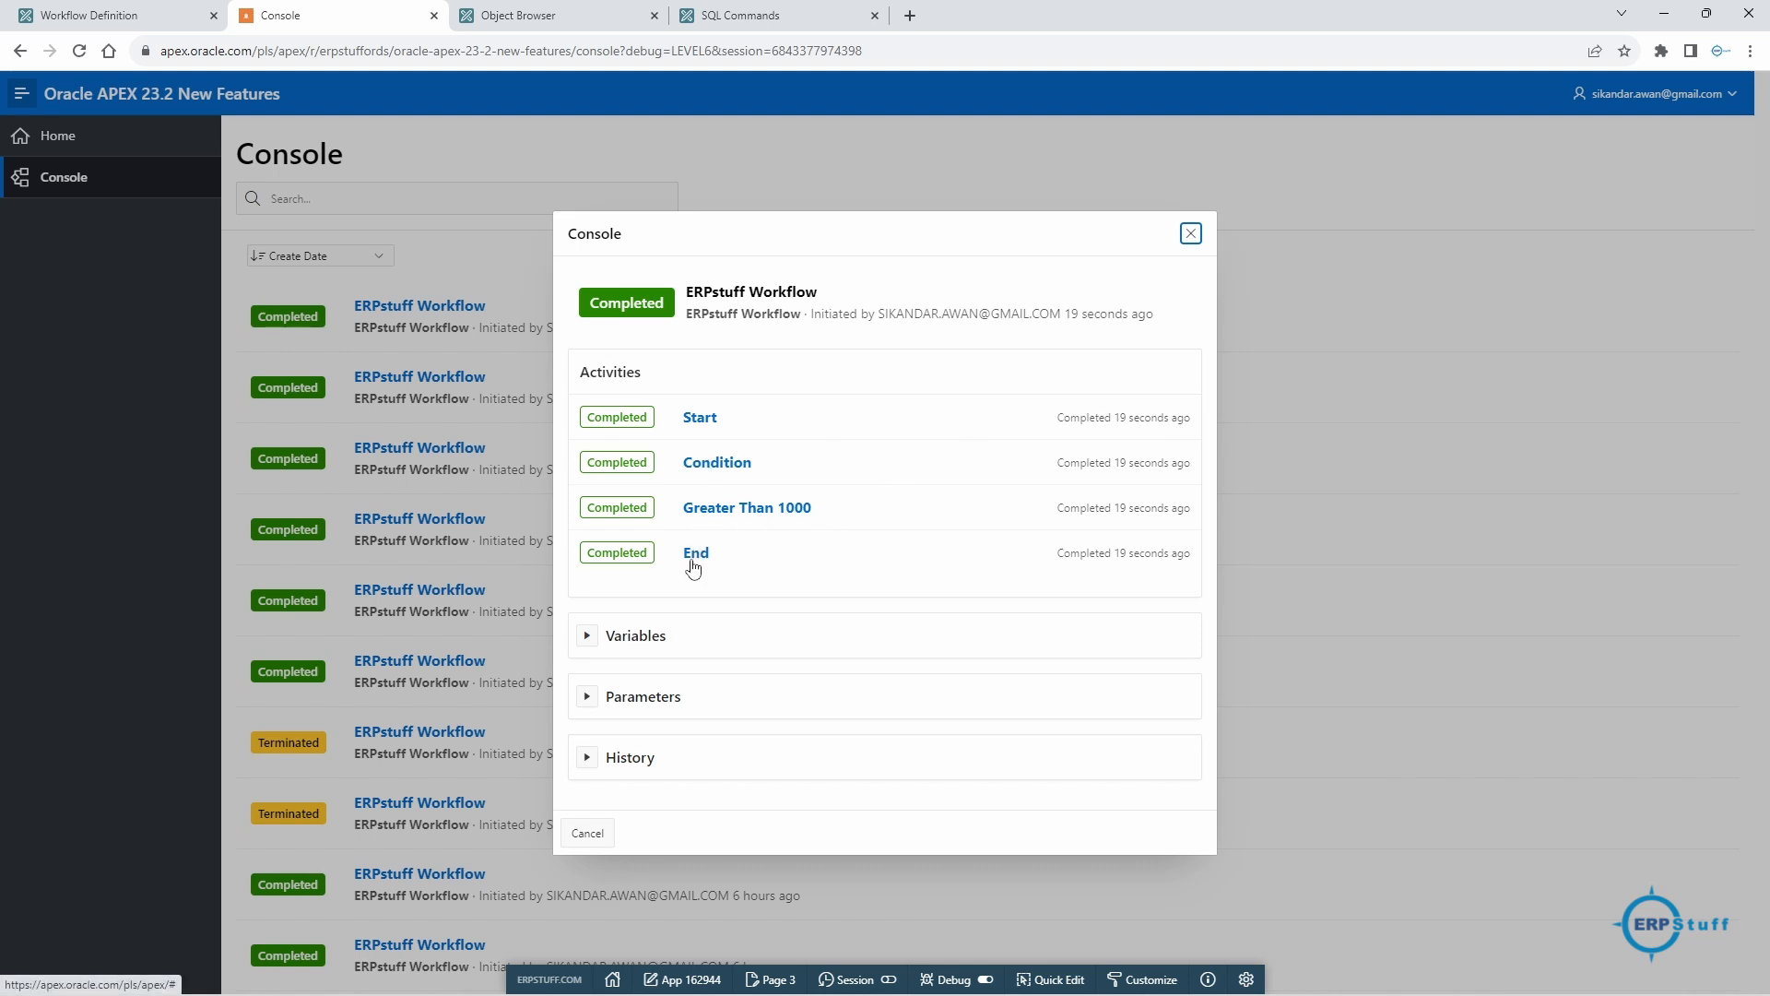
pyautogui.click(587, 637)
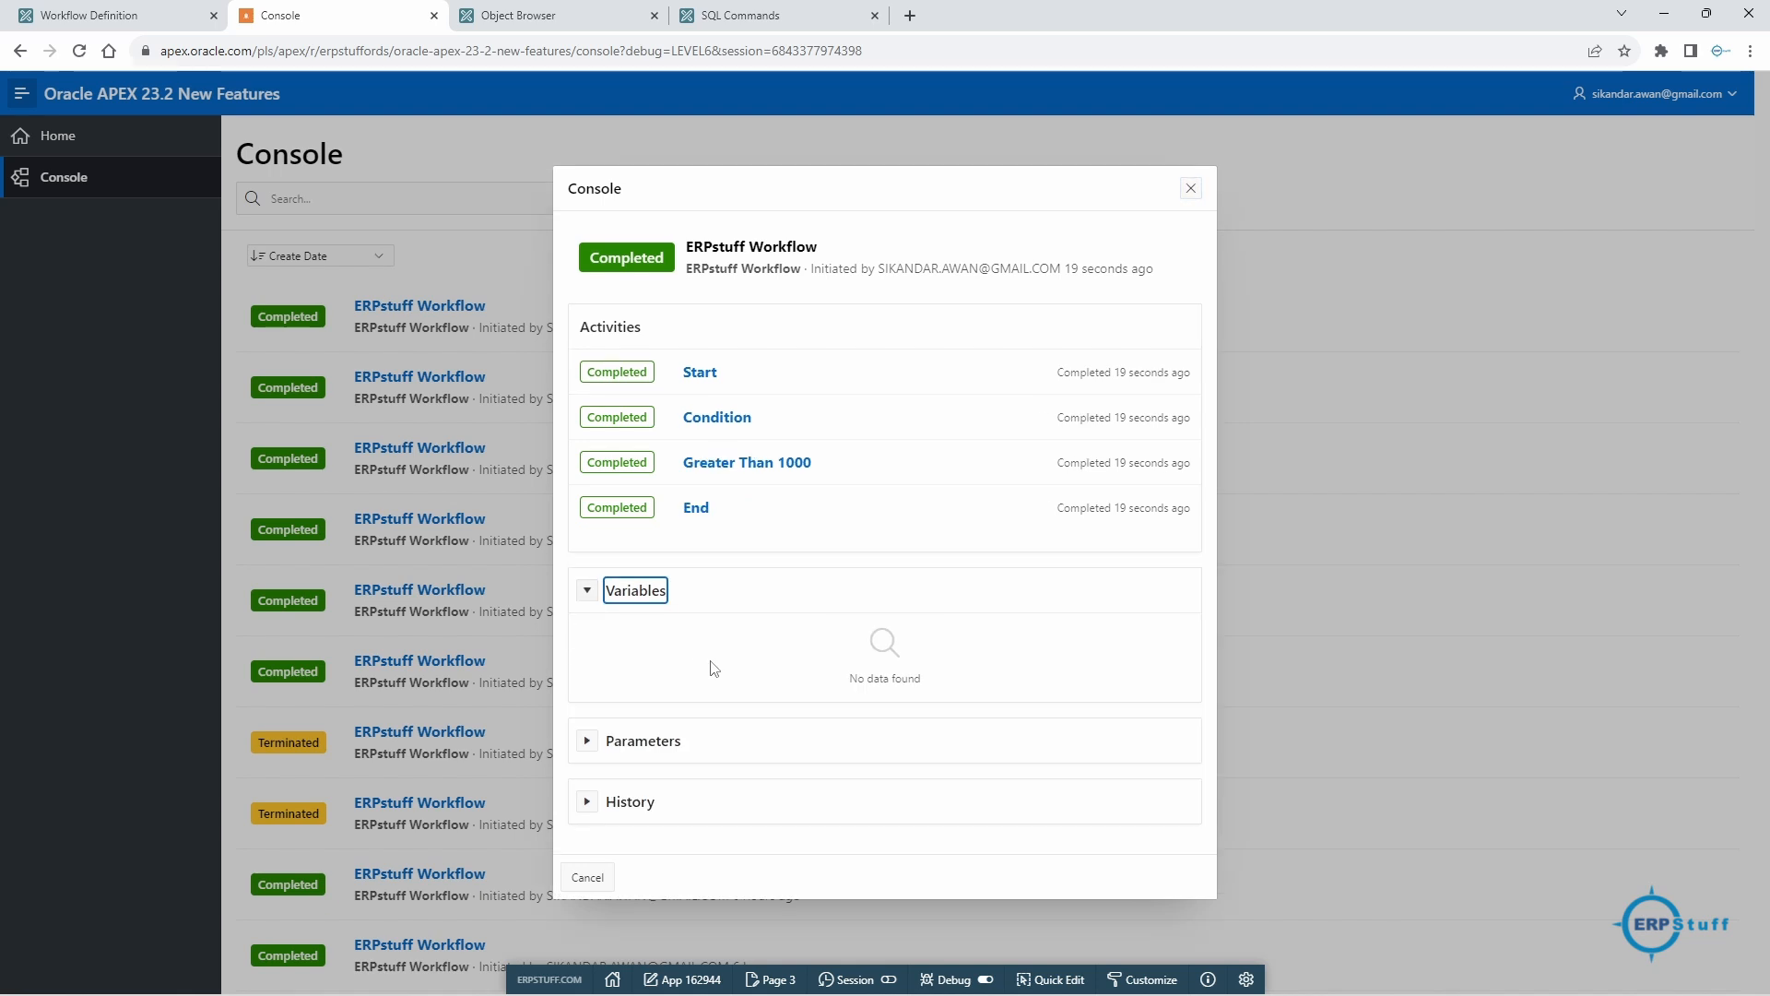
pyautogui.click(591, 742)
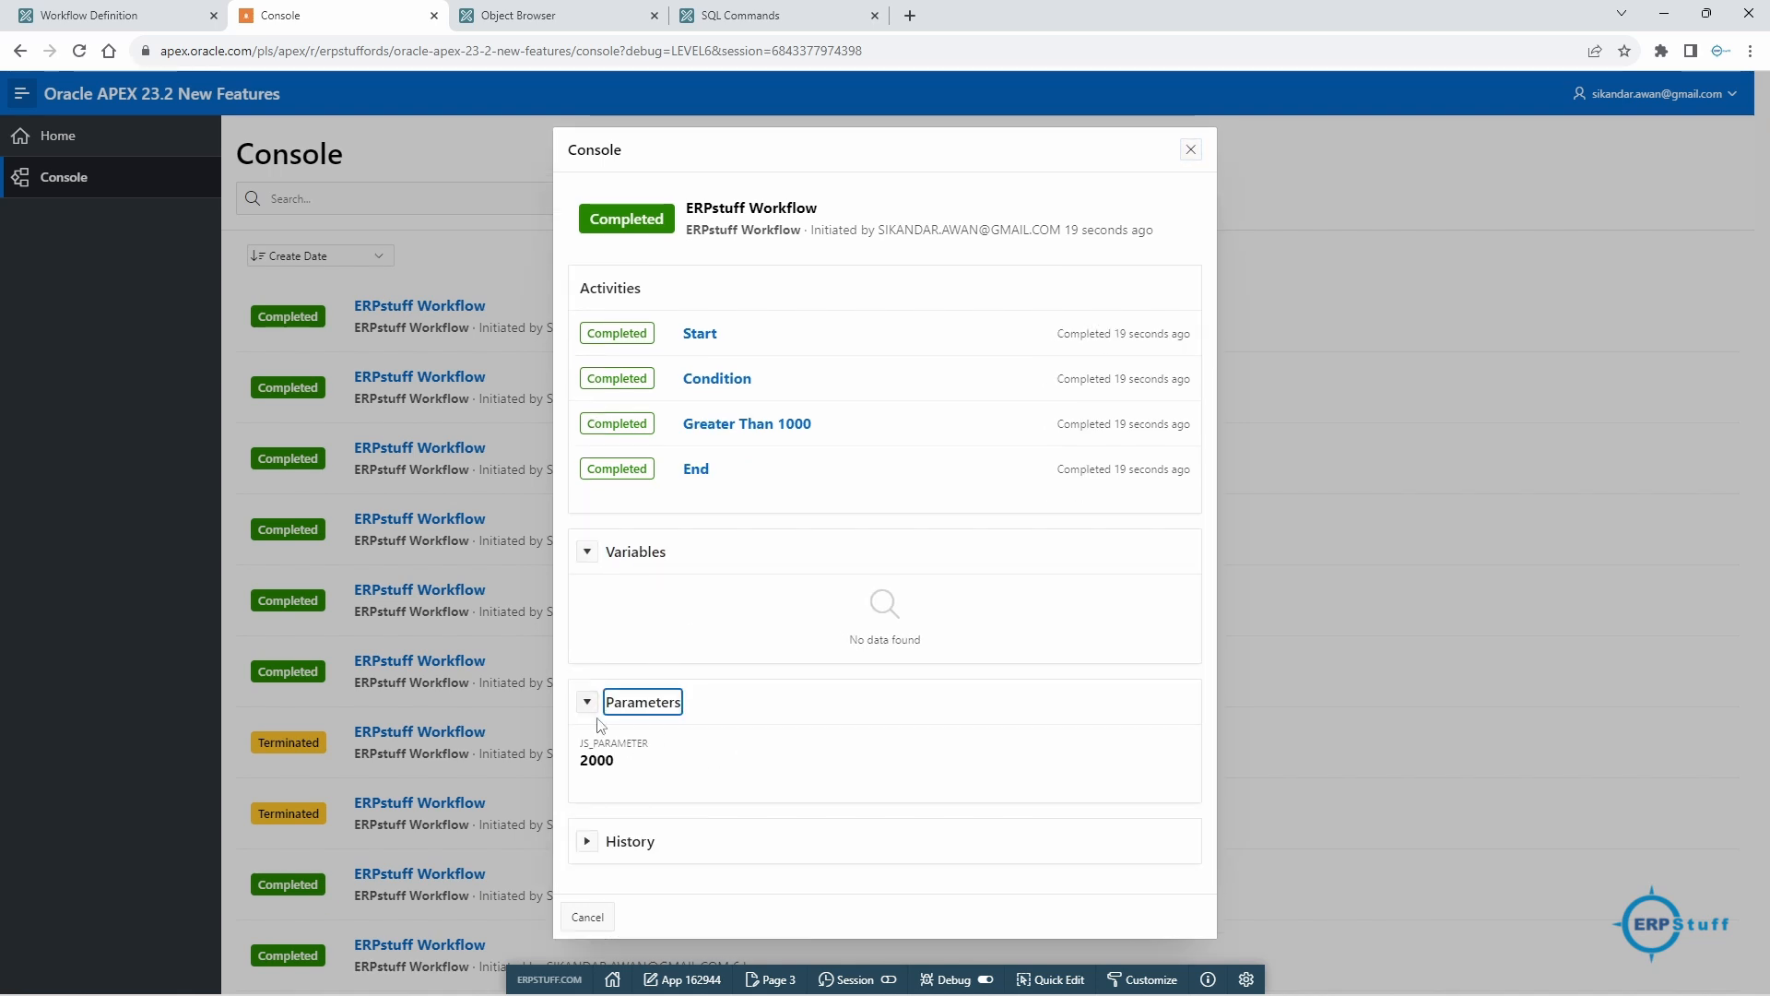
pyautogui.click(587, 840)
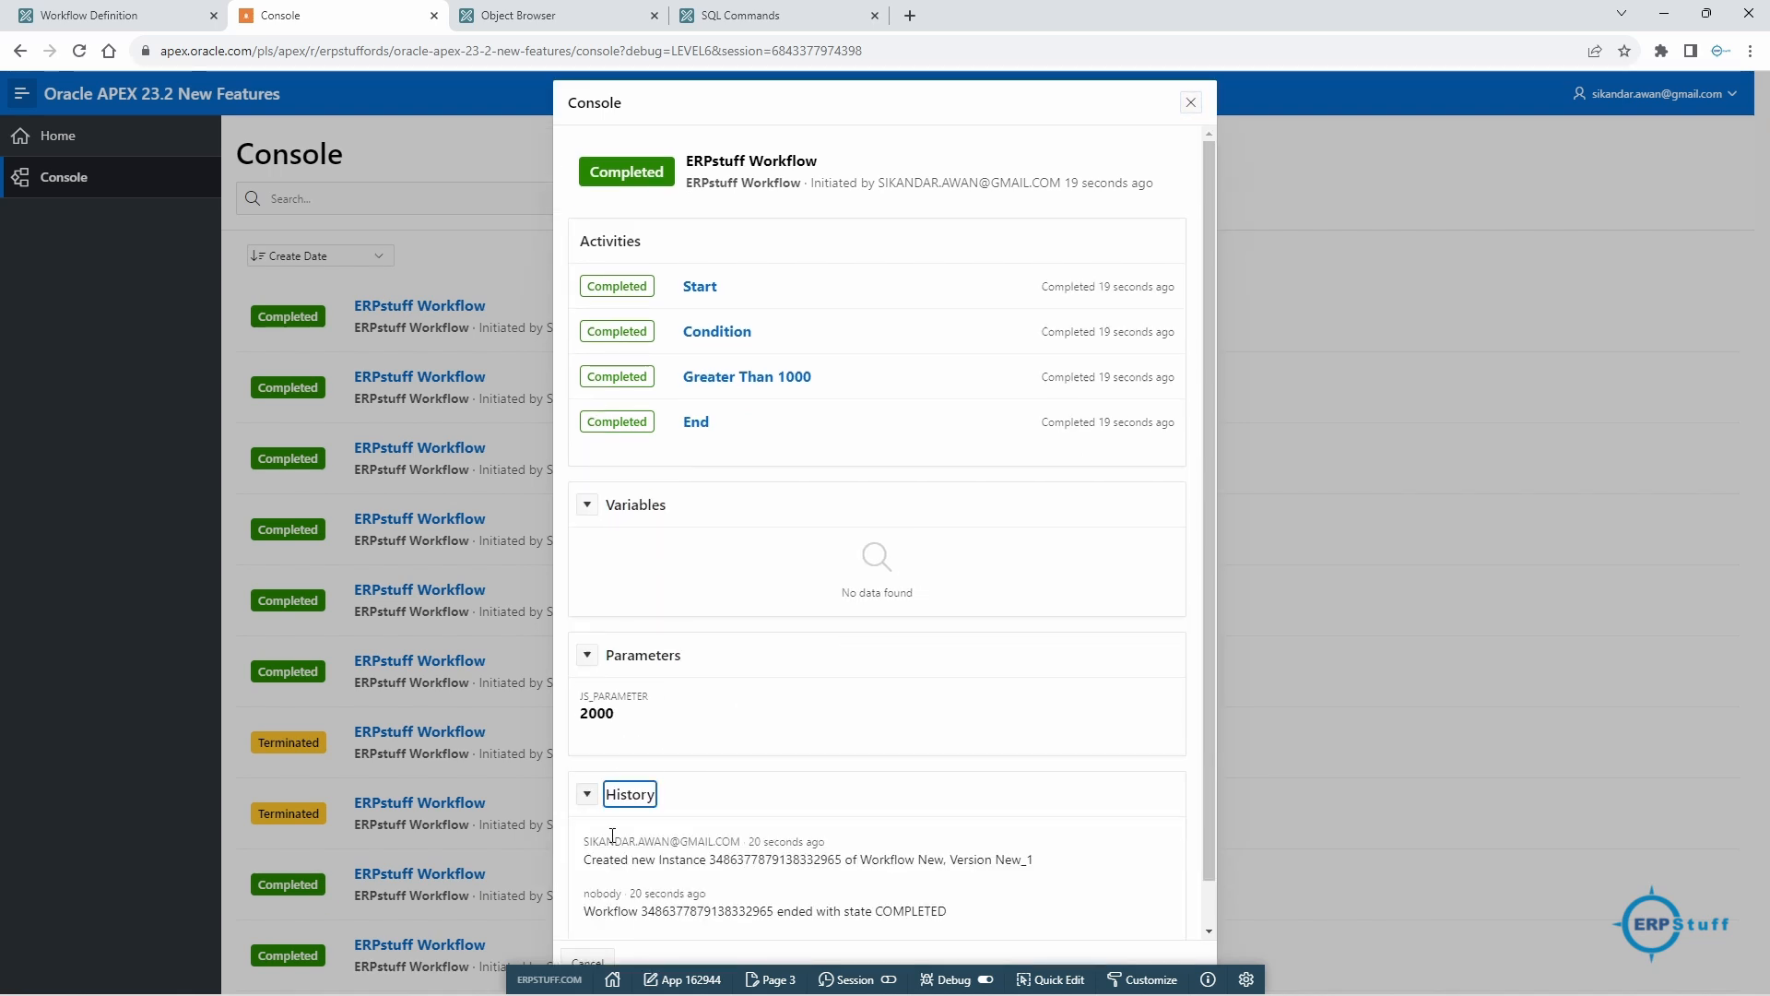
pyautogui.scroll(-1, 786, 724)
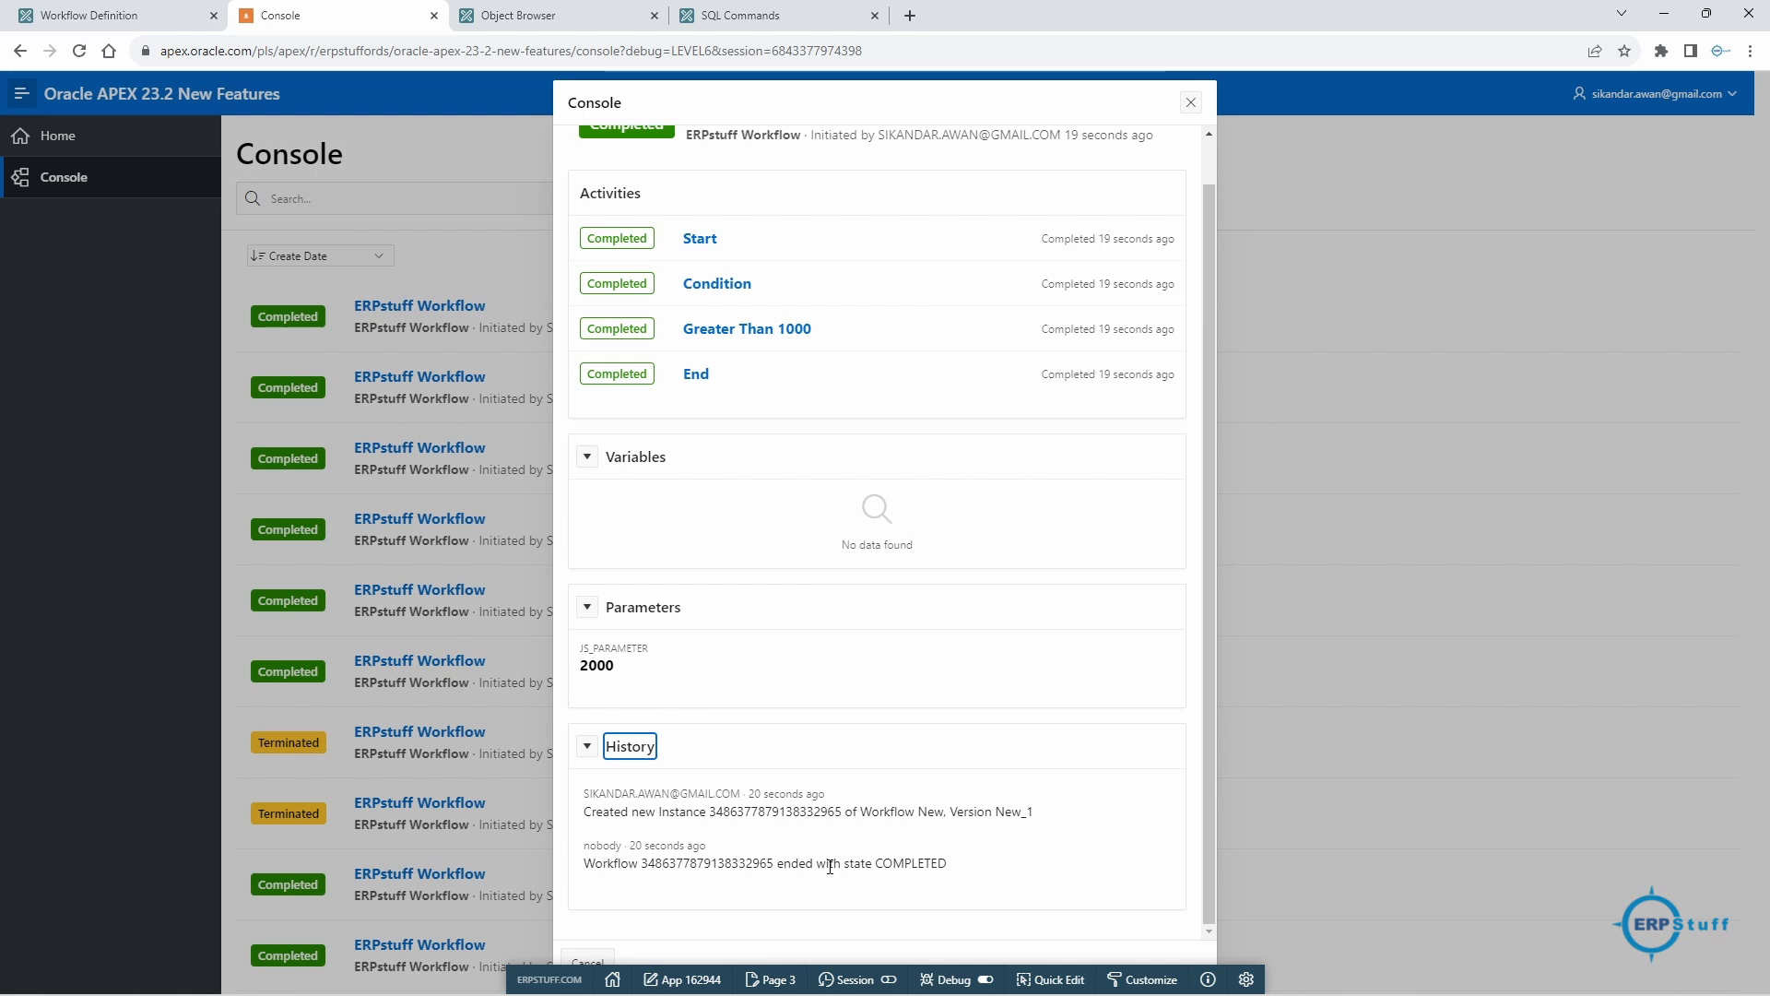
pyautogui.scroll(1, 849, 462)
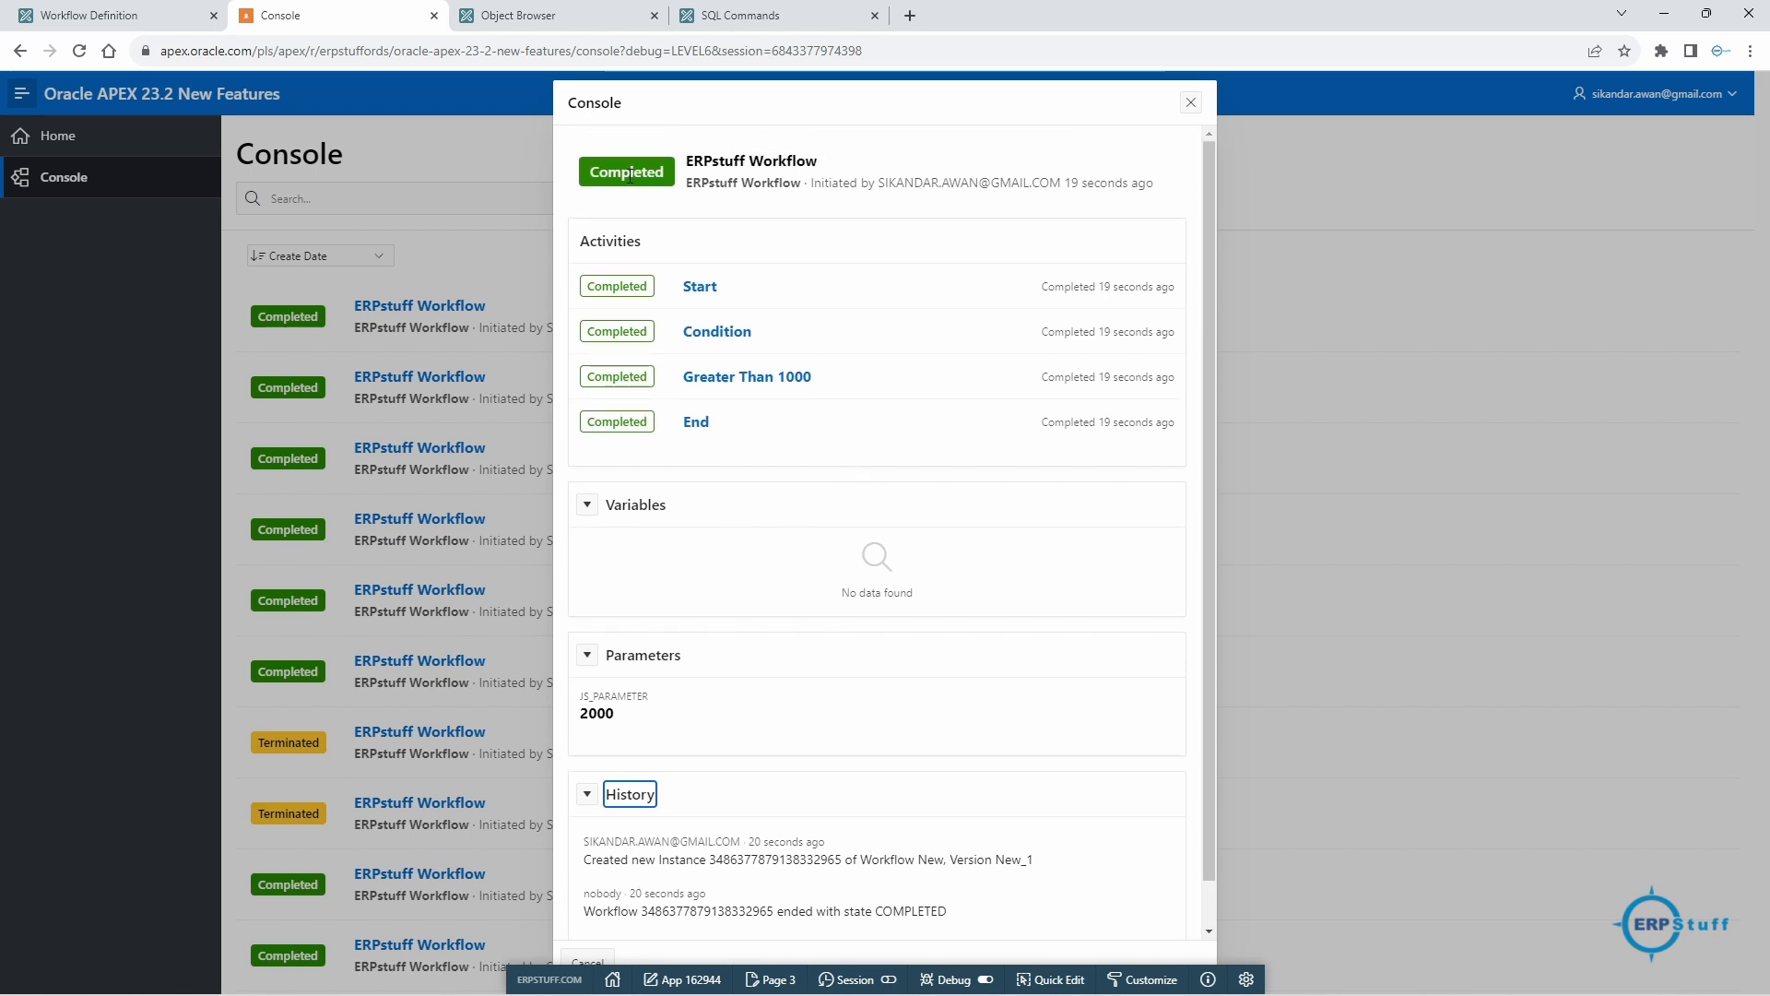
pyautogui.click(1191, 104)
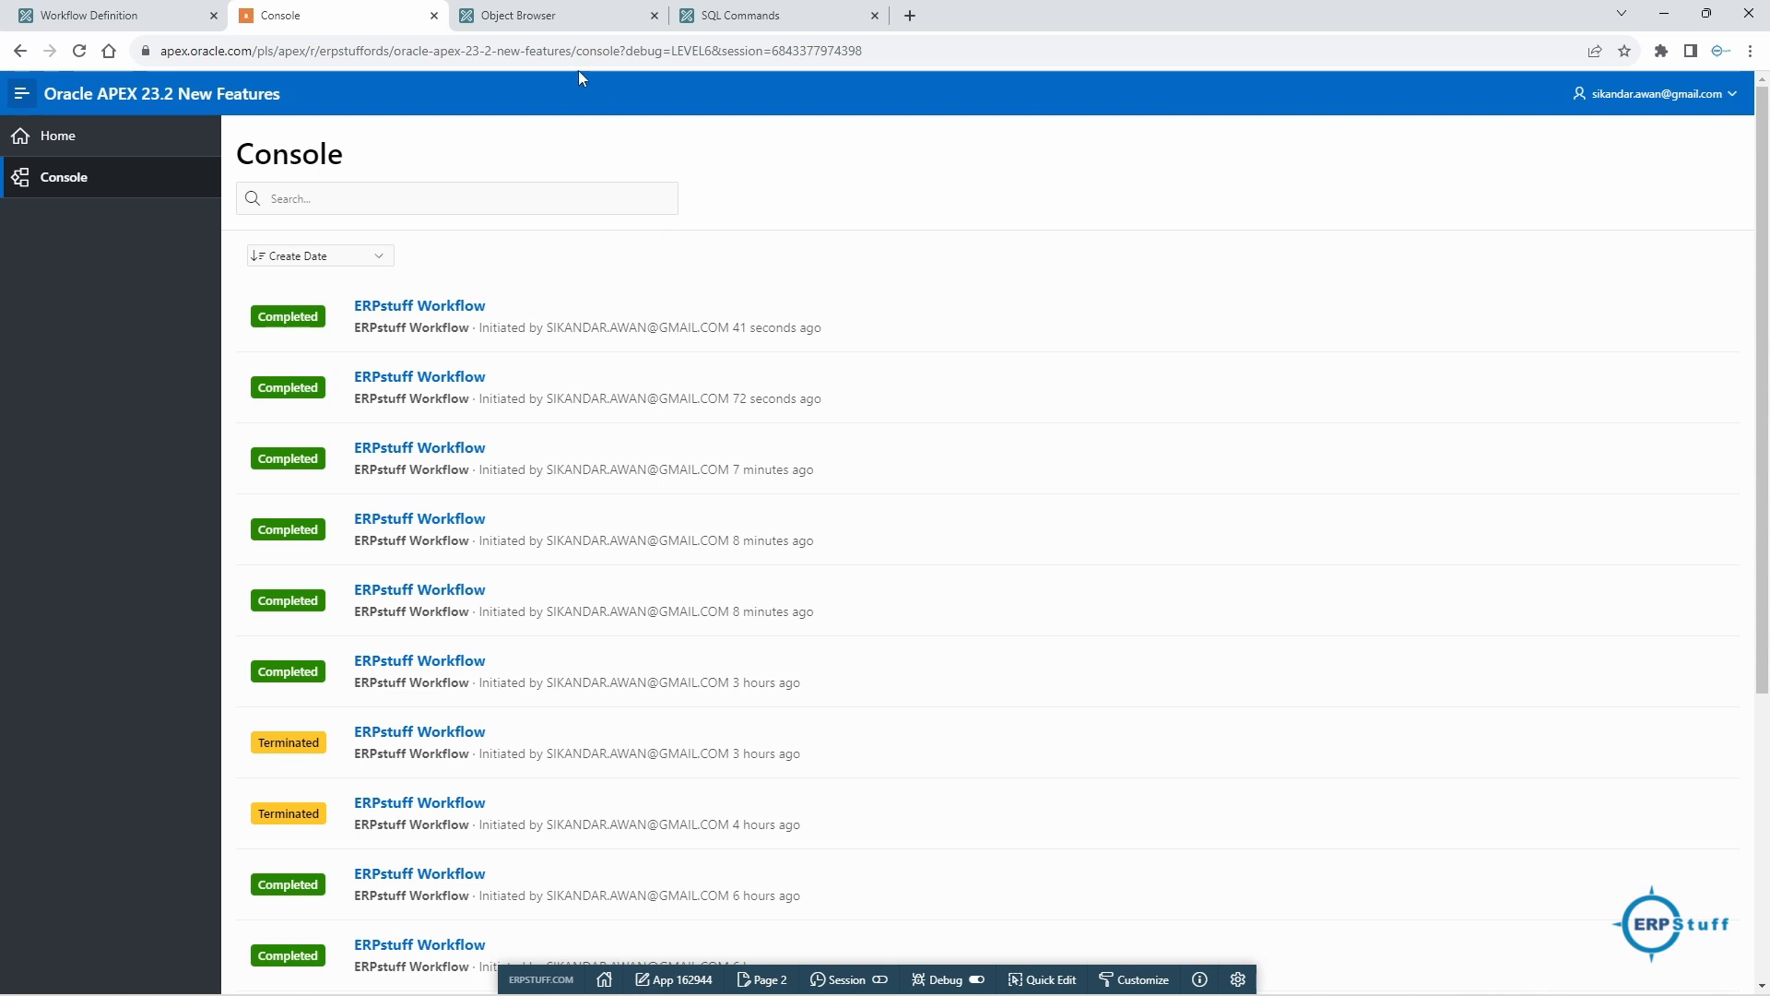
# - Revisit the table creation statement in SQL Commands and return to the workflow definition diagram
pyautogui.click(737, 18)
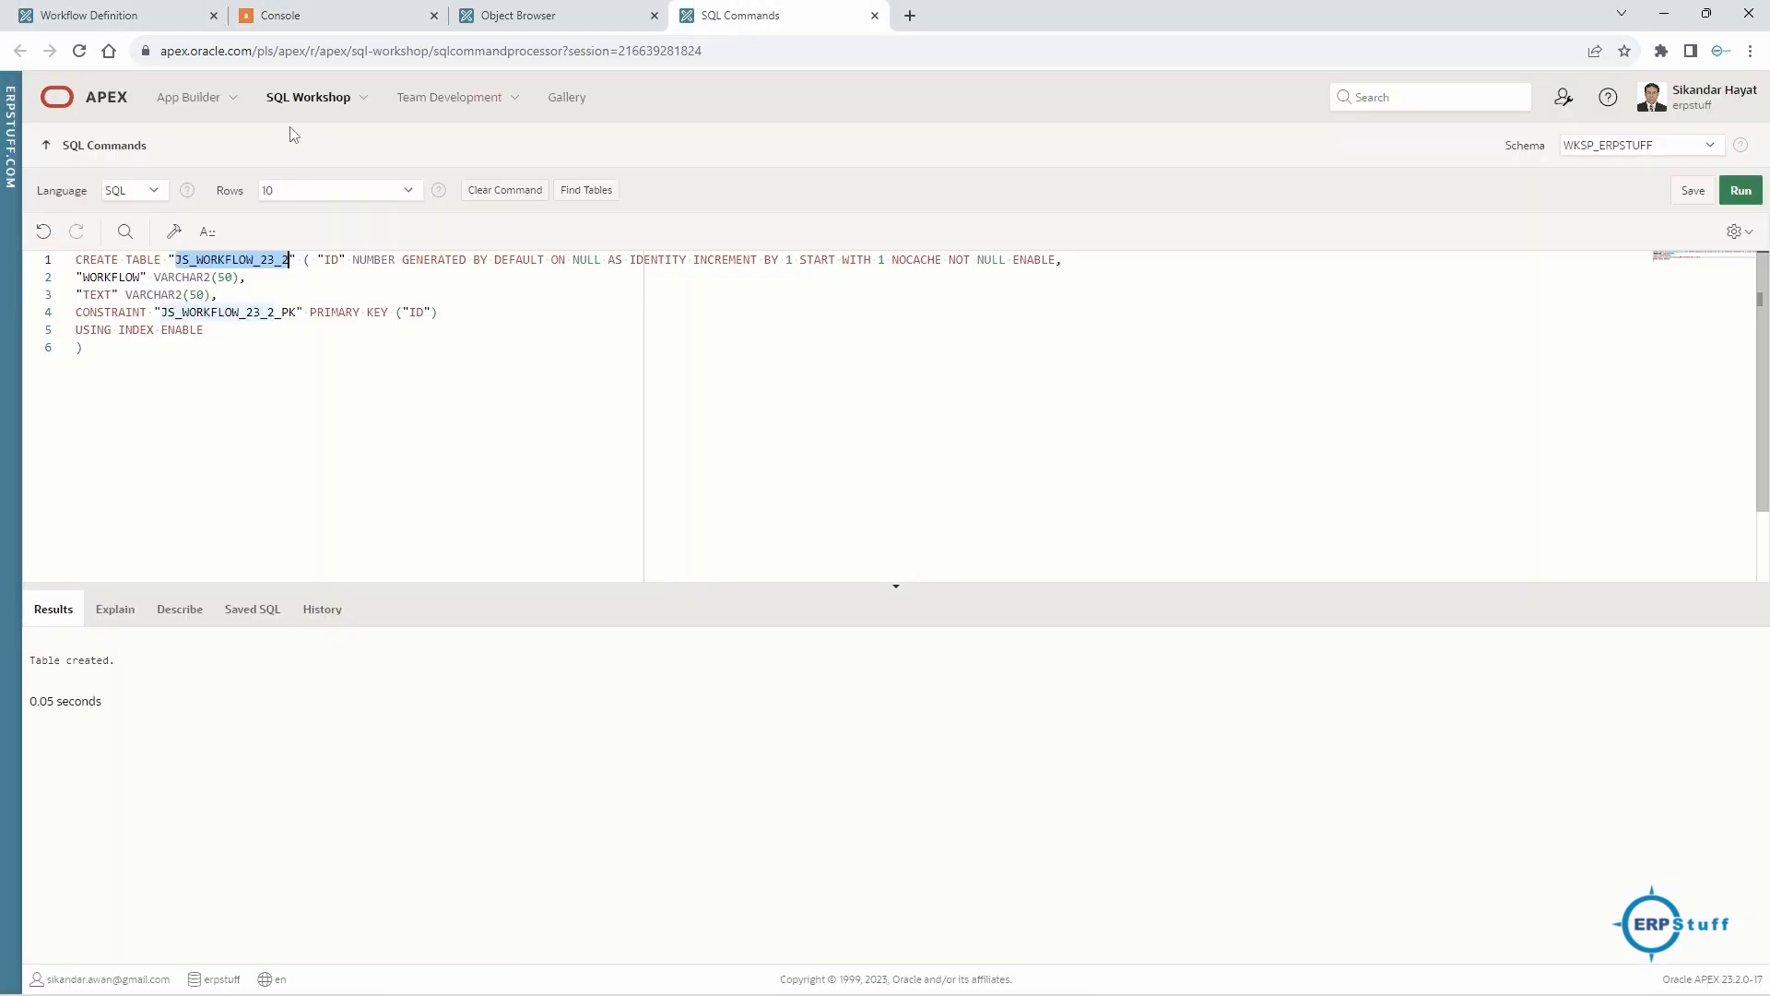
pyautogui.click(85, 17)
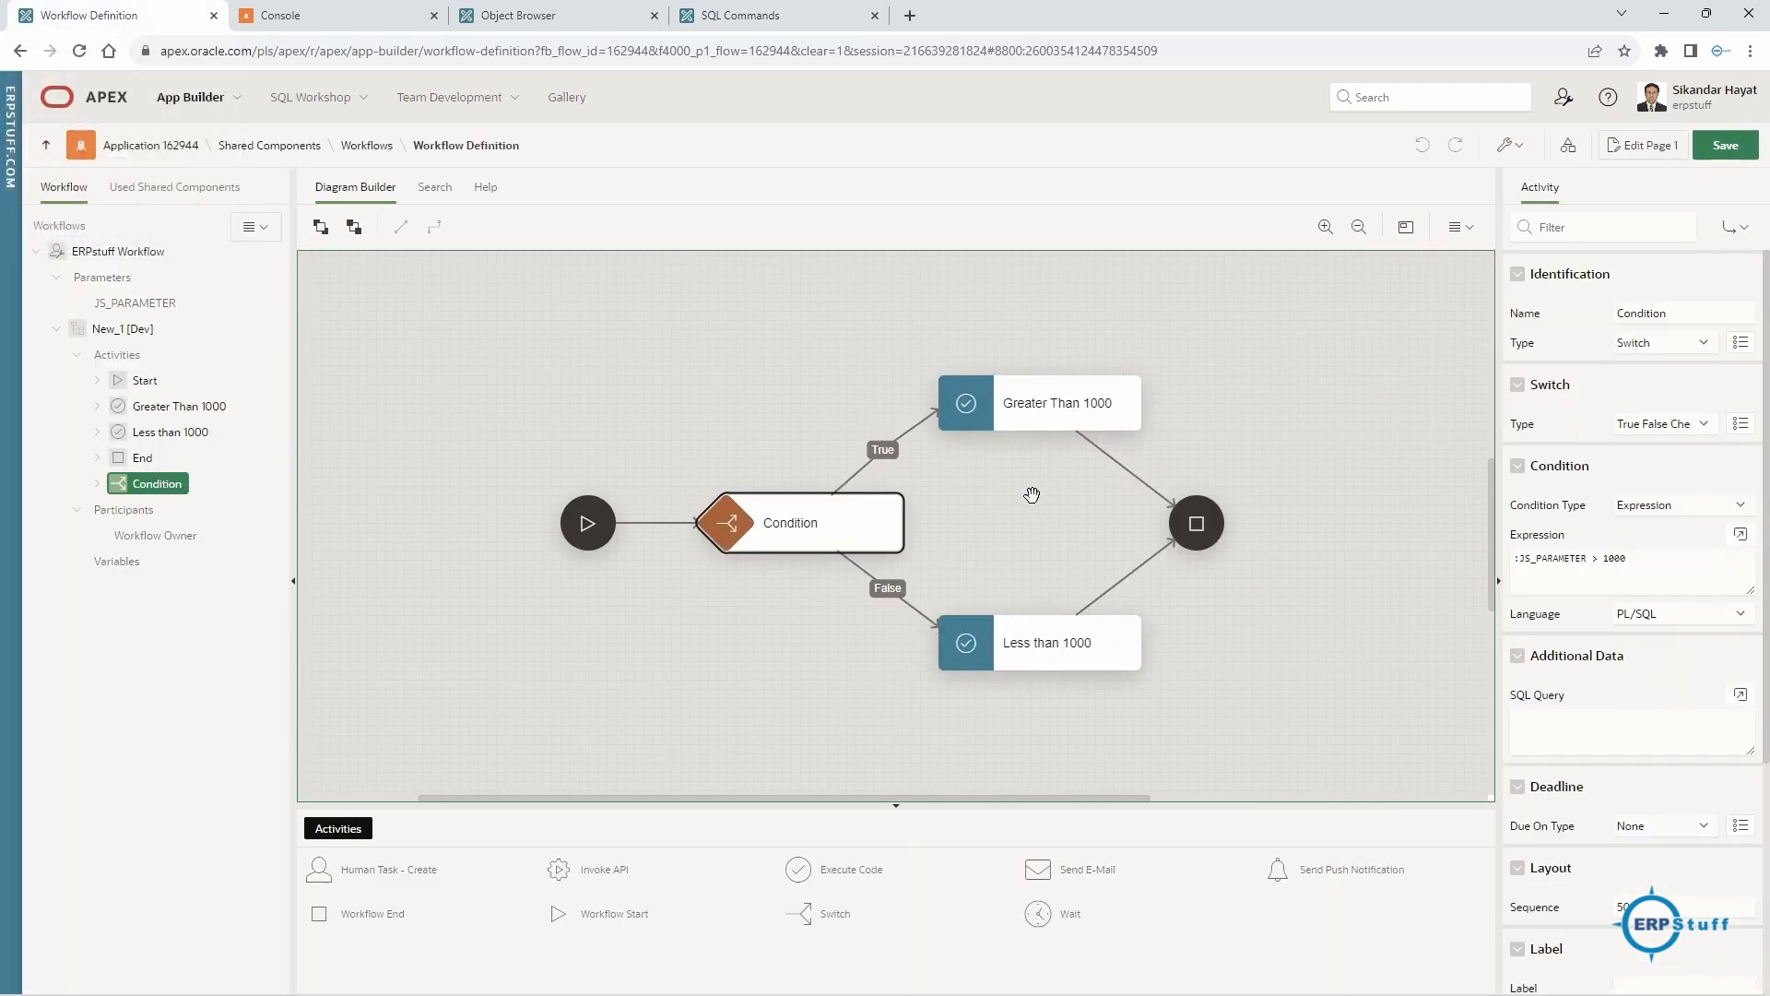
# - Save the workflow definition, reopen ERPstuff Workflow from the application's shared components, and view the properties of JS_PARAMETER
pyautogui.moveTo(1139, 660)
pyautogui.click(1757, 145)
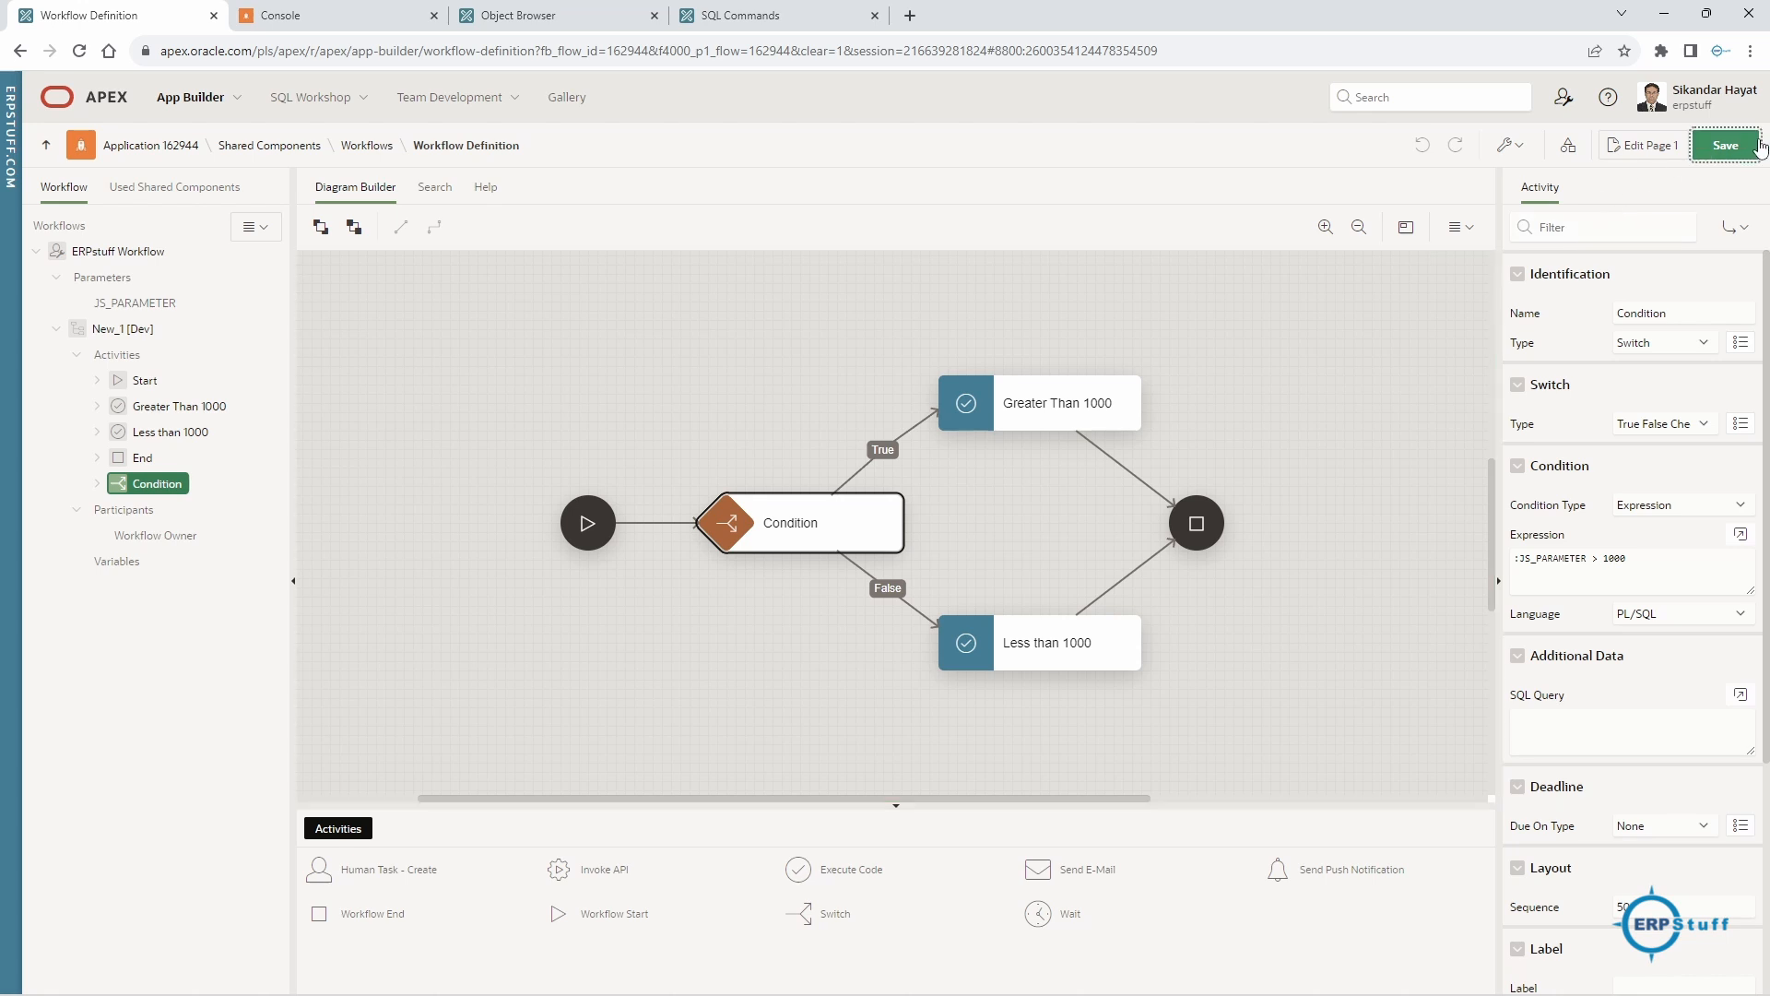
pyautogui.click(1569, 150)
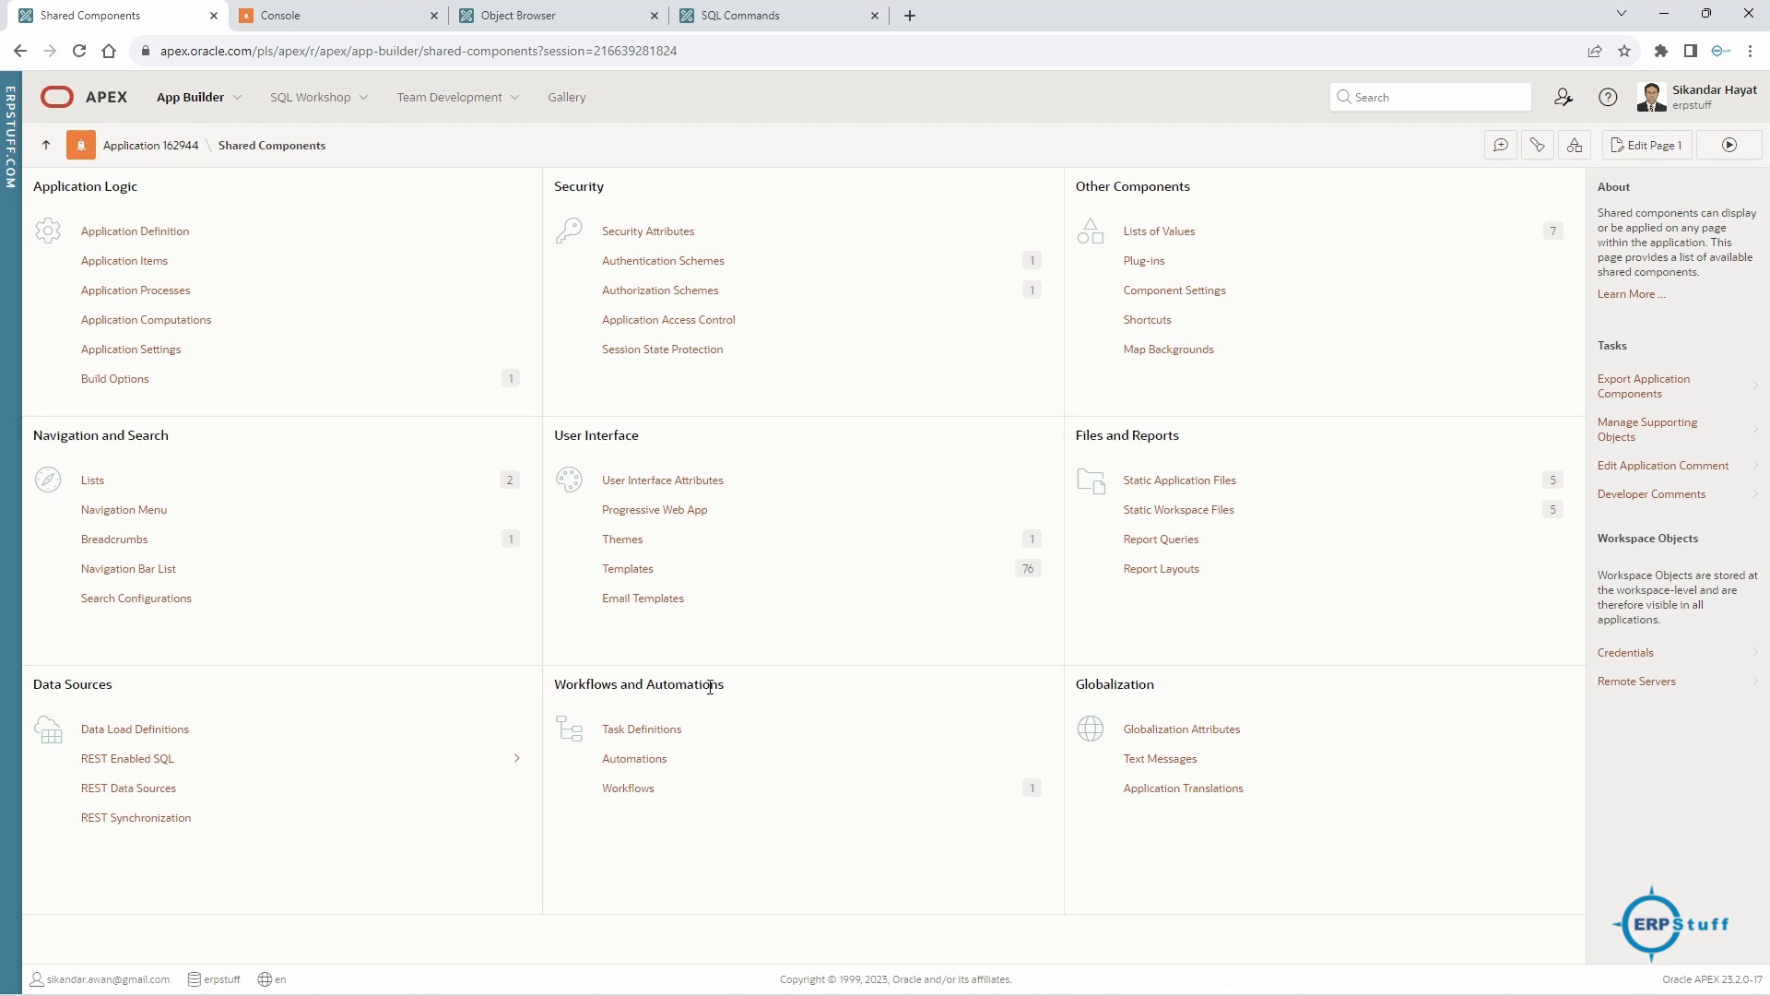
pyautogui.click(648, 798)
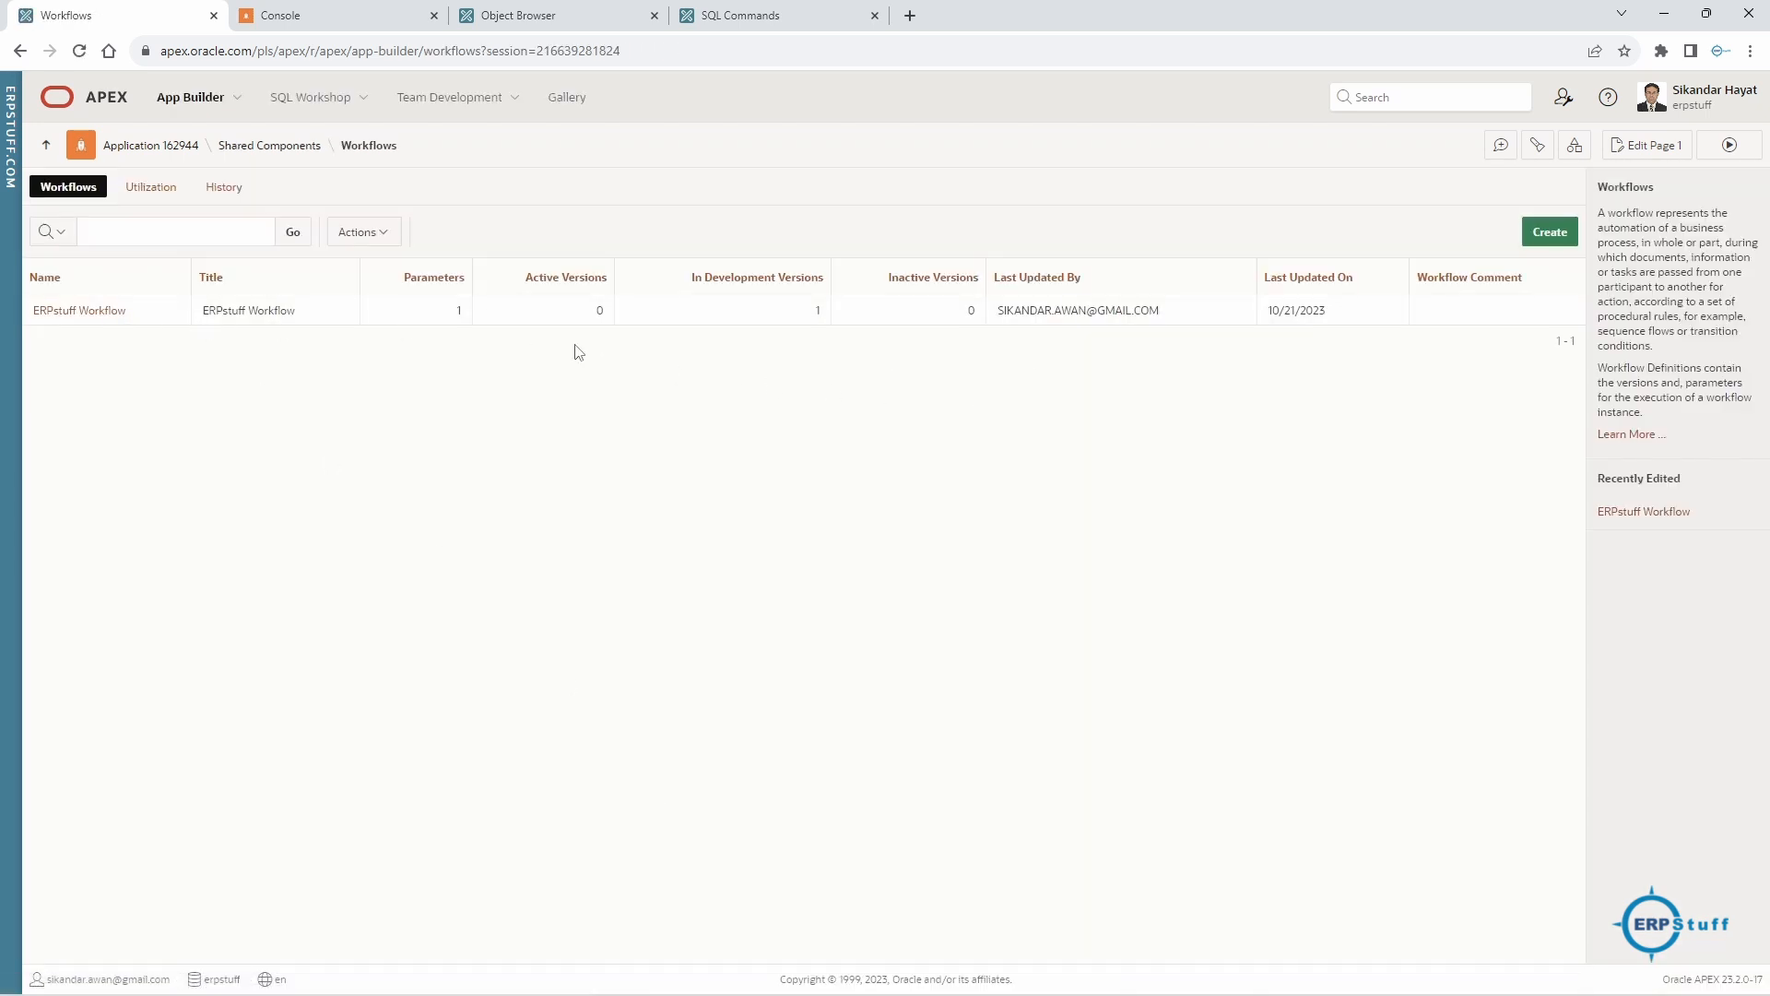
pyautogui.click(74, 313)
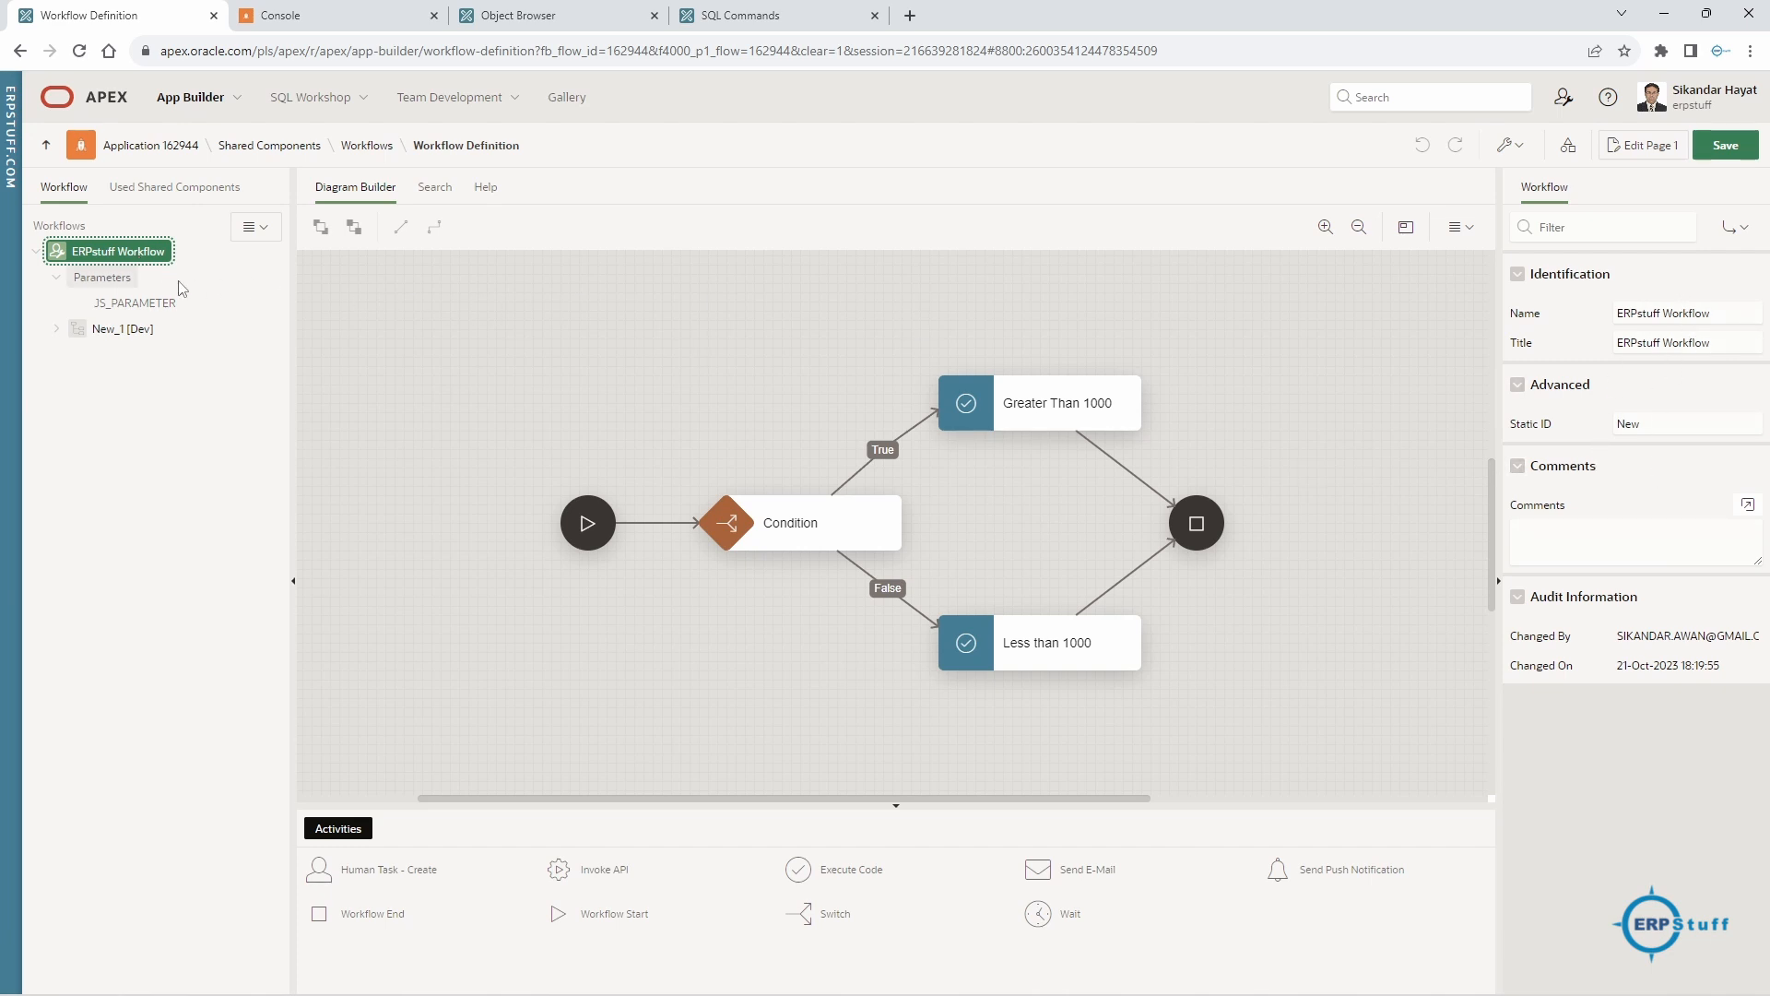
pyautogui.click(136, 302)
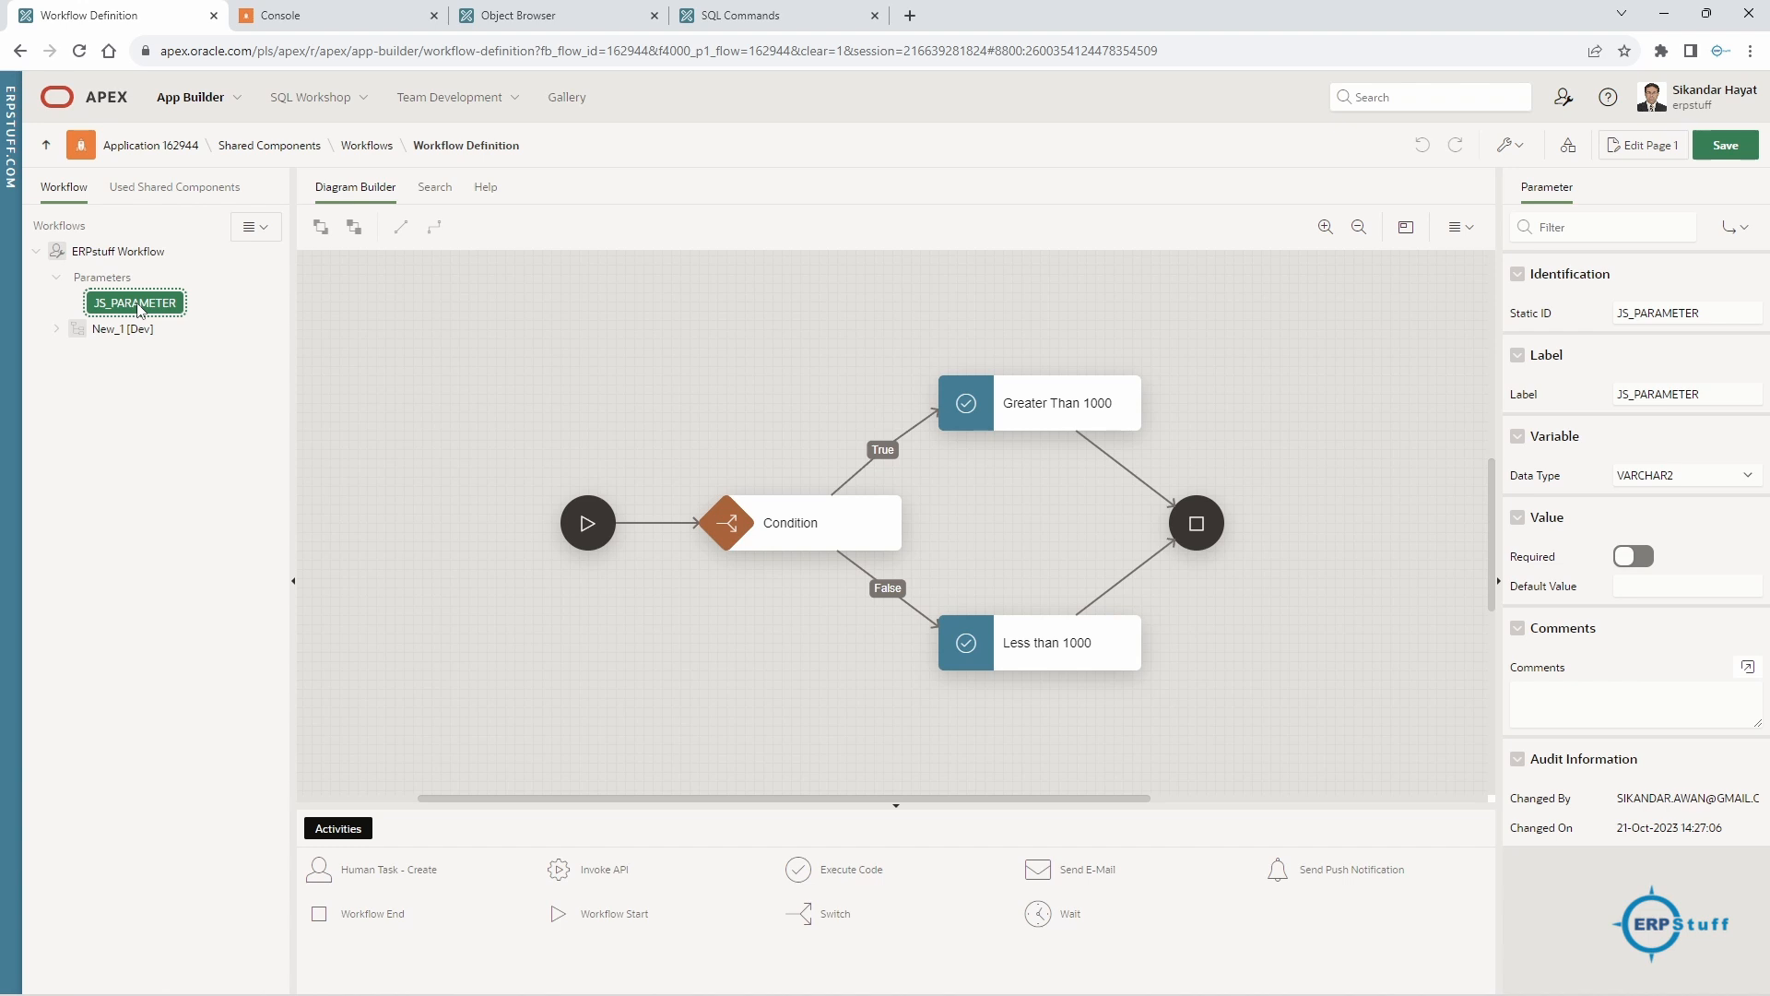
# - Add a trial parameter to ERPstuff Workflow and look through its available data types
pyautogui.click(111, 278)
pyautogui.rightClick(111, 278)
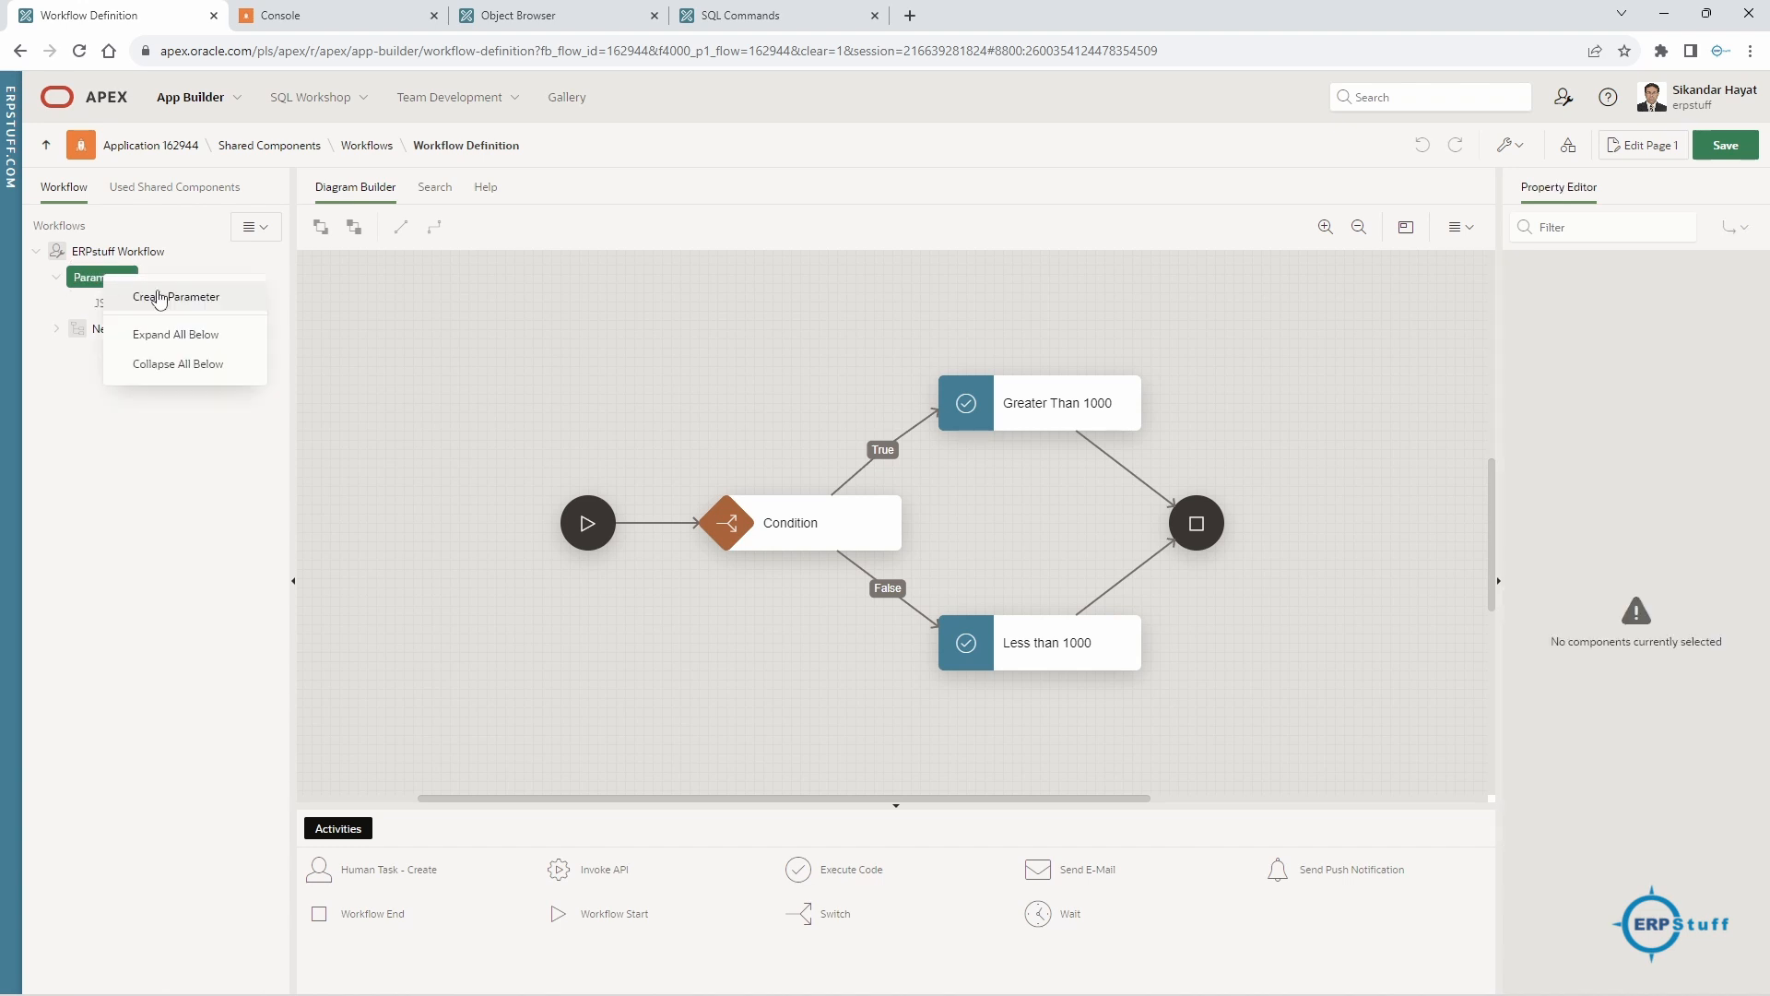
pyautogui.click(161, 297)
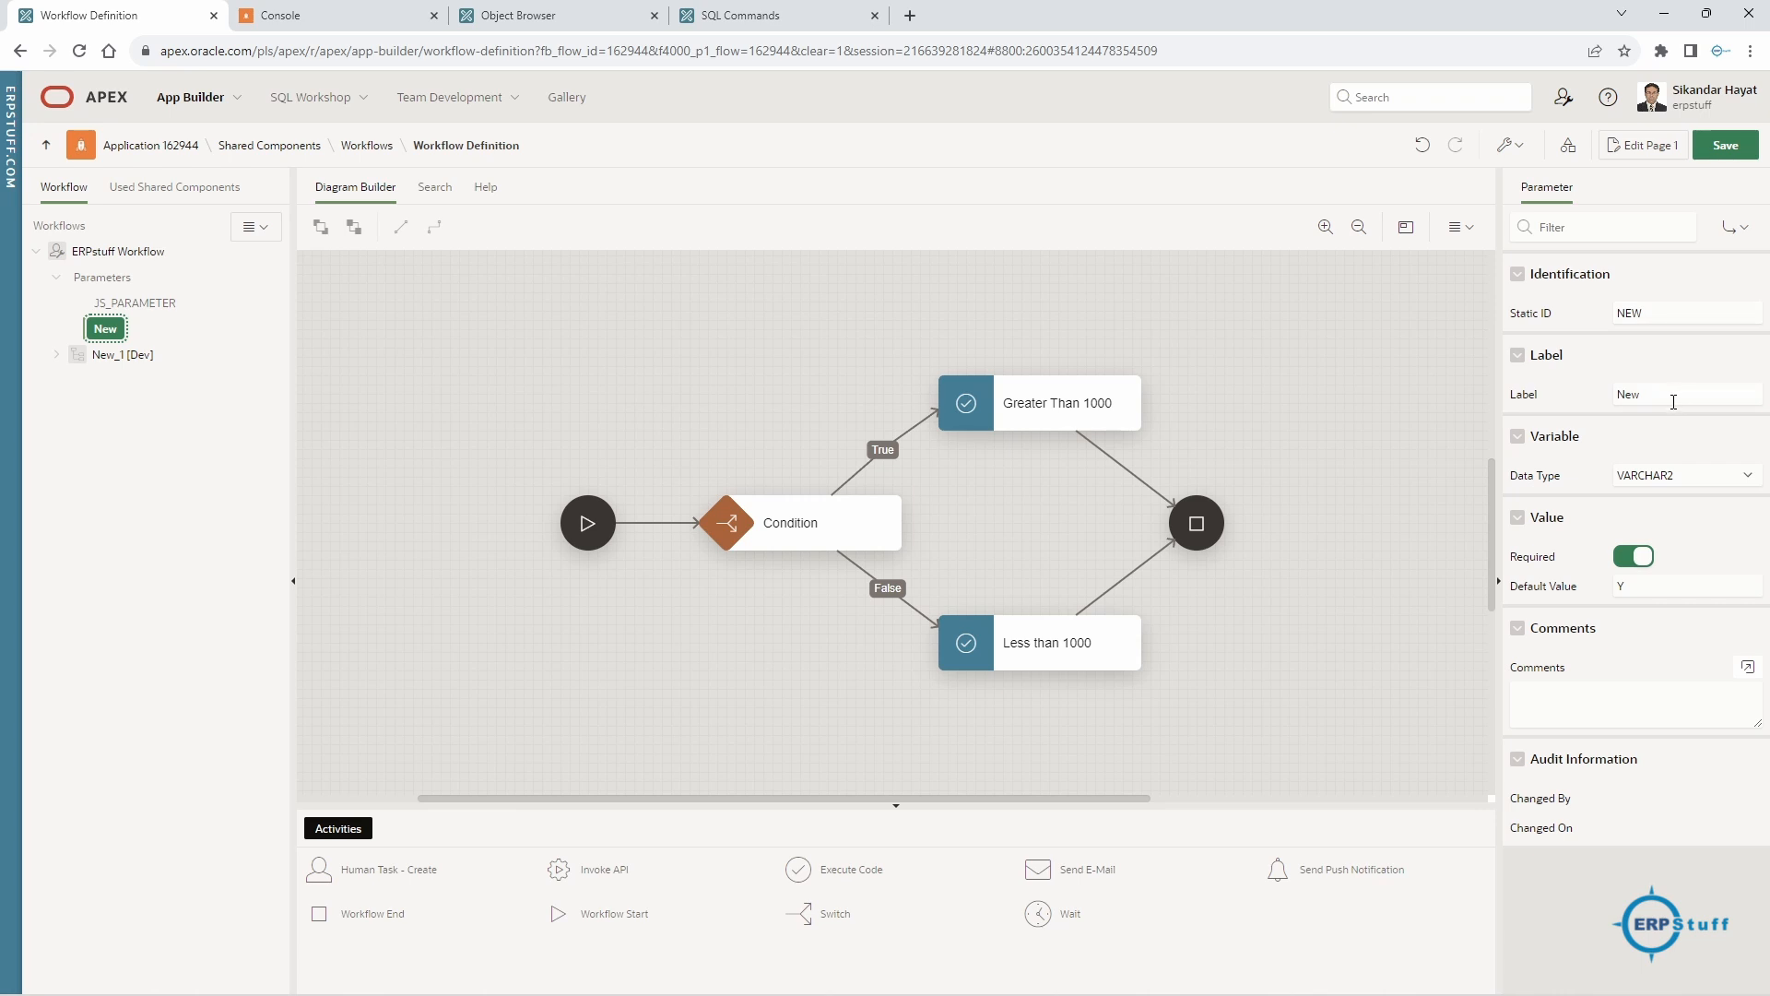
pyautogui.click(1650, 477)
pyautogui.click(1650, 479)
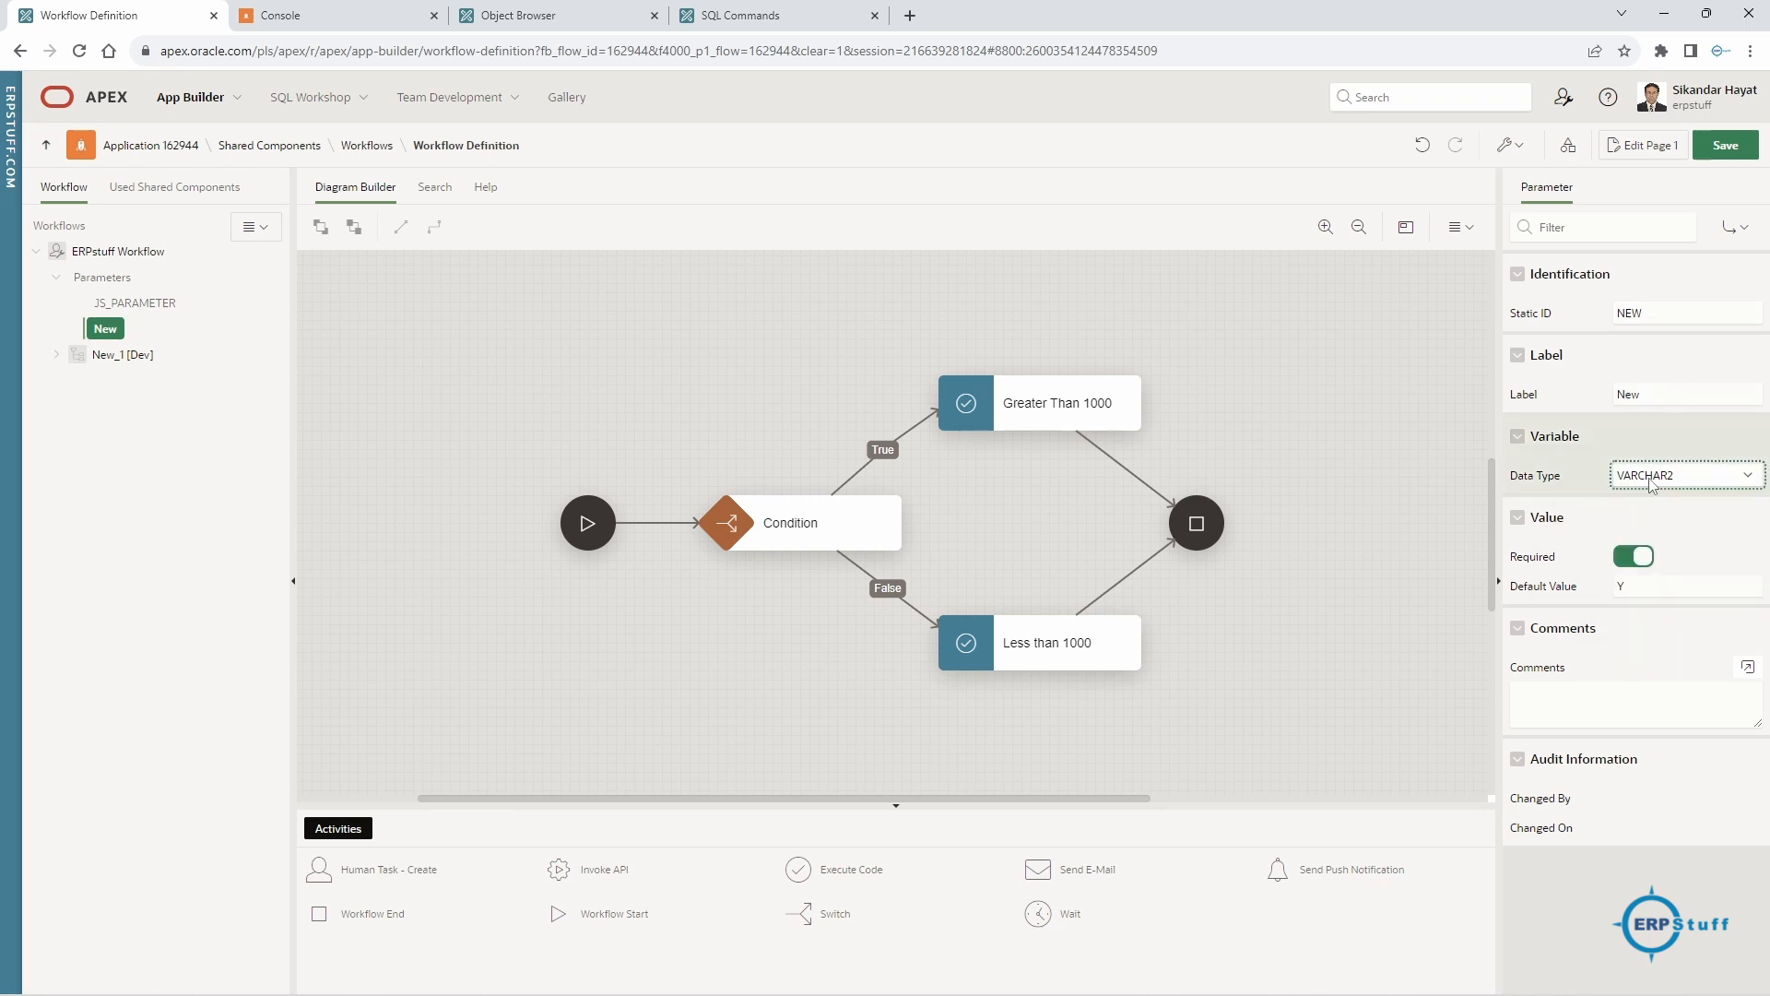
pyautogui.click(1650, 478)
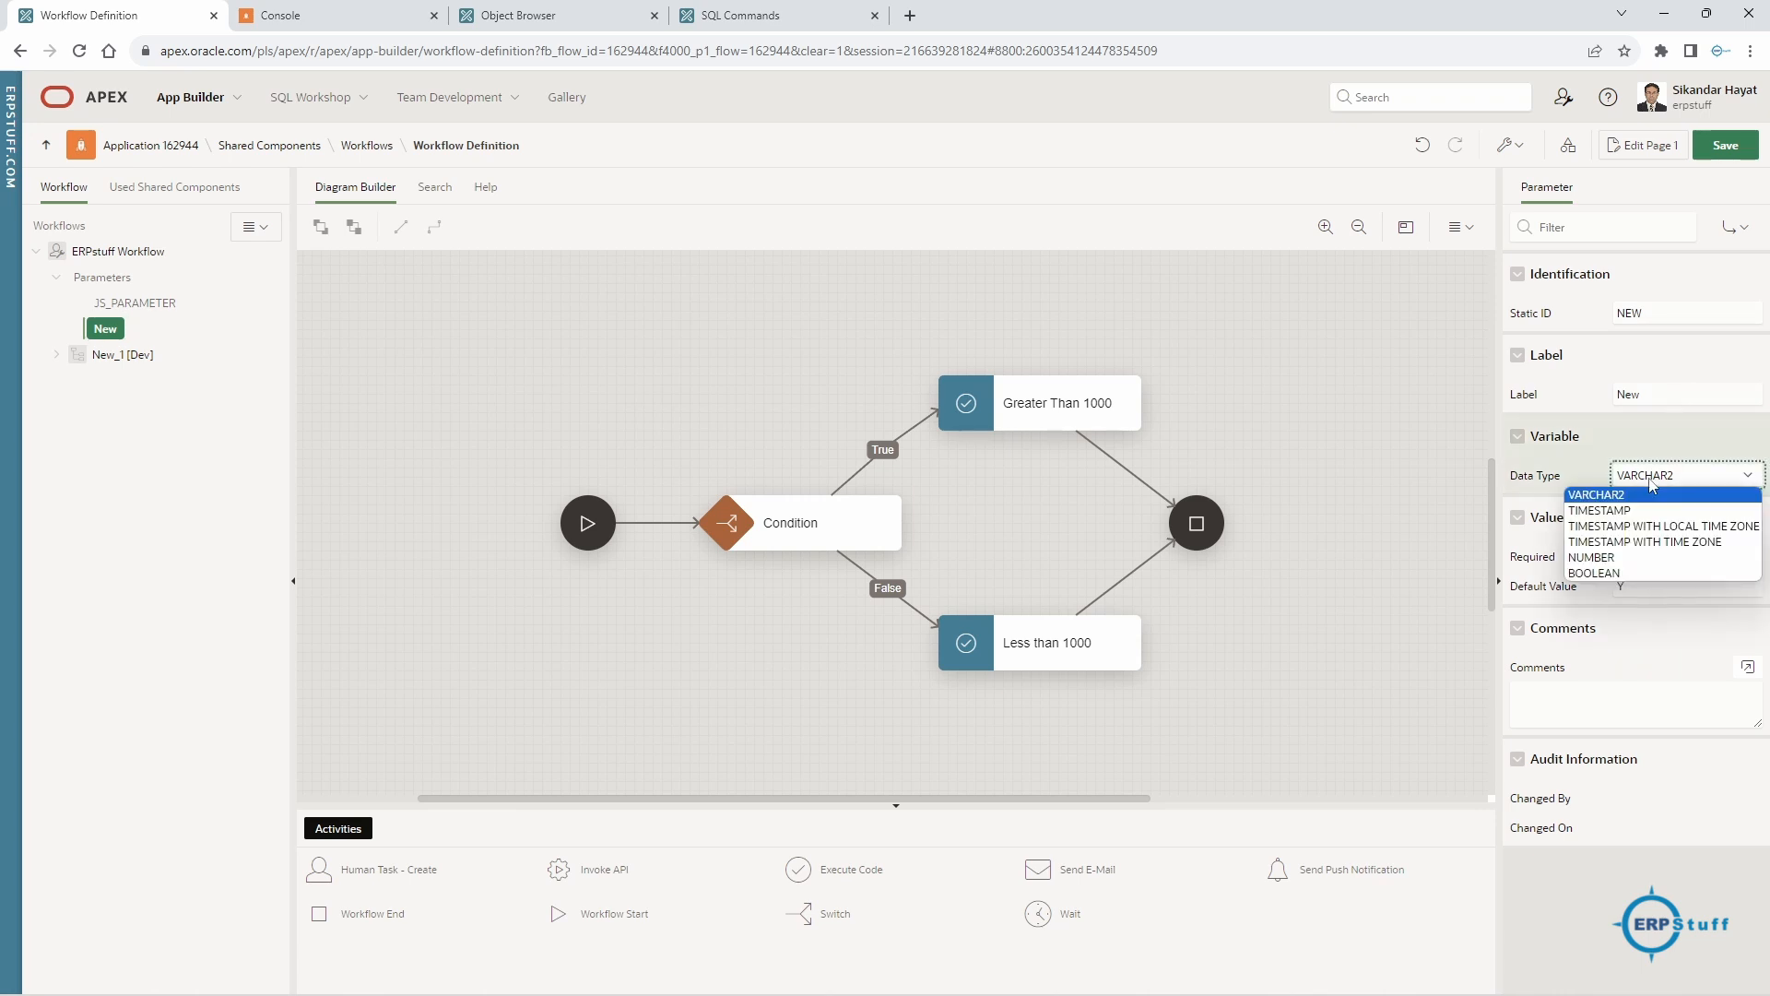
pyautogui.click(1650, 484)
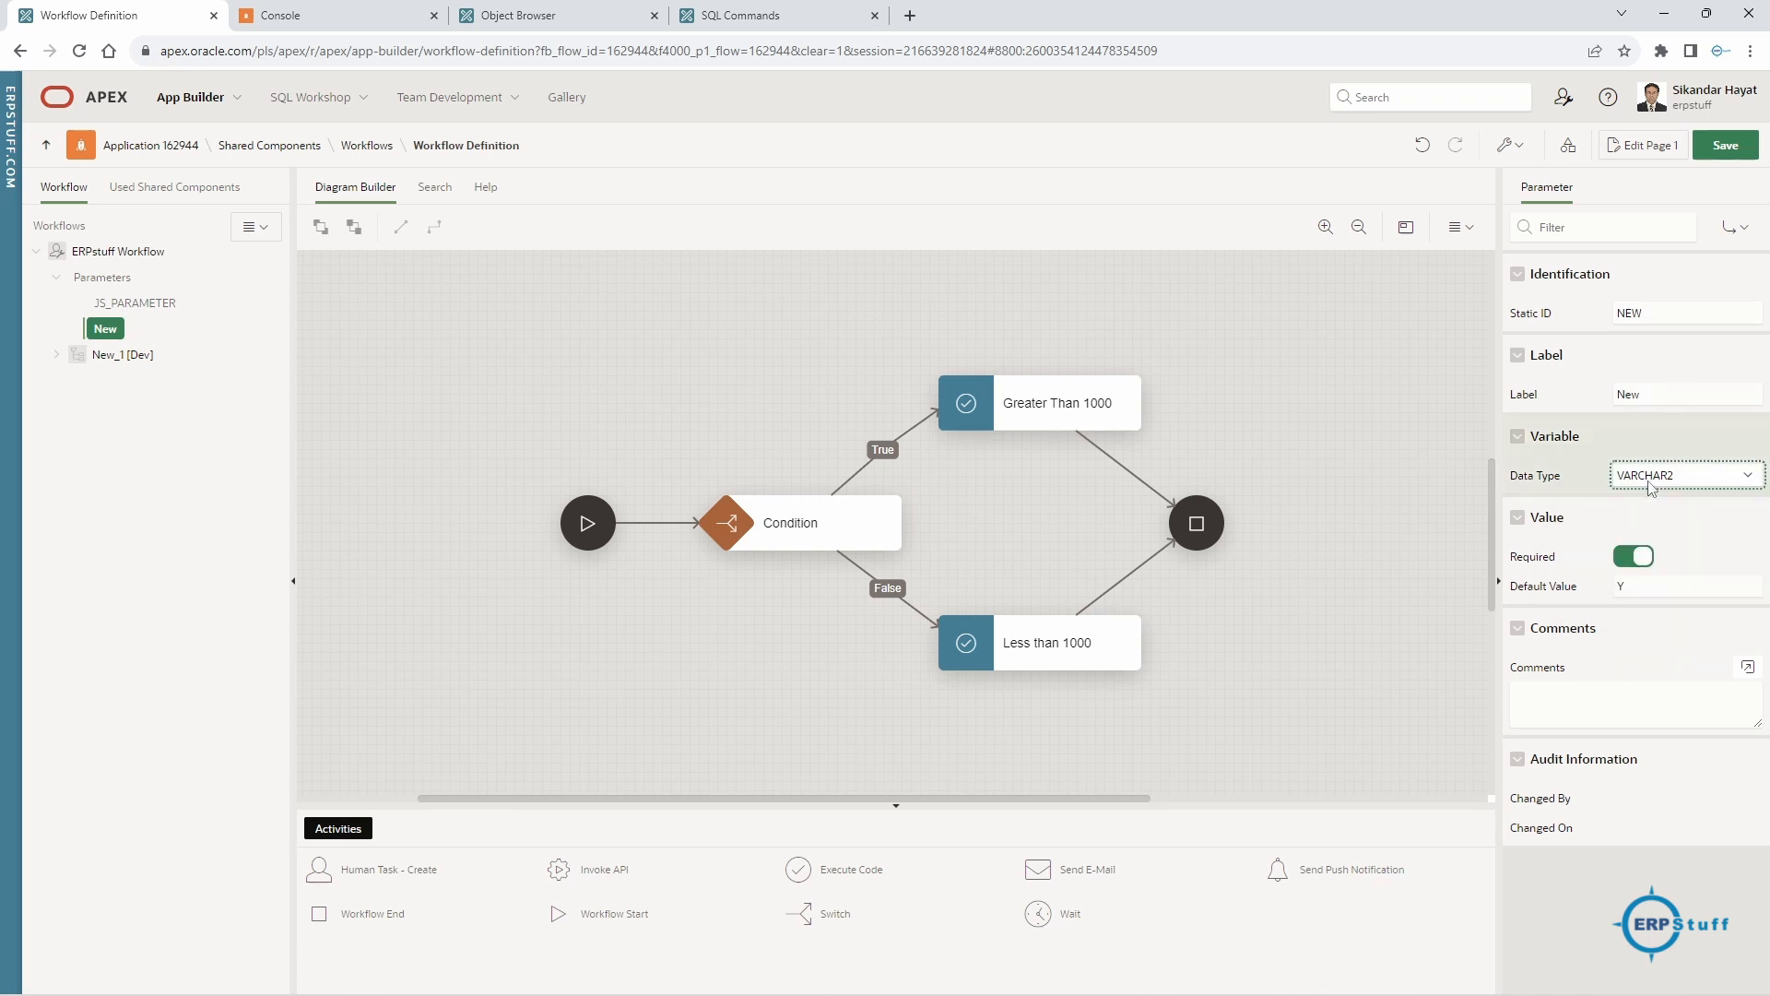
# - Review the trial parameter's required and default value settings, and delete the parameter
pyautogui.click(1635, 561)
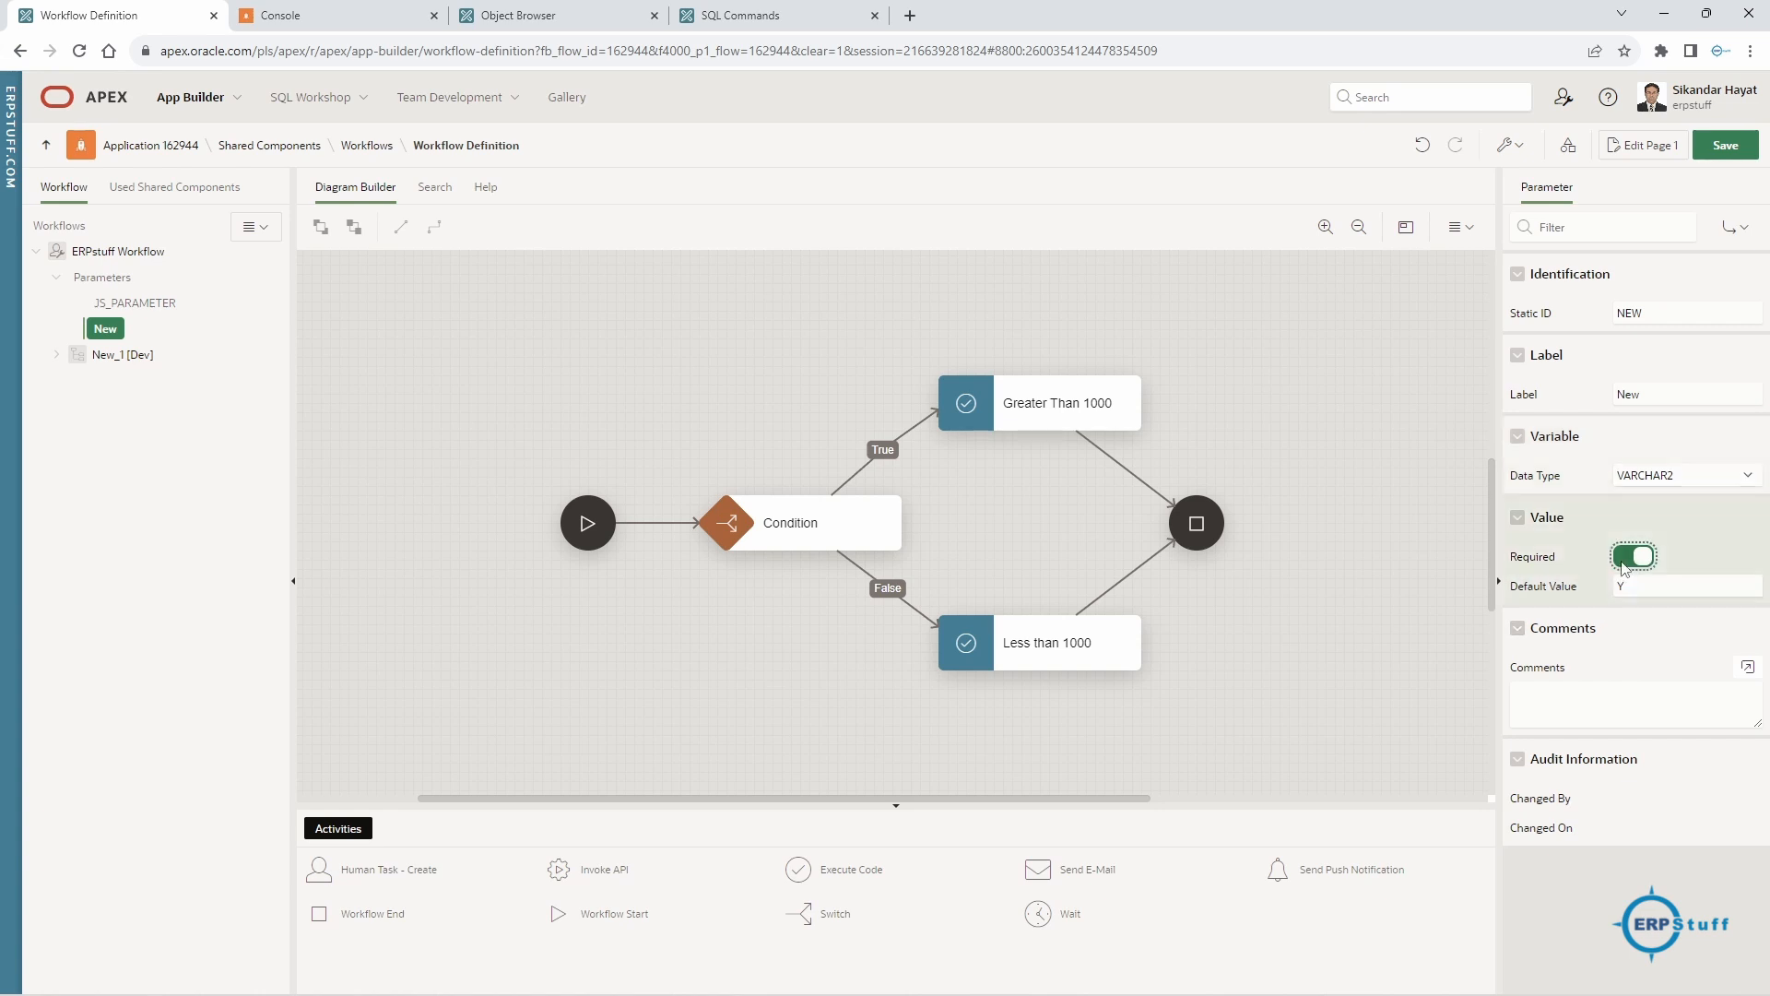
pyautogui.click(1646, 563)
pyautogui.click(1621, 590)
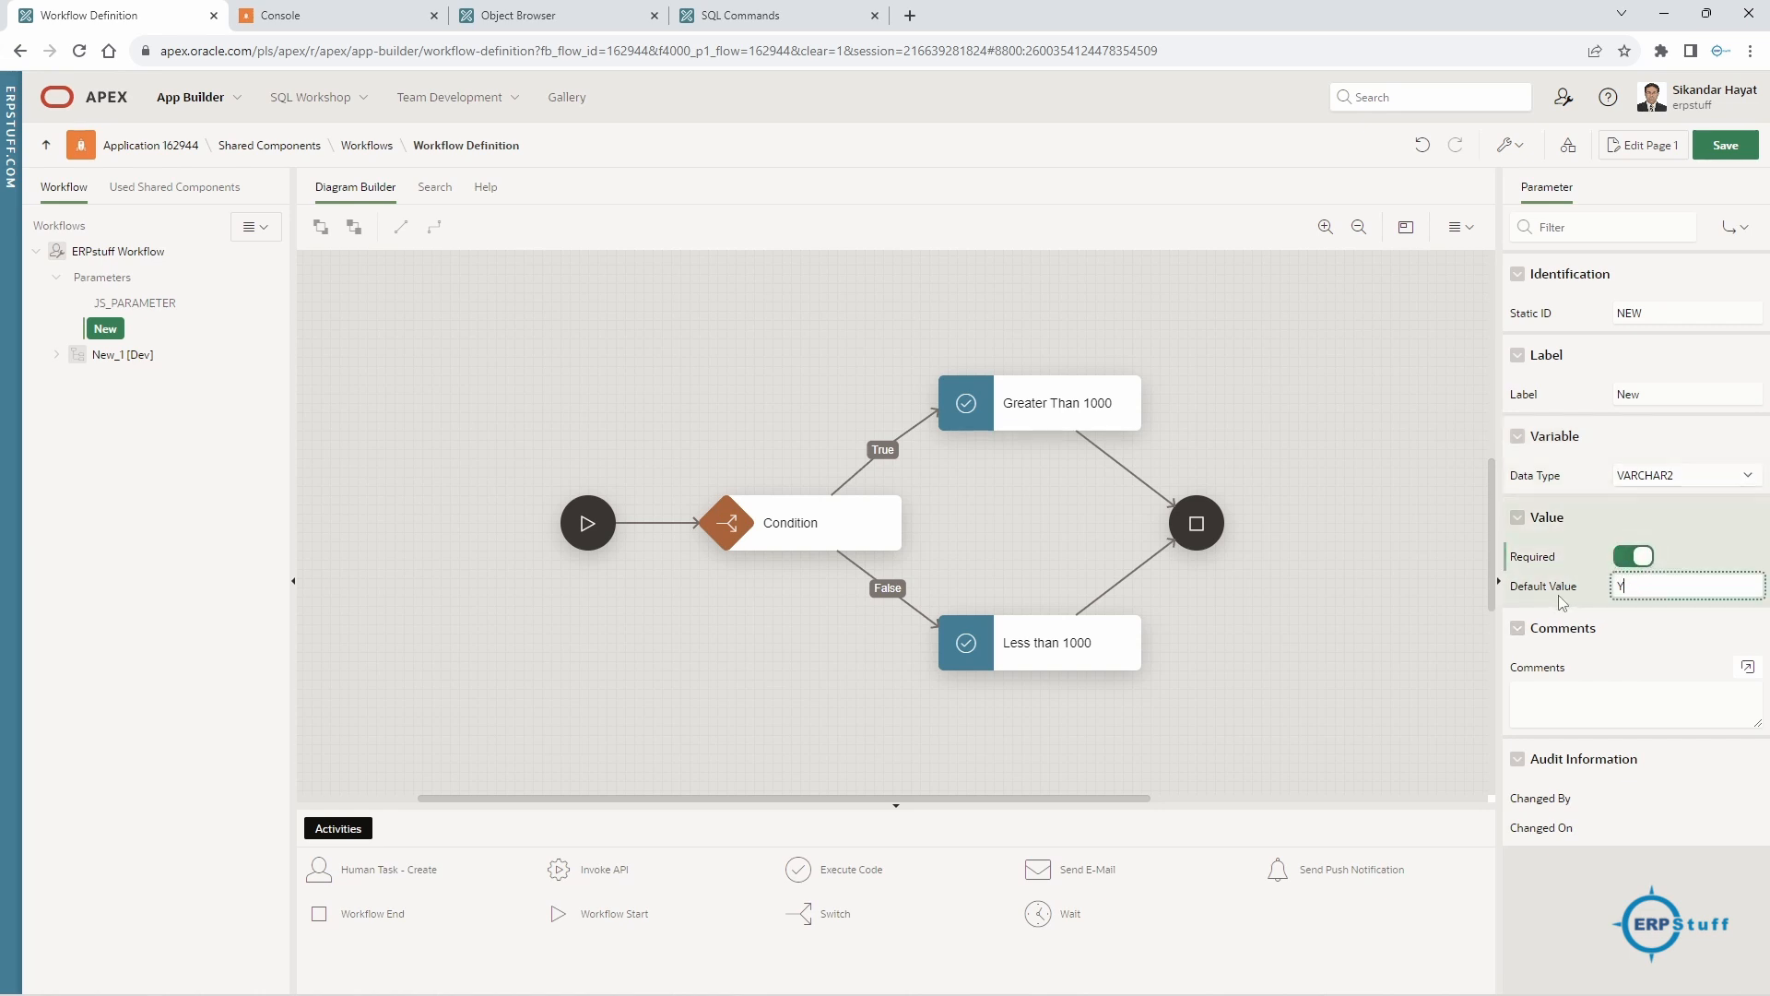
pyautogui.moveTo(1650, 593); pyautogui.dragTo(1540, 587)
pyautogui.click(107, 332)
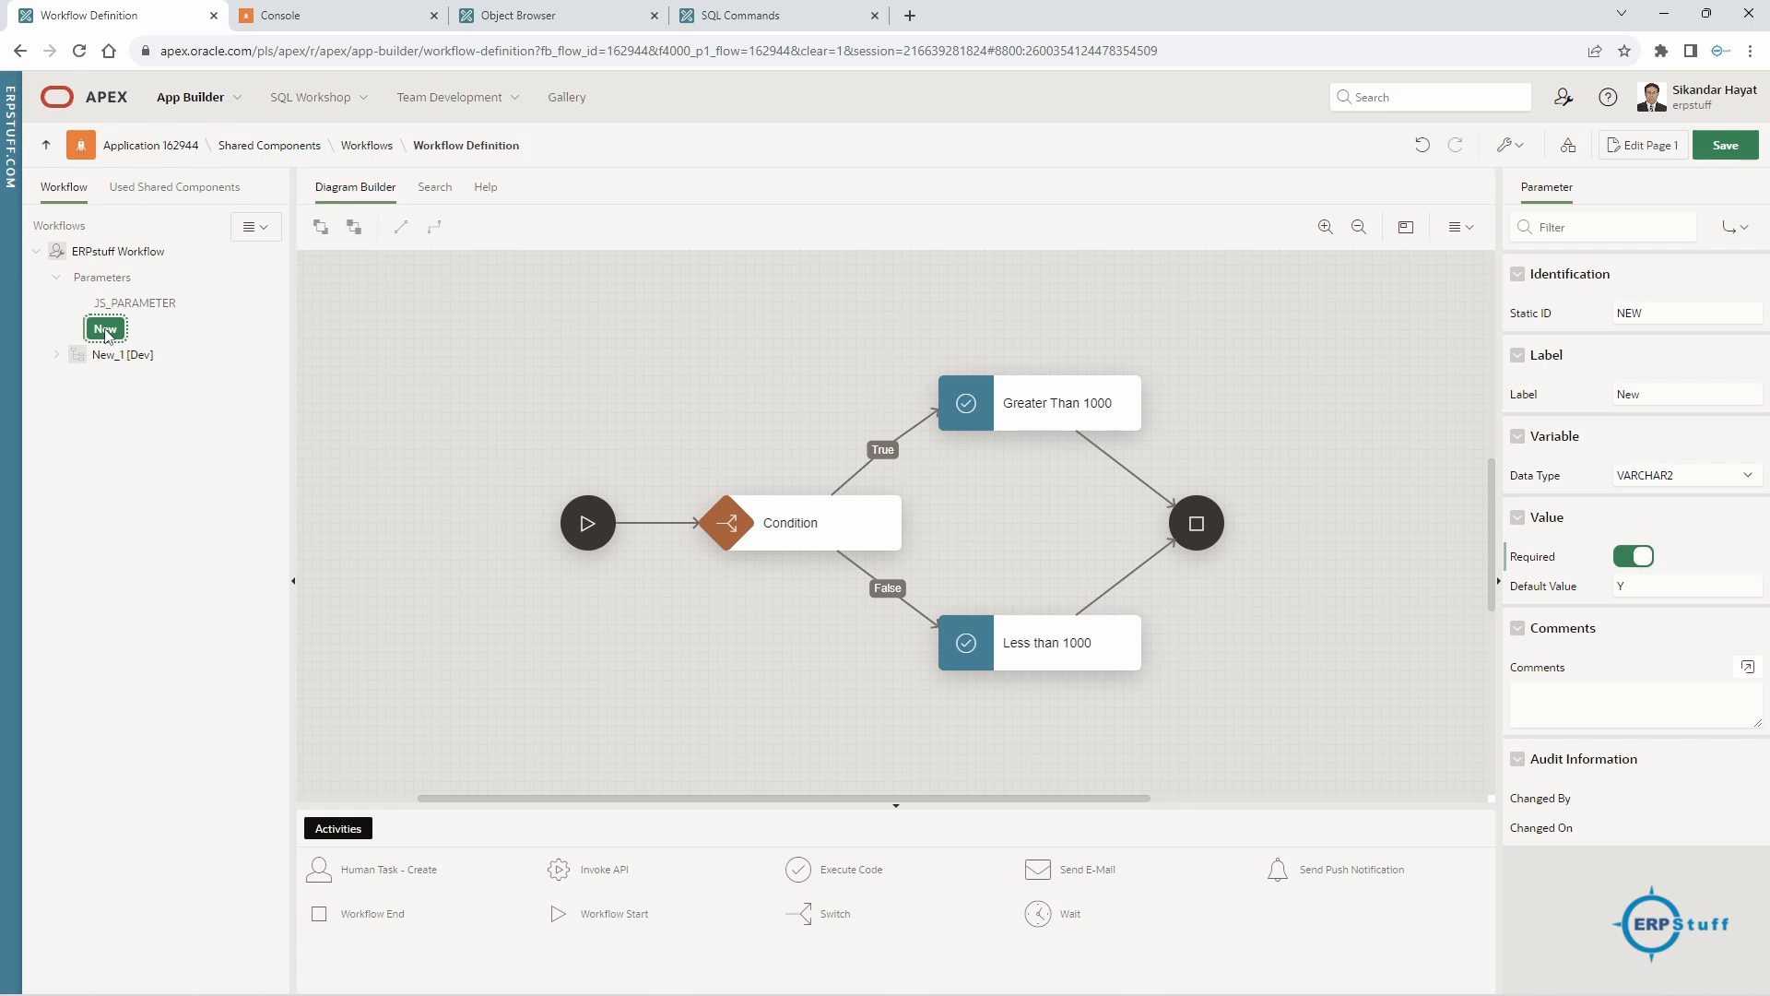
pyautogui.press('Delete')
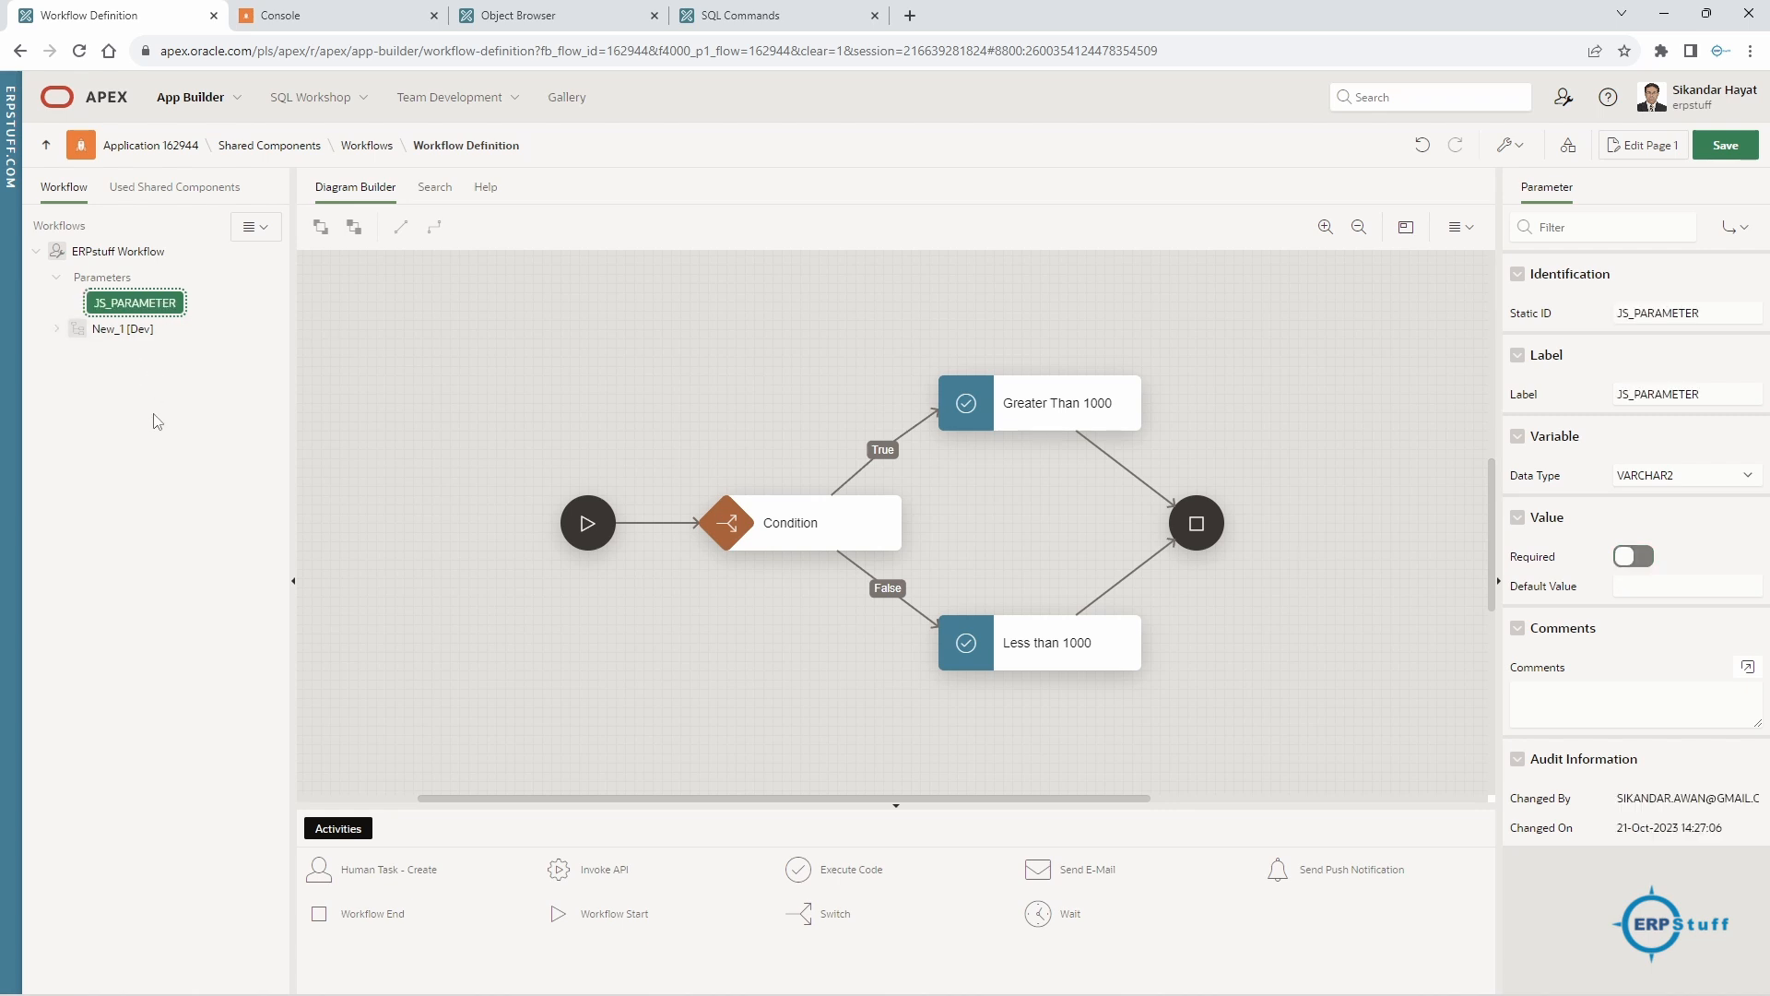
# - Examine the New_1 version of ERPstuff Workflow, including its activities, additional data types, debug levels and available version actions
pyautogui.click(56, 332)
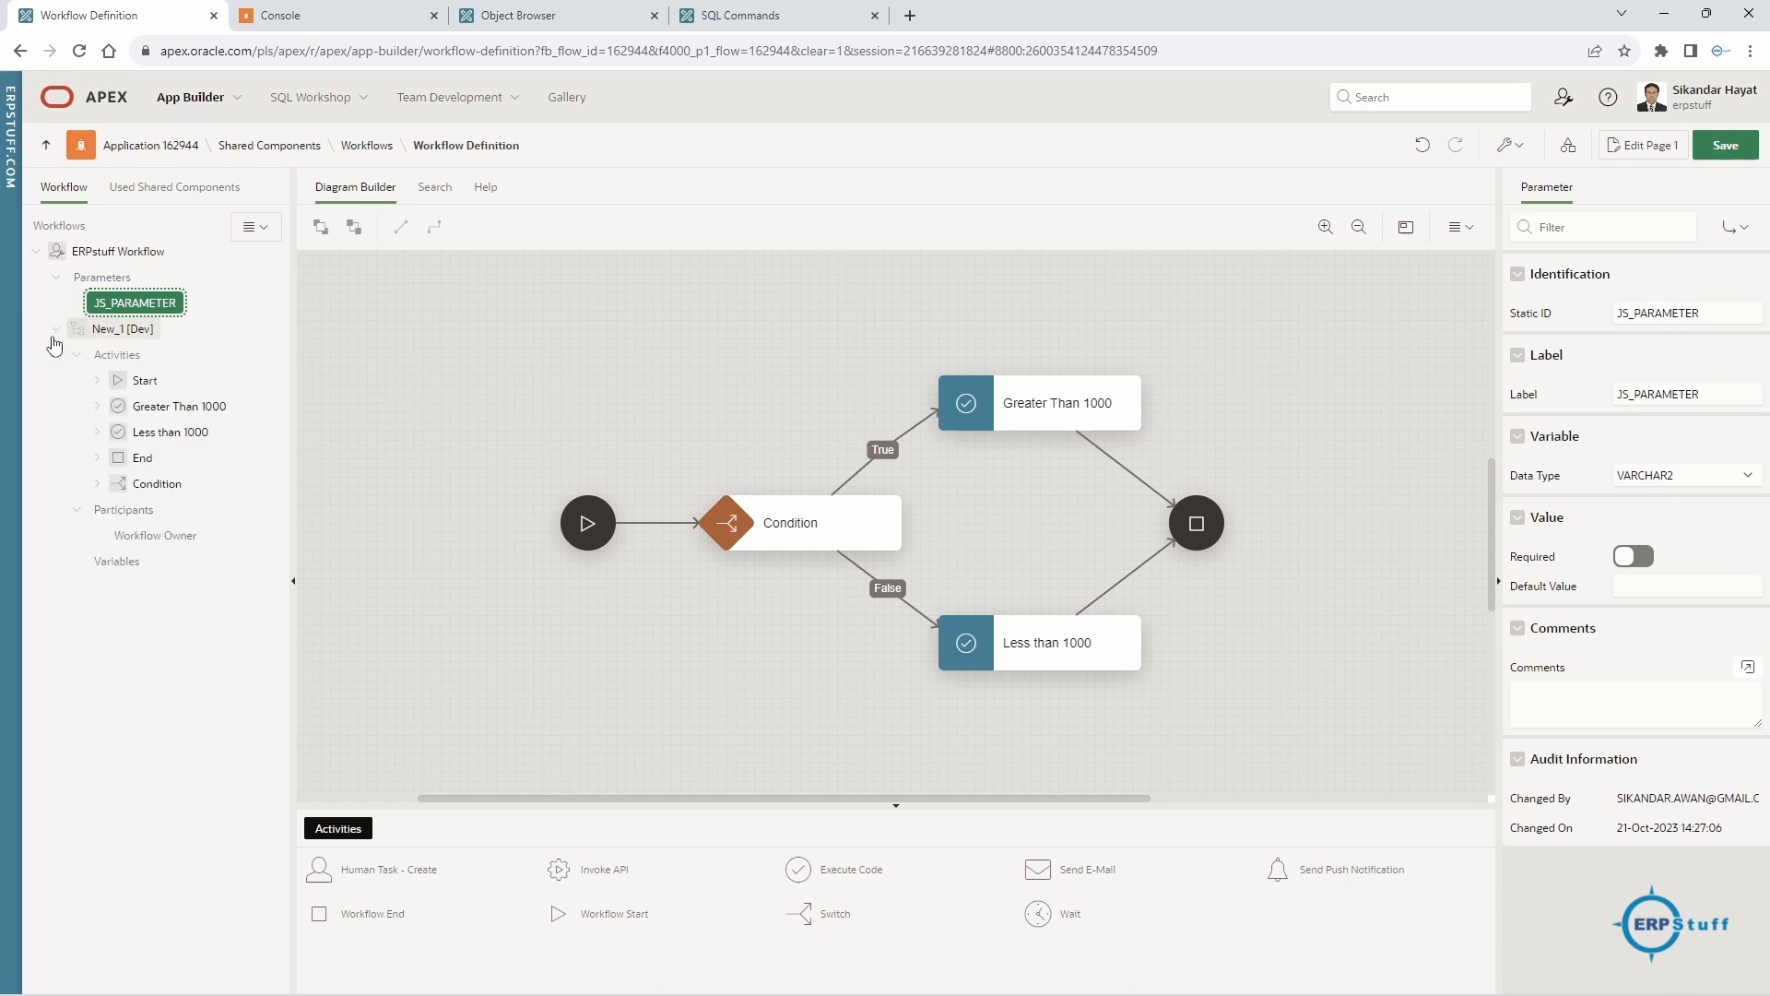
pyautogui.click(117, 333)
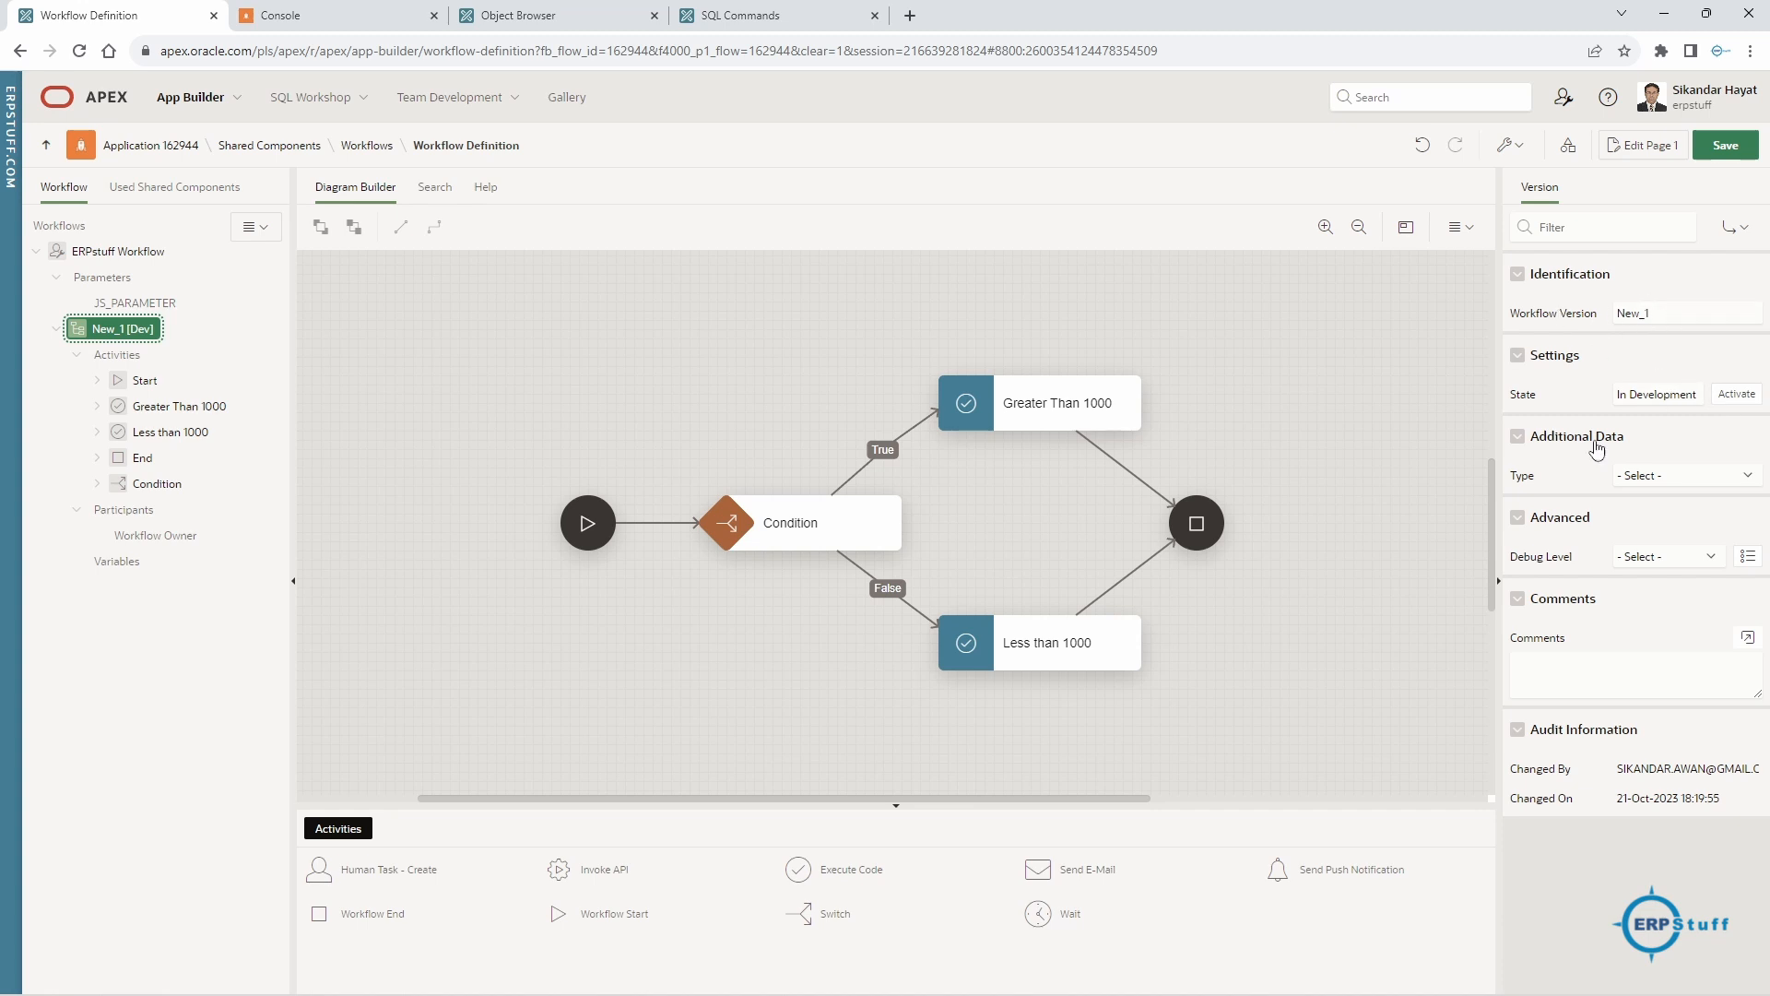
pyautogui.click(1669, 476)
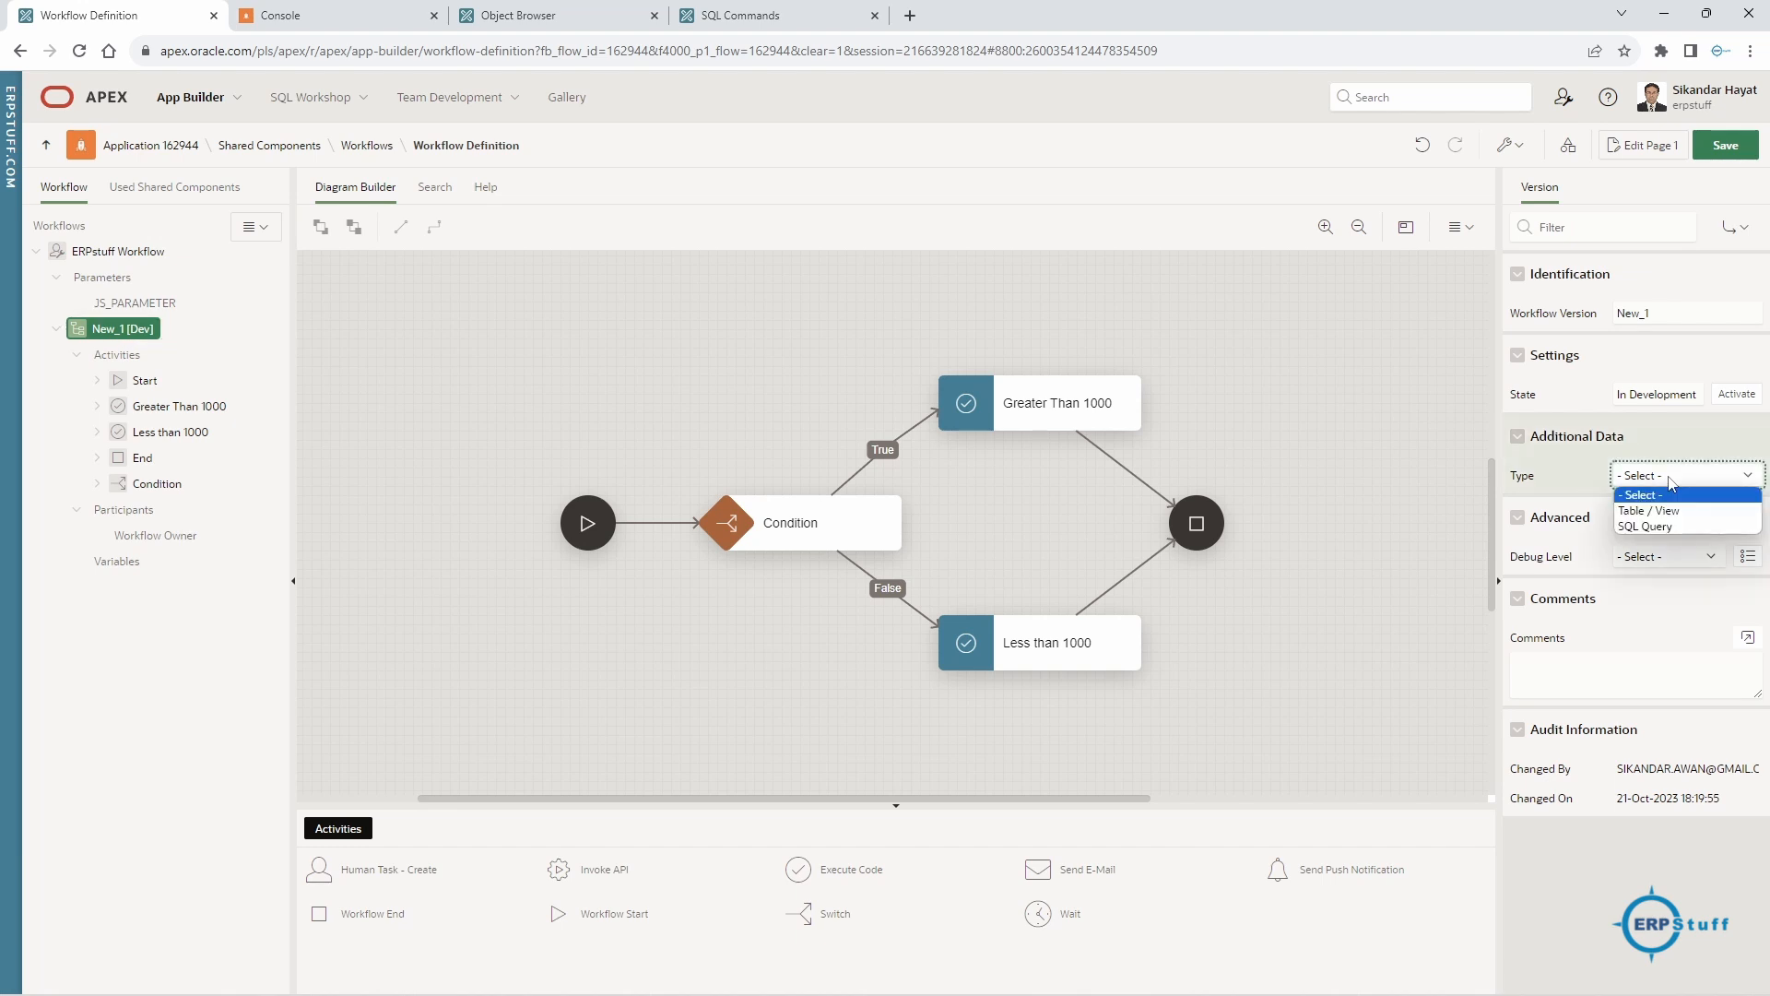
pyautogui.click(1669, 477)
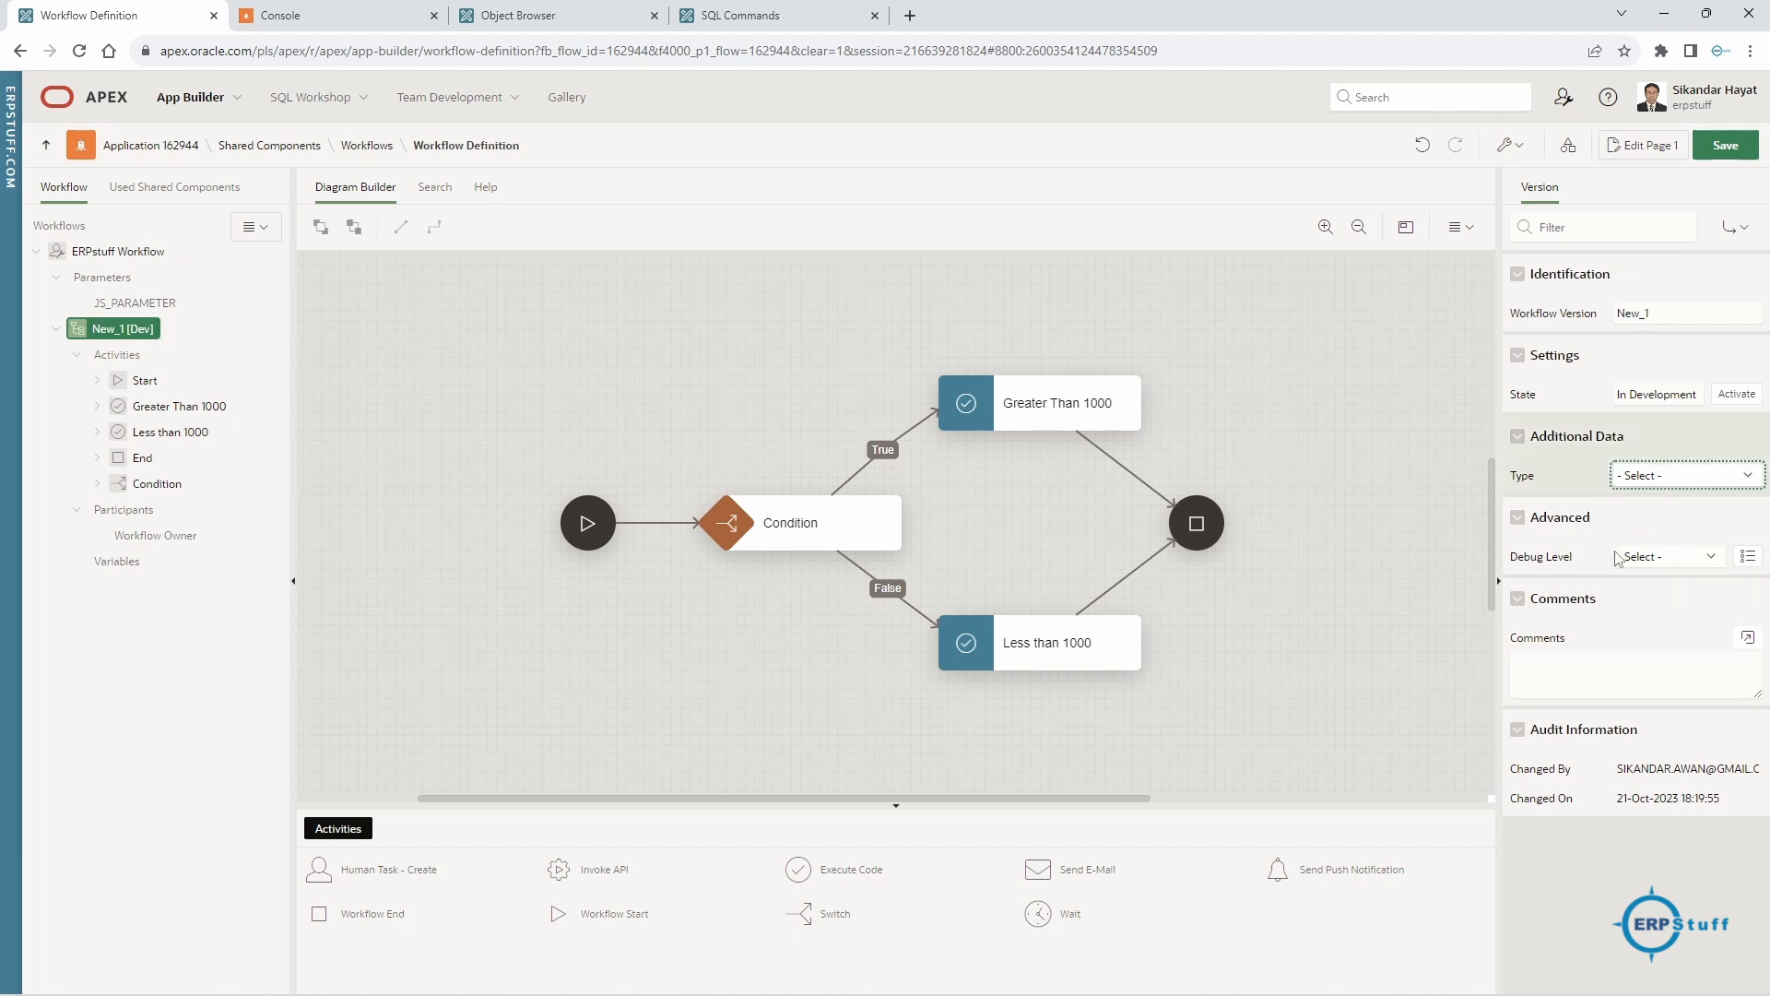
pyautogui.click(1647, 556)
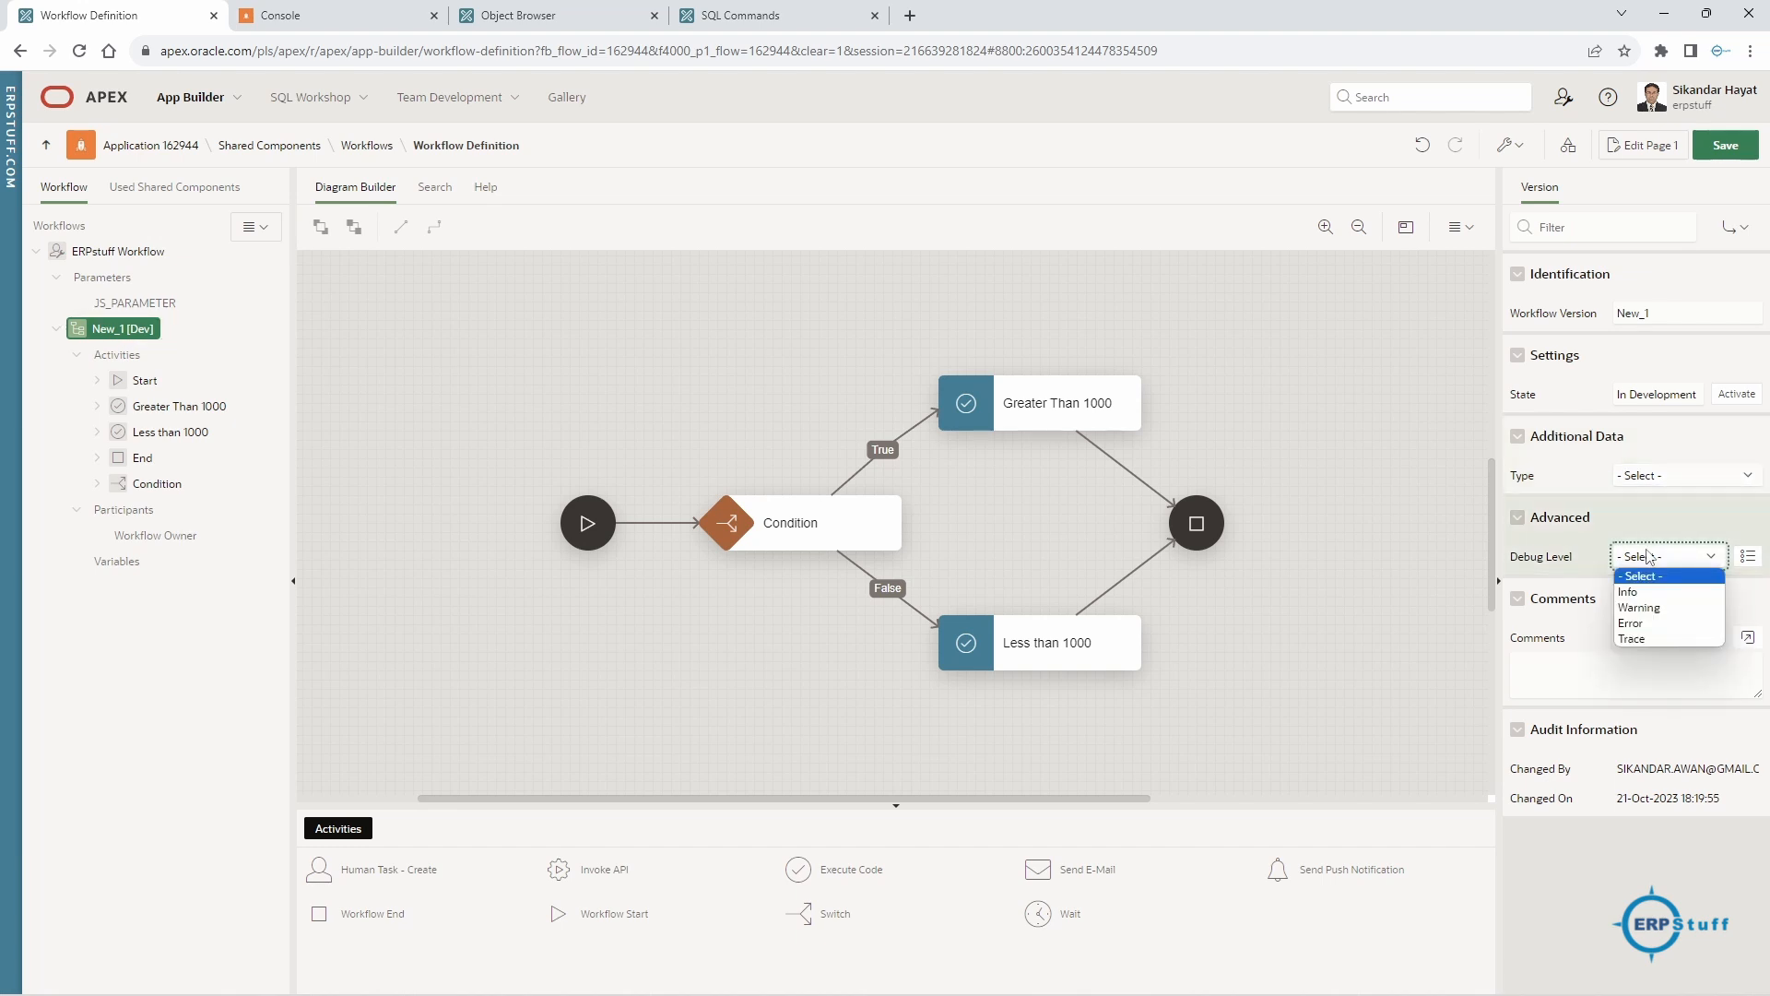
pyautogui.click(1647, 556)
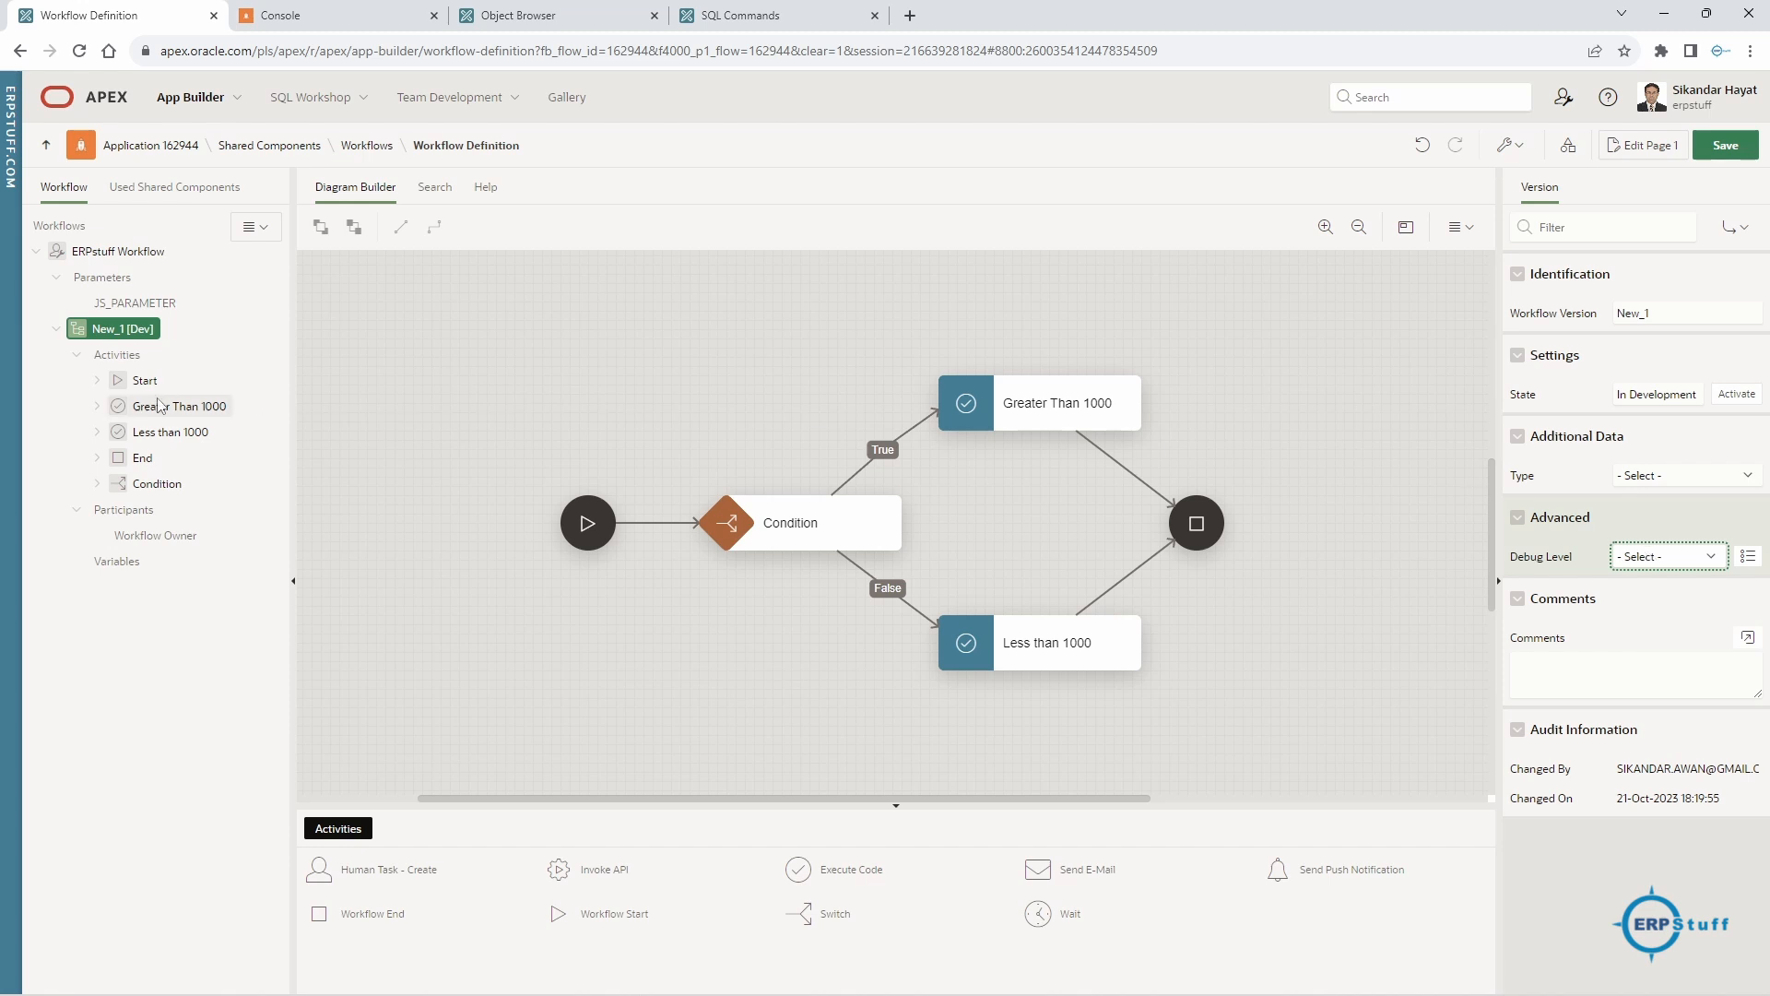
pyautogui.click(121, 331)
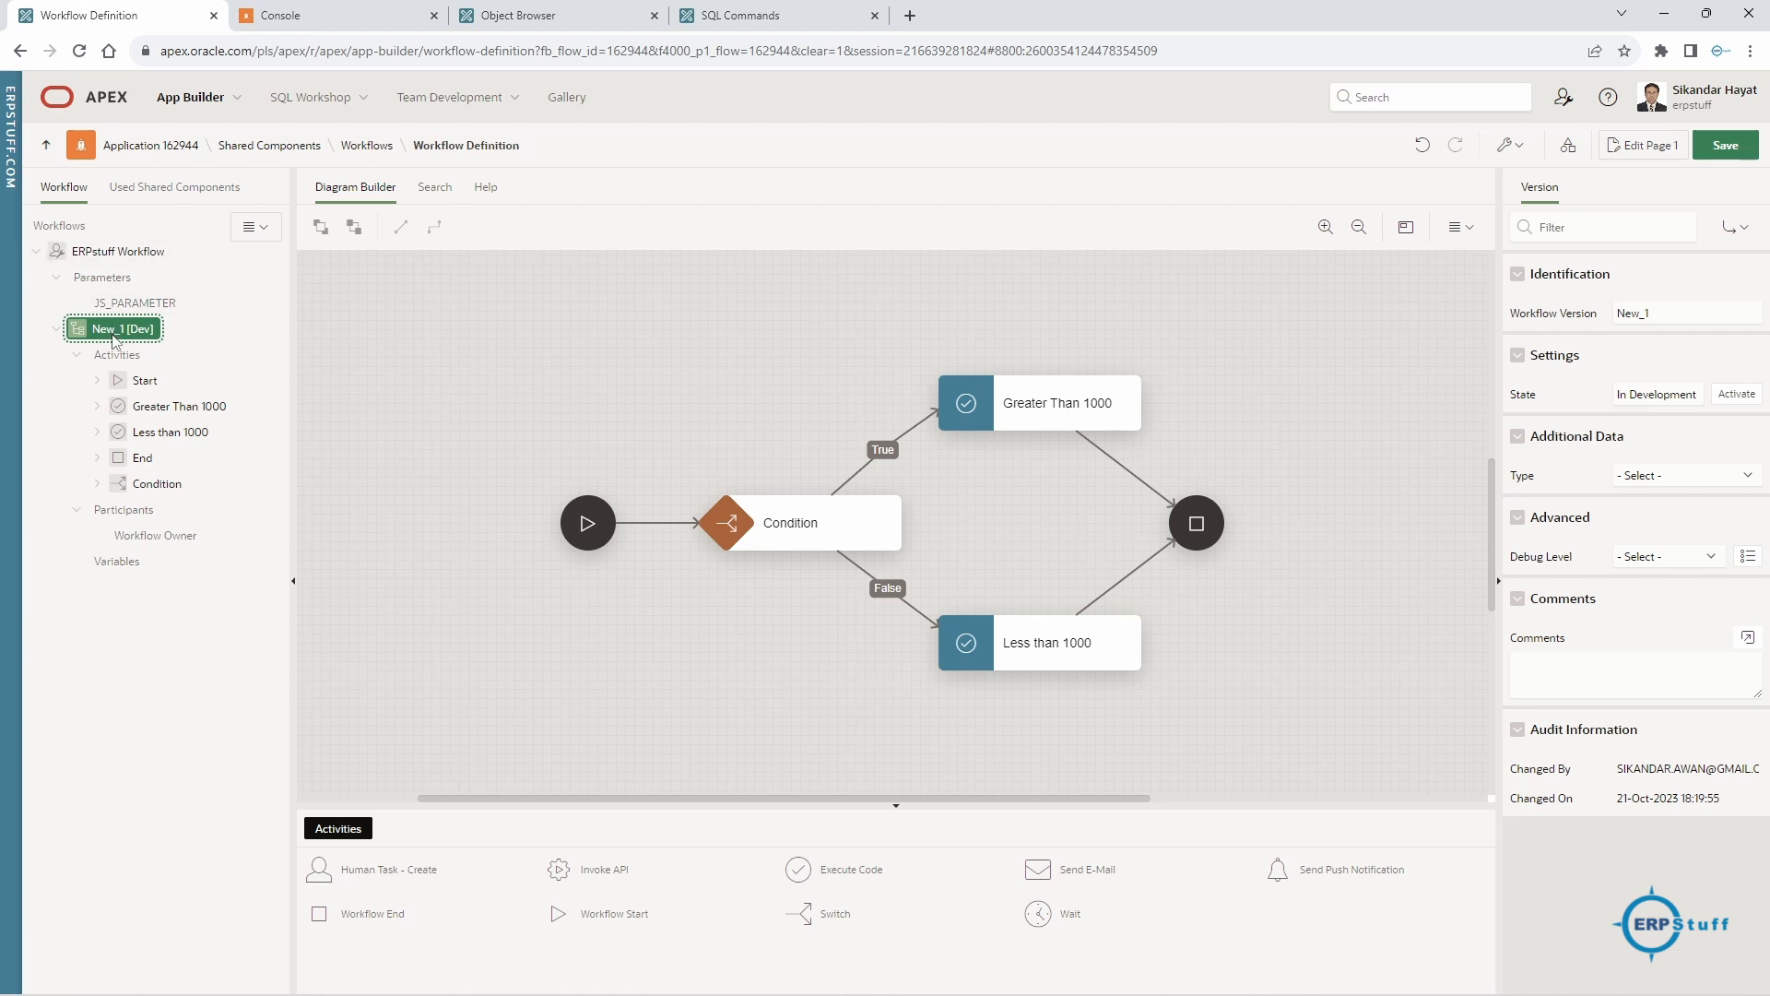
pyautogui.rightClick(84, 331)
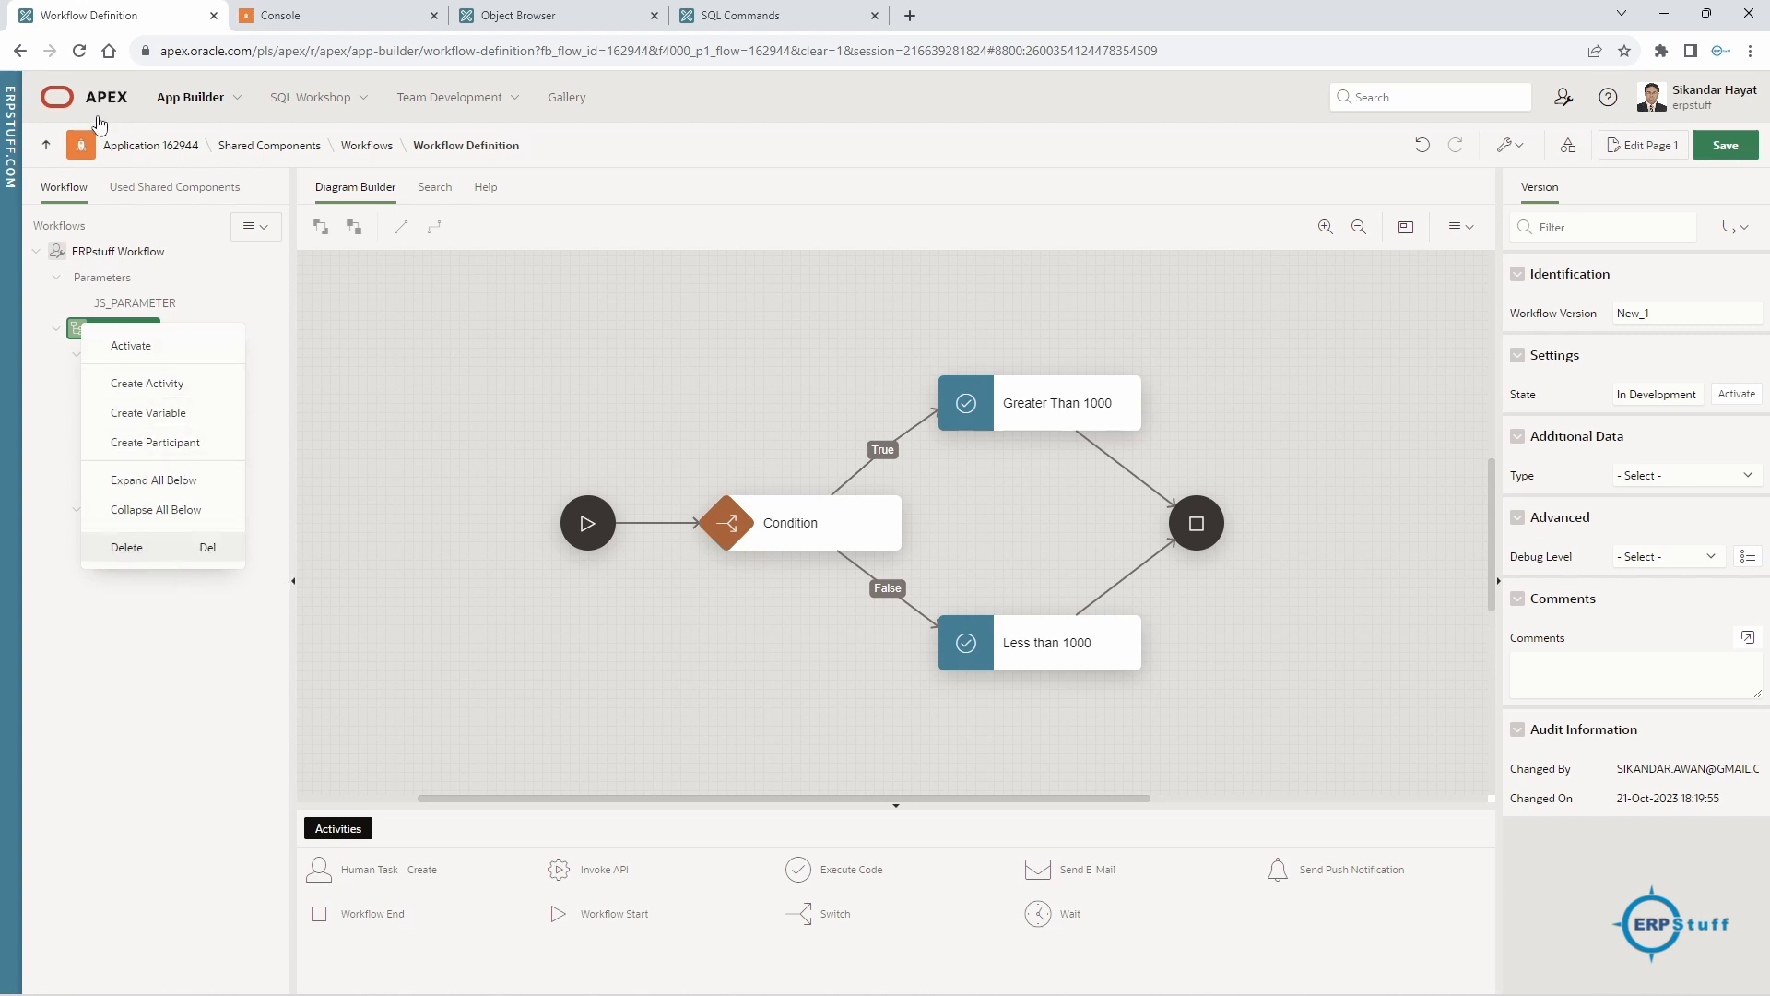
# - Create a new workflow in the application and set its name, title and static ID to Demo
pyautogui.click(364, 150)
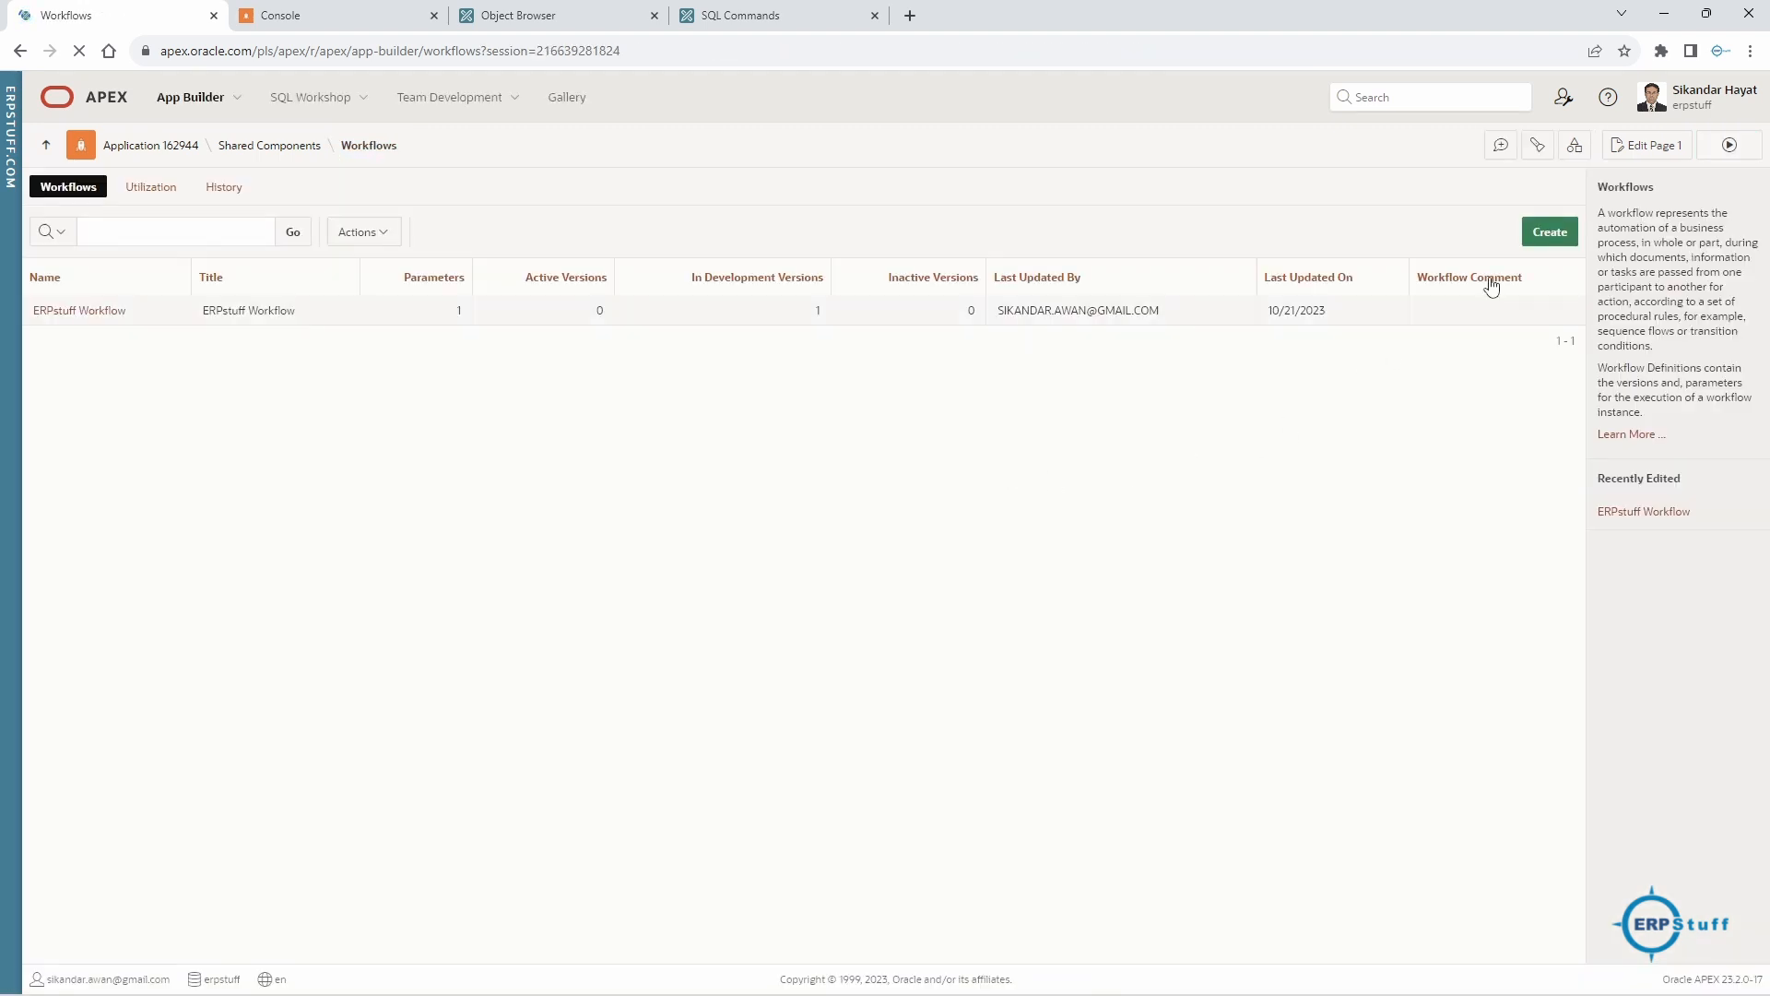
pyautogui.click(1545, 237)
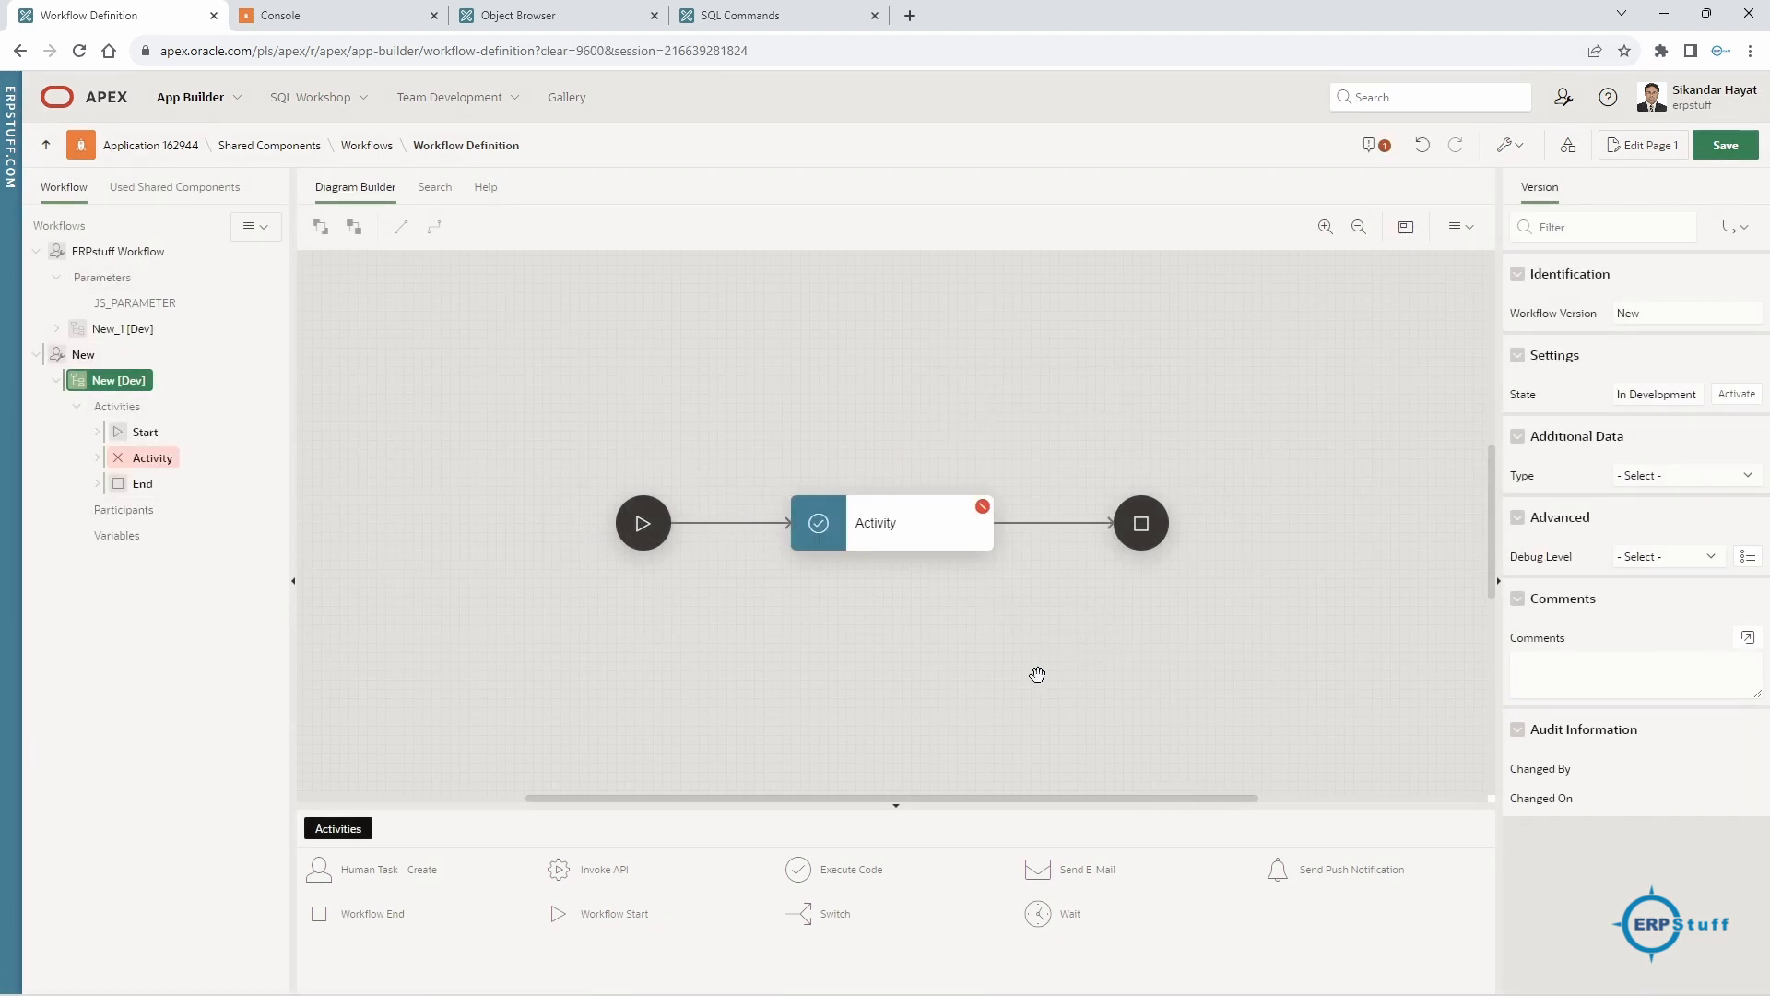
pyautogui.moveTo(643, 552)
pyautogui.click(83, 354)
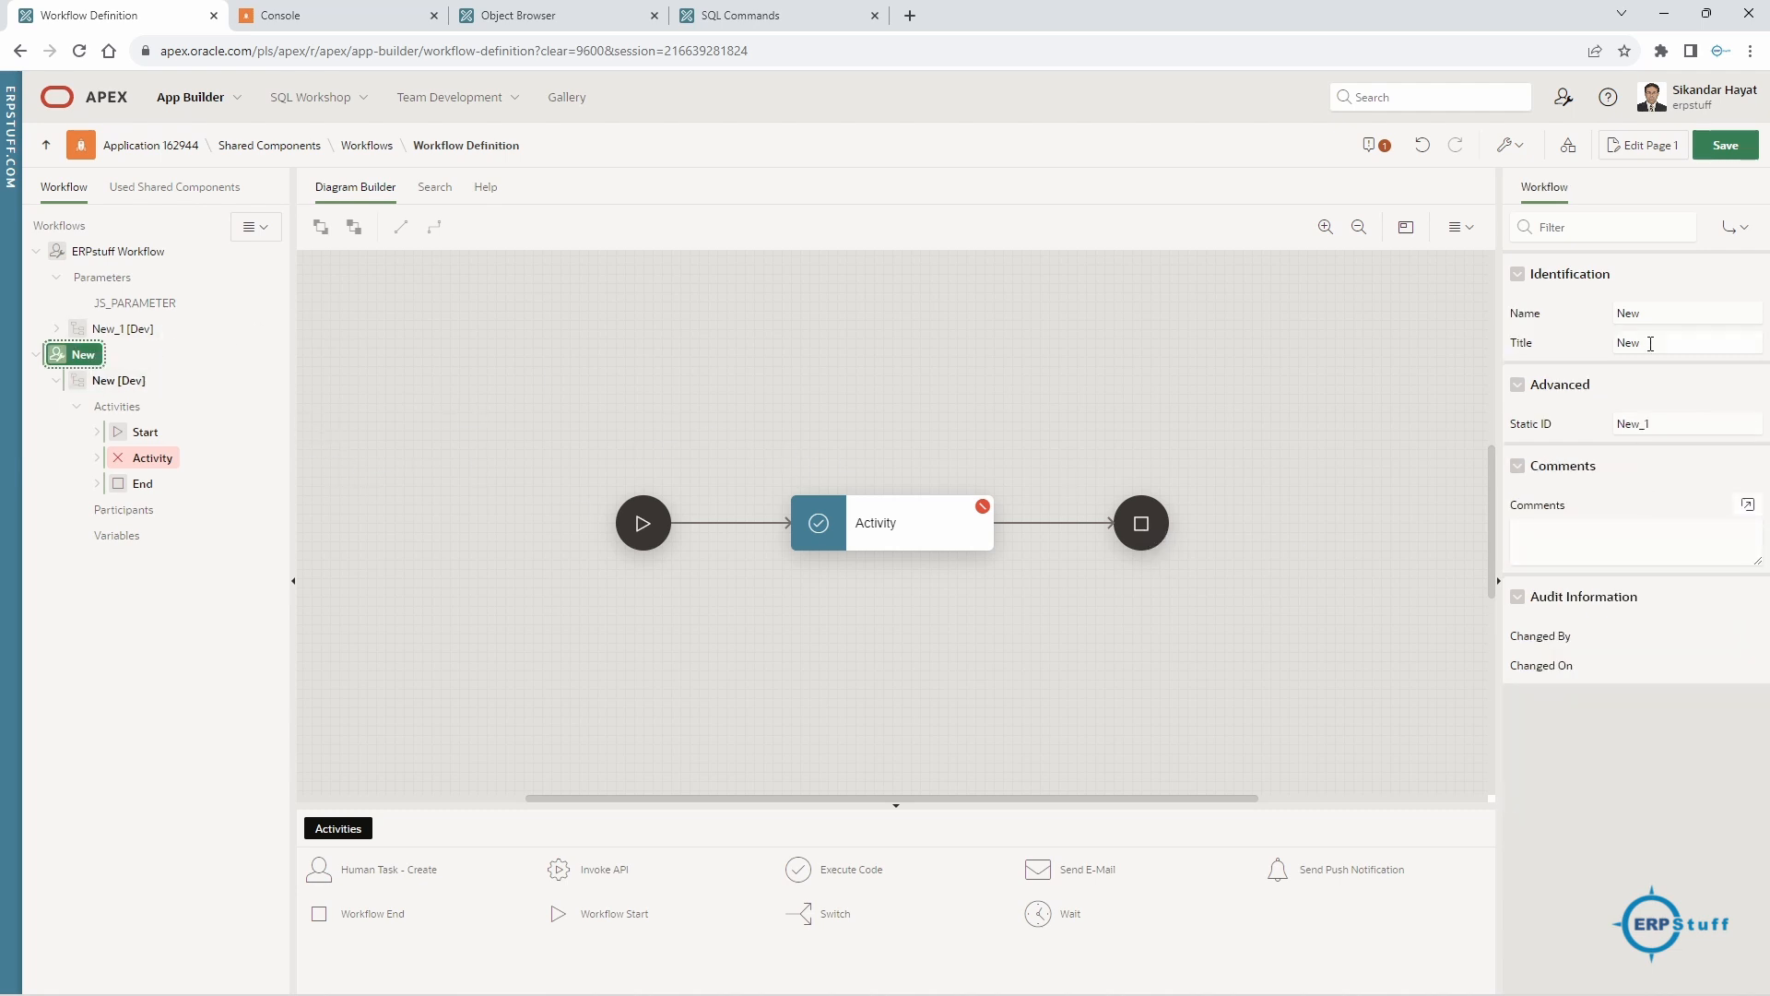
pyautogui.write('Demo')
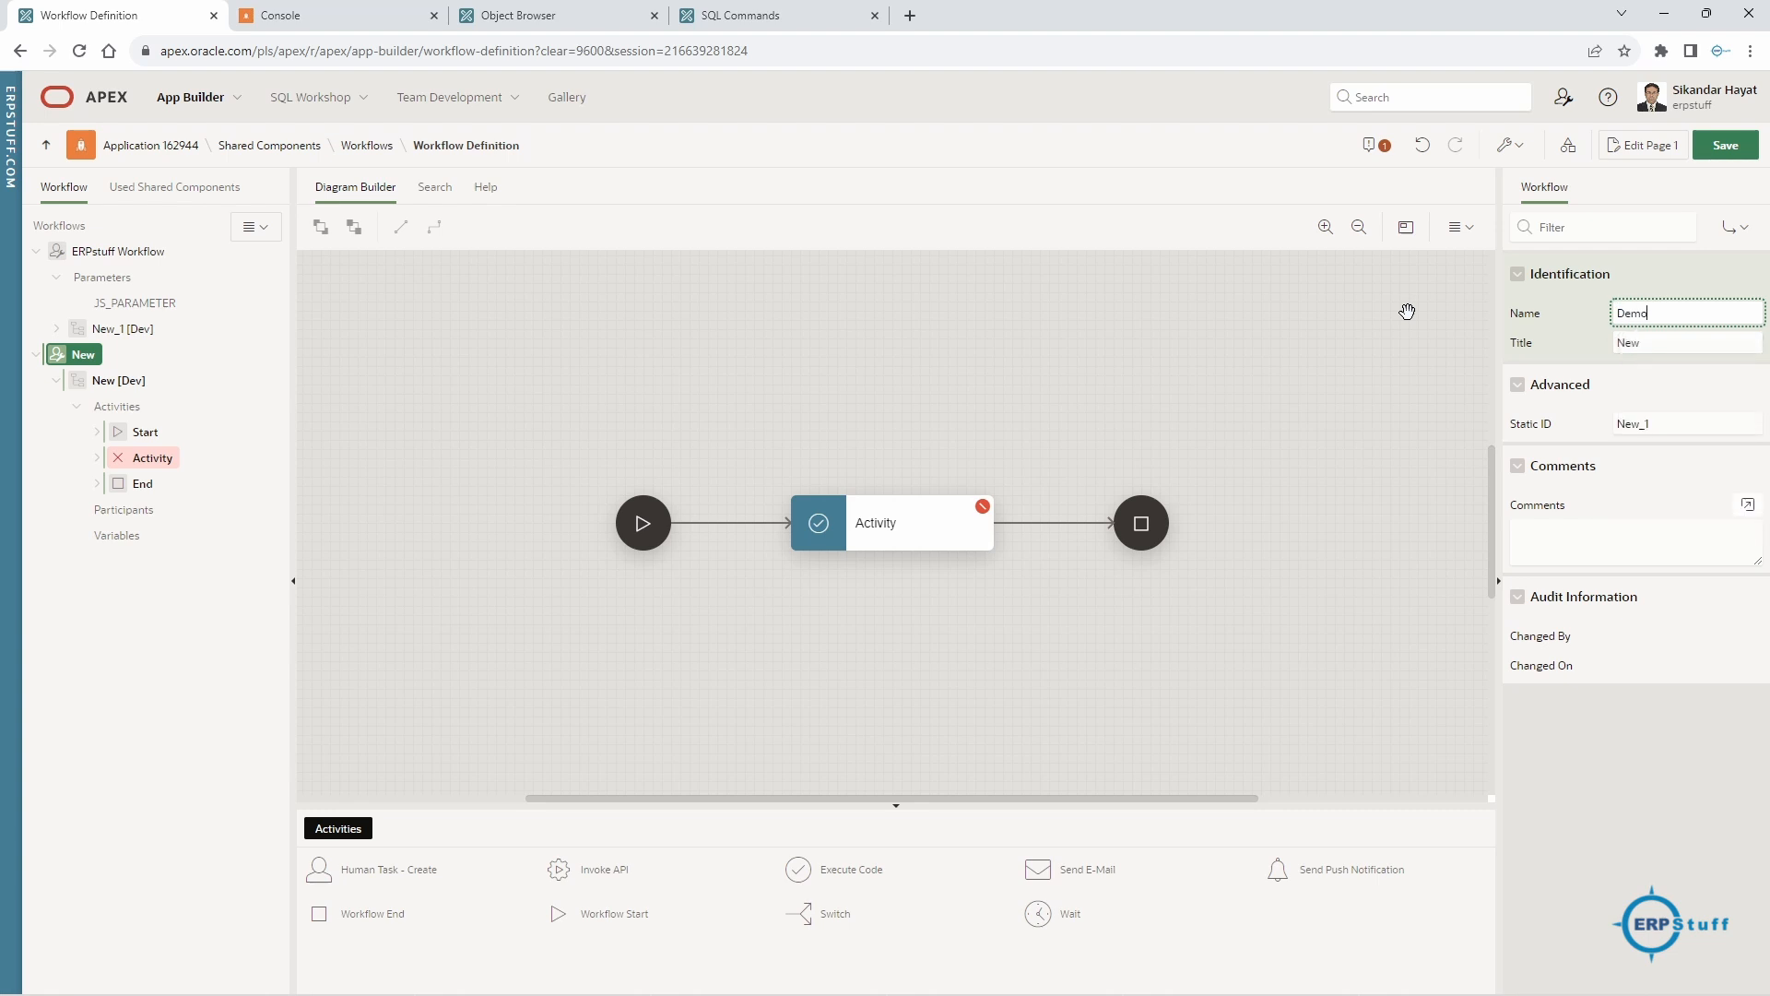
pyautogui.press('Tab')
pyautogui.write('Demo')
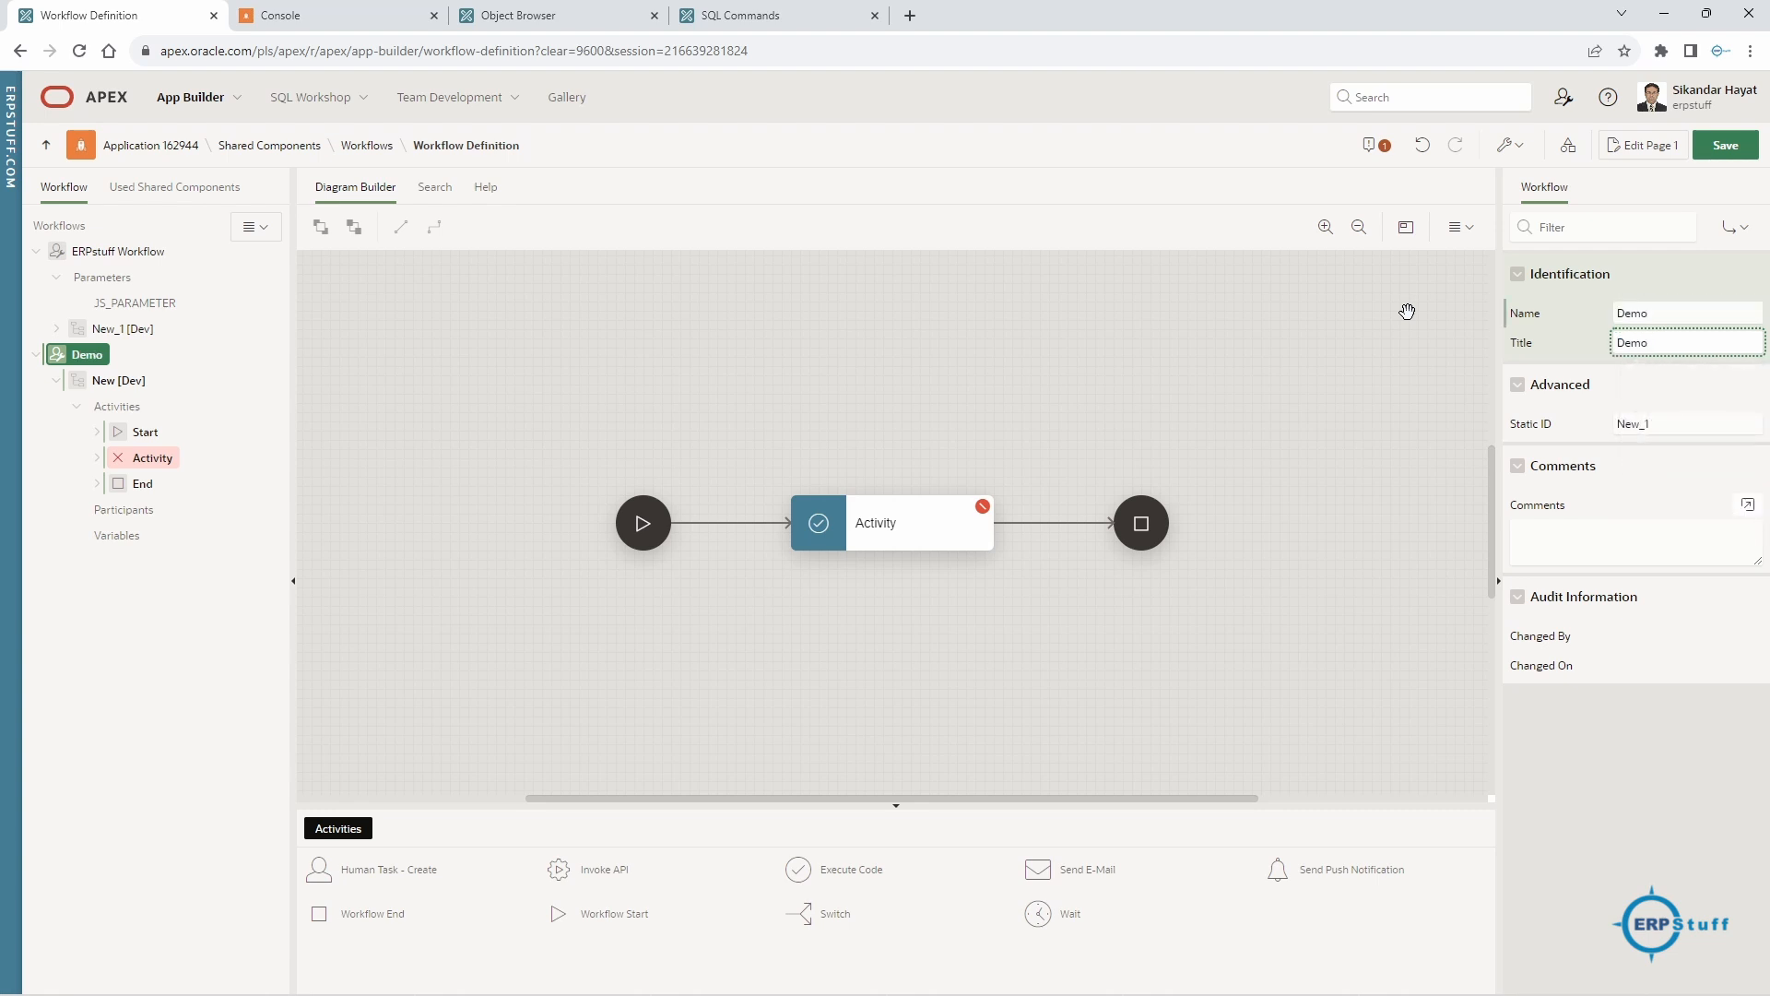
pyautogui.click(1645, 424)
pyautogui.doubleClick(1678, 424)
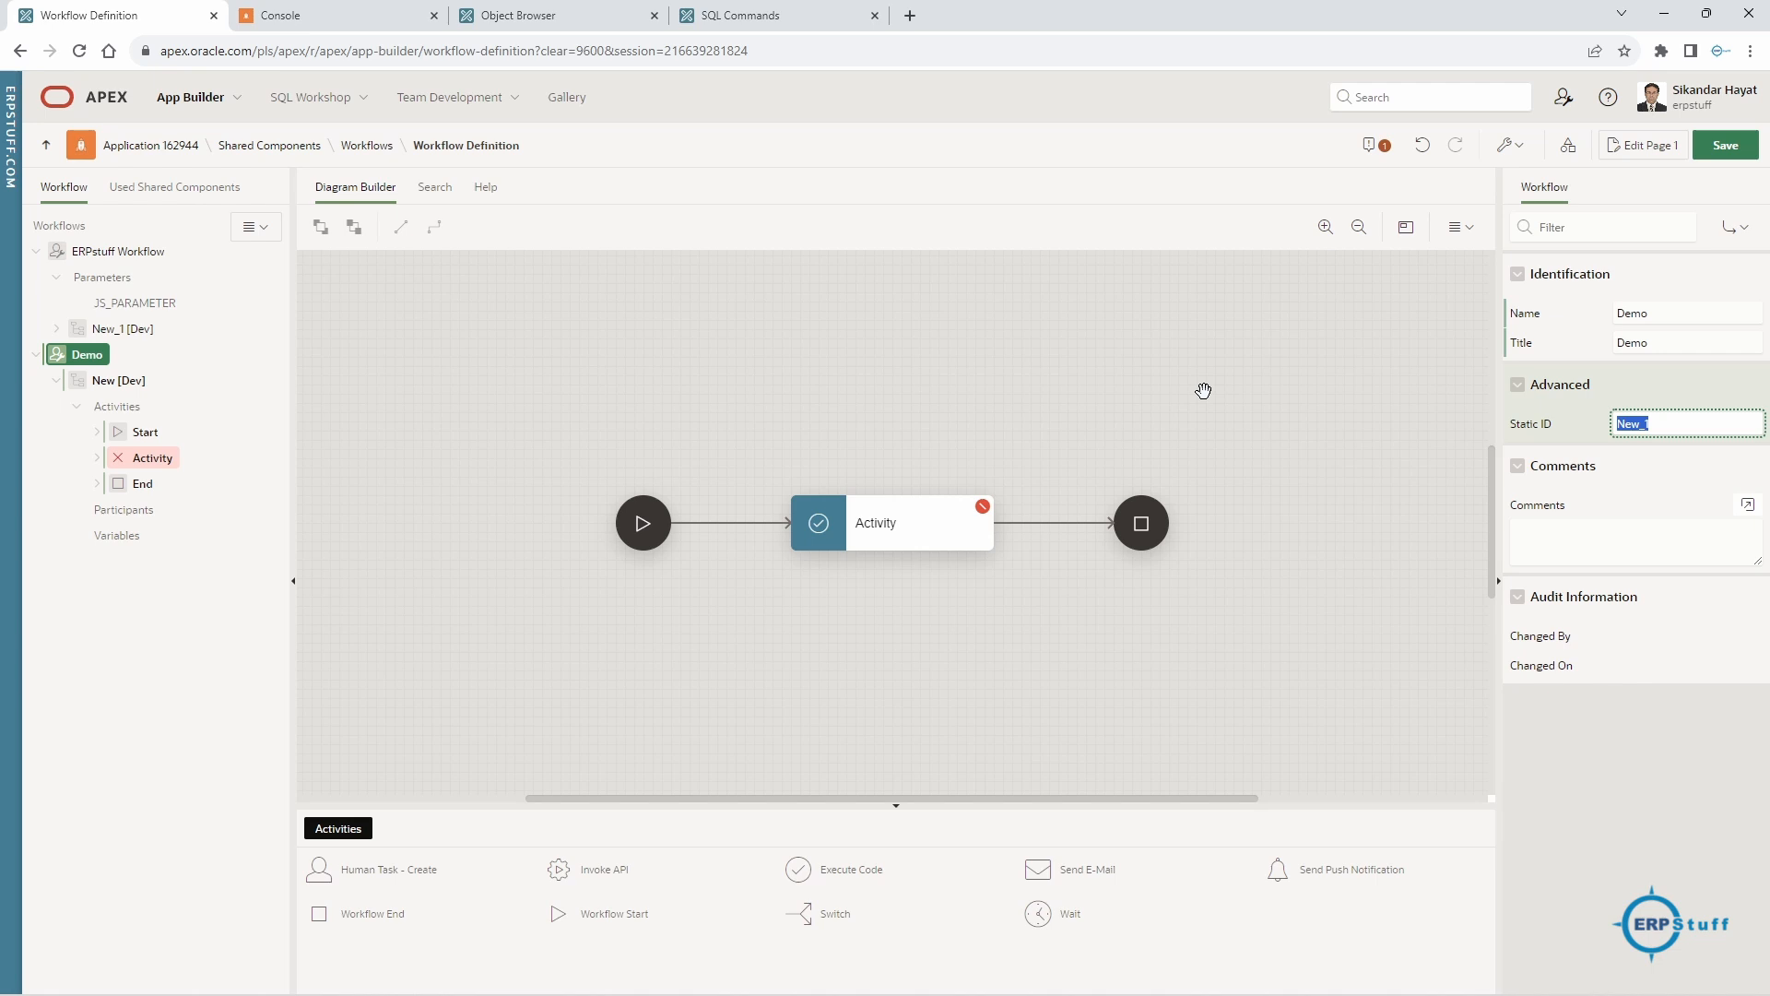
pyautogui.write('Demo')
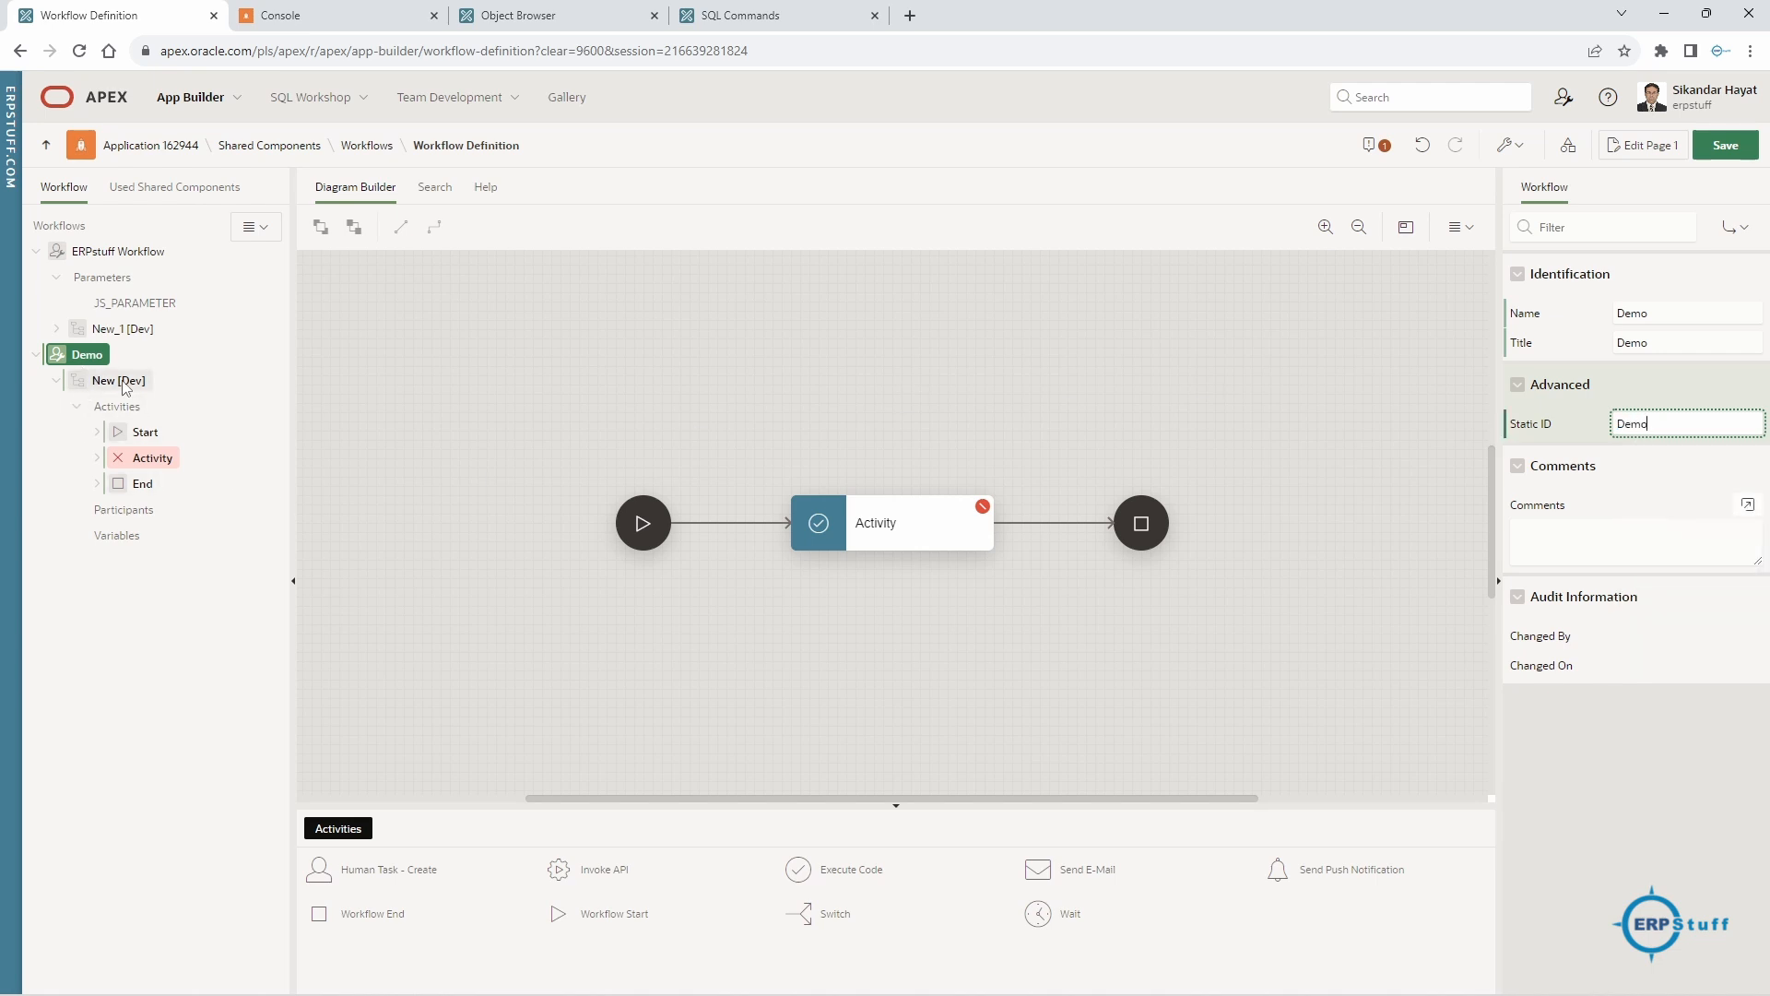
# - Spread out the Demo diagram by moving the Start node farther from Activity and raising Activity above the Start and End nodes
pyautogui.moveTo(857, 546)
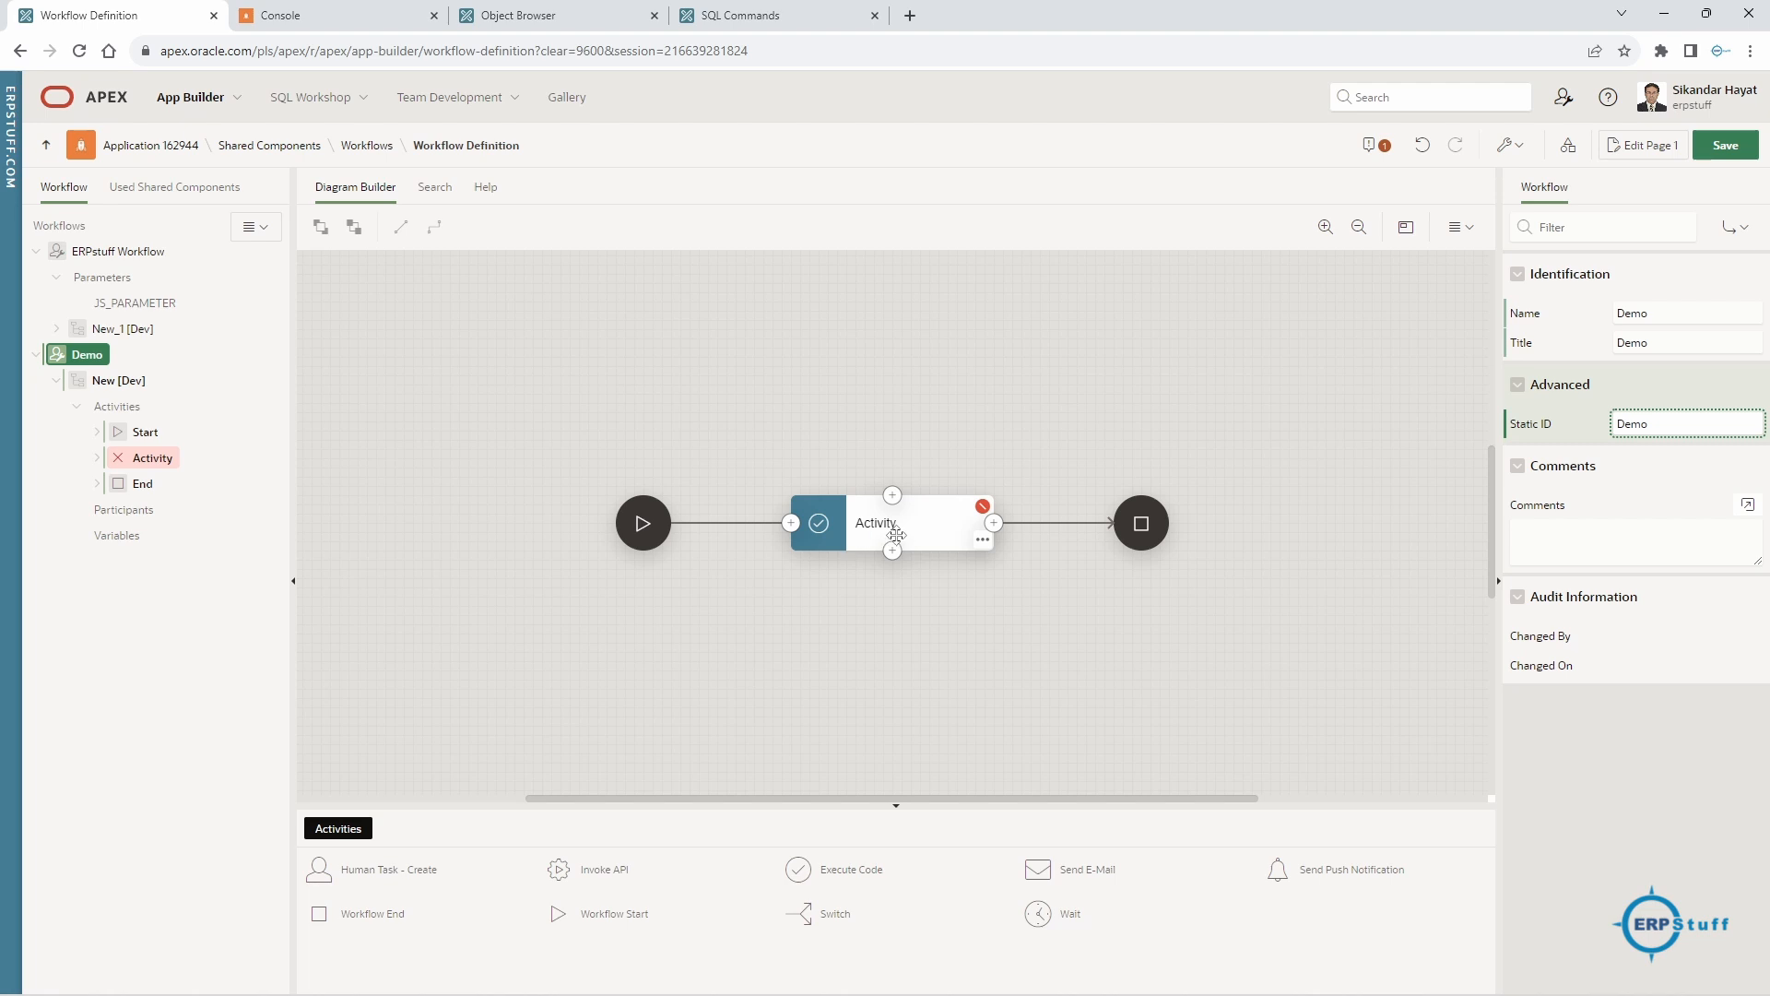
pyautogui.moveTo(660, 544)
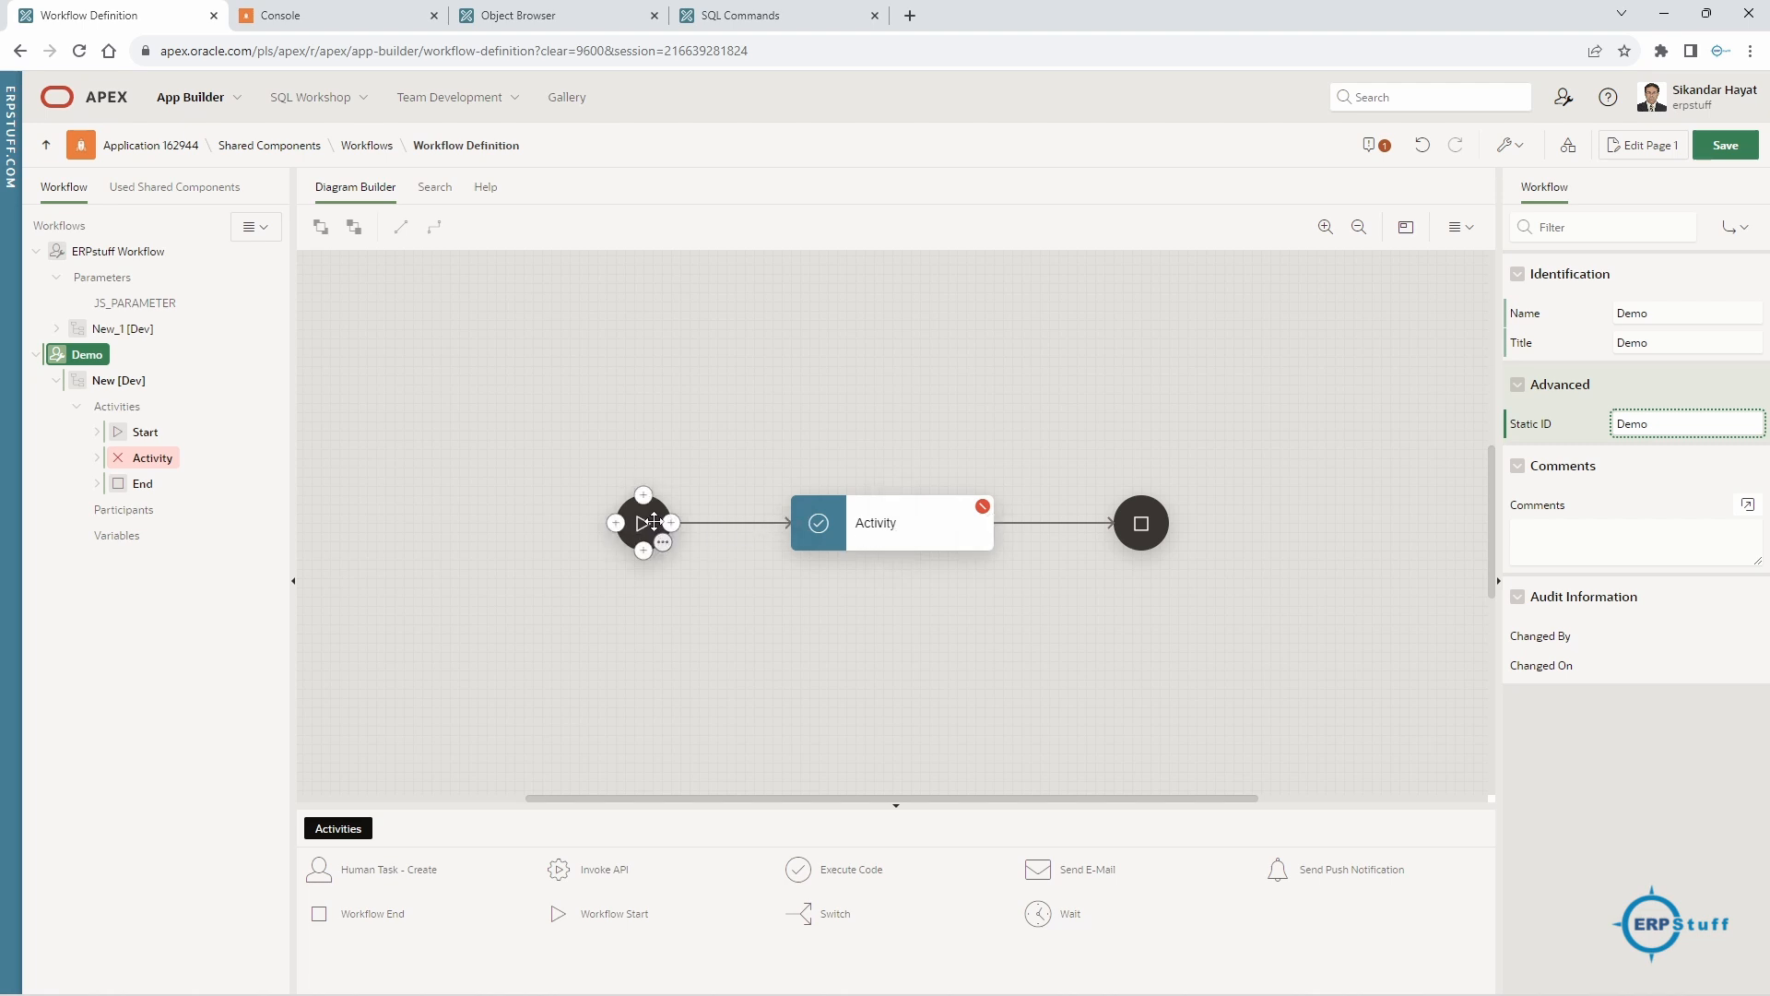
pyautogui.moveTo(653, 522); pyautogui.dragTo(417, 525)
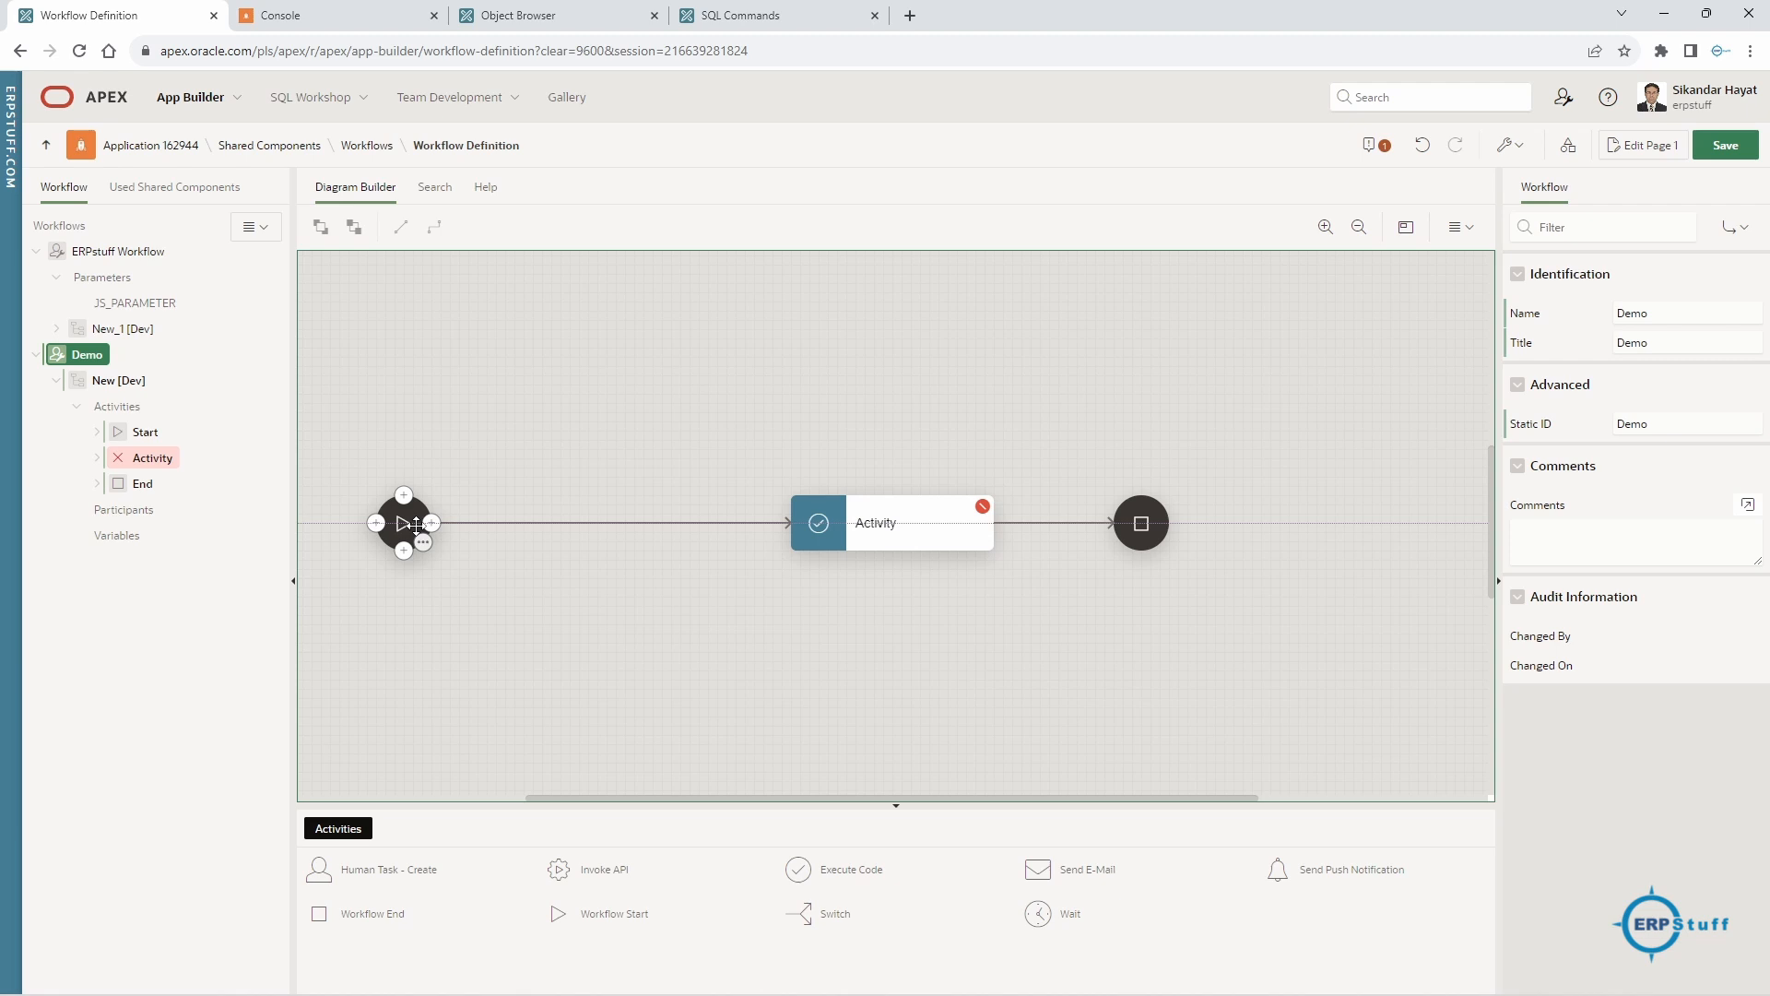
pyautogui.click(417, 525)
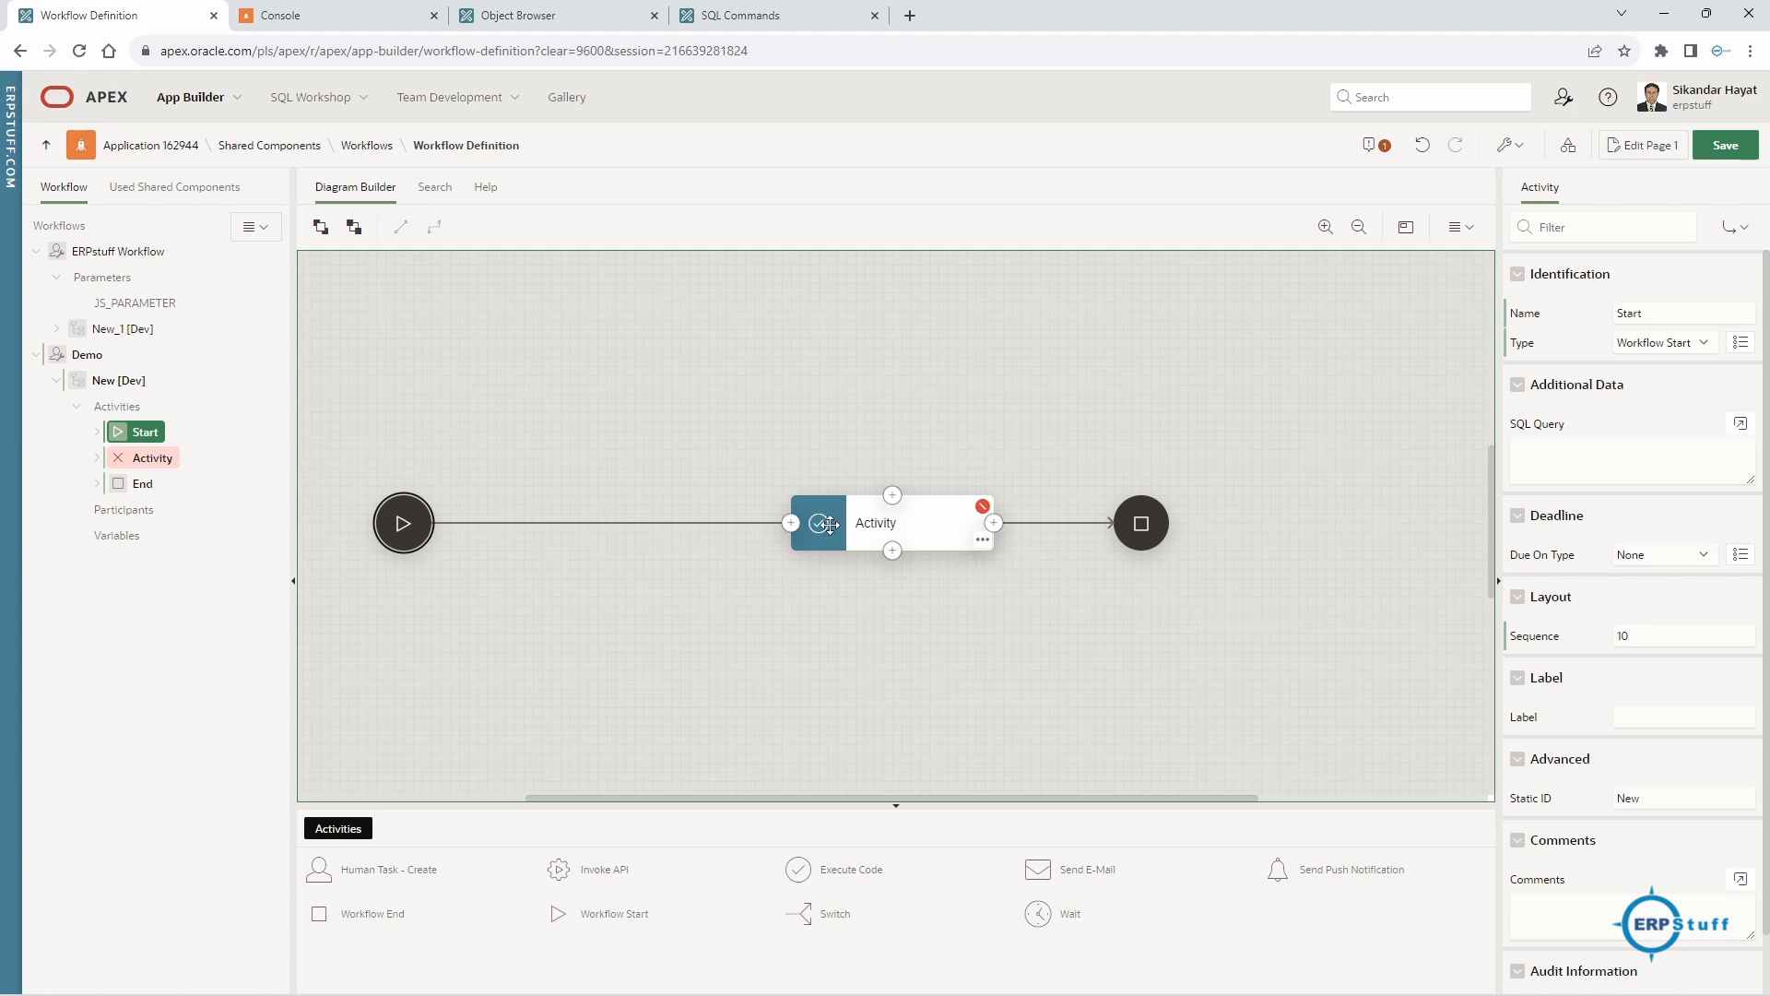
pyautogui.moveTo(912, 531); pyautogui.dragTo(902, 449)
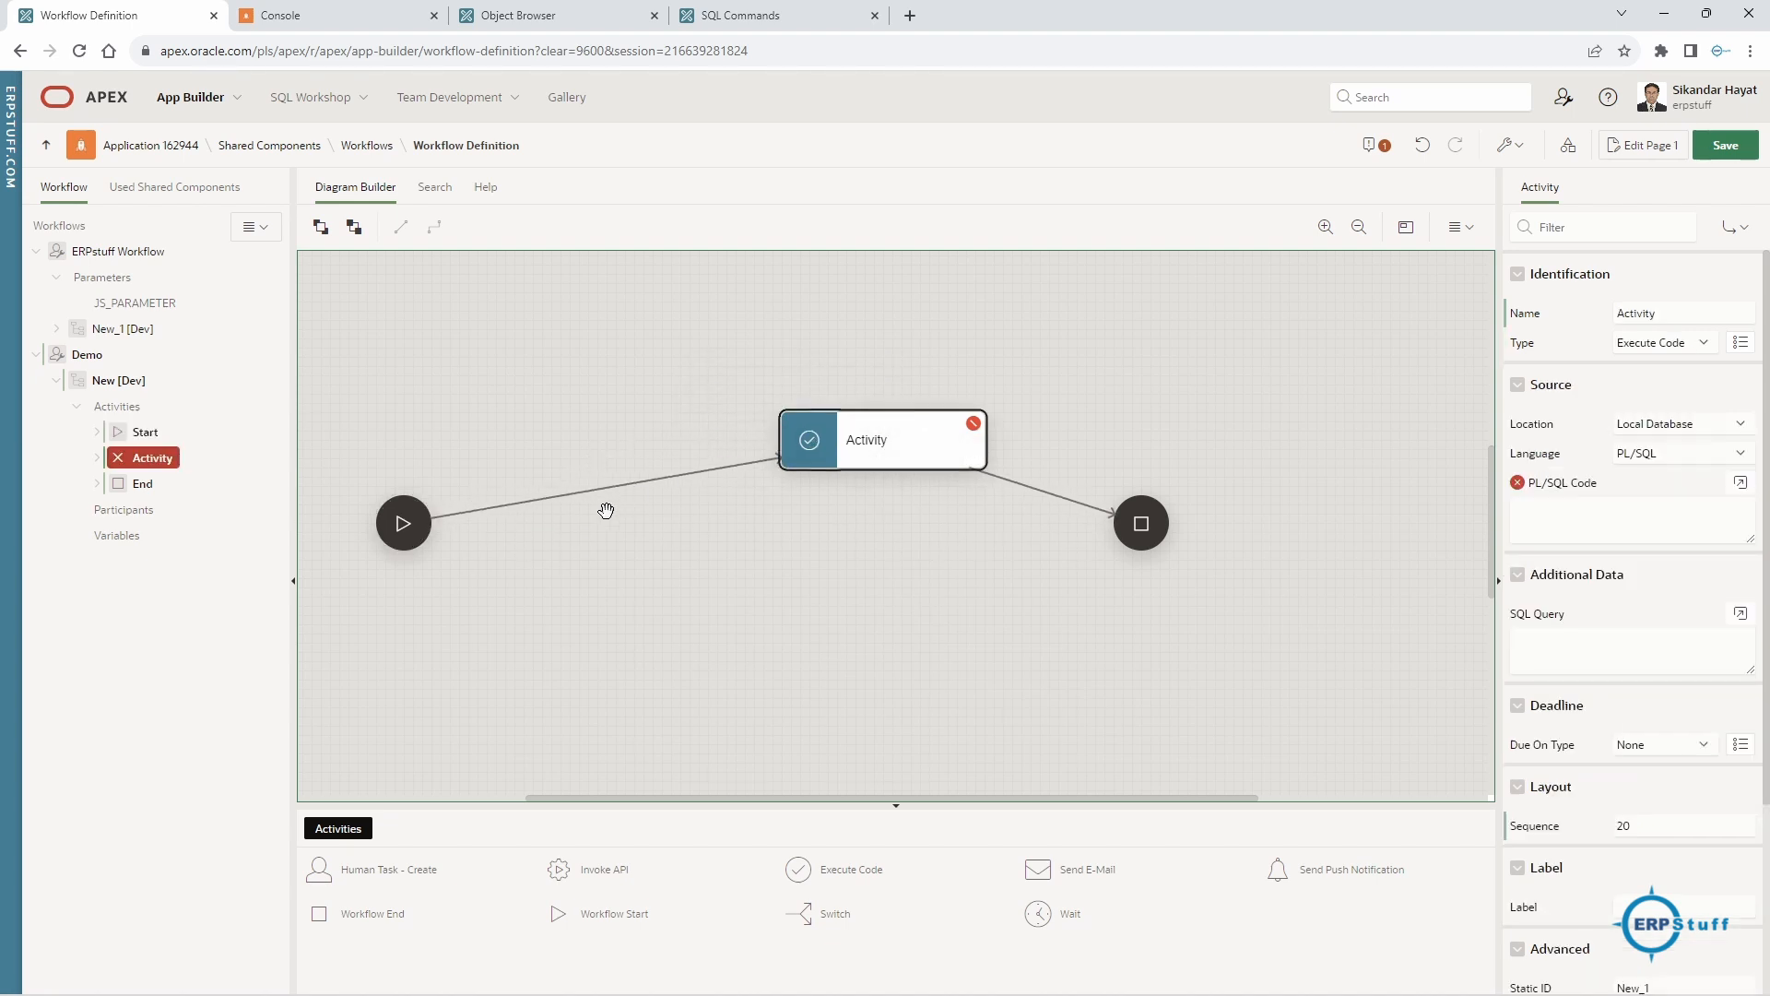
# - Delete the connection from Start to Activity, add a Switch activity after Start, and move the Switch farther from Start
pyautogui.click(527, 497)
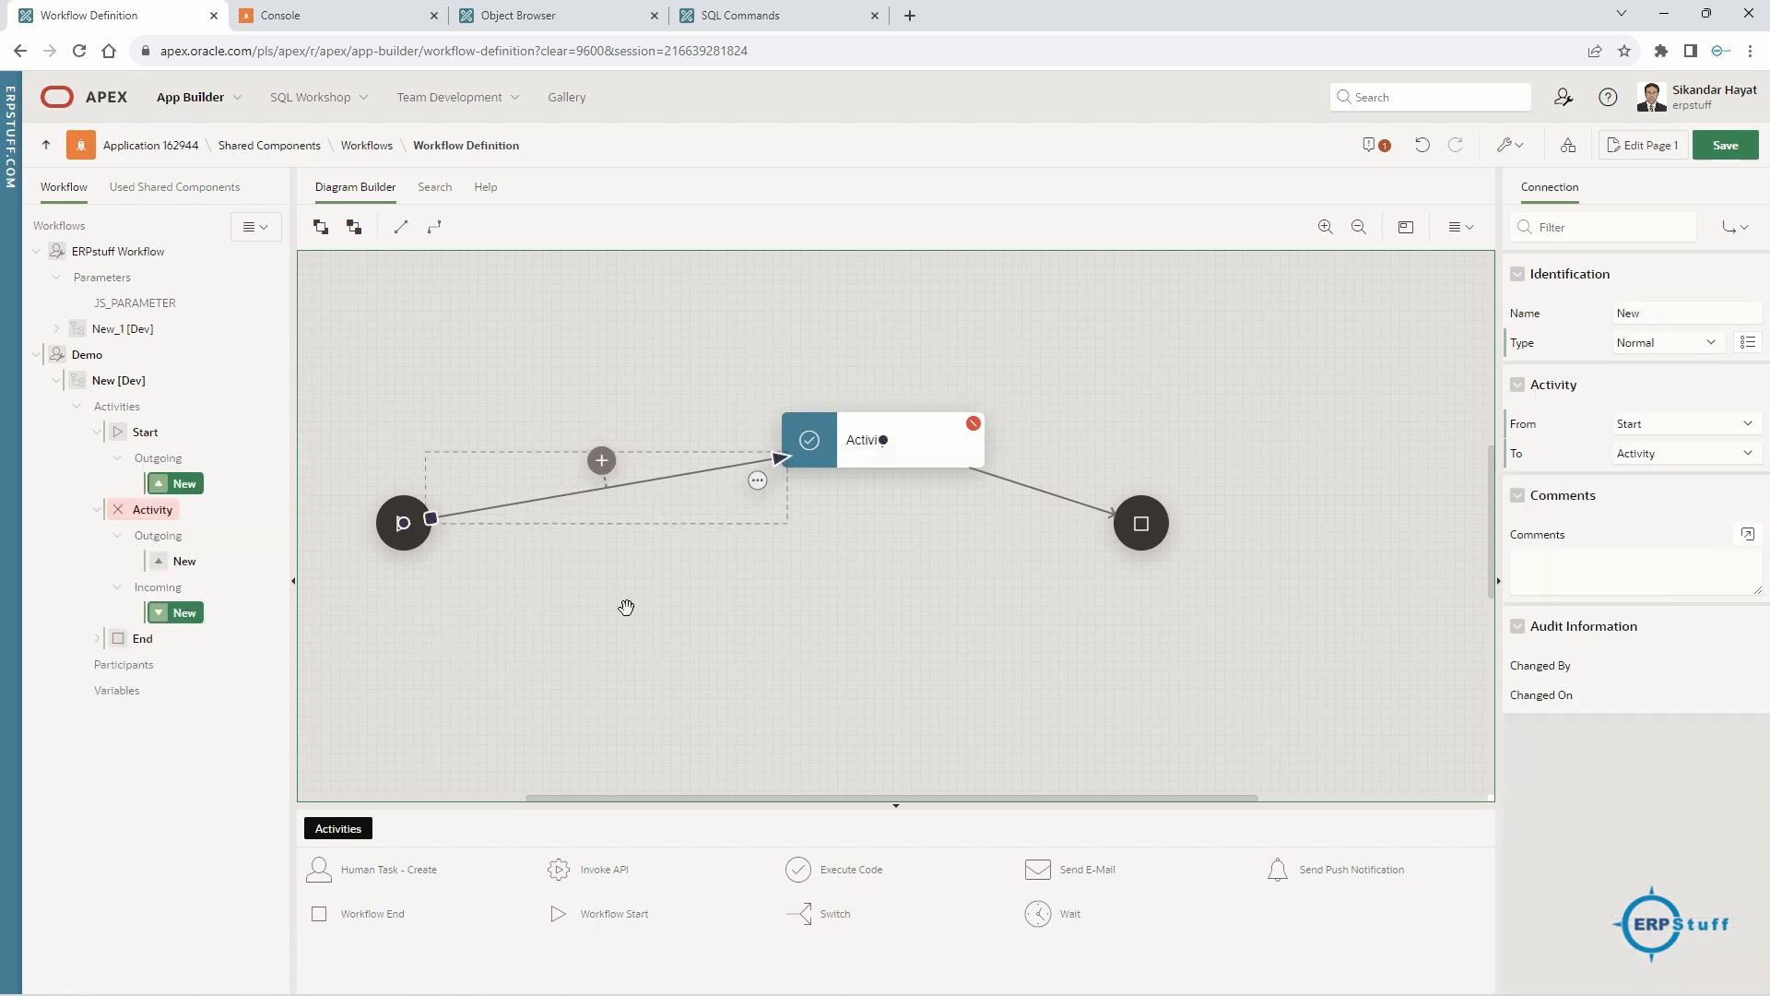
pyautogui.press('Delete')
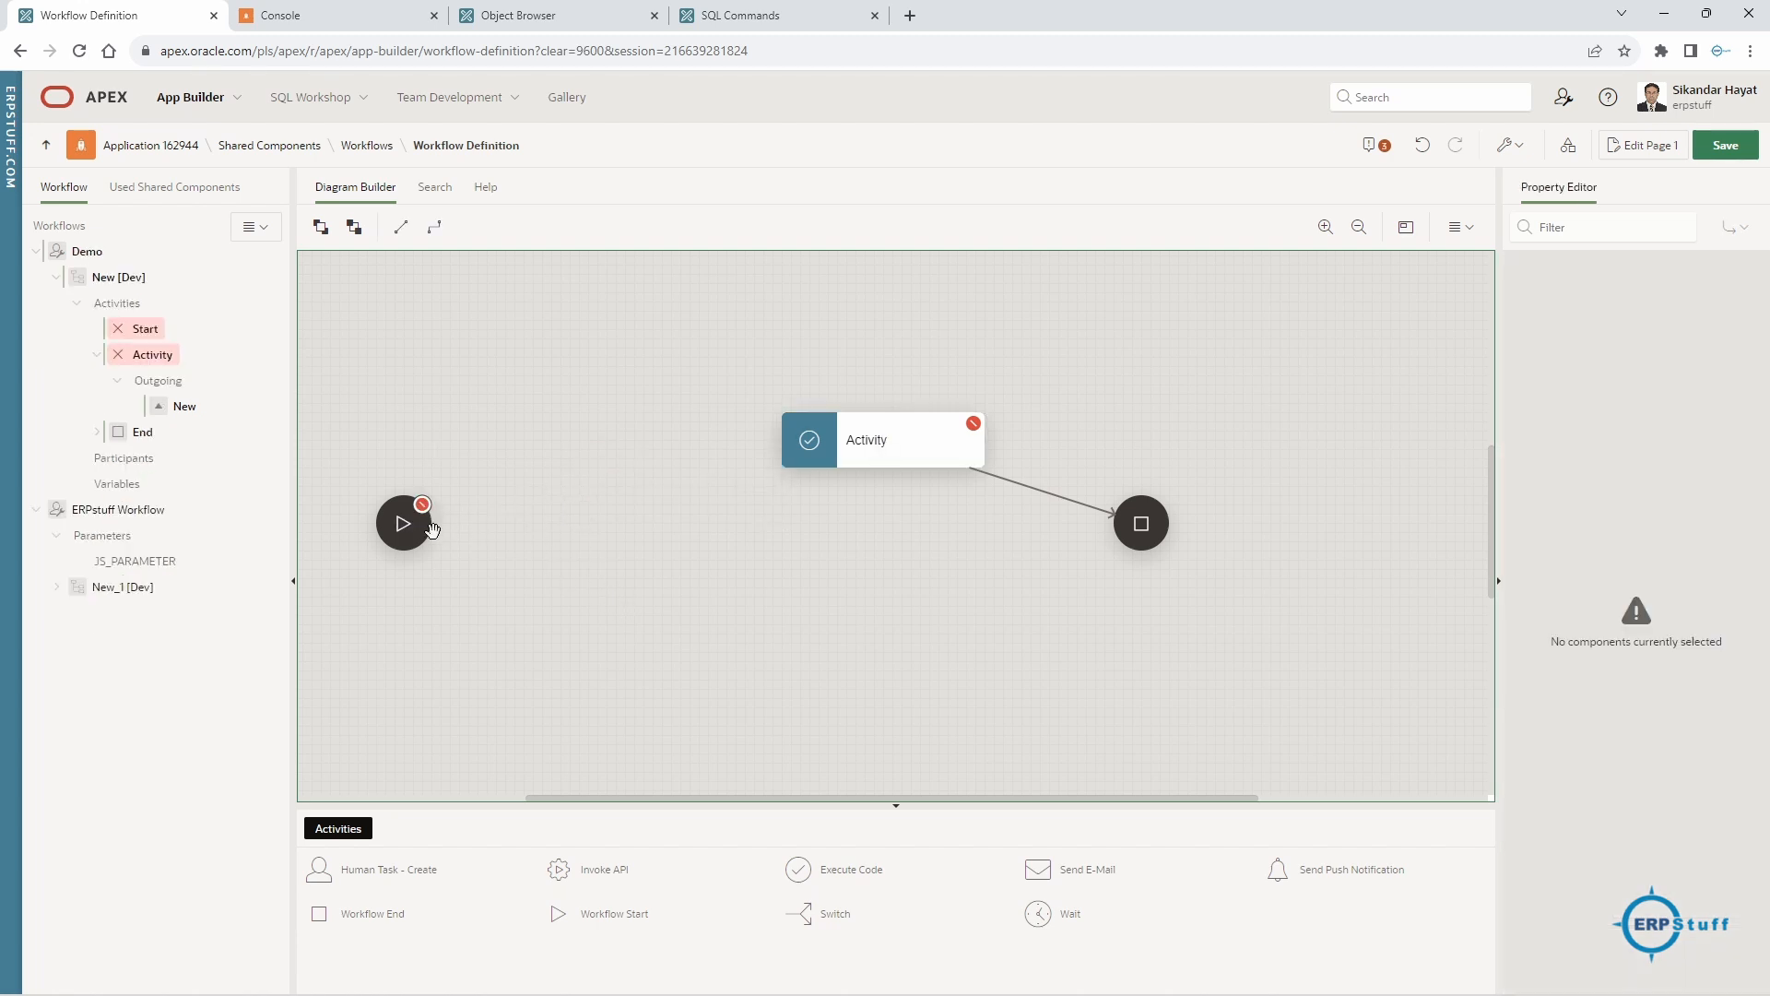
pyautogui.moveTo(403, 523)
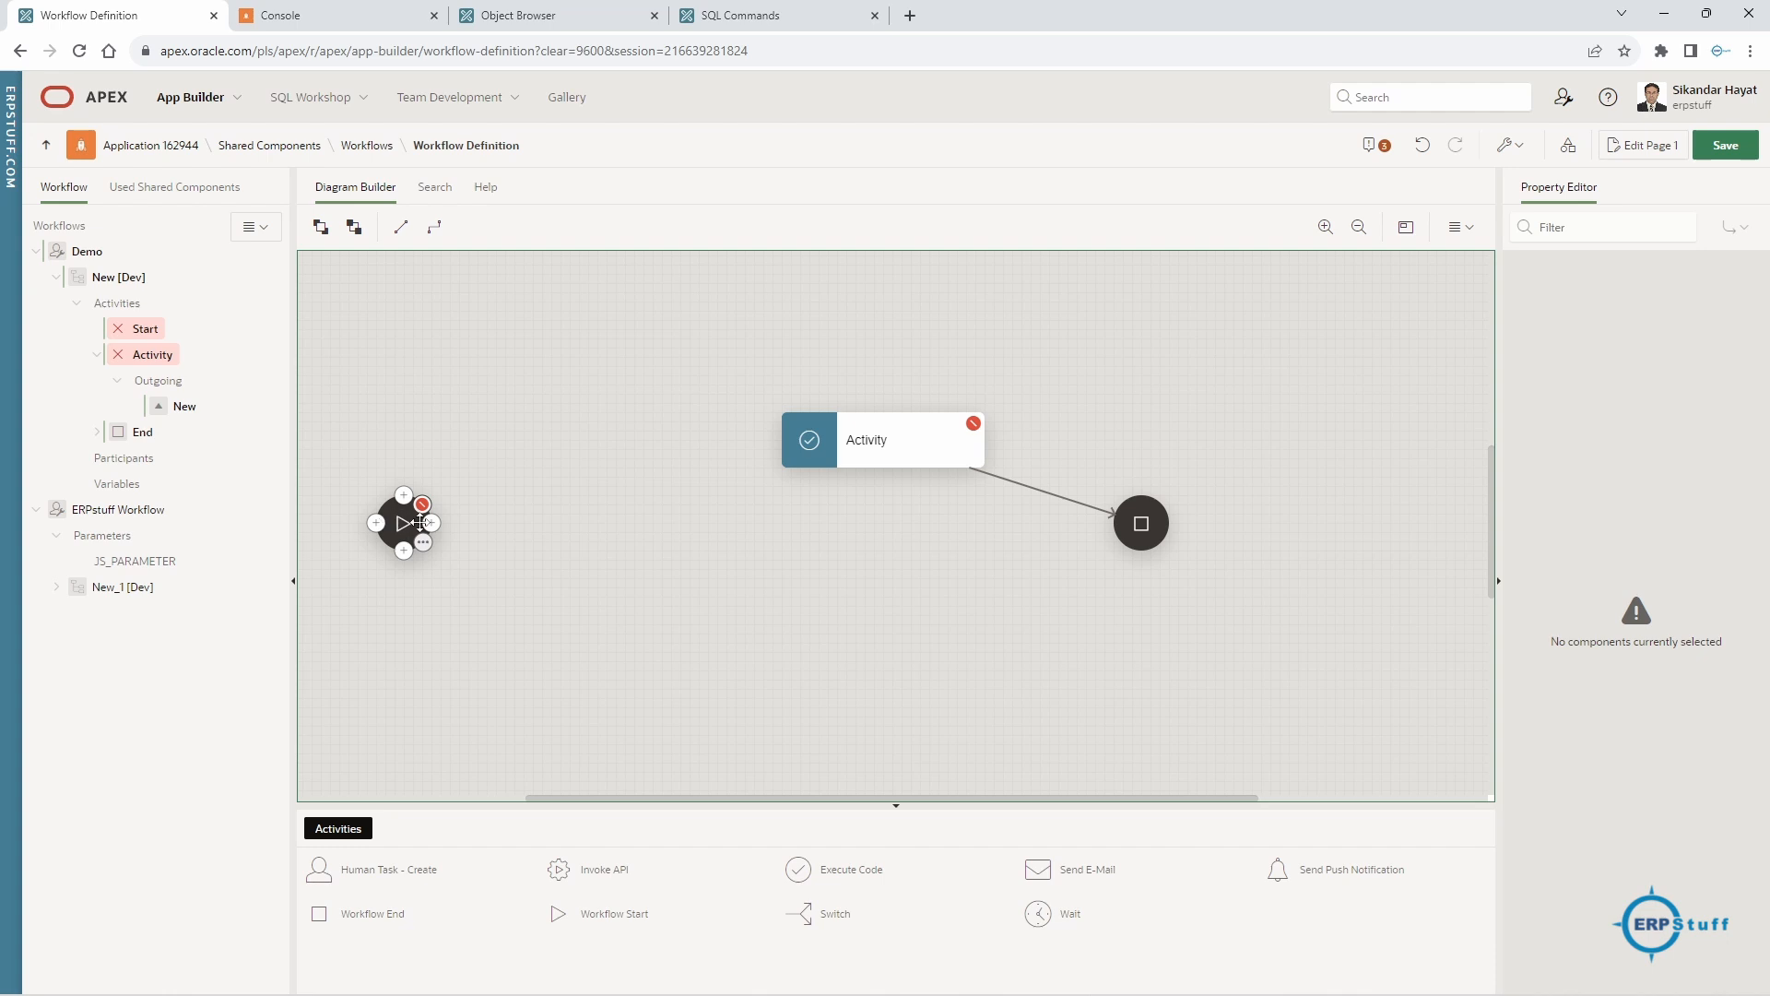
pyautogui.click(432, 524)
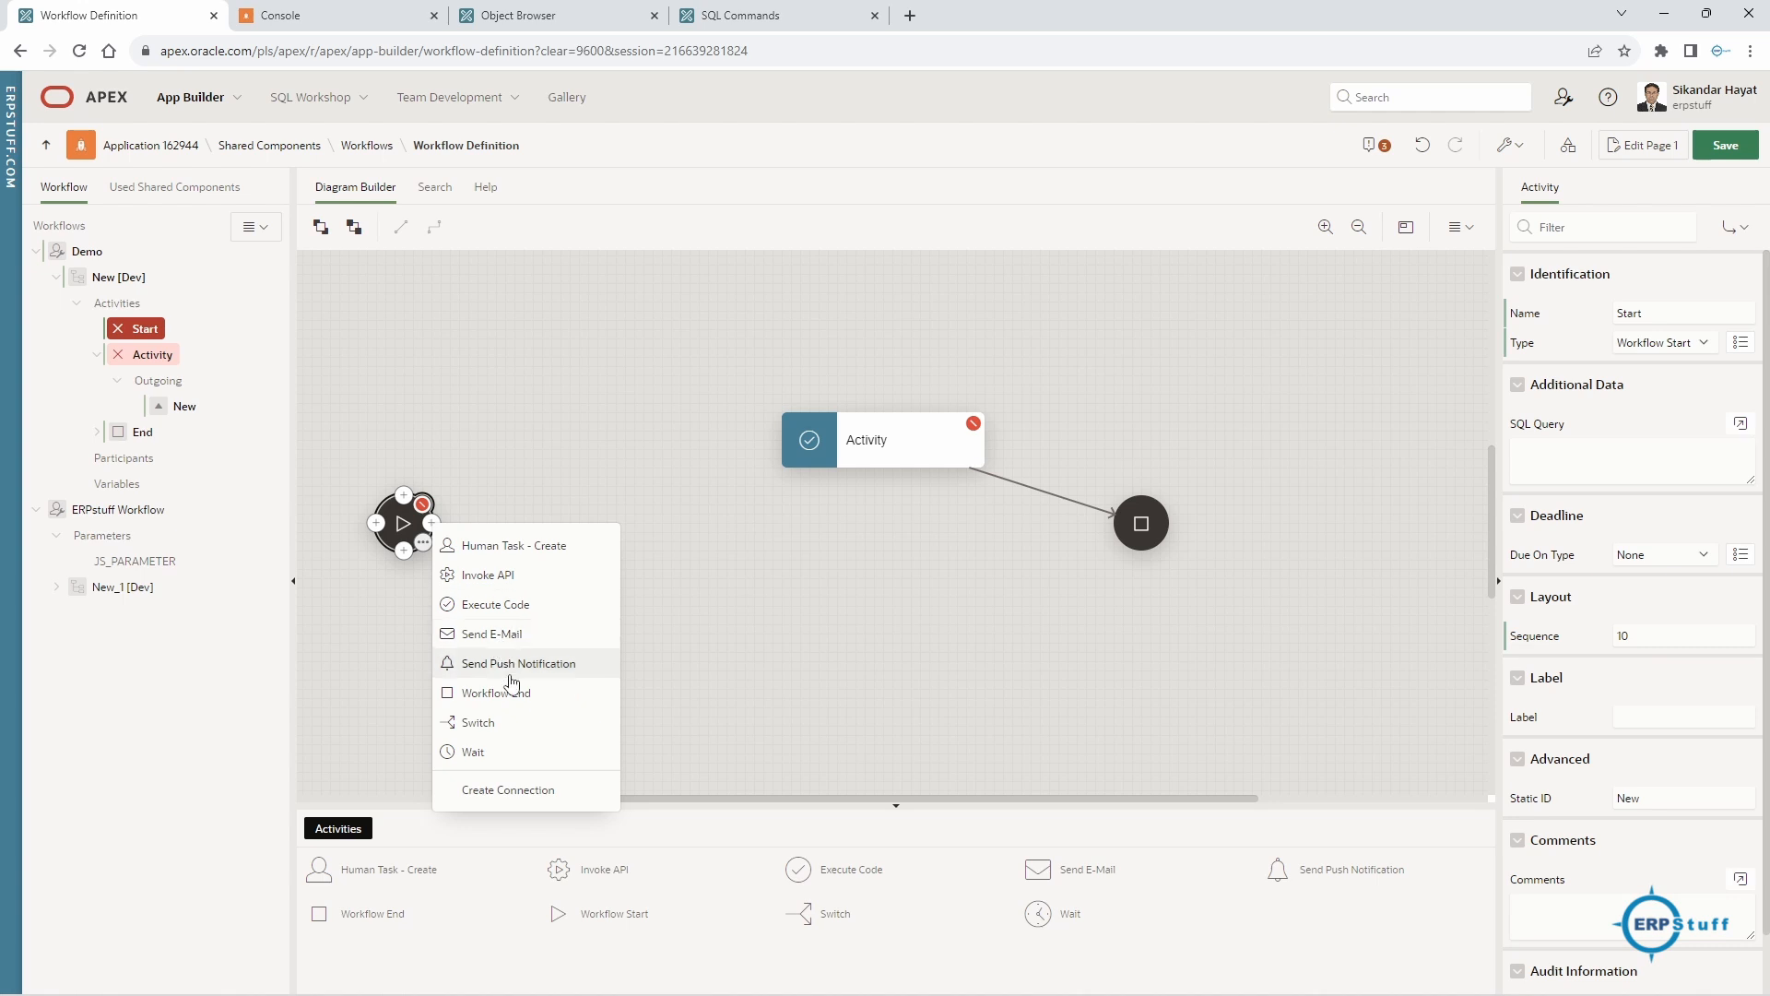
pyautogui.click(503, 731)
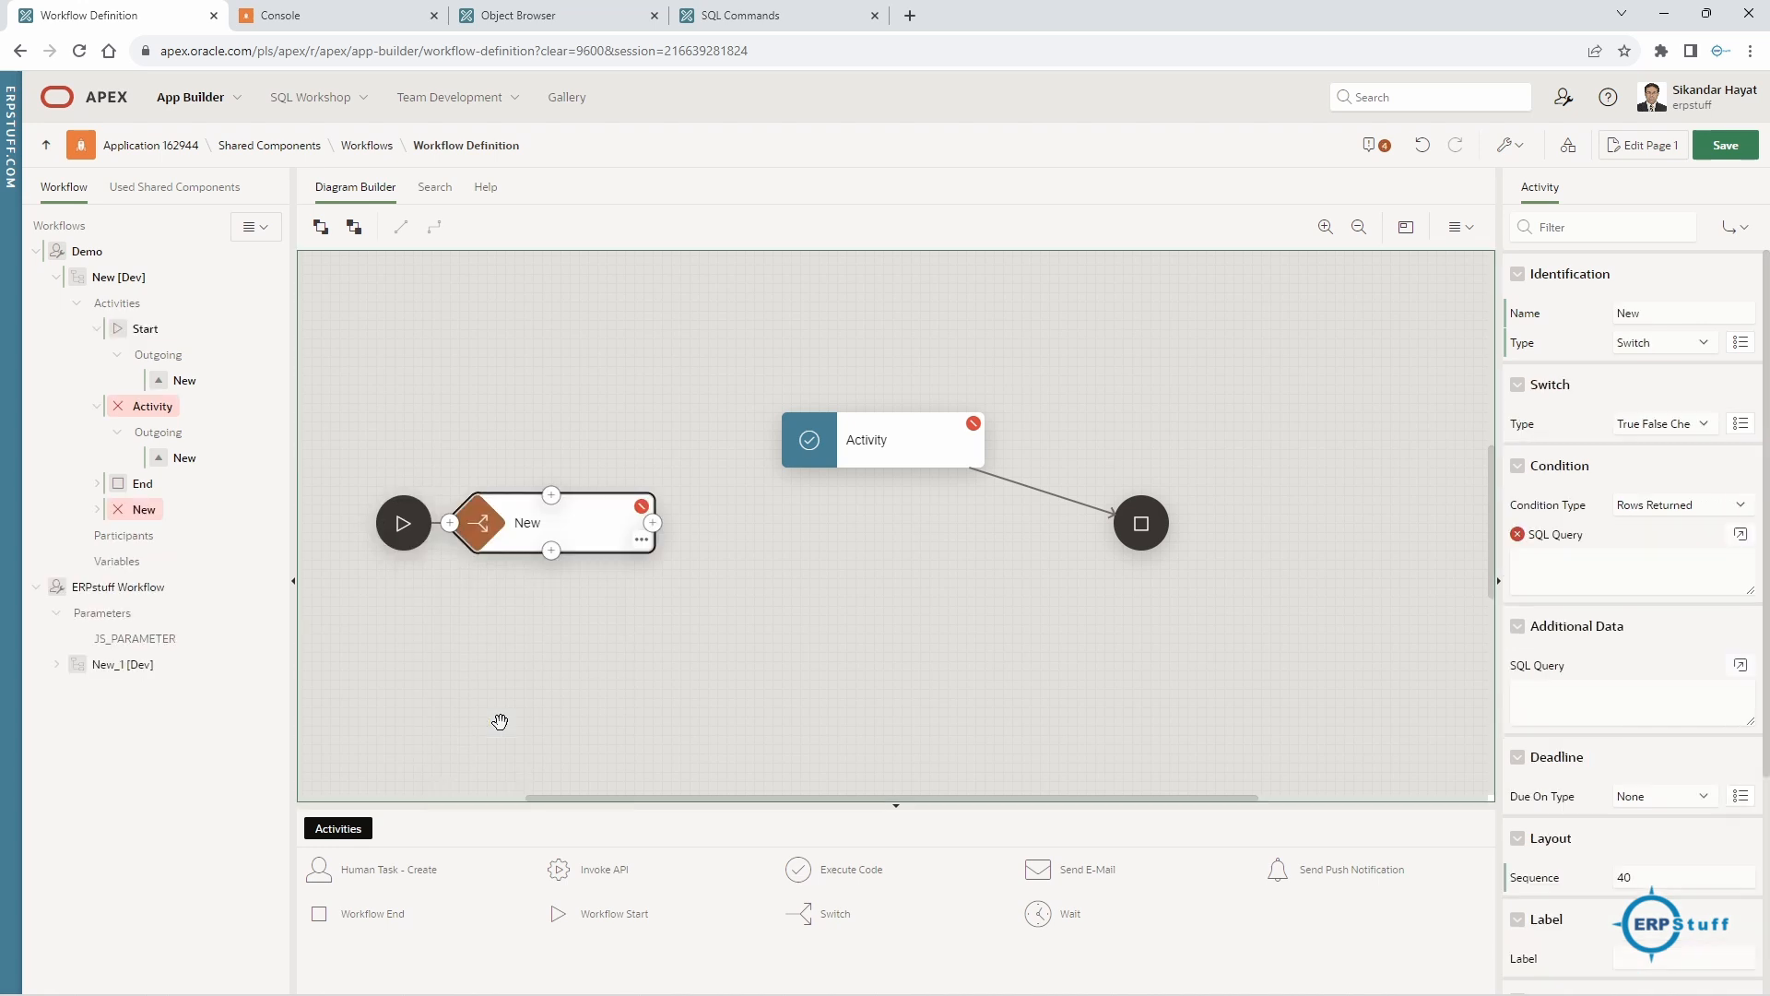
pyautogui.moveTo(585, 520); pyautogui.dragTo(707, 523)
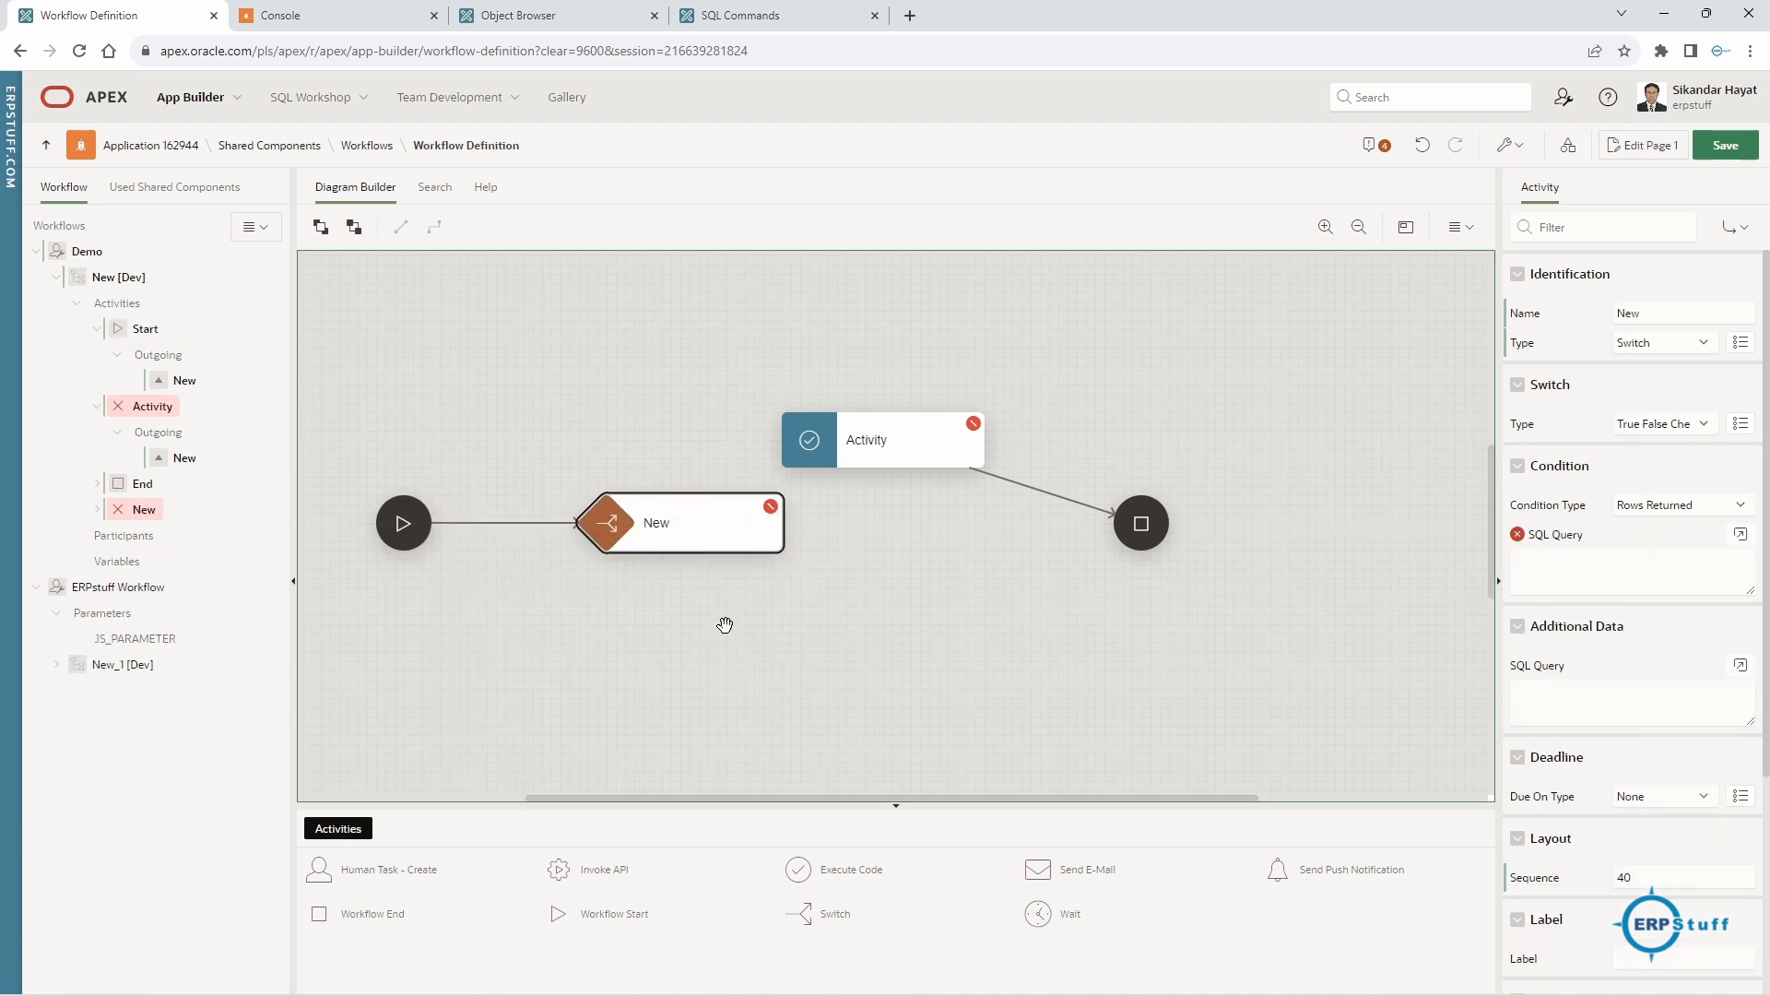
pyautogui.moveTo(671, 499)
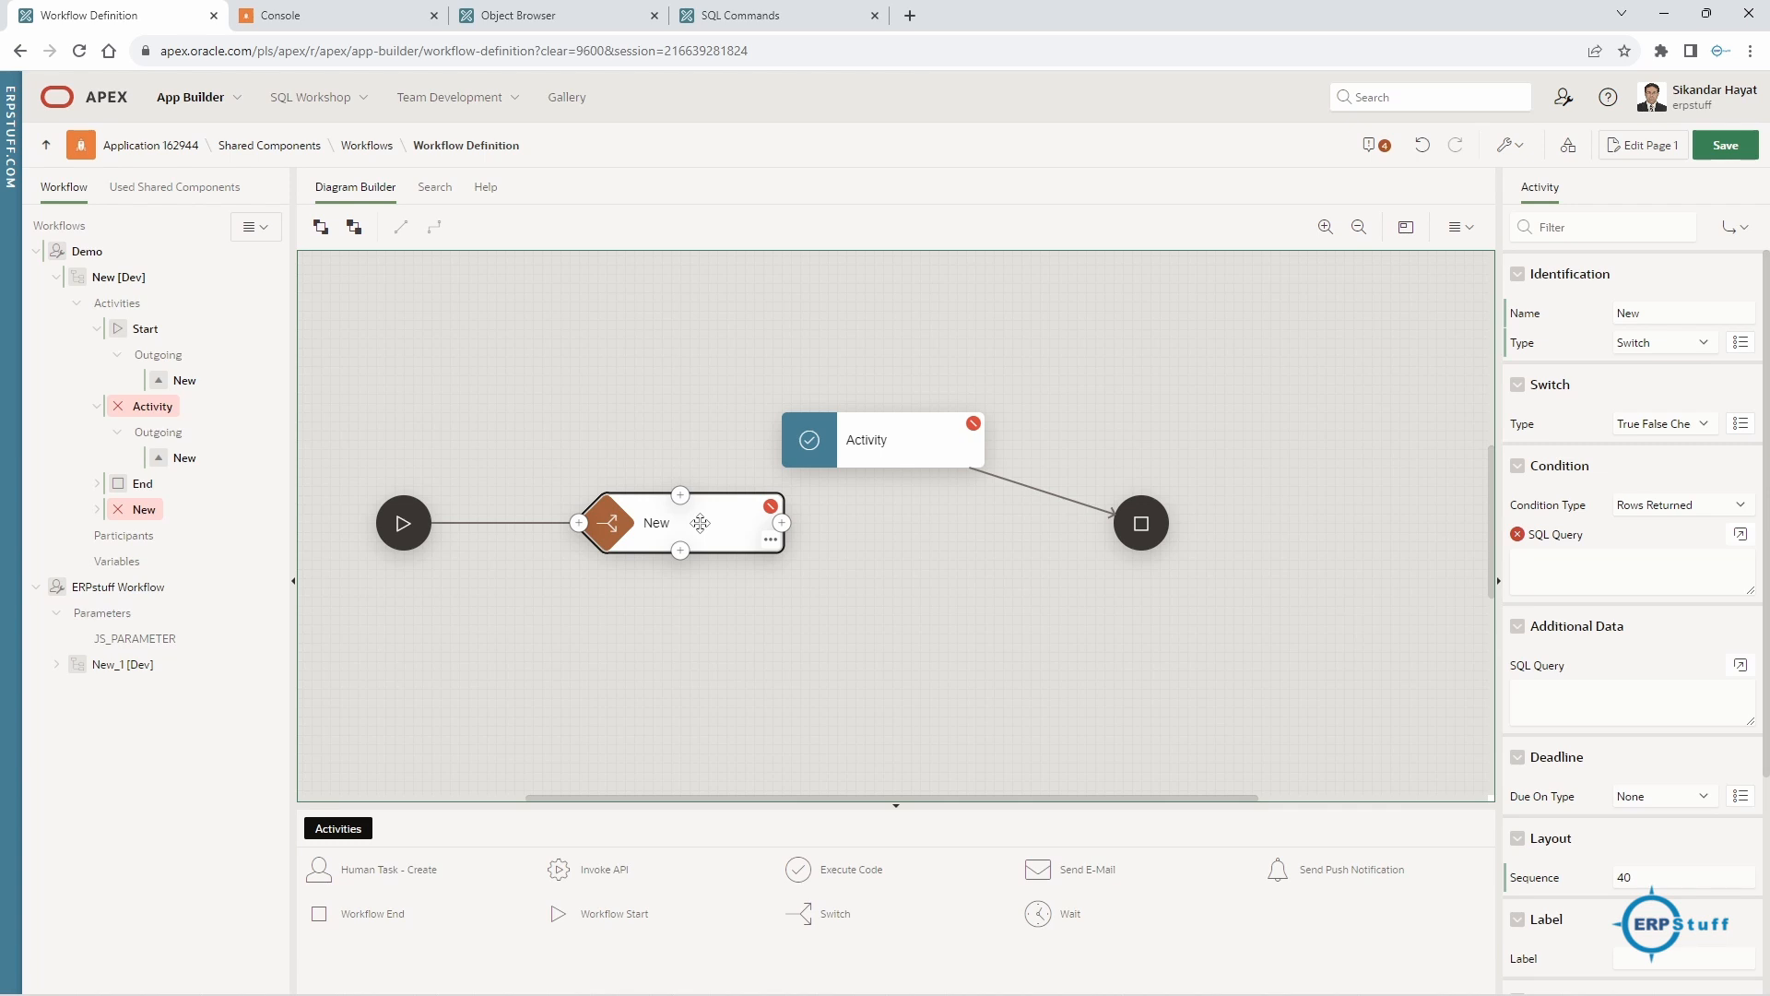
# - Configure the New switch as a True False Check with an Expression condition of 1=2 in PL/SQL
pyautogui.moveTo(1497, 461); pyautogui.dragTo(1348, 457)
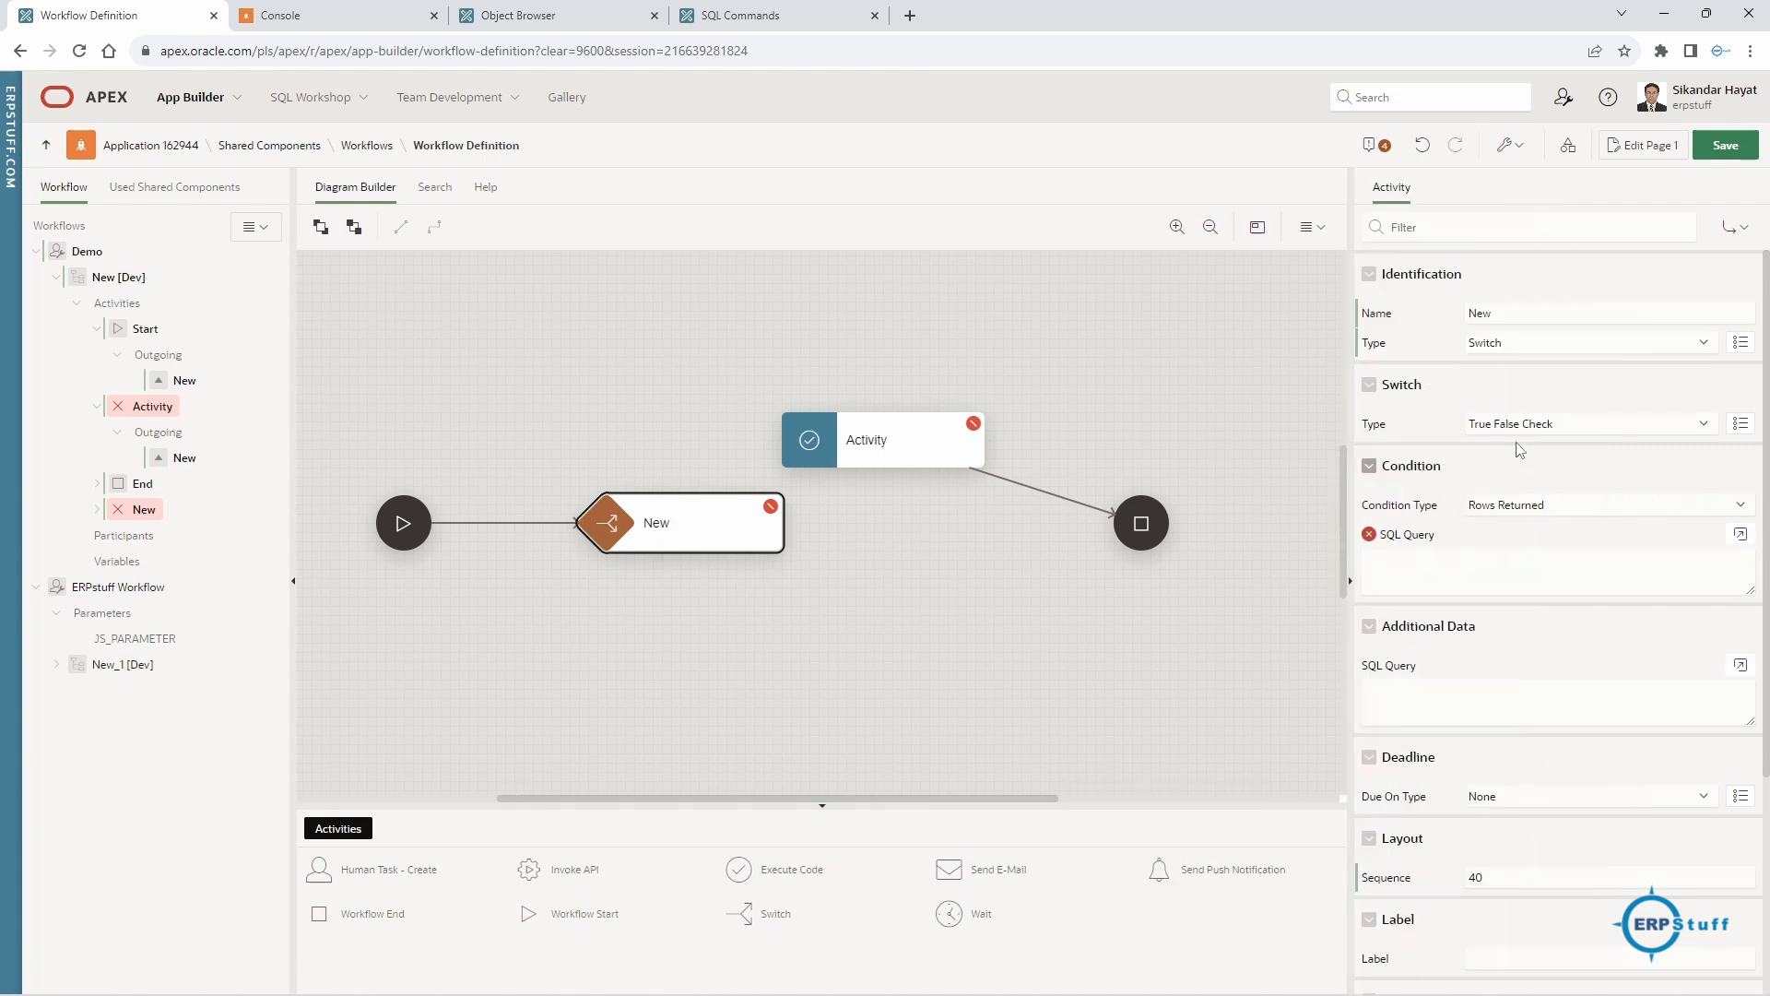
pyautogui.click(1508, 349)
pyautogui.click(1533, 353)
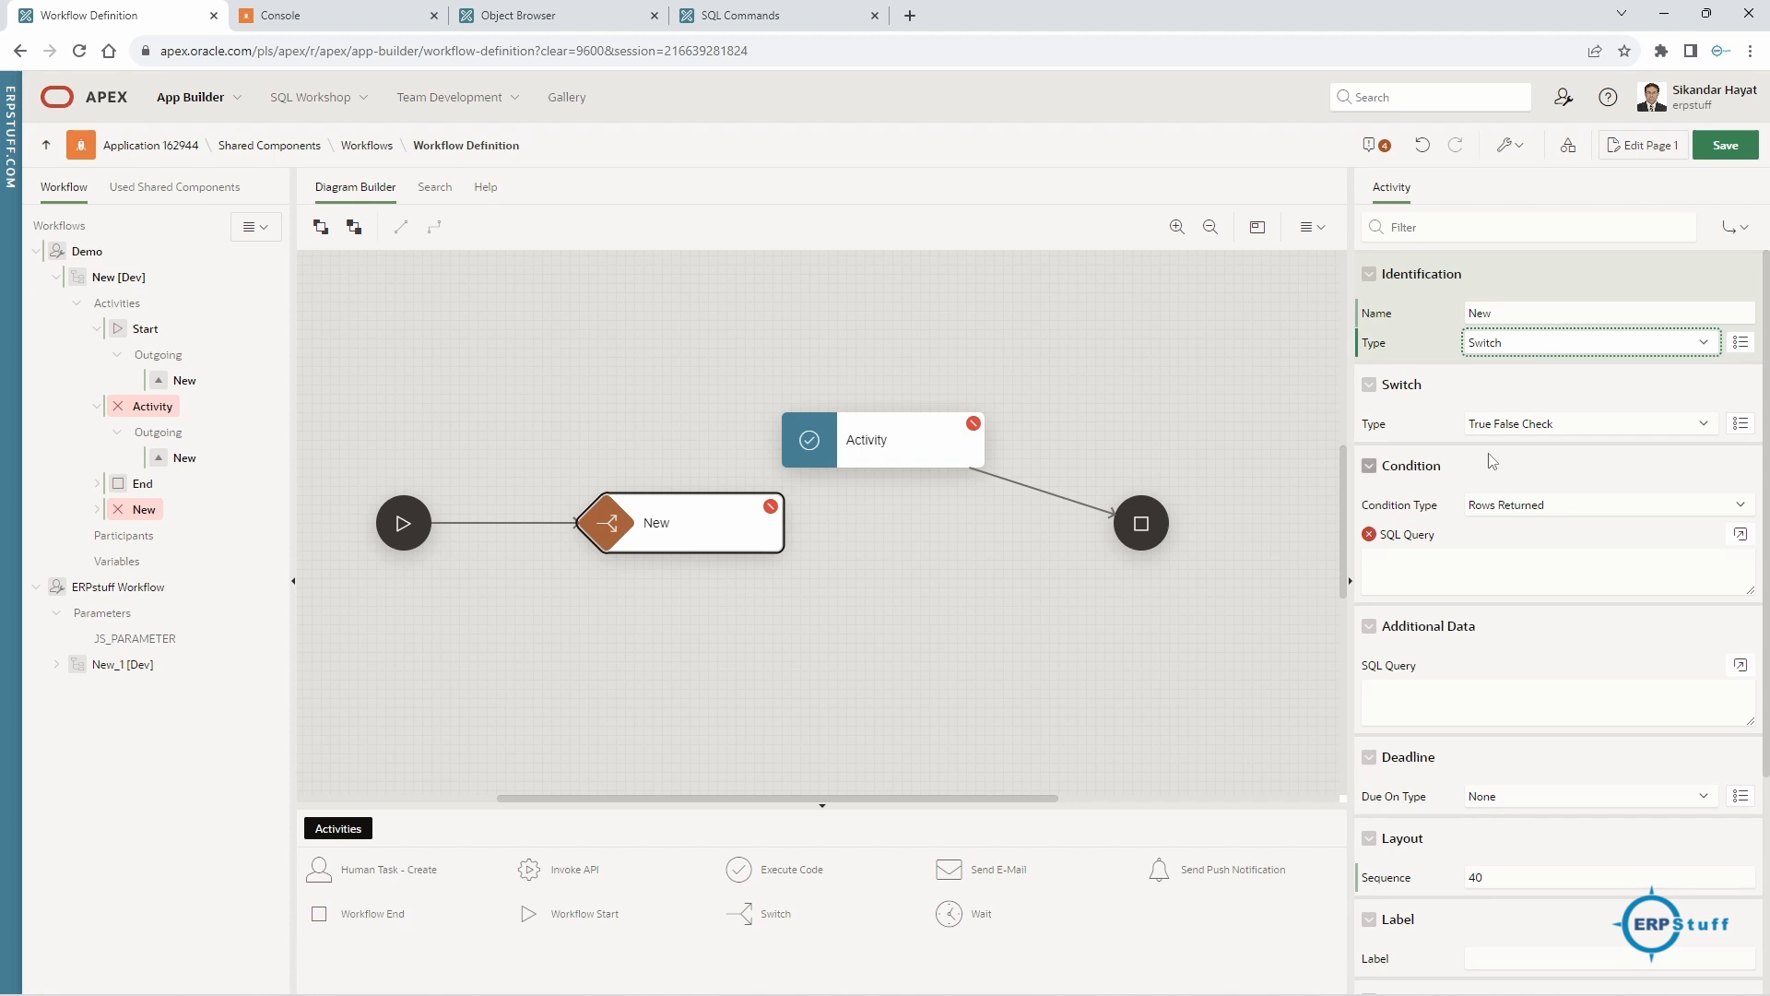
pyautogui.click(1547, 425)
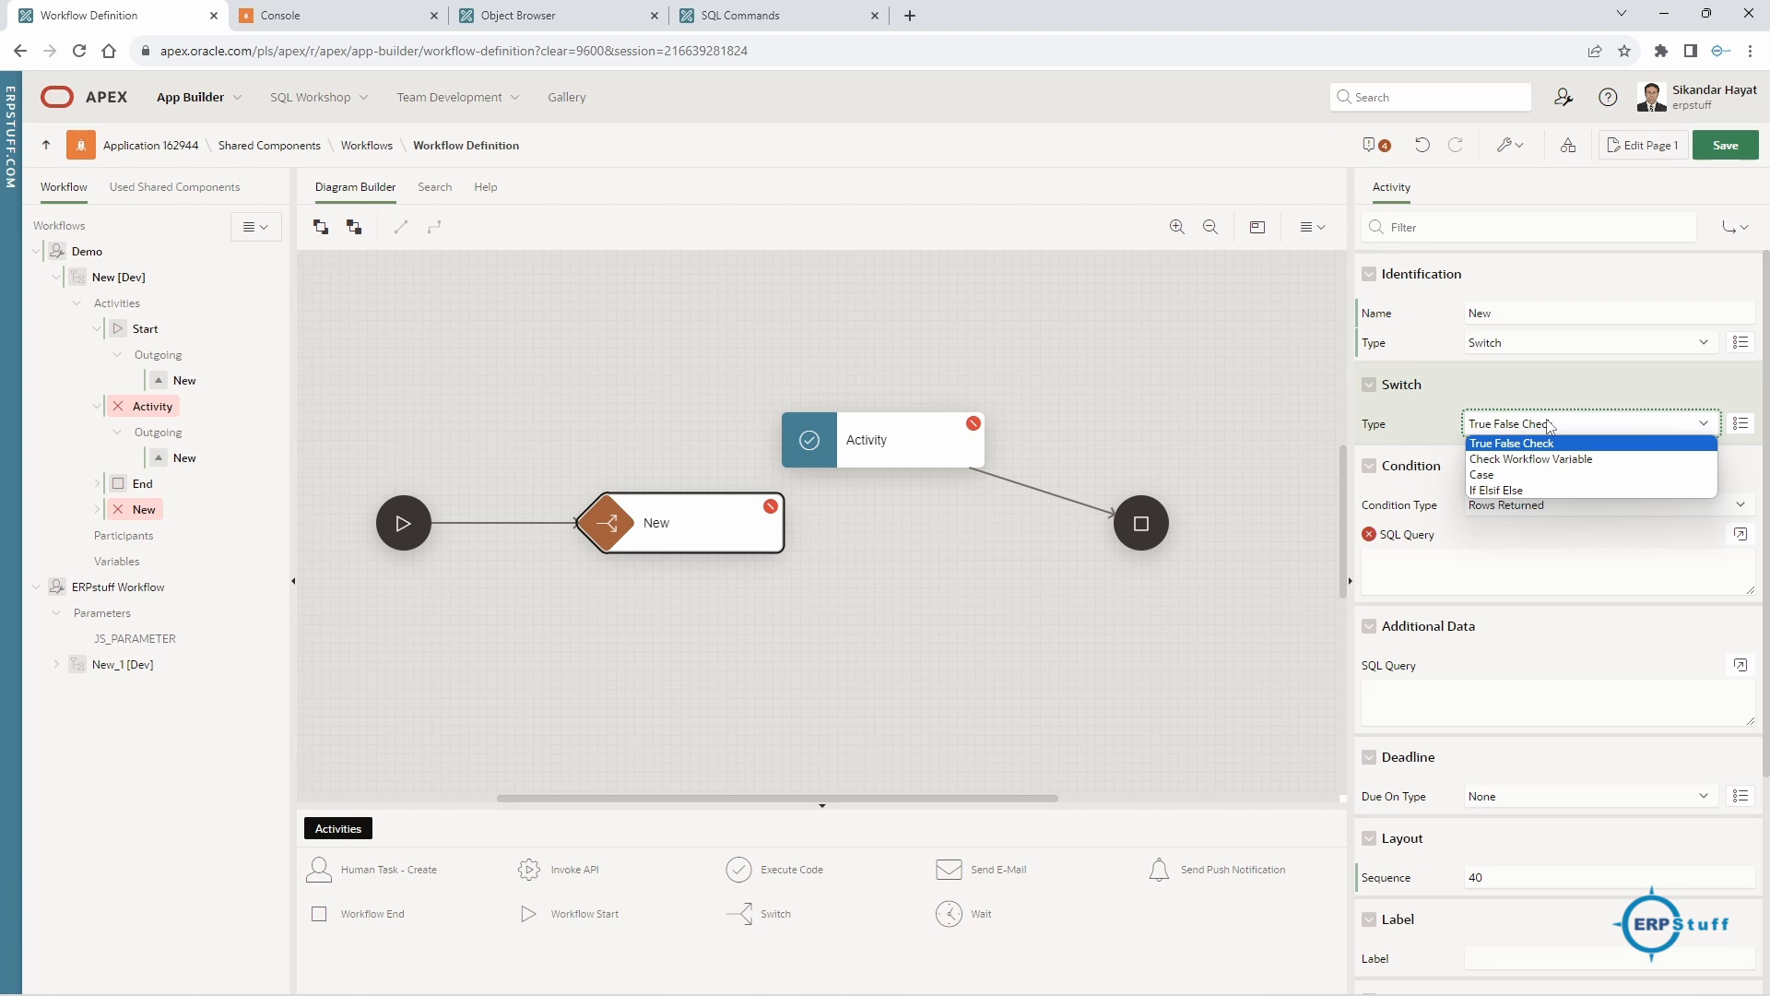
pyautogui.click(1549, 426)
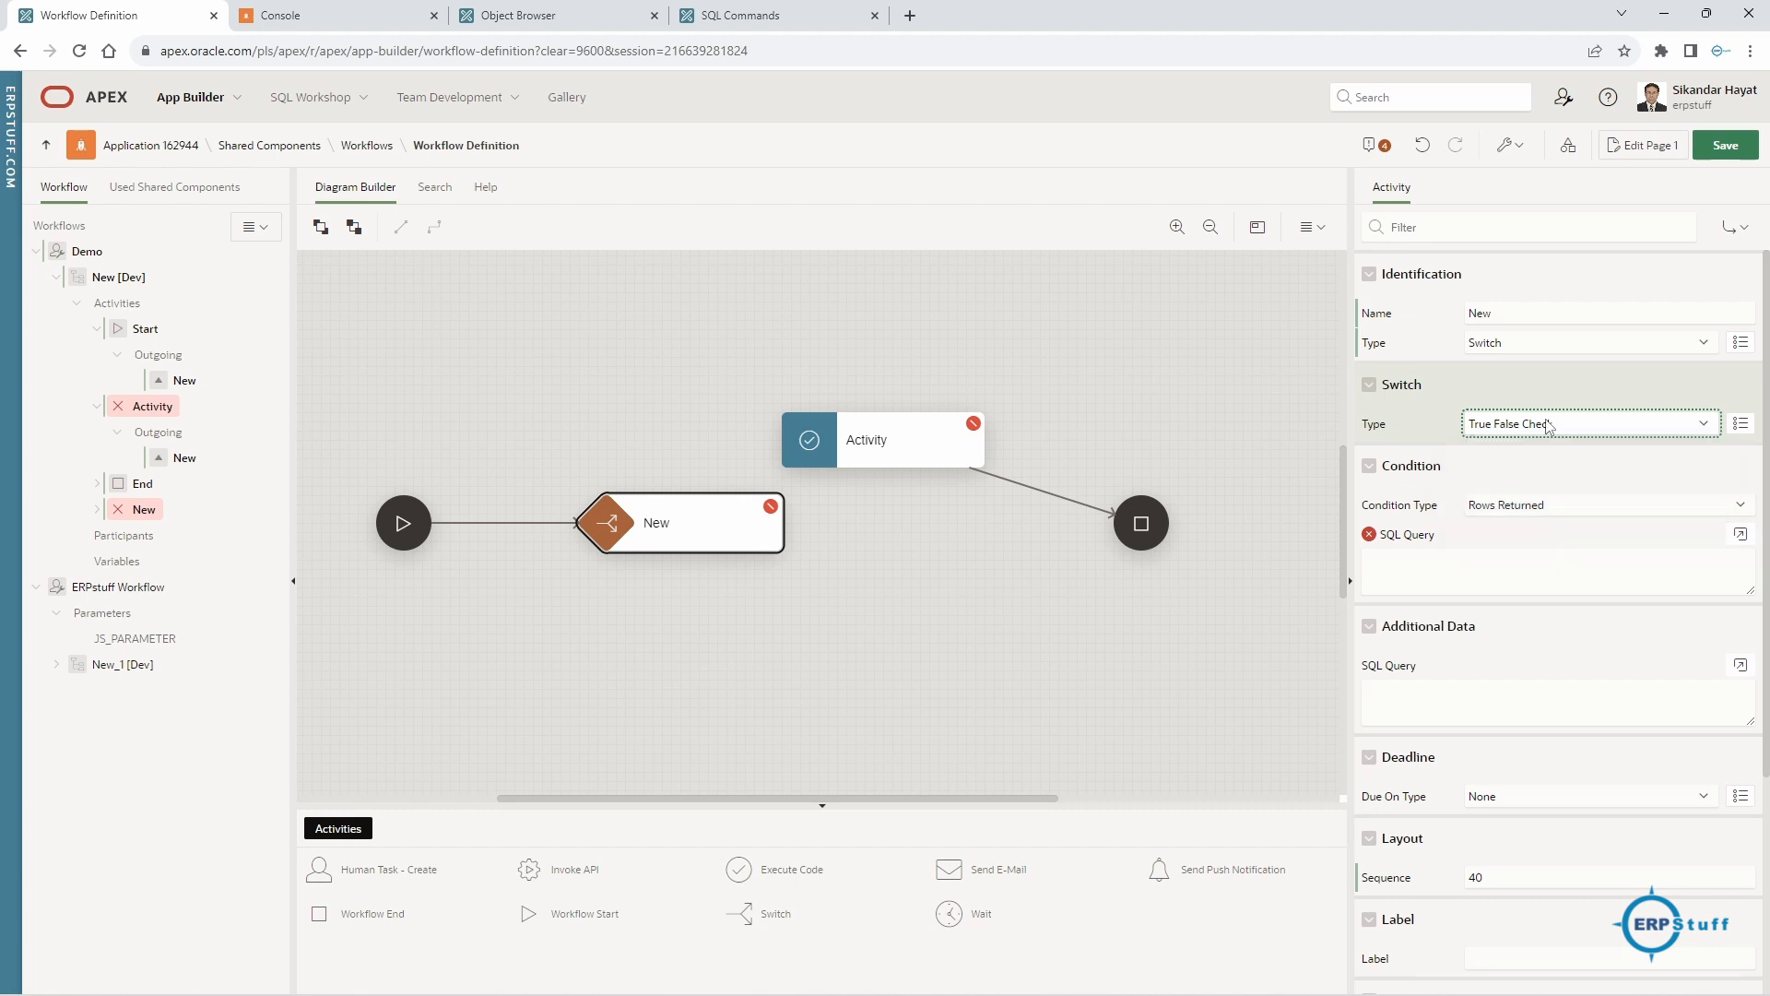
pyautogui.click(1530, 507)
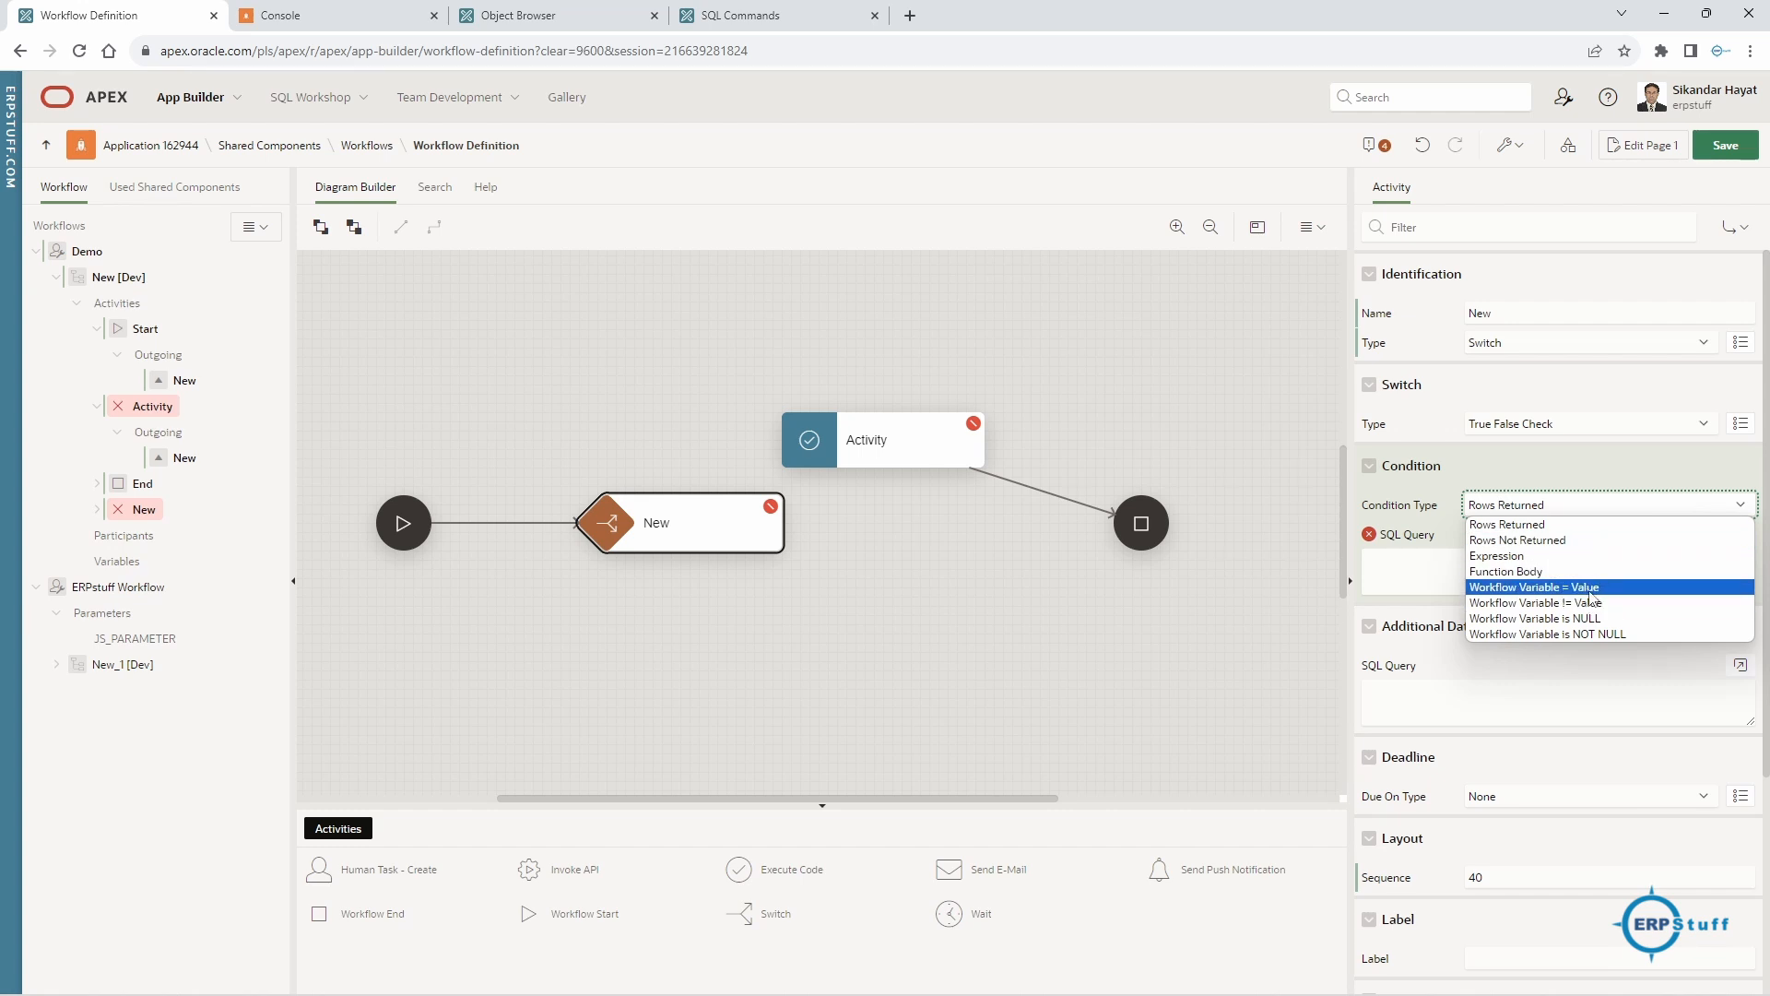
pyautogui.click(1552, 565)
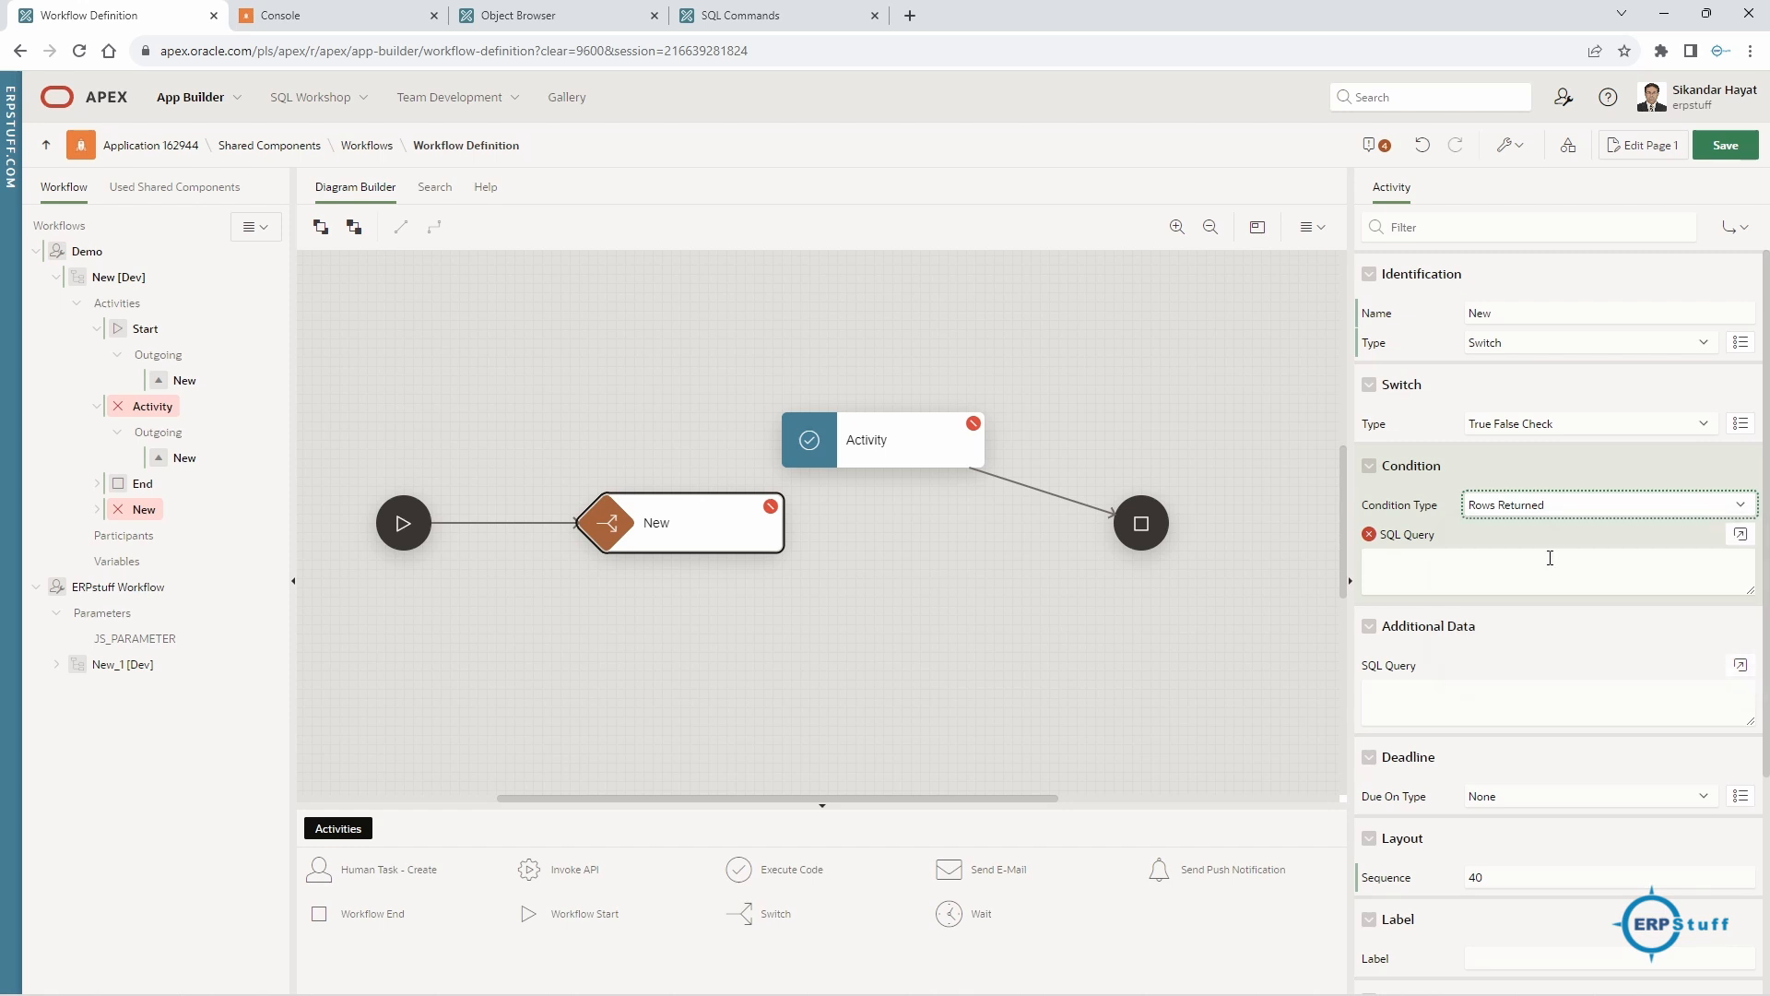
pyautogui.click(1518, 565)
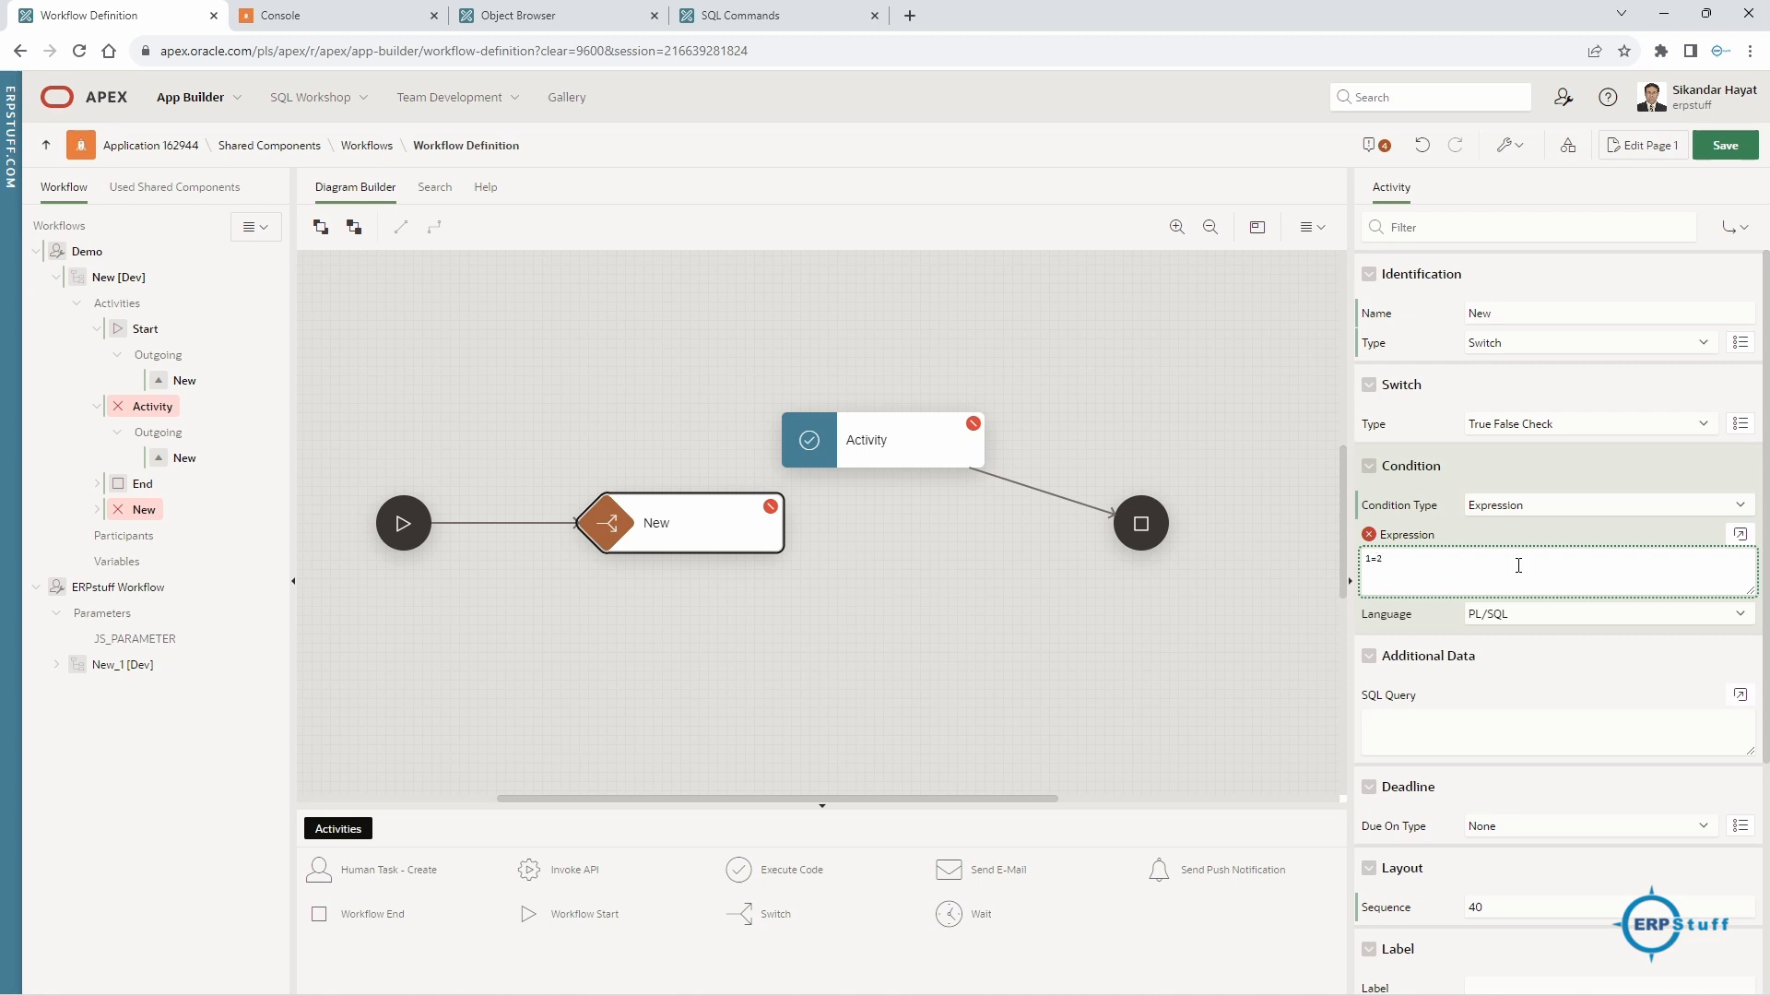
pyautogui.click(1444, 728)
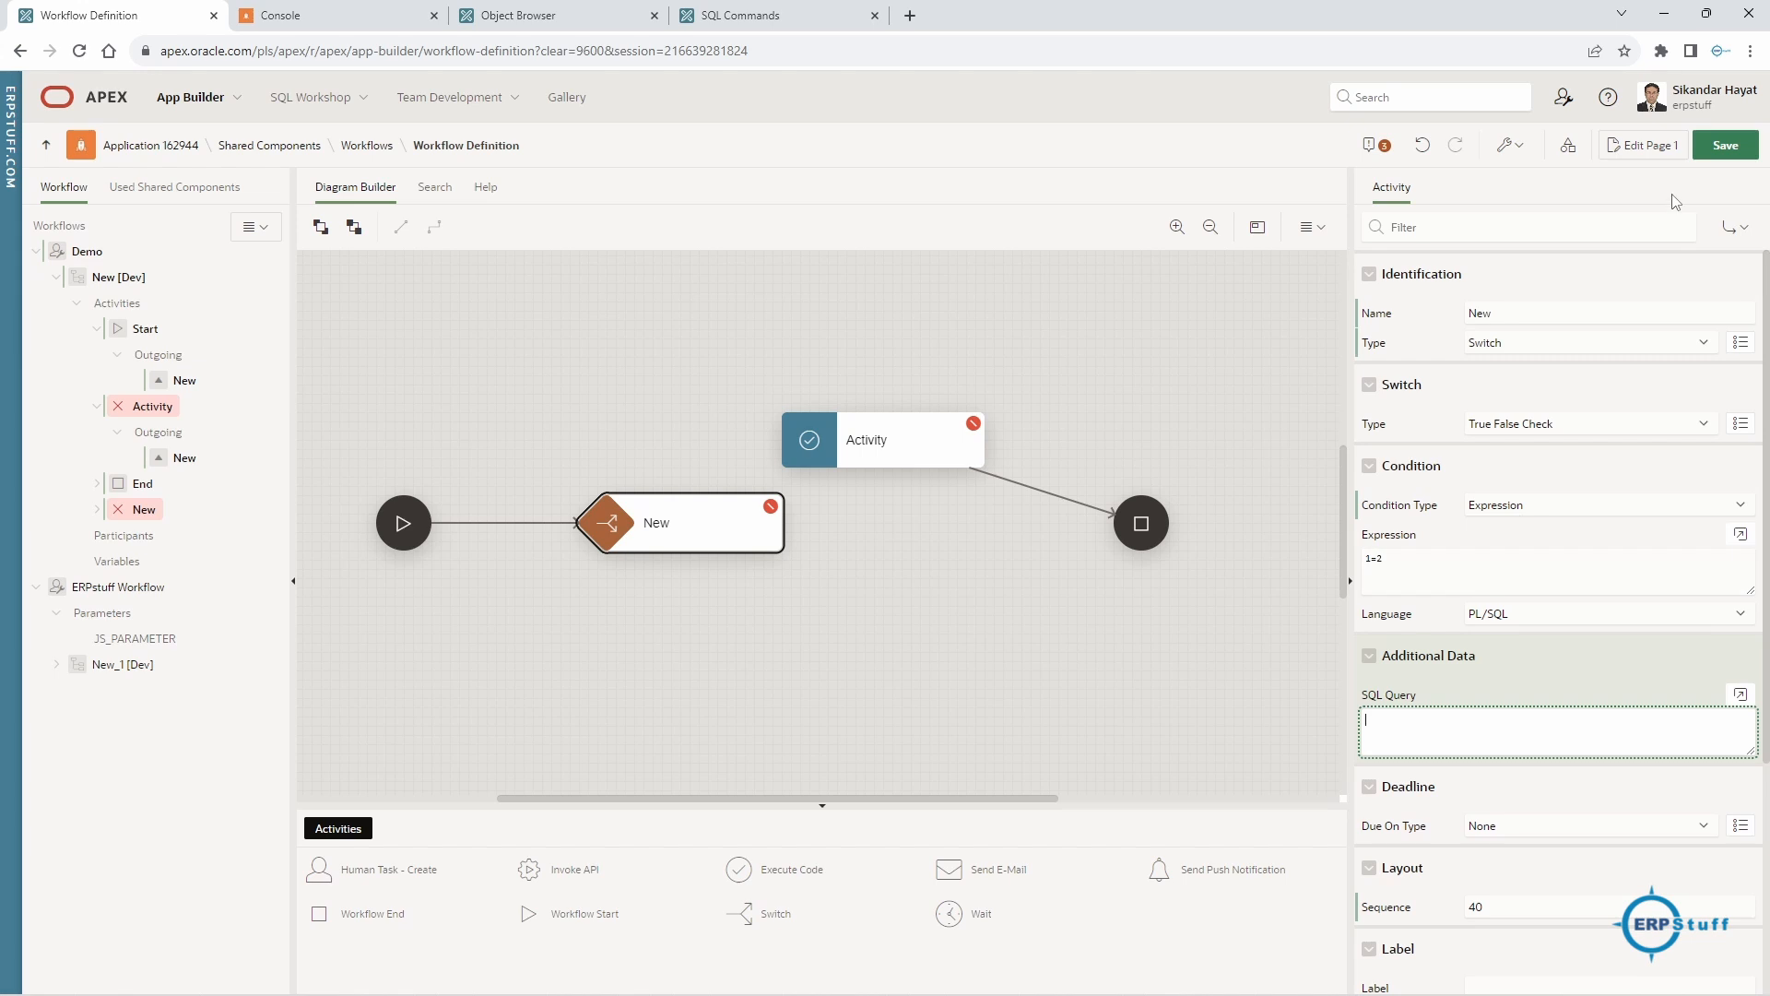
# - Move Activity slightly up and away from the switch, duplicate it, and place the copy below, level with the original
pyautogui.moveTo(876, 443); pyautogui.dragTo(921, 414)
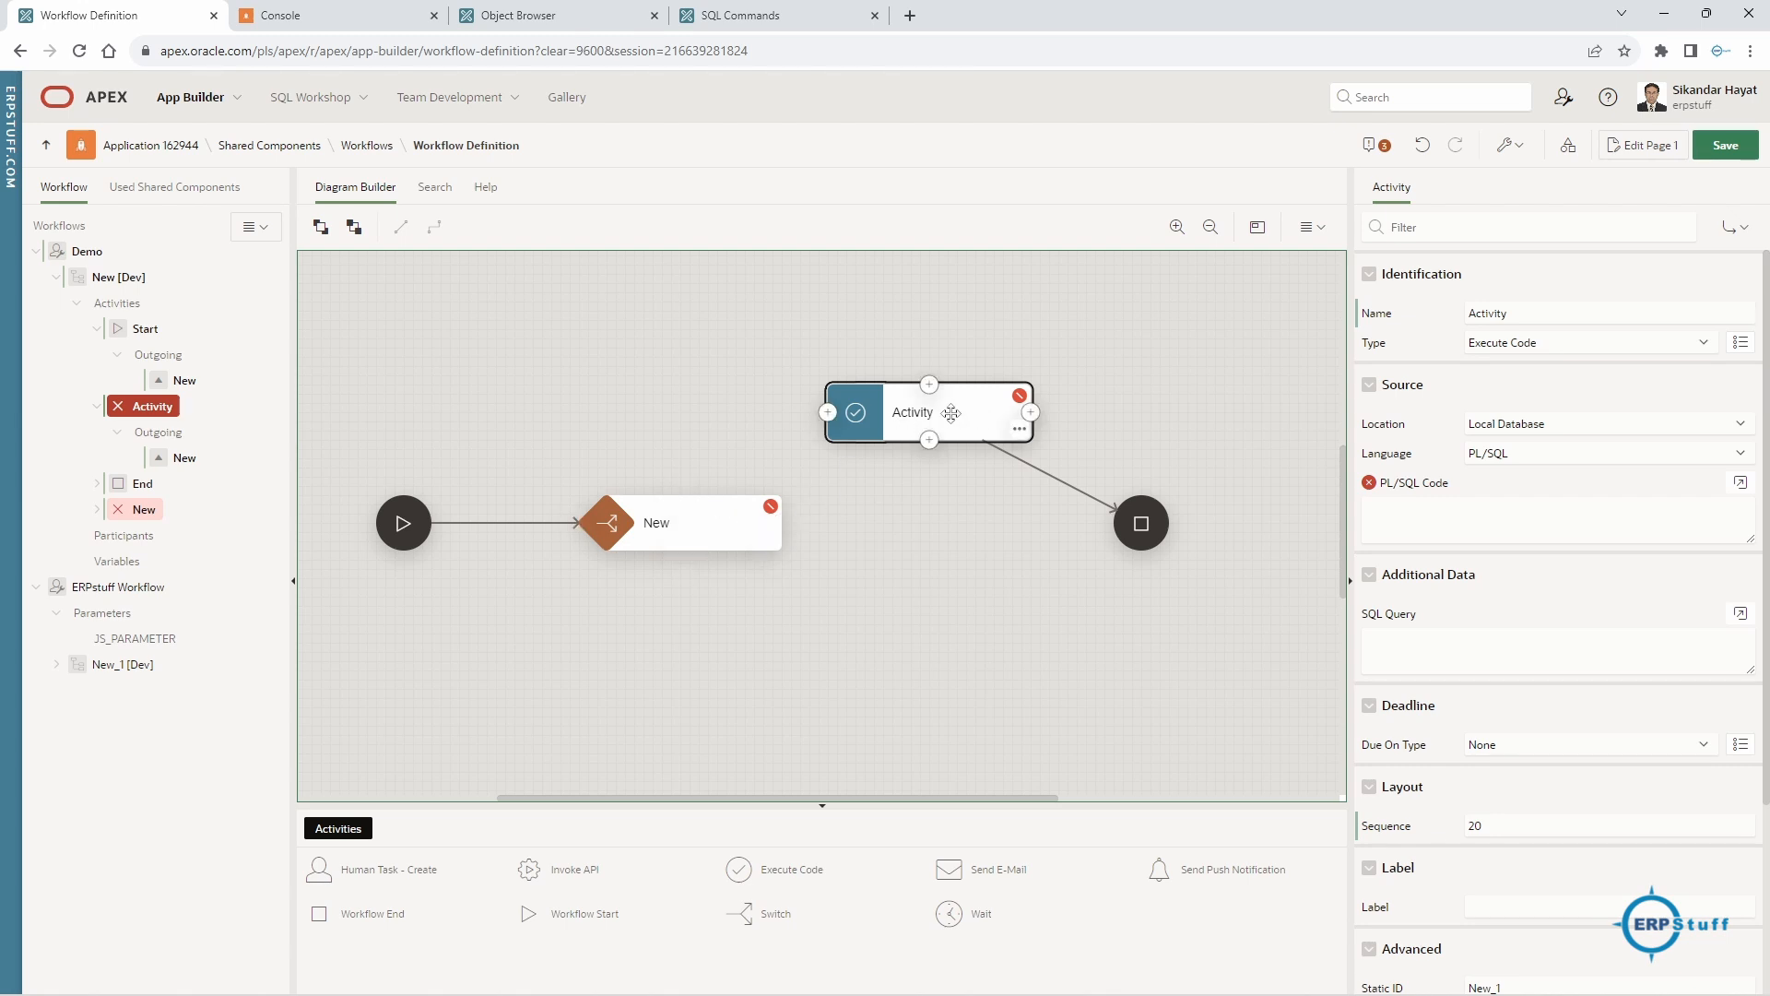
pyautogui.rightClick(1017, 439)
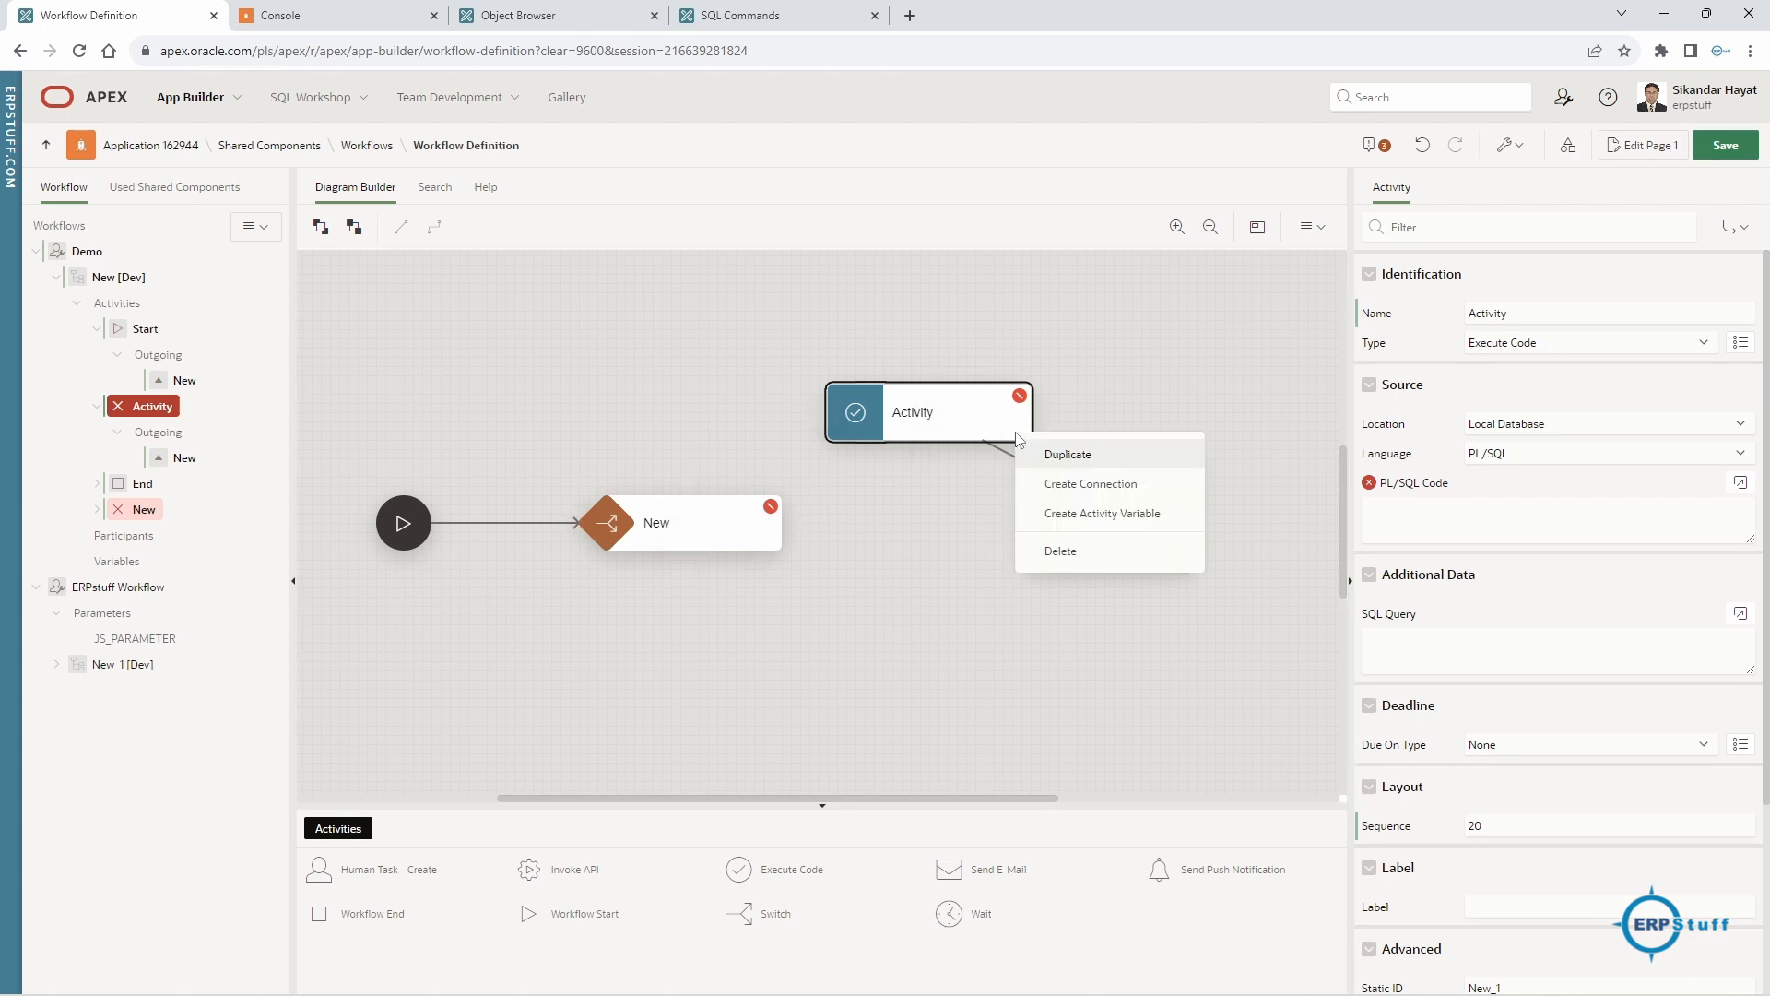
pyautogui.click(1060, 459)
pyautogui.moveTo(975, 427); pyautogui.dragTo(965, 645)
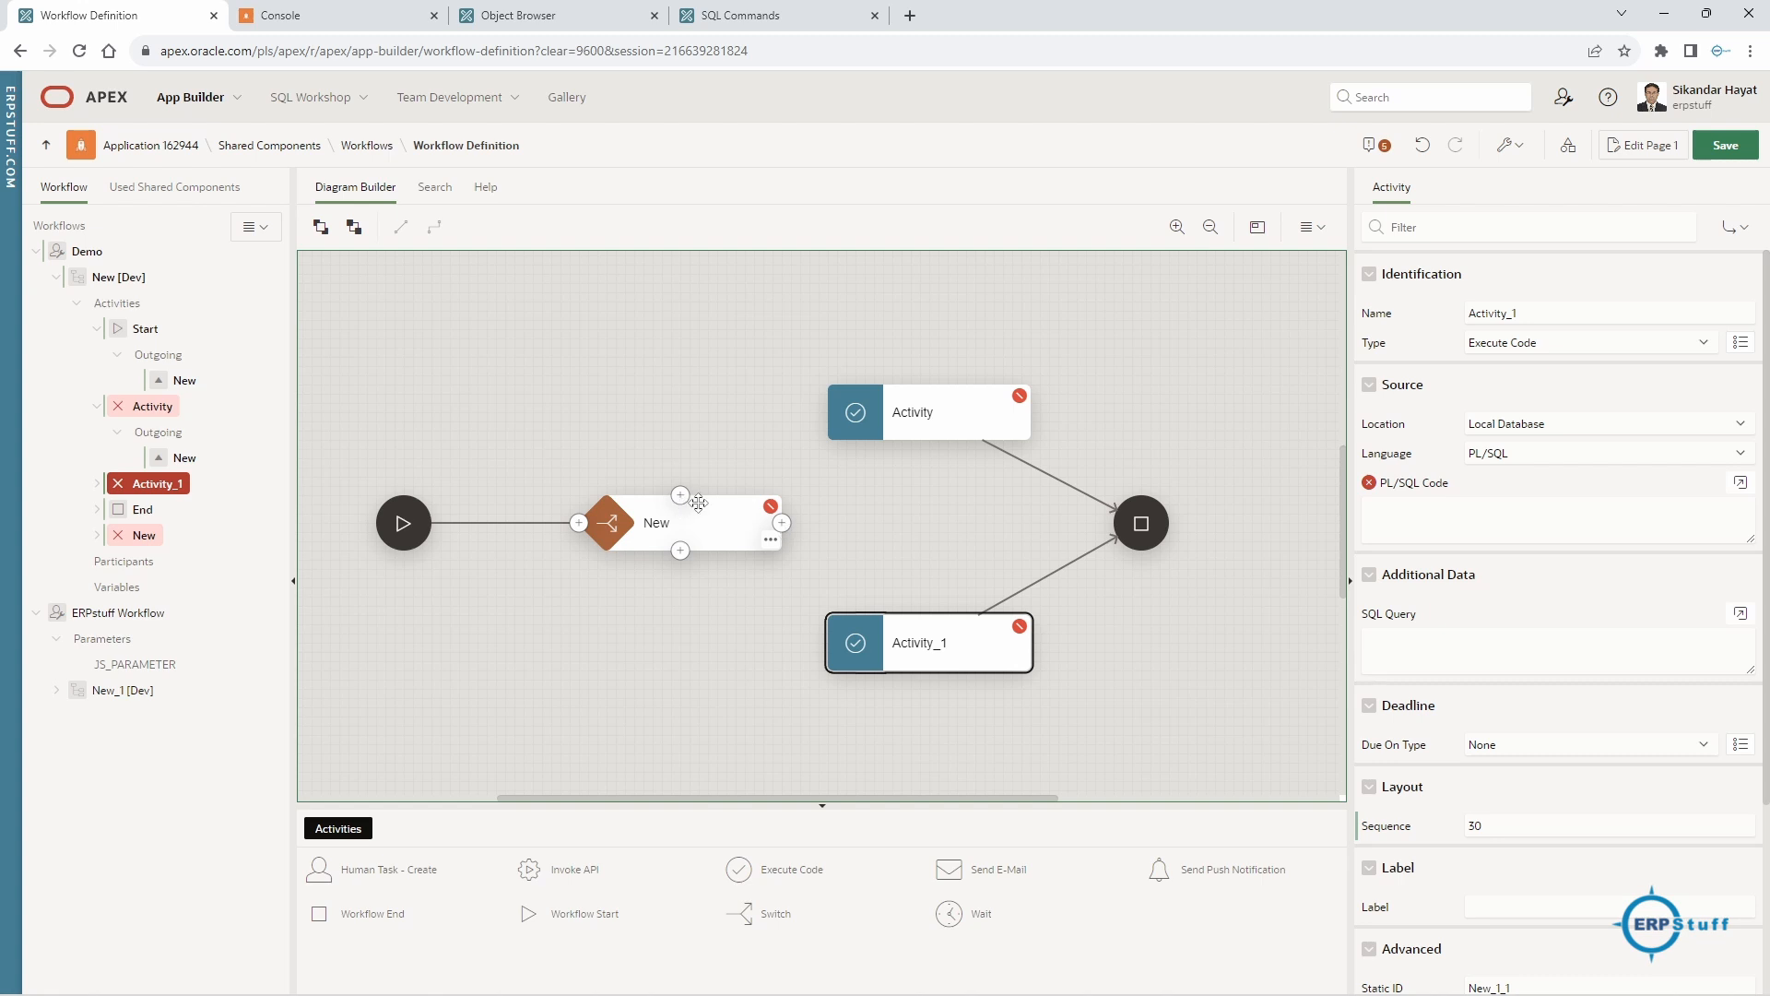
# - Create two outgoing connections from the New switch, one to Activity and one to Activity_1
pyautogui.click(783, 523)
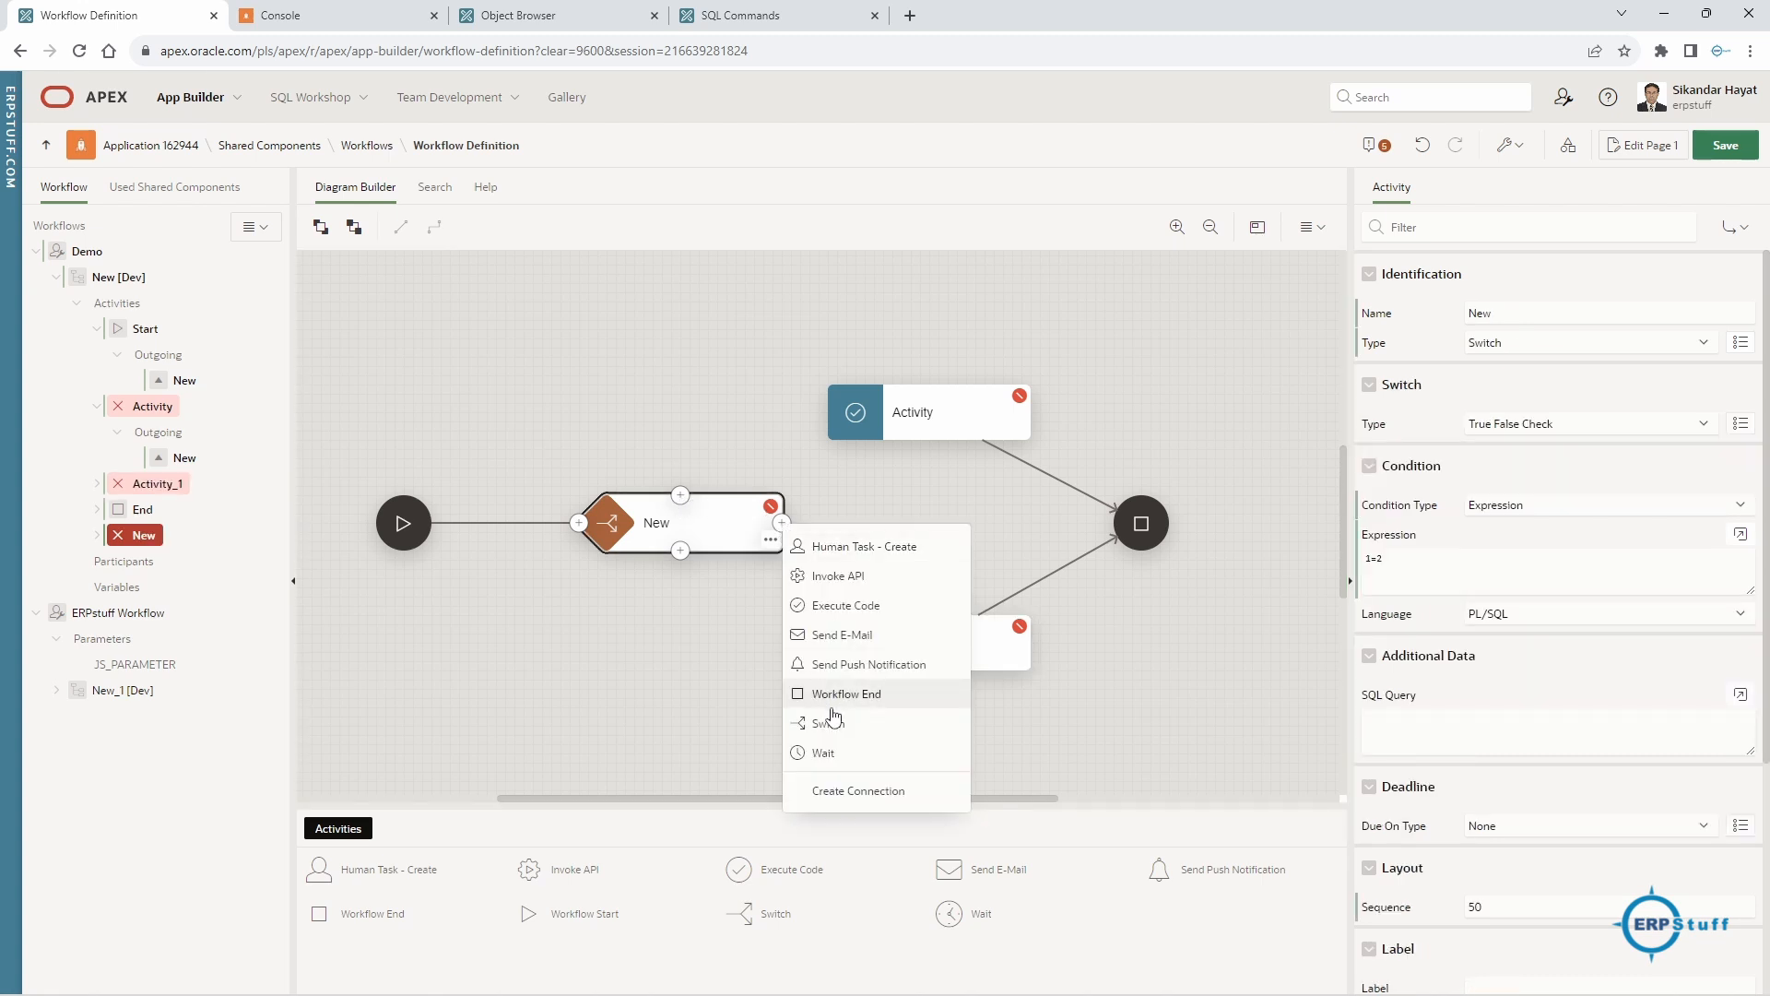
pyautogui.click(834, 788)
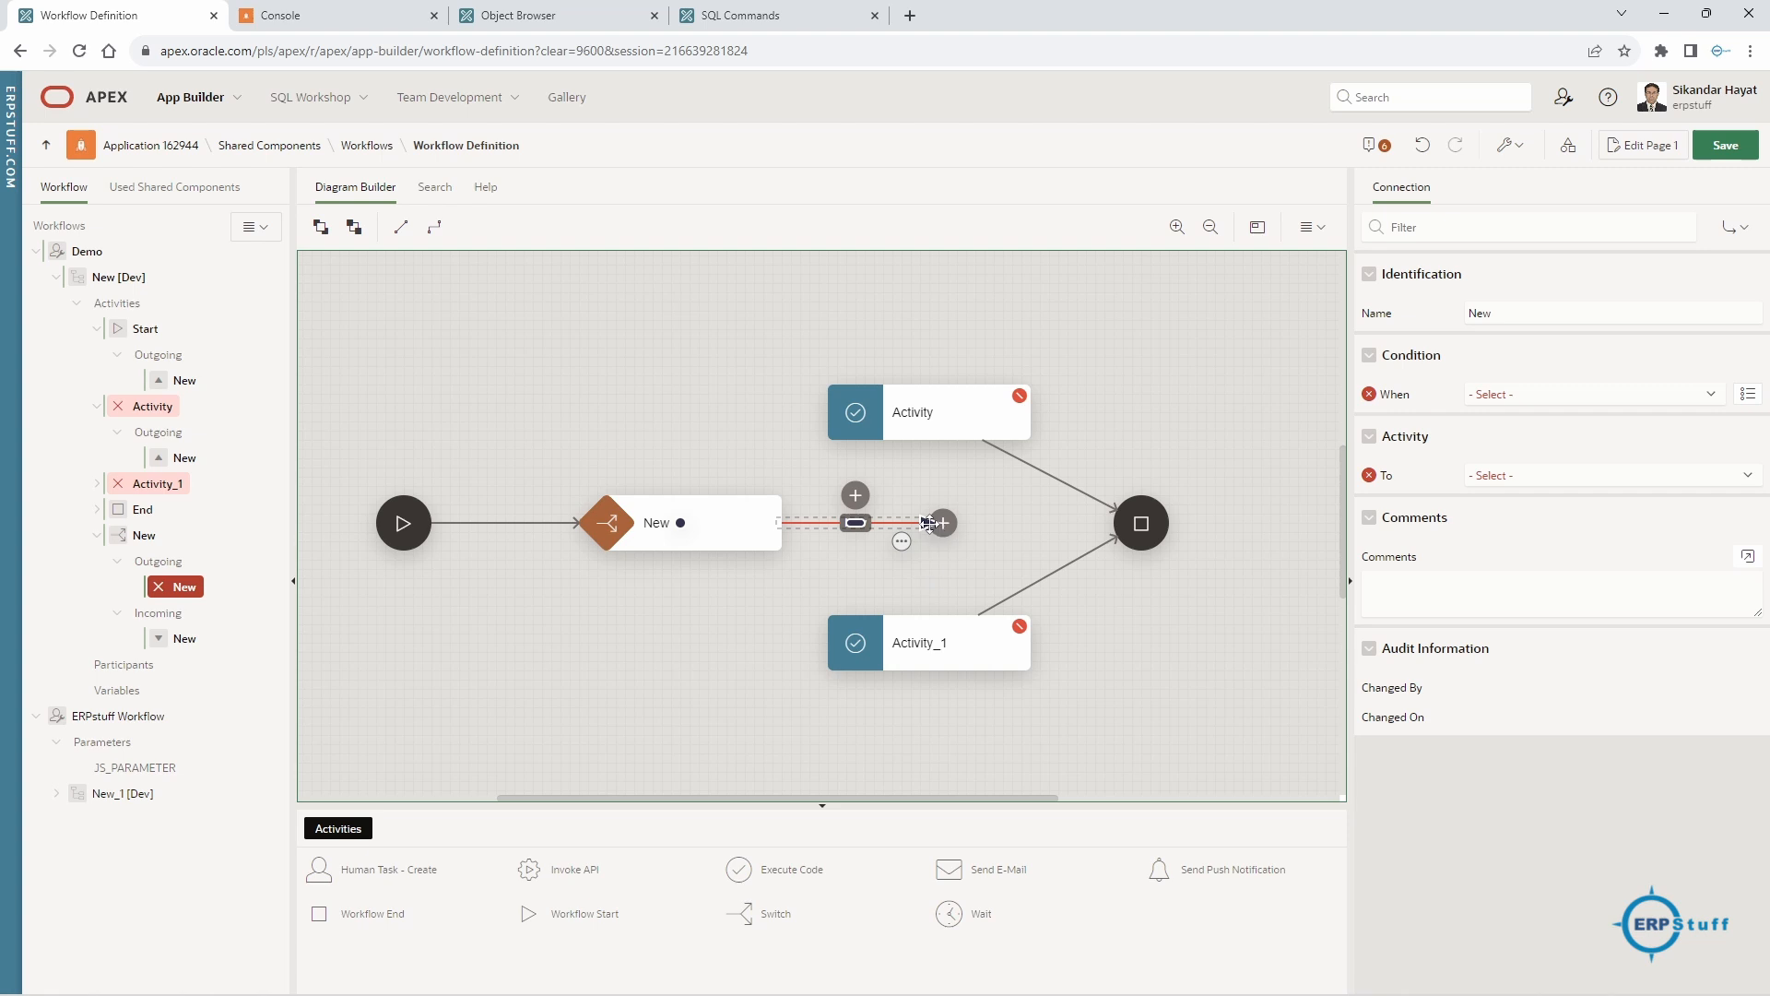
pyautogui.moveTo(940, 524); pyautogui.dragTo(832, 422)
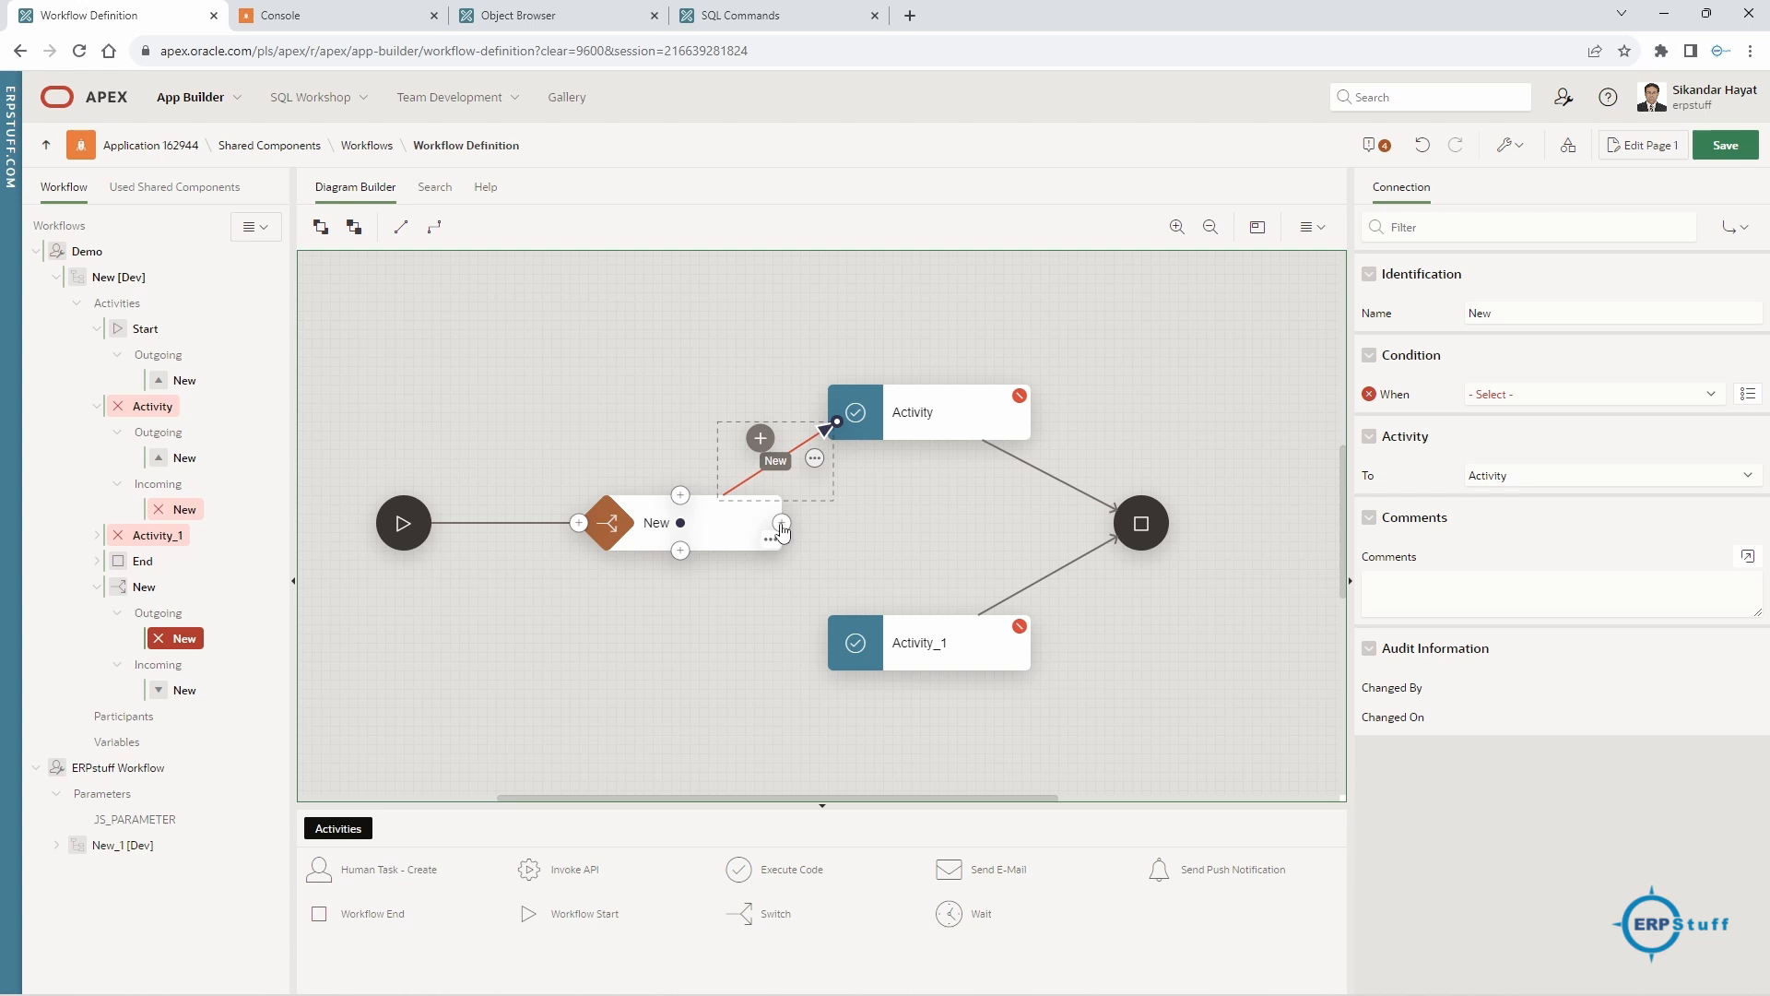
pyautogui.click(771, 538)
pyautogui.click(839, 790)
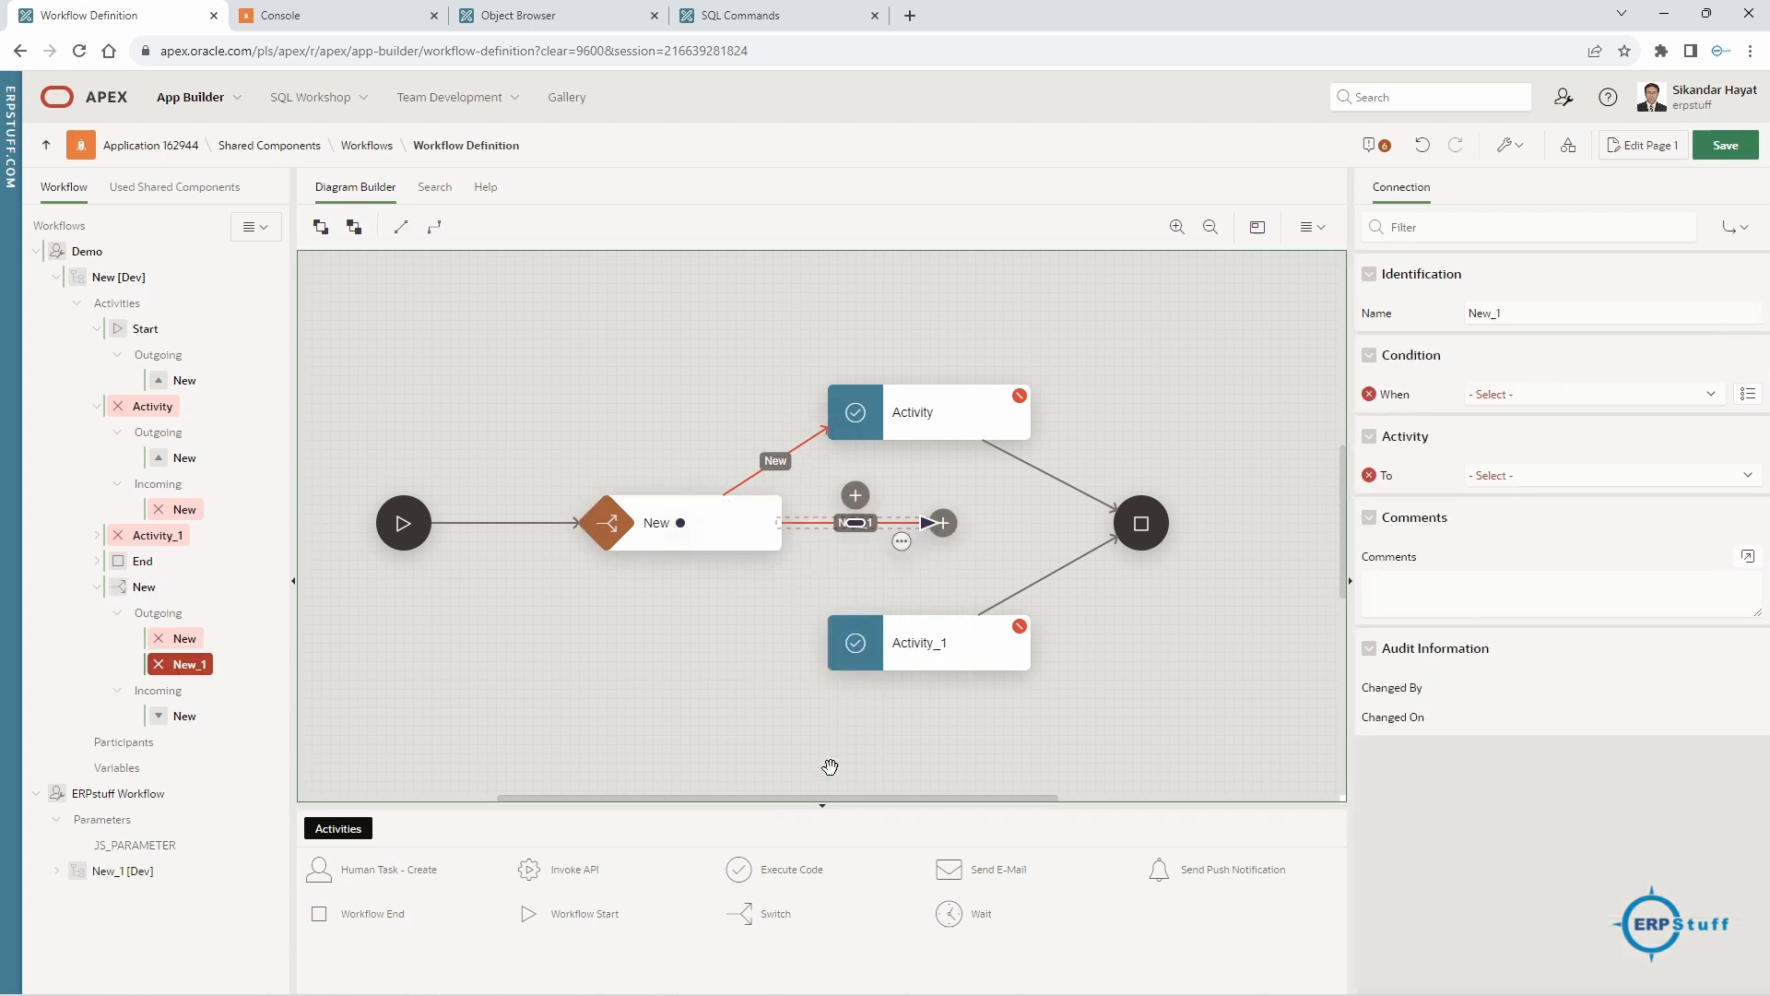
pyautogui.moveTo(926, 524); pyautogui.dragTo(848, 656)
pyautogui.click(798, 682)
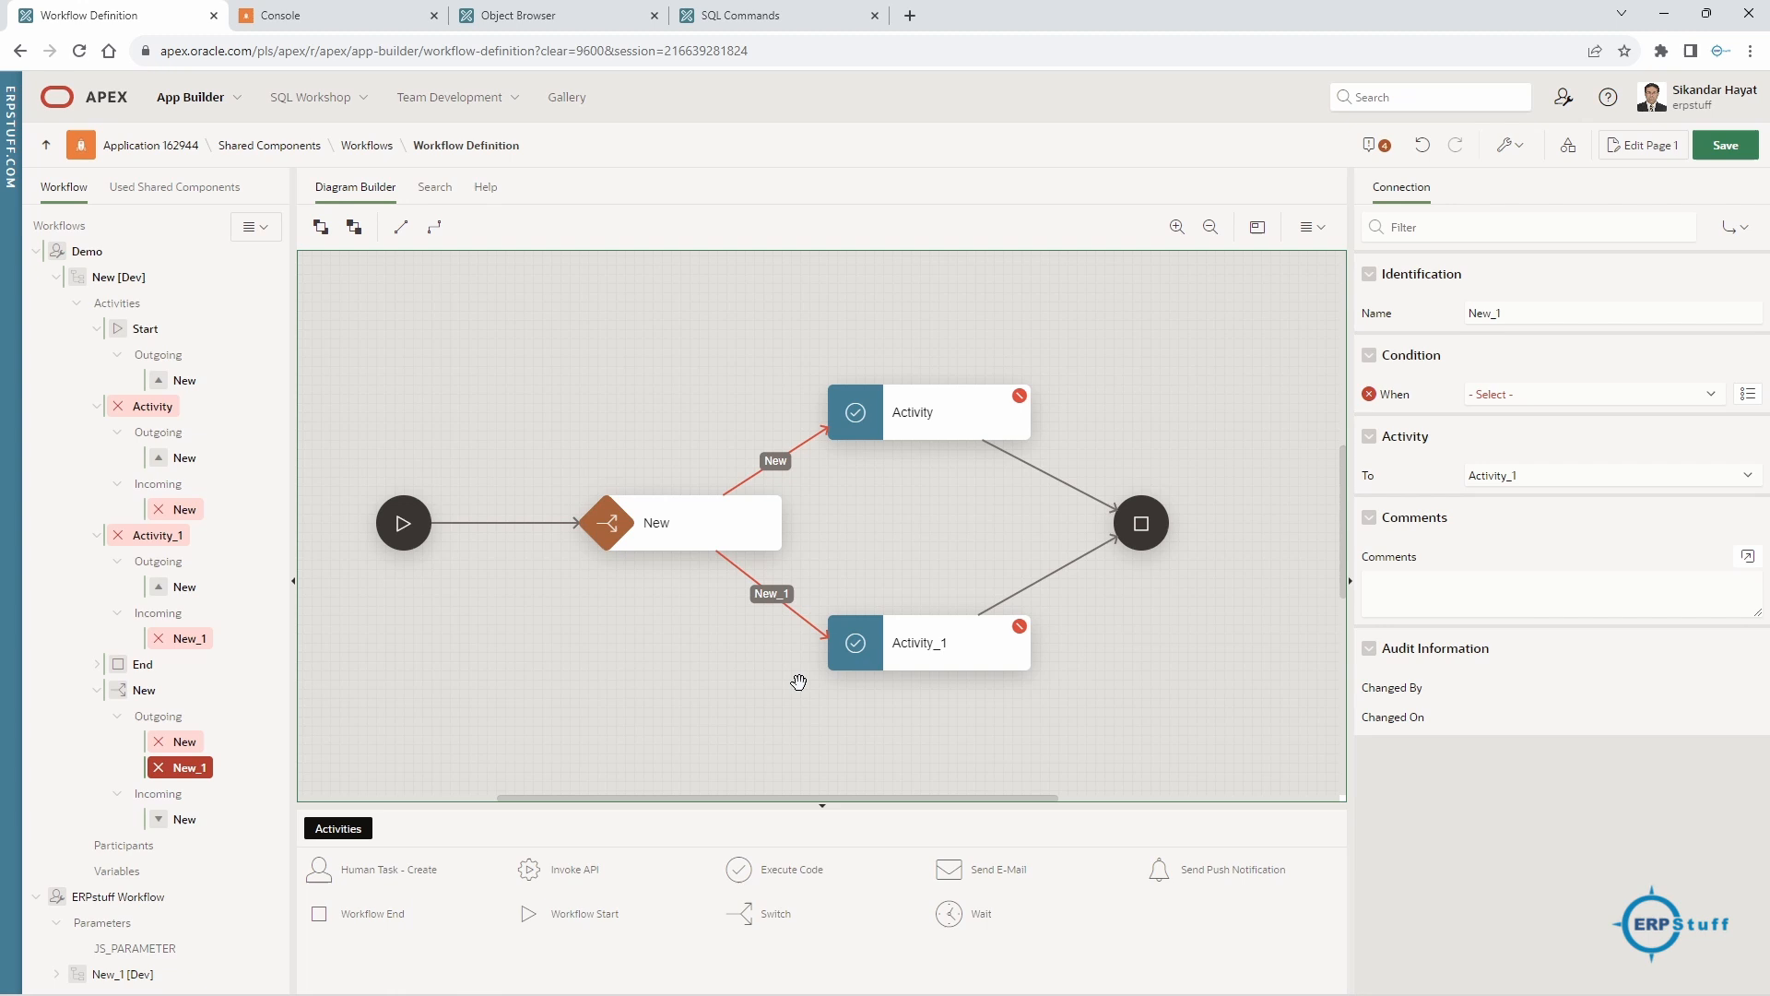
# - Set the condition of the switch's connection to Activity to True and that of its connection to Activity_1 to False
pyautogui.click(781, 458)
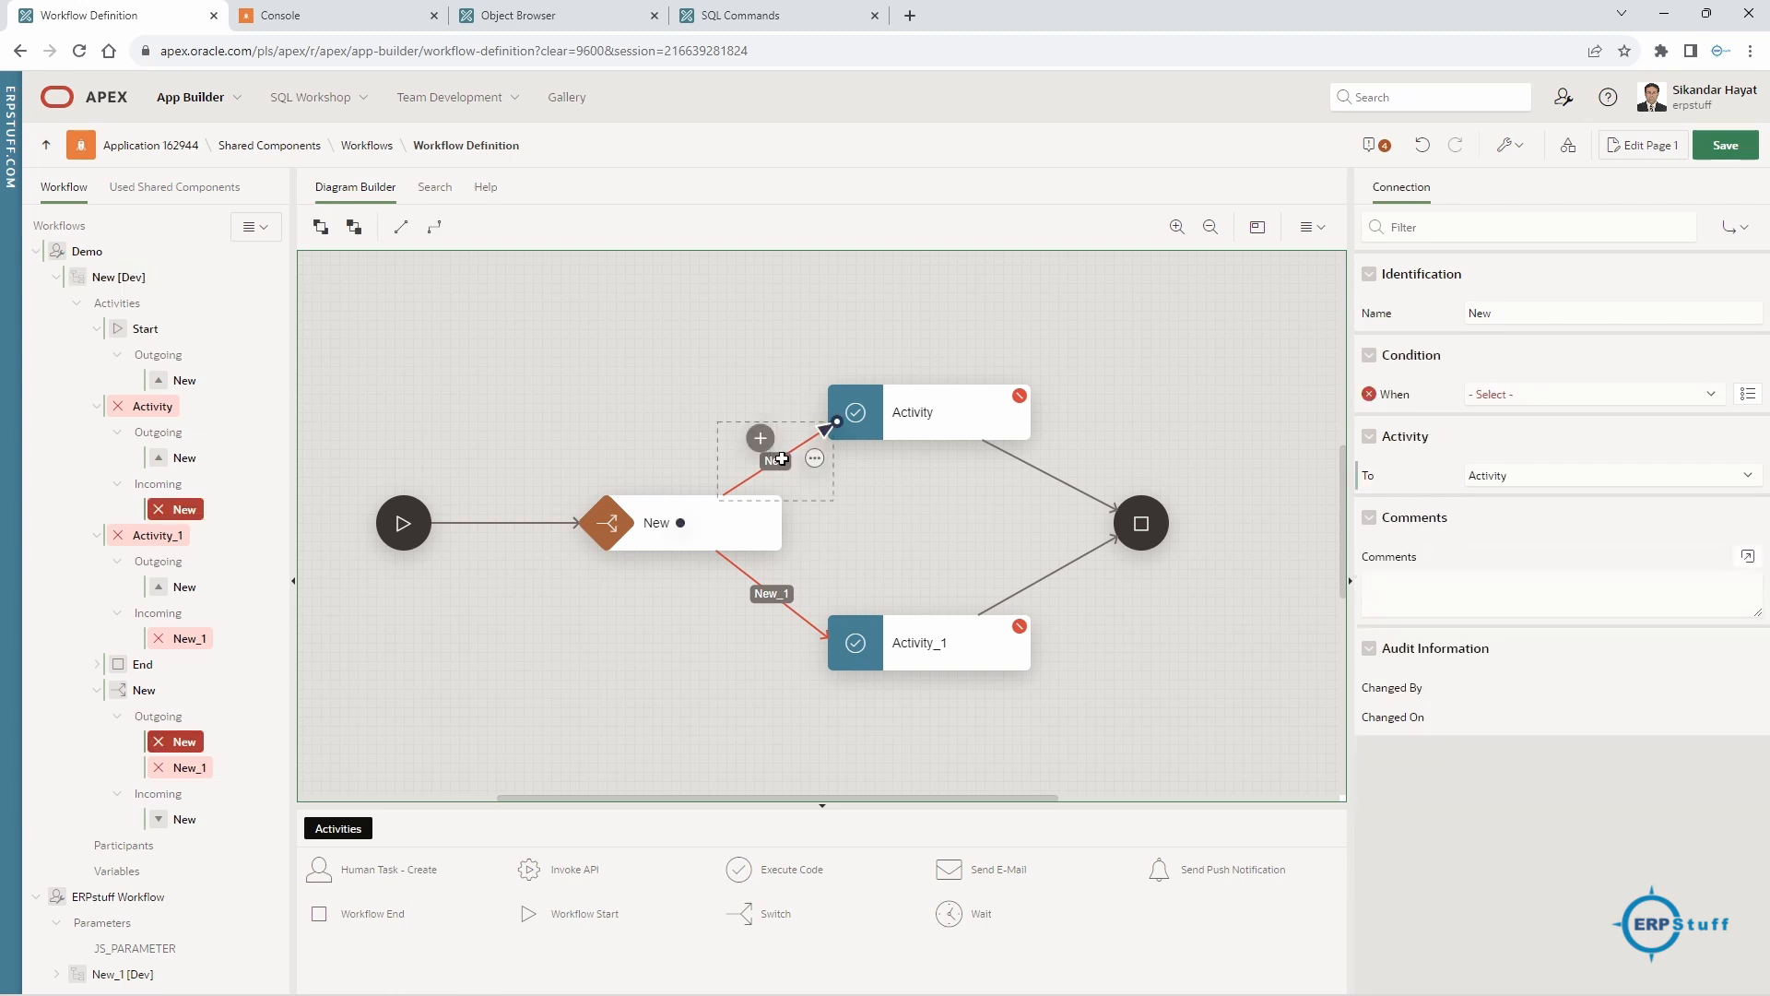
pyautogui.click(1528, 394)
pyautogui.click(1512, 430)
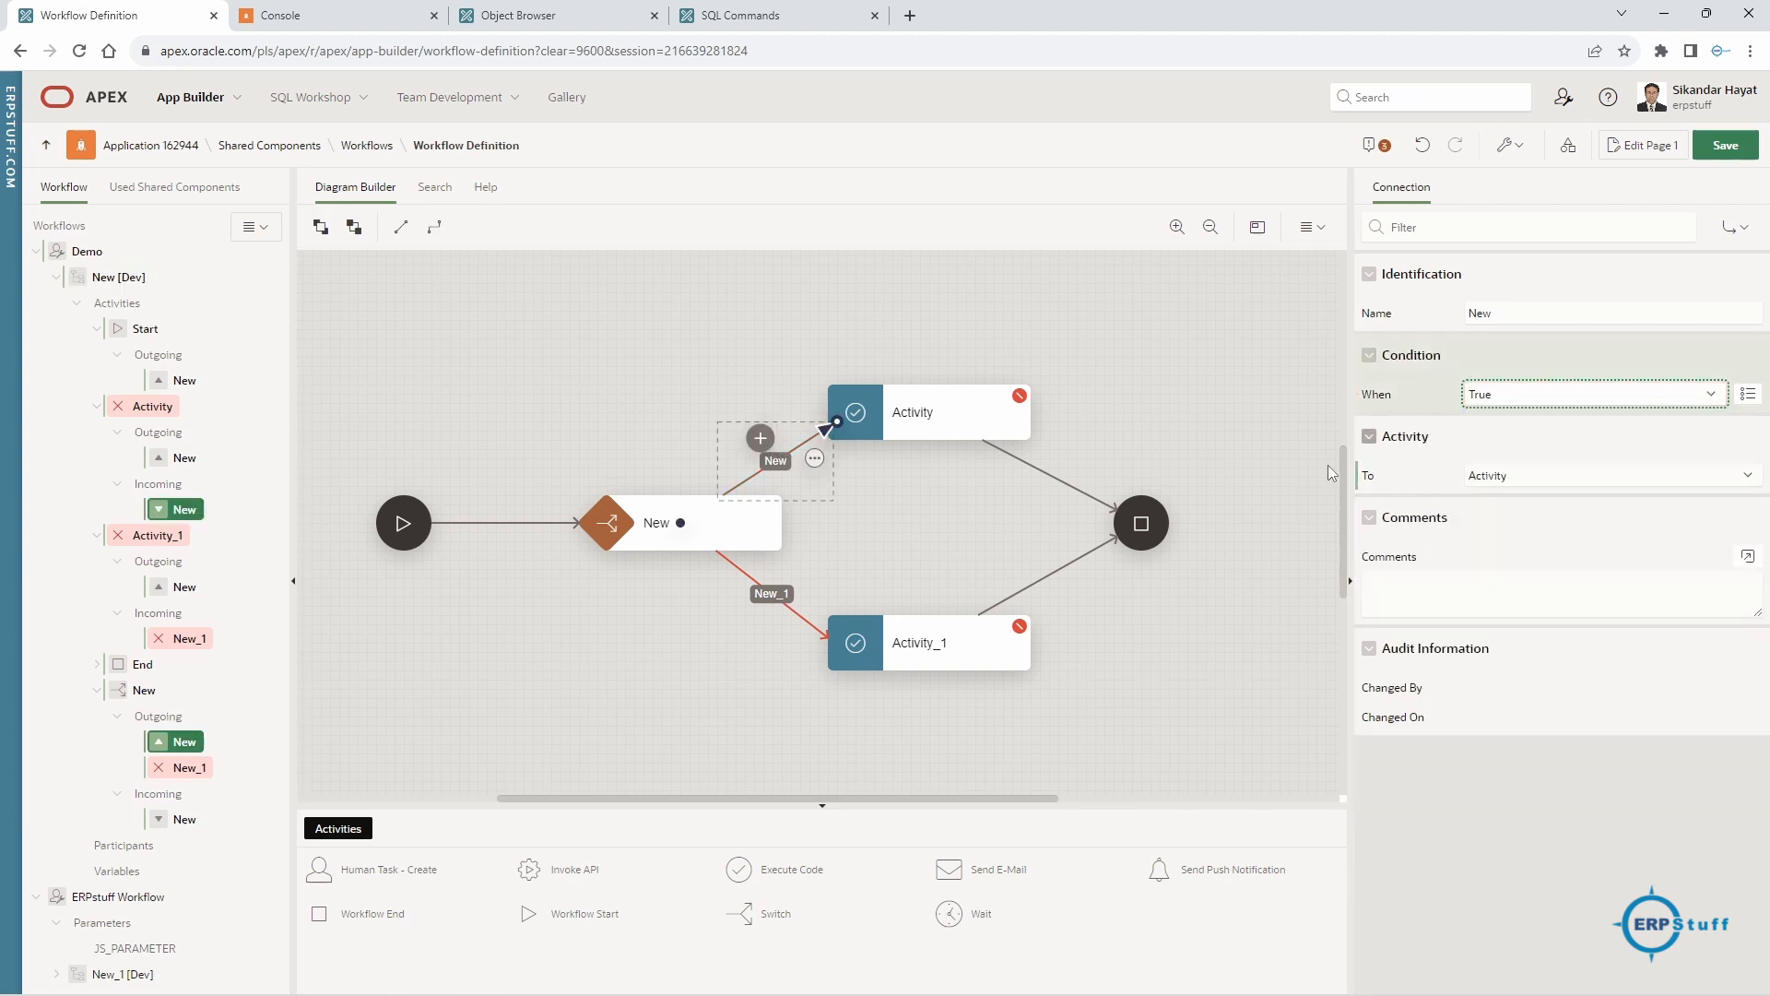
pyautogui.click(772, 592)
pyautogui.click(1502, 394)
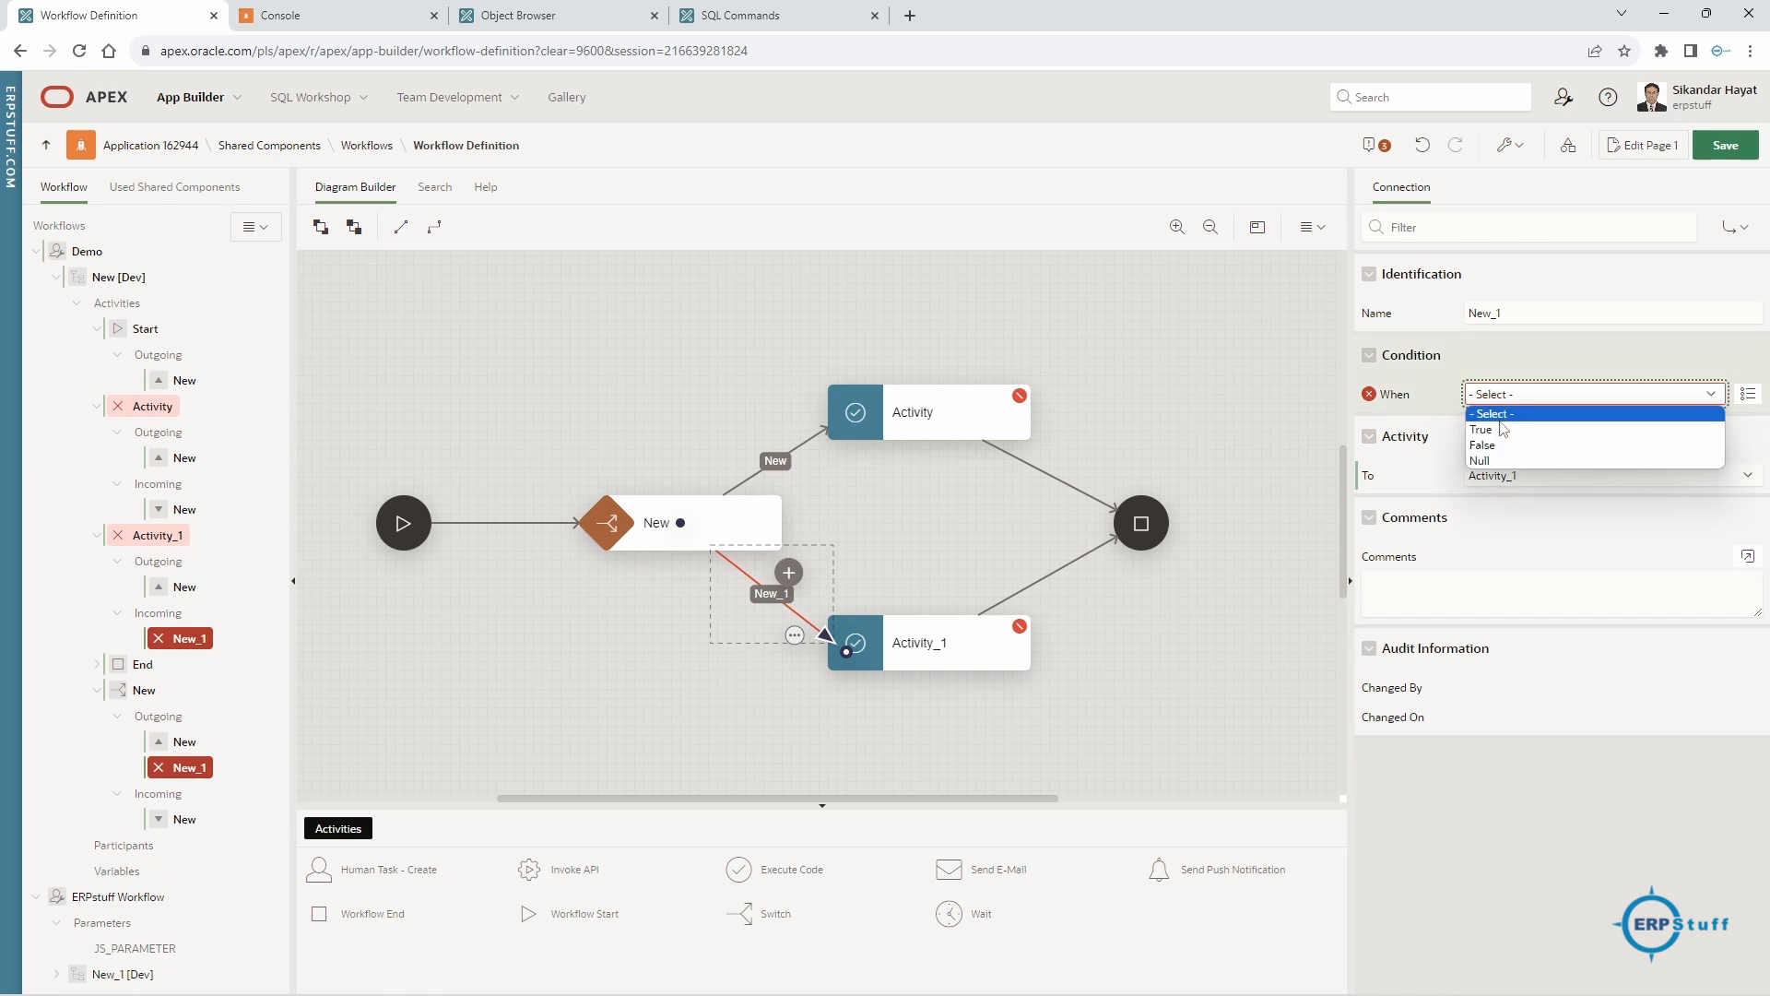
pyautogui.click(1498, 449)
pyautogui.click(1118, 642)
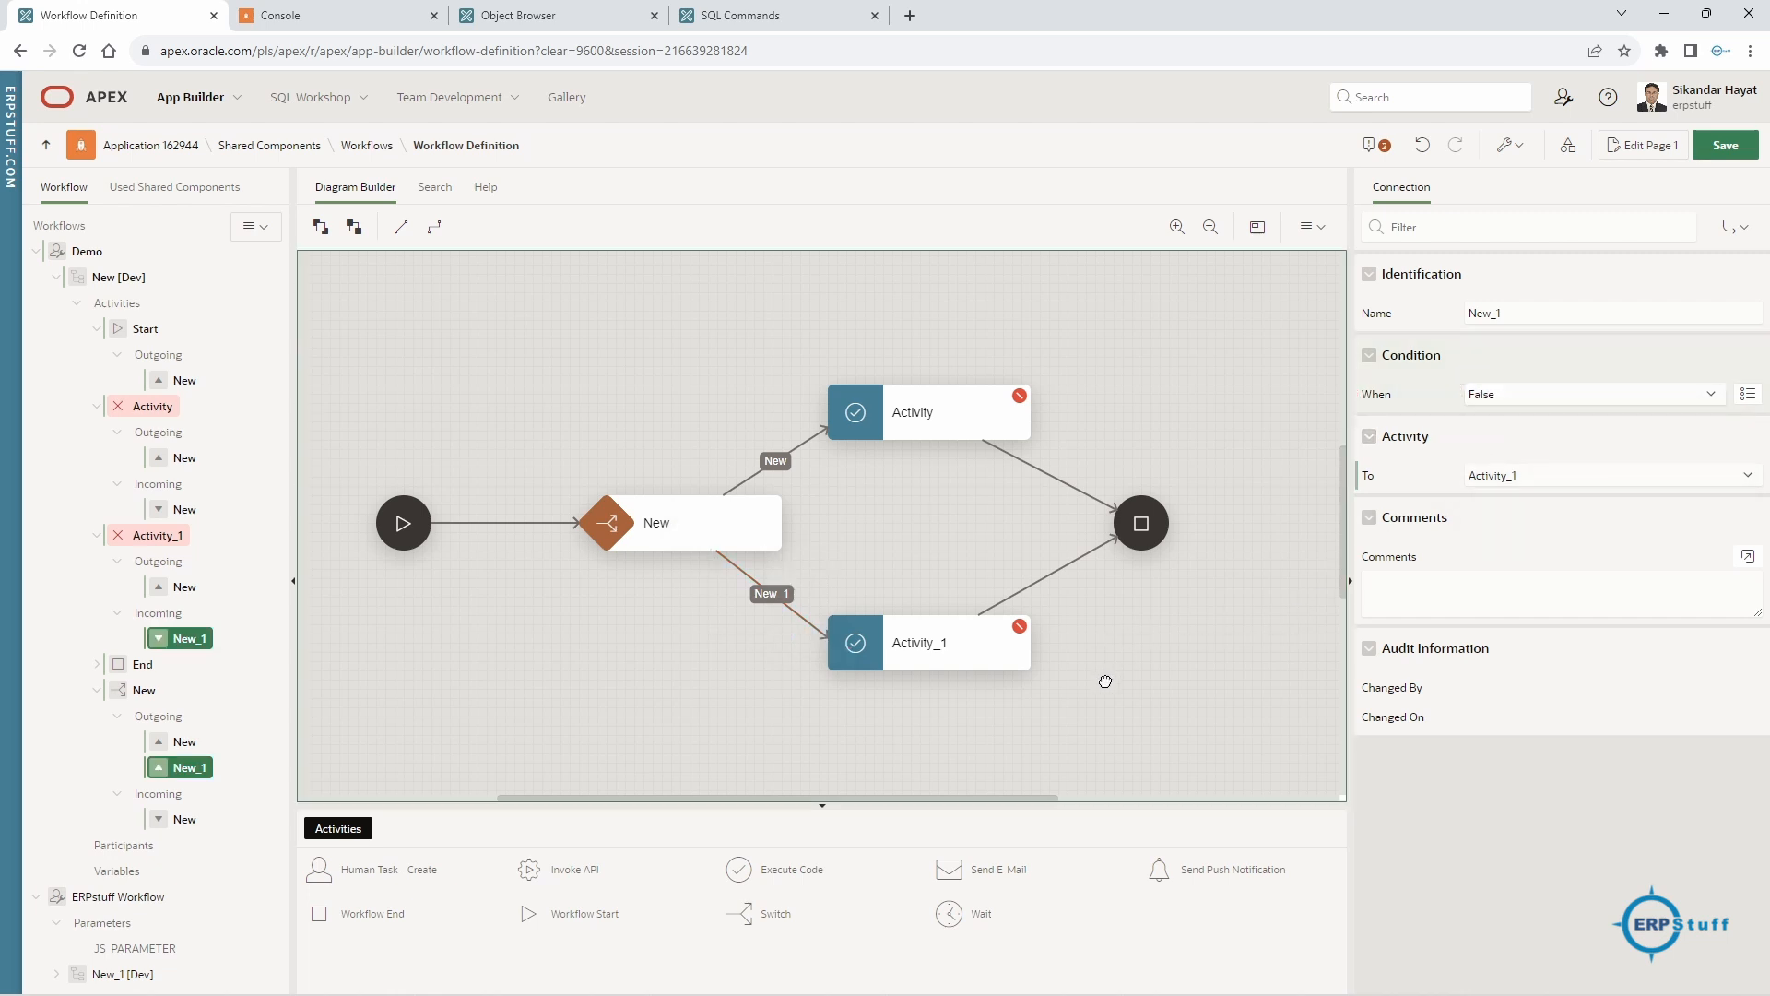
# - Examine Activity's source language, PL/SQL code and additional data settings, and read the help for its SQL Query property
pyautogui.click(963, 423)
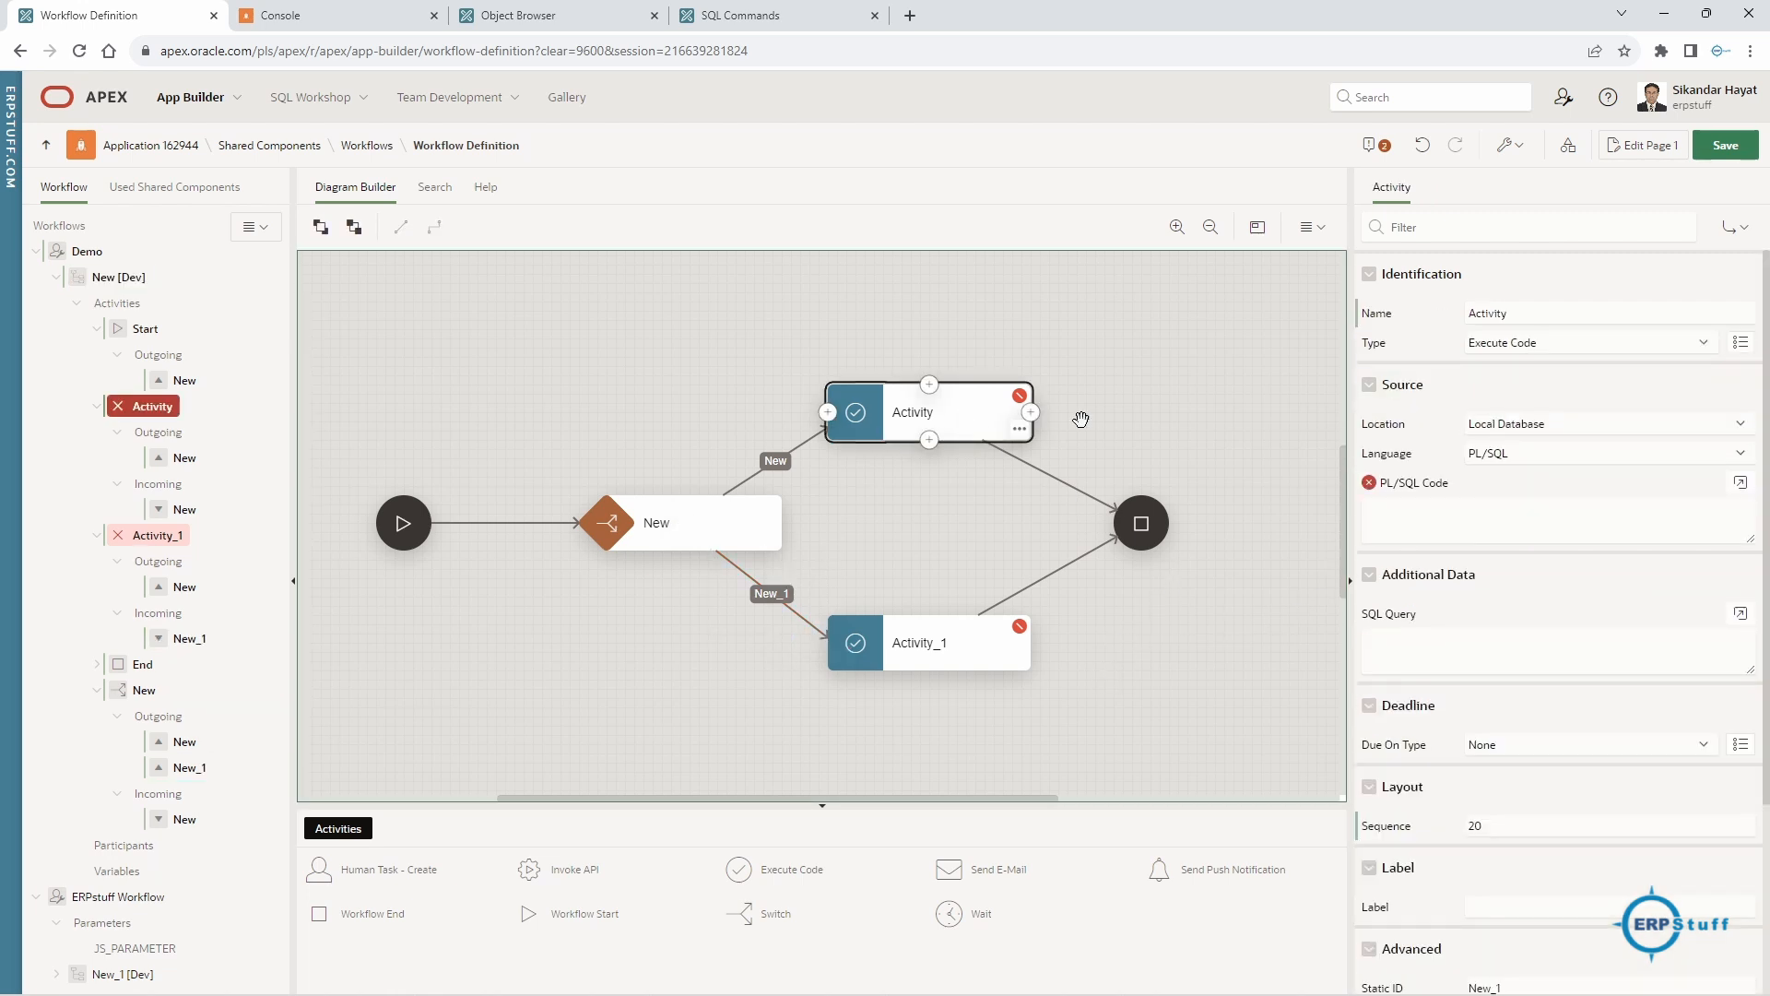
pyautogui.click(1471, 515)
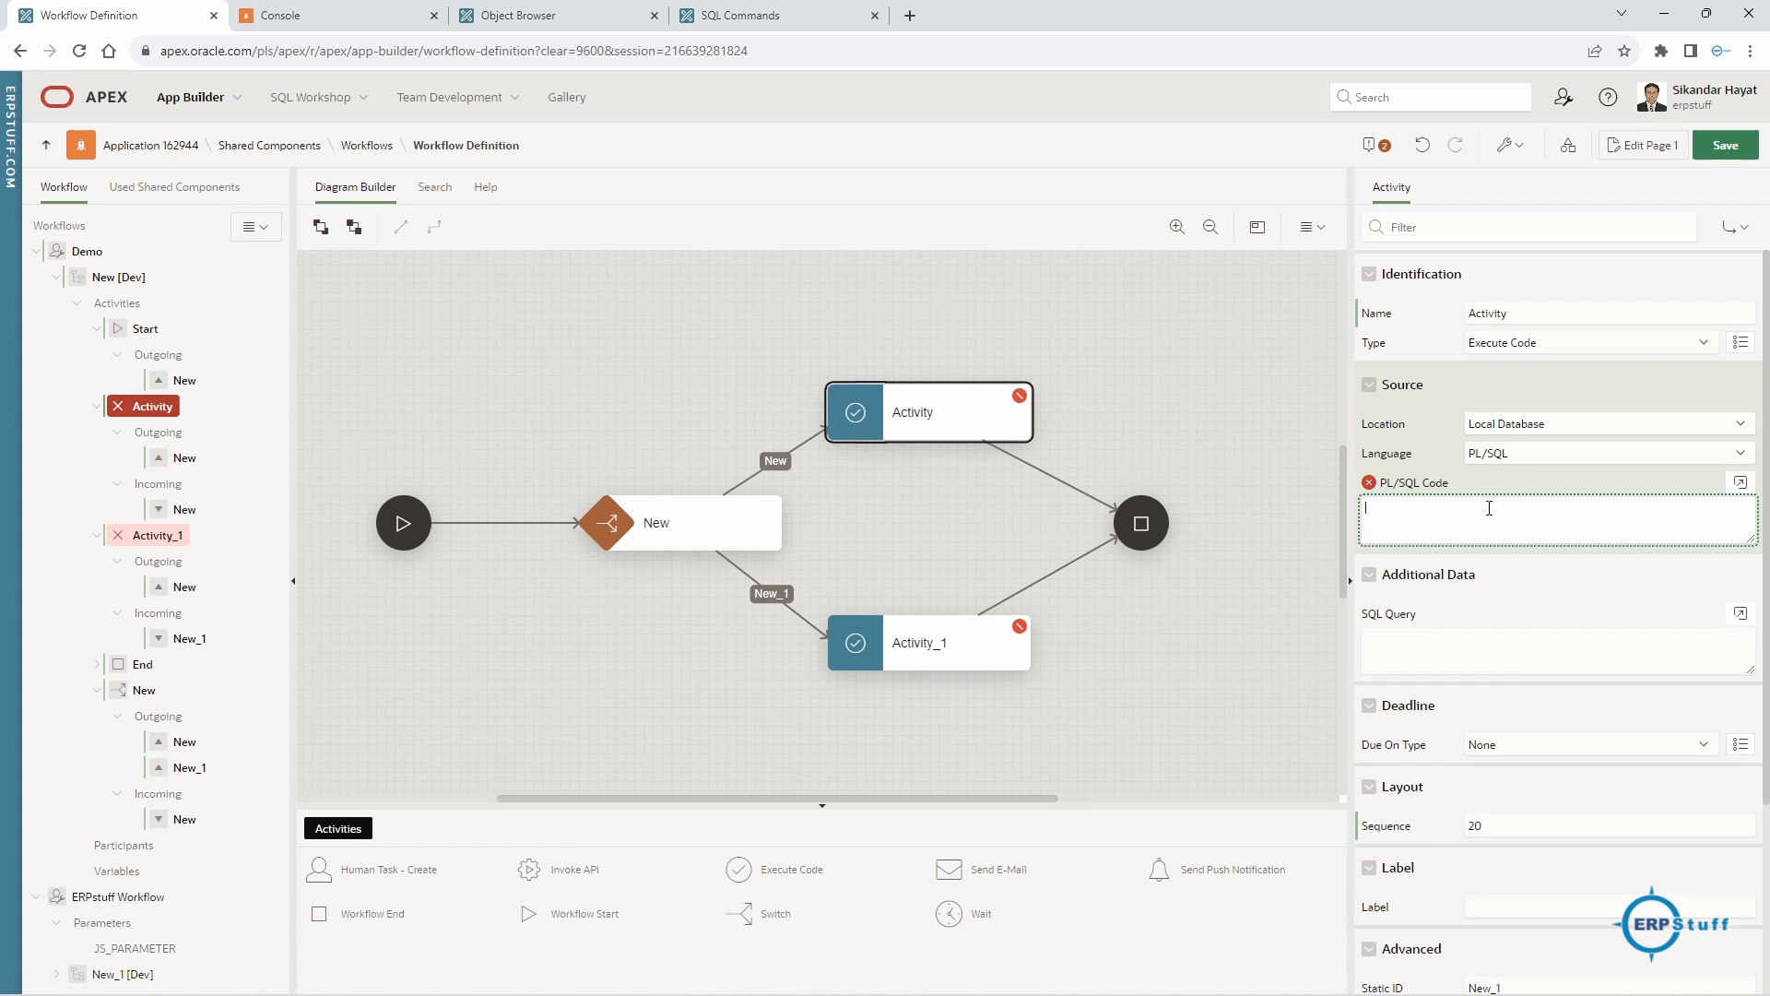
pyautogui.click(1524, 457)
pyautogui.click(1525, 463)
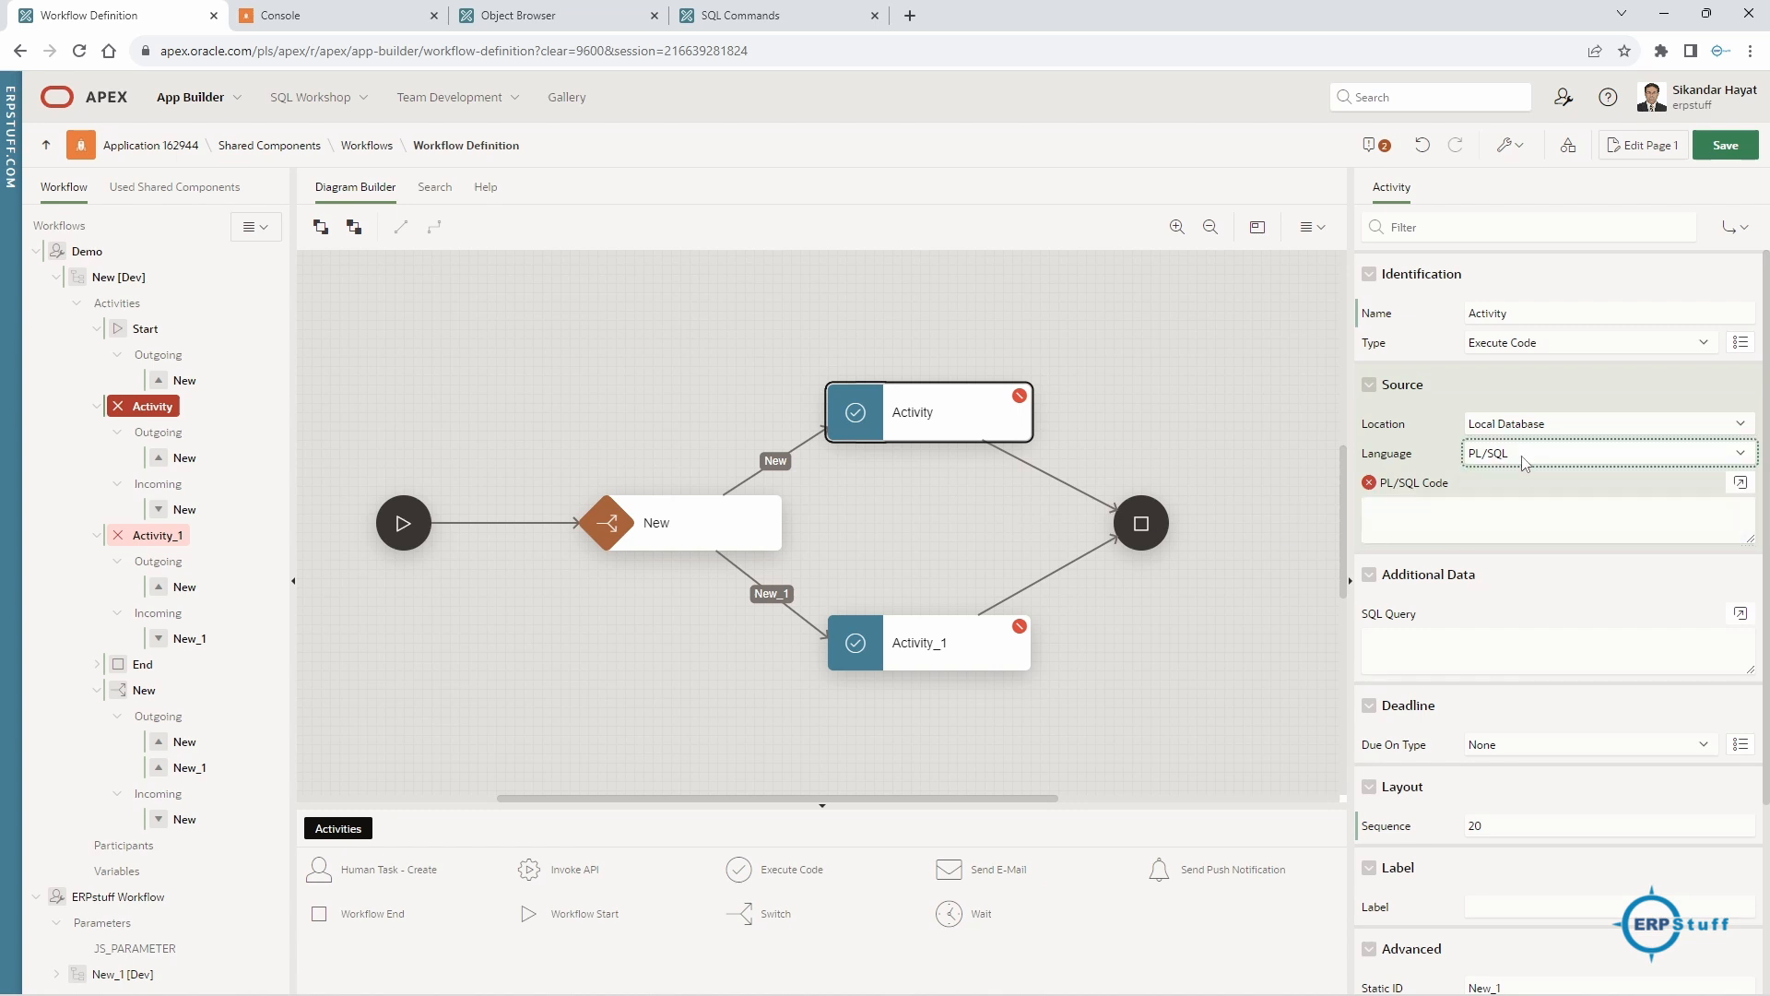
pyautogui.click(1486, 661)
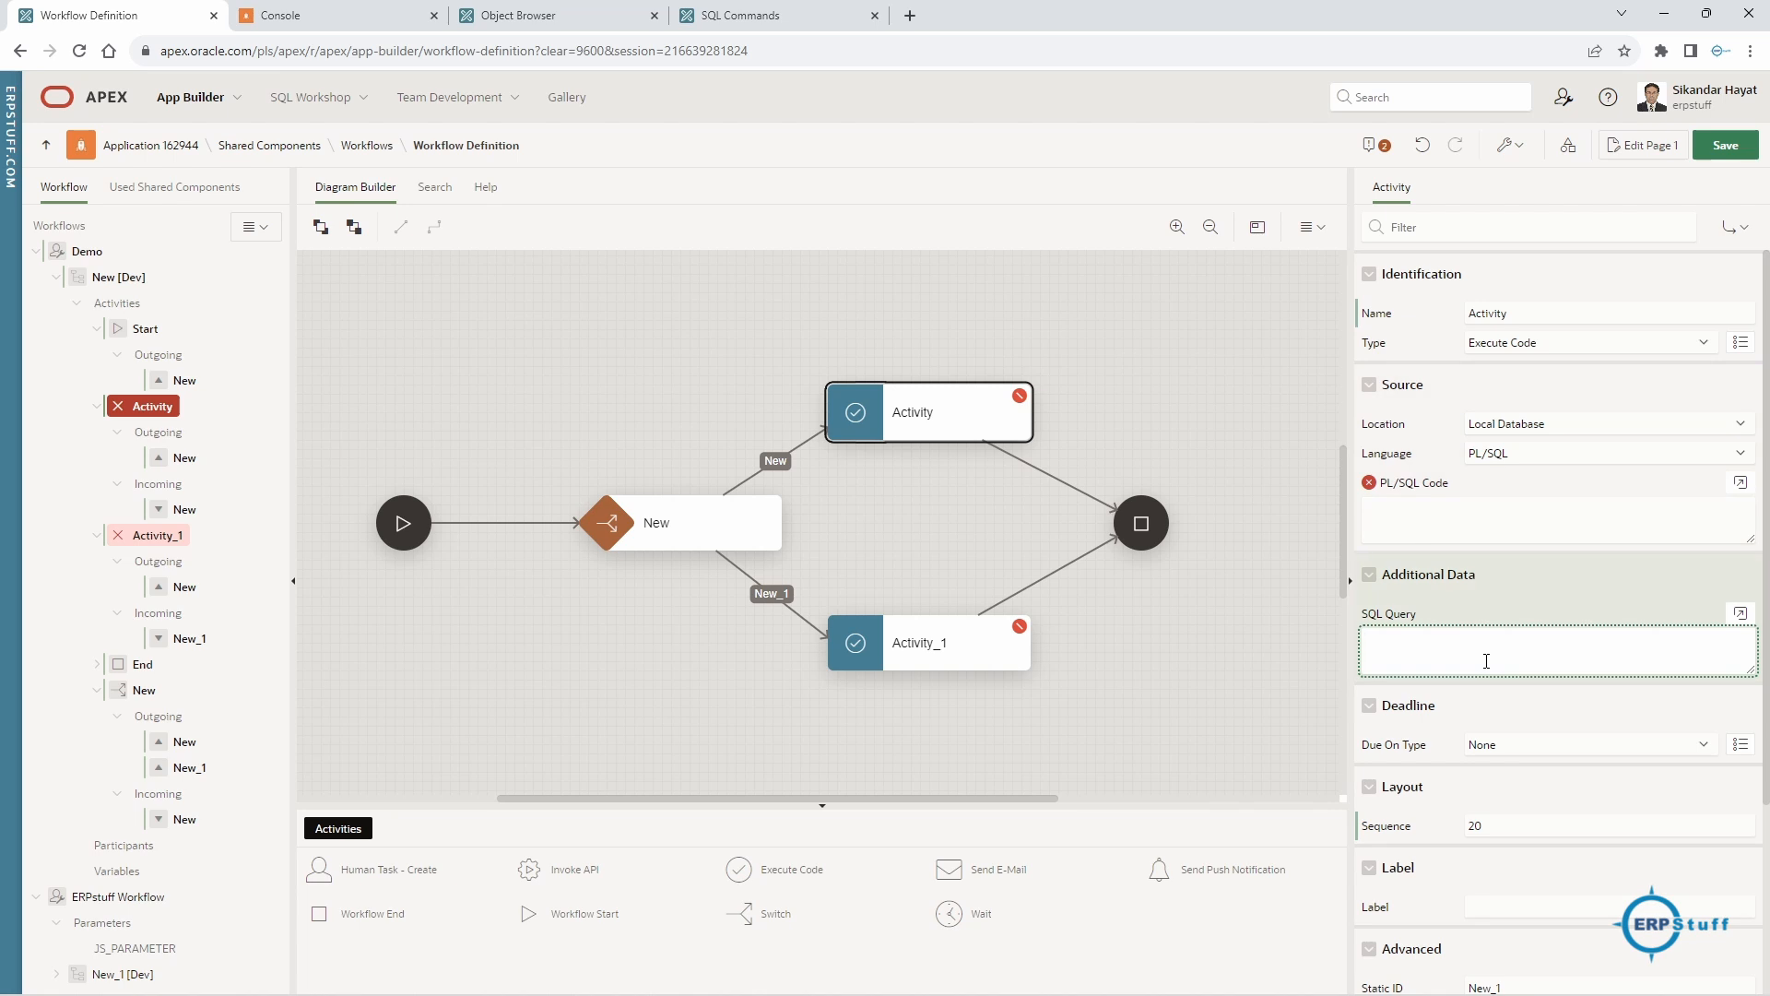
pyautogui.click(486, 189)
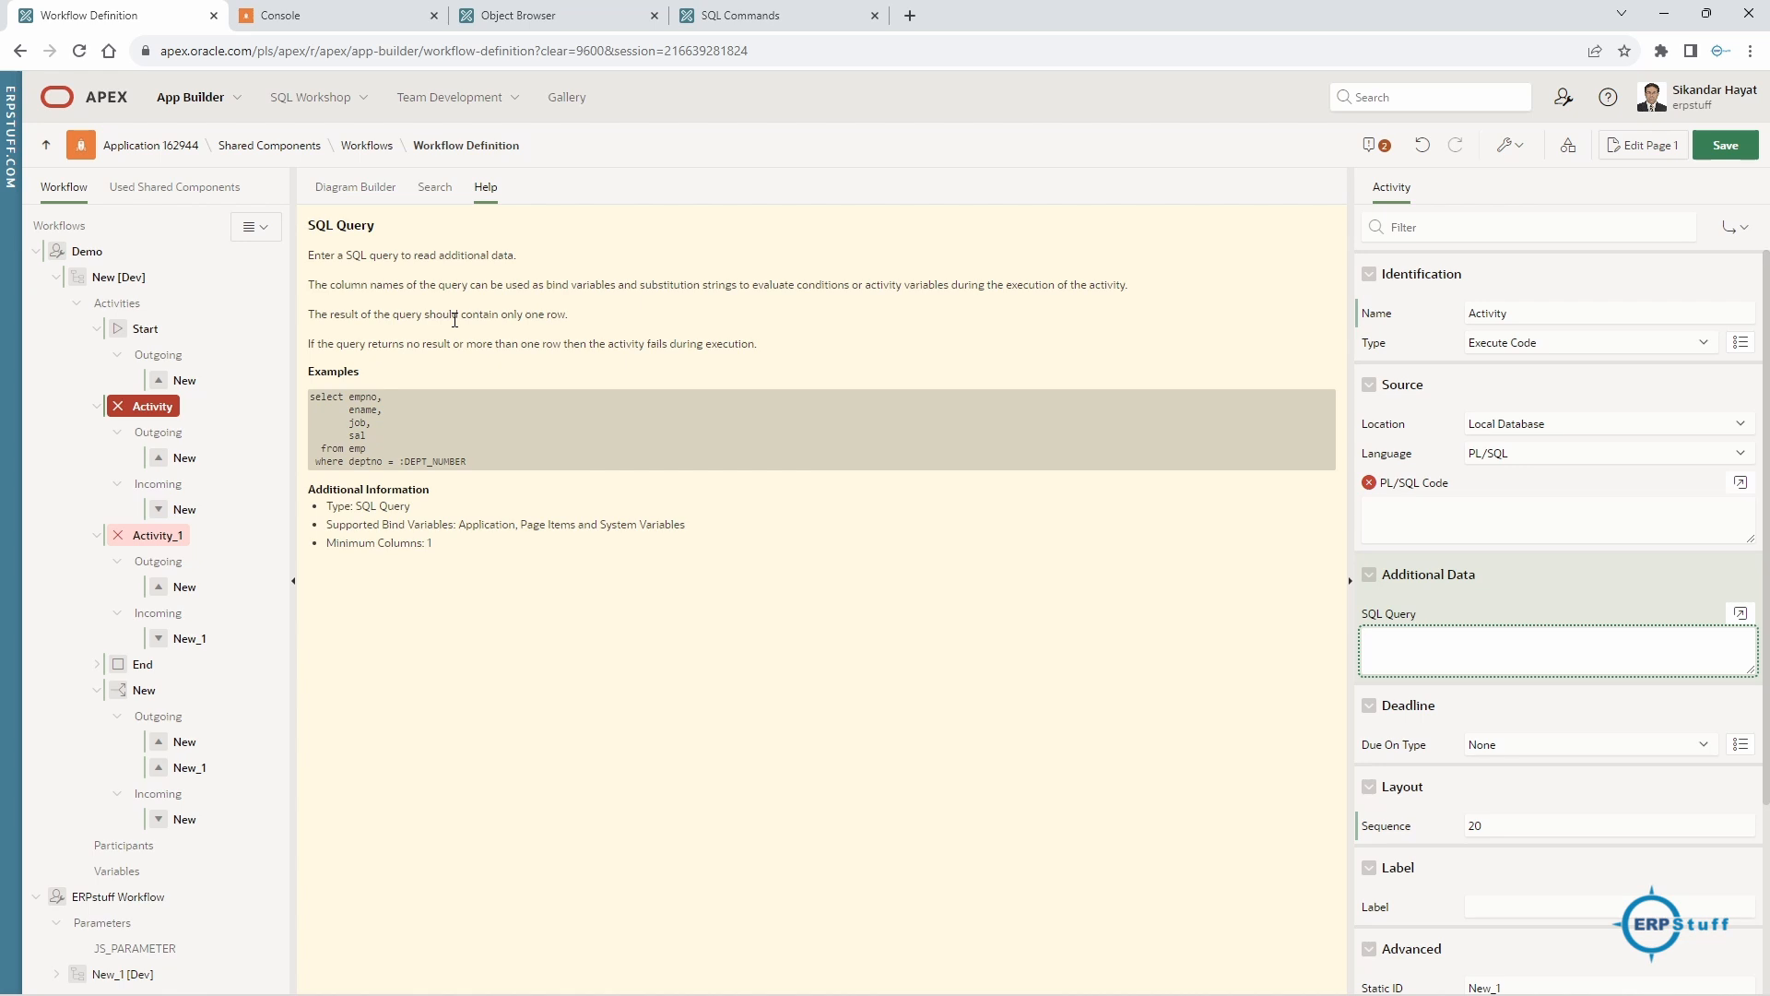
pyautogui.click(356, 187)
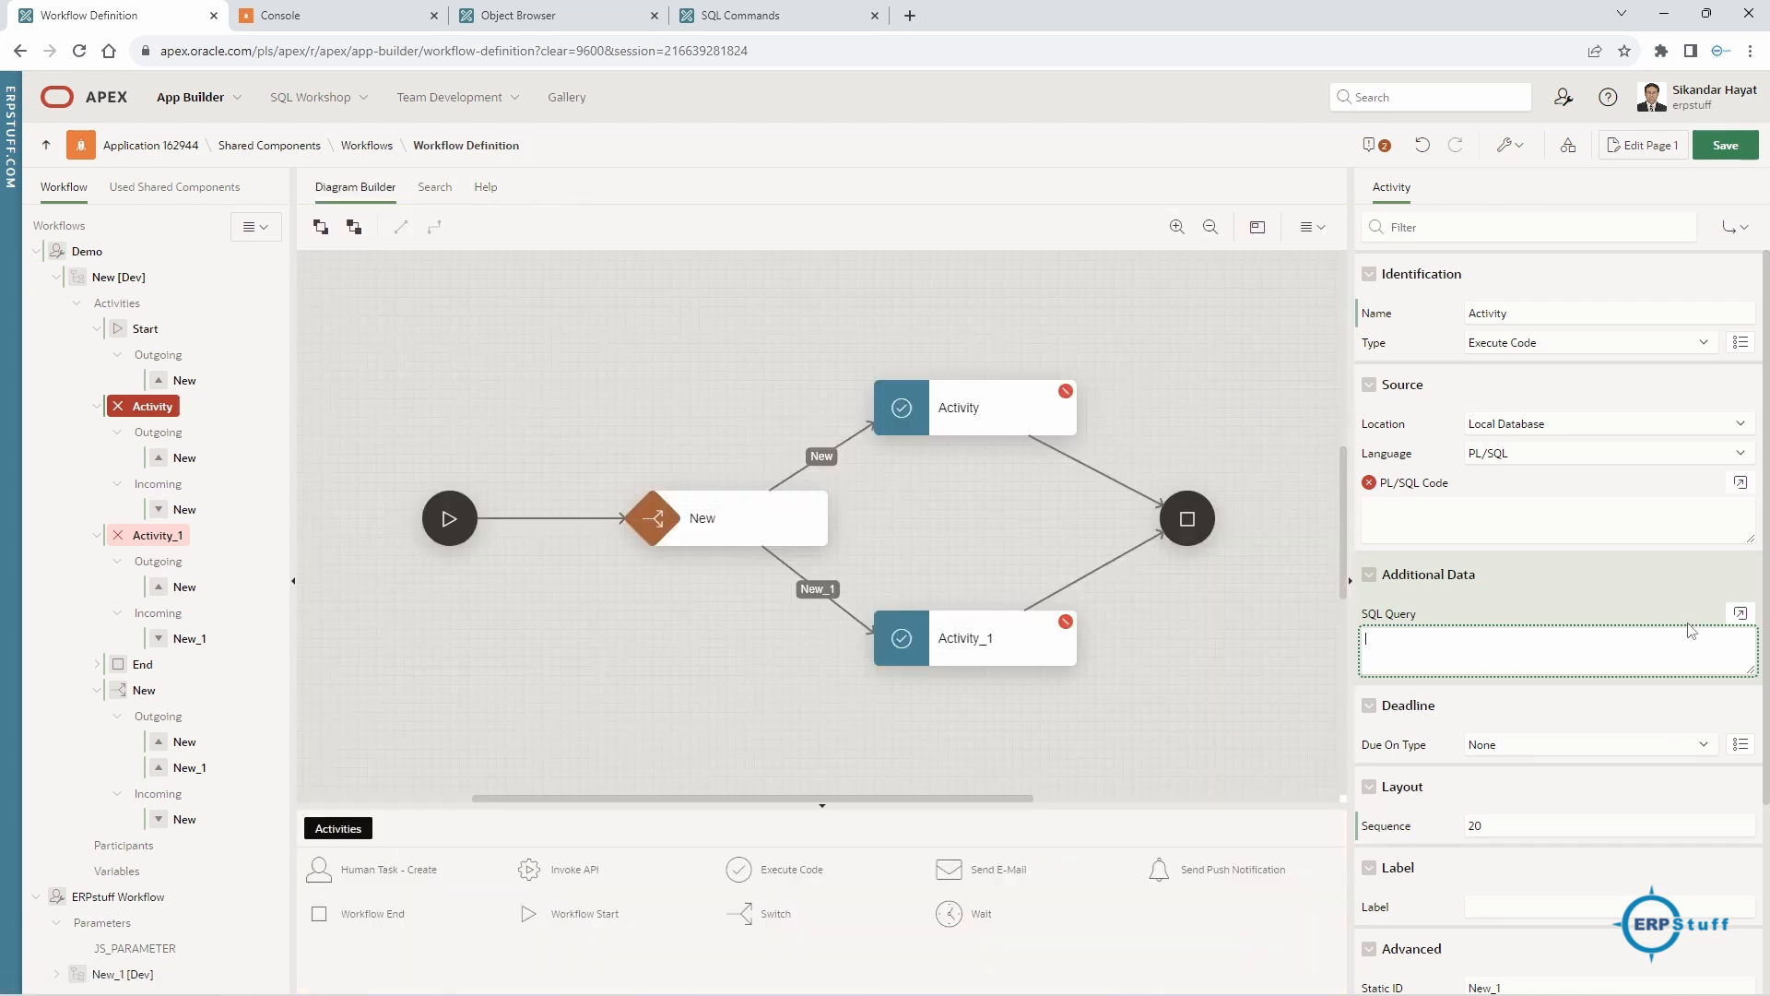
# - Rename the switch's connection to Activity as True and its connection to Activity_1 as False, and try to save the workflow
pyautogui.click(829, 458)
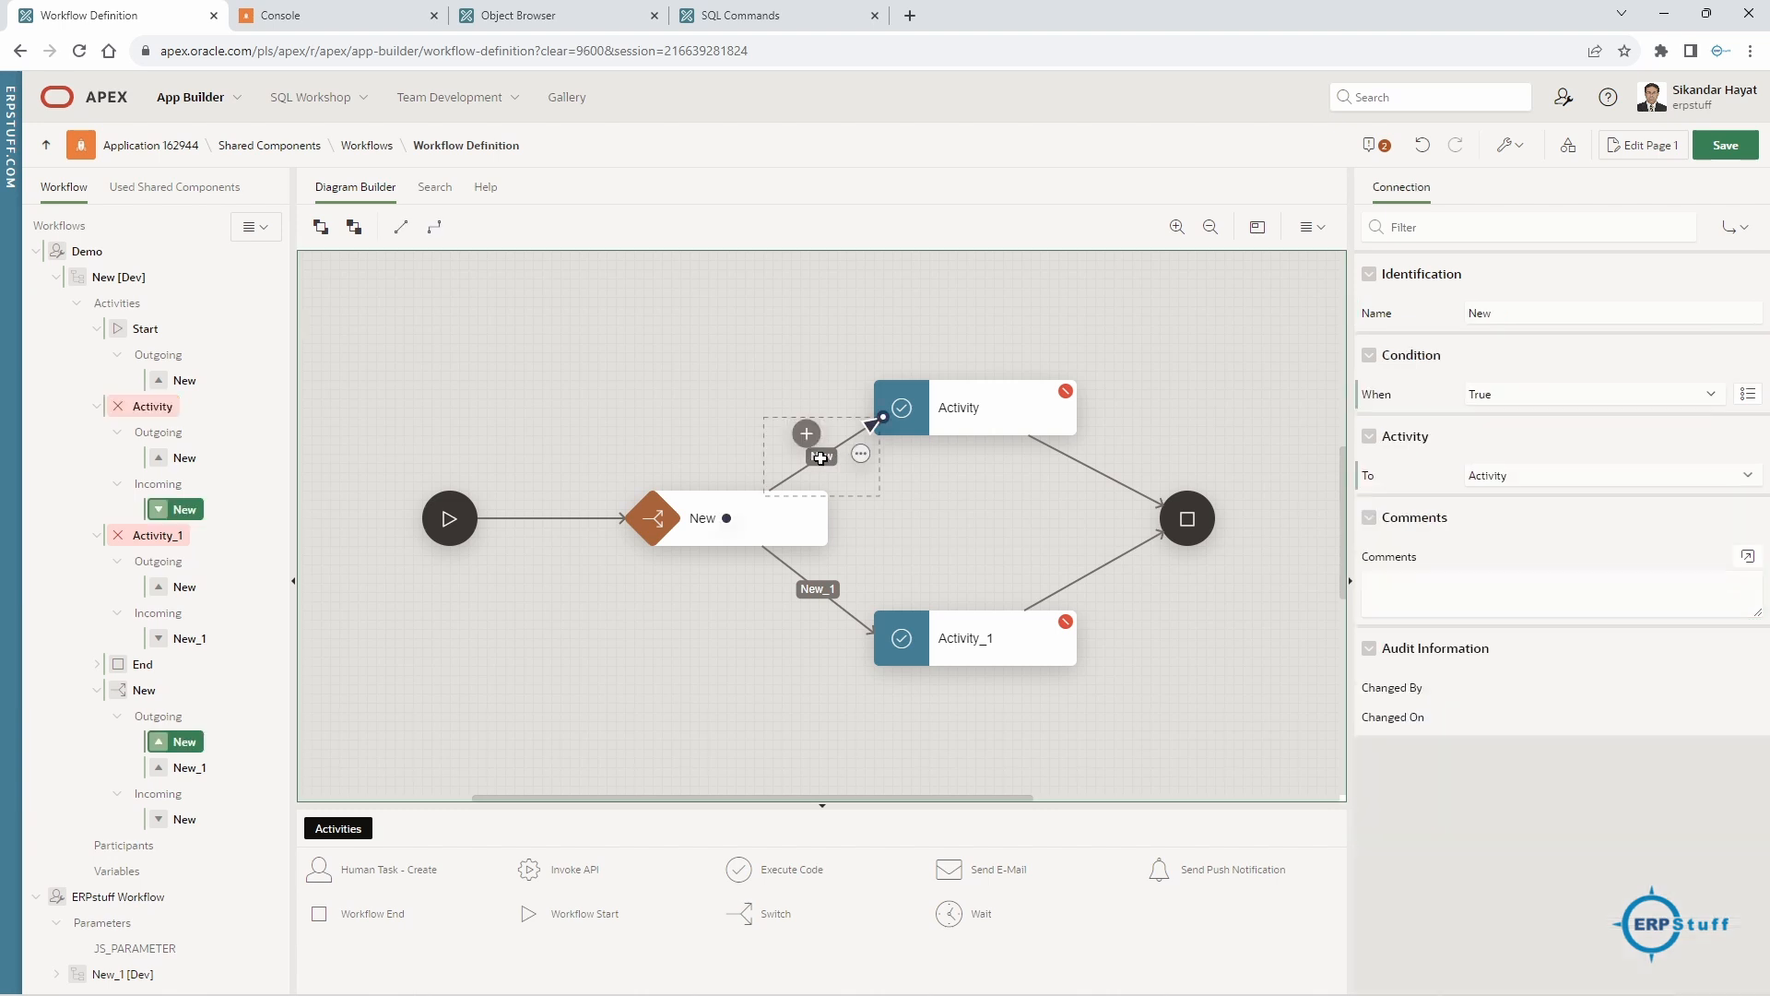
pyautogui.click(1508, 315)
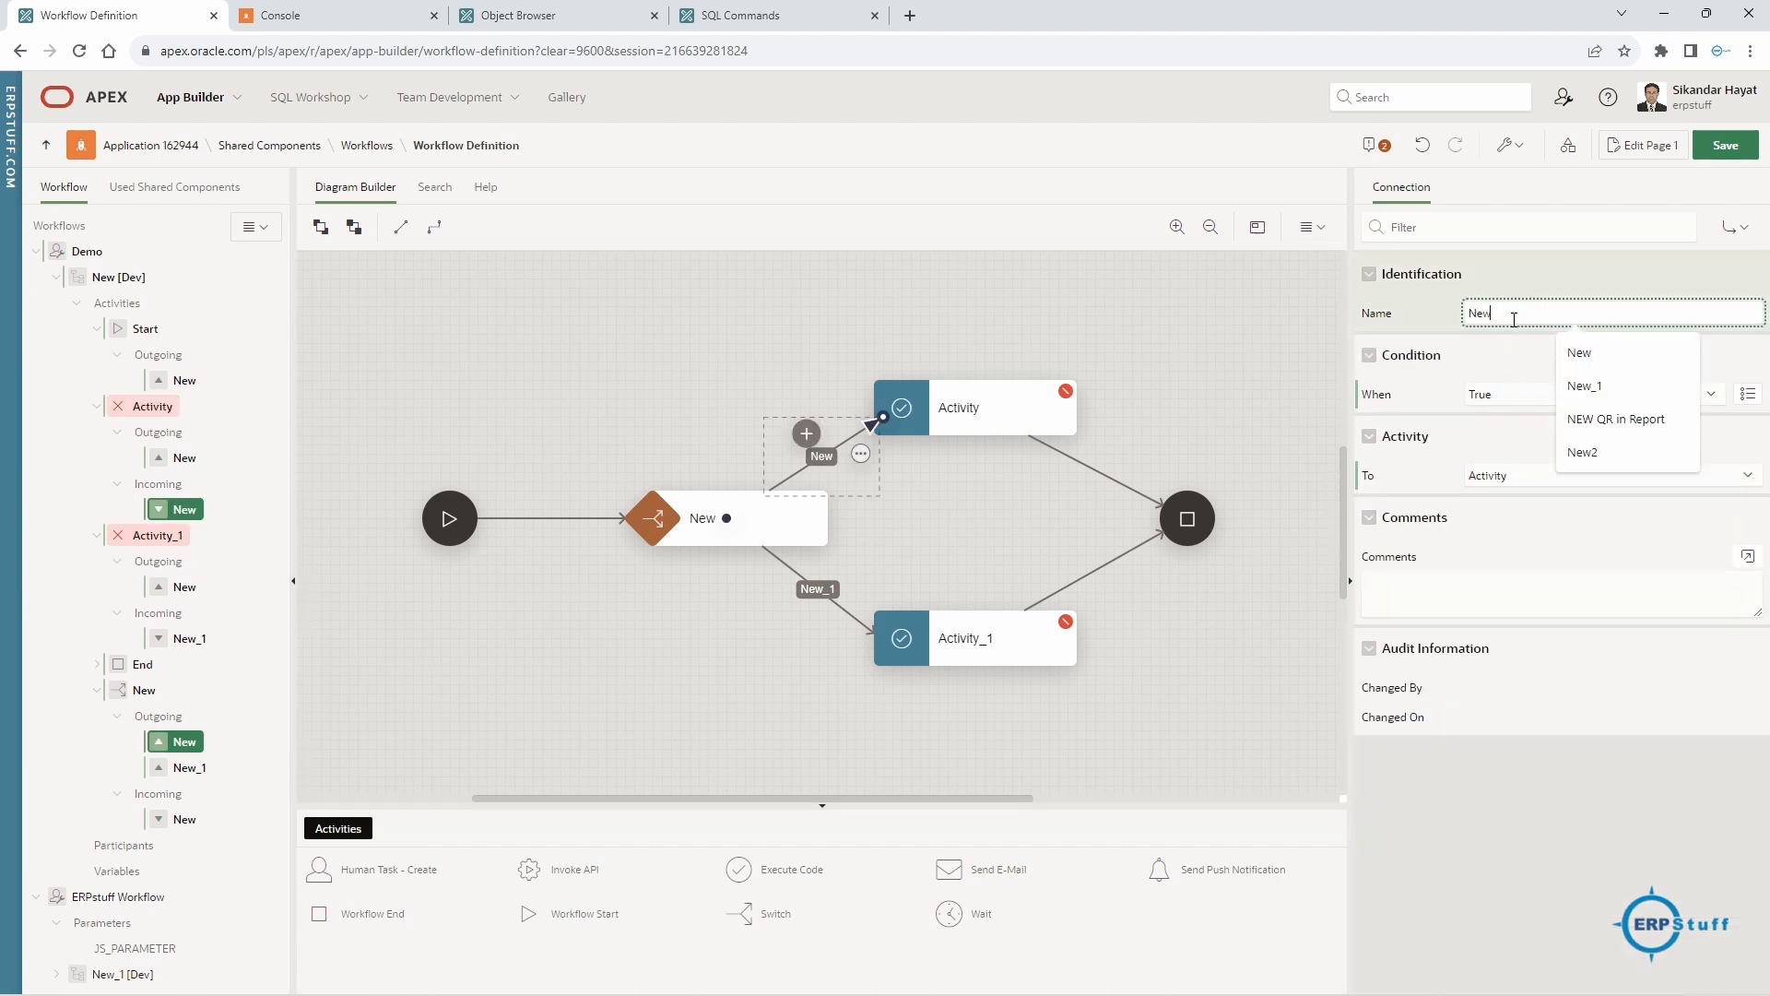
pyautogui.write('True')
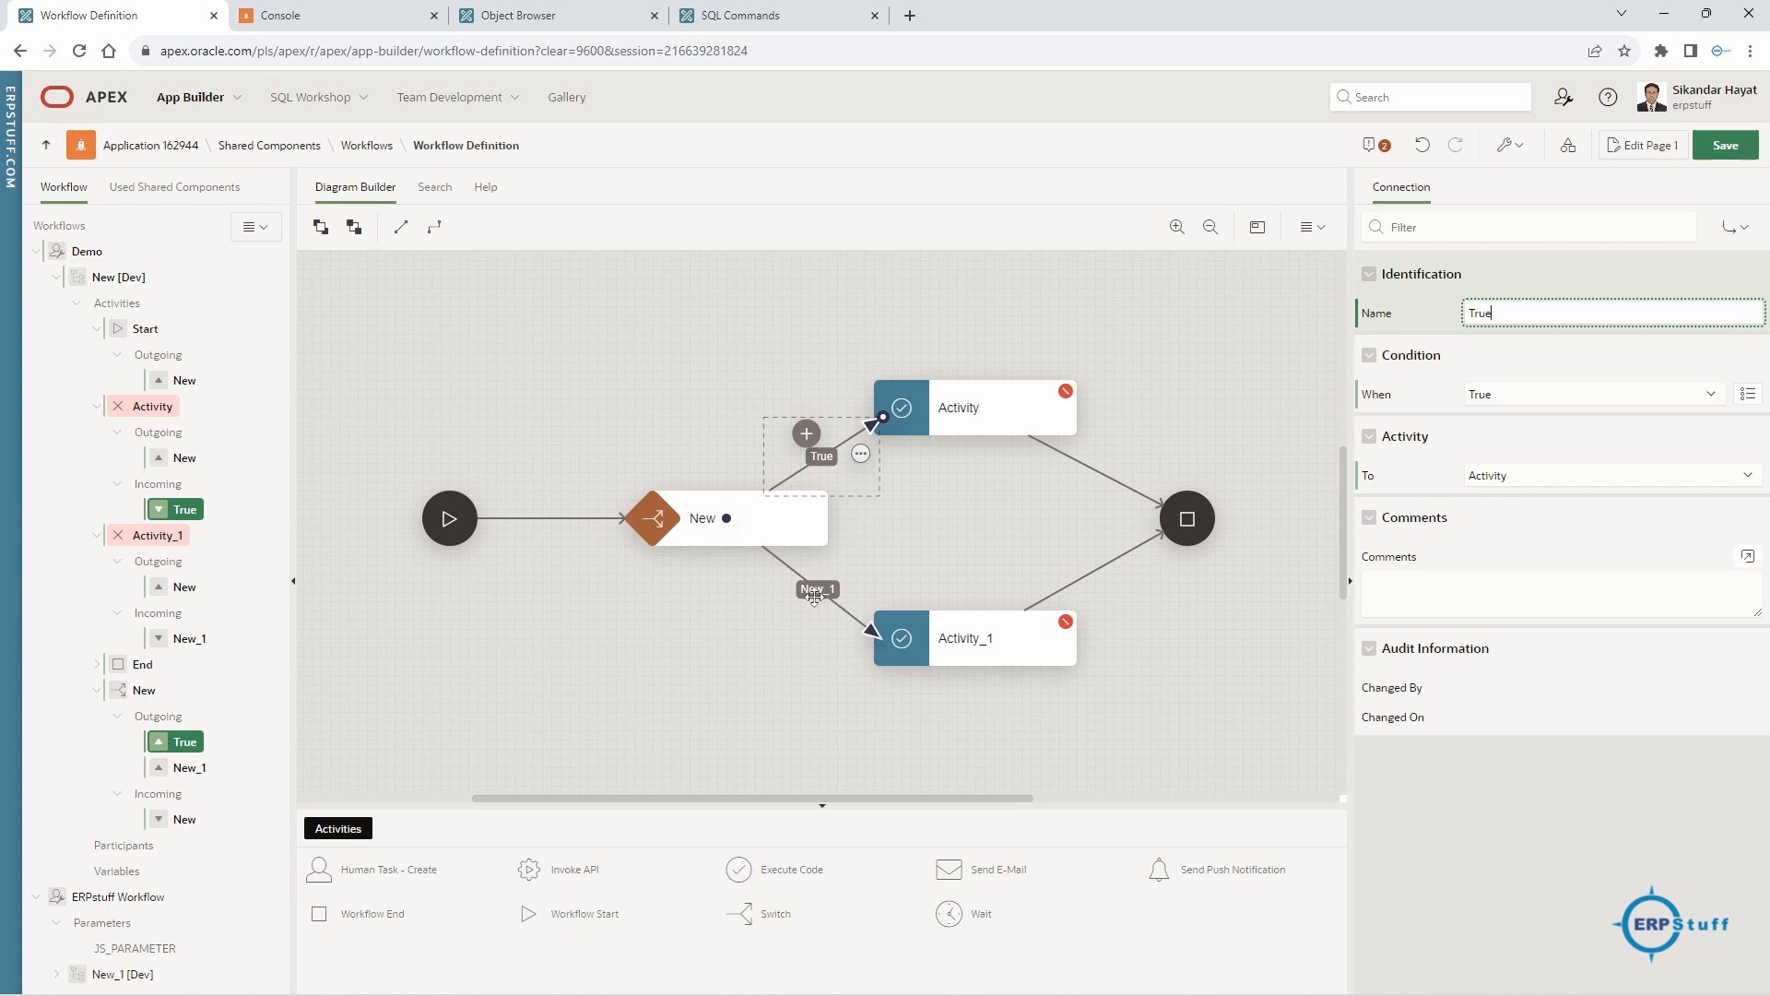
pyautogui.click(815, 595)
pyautogui.click(1548, 315)
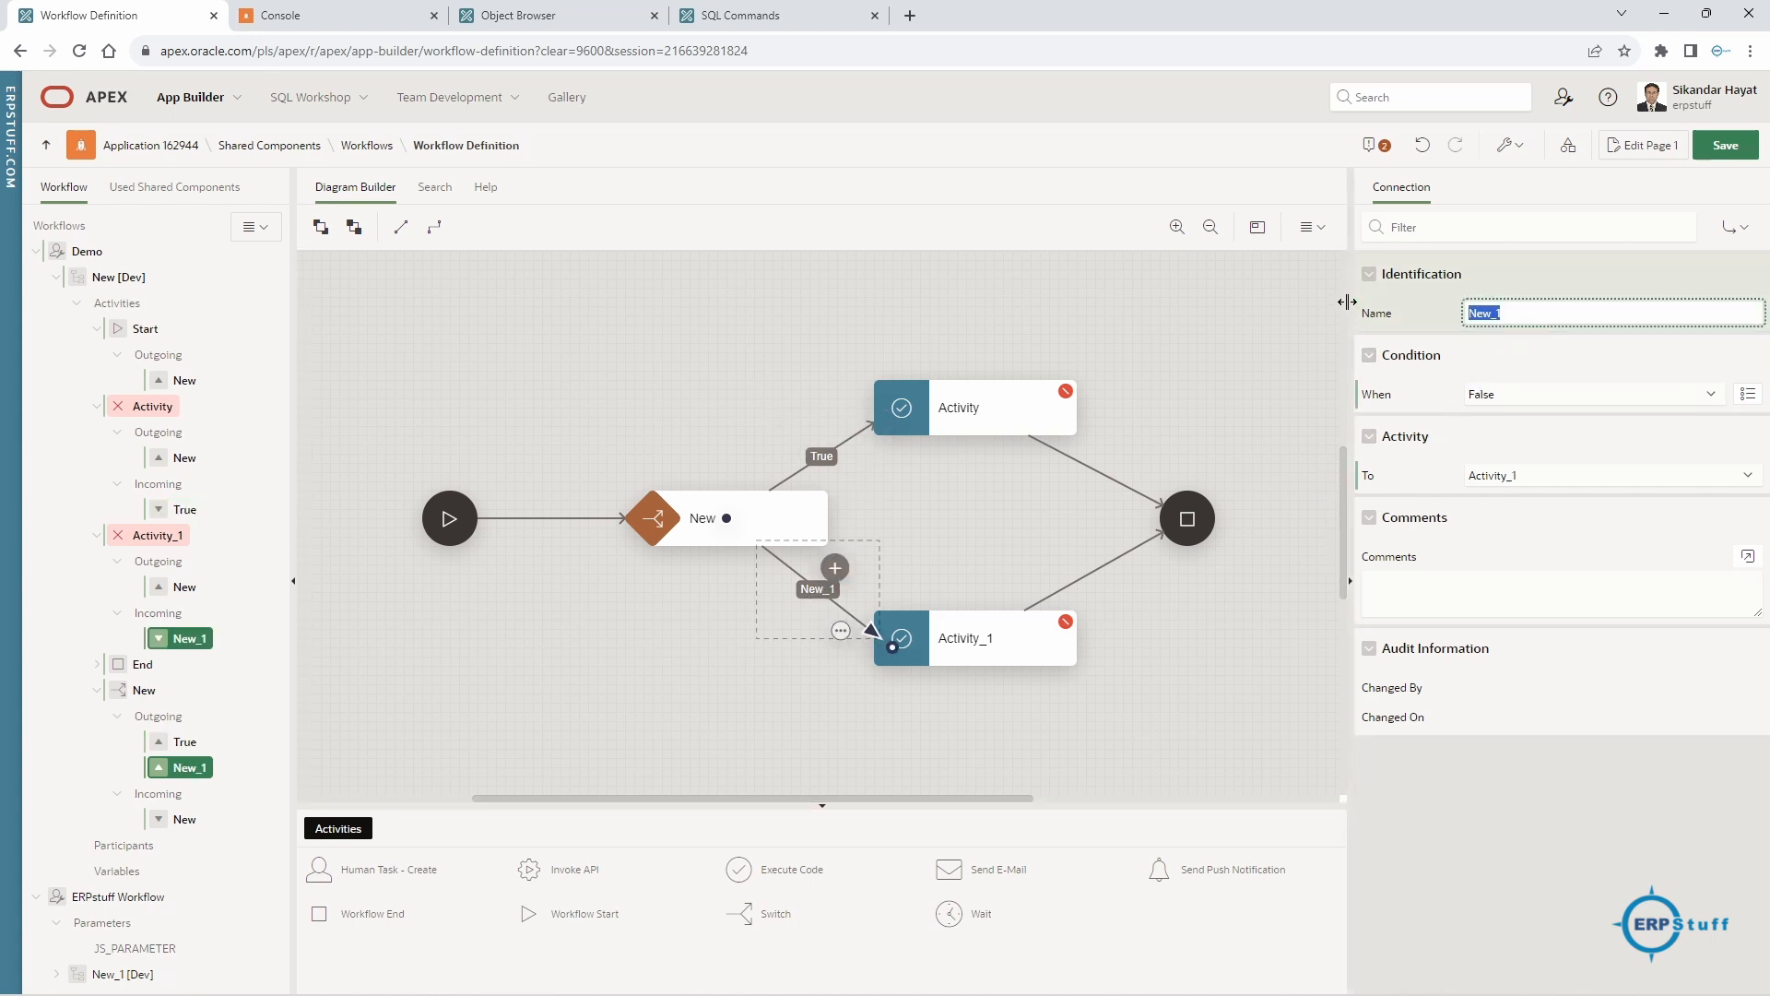
pyautogui.write('False')
pyautogui.click(1724, 144)
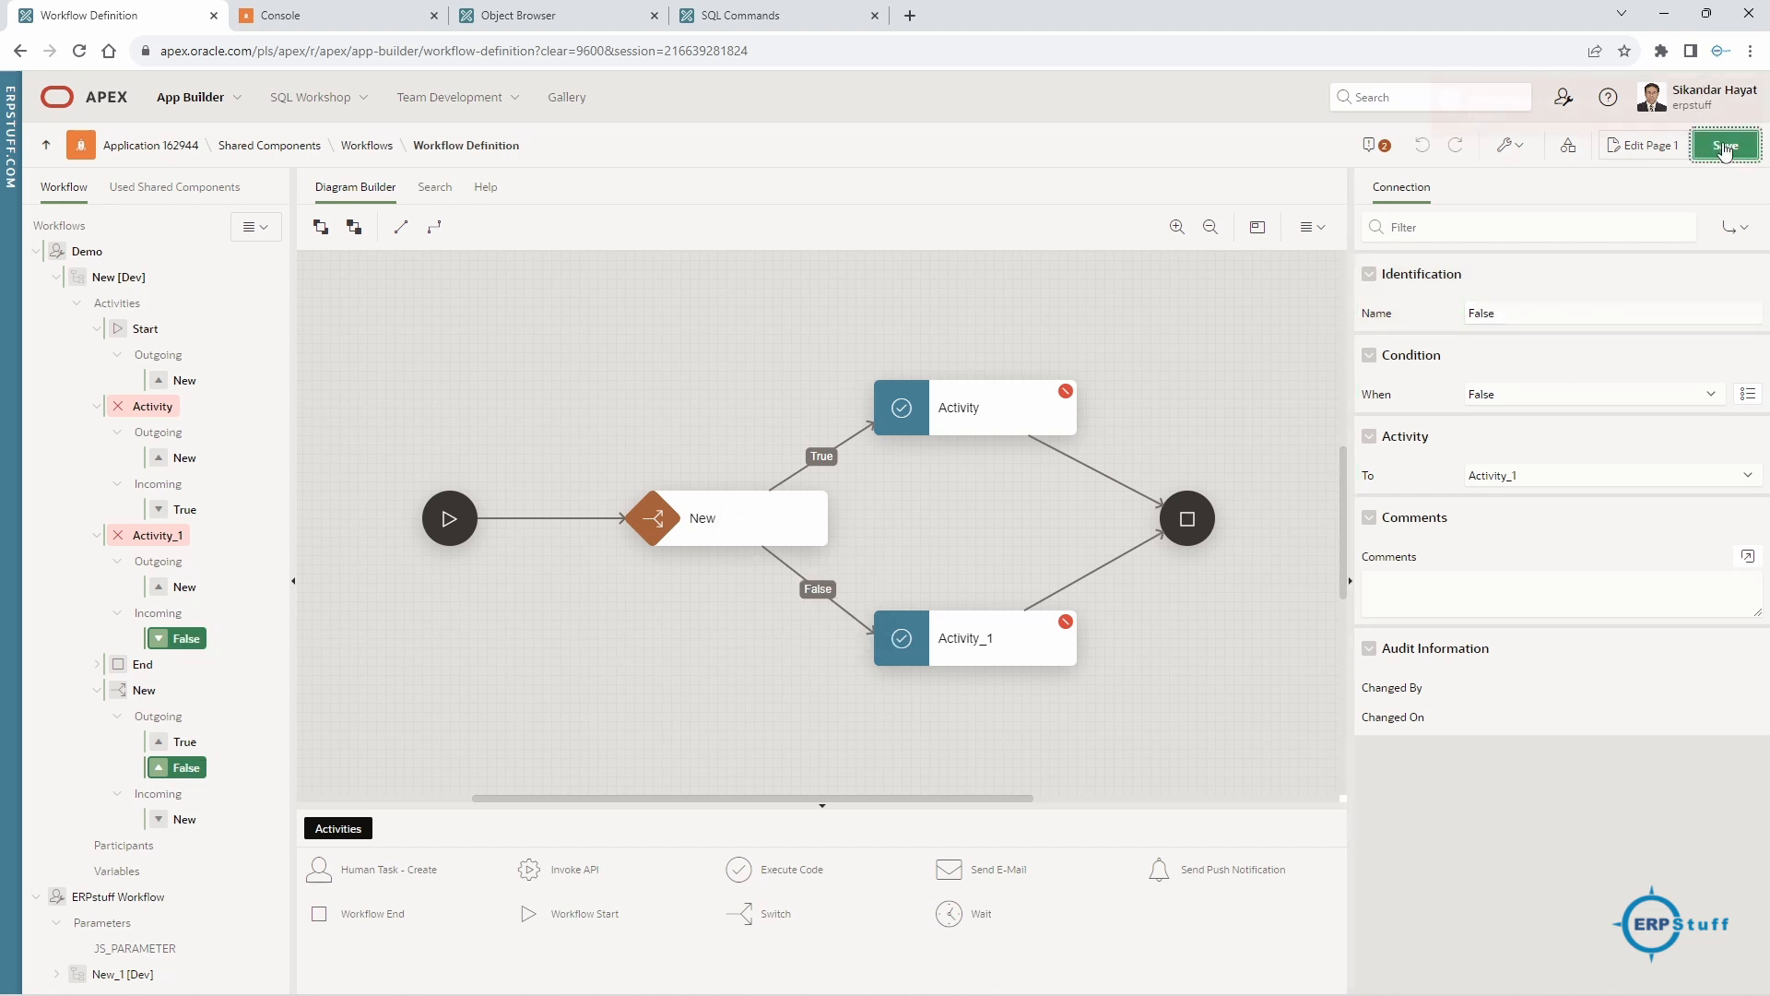
# - Copy the PL/SQL insert statement from the Greater Than 1000 activity of ERPstuff Workflow
pyautogui.click(1009, 406)
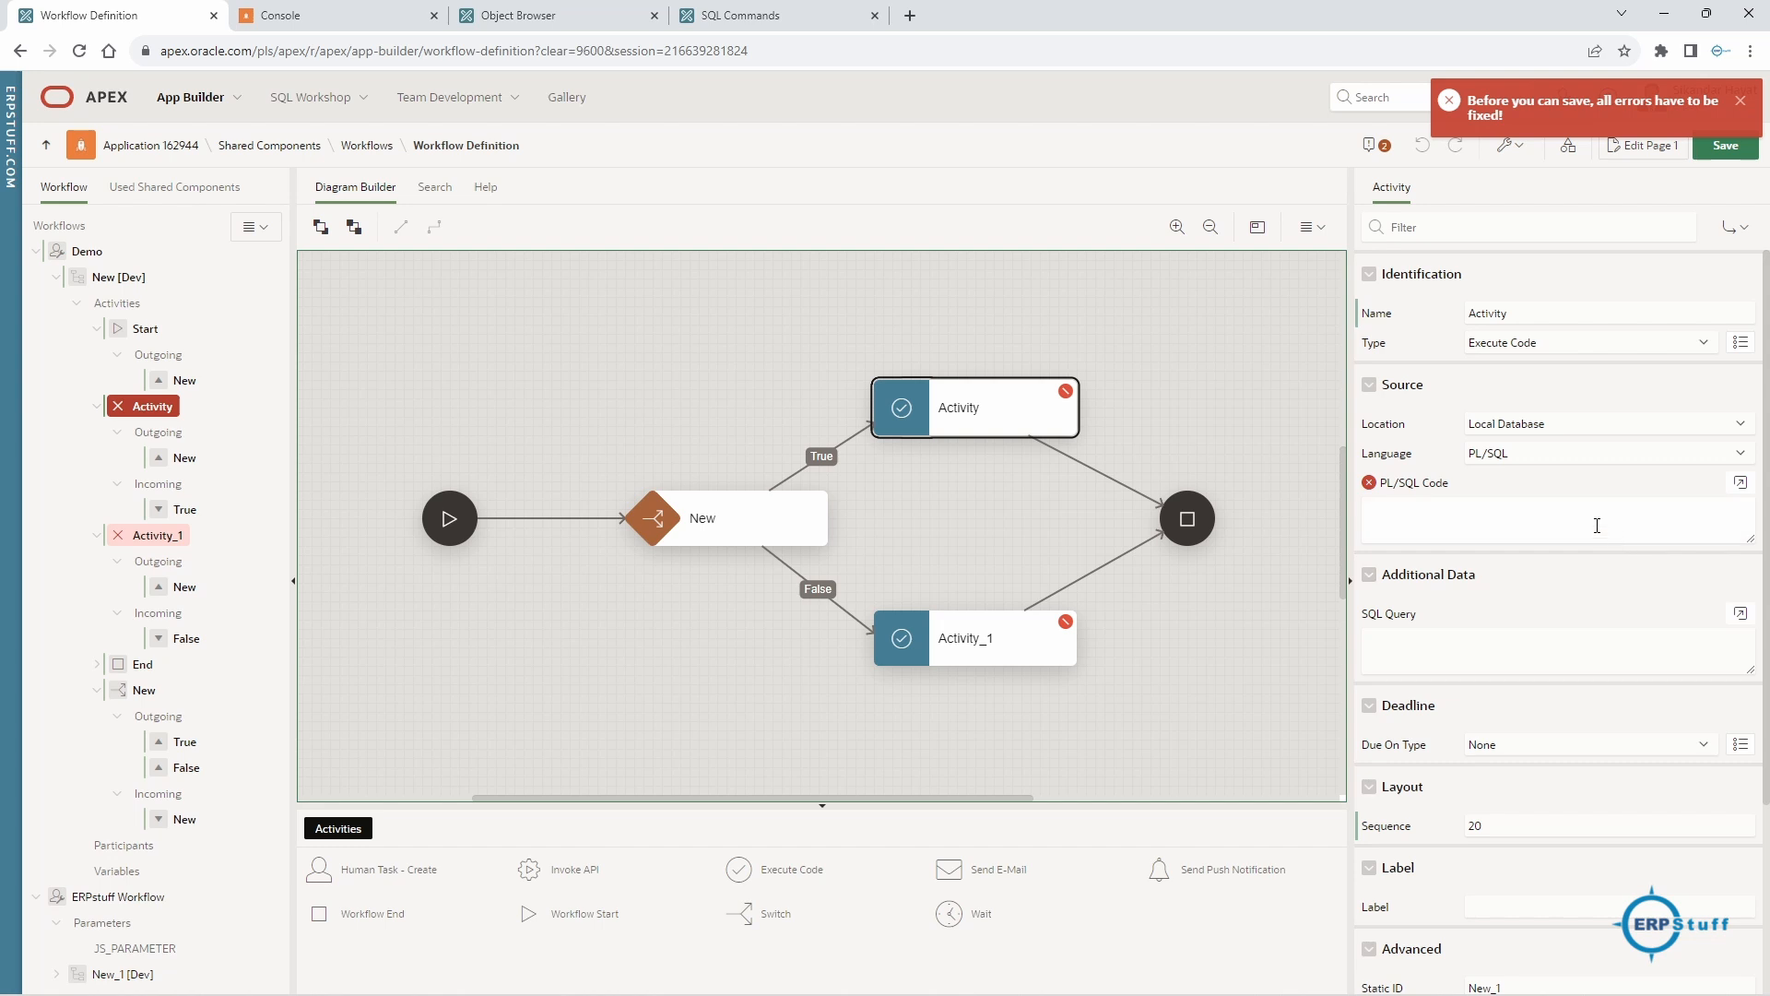
pyautogui.click(1583, 521)
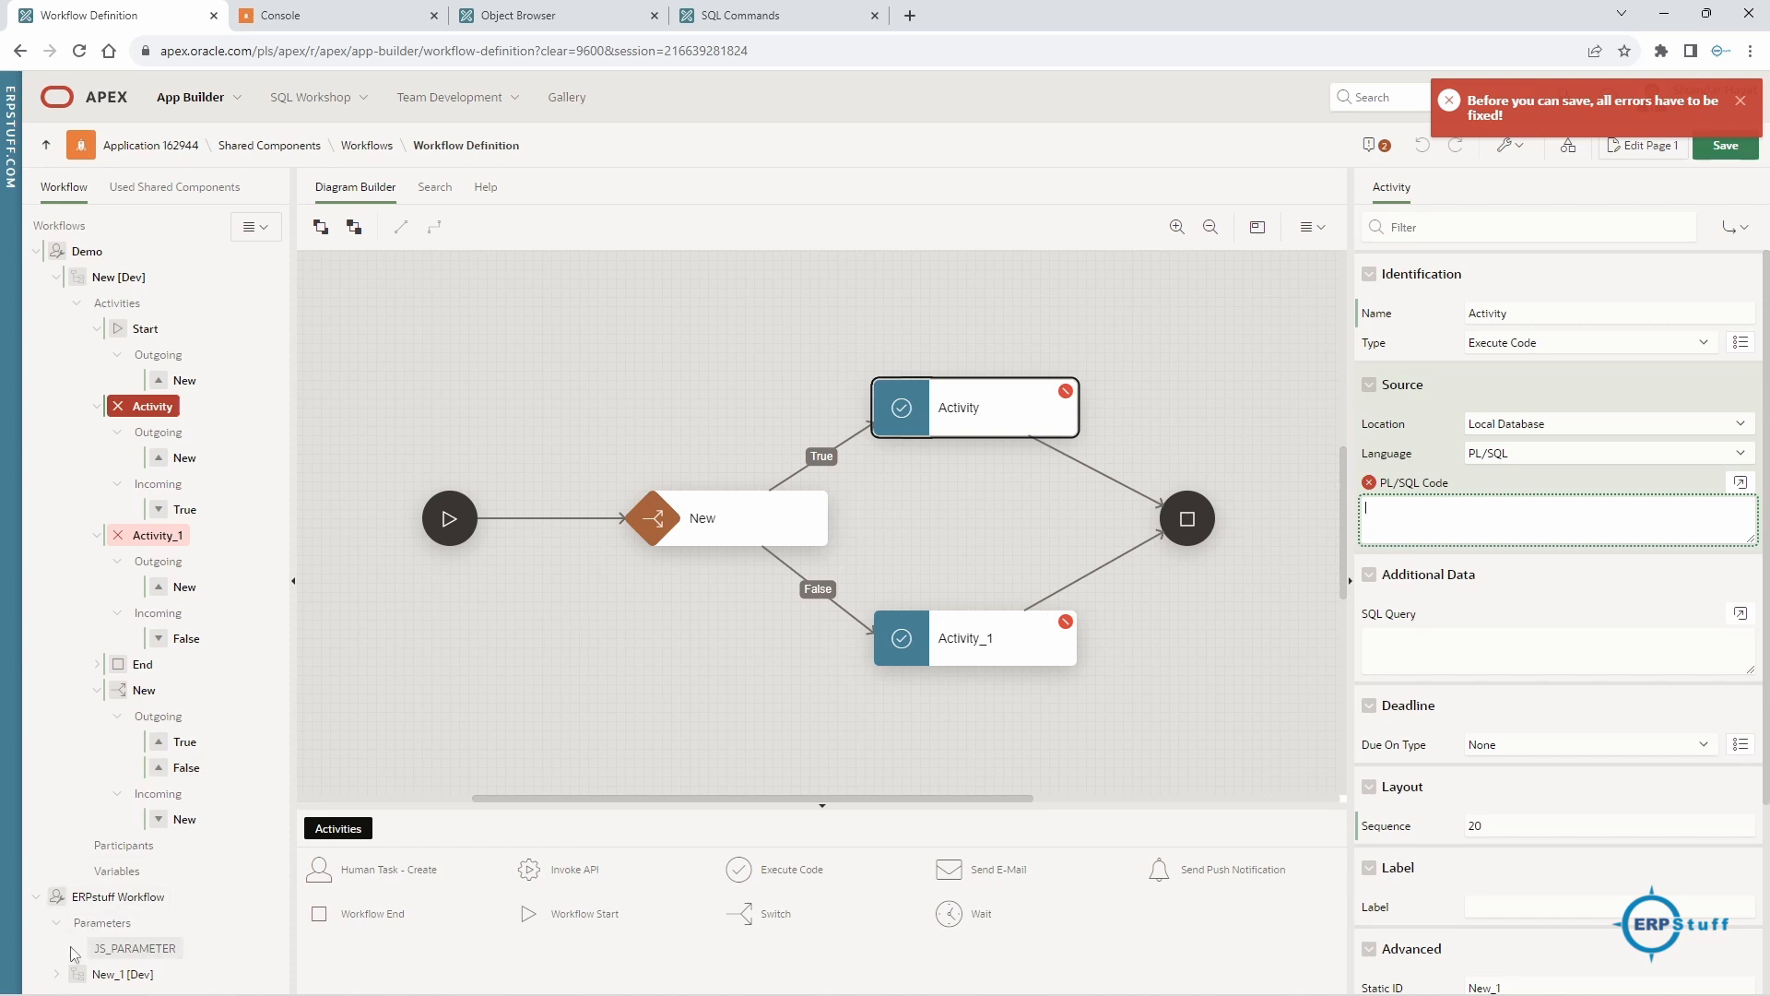
pyautogui.click(56, 974)
pyautogui.scroll(-3, 166, 779)
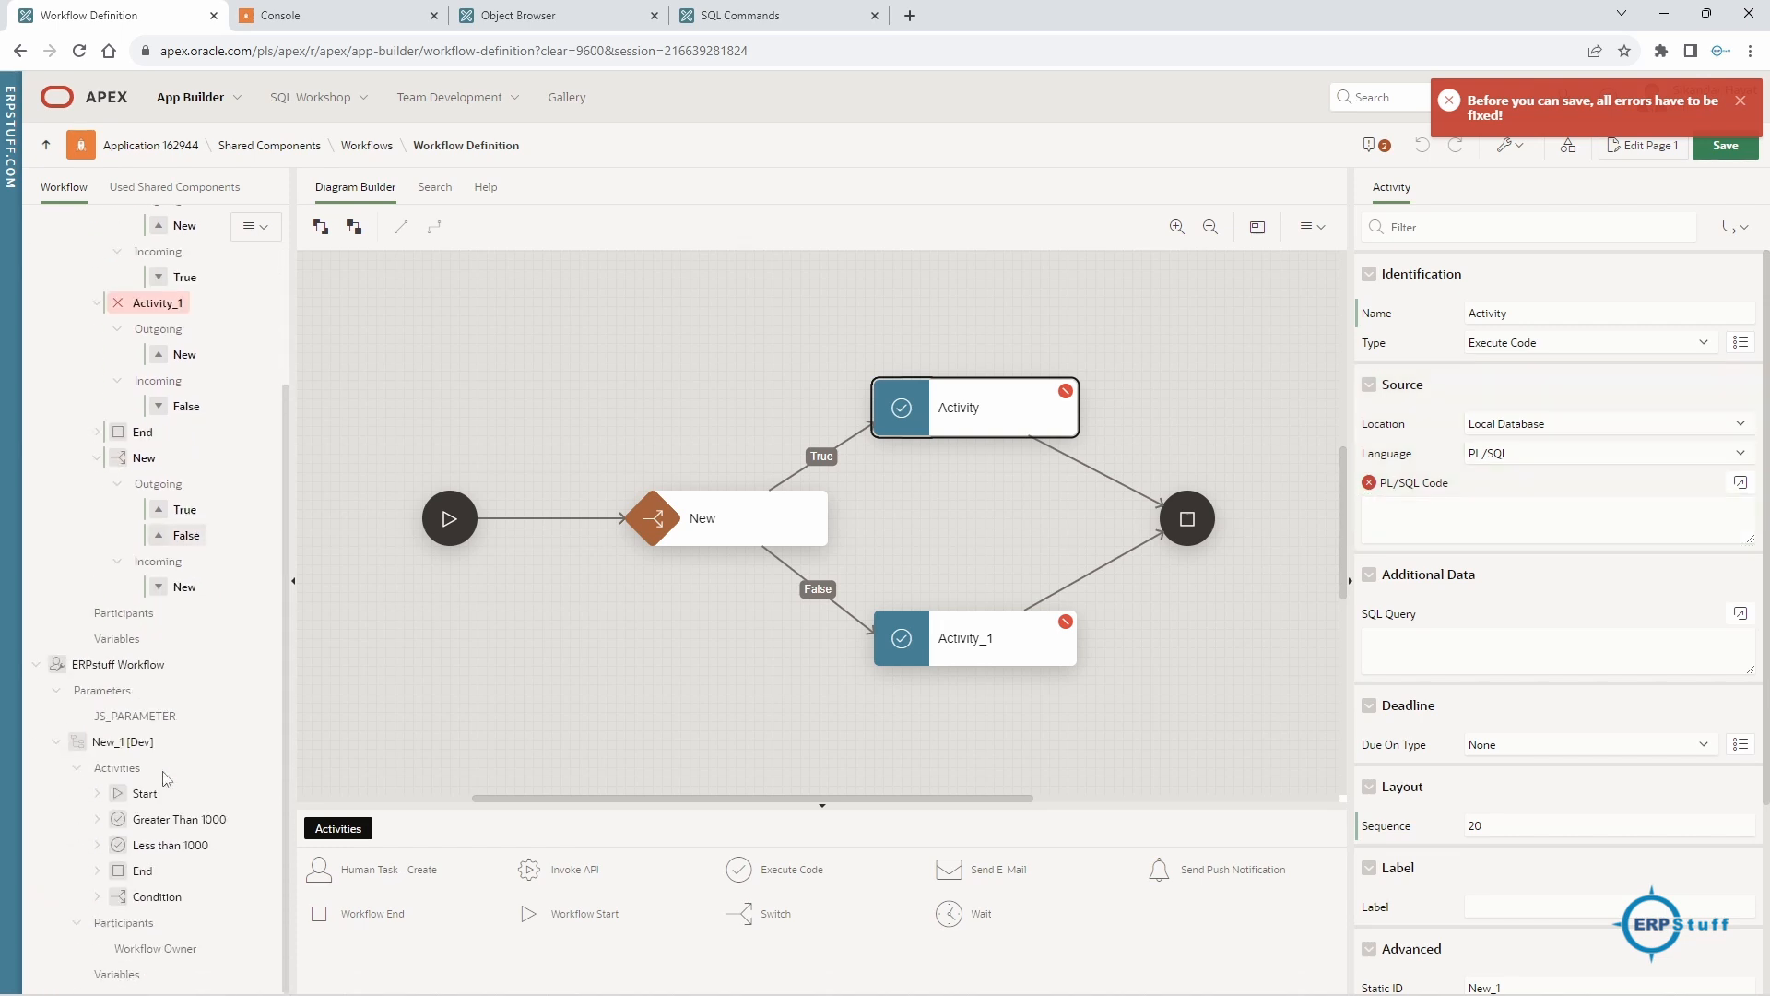
pyautogui.click(191, 827)
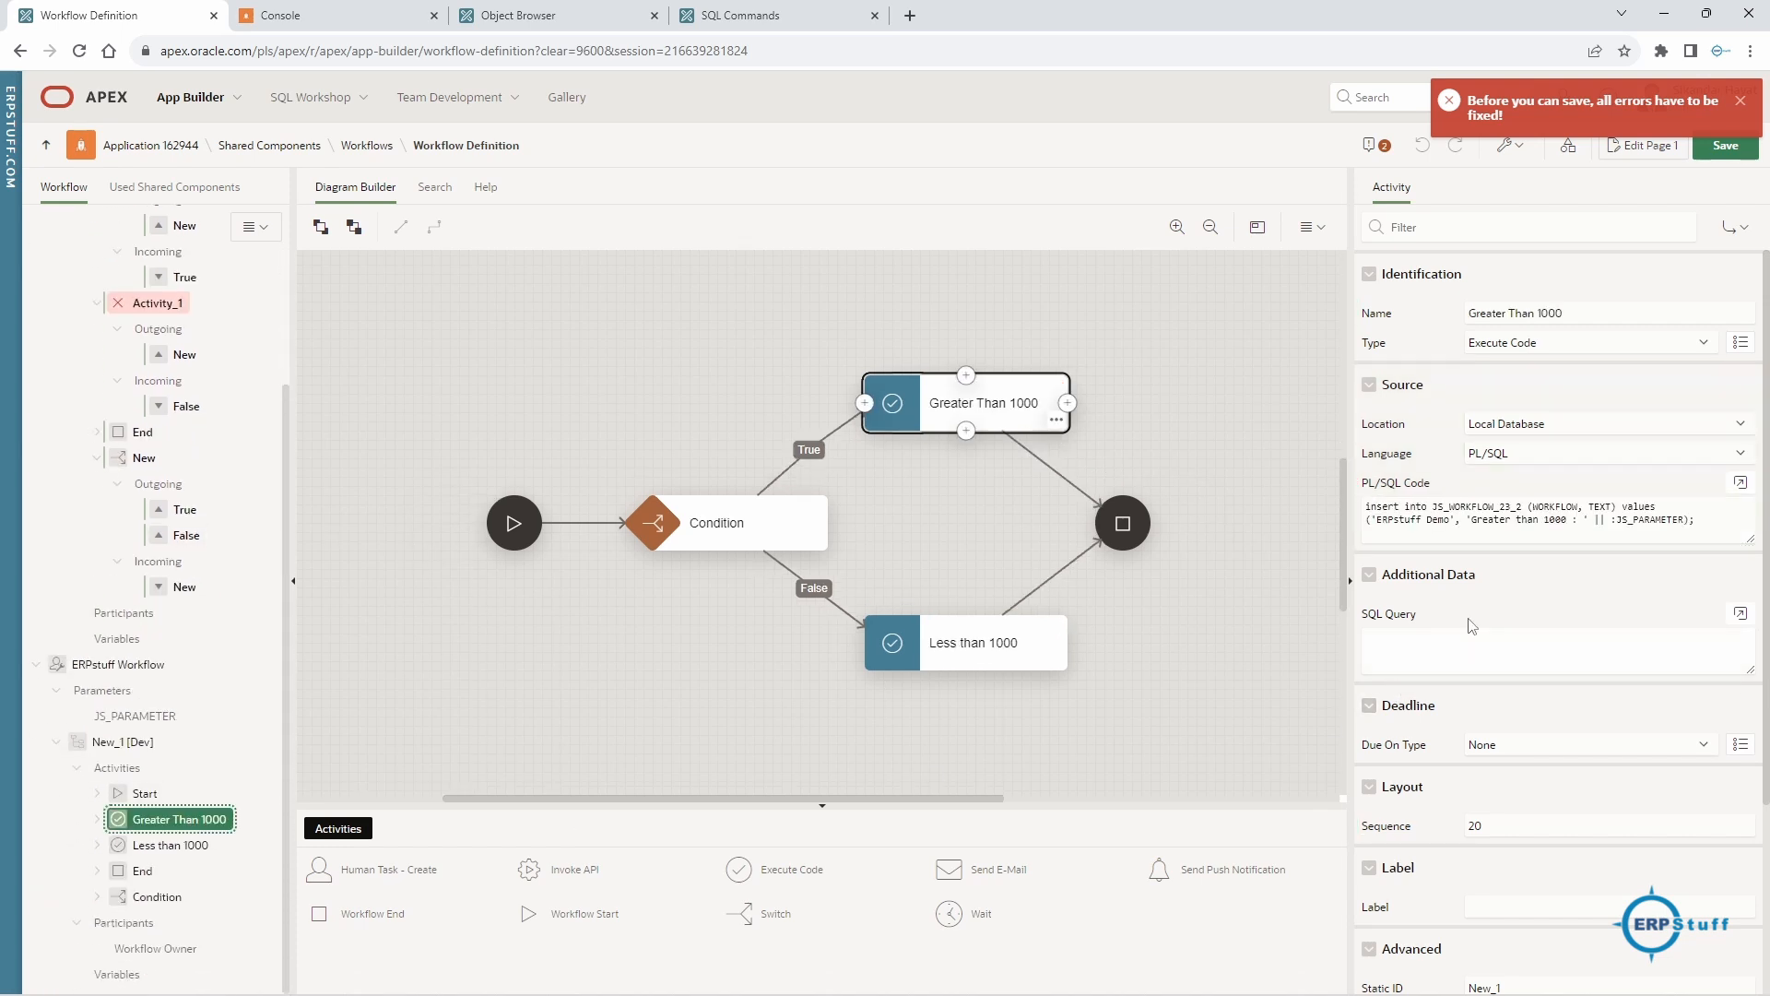
pyautogui.click(1697, 513)
pyautogui.moveTo(1697, 513); pyautogui.dragTo(1332, 476)
pyautogui.hotkey('ctrl', 'c')
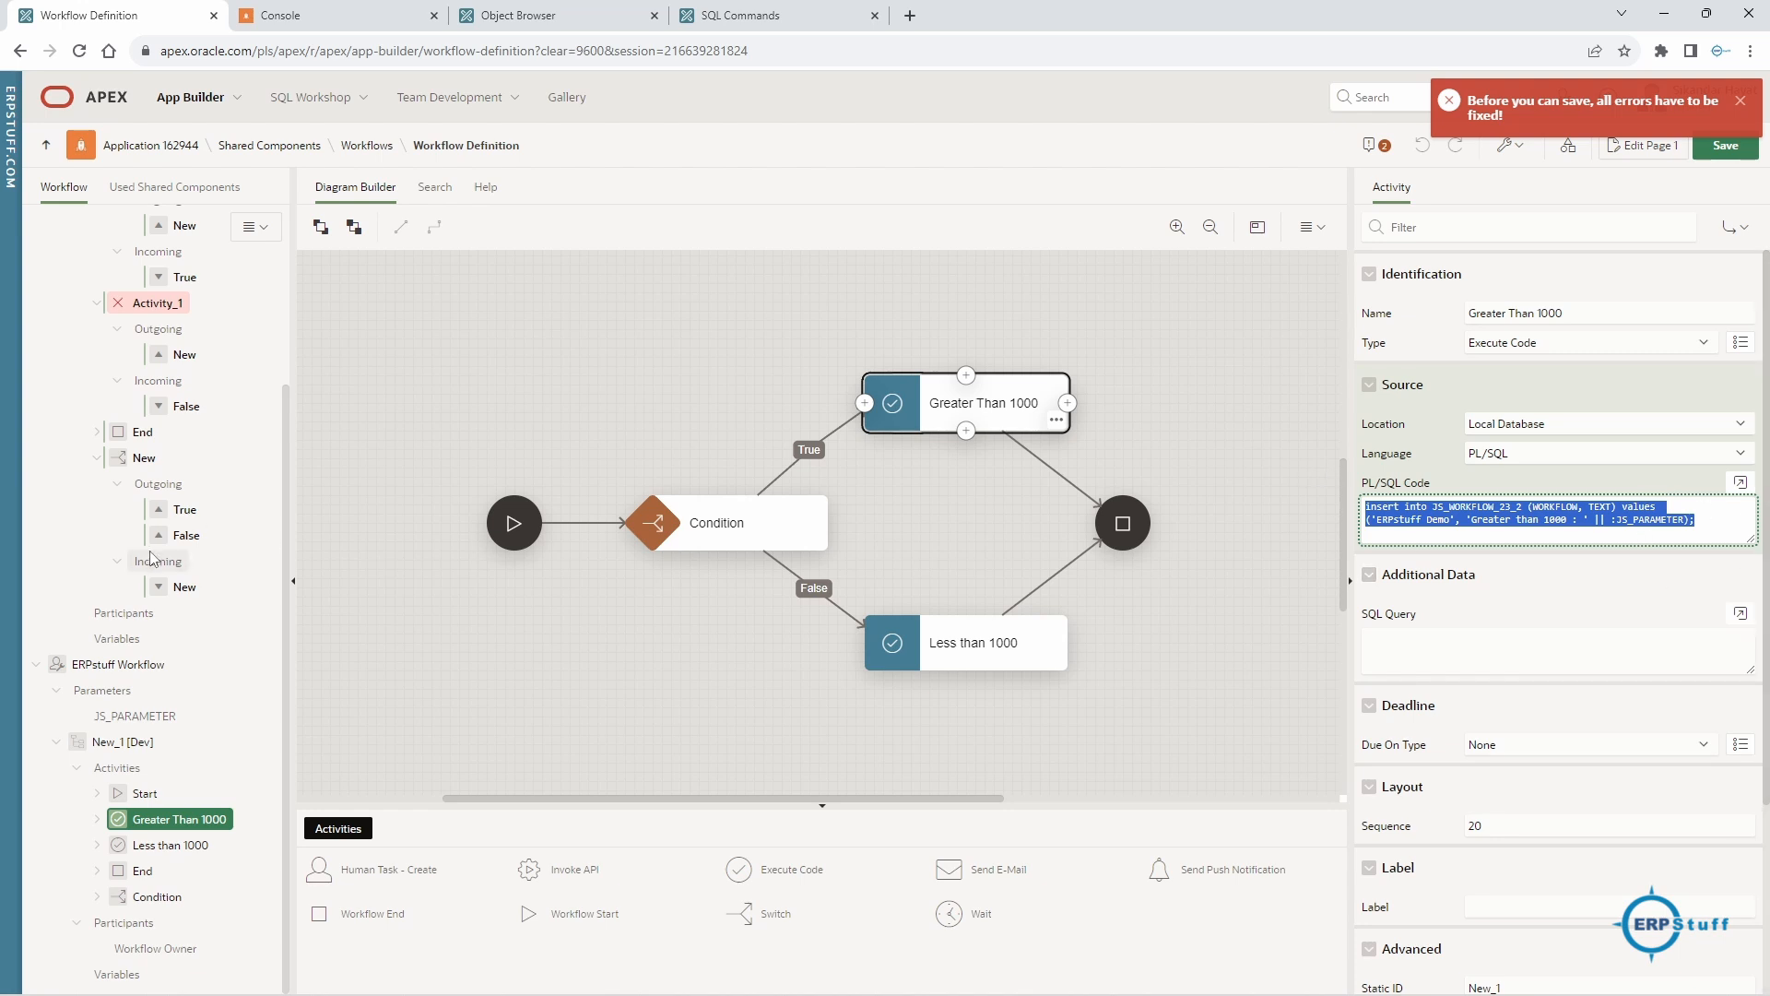
# - Paste the copied insert statement into the PL/SQL code of the Demo workflow's Activity
pyautogui.scroll(3, 153, 417)
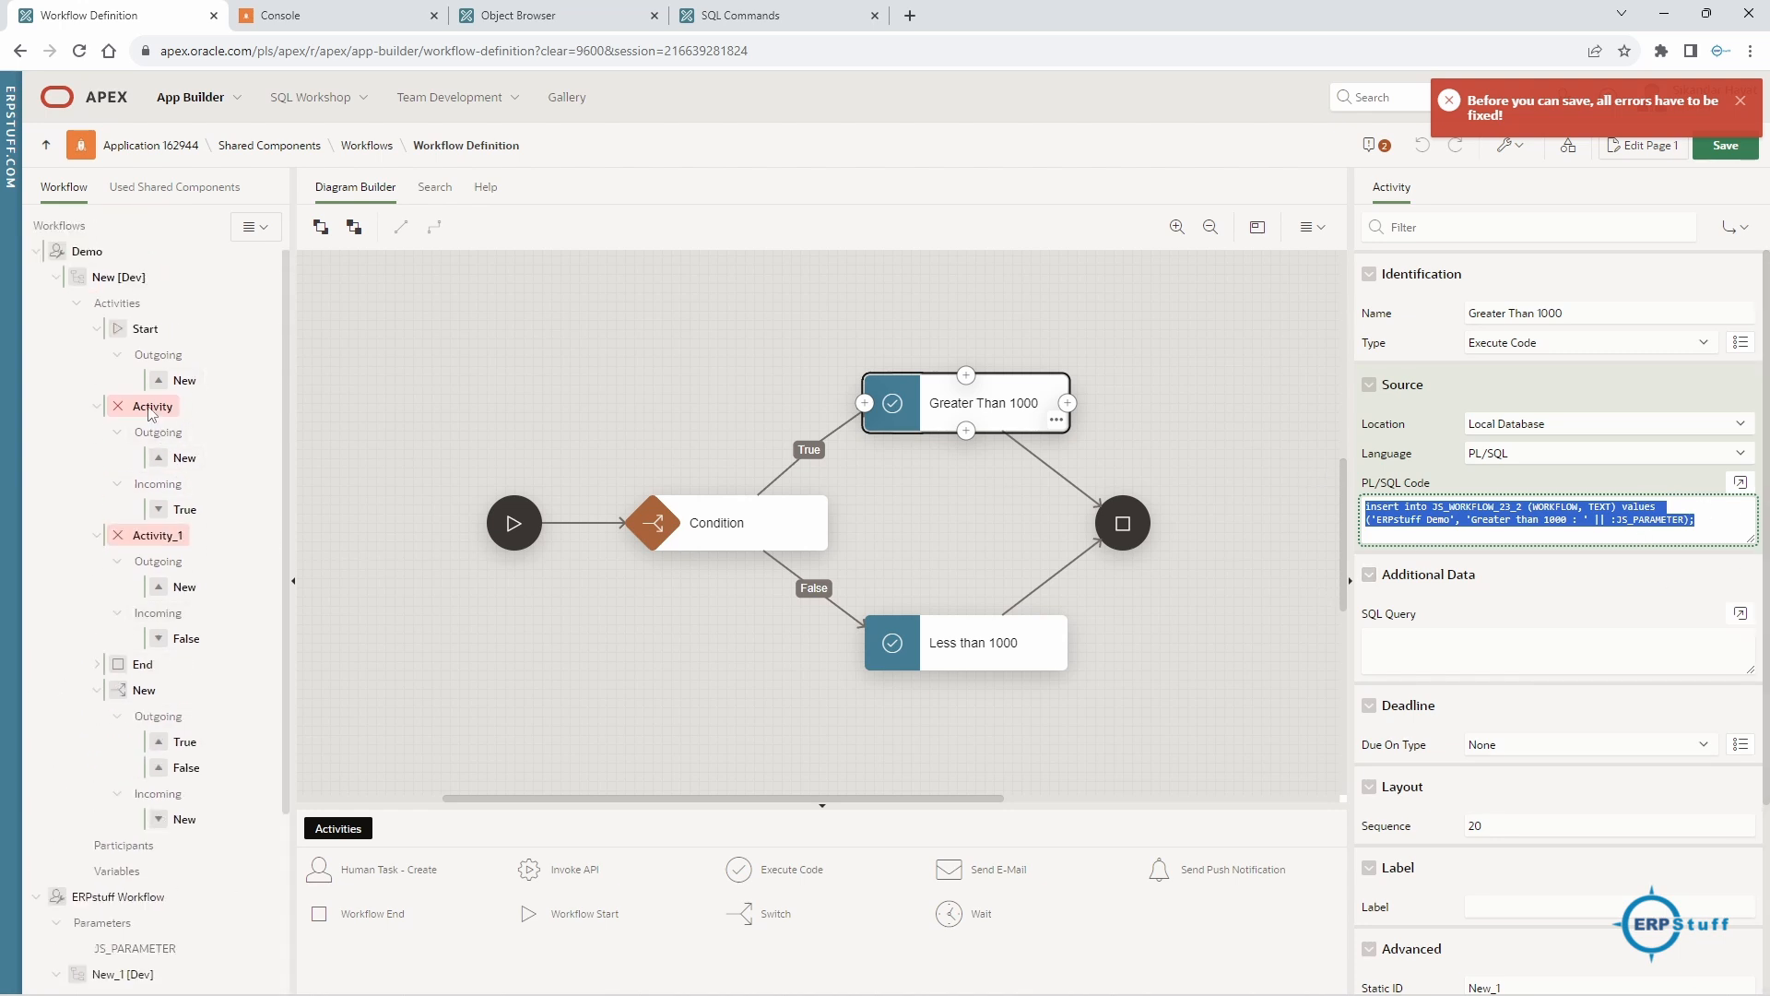
pyautogui.click(150, 409)
pyautogui.click(1481, 532)
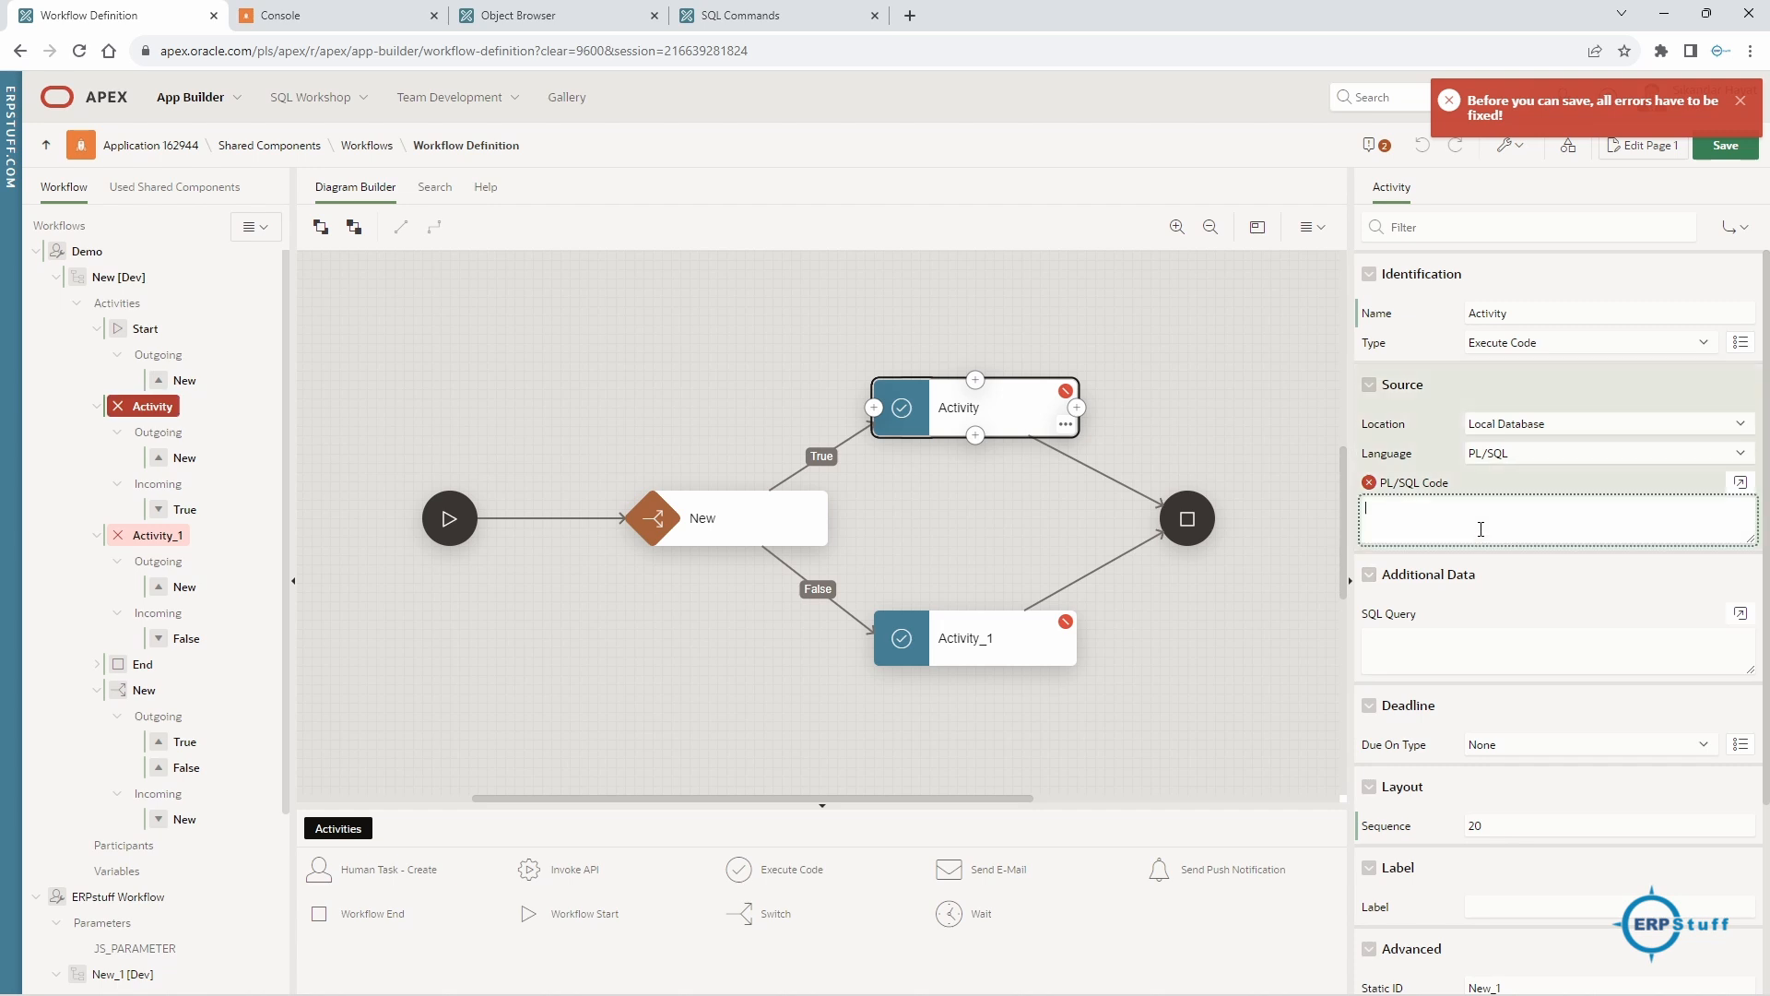
pyautogui.hotkey('ctrl', 'v')
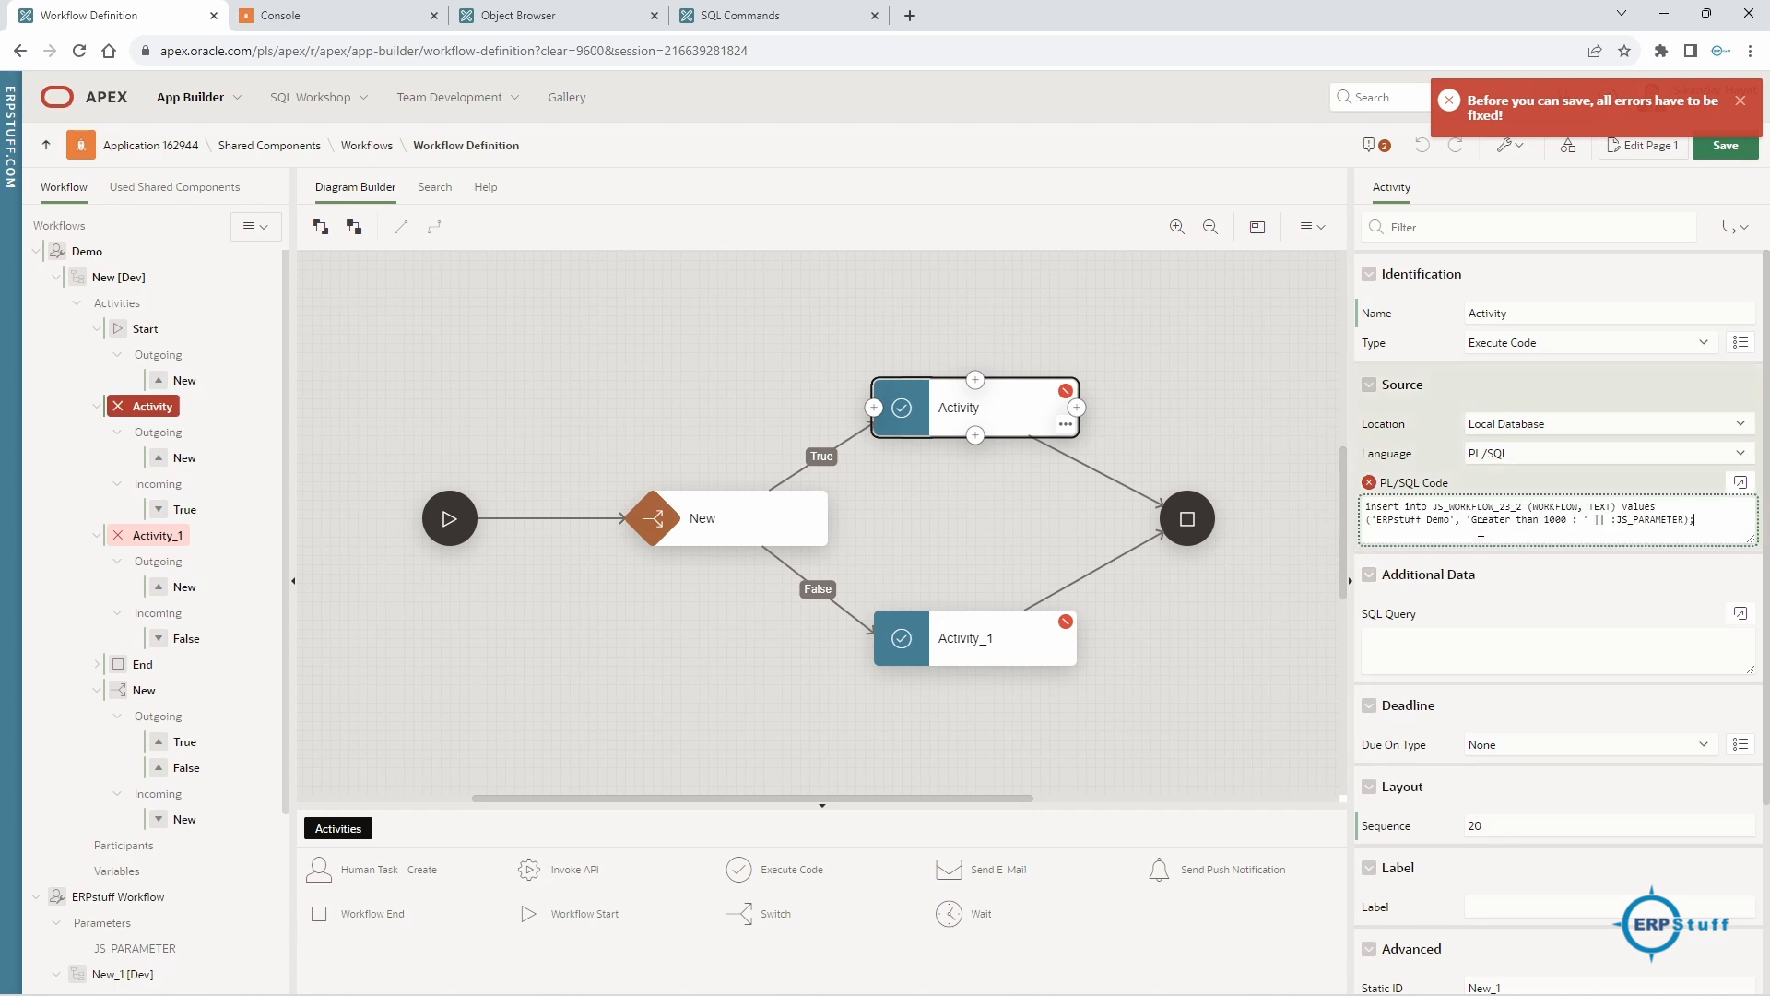
# - Paste the same insert statement into Activity_1's PL/SQL code and change its text to 'Less than 1000 : '
pyautogui.click(1014, 636)
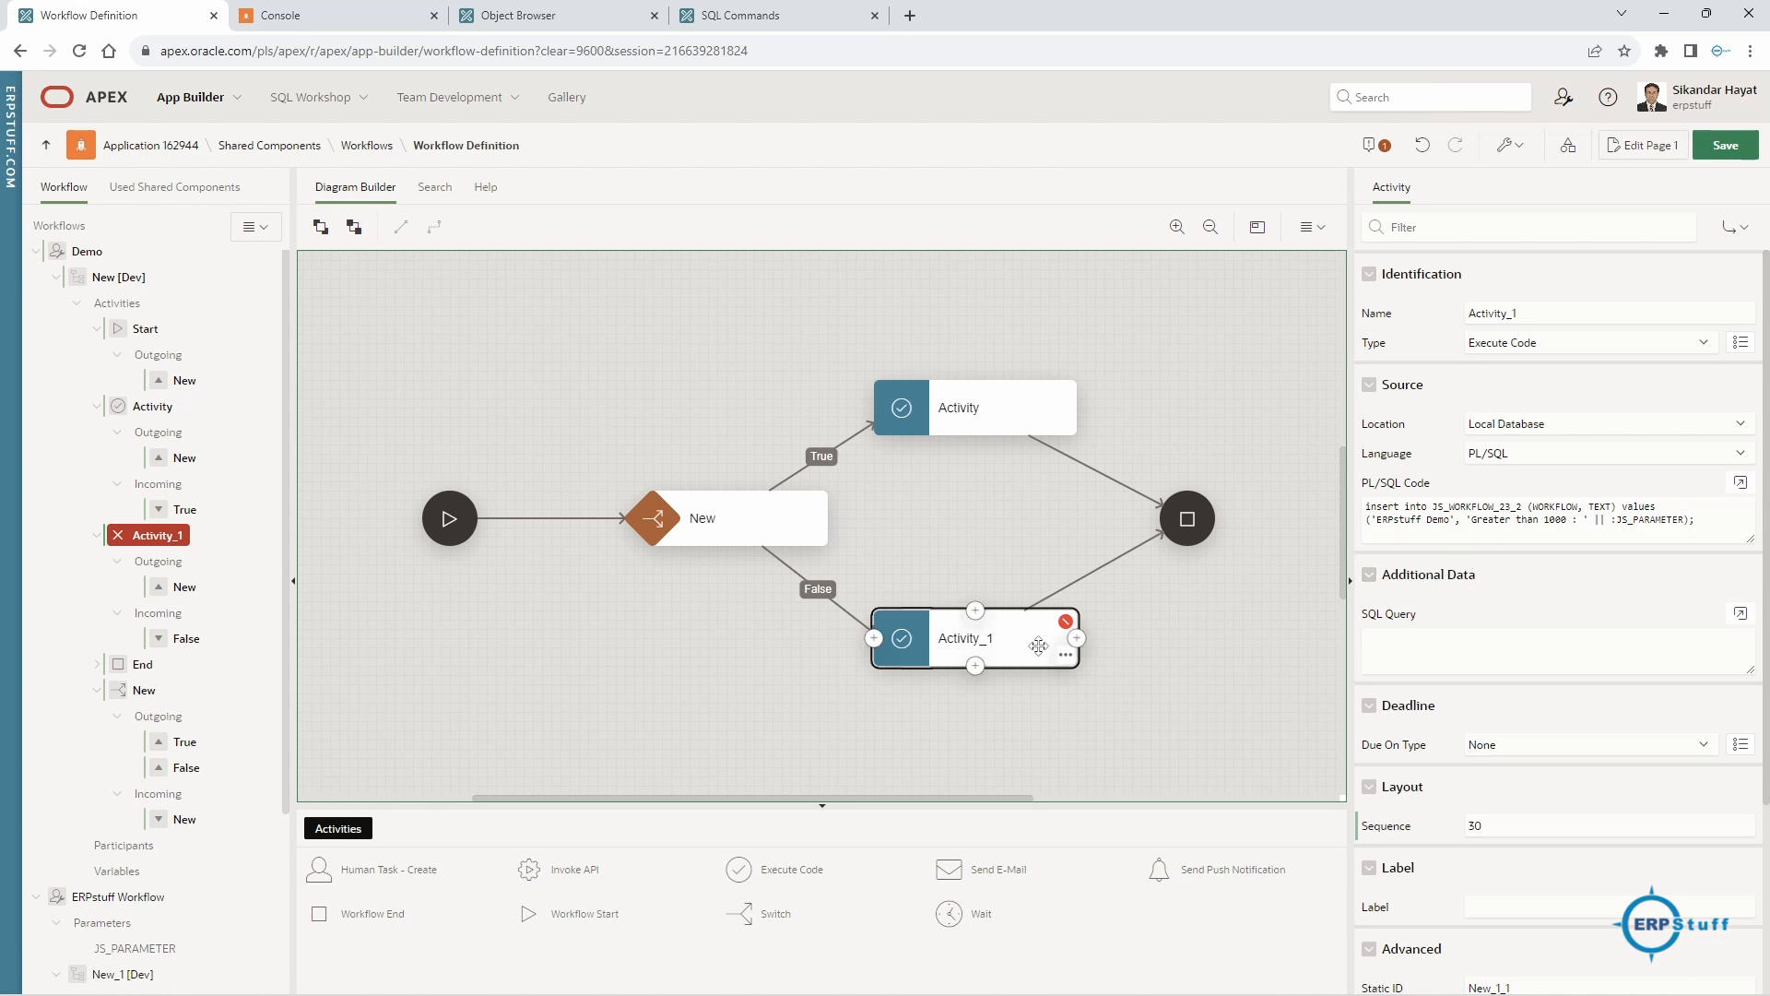
pyautogui.click(1001, 424)
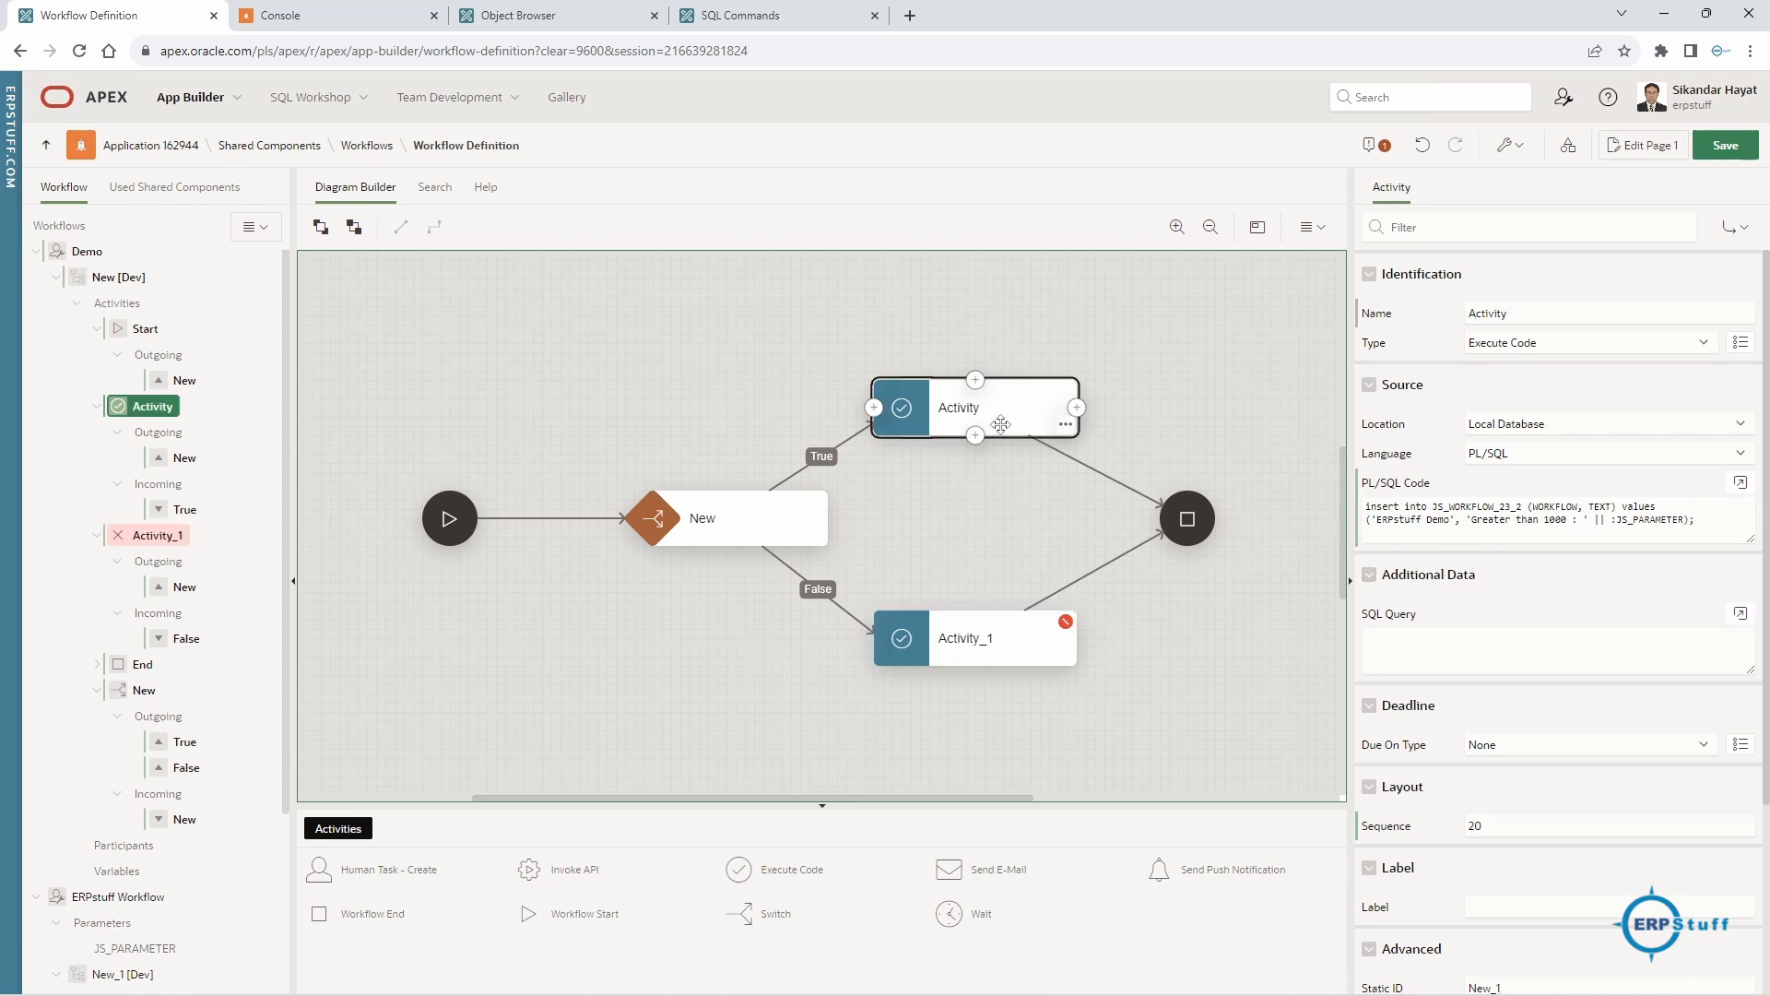
pyautogui.click(1005, 638)
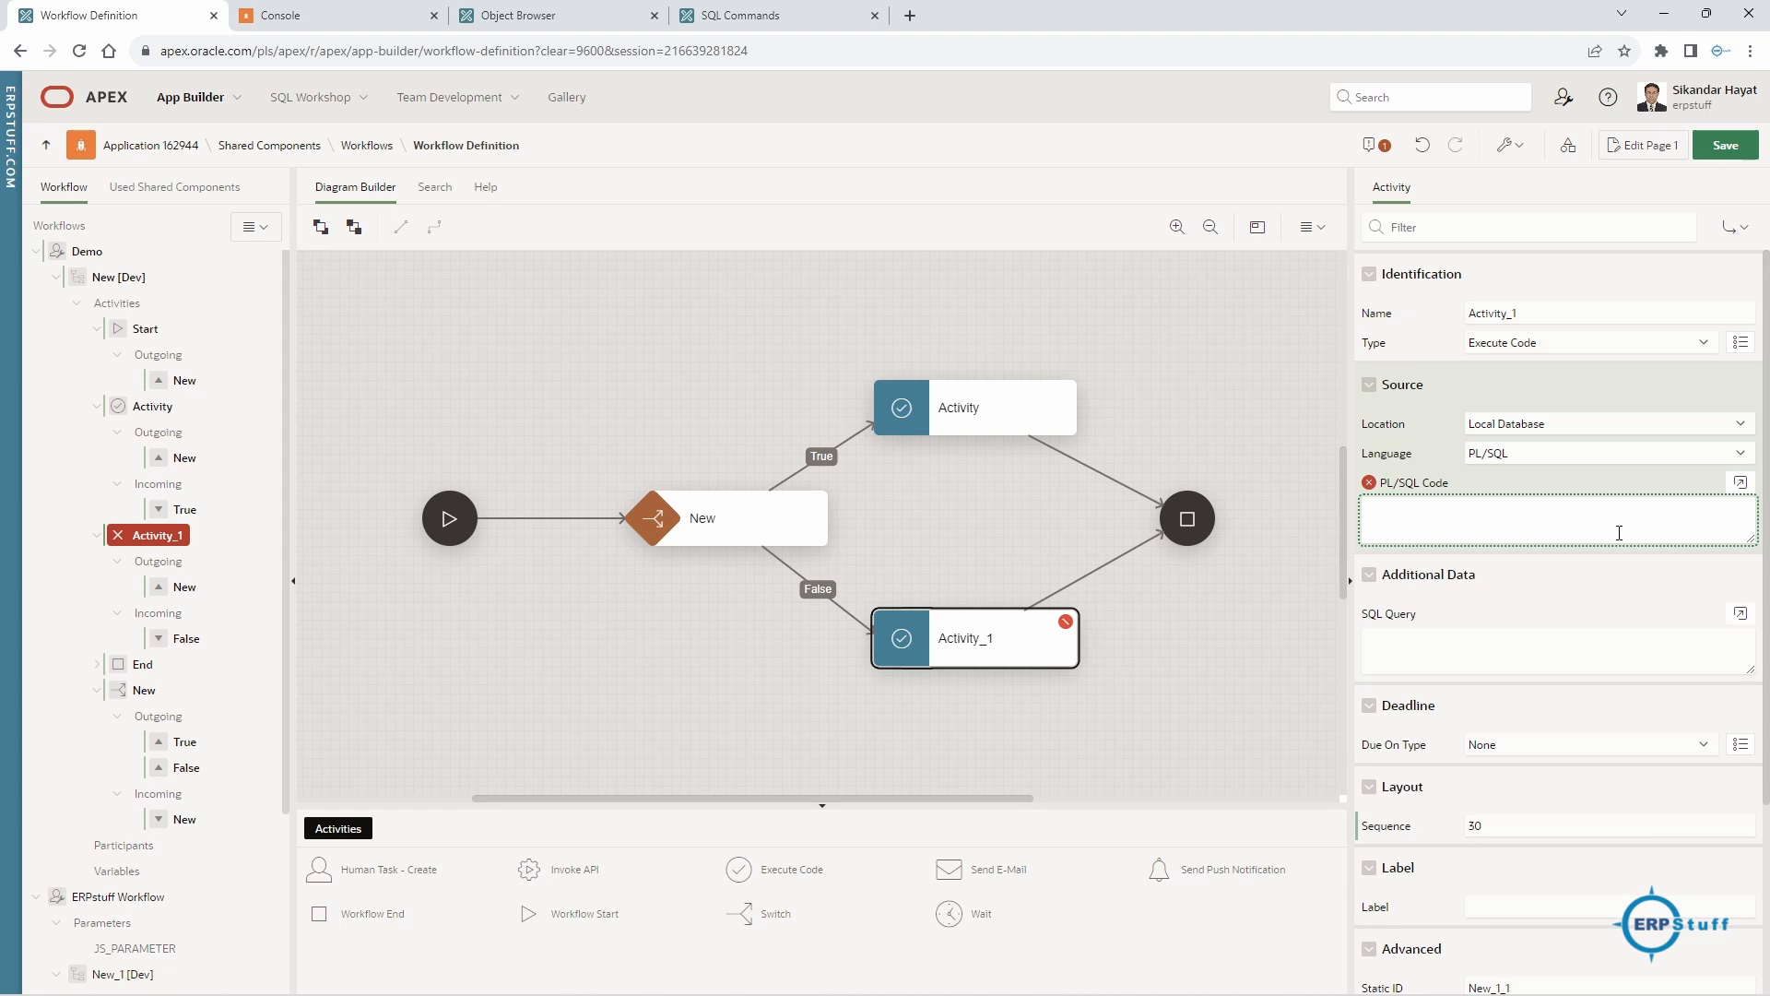
pyautogui.write("insert into JS_WORKFLOW_23_2 (WORKFLOW, TEXT) values ('ERPstuff Demo', 'Greater than 1000 : ' || :JS_PARAMETER);")
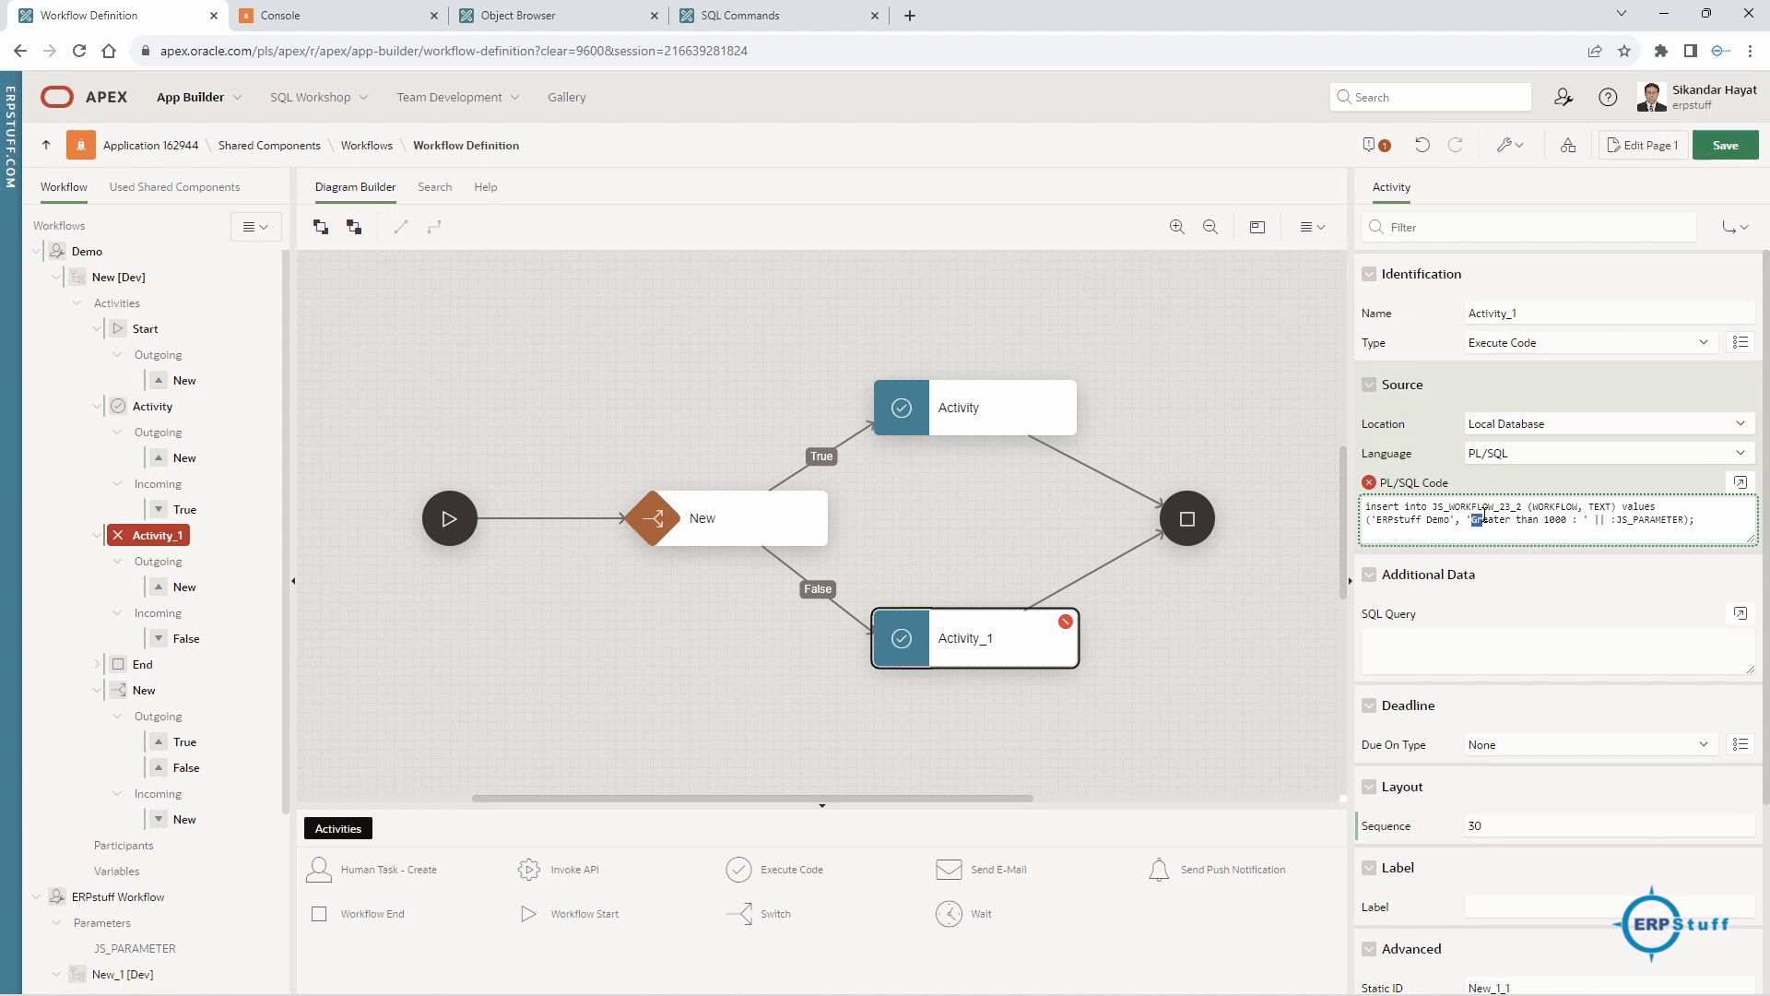
pyautogui.moveTo(1473, 520); pyautogui.dragTo(1509, 522)
pyautogui.write('Less')
pyautogui.click(1447, 660)
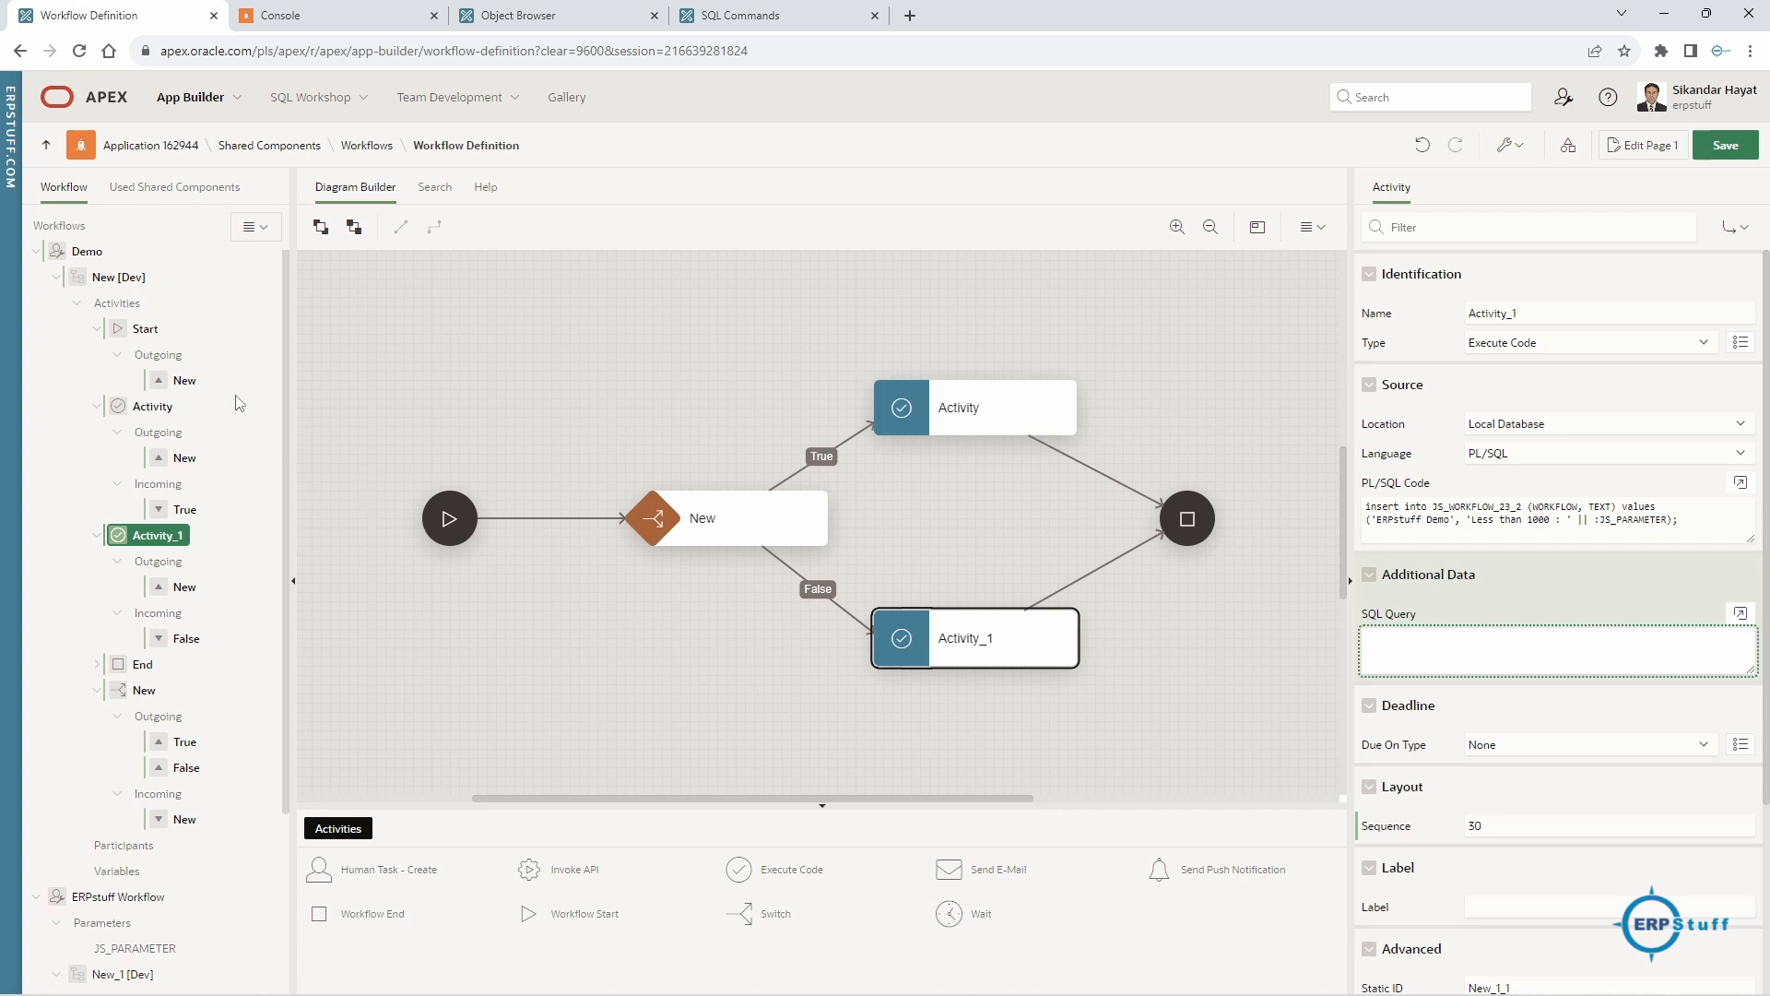
# - Create a parameter for the Demo workflow with the static ID JS_PARAMETER
pyautogui.click(89, 253)
pyautogui.rightClick(92, 255)
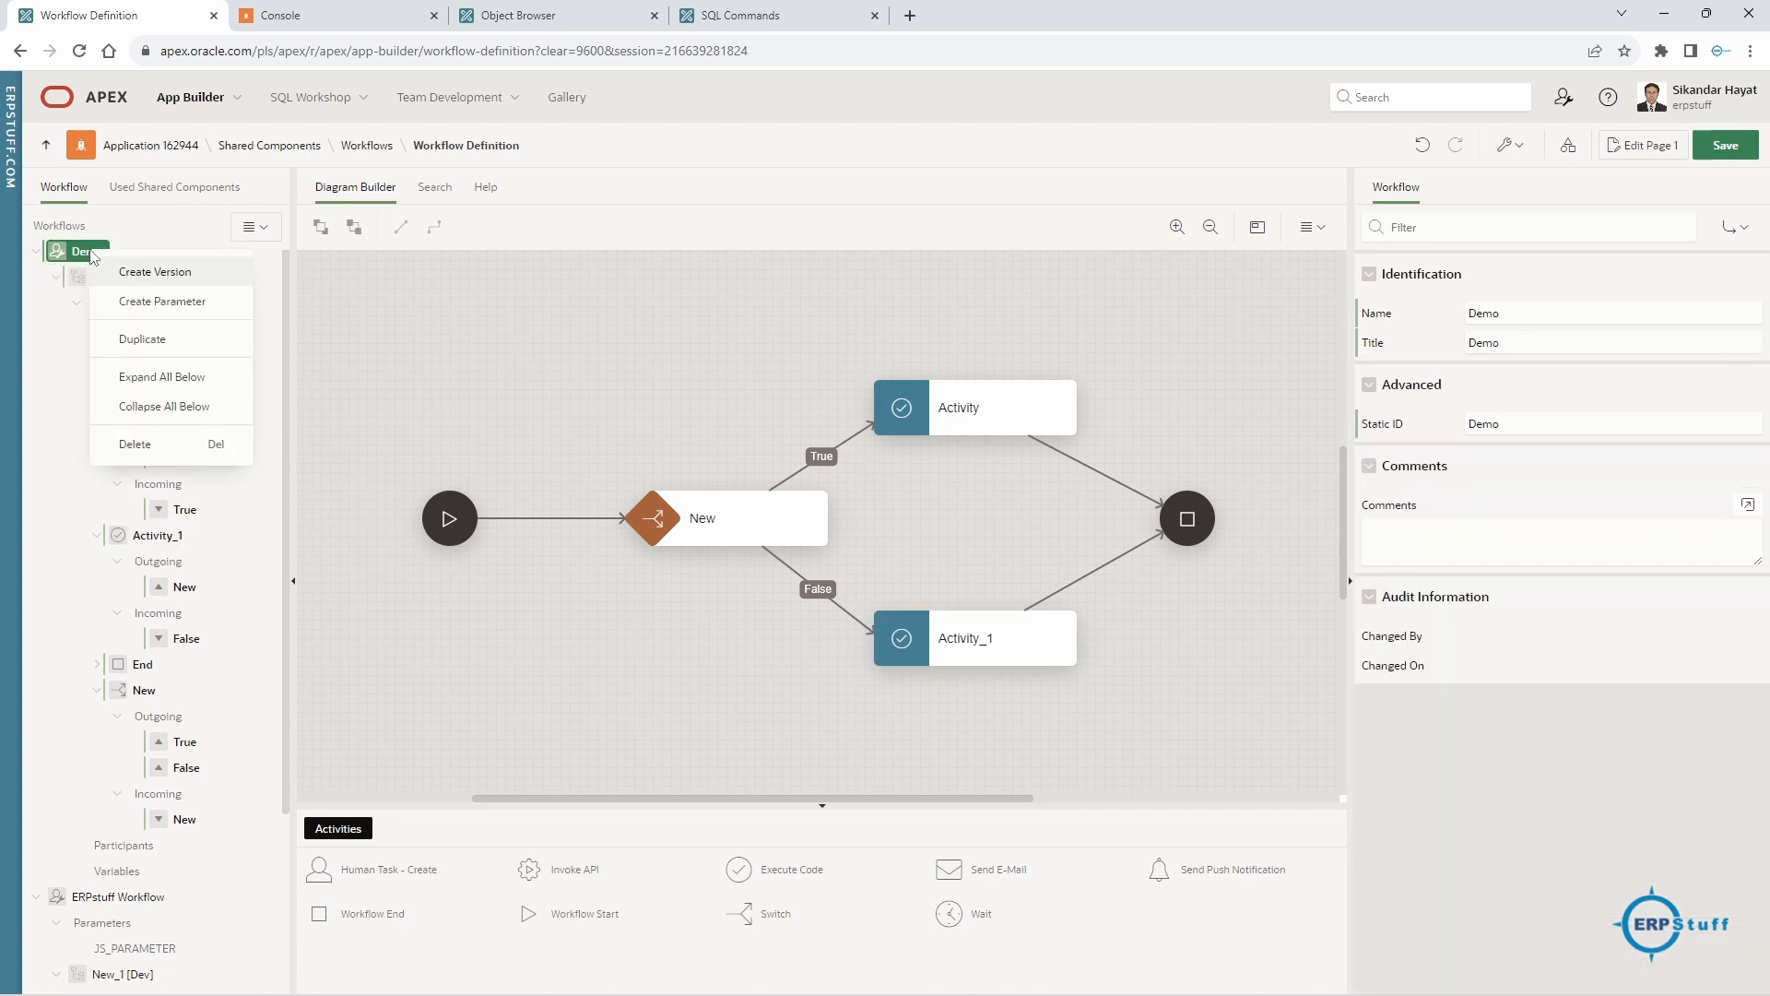
pyautogui.click(150, 302)
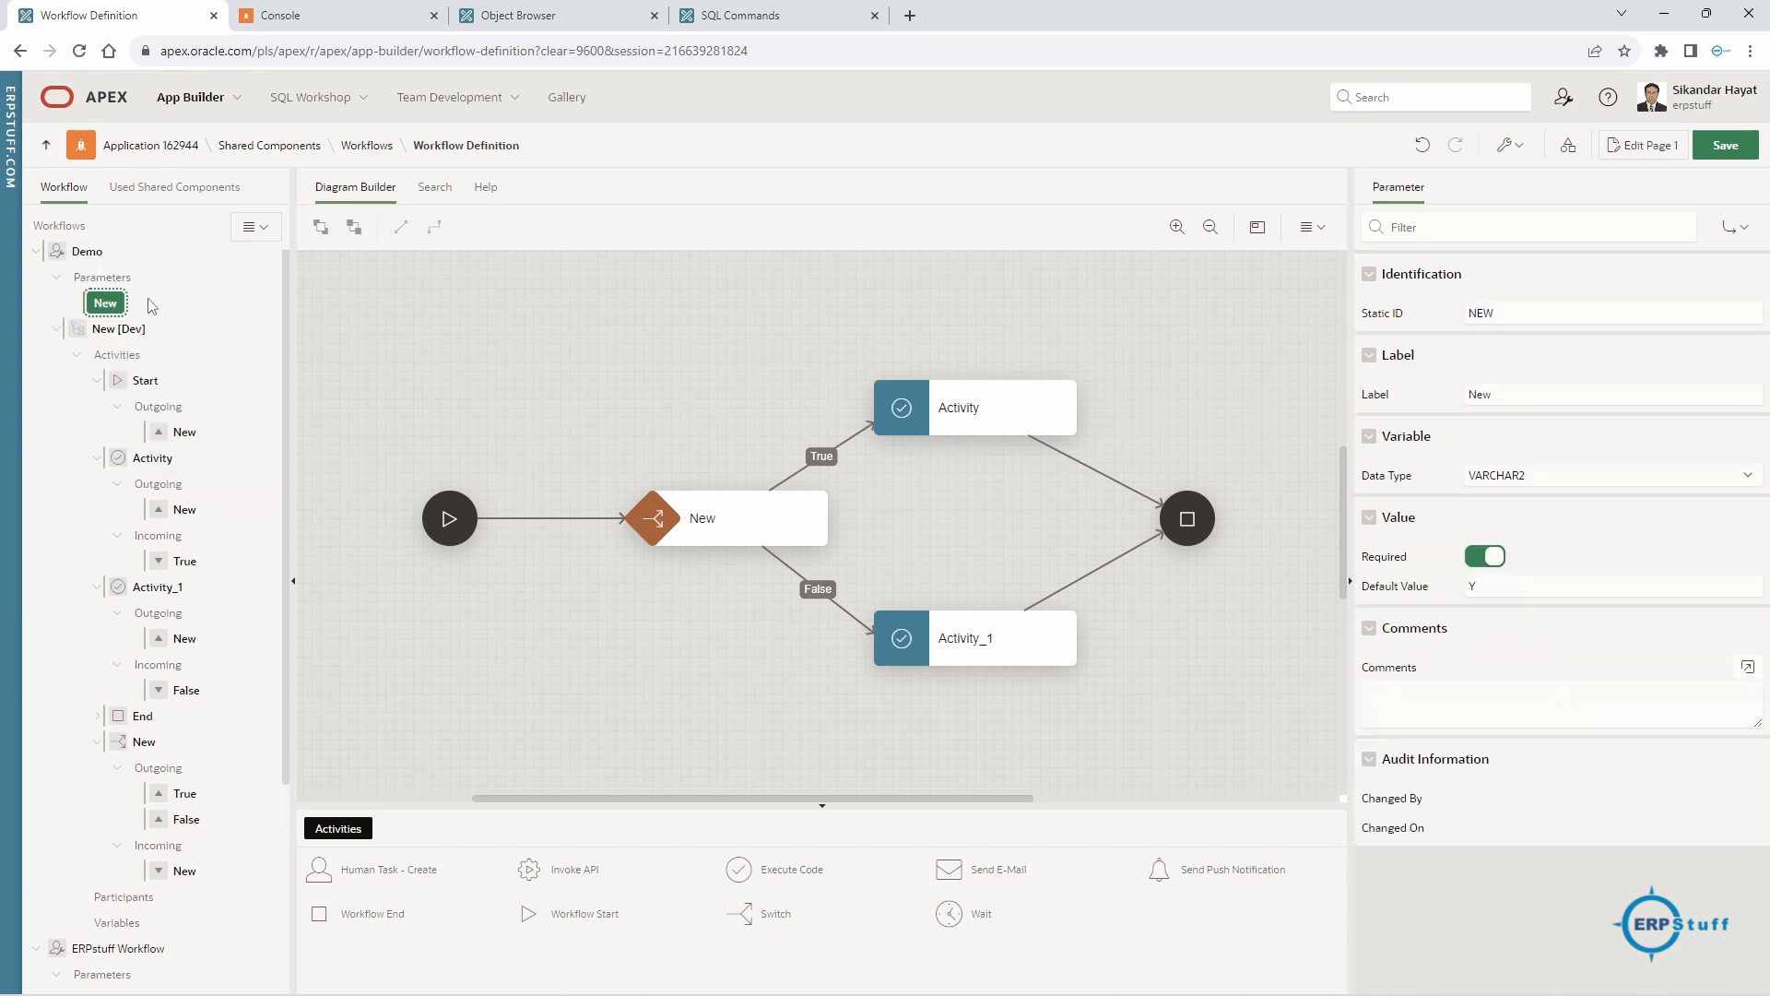
pyautogui.click(1537, 316)
pyautogui.write('JS_PARAMETER')
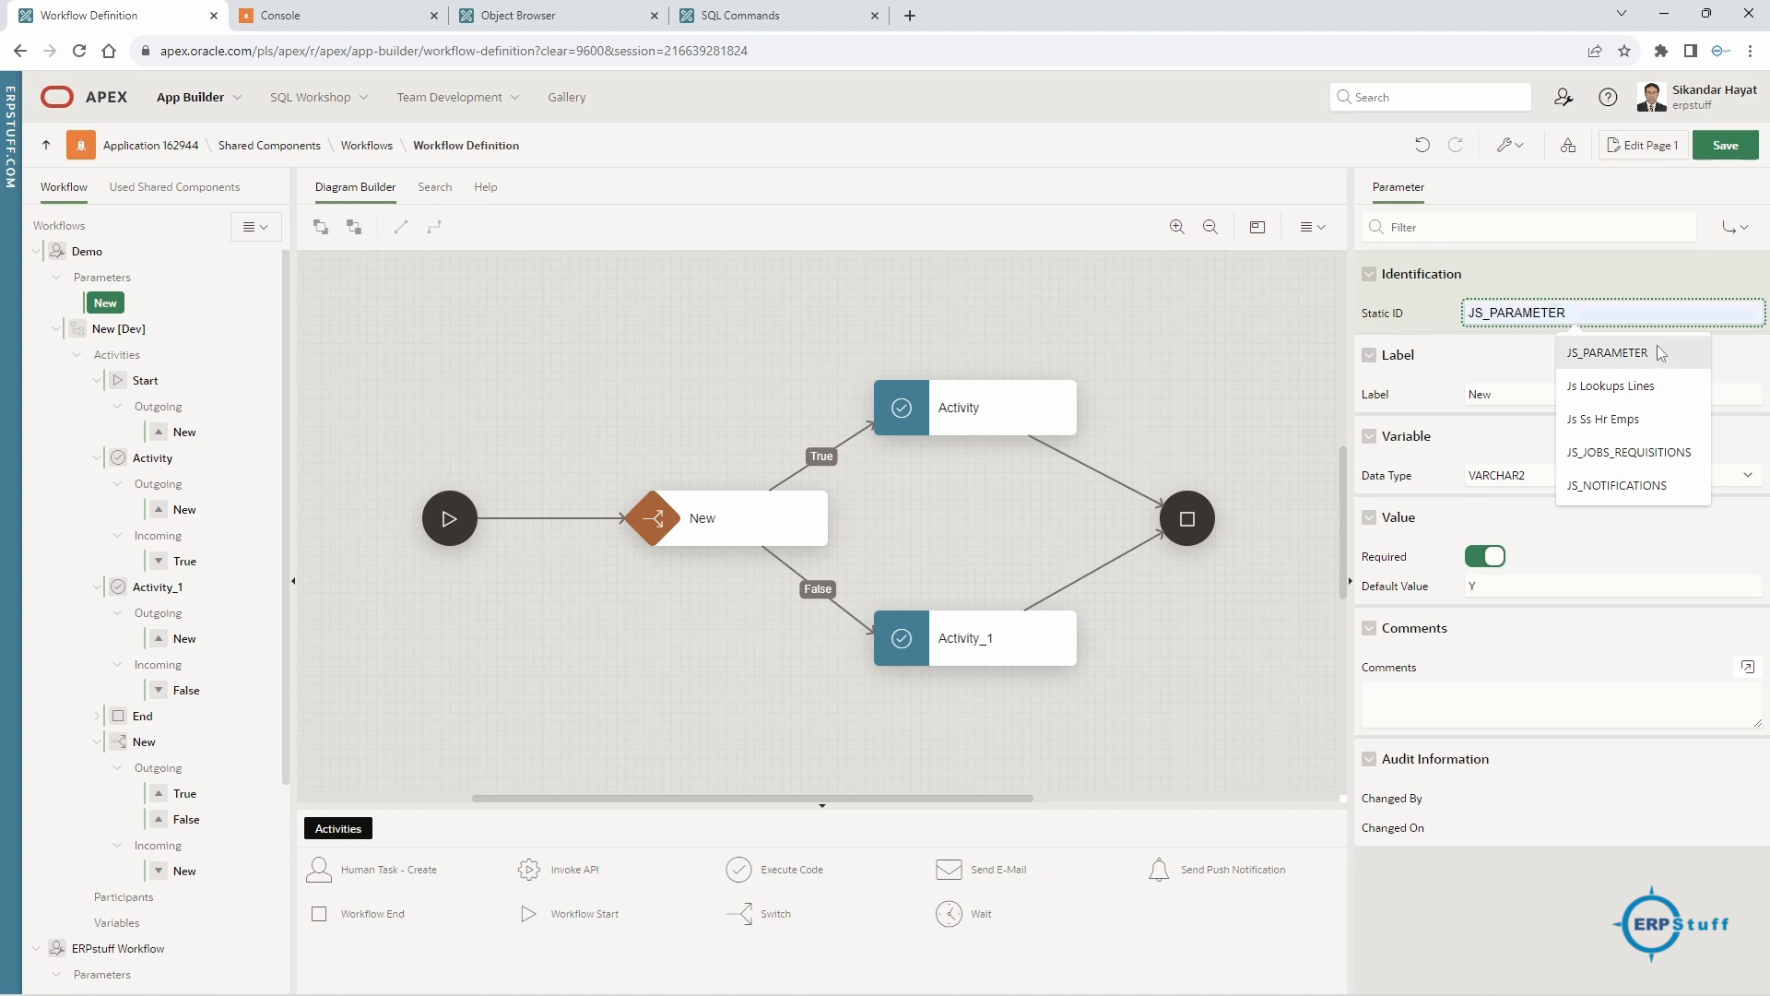
pyautogui.click(1656, 349)
# - Copy the parameter's static ID into its label so that the label is JS_PARAMETER
pyautogui.click(1523, 394)
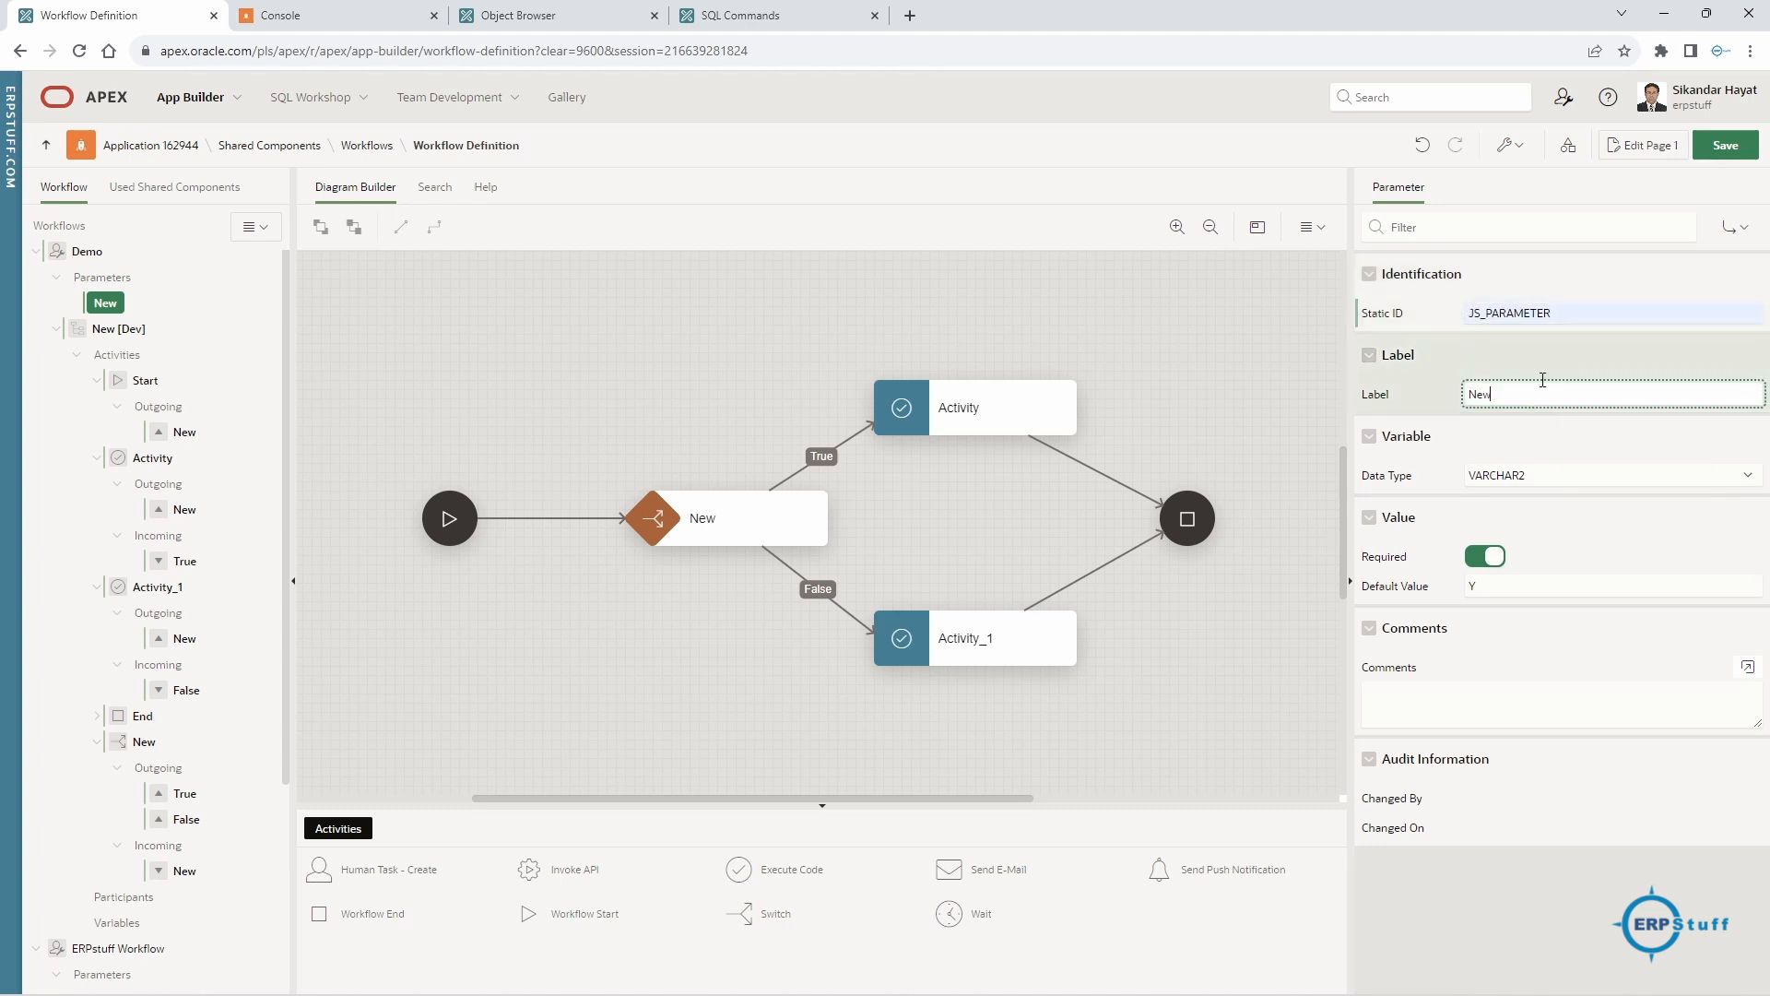
pyautogui.doubleClick(1571, 313)
pyautogui.hotkey('ctrl', 'c')
pyautogui.click(1517, 397)
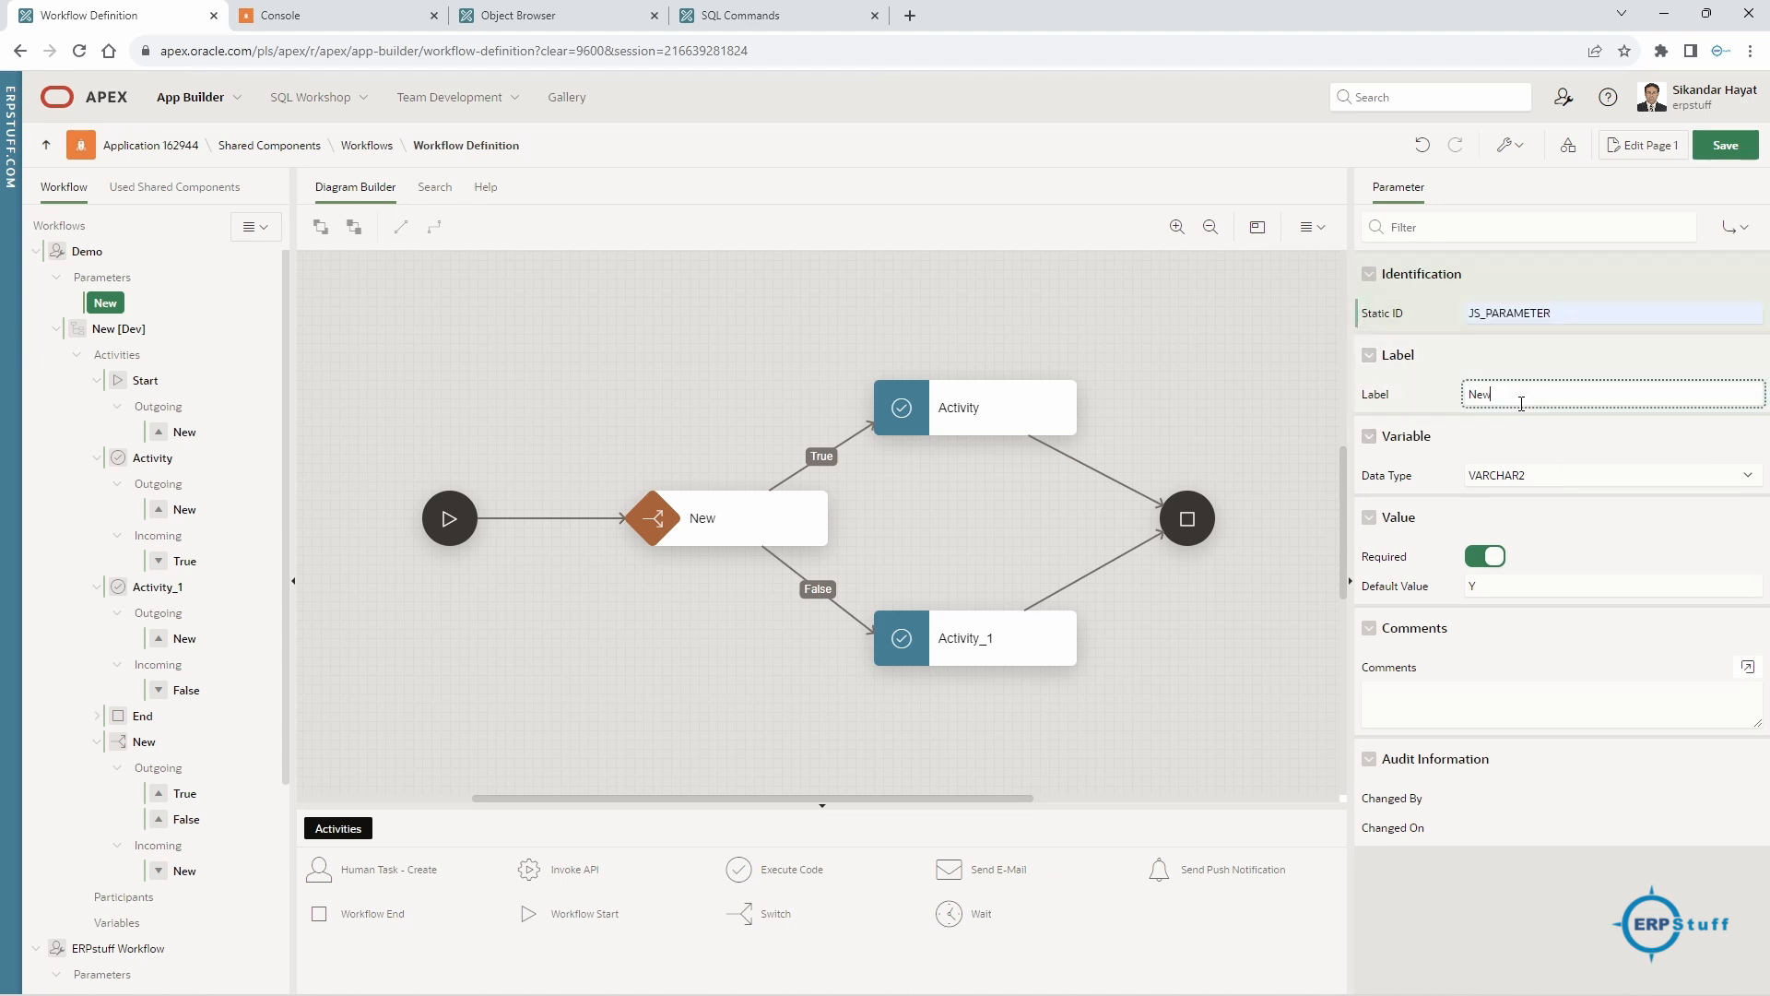
pyautogui.hotkey('ctrl', 'a')
pyautogui.hotkey('ctrl', 'v')
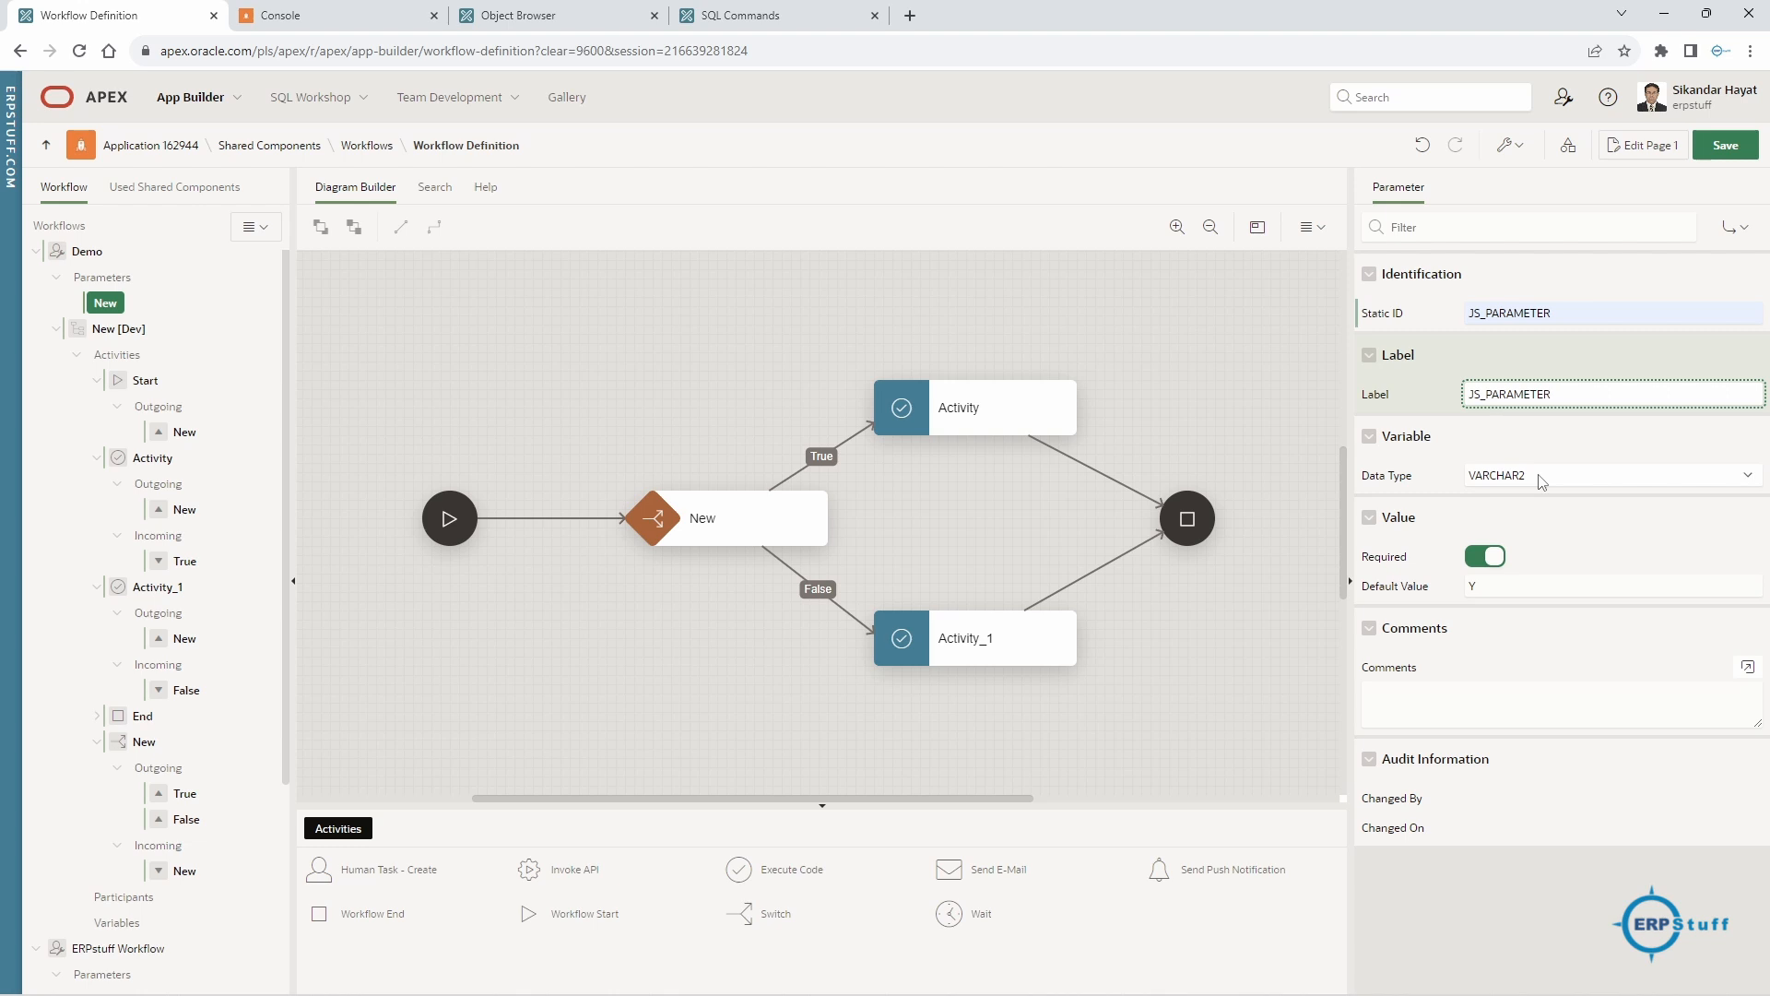
# - Make the parameter not required, leave its default value empty, and save the workflow
pyautogui.click(1477, 562)
pyautogui.press('Tab')
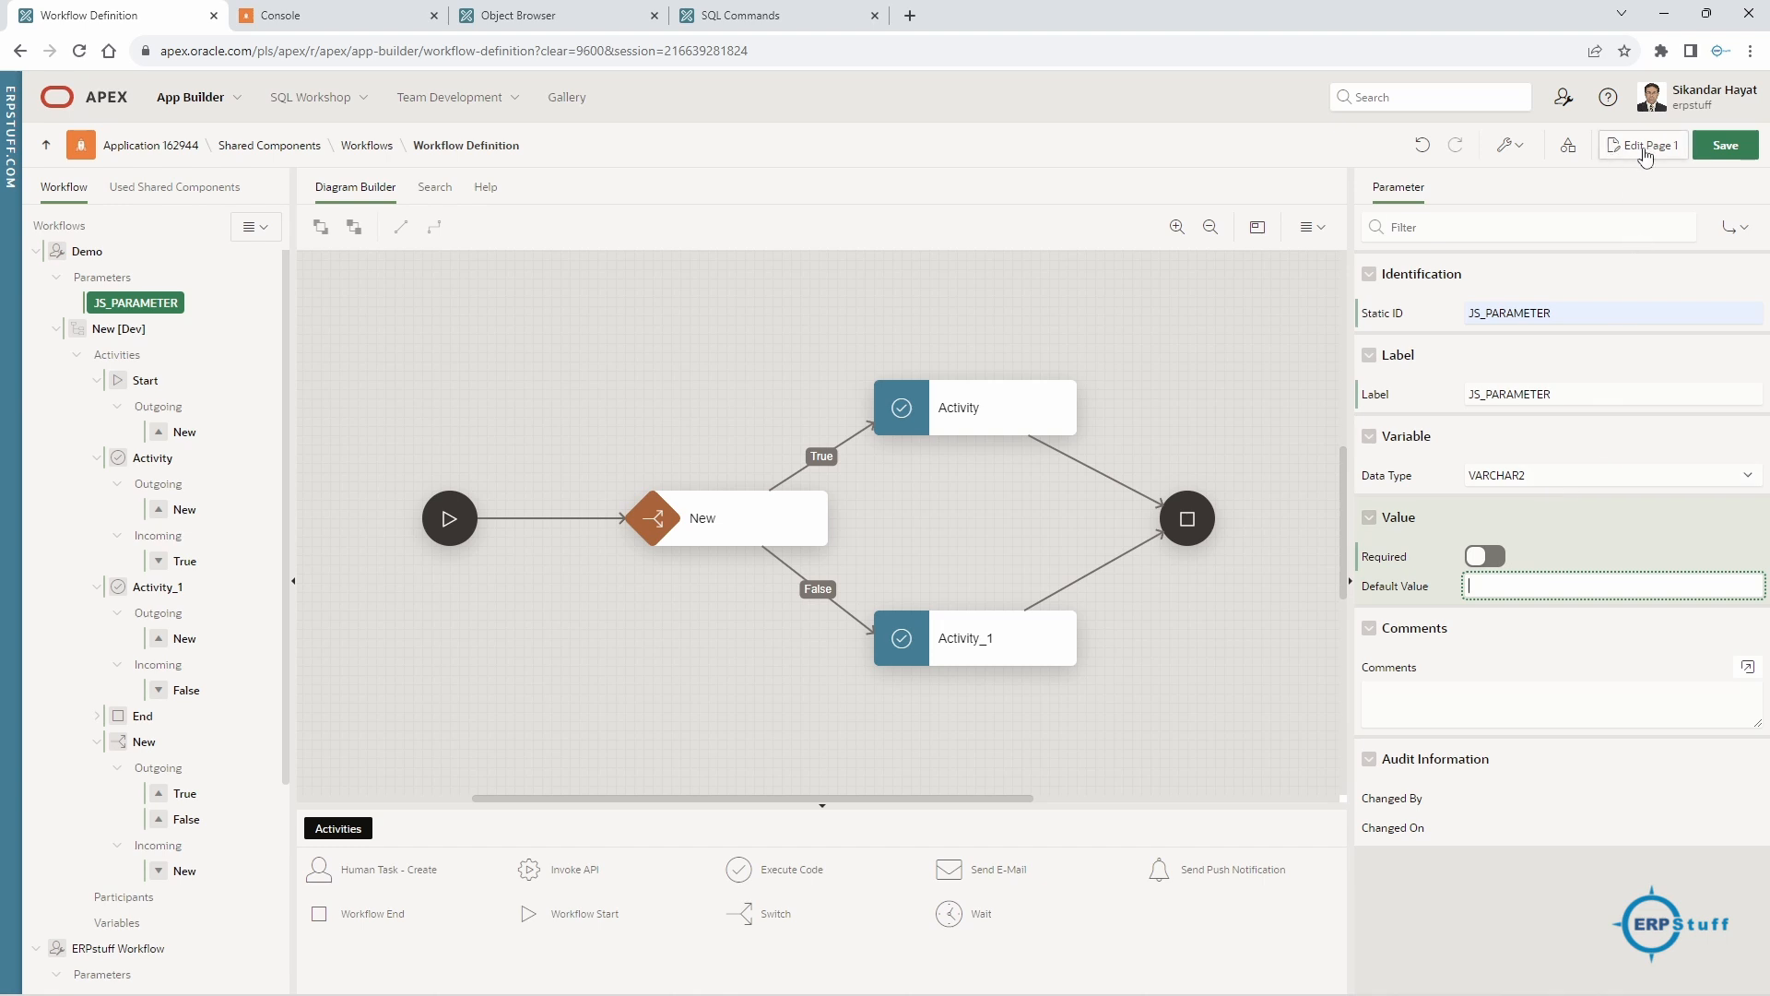
pyautogui.click(1717, 155)
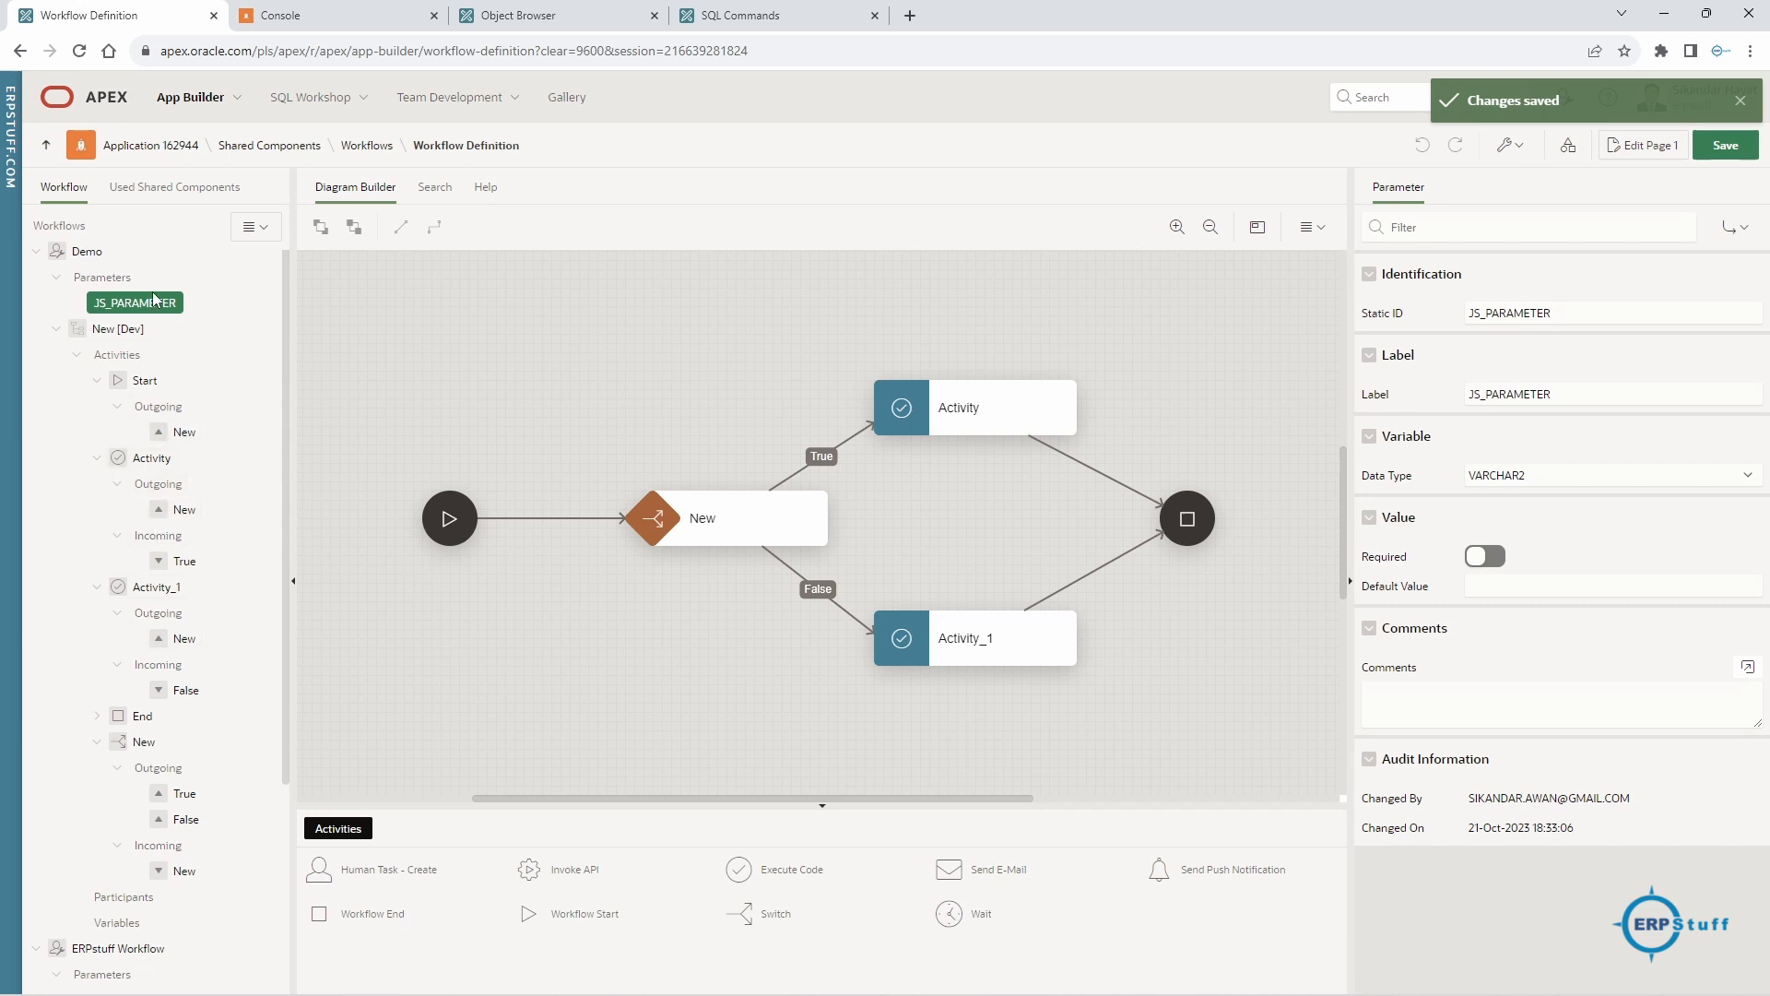
# - Review the activity types insertable on the connection from Activity_1 to End and the commands available for the Start activity
pyautogui.click(1086, 573)
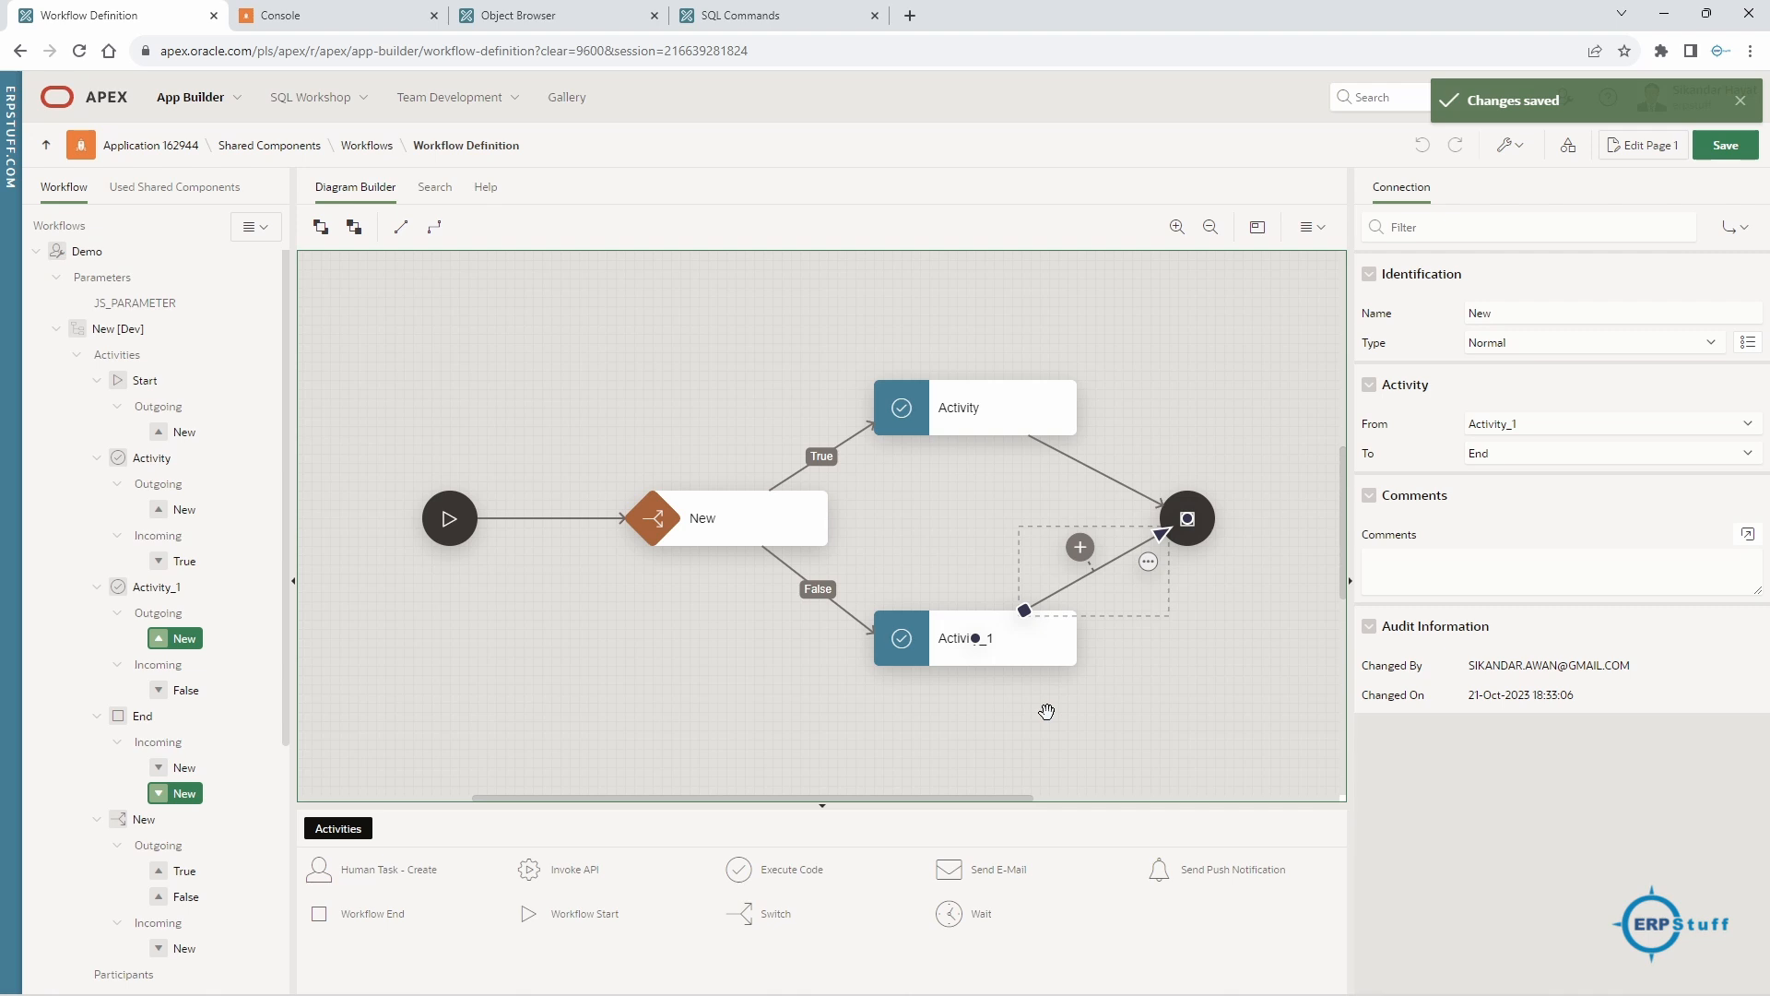
pyautogui.click(1080, 550)
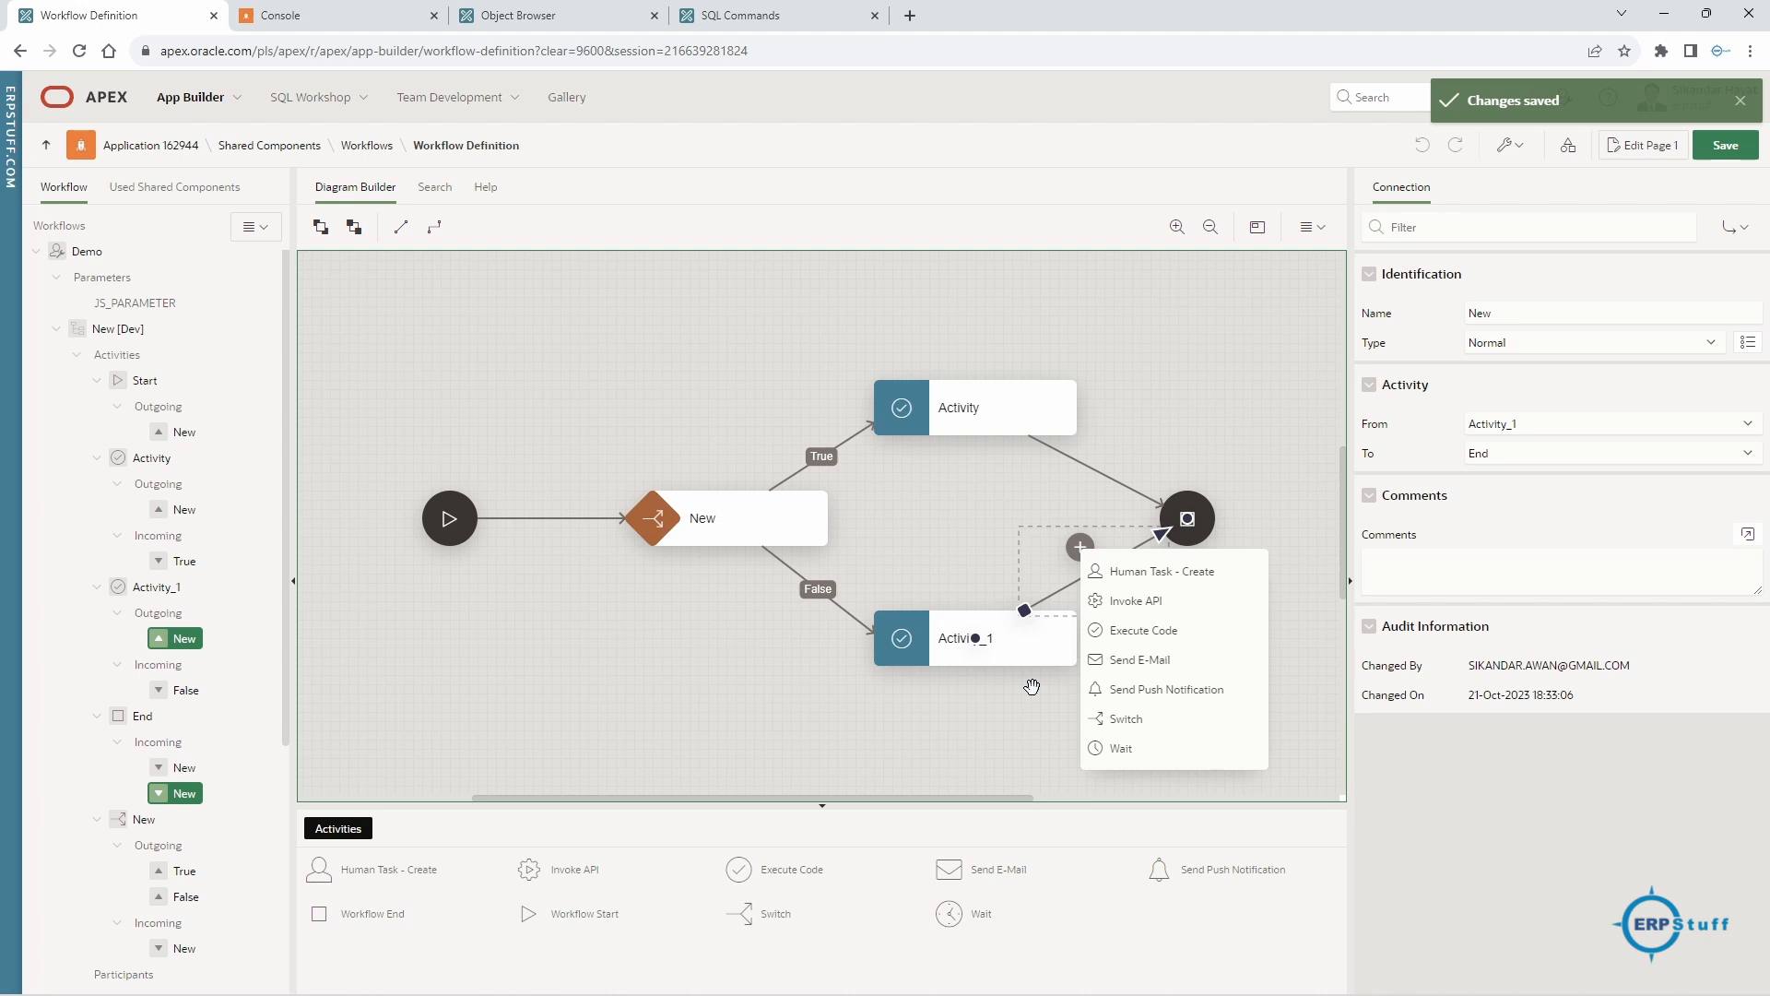
pyautogui.click(999, 698)
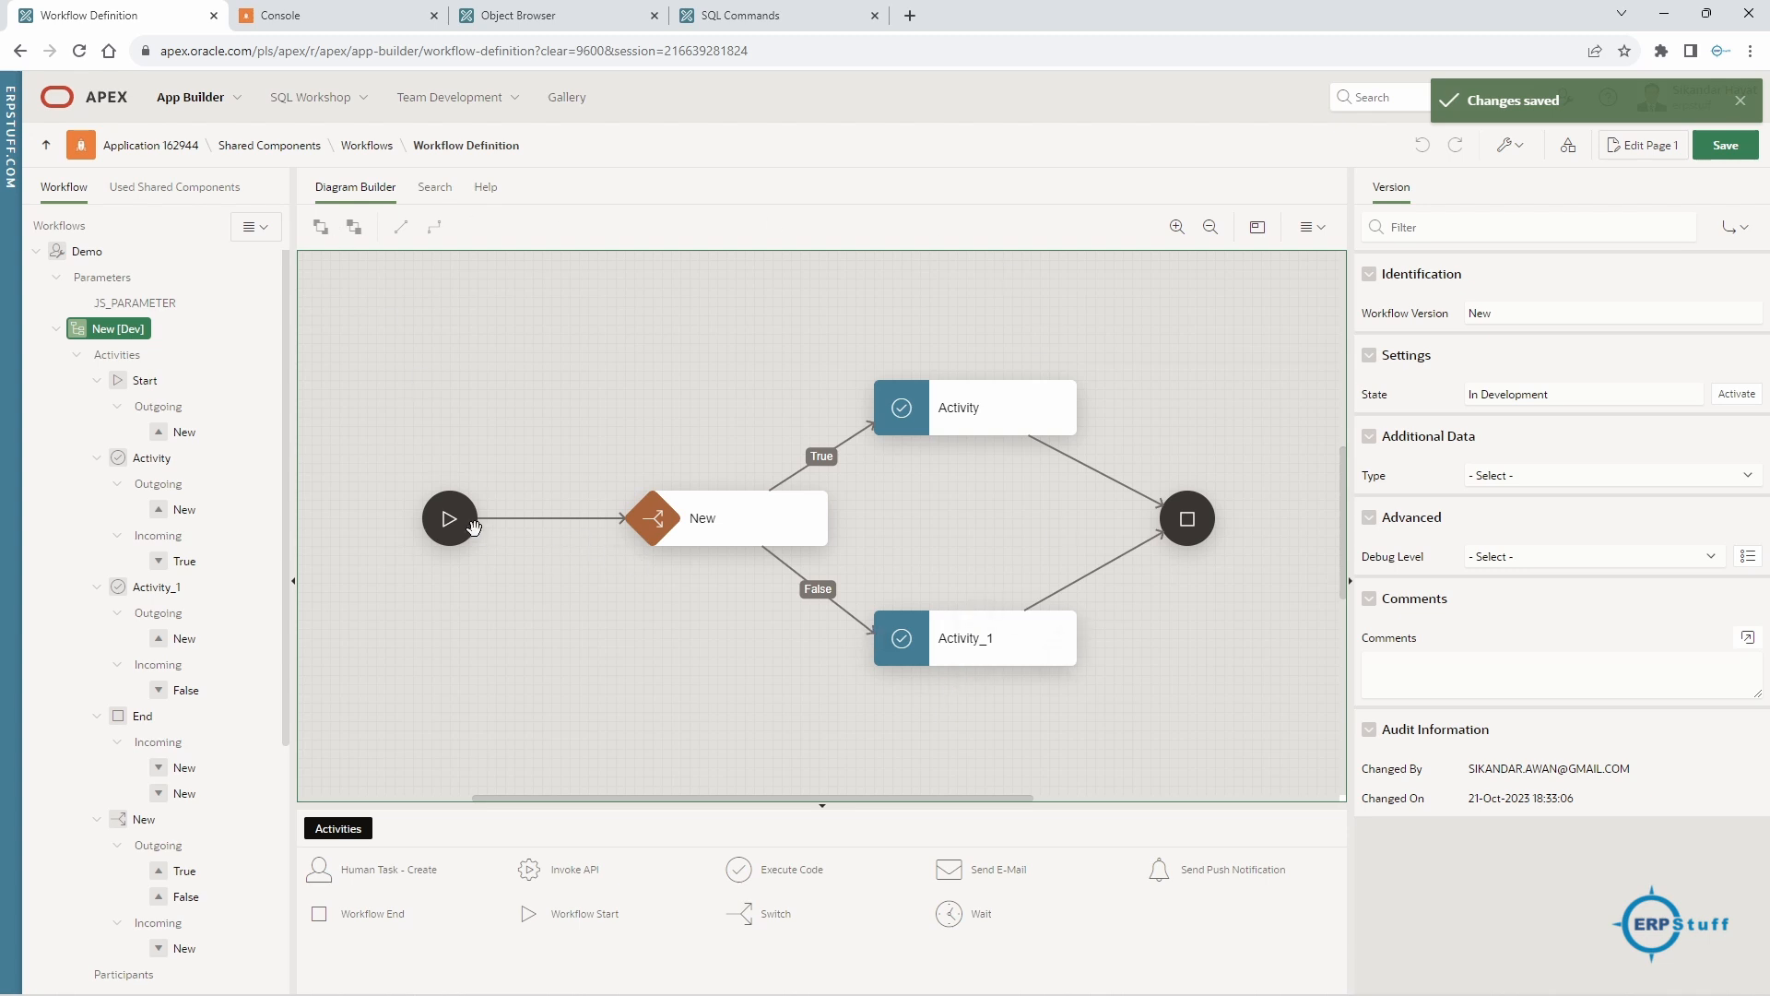
pyautogui.click(470, 540)
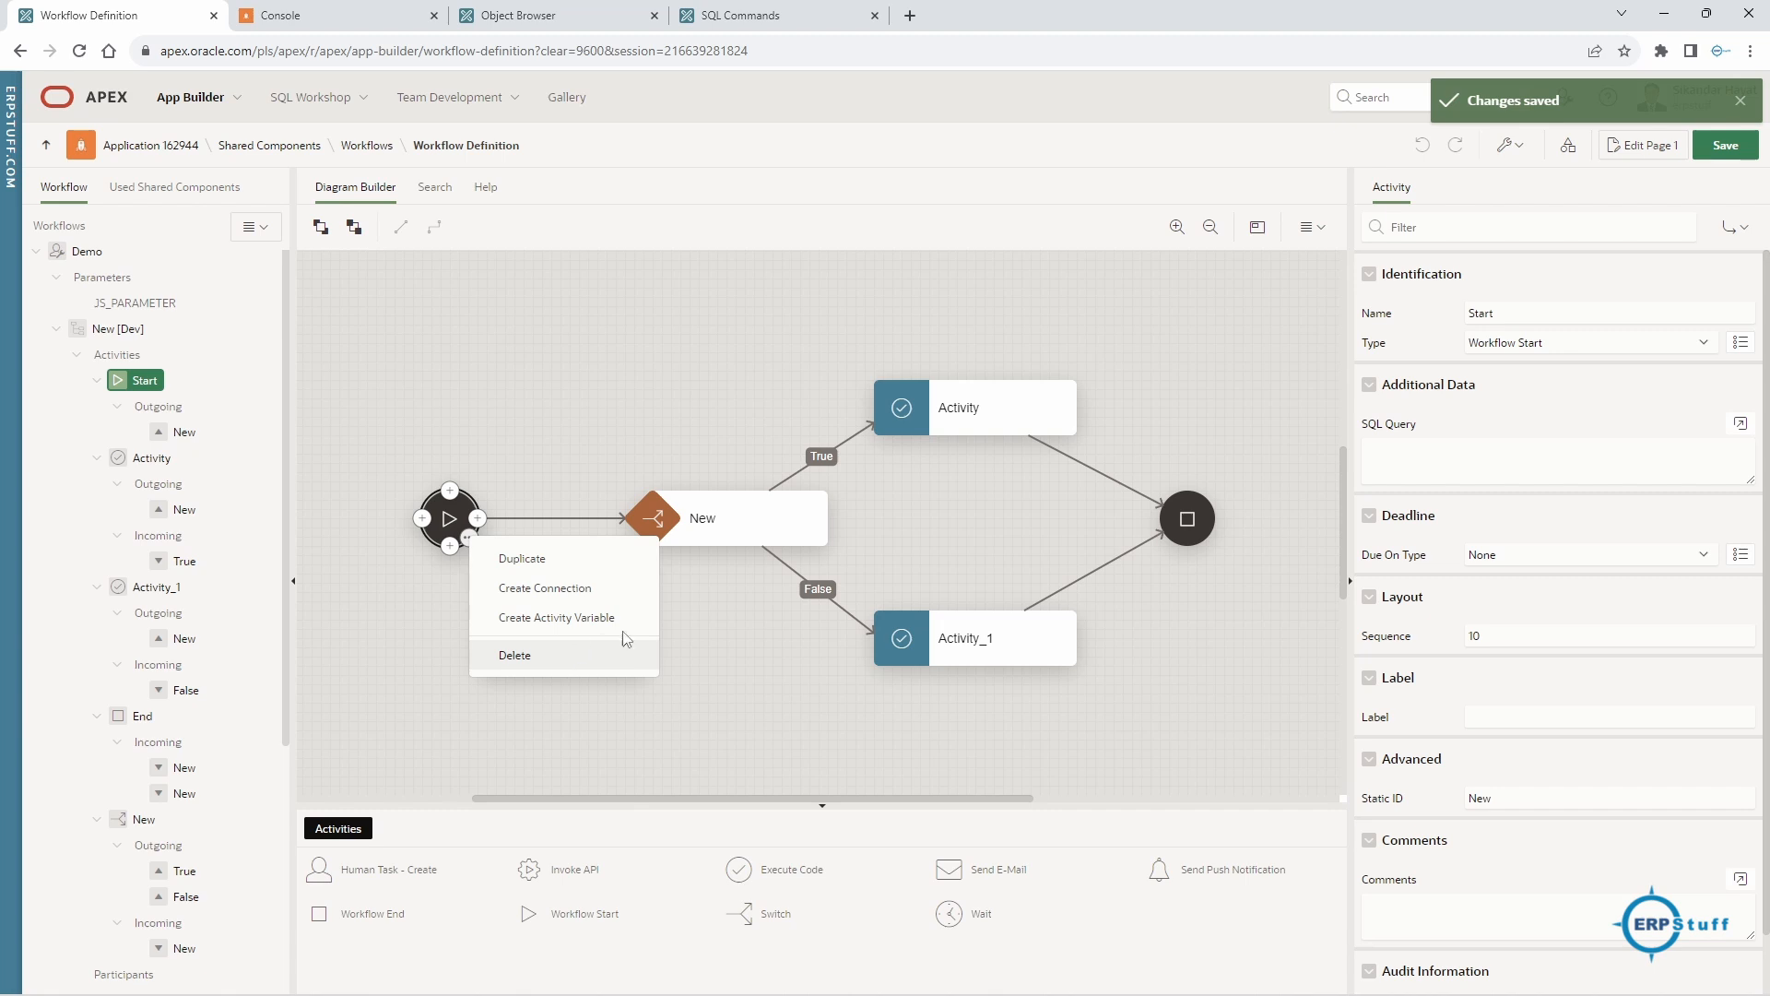
# - Look over the Demo version's variables and participants, and view the Workflow Owner participant's settings in ERPstuff Workflow
pyautogui.click(84, 329)
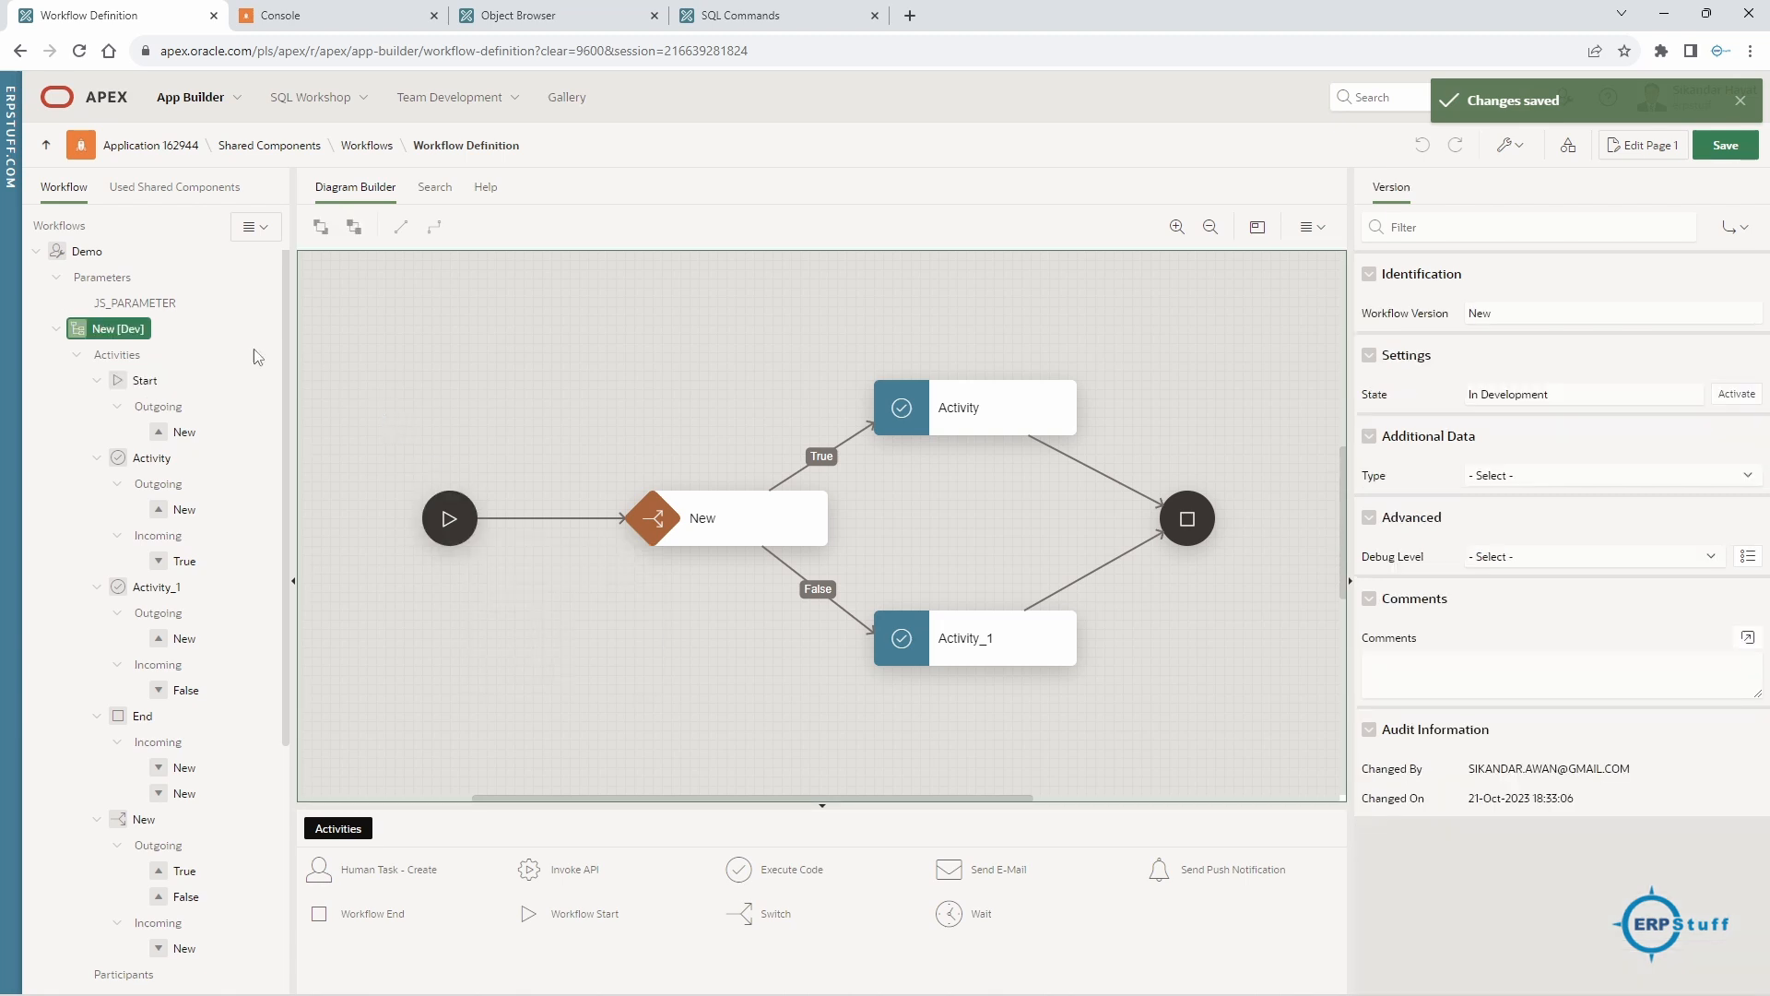
pyautogui.click(77, 355)
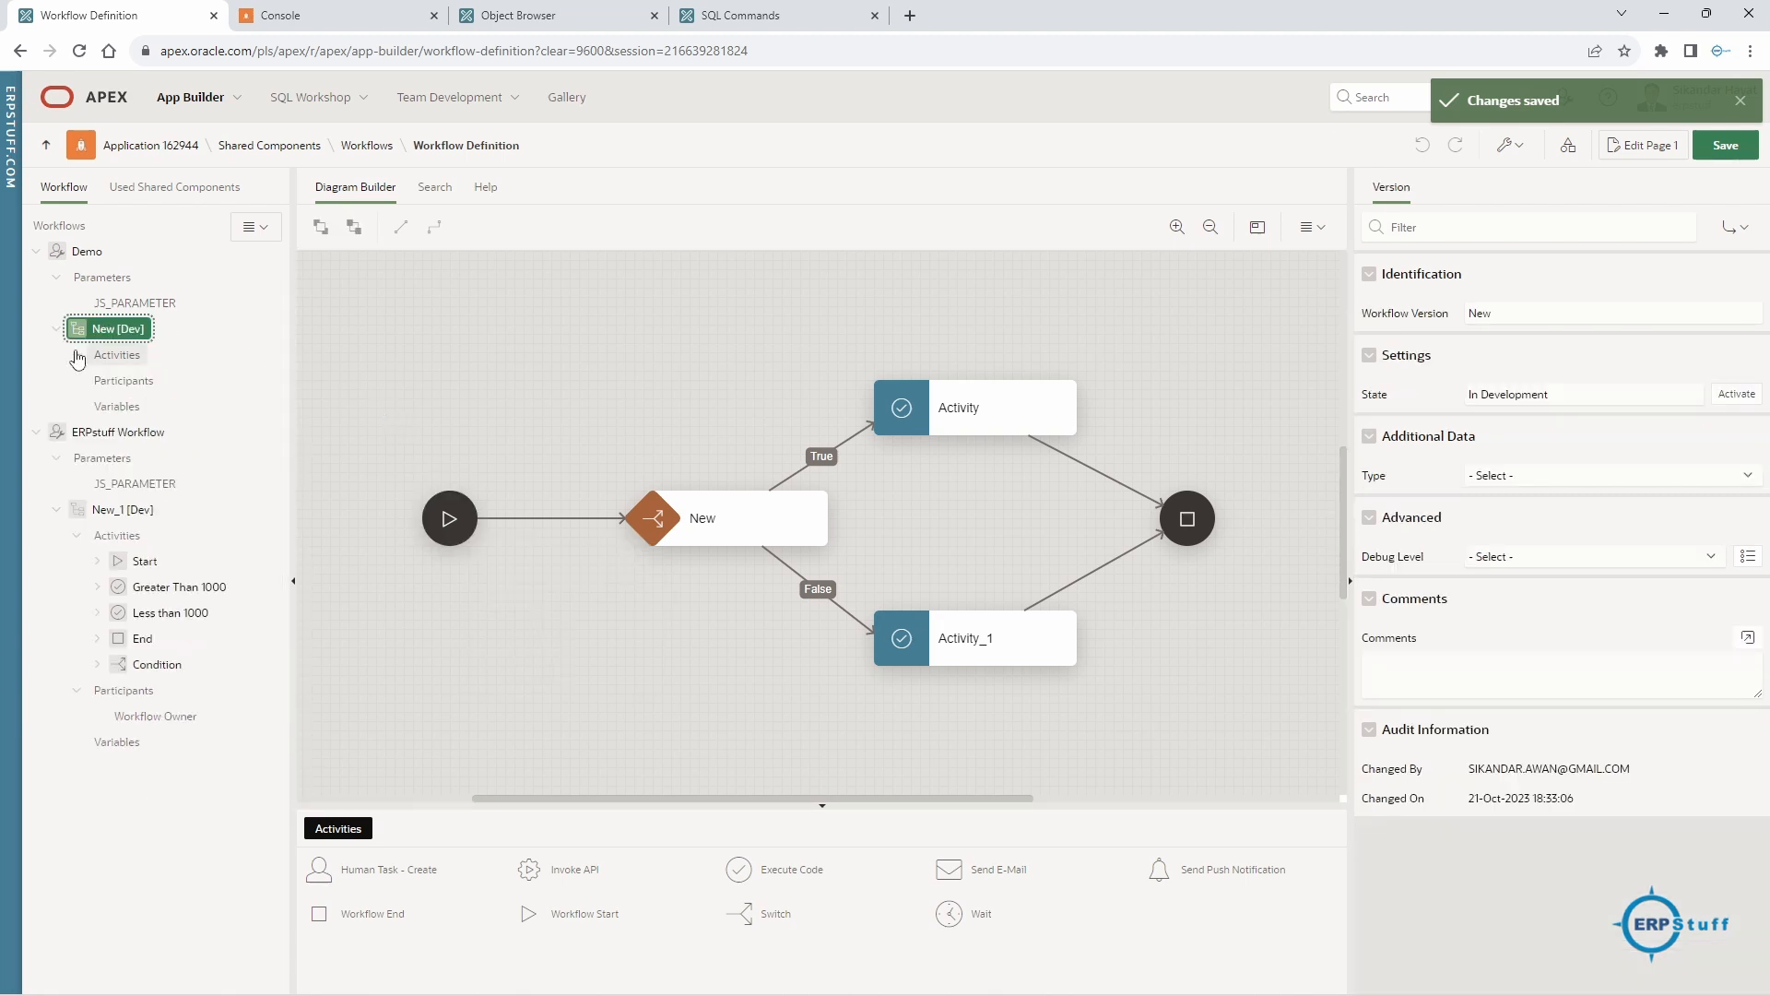
pyautogui.rightClick(128, 412)
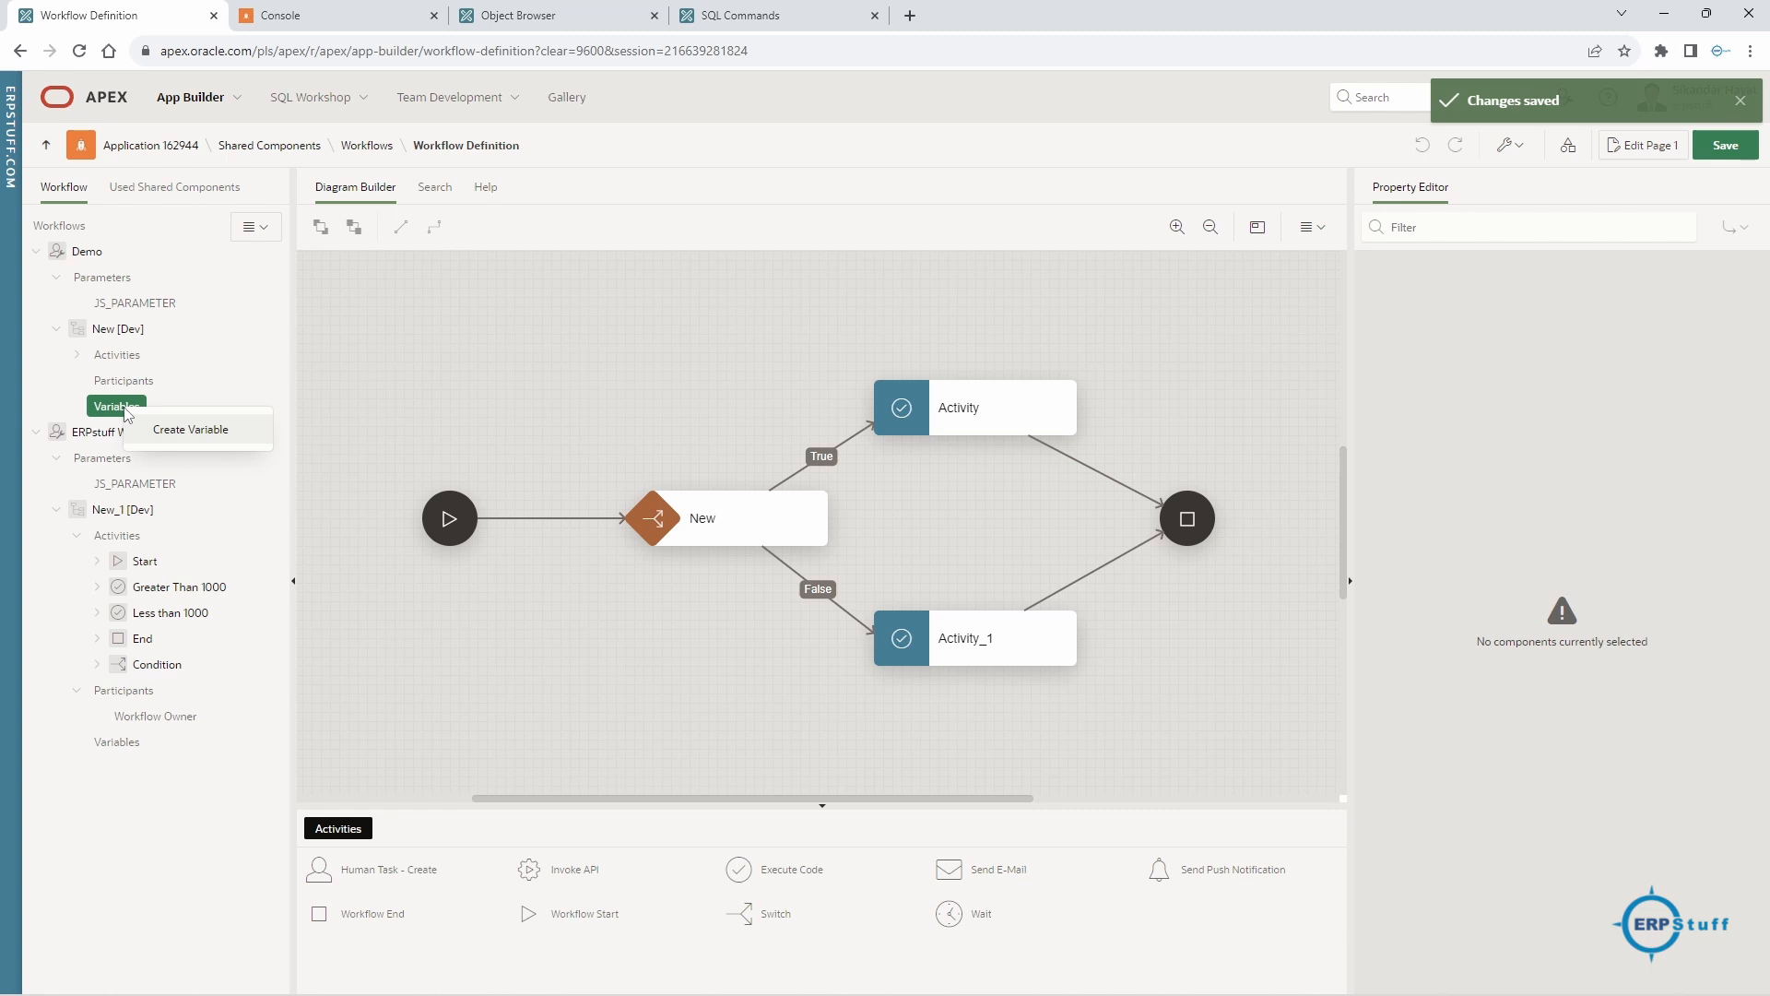
pyautogui.click(127, 385)
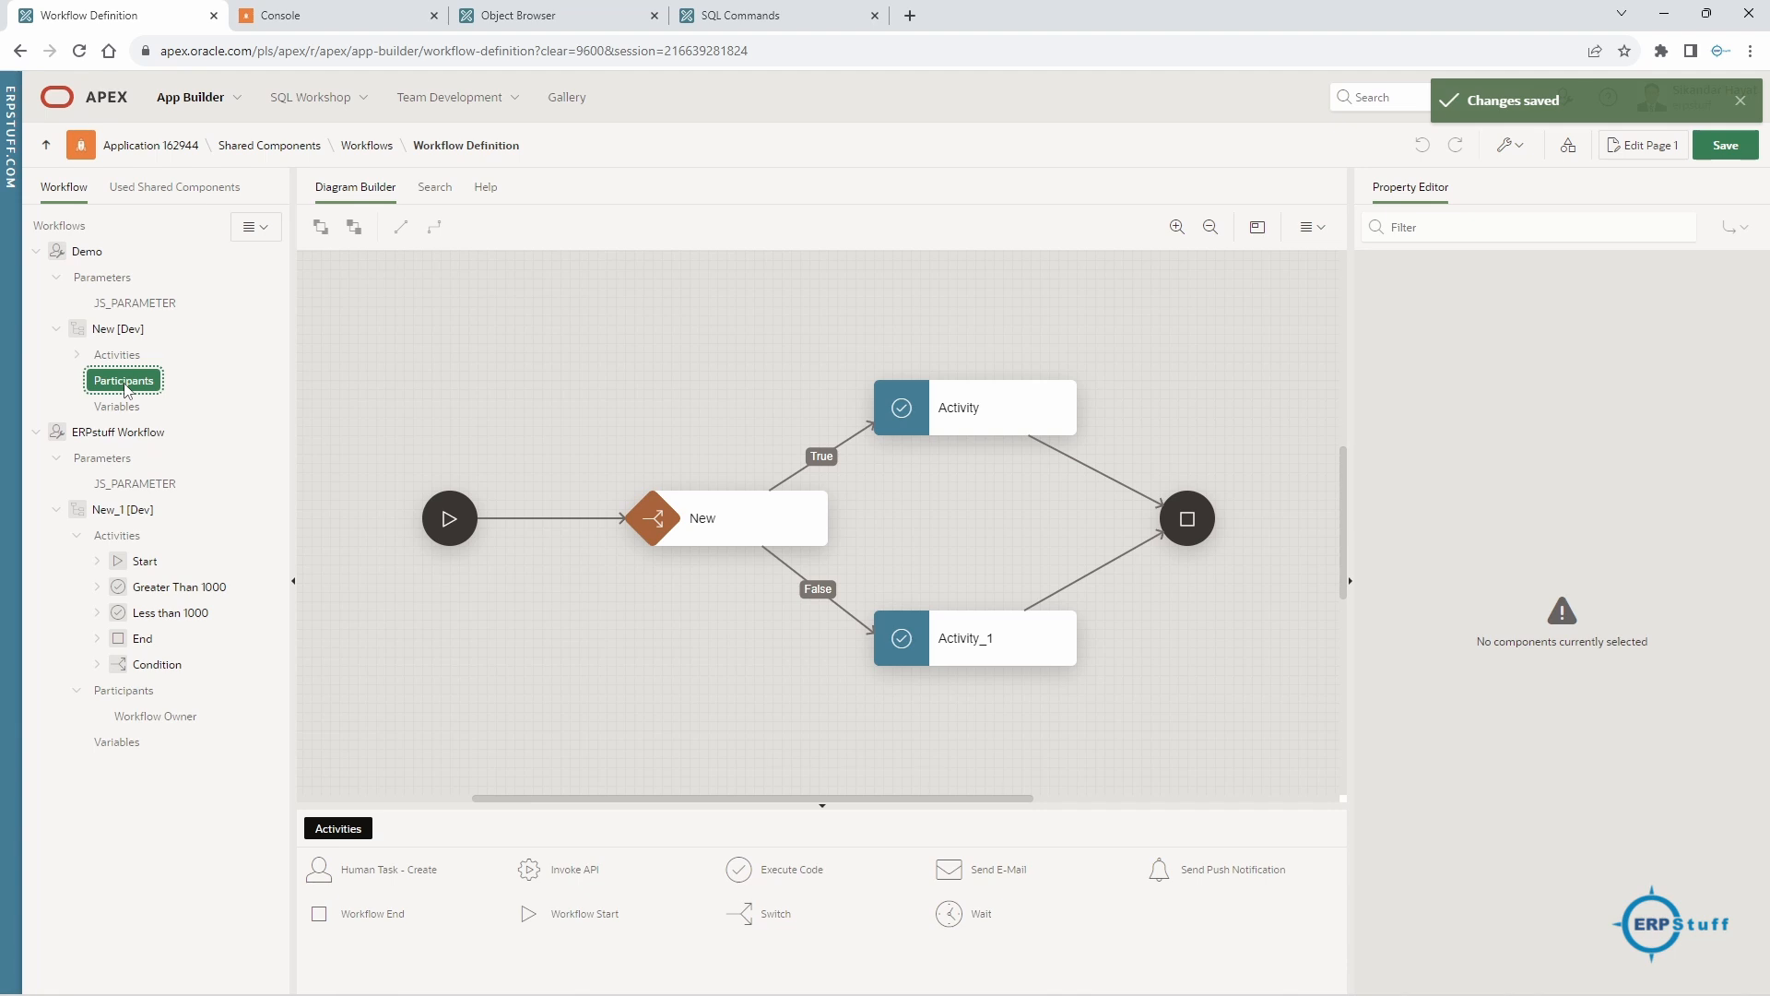
pyautogui.click(150, 719)
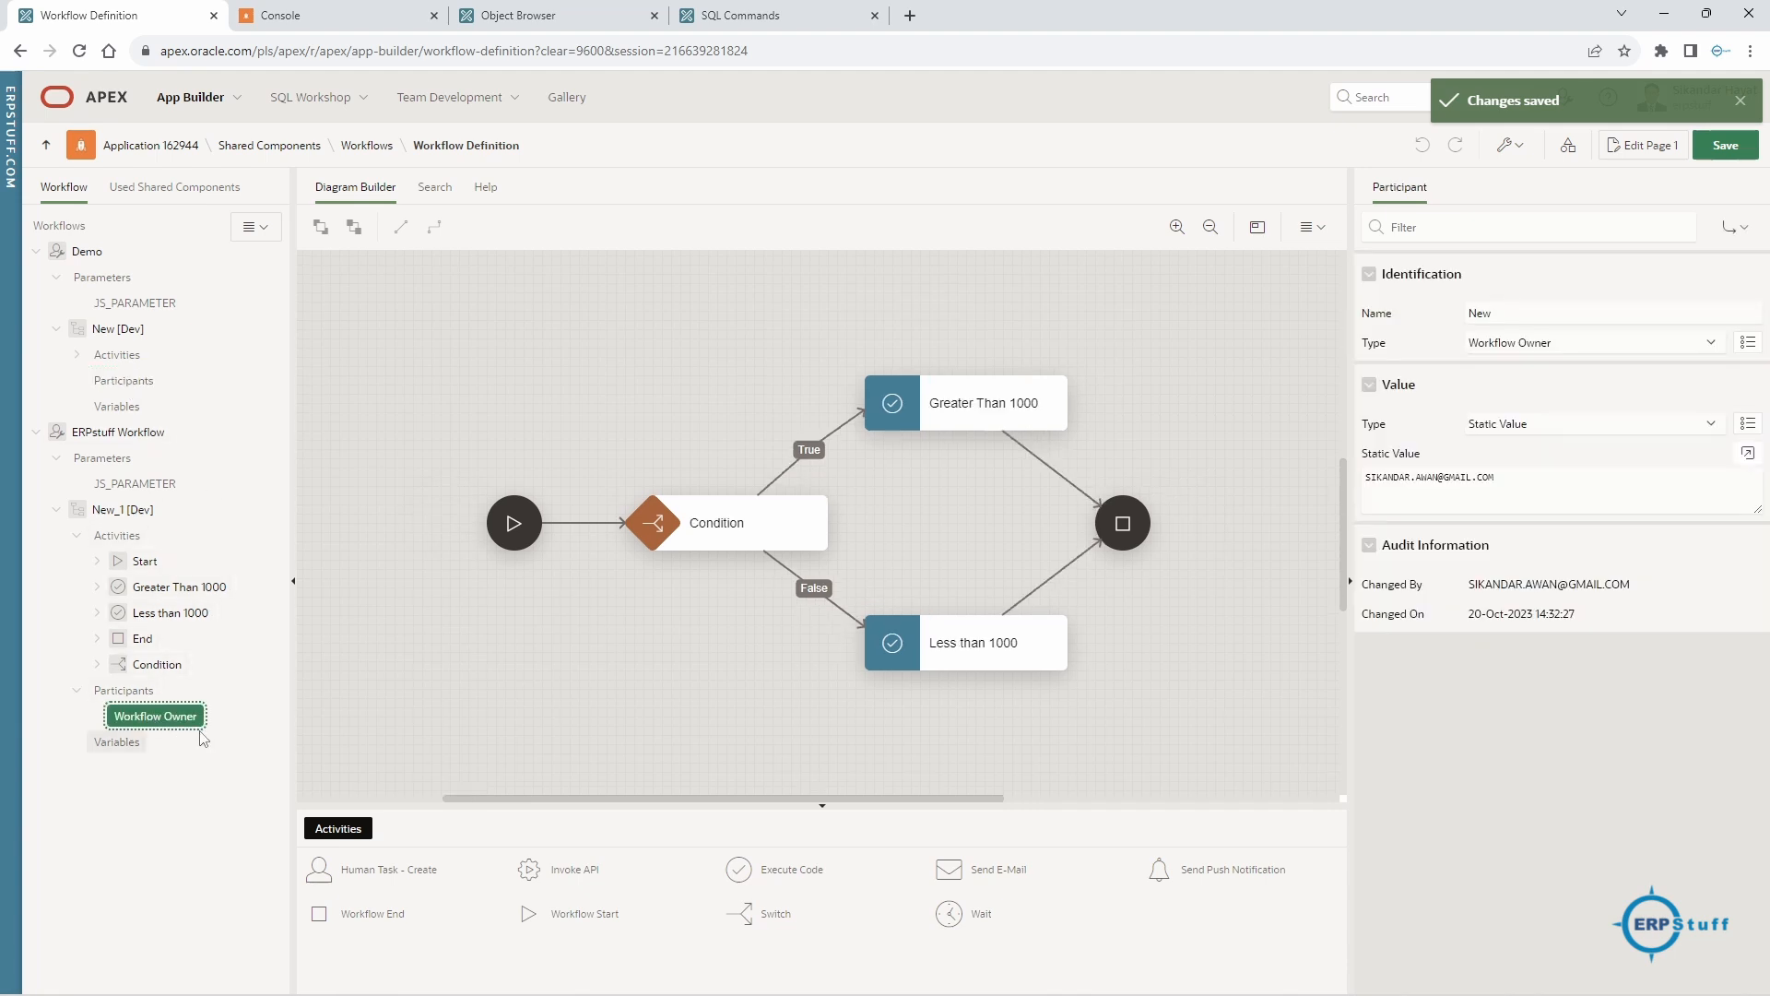
# - Copy the owner e-mail from ERPstuff Workflow's Workflow Owner participant and create a participant in the Demo workflow's New version
pyautogui.tripleClick(1534, 473)
pyautogui.hotkey('ctrl', 'c')
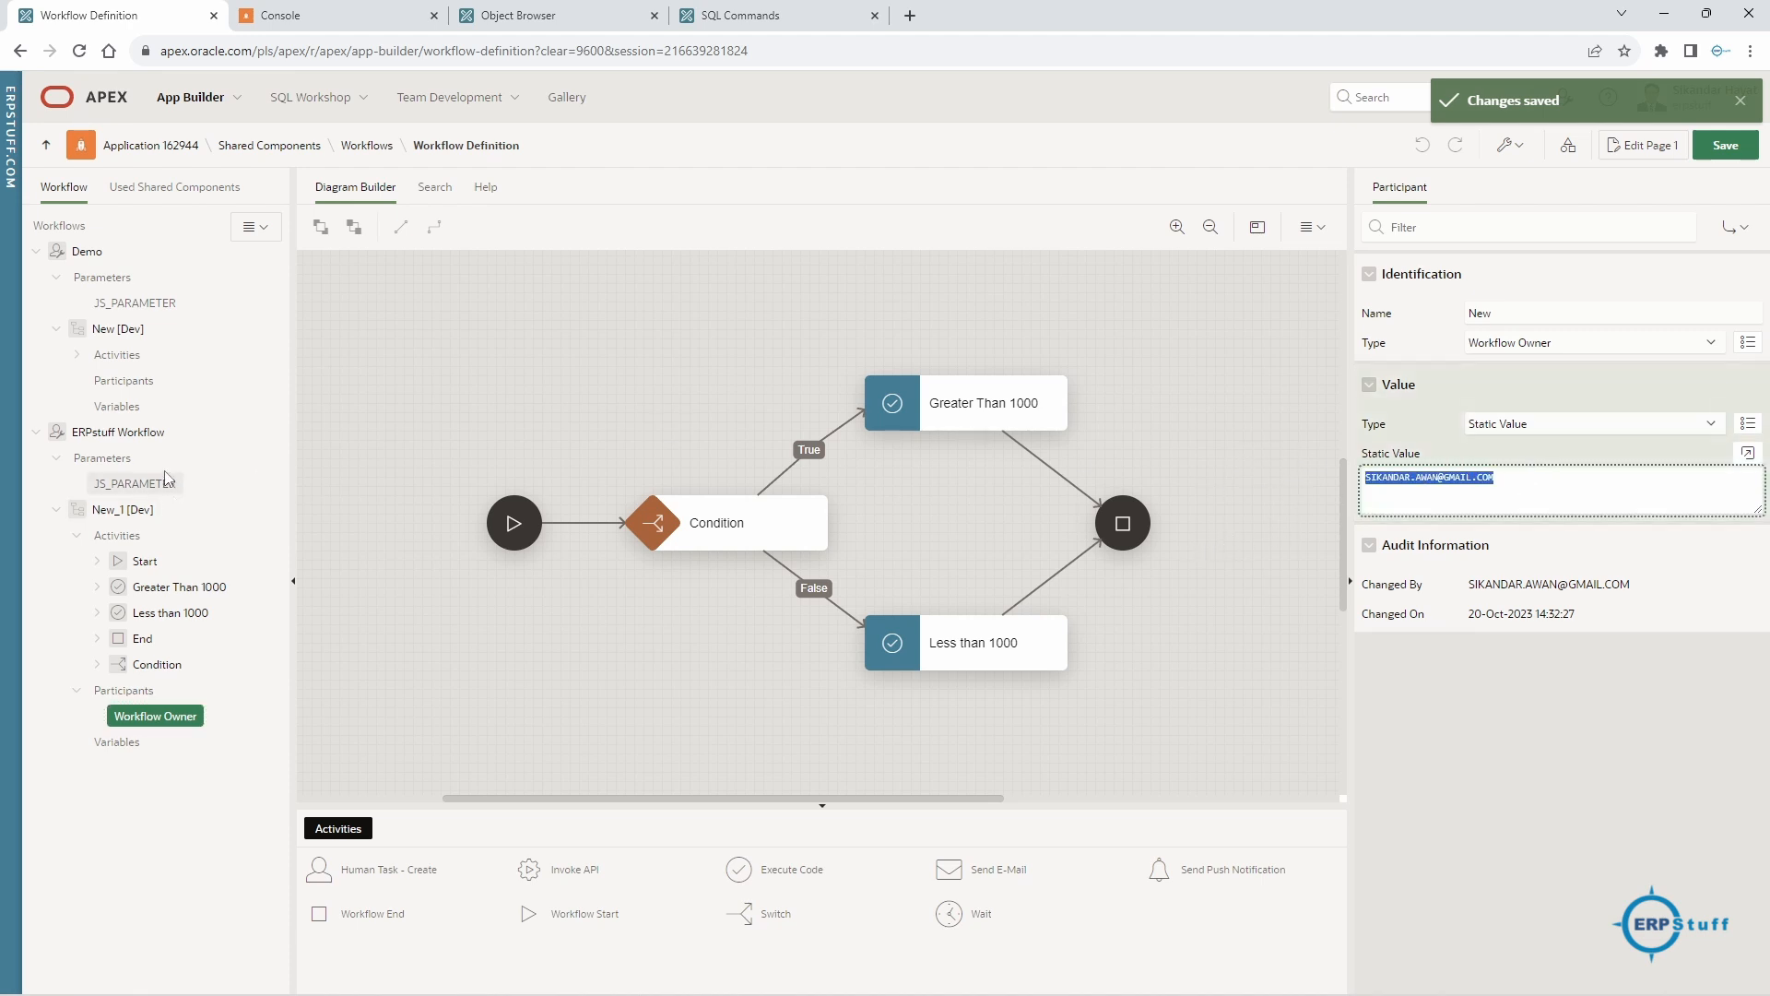
pyautogui.click(123, 380)
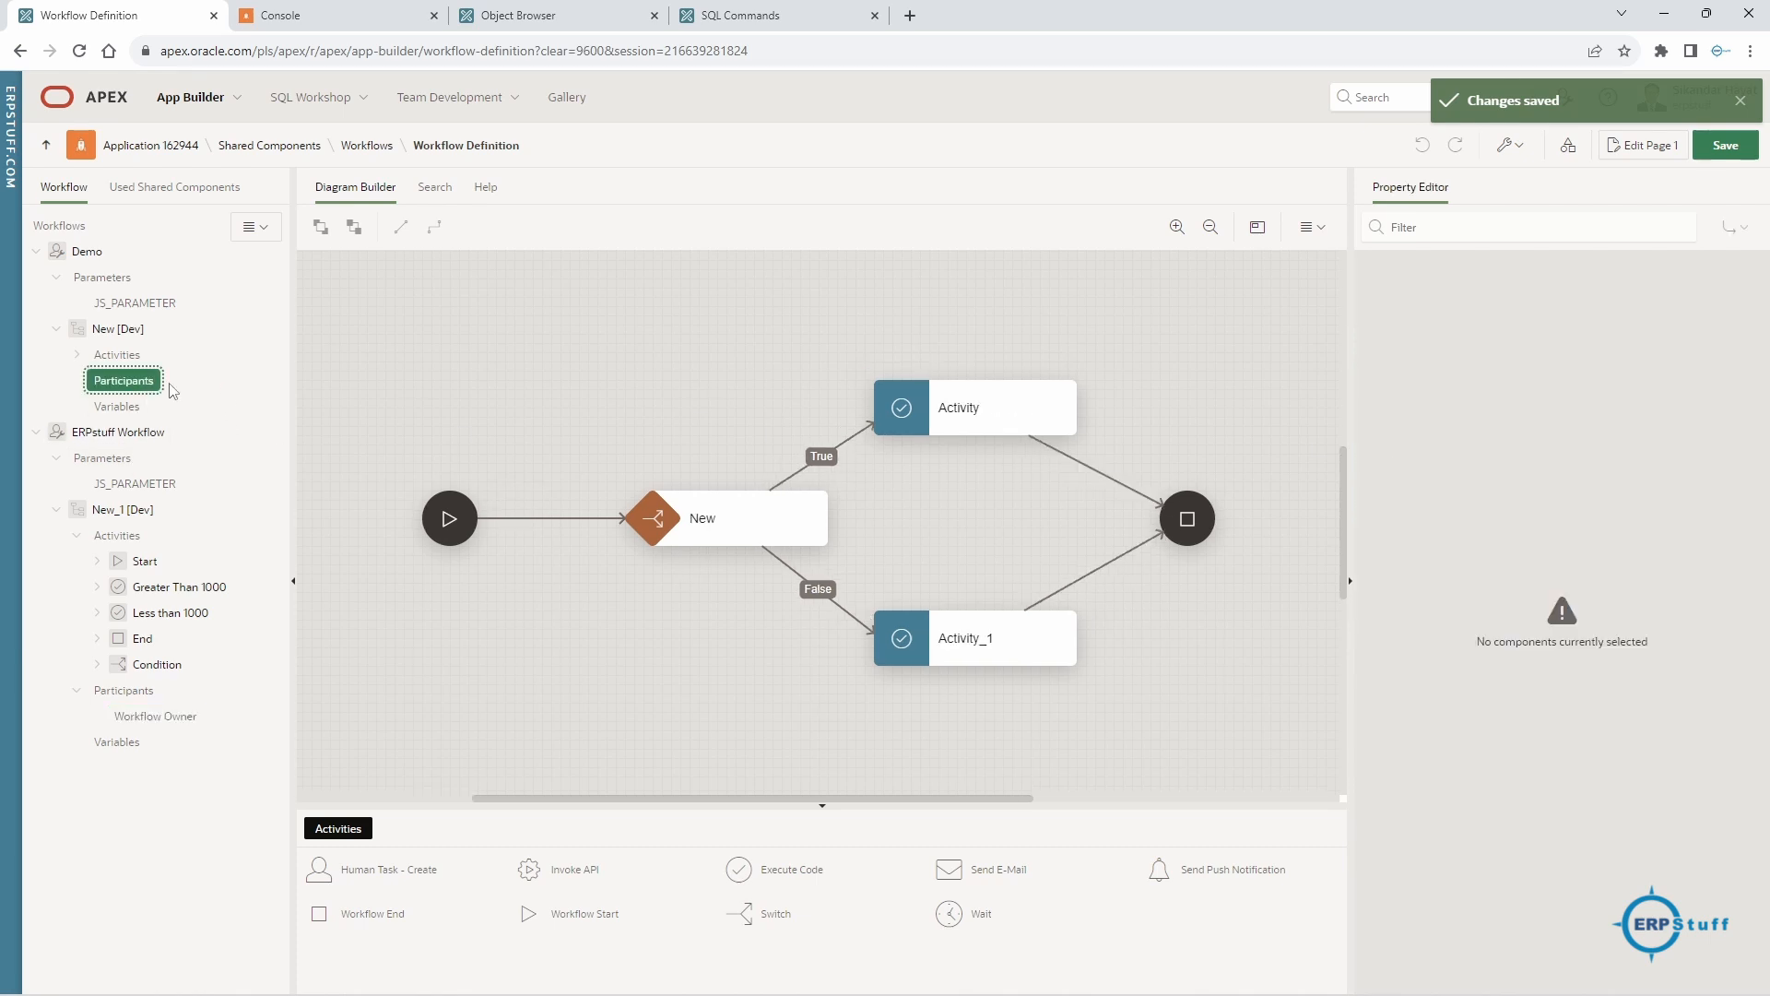
pyautogui.rightClick(155, 381)
pyautogui.click(209, 403)
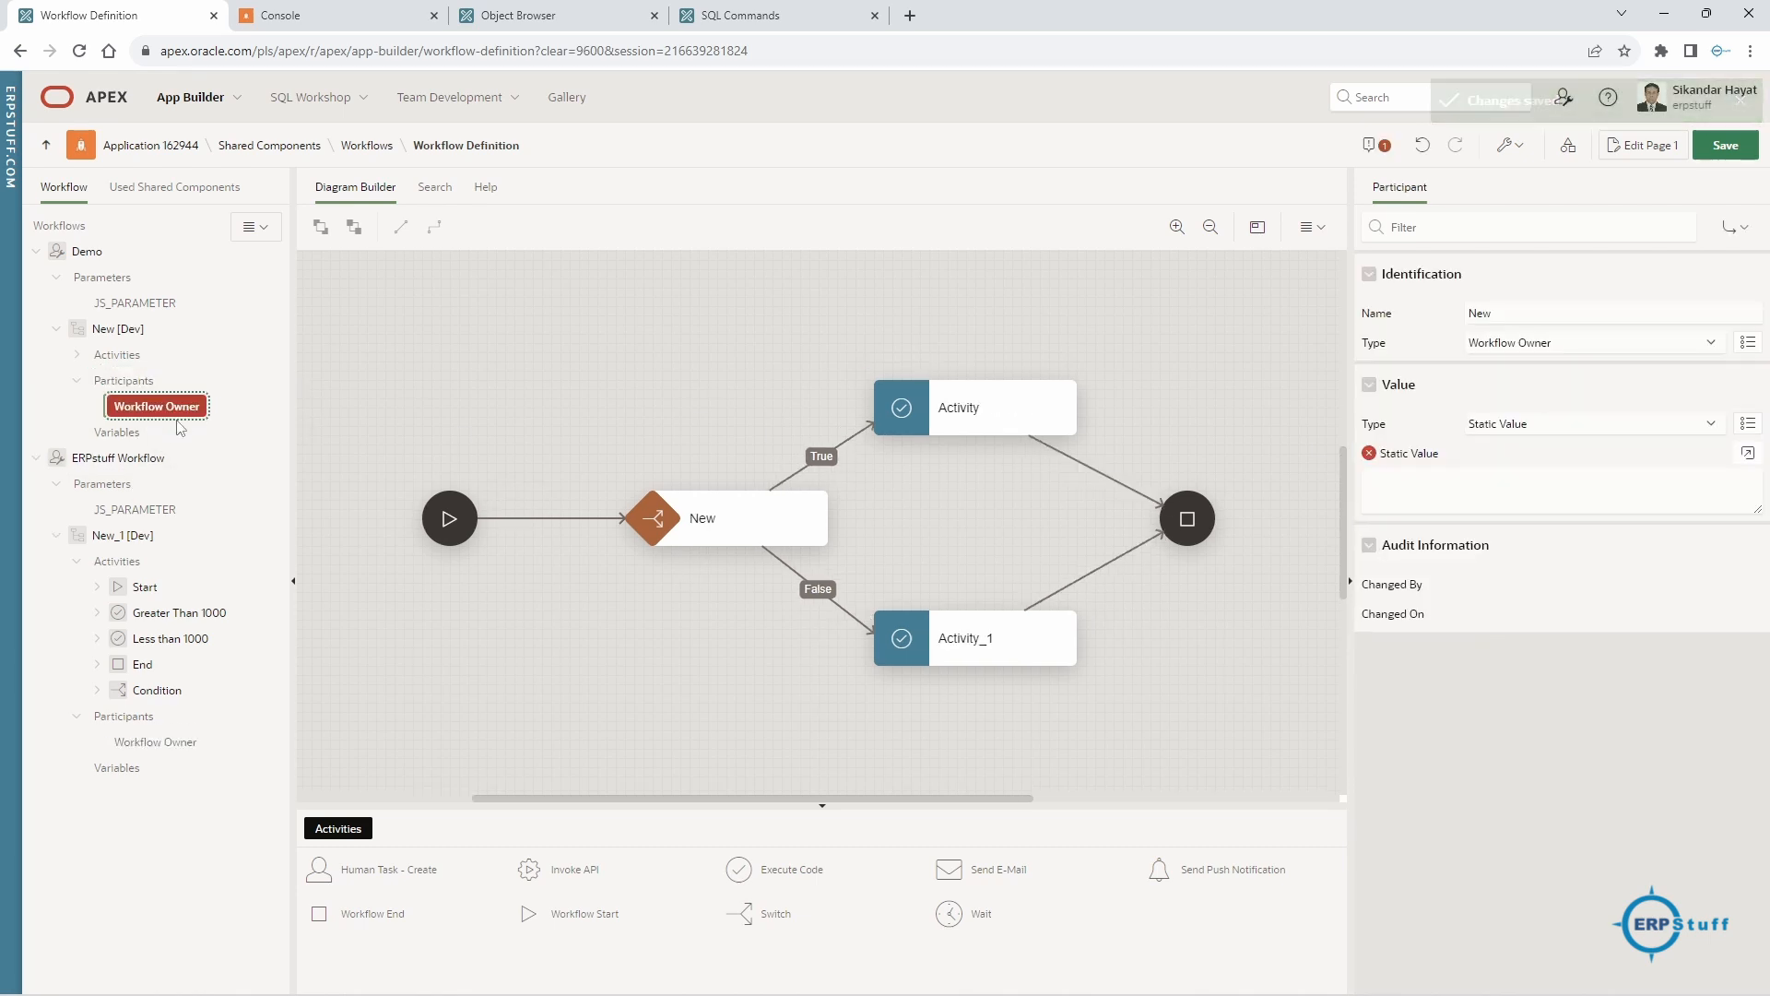
# - Keep the Demo participant as Workflow Owner with a static value, paste the owner's e-mail as that value, and save
pyautogui.click(1538, 346)
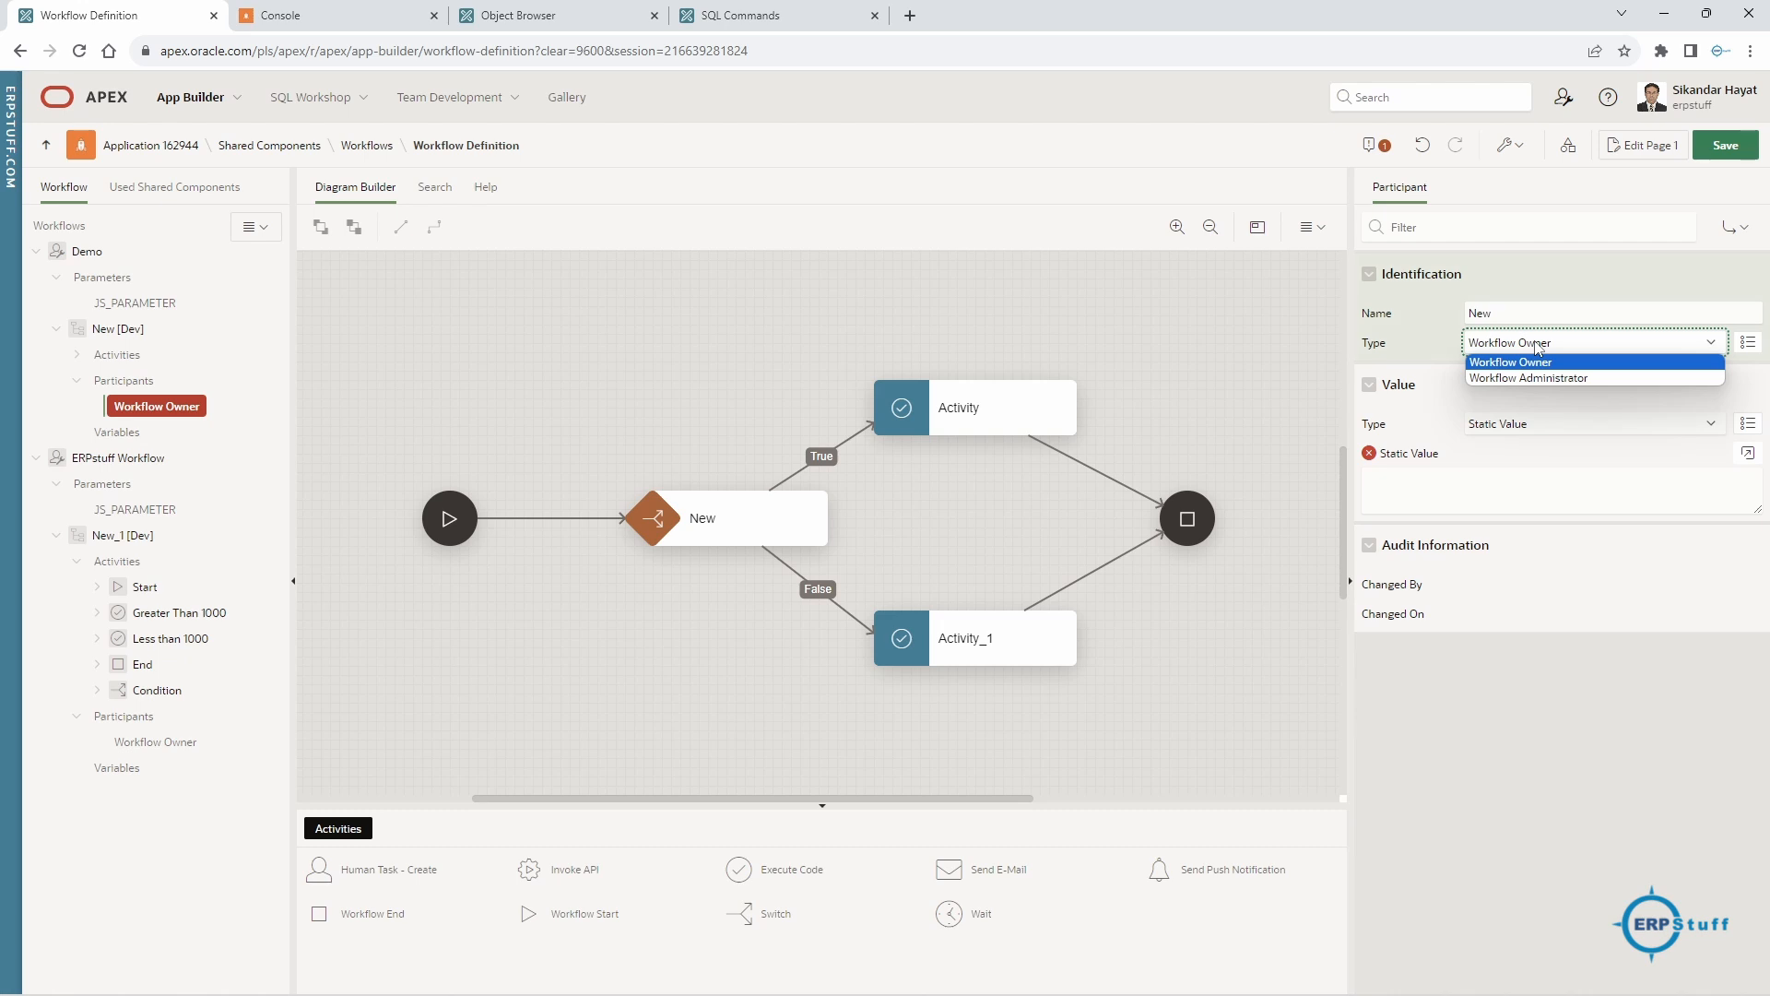
pyautogui.click(1537, 349)
pyautogui.click(1519, 425)
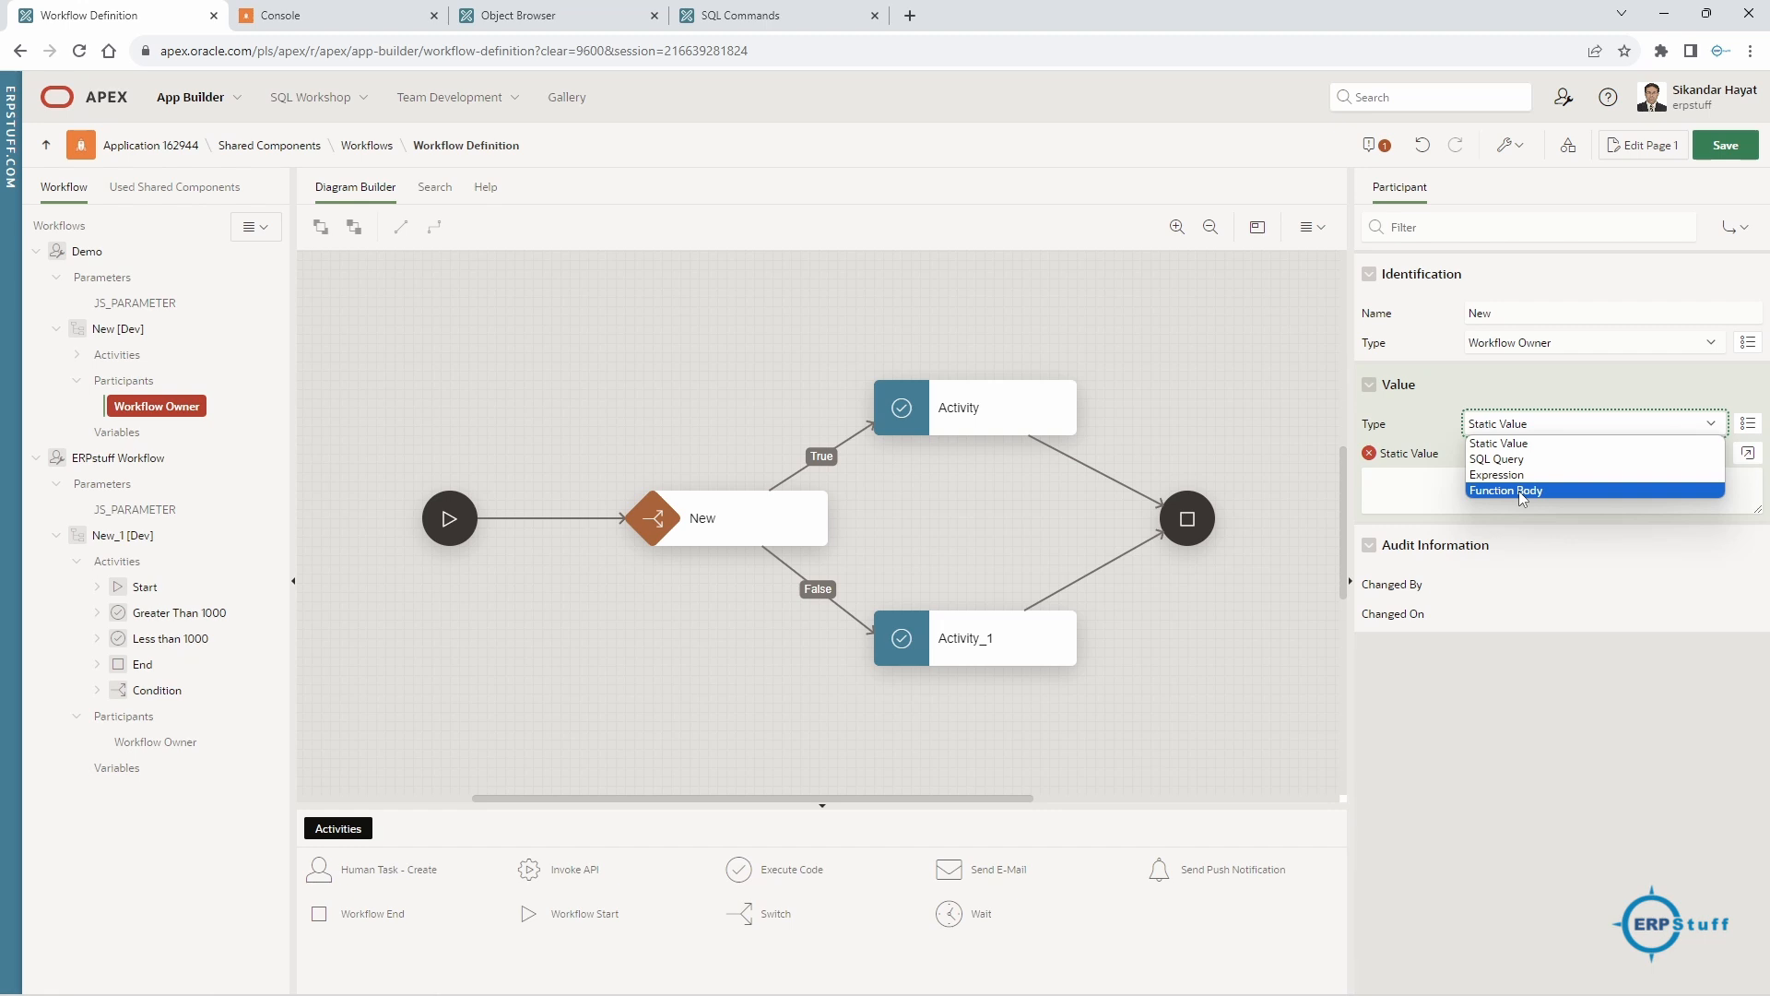
pyautogui.click(1400, 503)
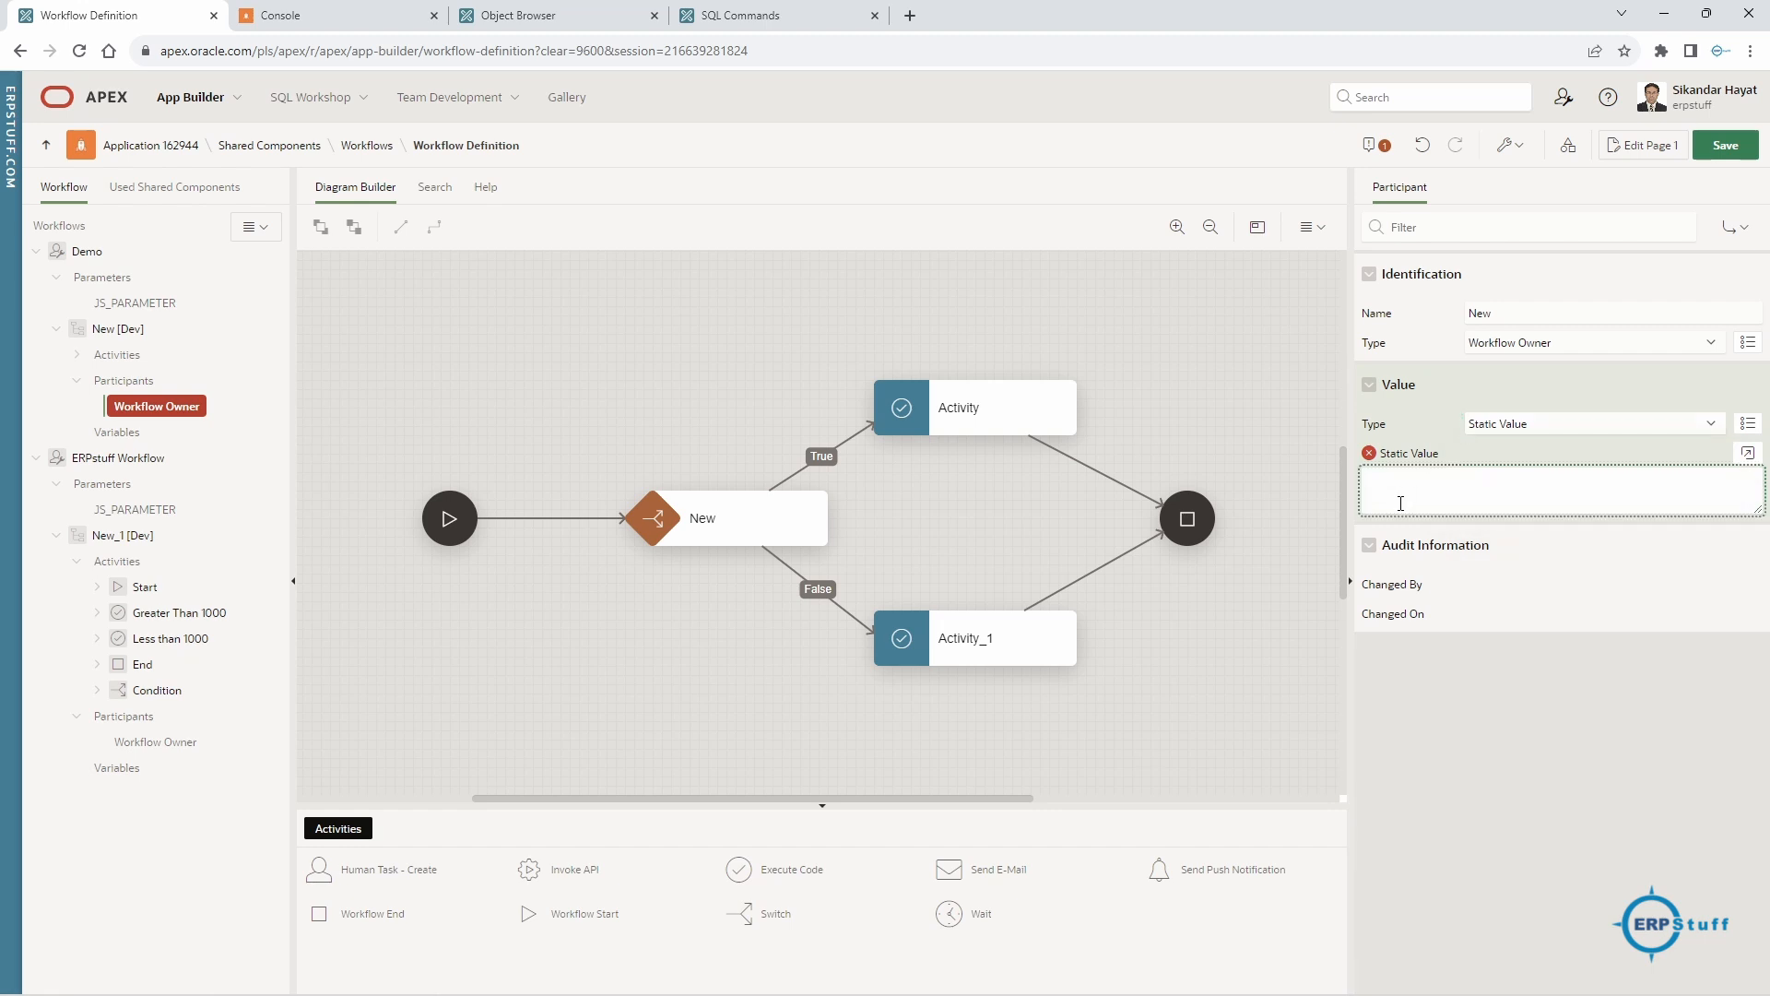
pyautogui.hotkey('ctrl', 'v')
pyautogui.click(1727, 146)
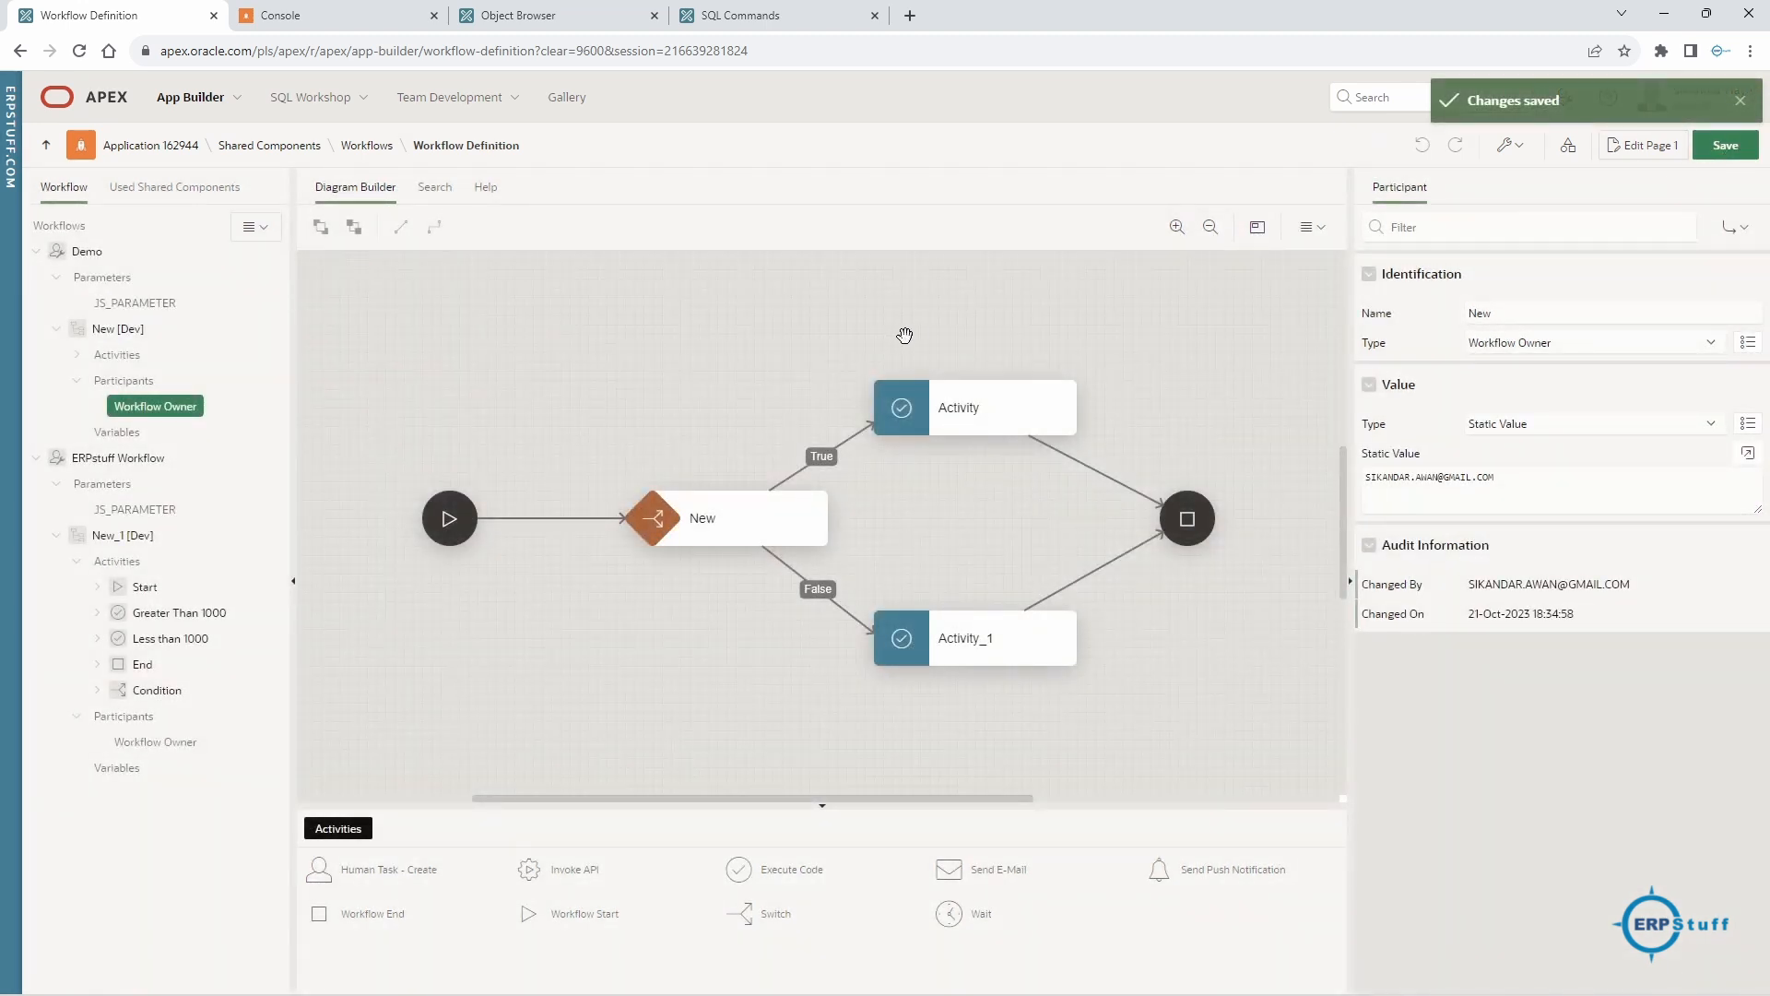
# - Close the running Console page and open page 1 - Home of Application 162944 for editing
pyautogui.click(135, 334)
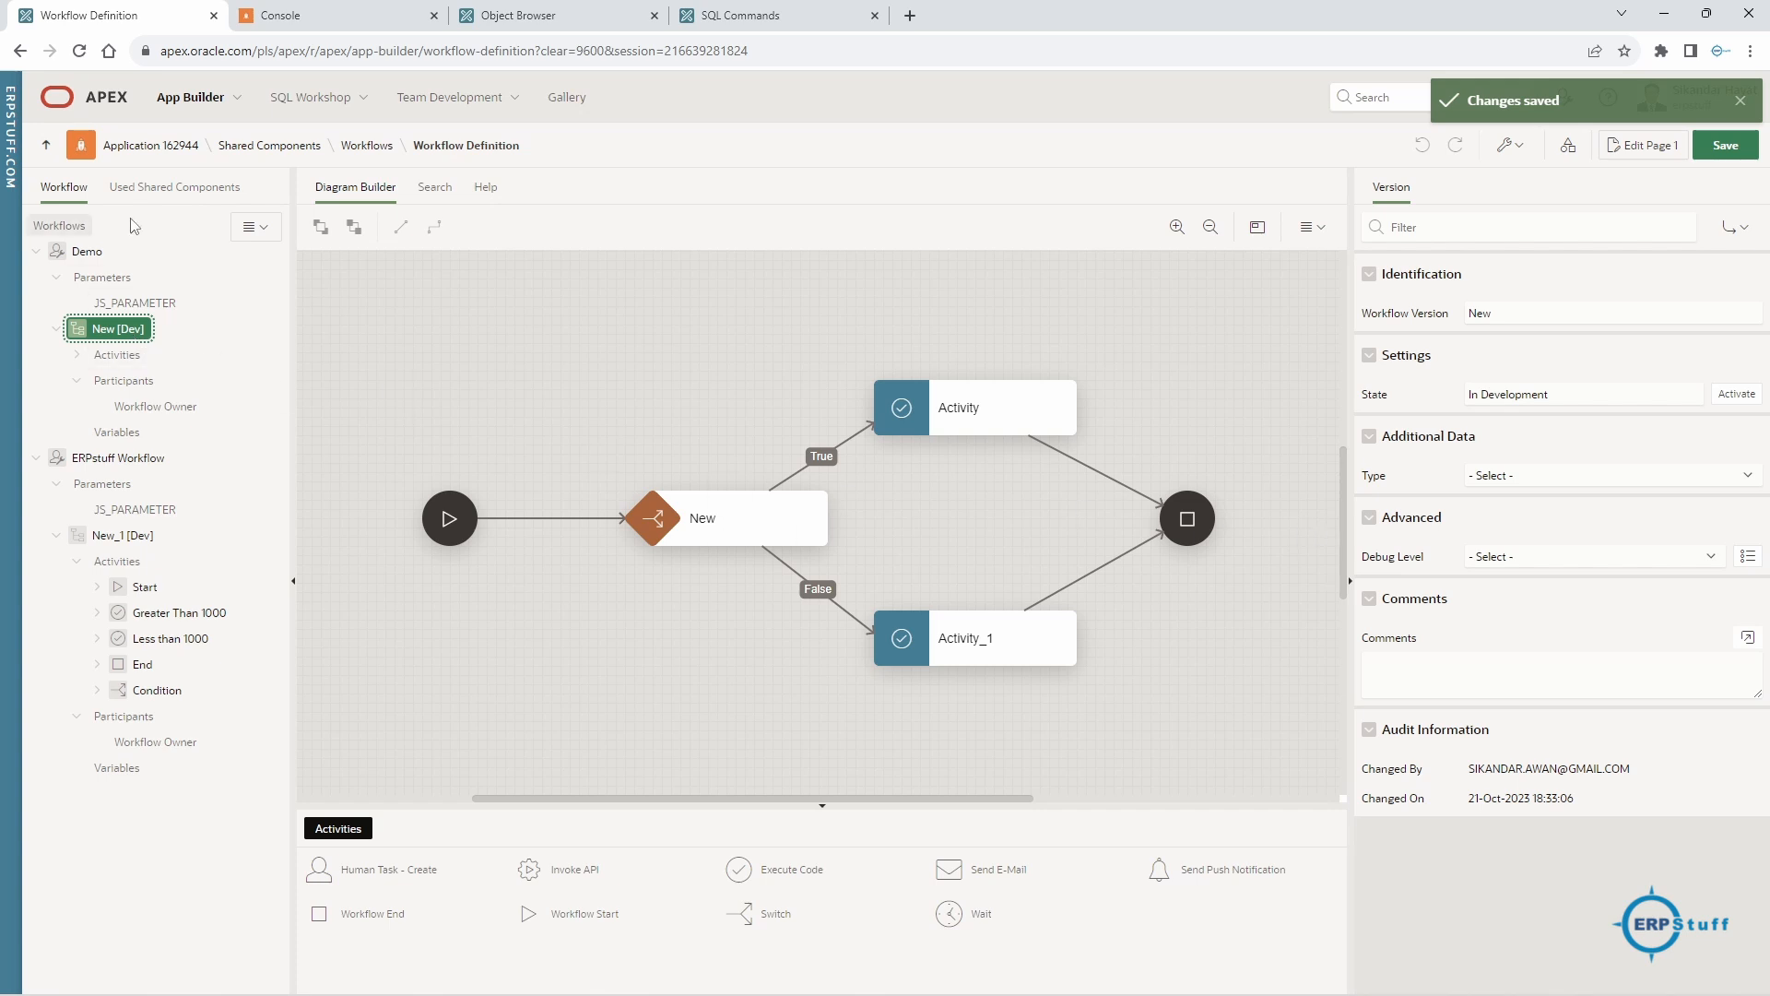
pyautogui.click(321, 23)
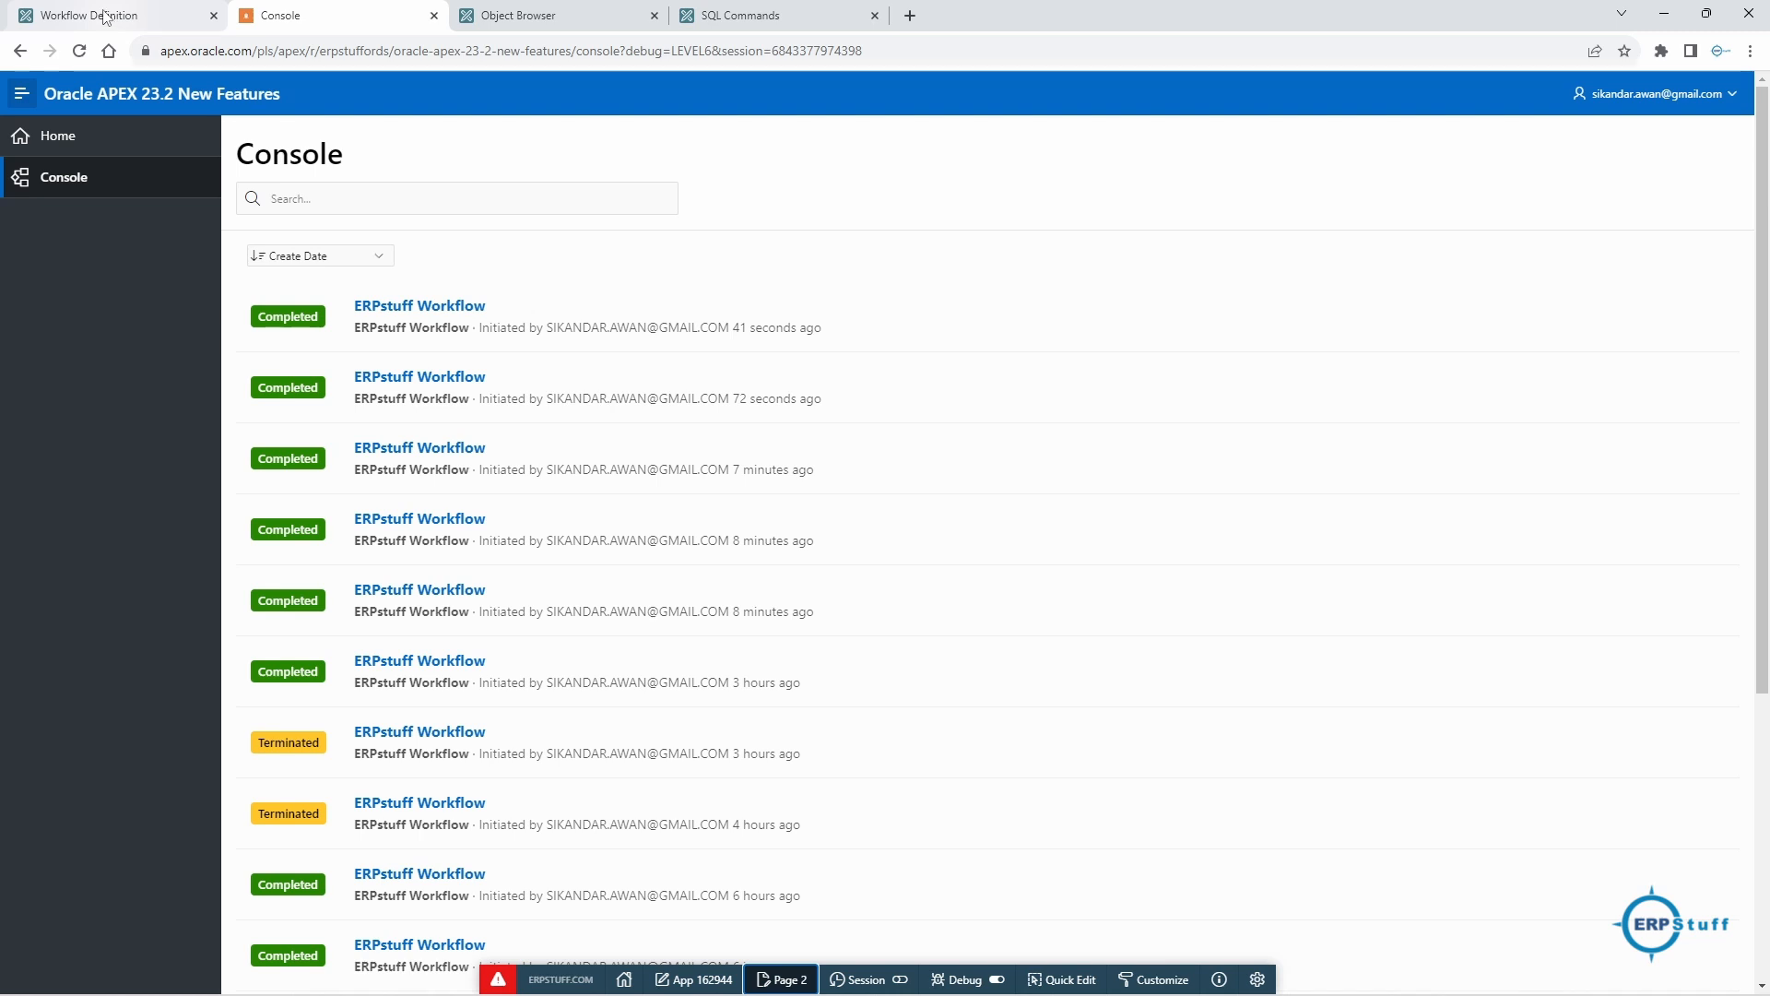
pyautogui.click(434, 16)
pyautogui.click(171, 21)
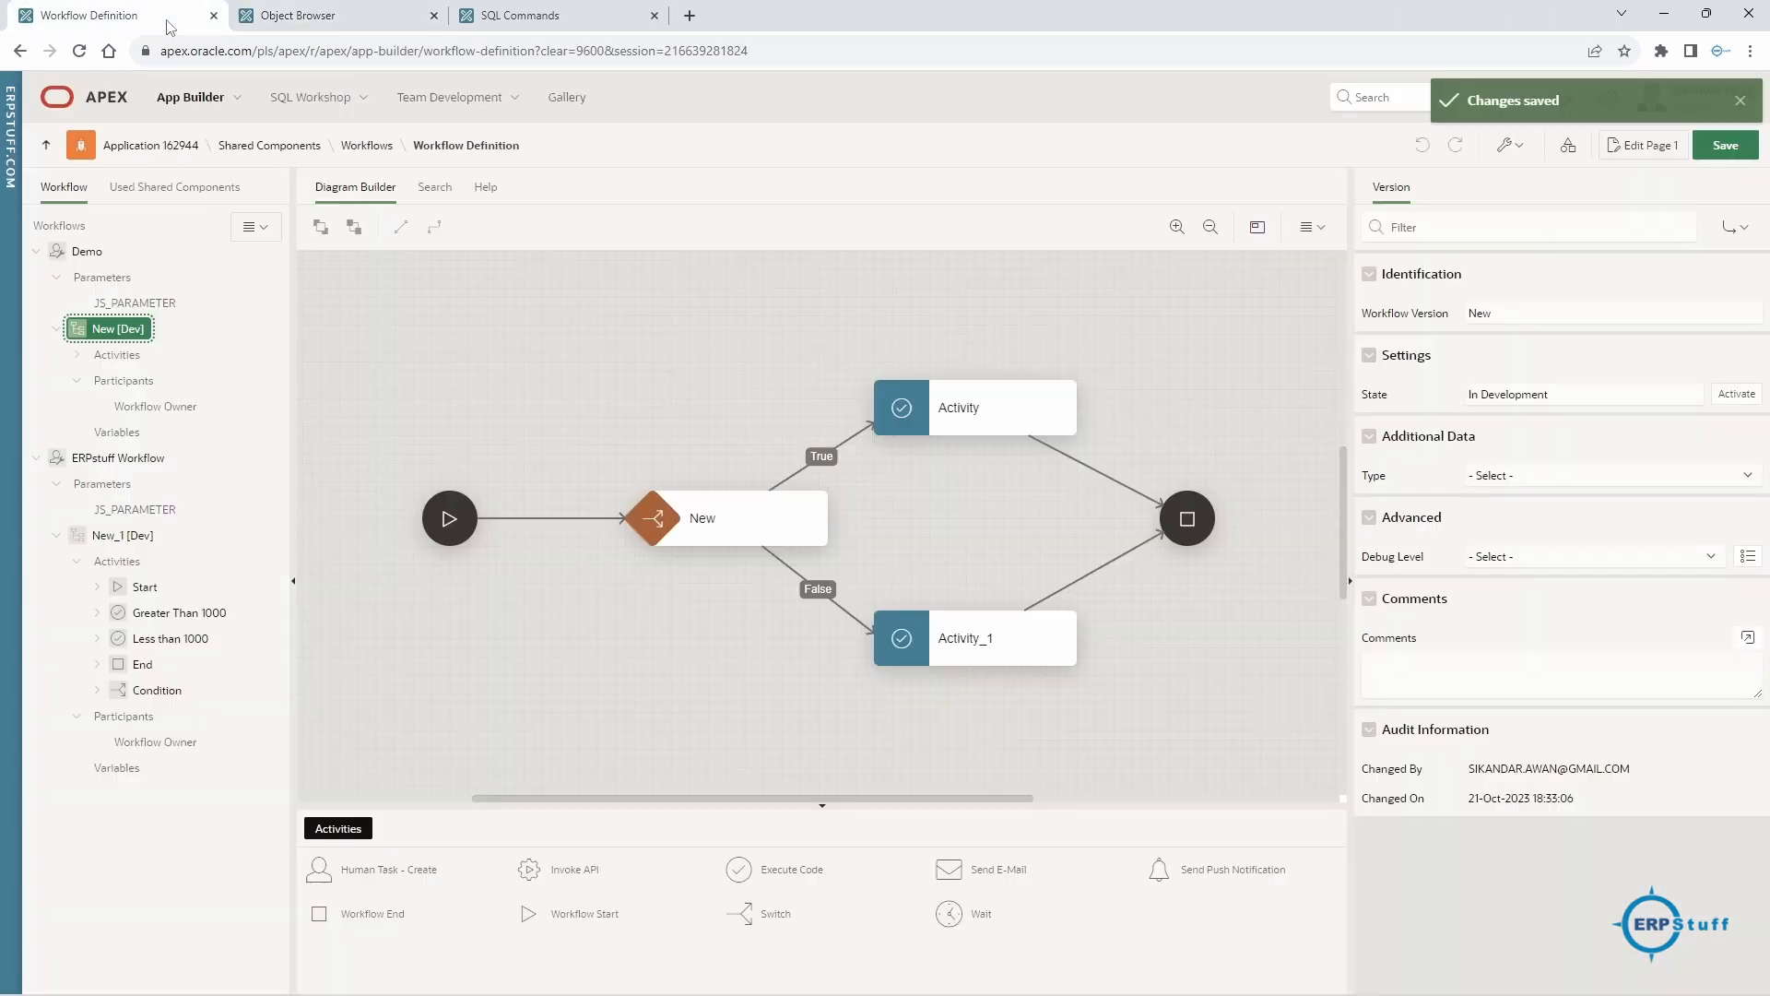
pyautogui.click(166, 146)
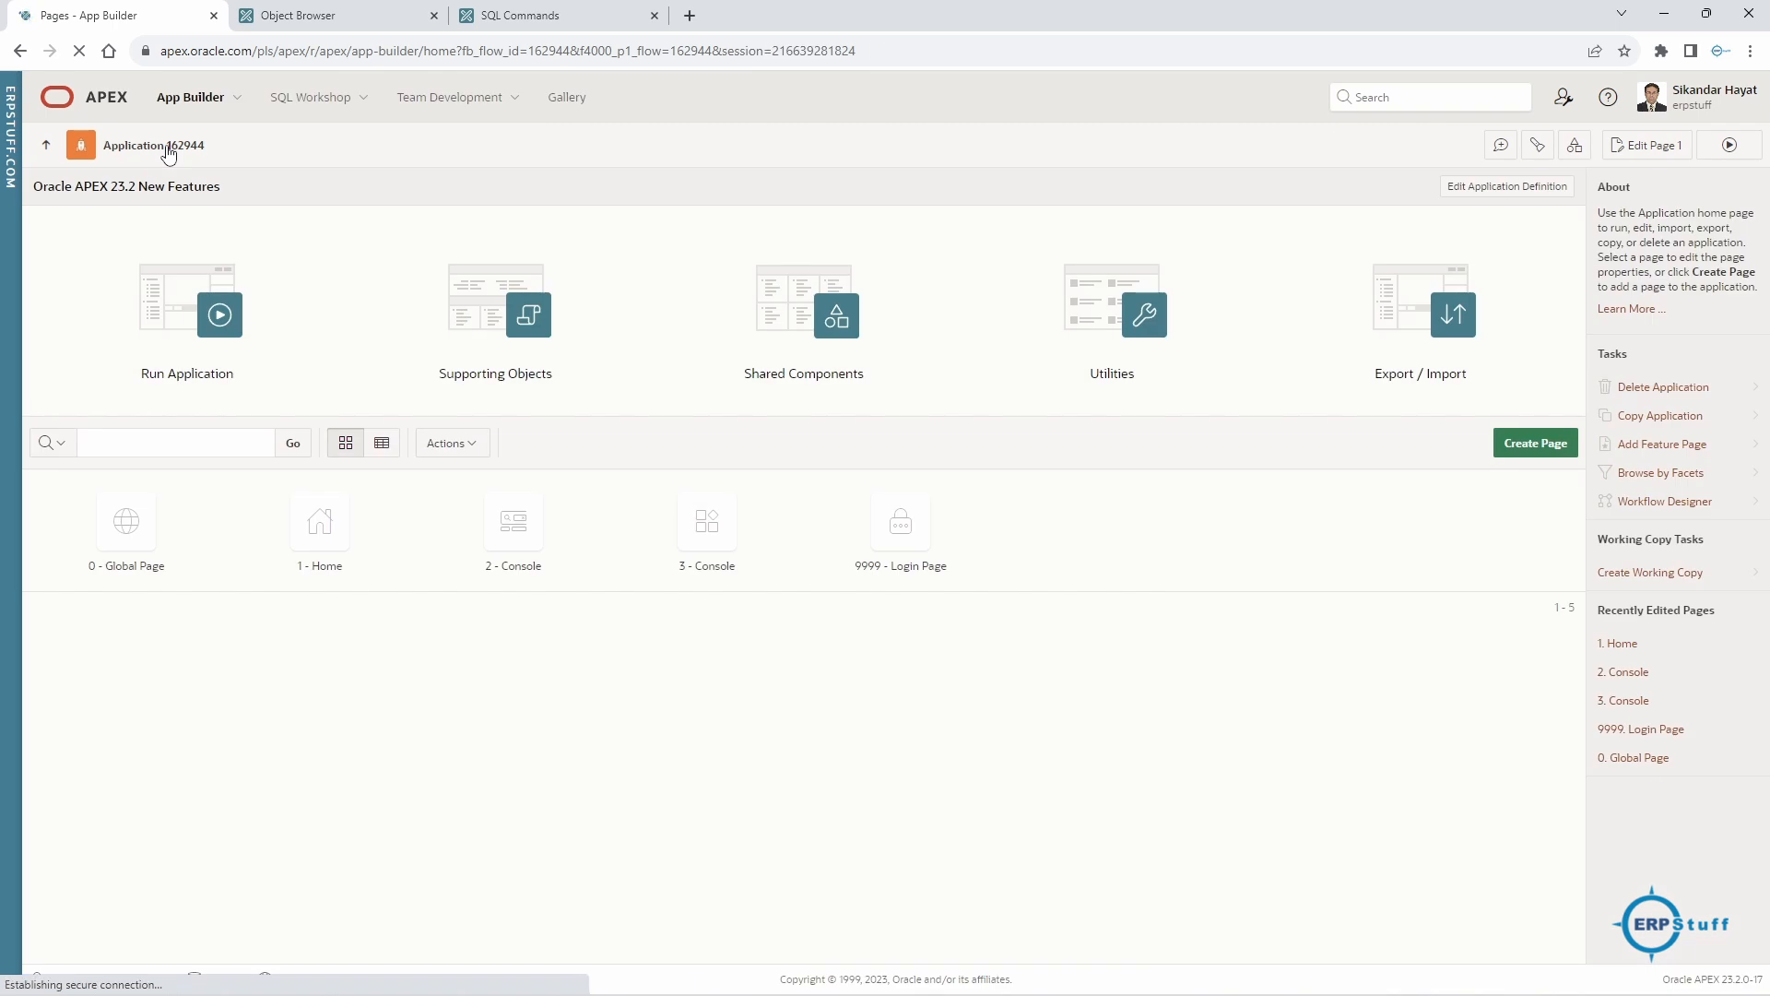
pyautogui.click(349, 550)
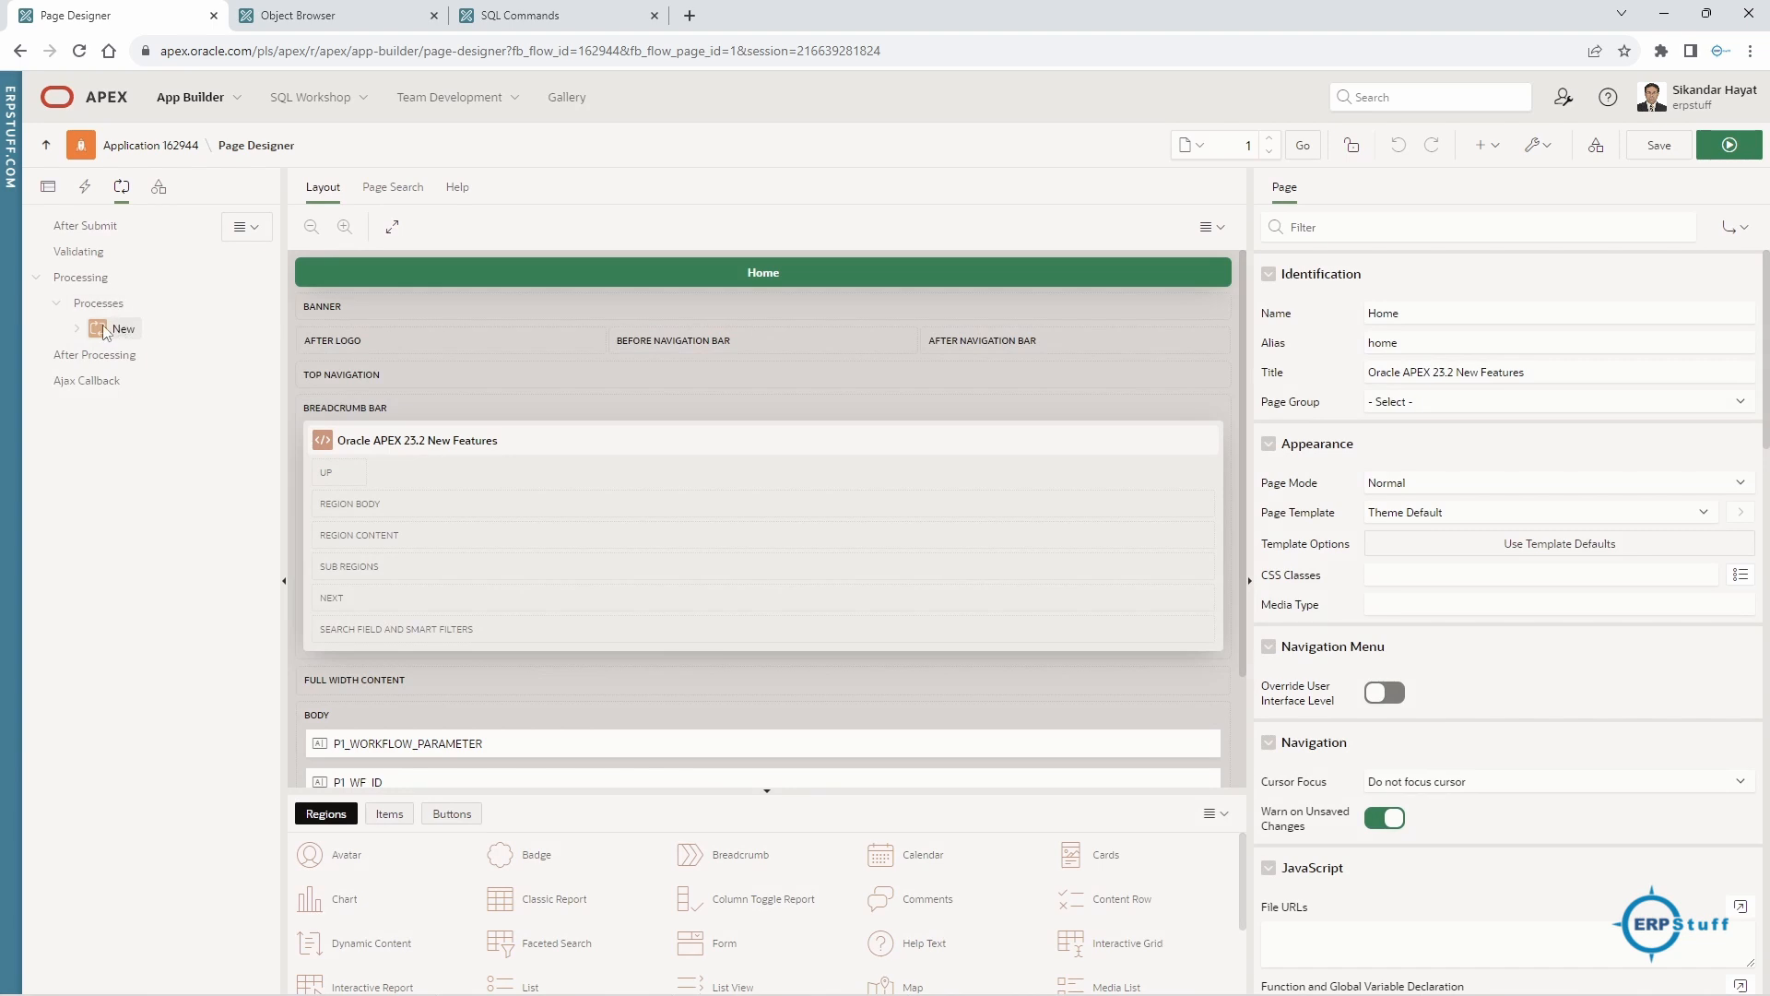
# - Examine the settings and parameters of the existing New process under the page's Processing point
pyautogui.click(99, 304)
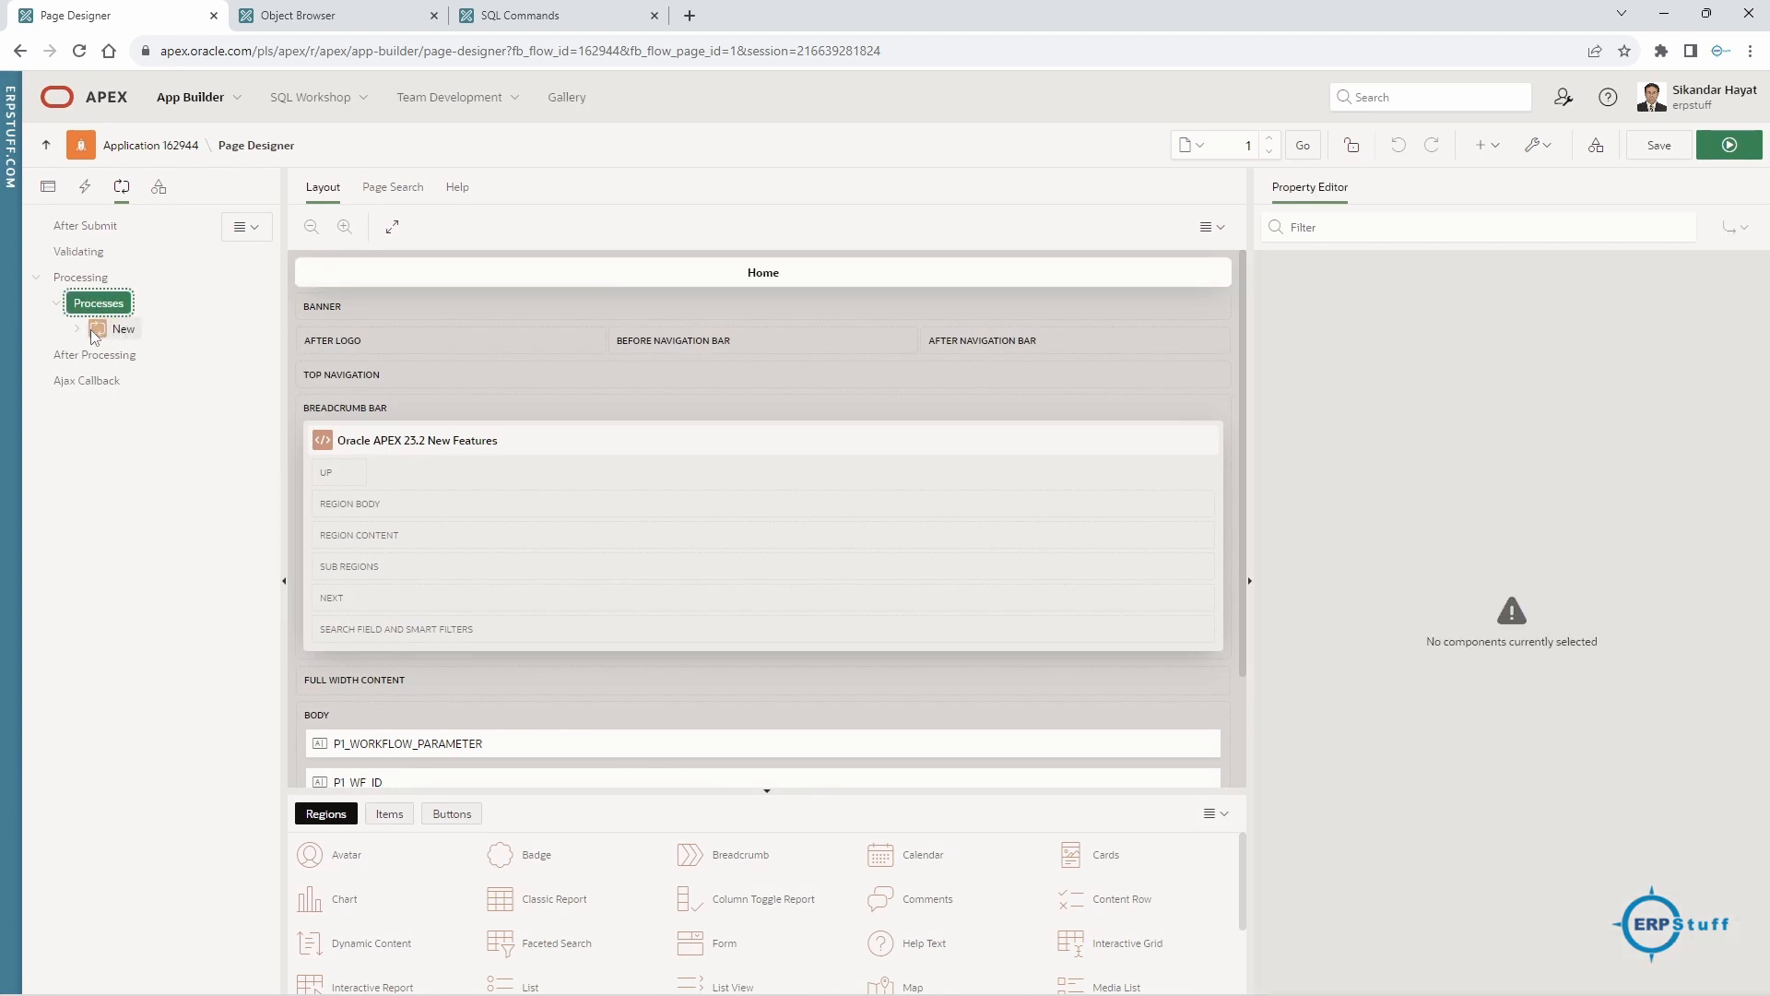
pyautogui.click(79, 329)
pyautogui.click(101, 334)
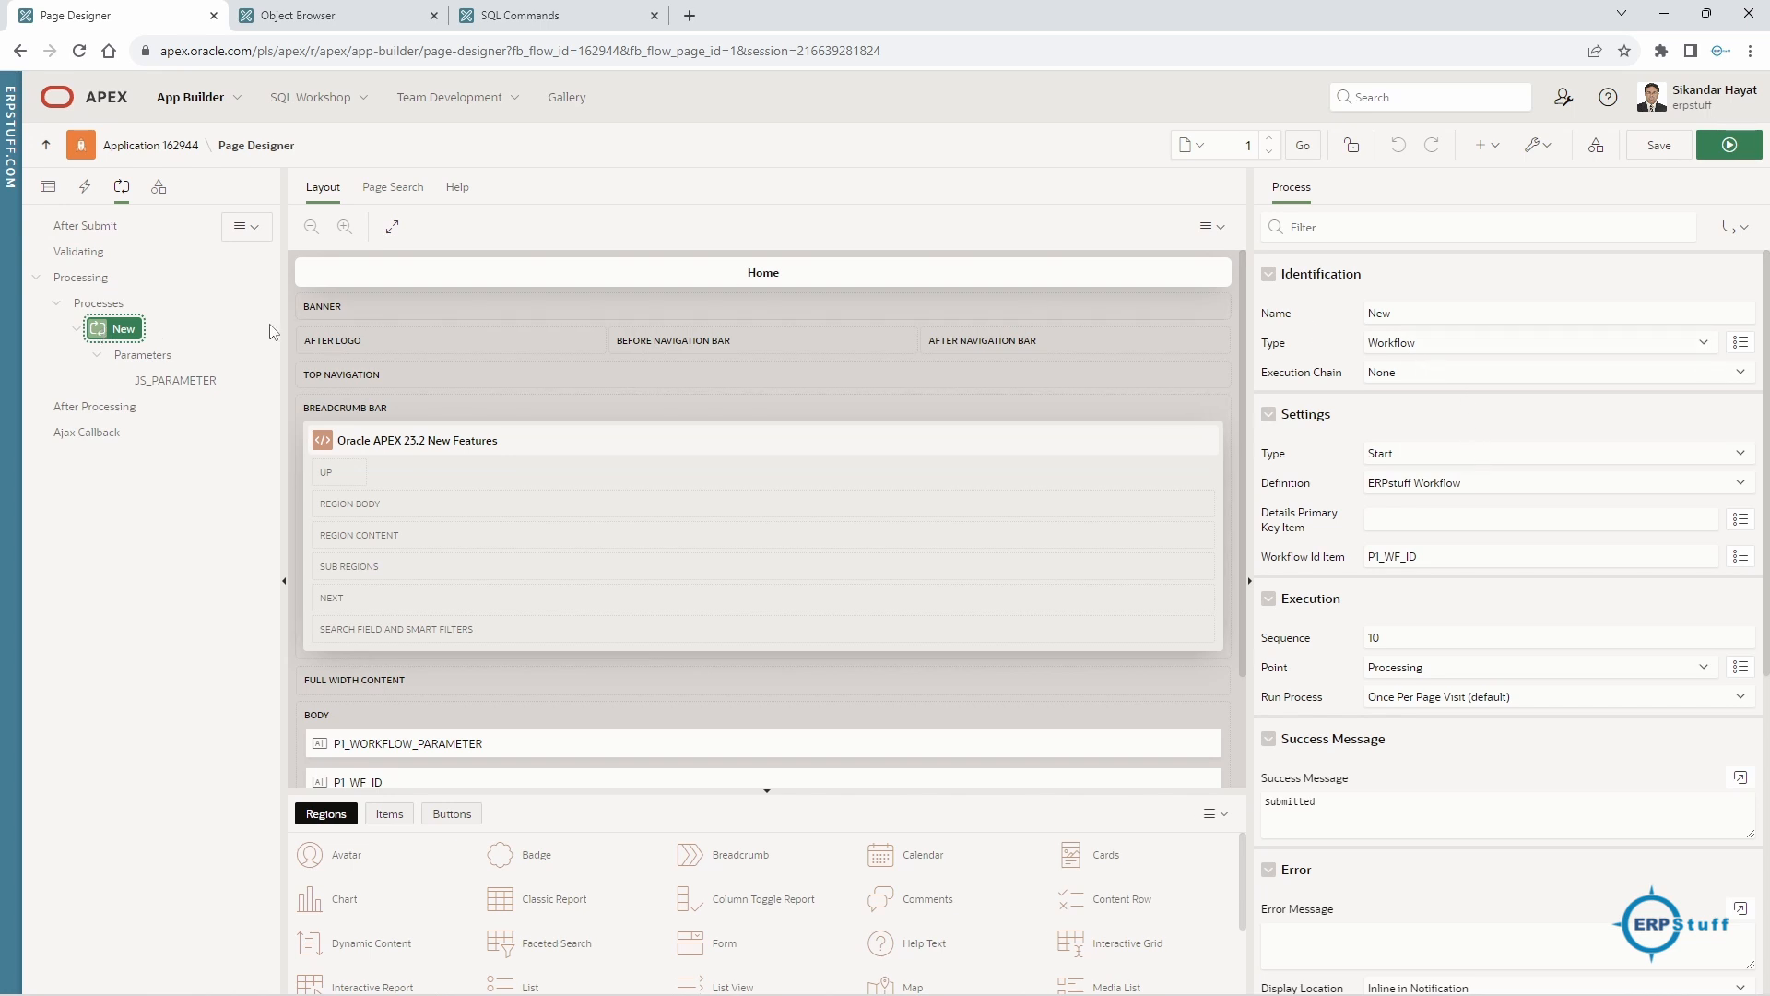
pyautogui.click(97, 355)
# - Create a page process named Demo_WF under Processing and set its type to Workflow
pyautogui.click(102, 304)
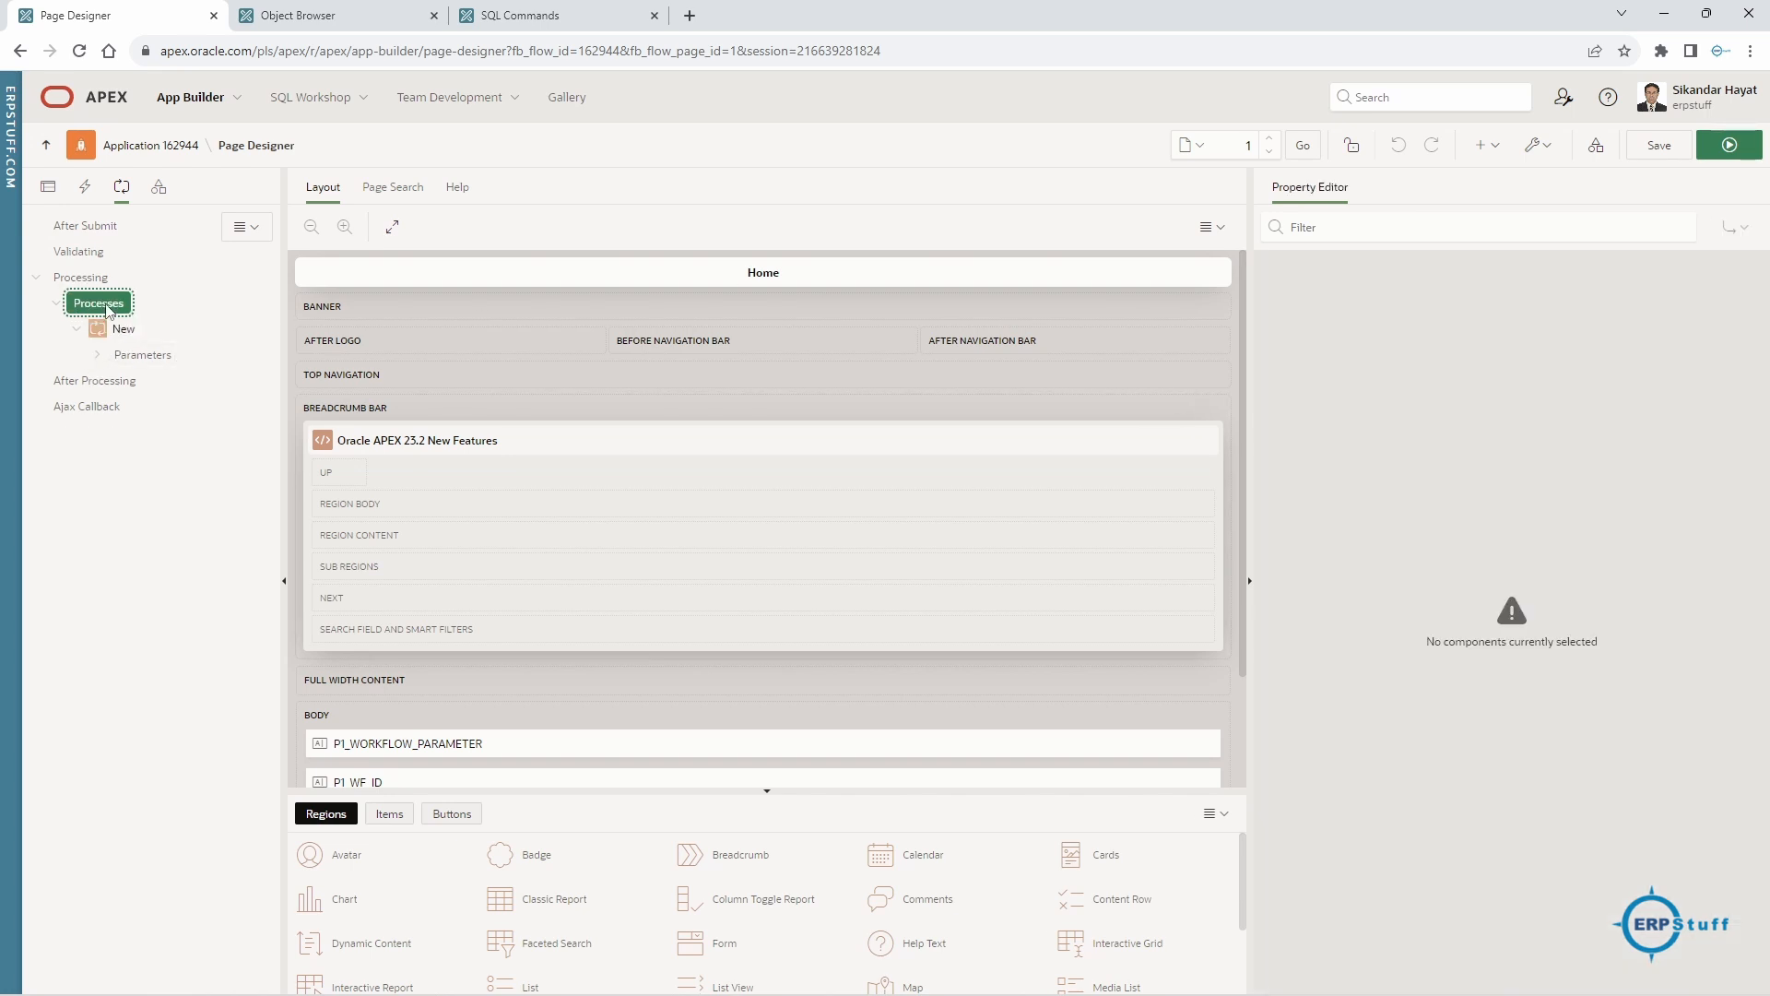
pyautogui.rightClick(108, 309)
pyautogui.click(155, 330)
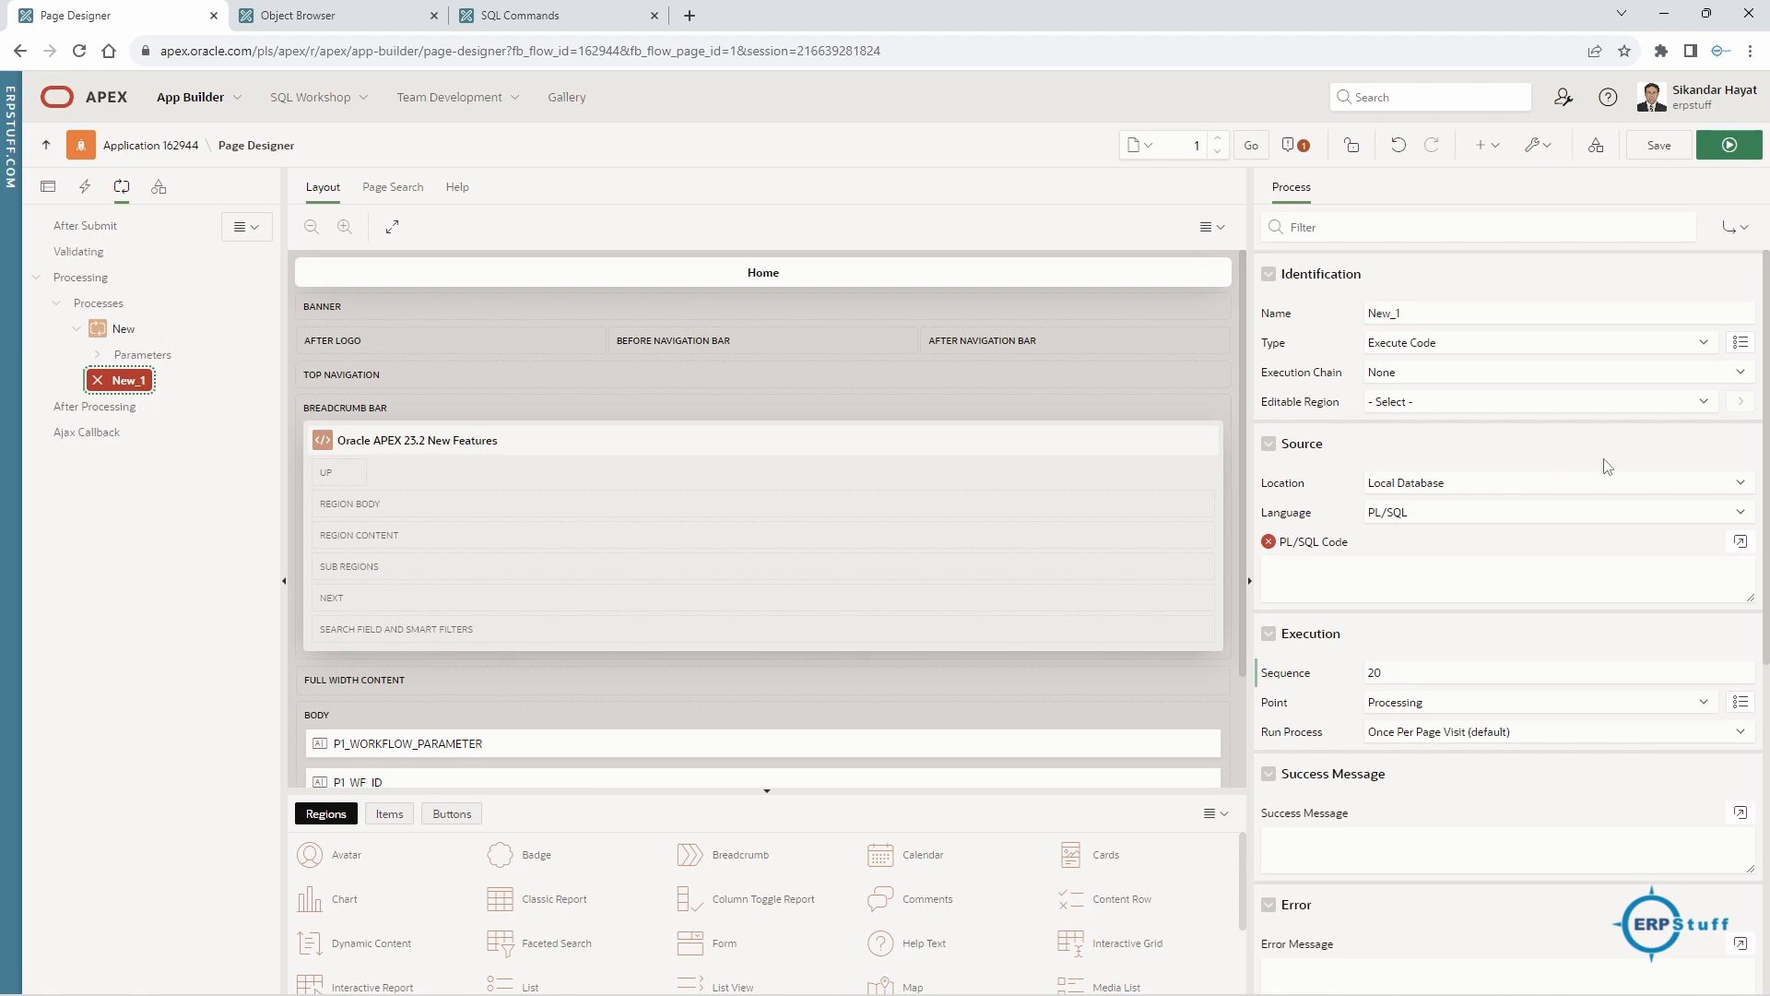
pyautogui.doubleClick(1434, 311)
pyautogui.write('Dem')
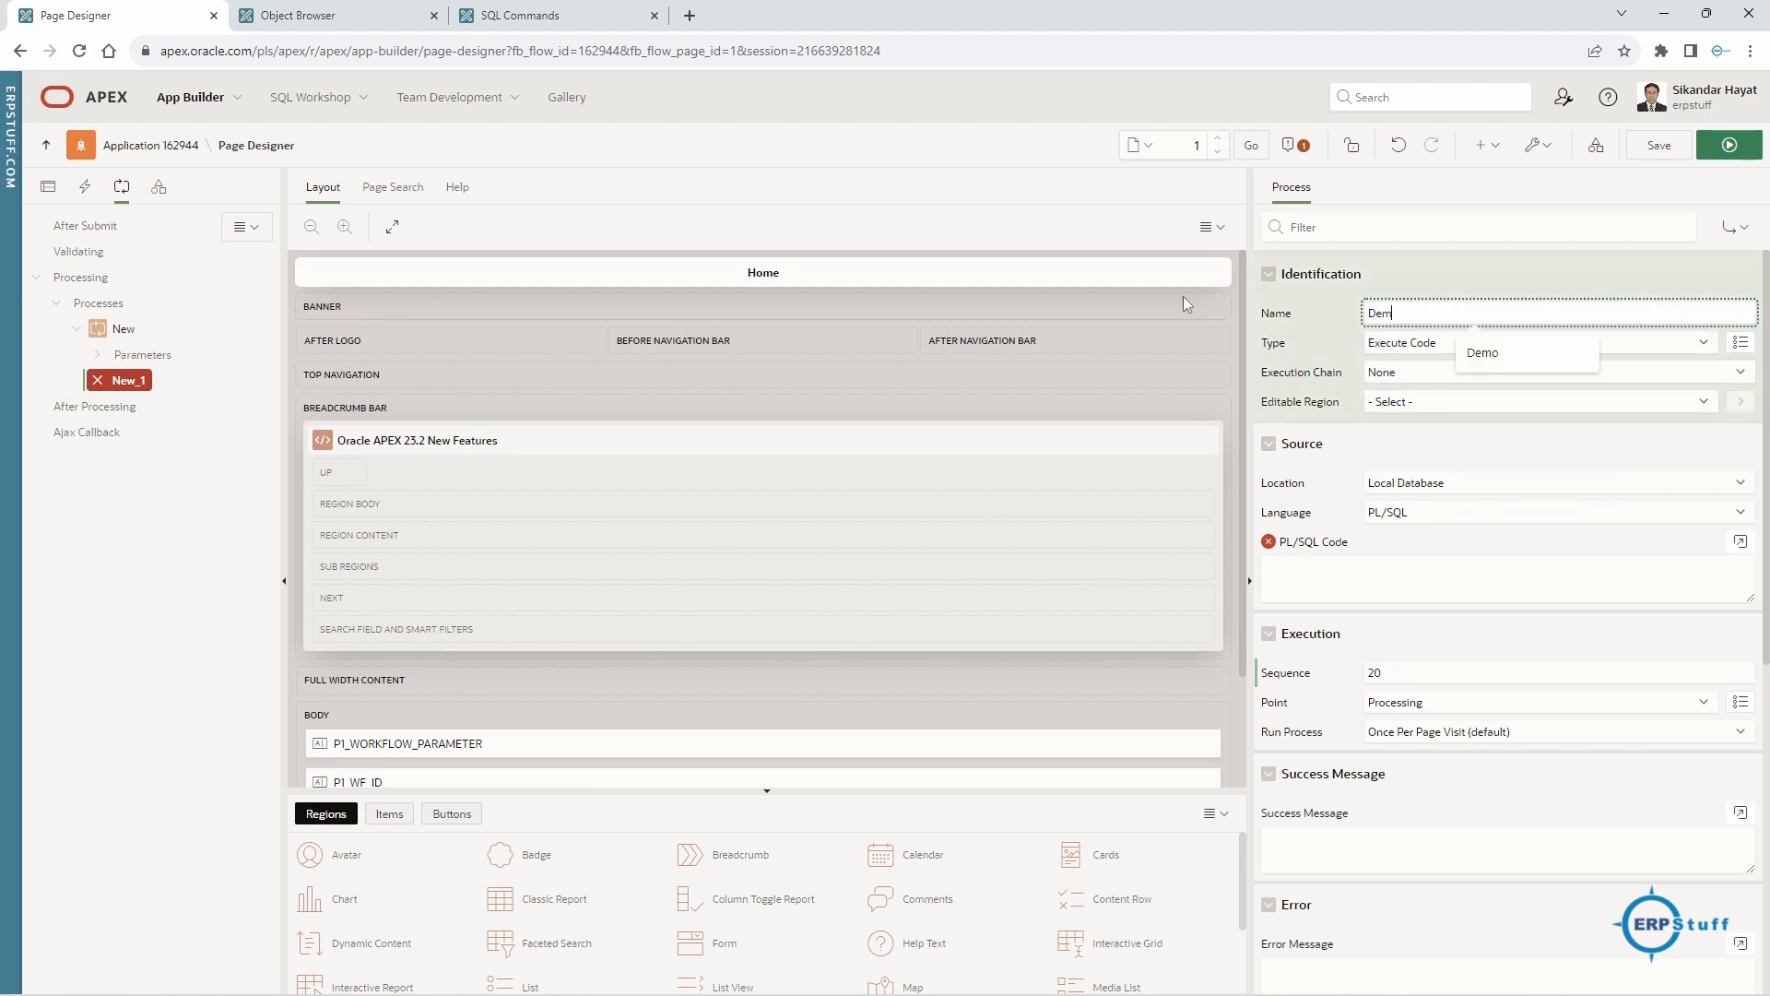
pyautogui.write('o_WF')
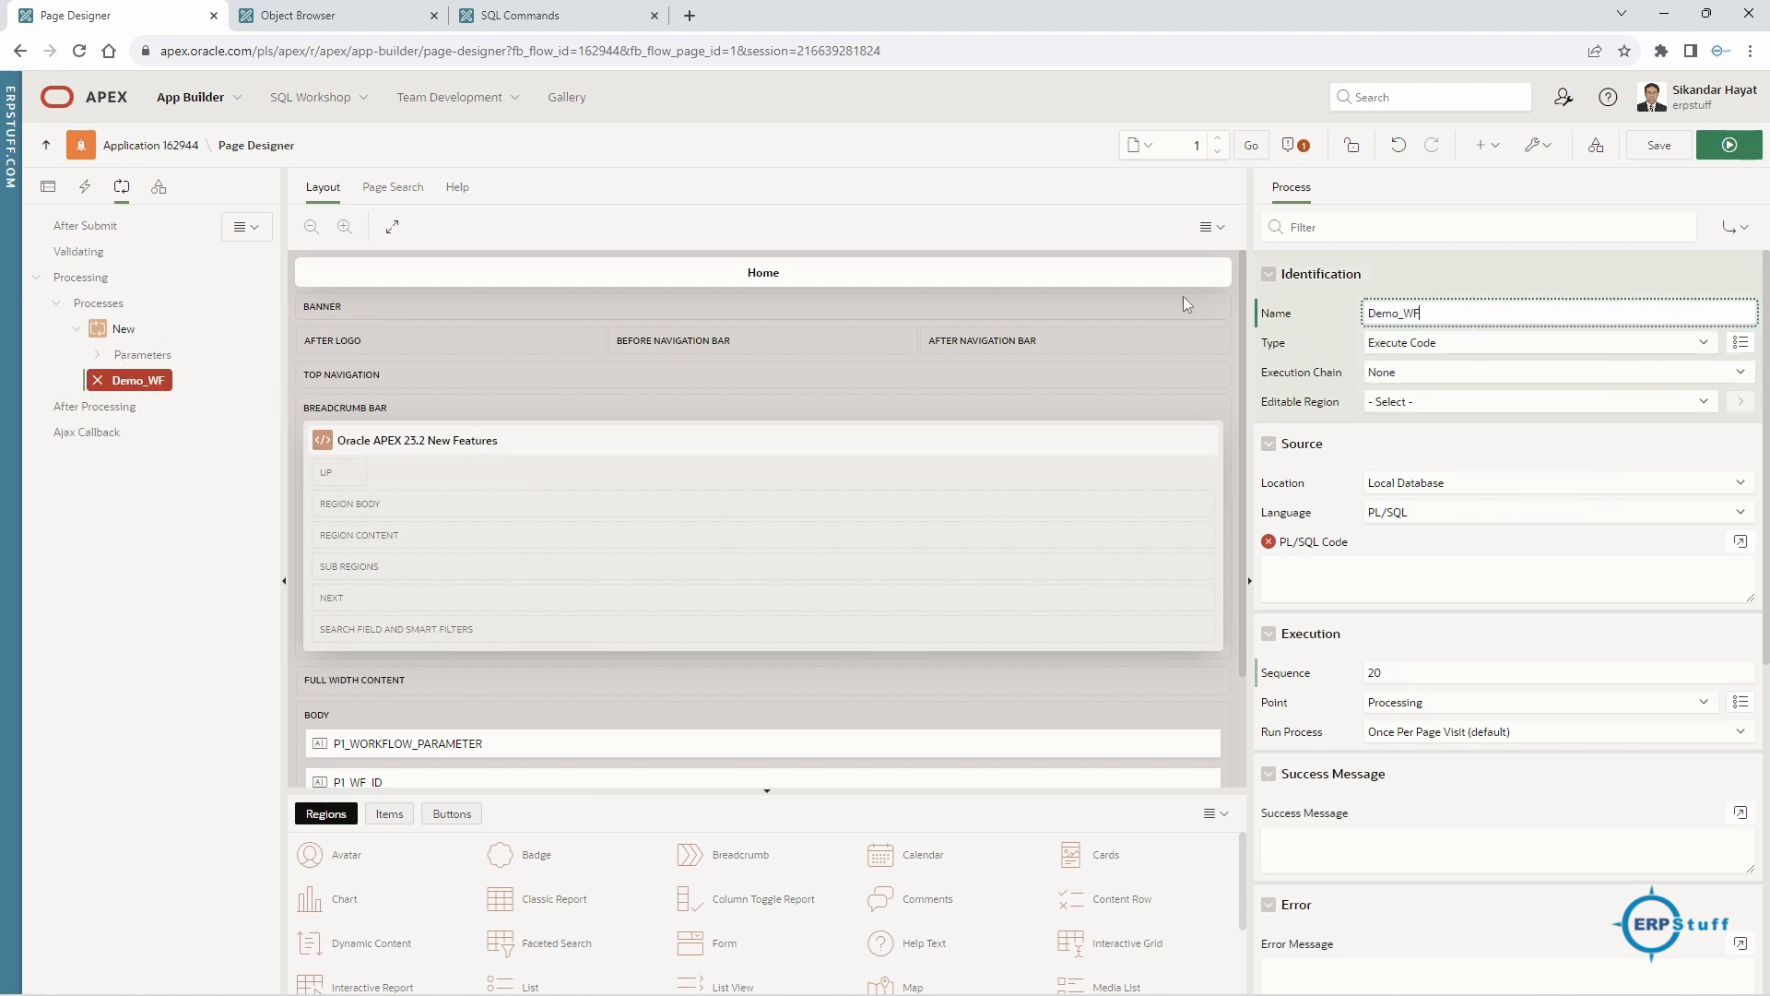
pyautogui.click(1471, 343)
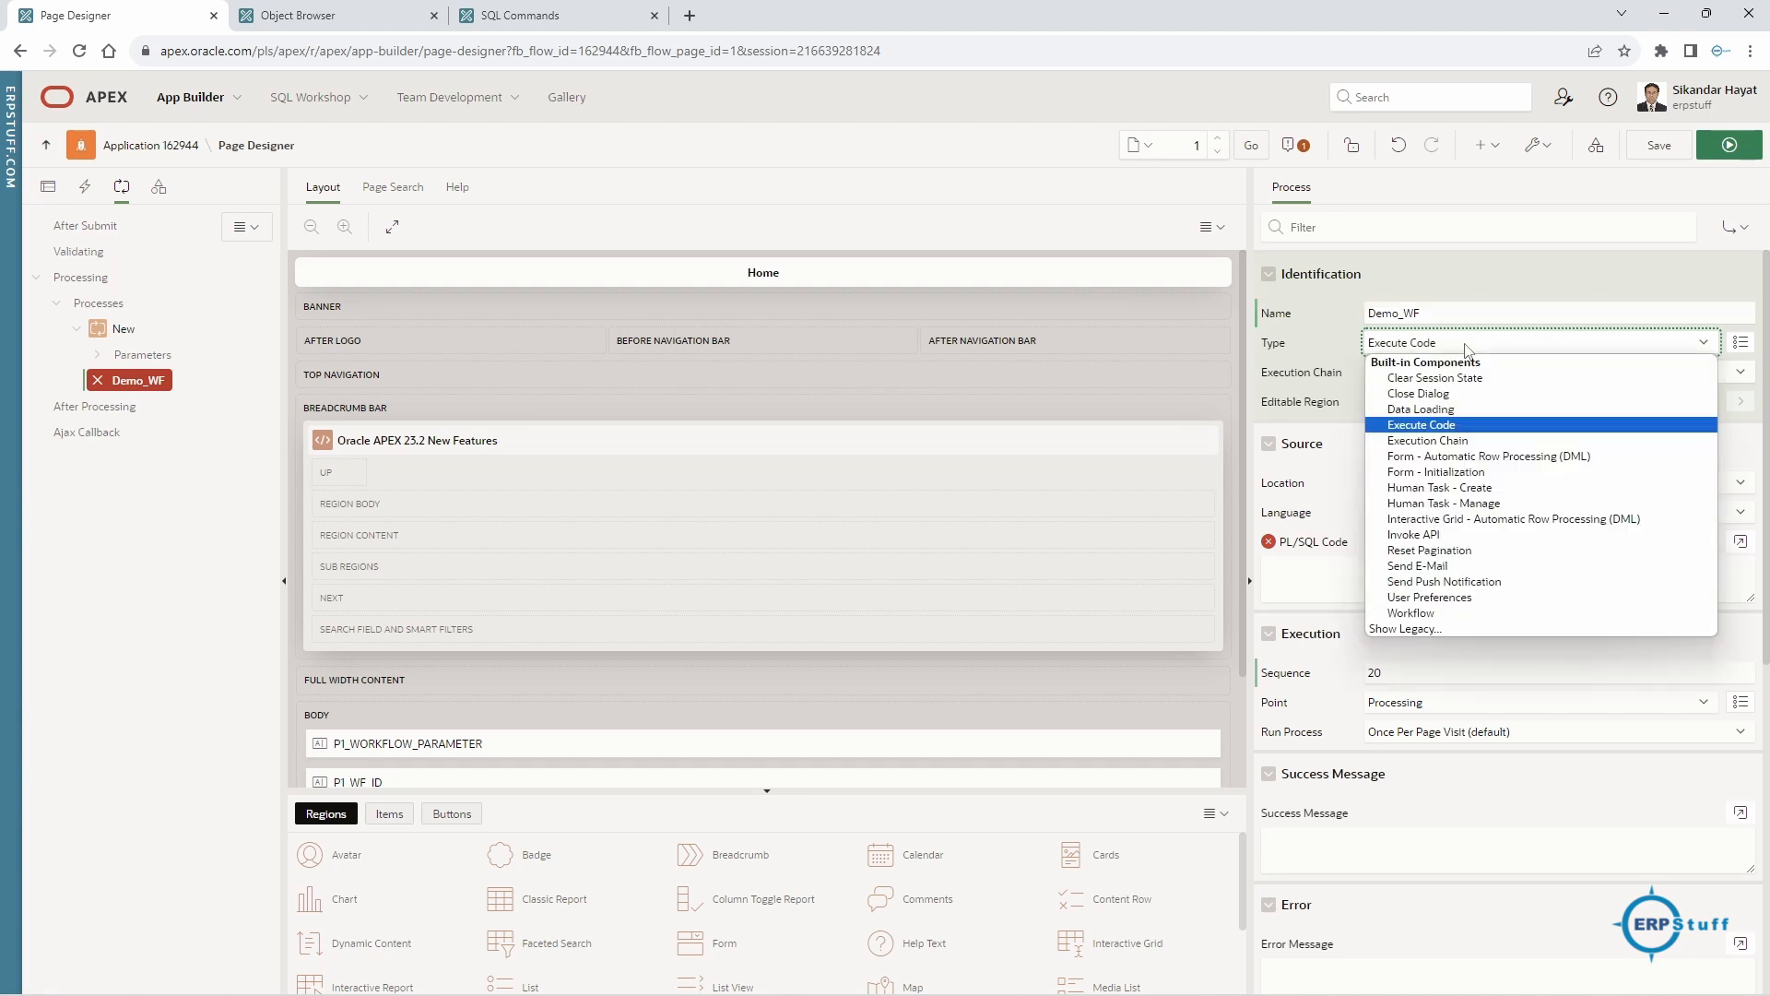
pyautogui.click(1419, 615)
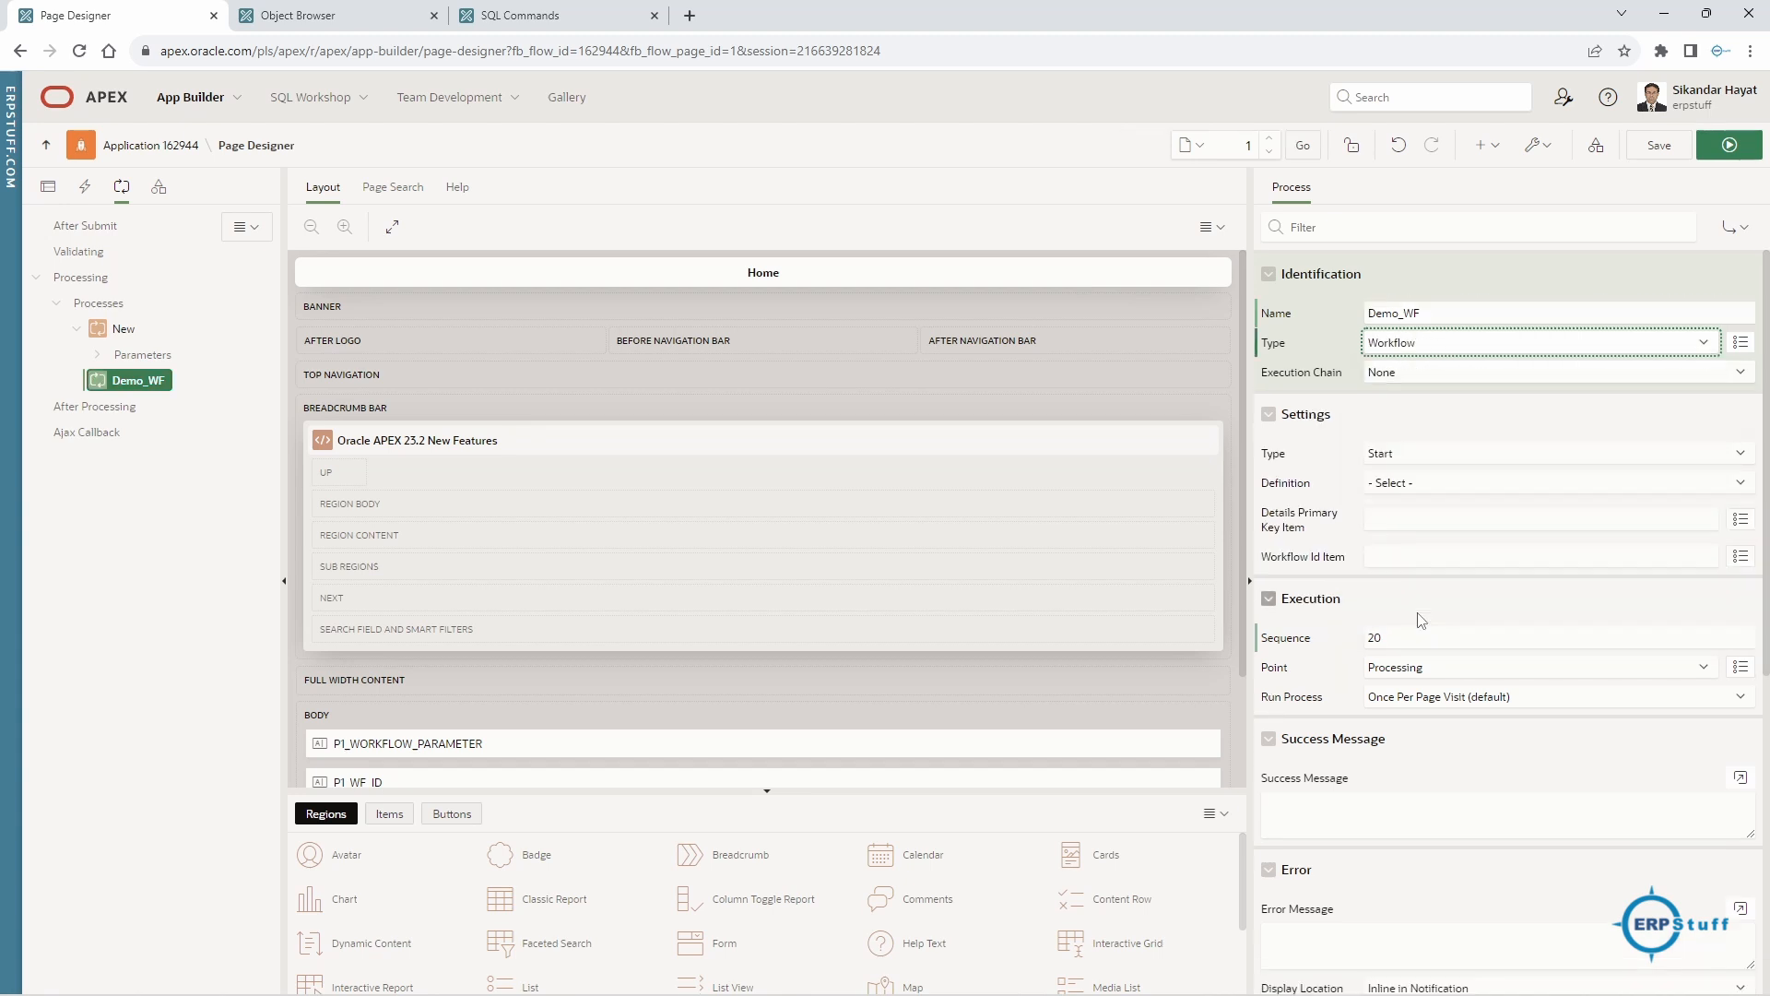
# - Keep Demo_WF's execution chain at None and its settings type at Start, and choose Demo as its workflow definition
pyautogui.click(1400, 373)
pyautogui.click(1401, 385)
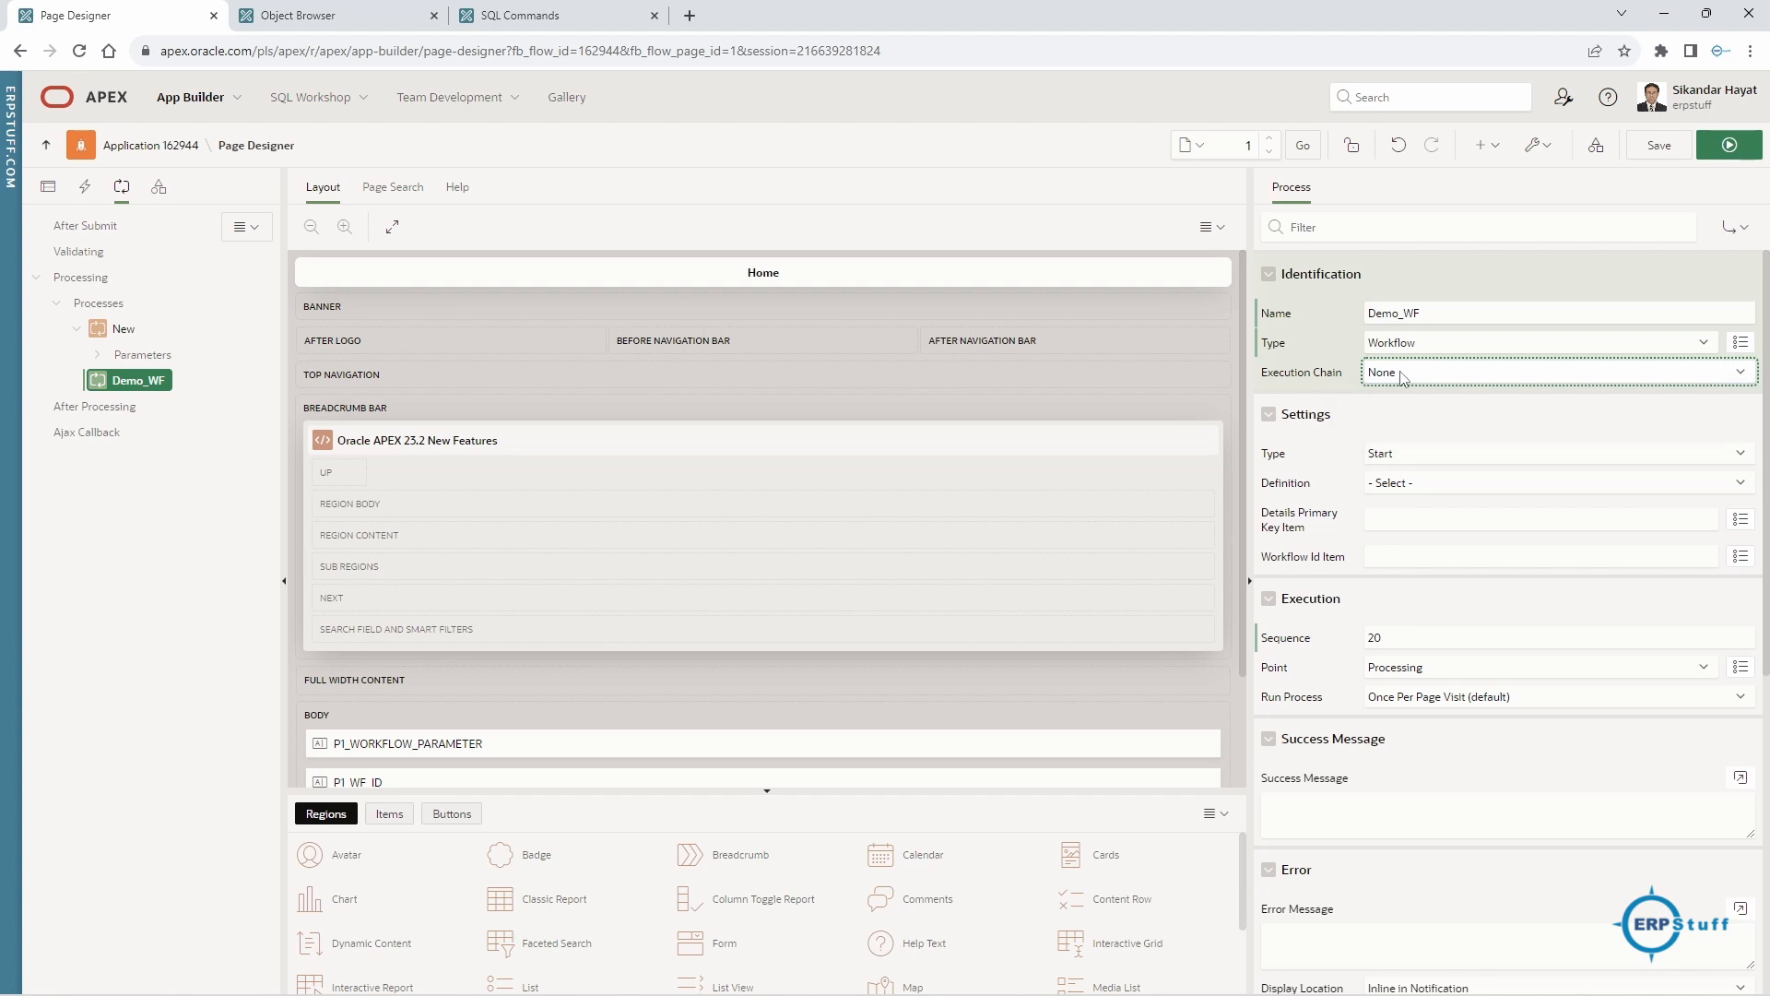
pyautogui.click(1435, 455)
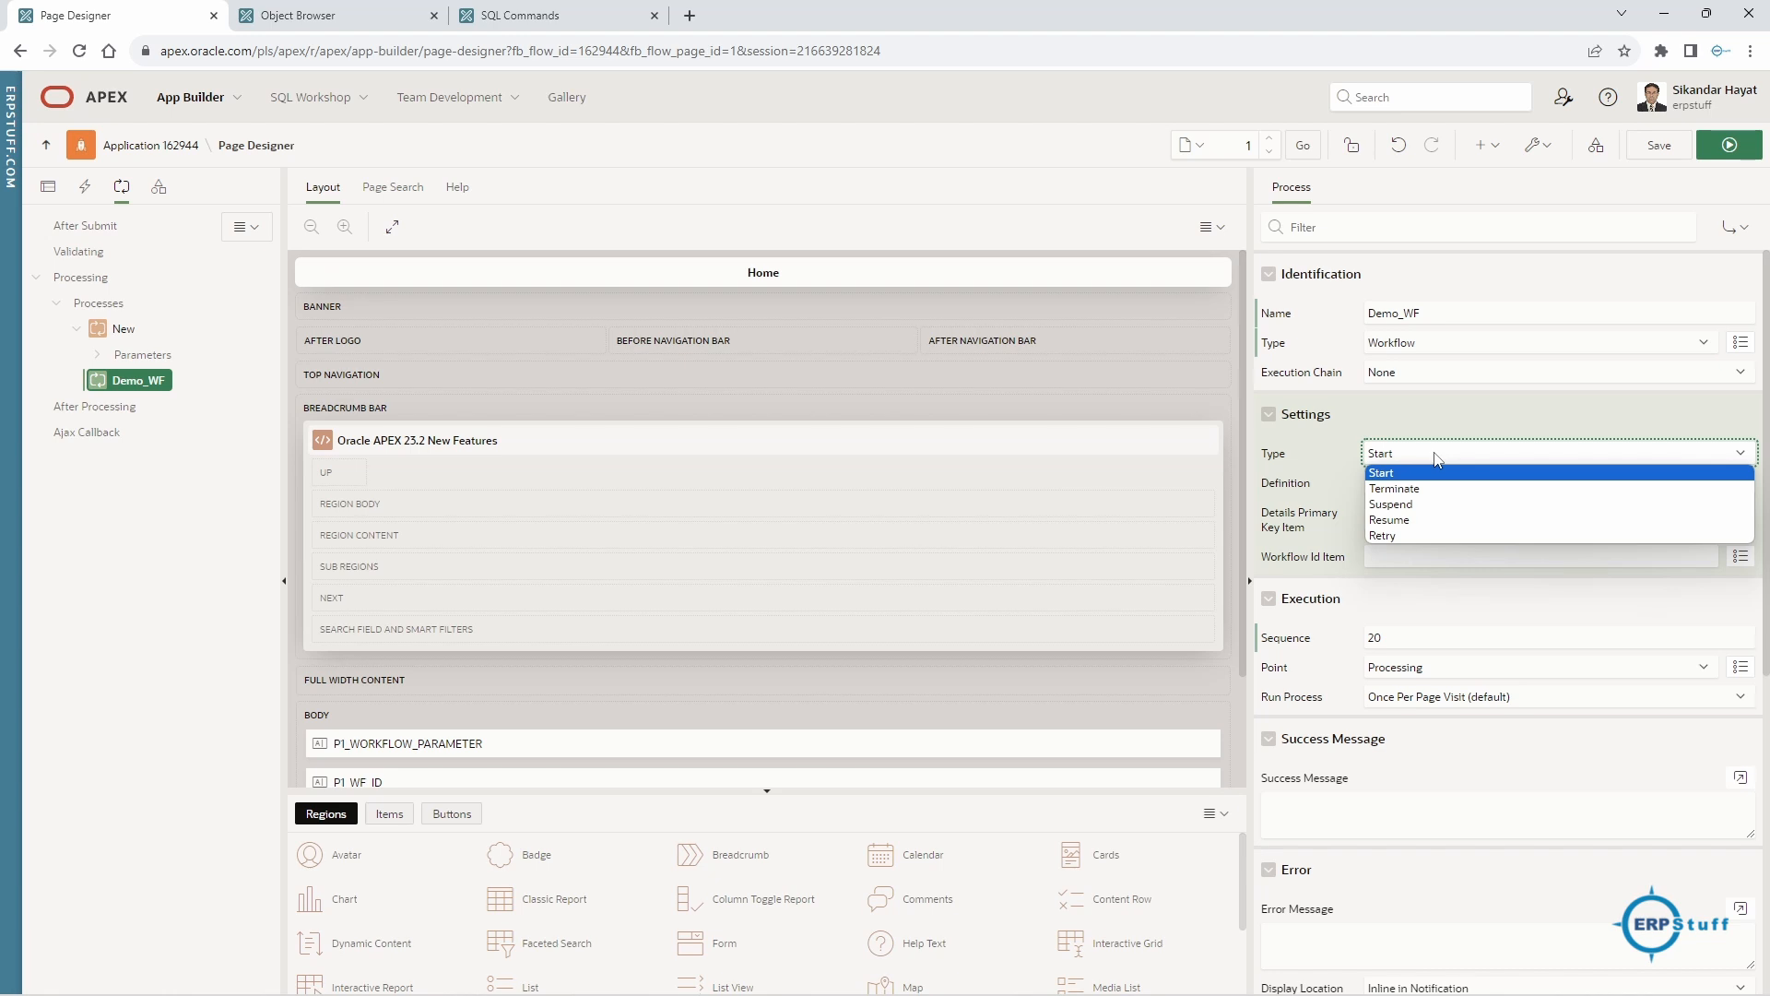
pyautogui.click(1435, 455)
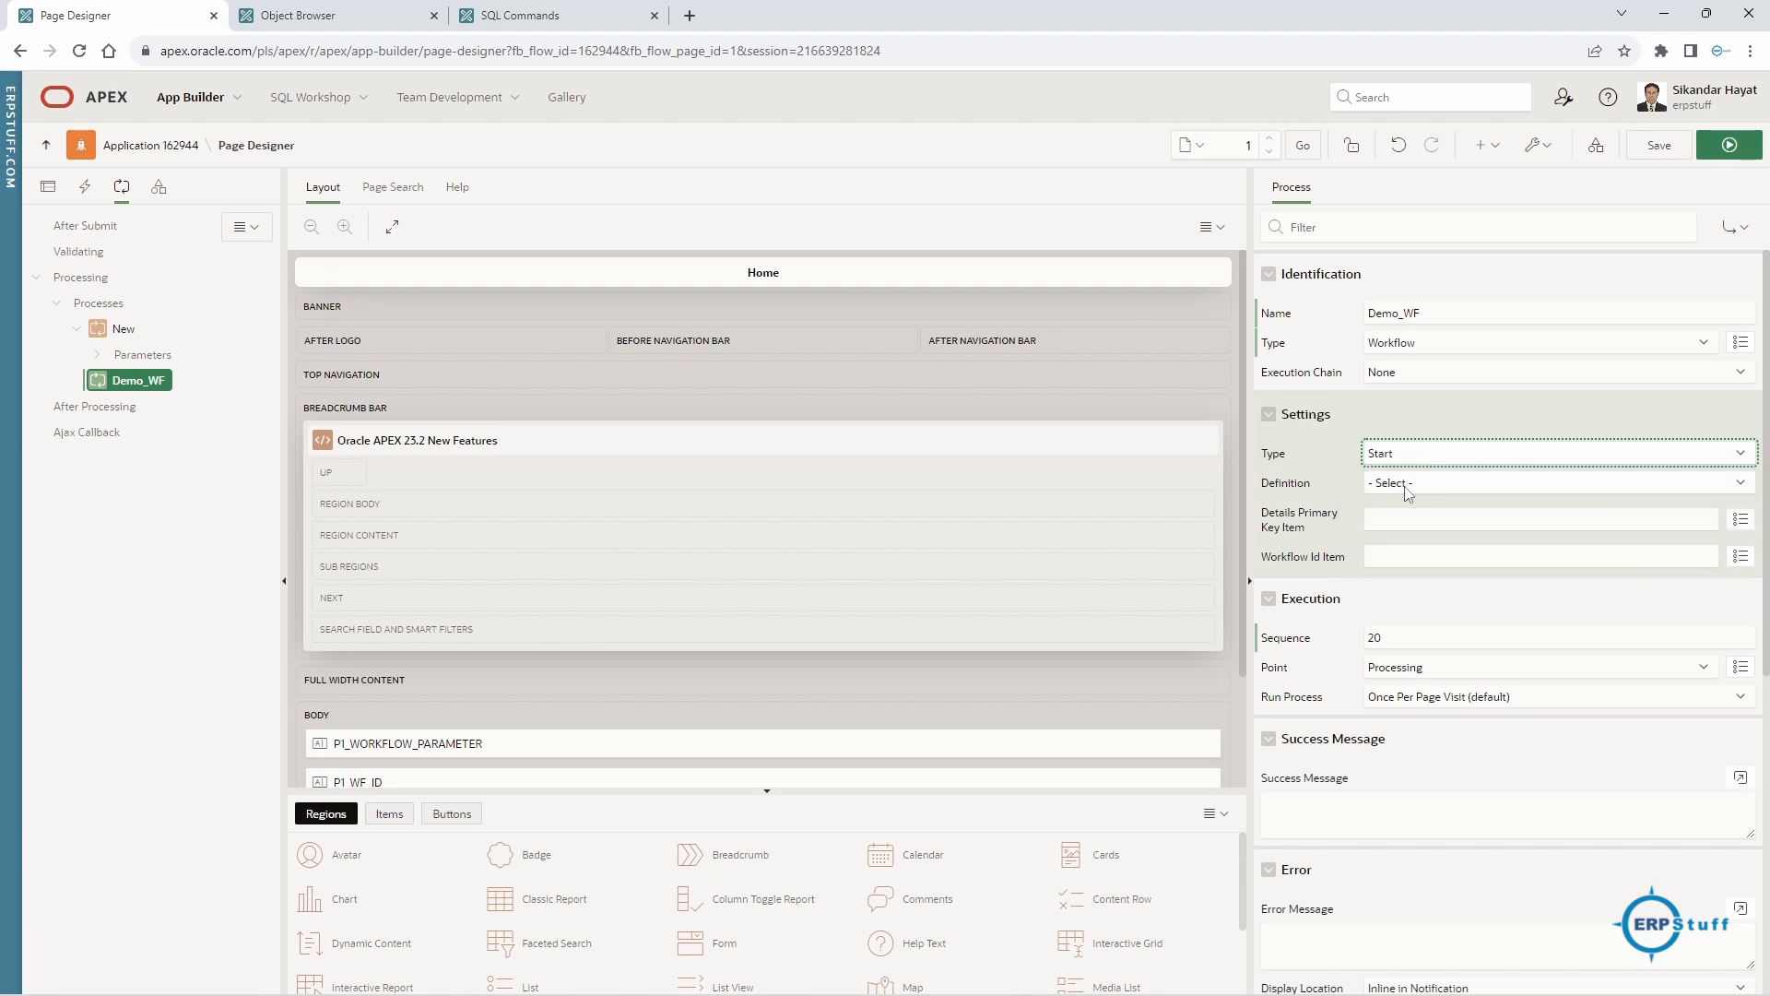
pyautogui.click(1406, 487)
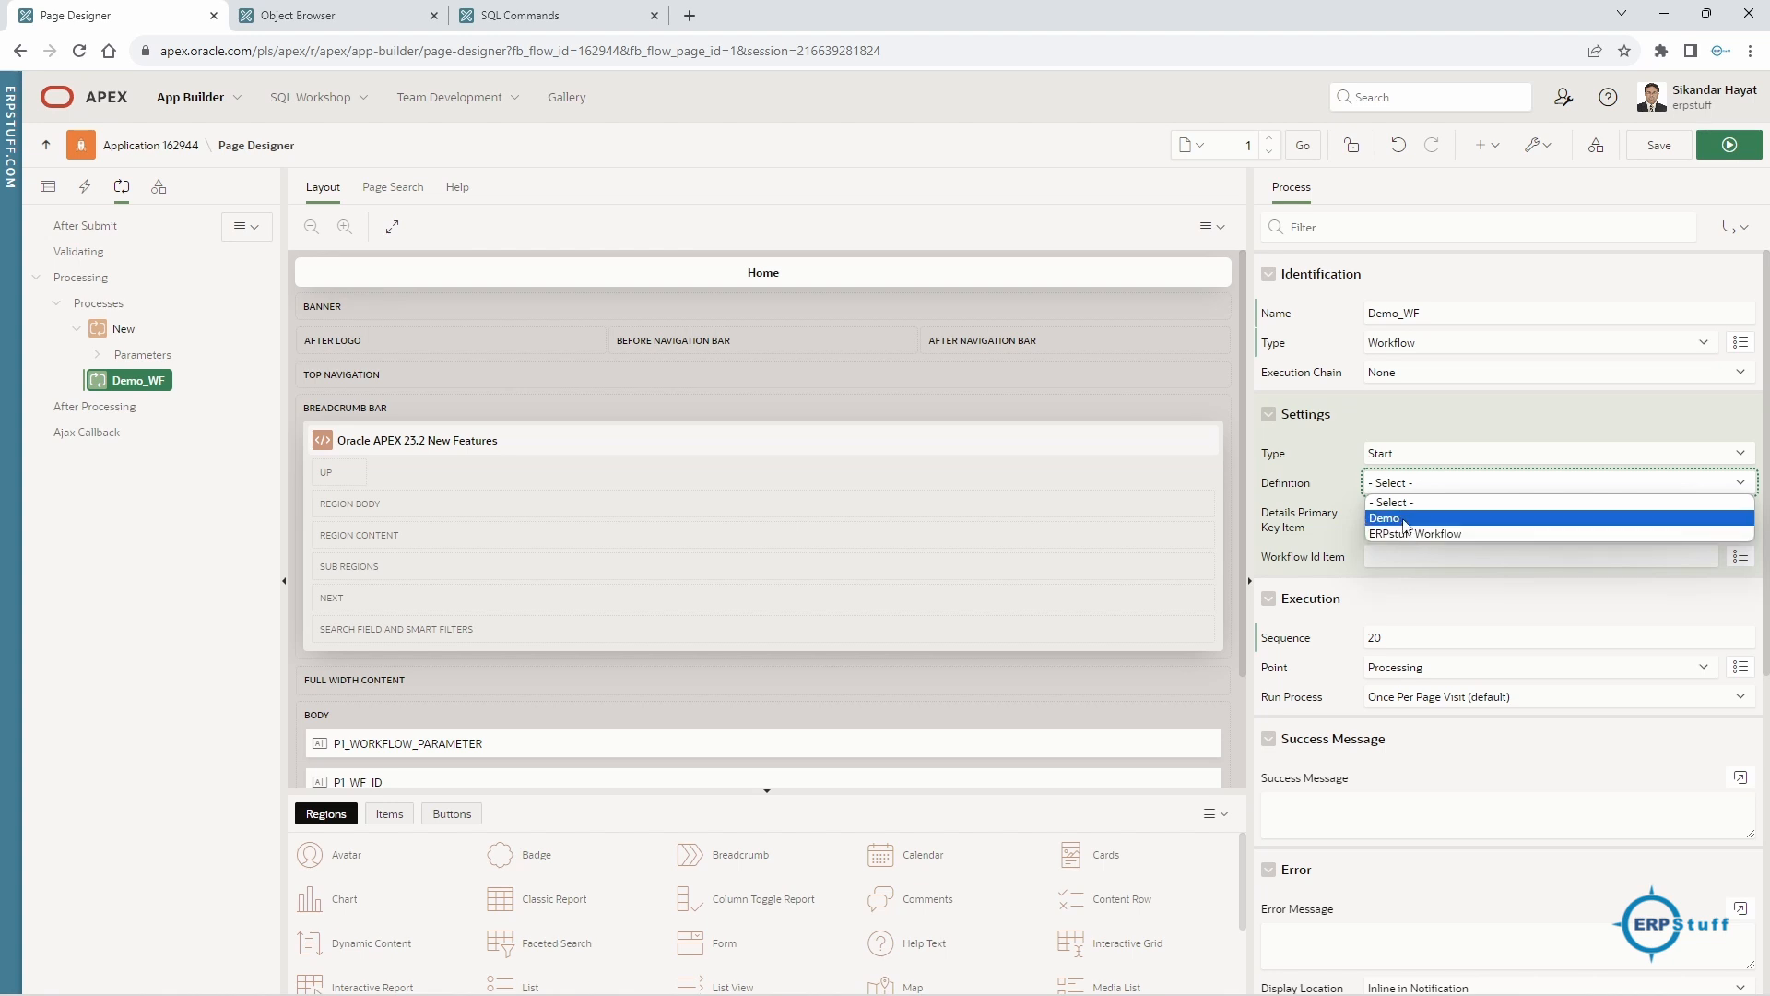
pyautogui.click(1404, 518)
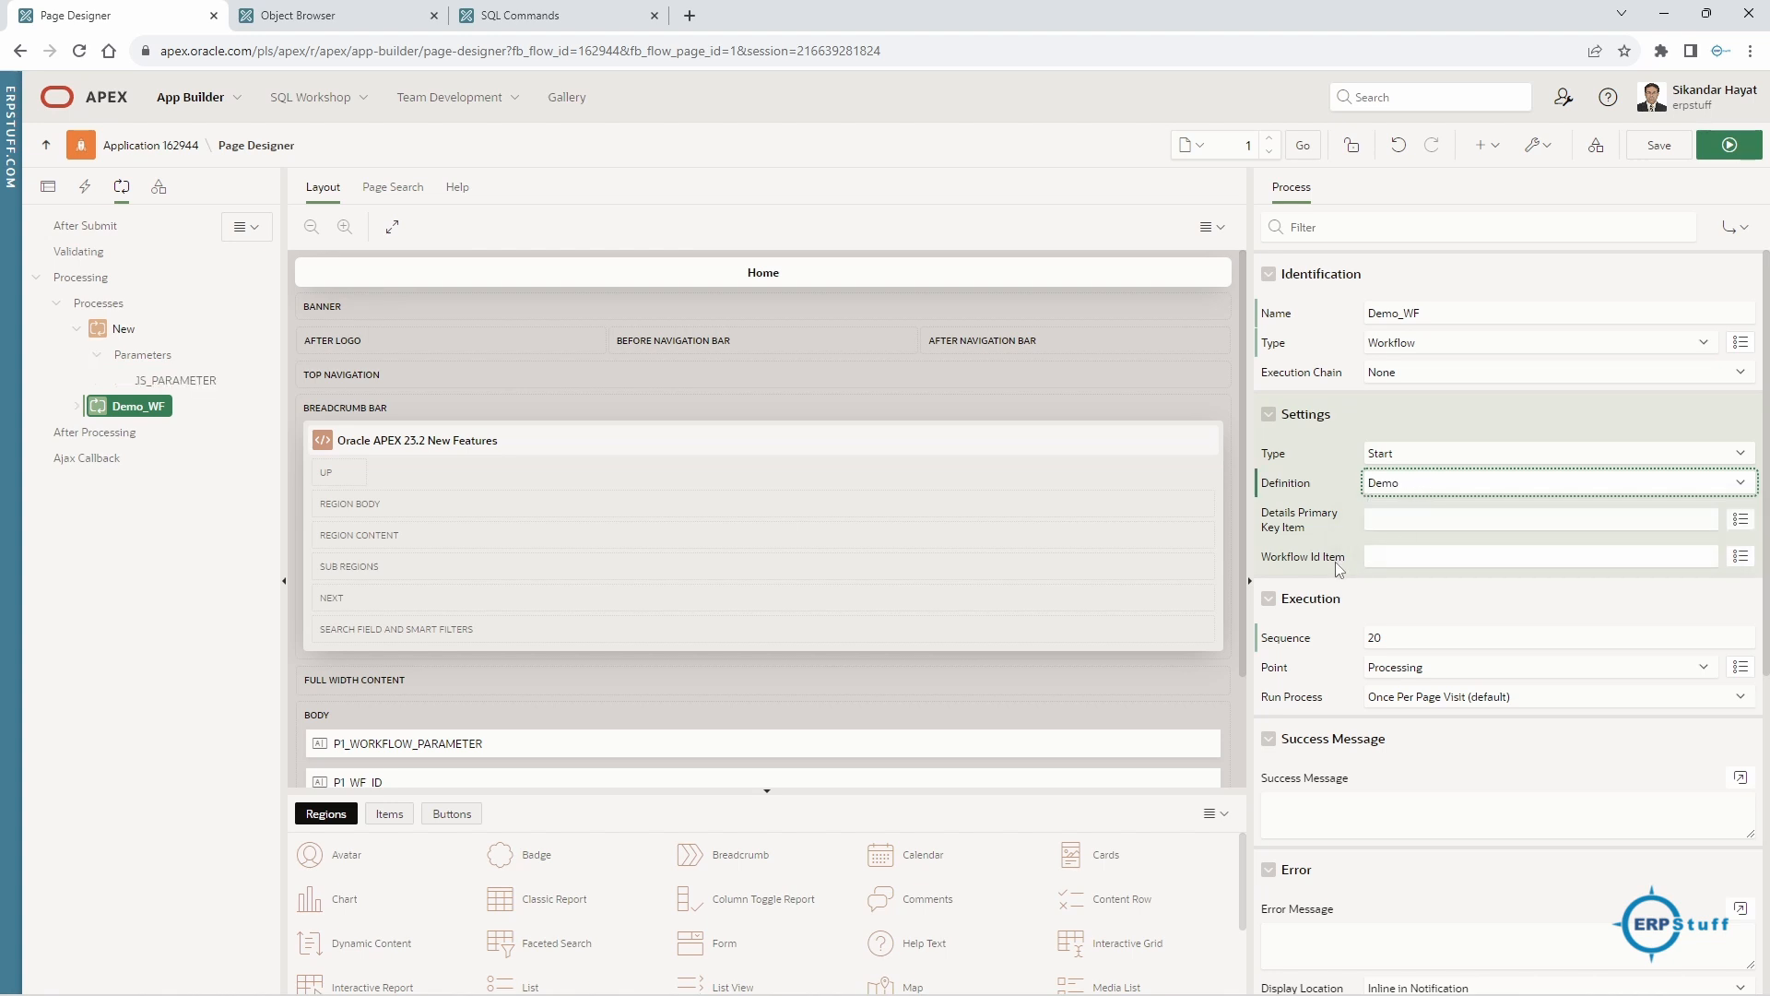
# - Set Demo_WF's workflow ID item to P1_WF_ID and its success message to "Demo WF Submitted."
pyautogui.click(1403, 554)
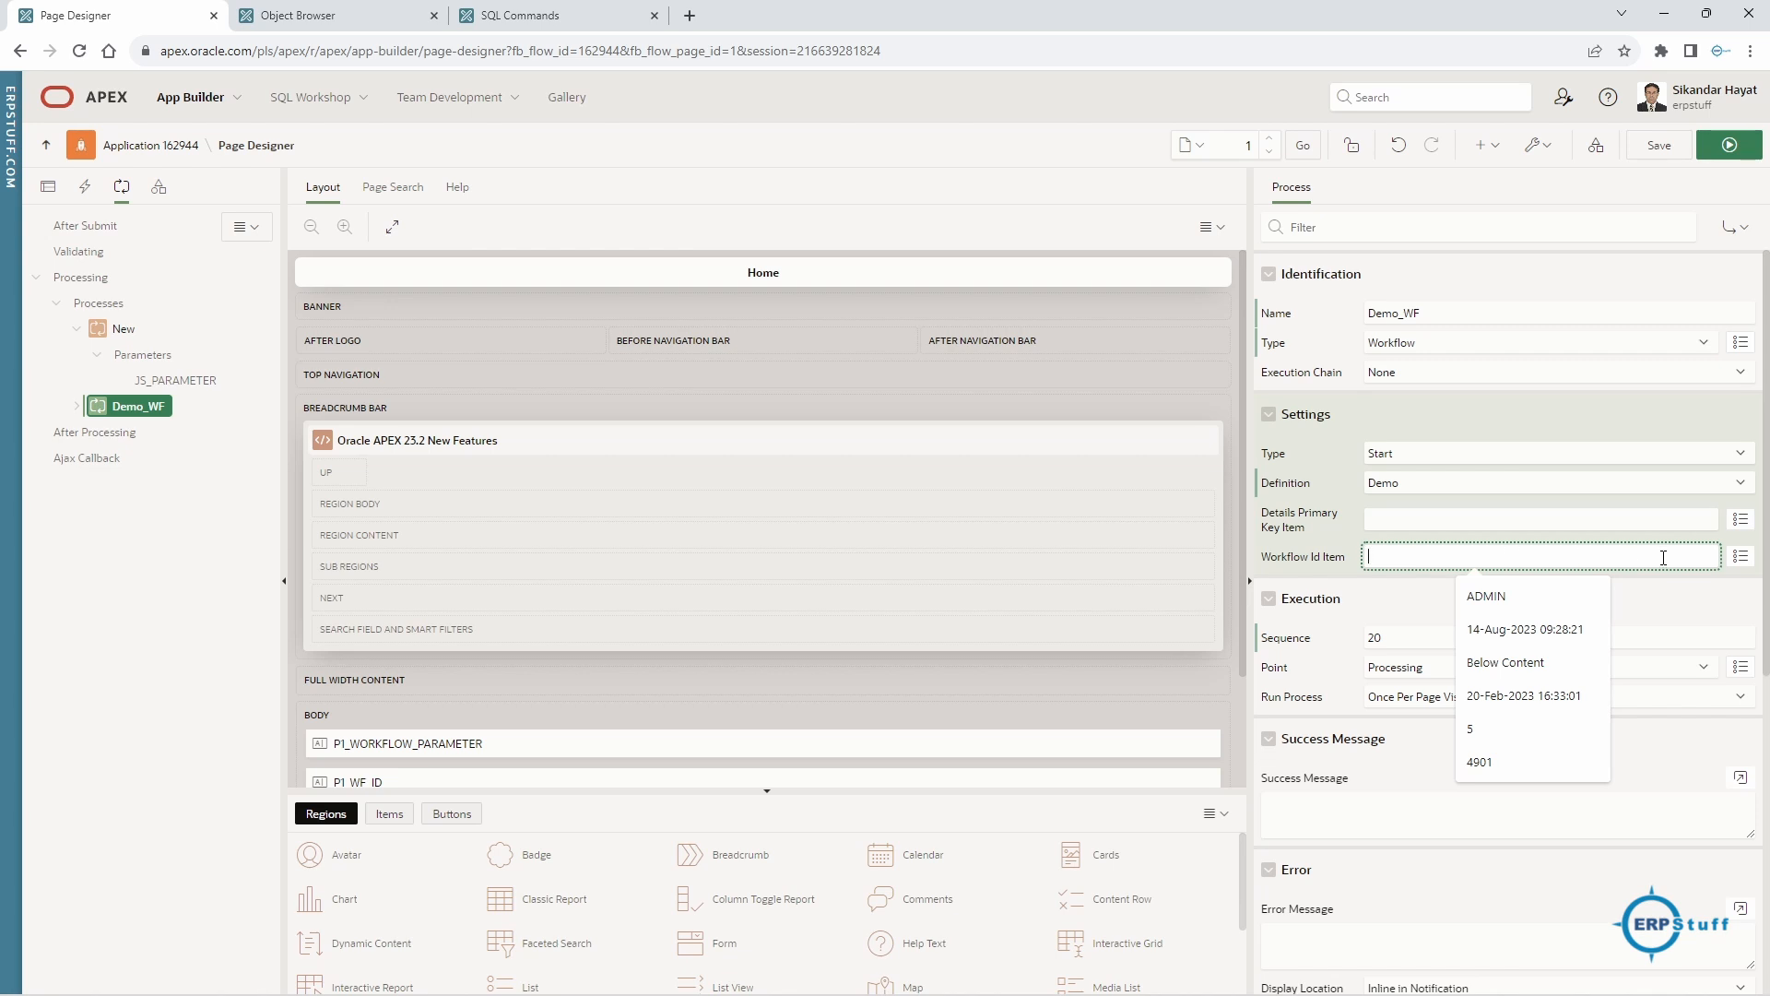
pyautogui.click(1740, 556)
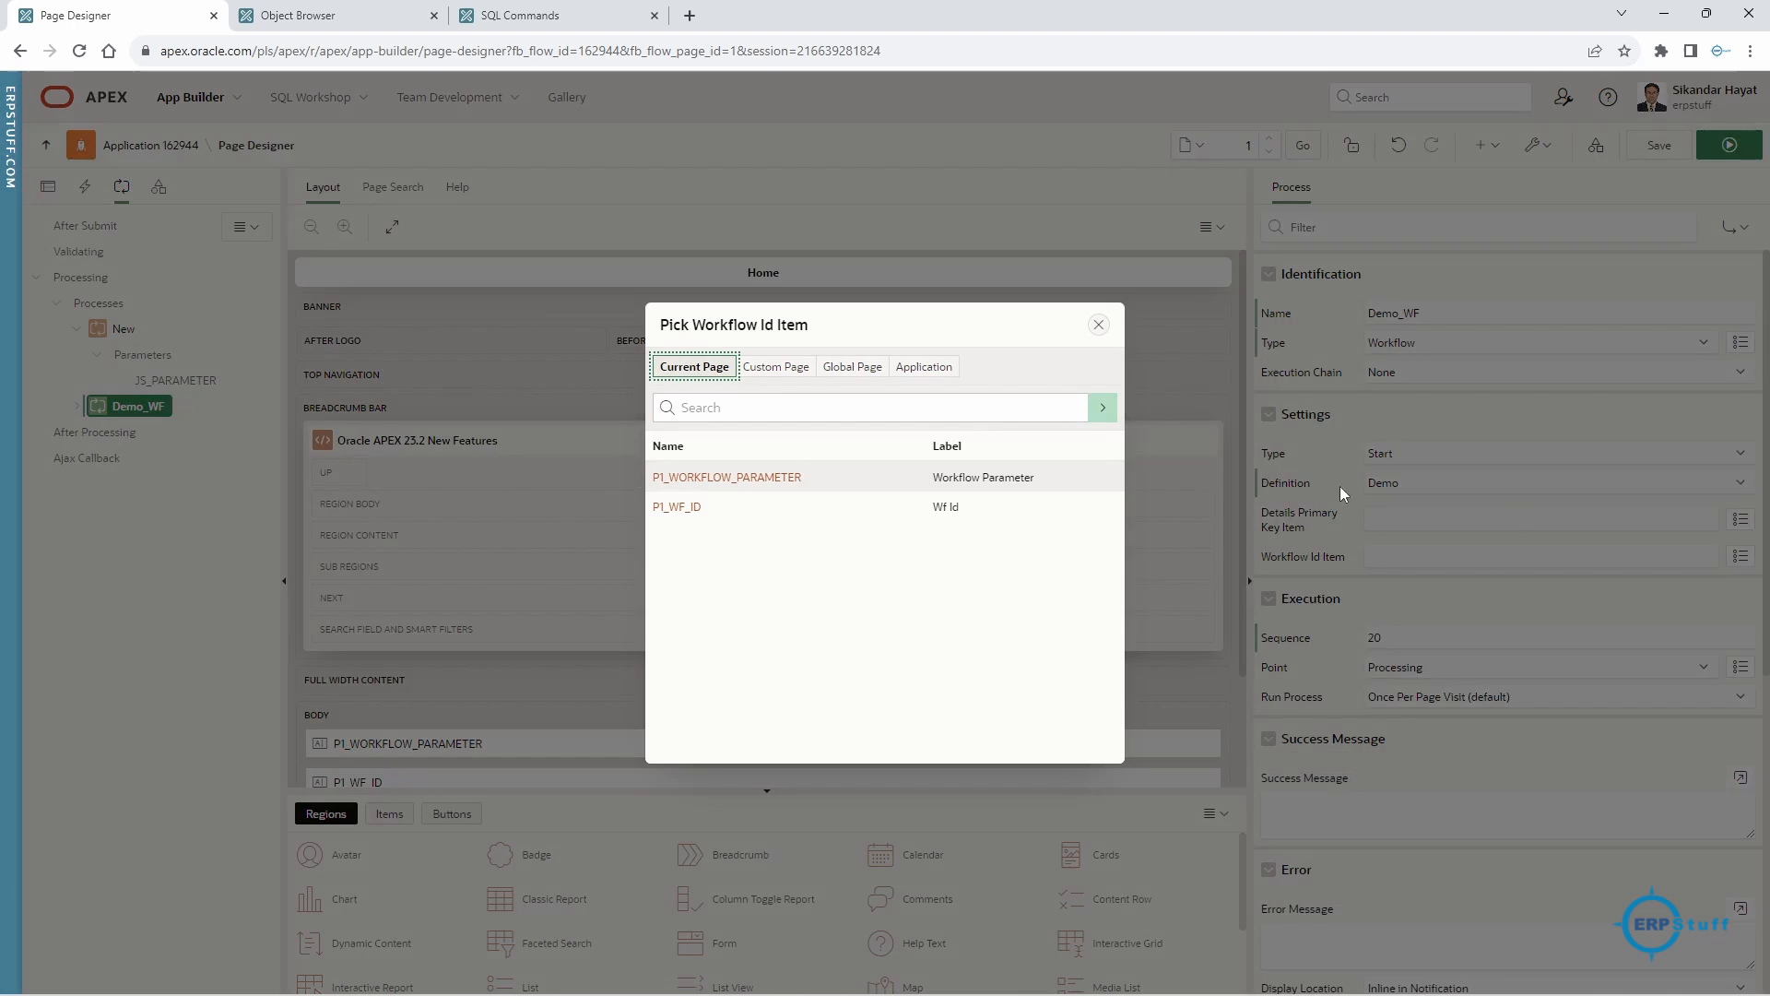
pyautogui.click(683, 507)
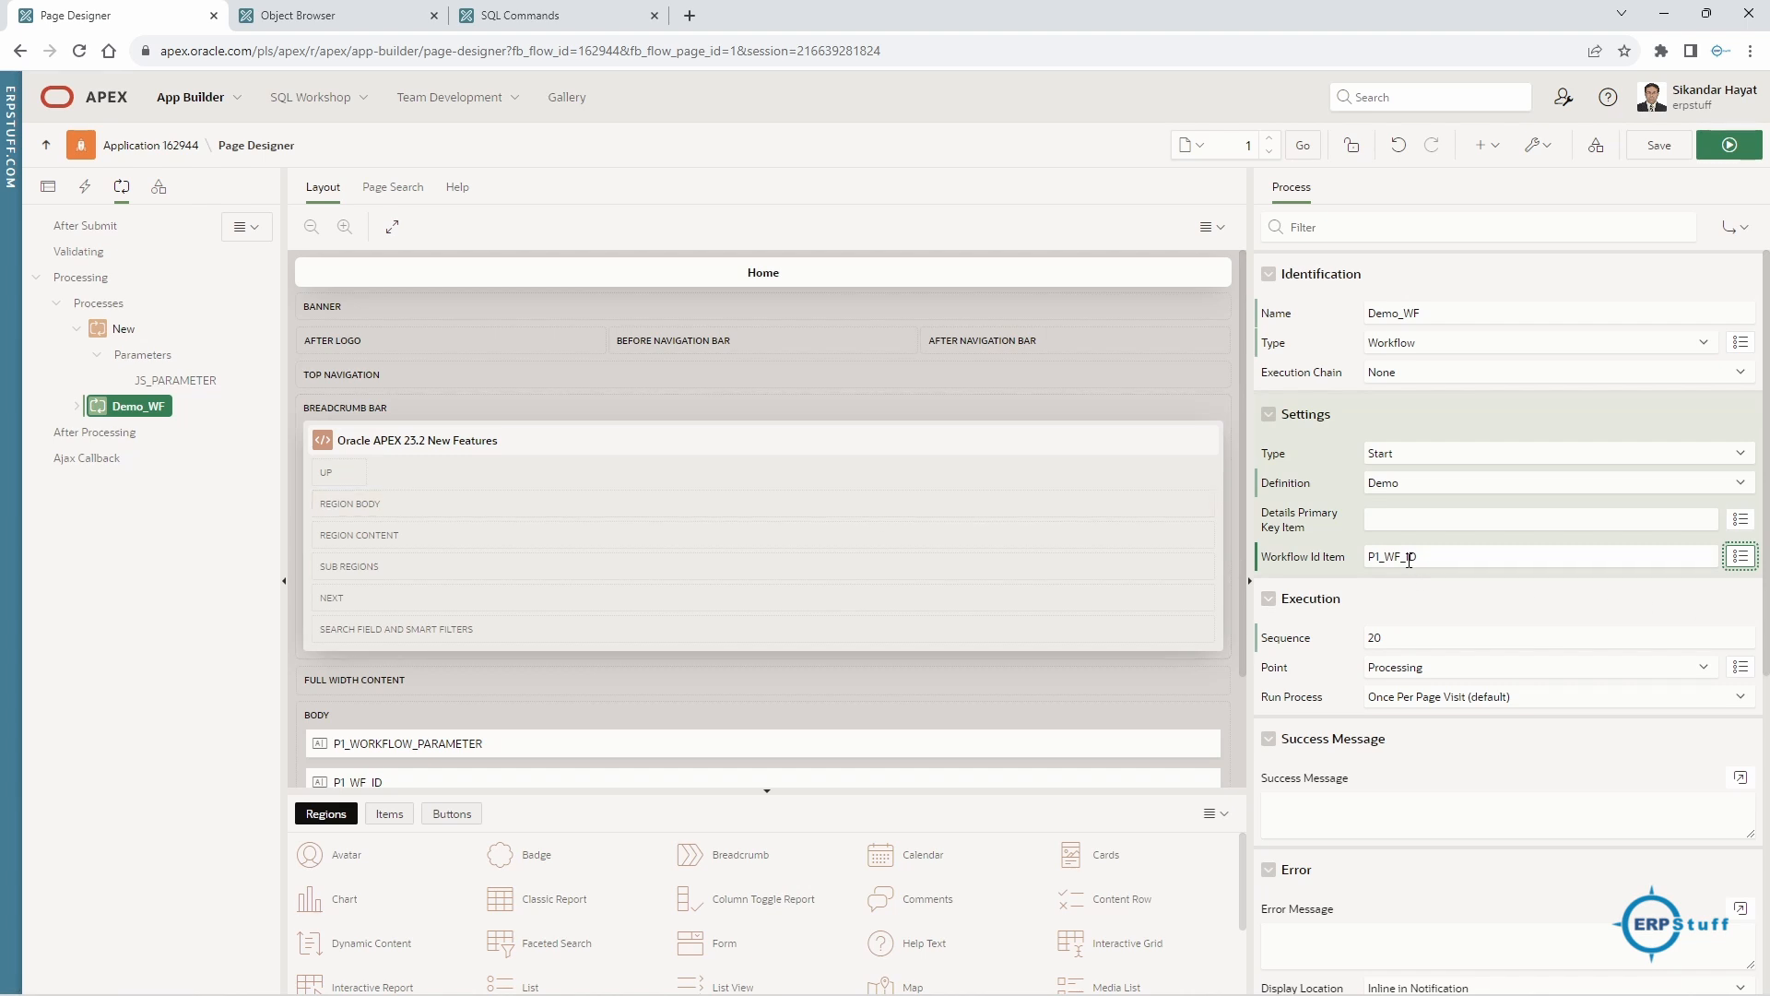
pyautogui.click(1346, 817)
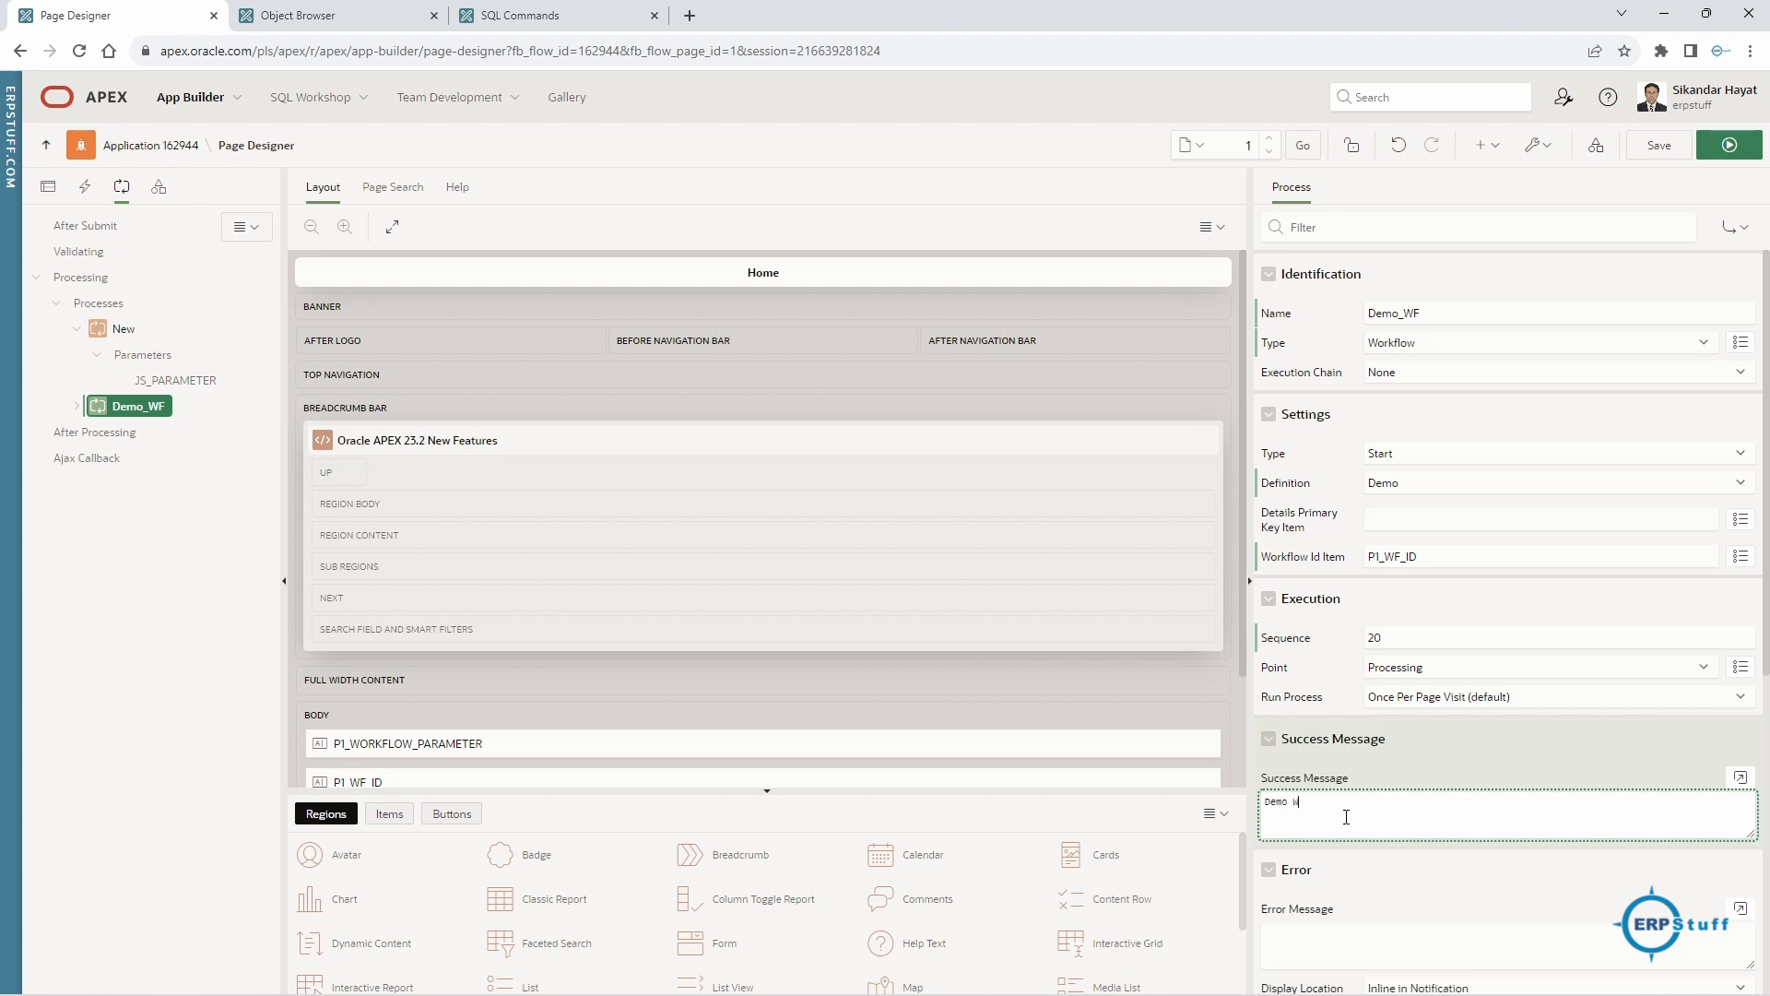
pyautogui.write('Demo WF Submitted.')
# - Set the value of Demo_WF's JS_PARAMETER to the page item P1_WORKFLOW_PARAMETER
pyautogui.click(78, 406)
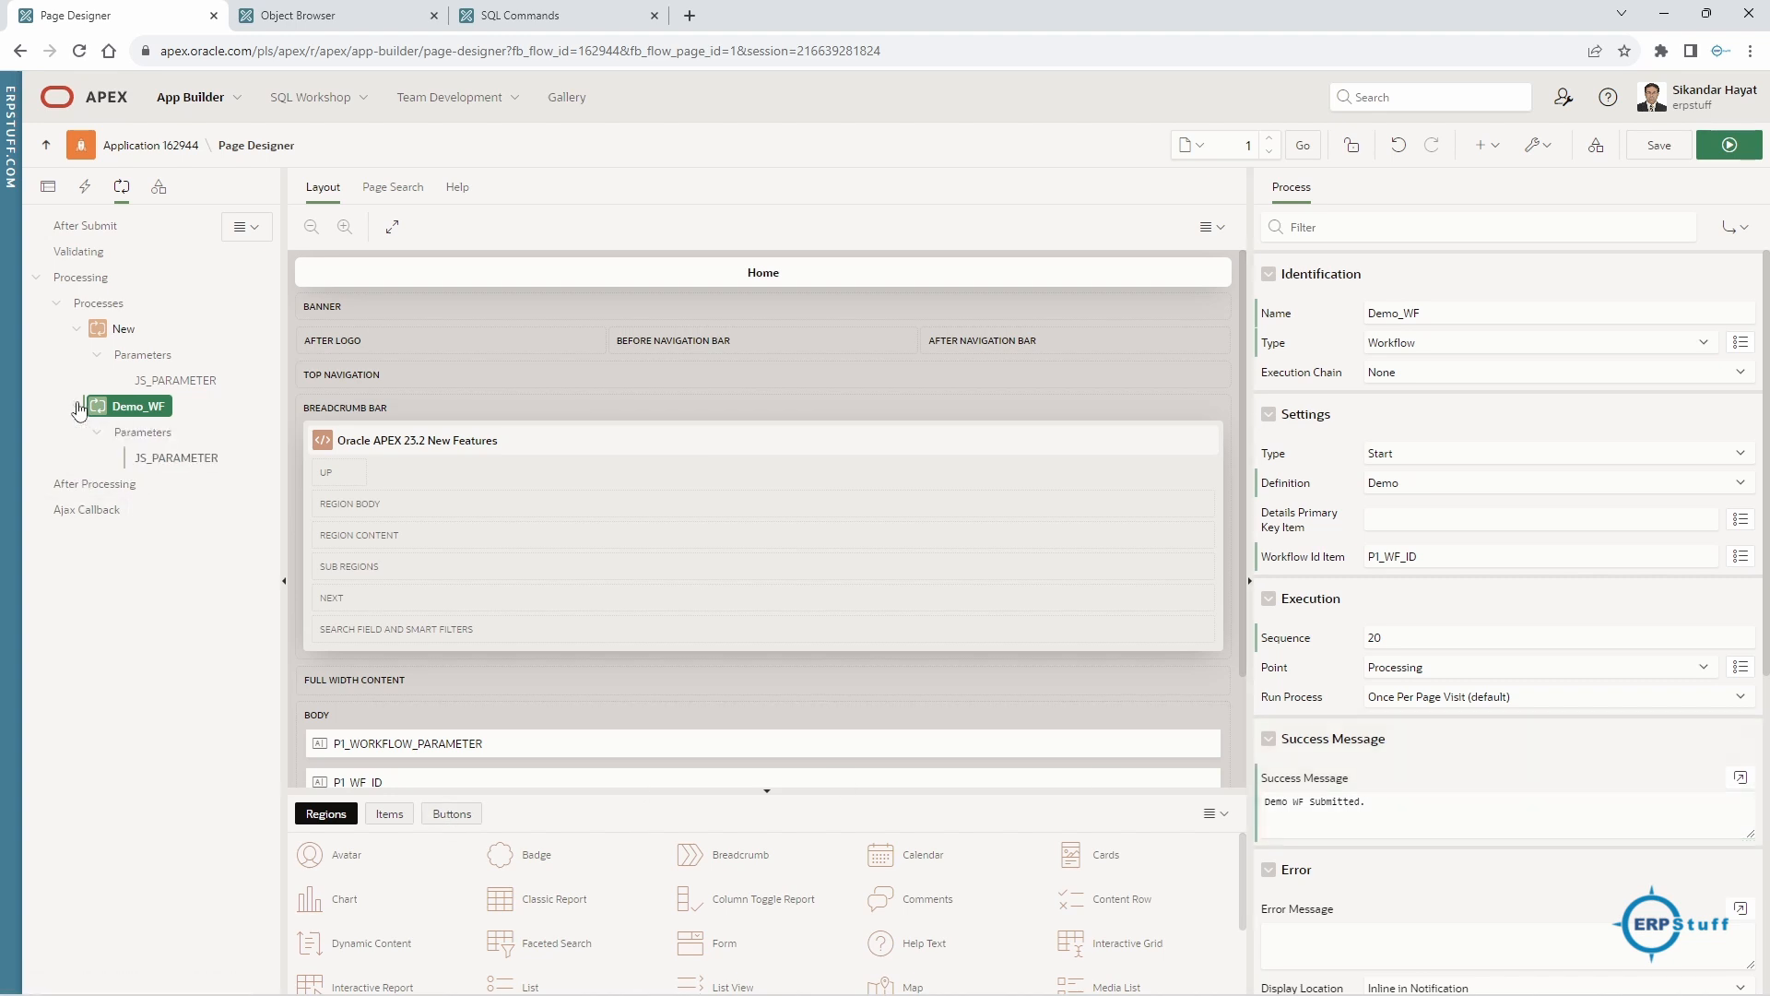
pyautogui.click(162, 460)
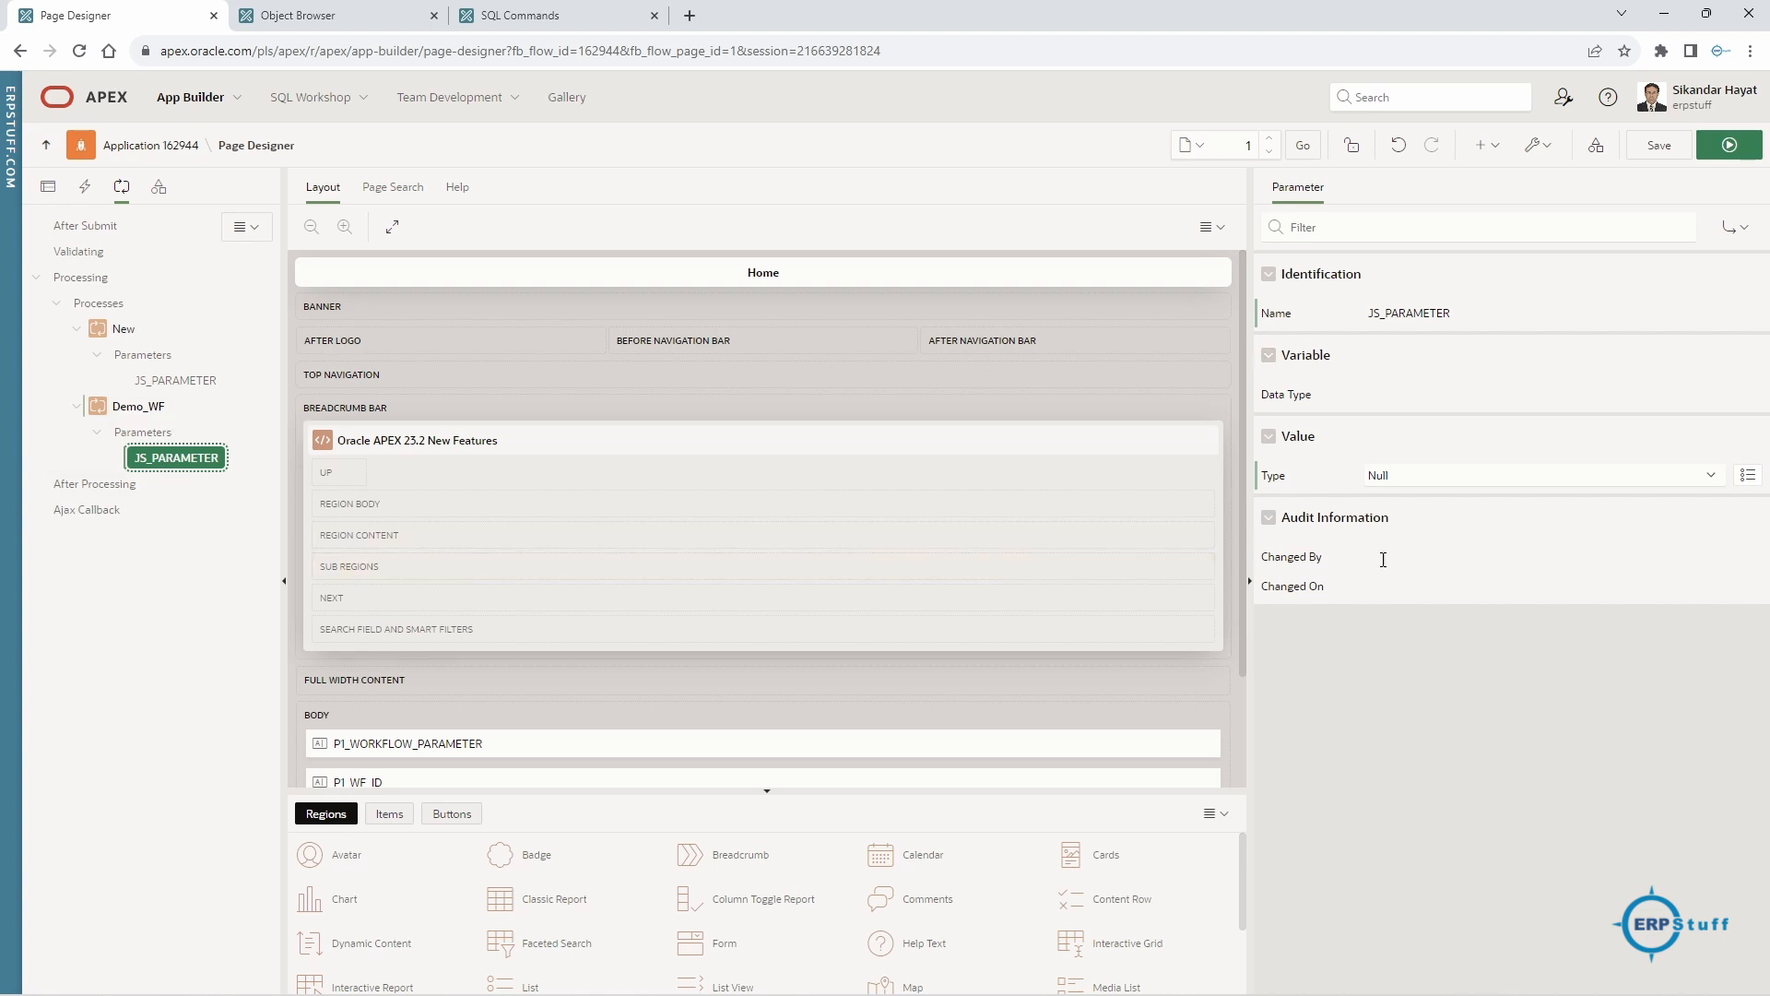
pyautogui.click(1427, 478)
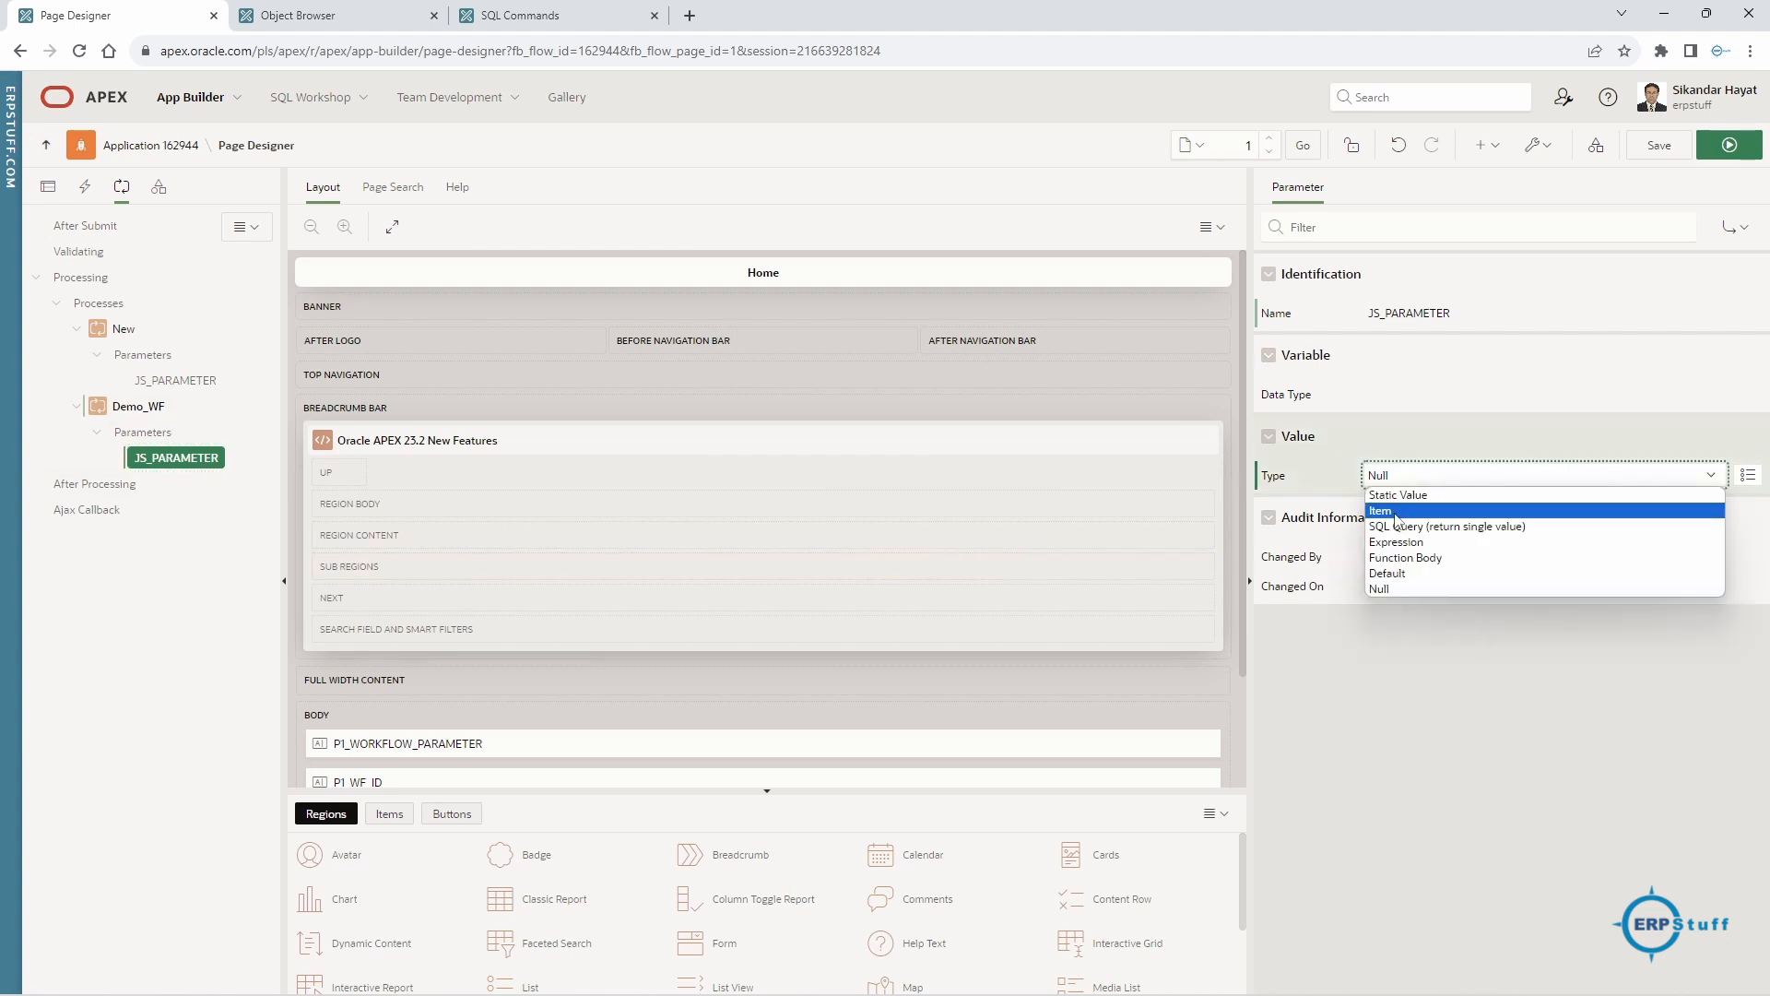
pyautogui.click(1395, 513)
pyautogui.click(1748, 504)
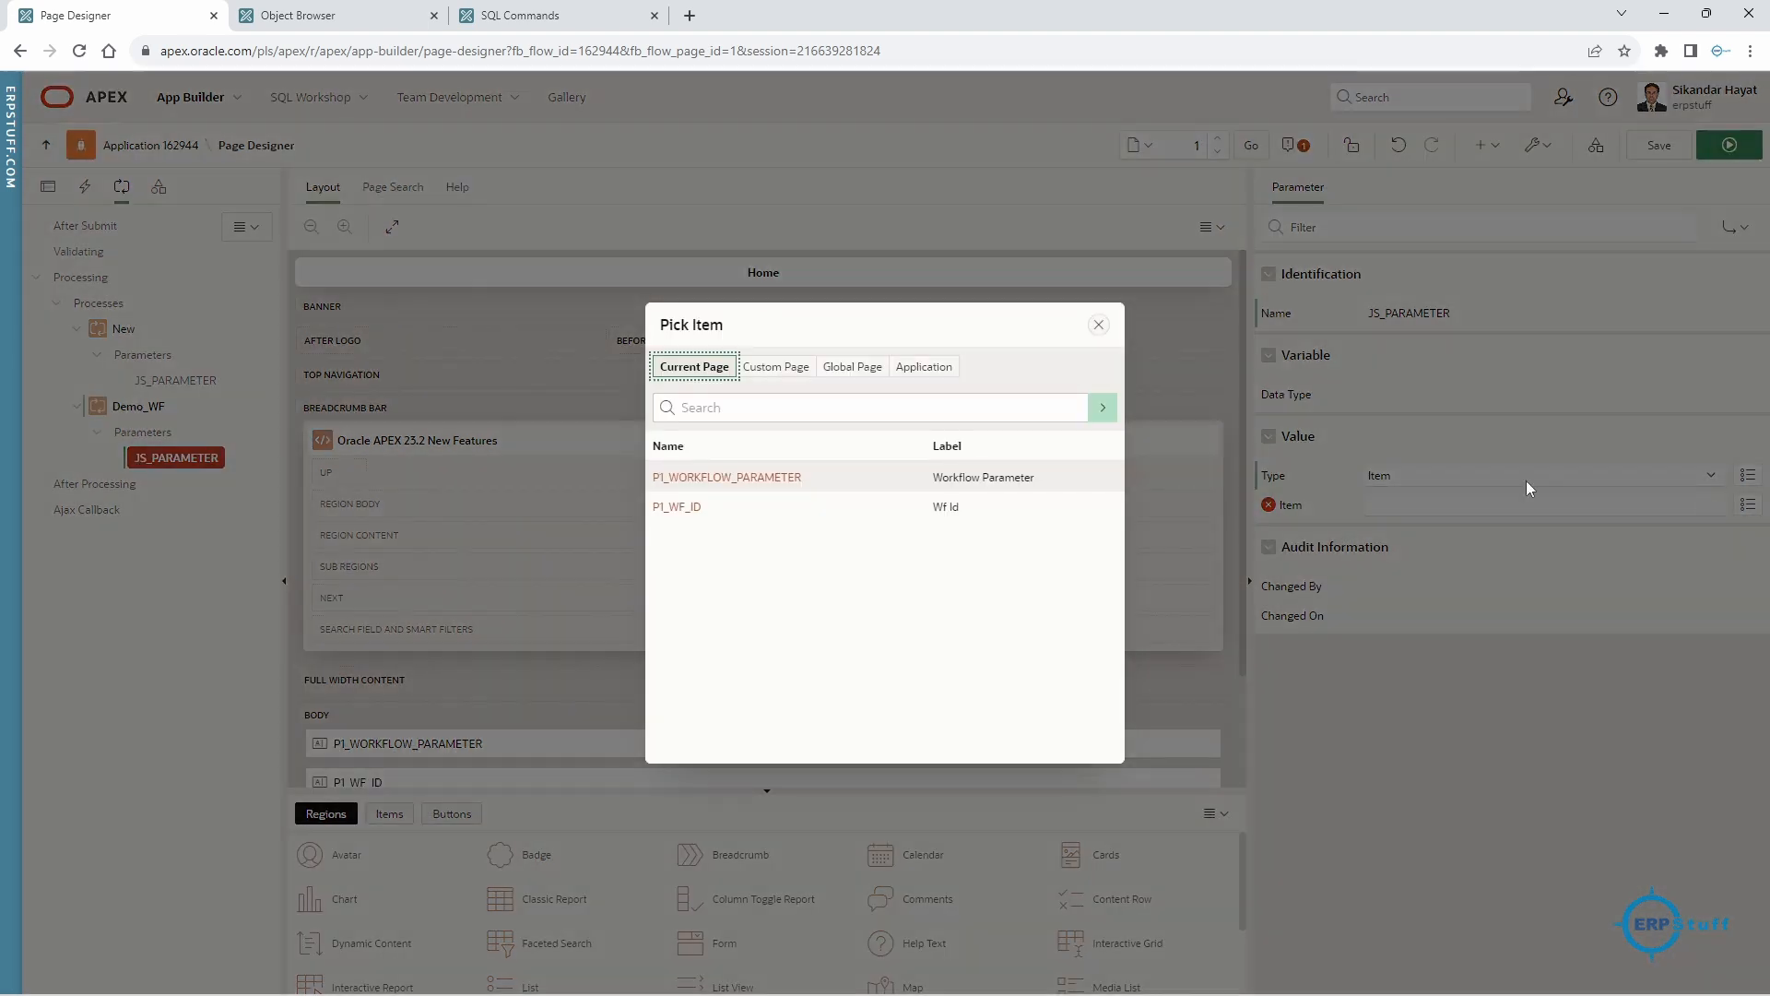
pyautogui.click(754, 478)
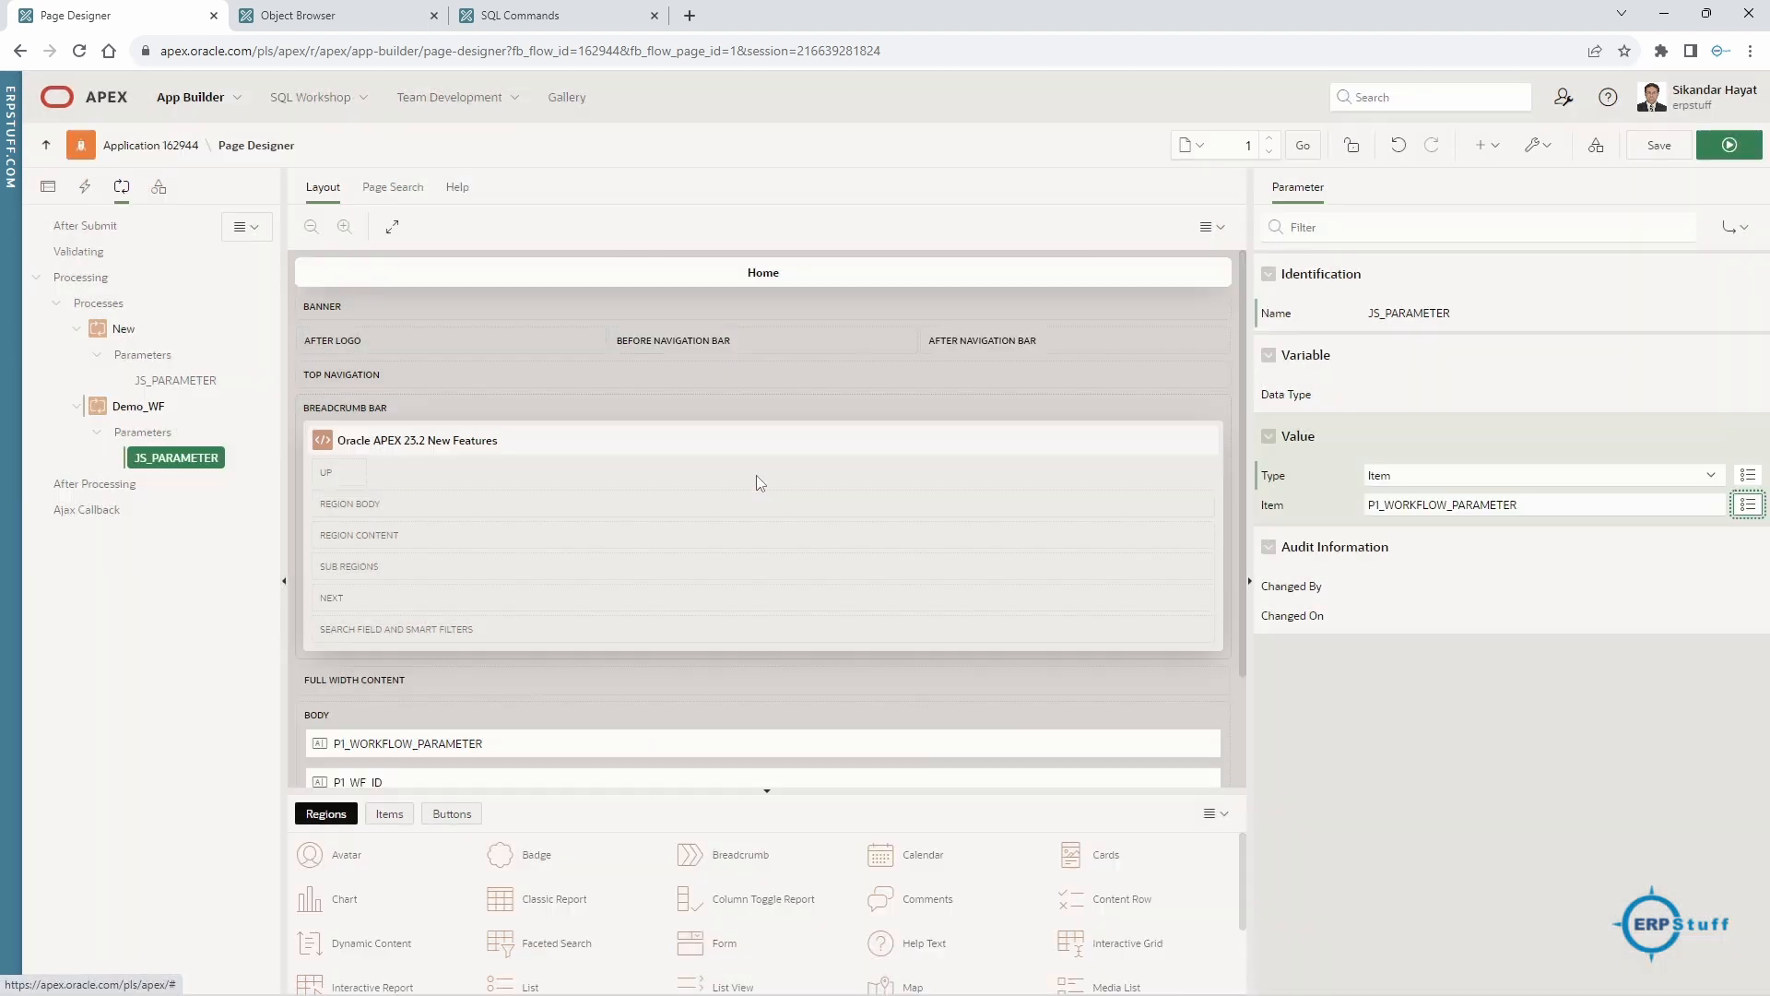
# - Check the properties of the page item P1_WORKFLOW_PARAMETER and save the Home page
pyautogui.click(48, 186)
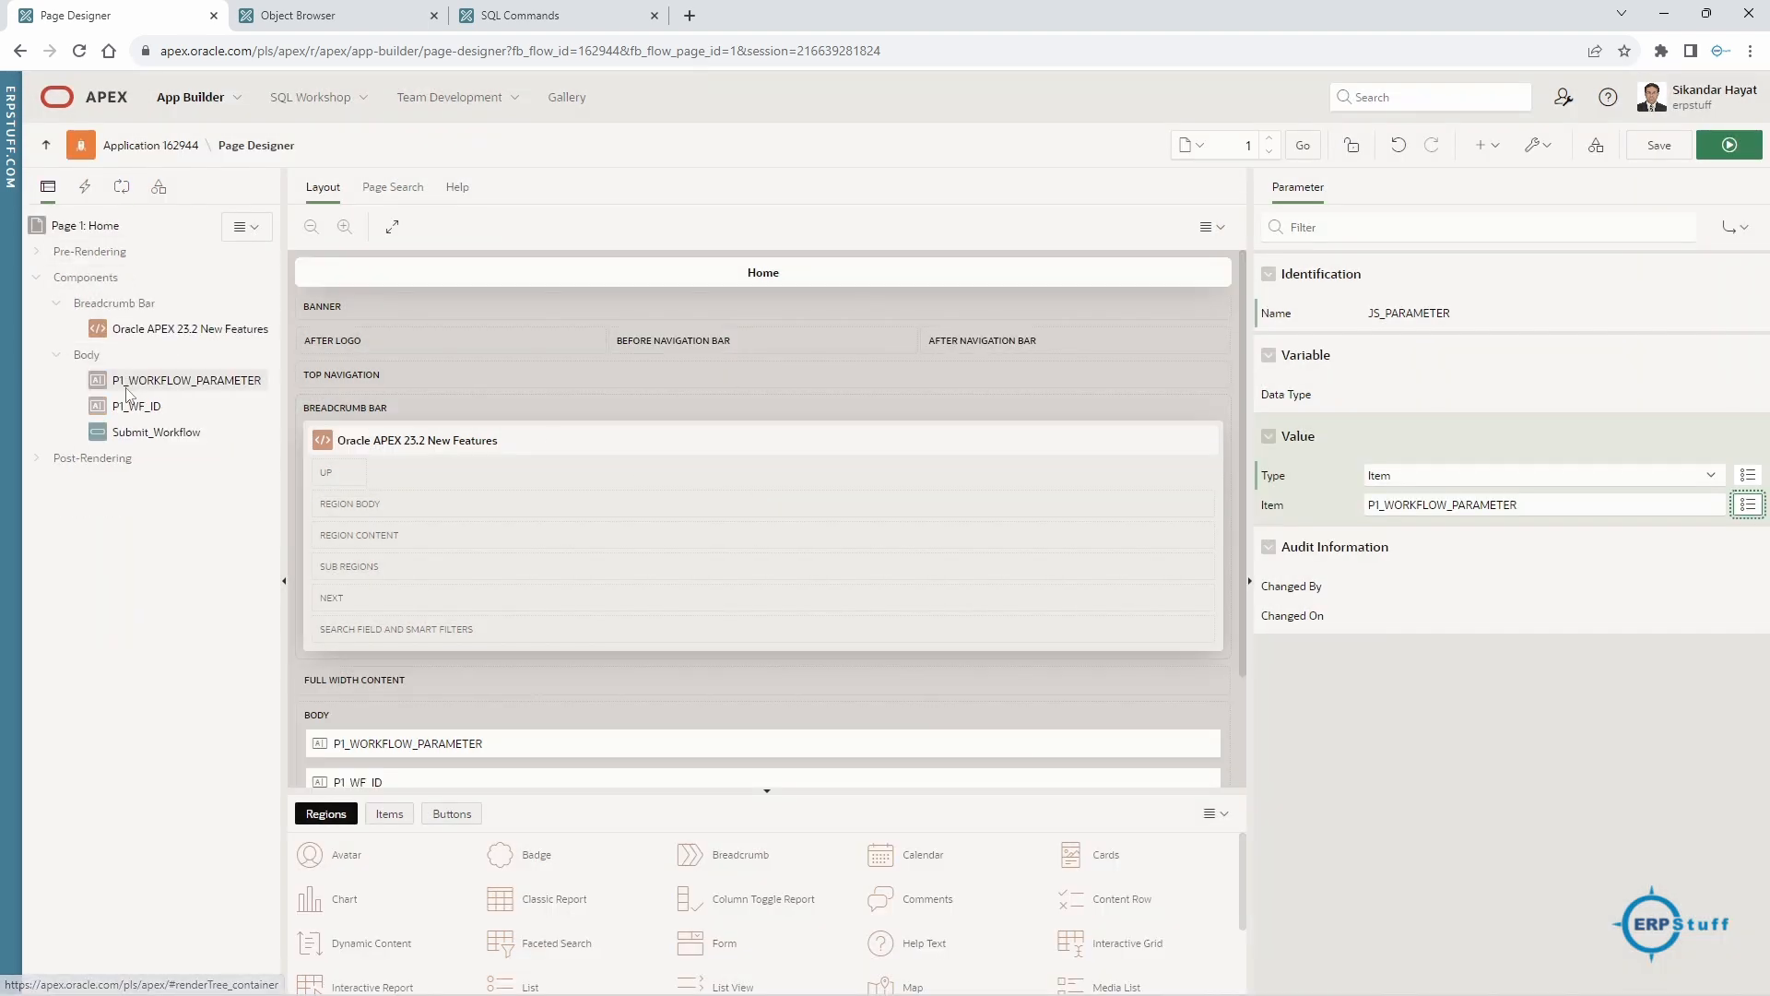
pyautogui.click(164, 382)
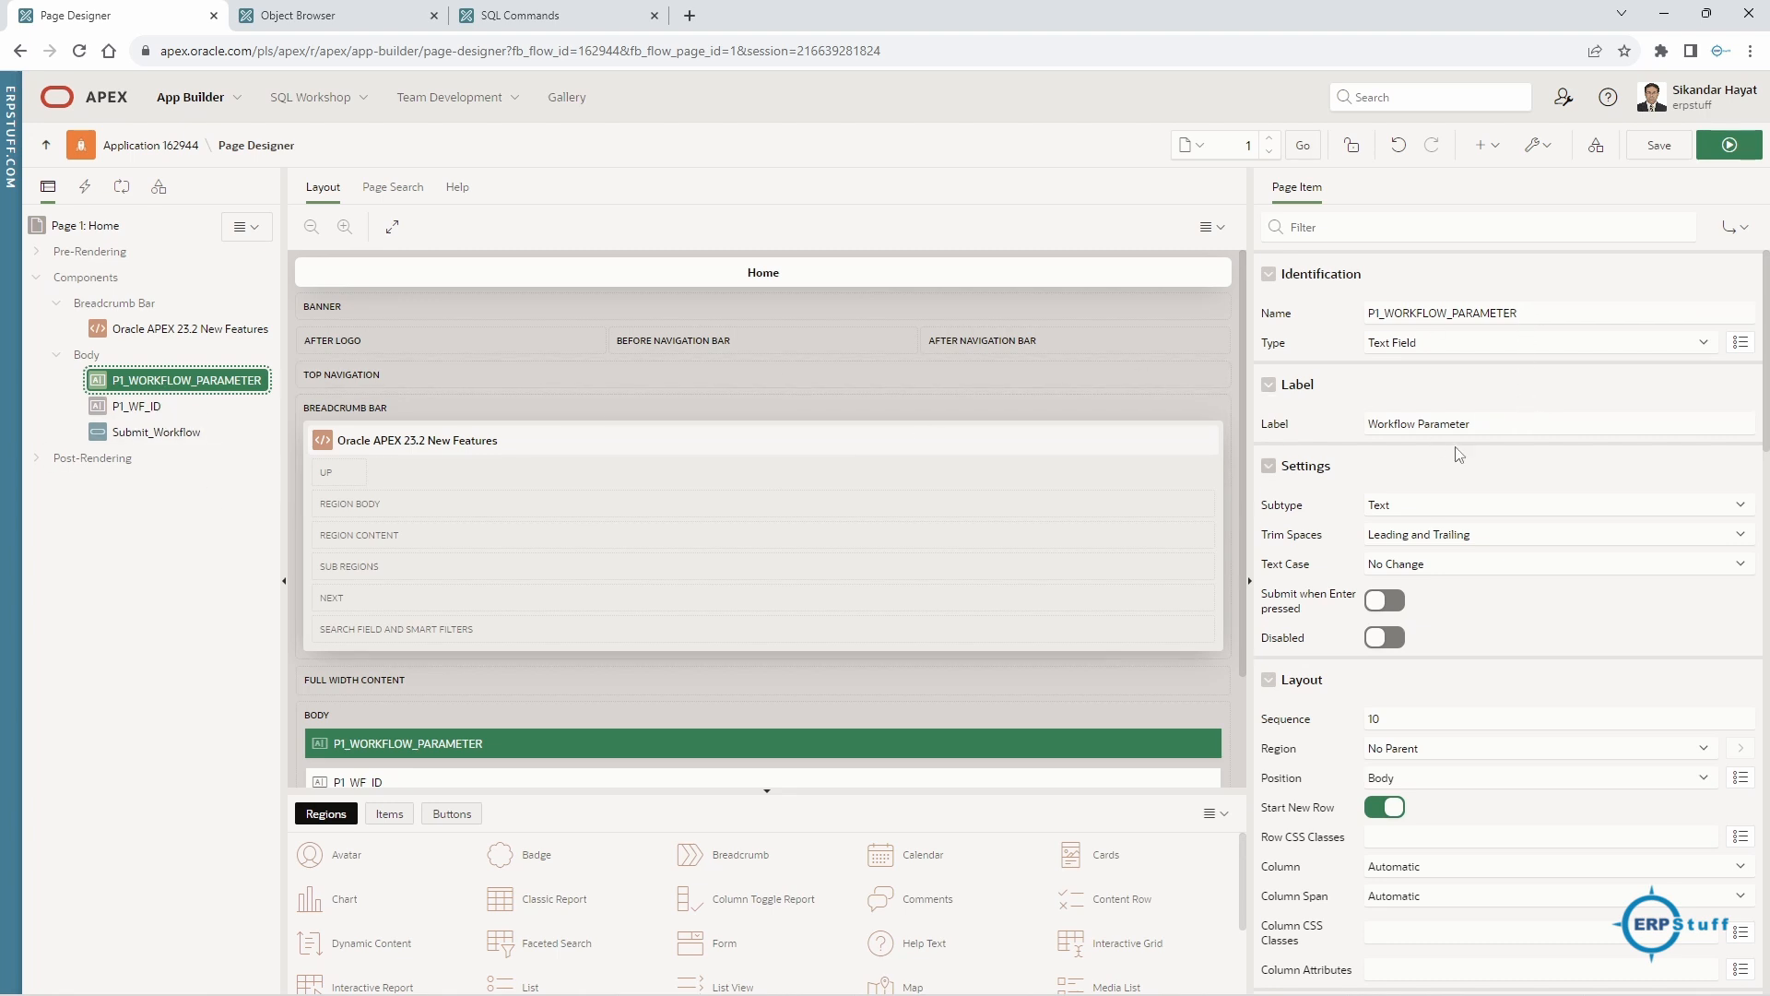
pyautogui.click(122, 187)
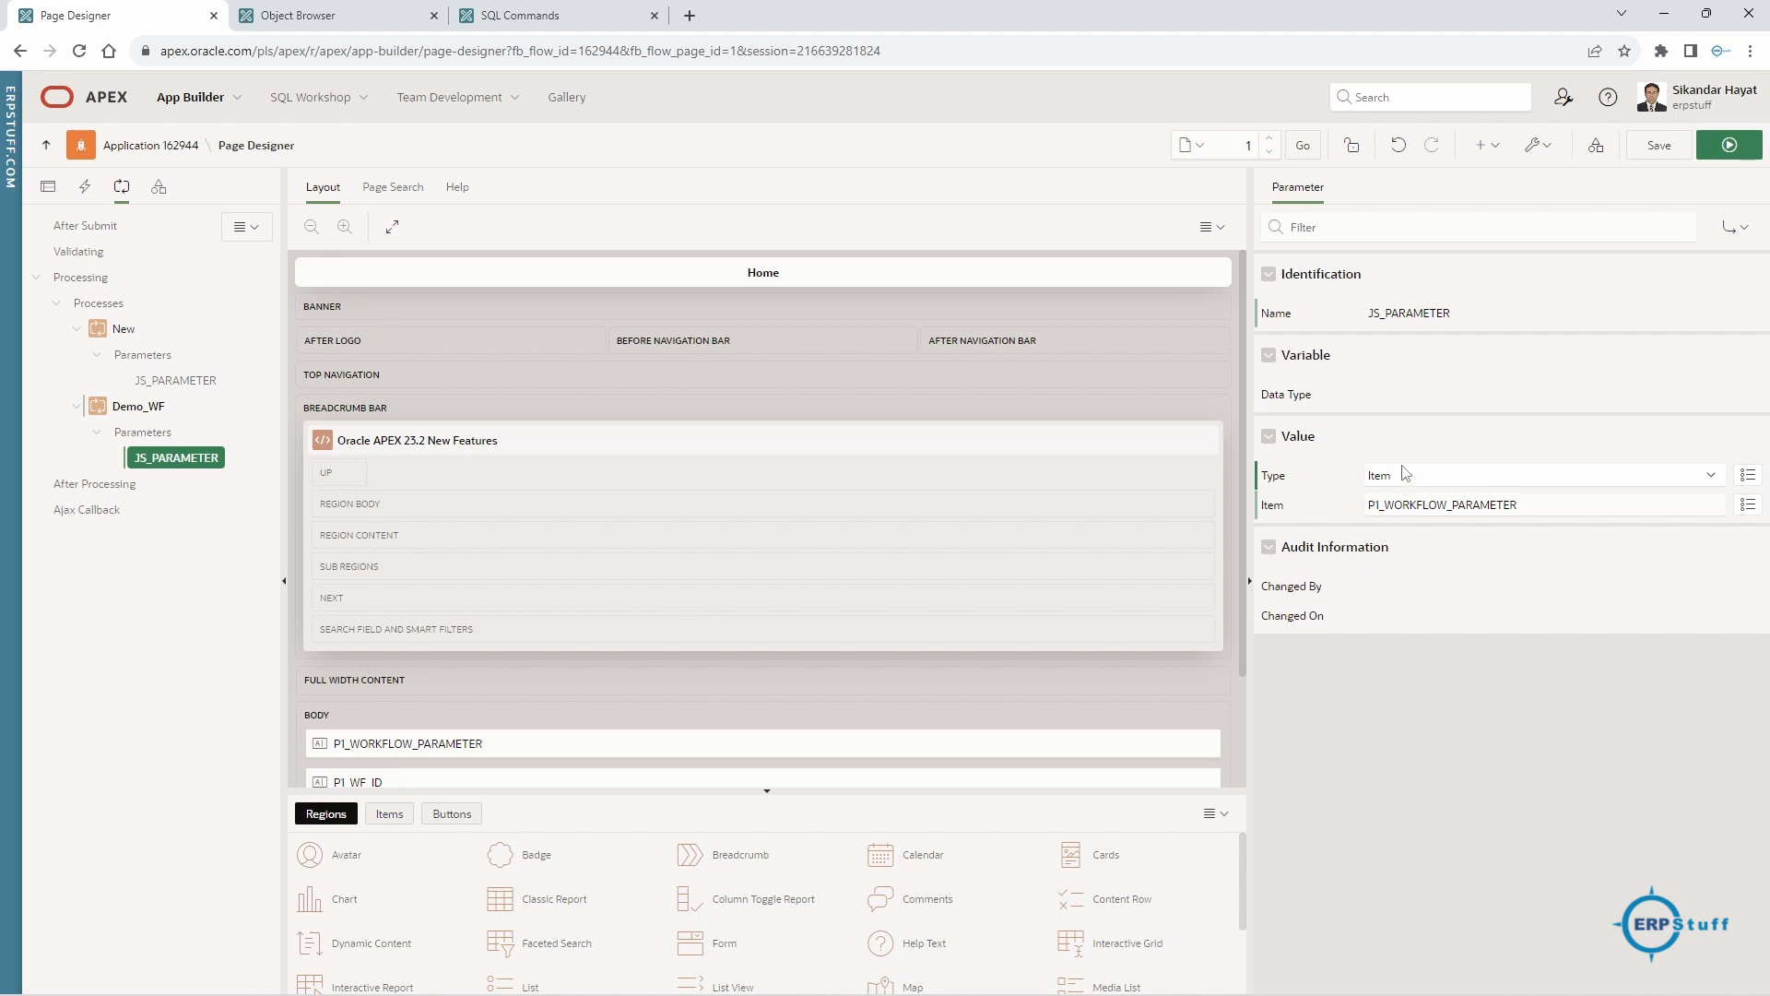
pyautogui.click(1659, 147)
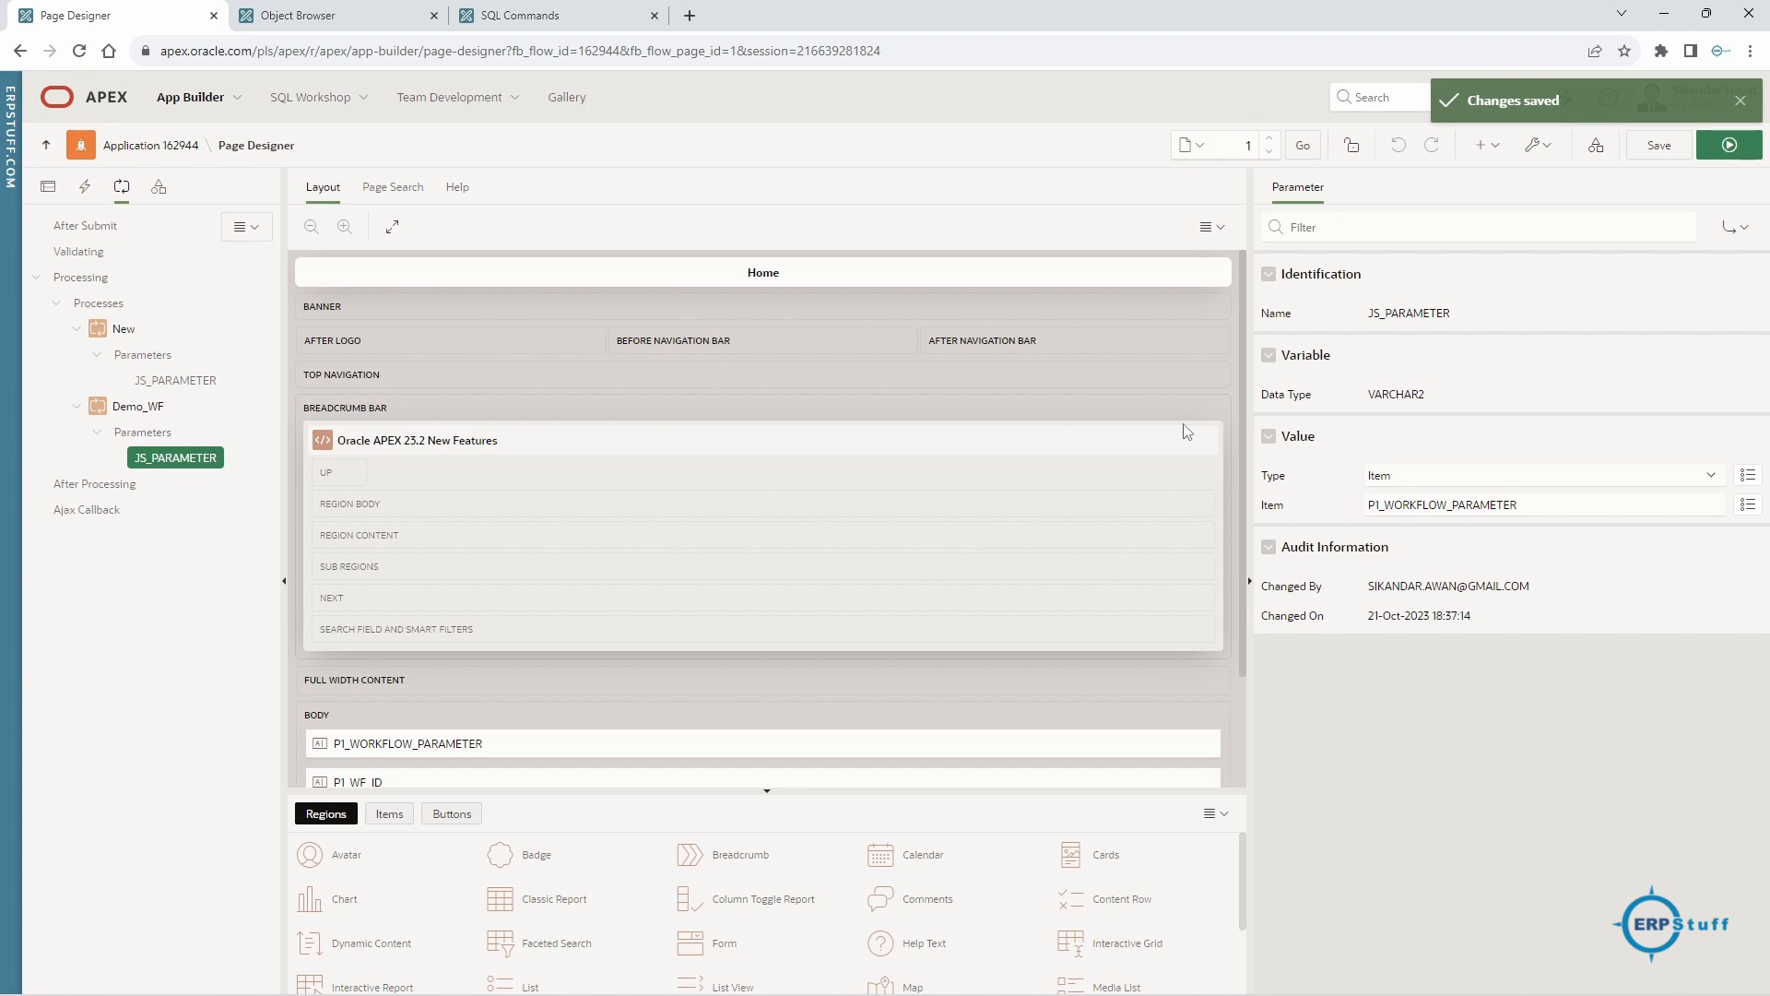
# - Run the Home page, enter 200 as the Workflow Parameter and empty the Wf Id field
pyautogui.click(1729, 144)
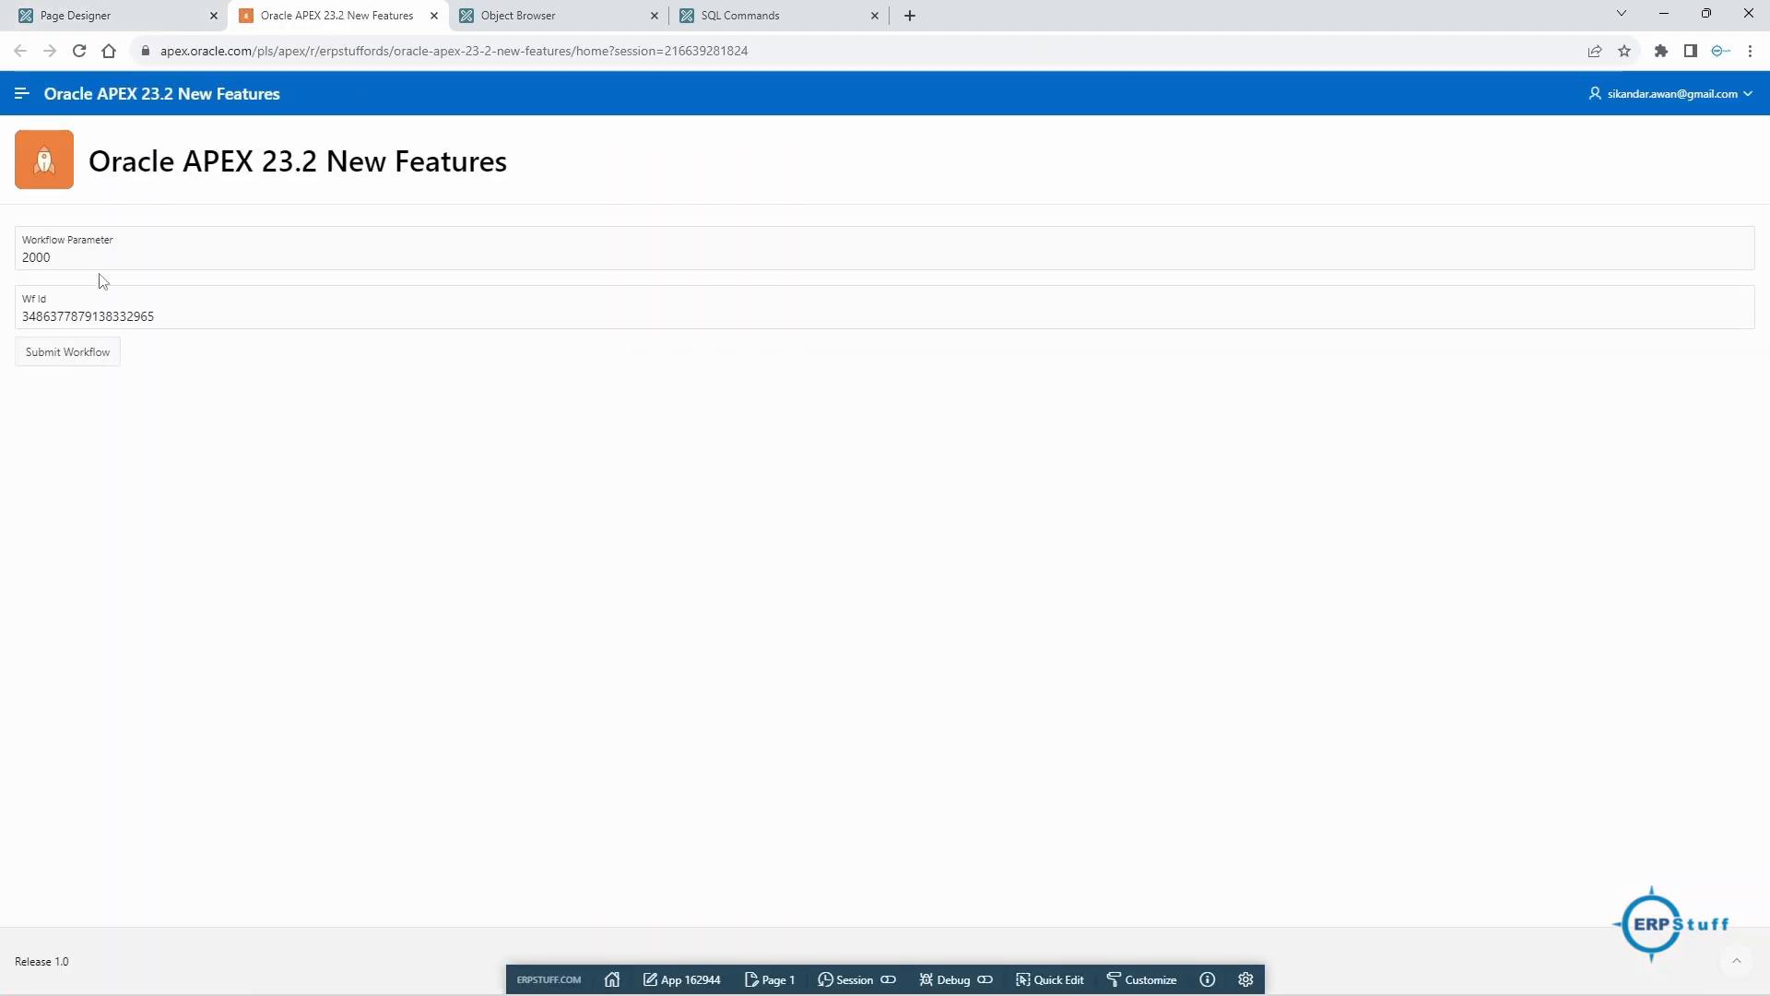
pyautogui.doubleClick(102, 263)
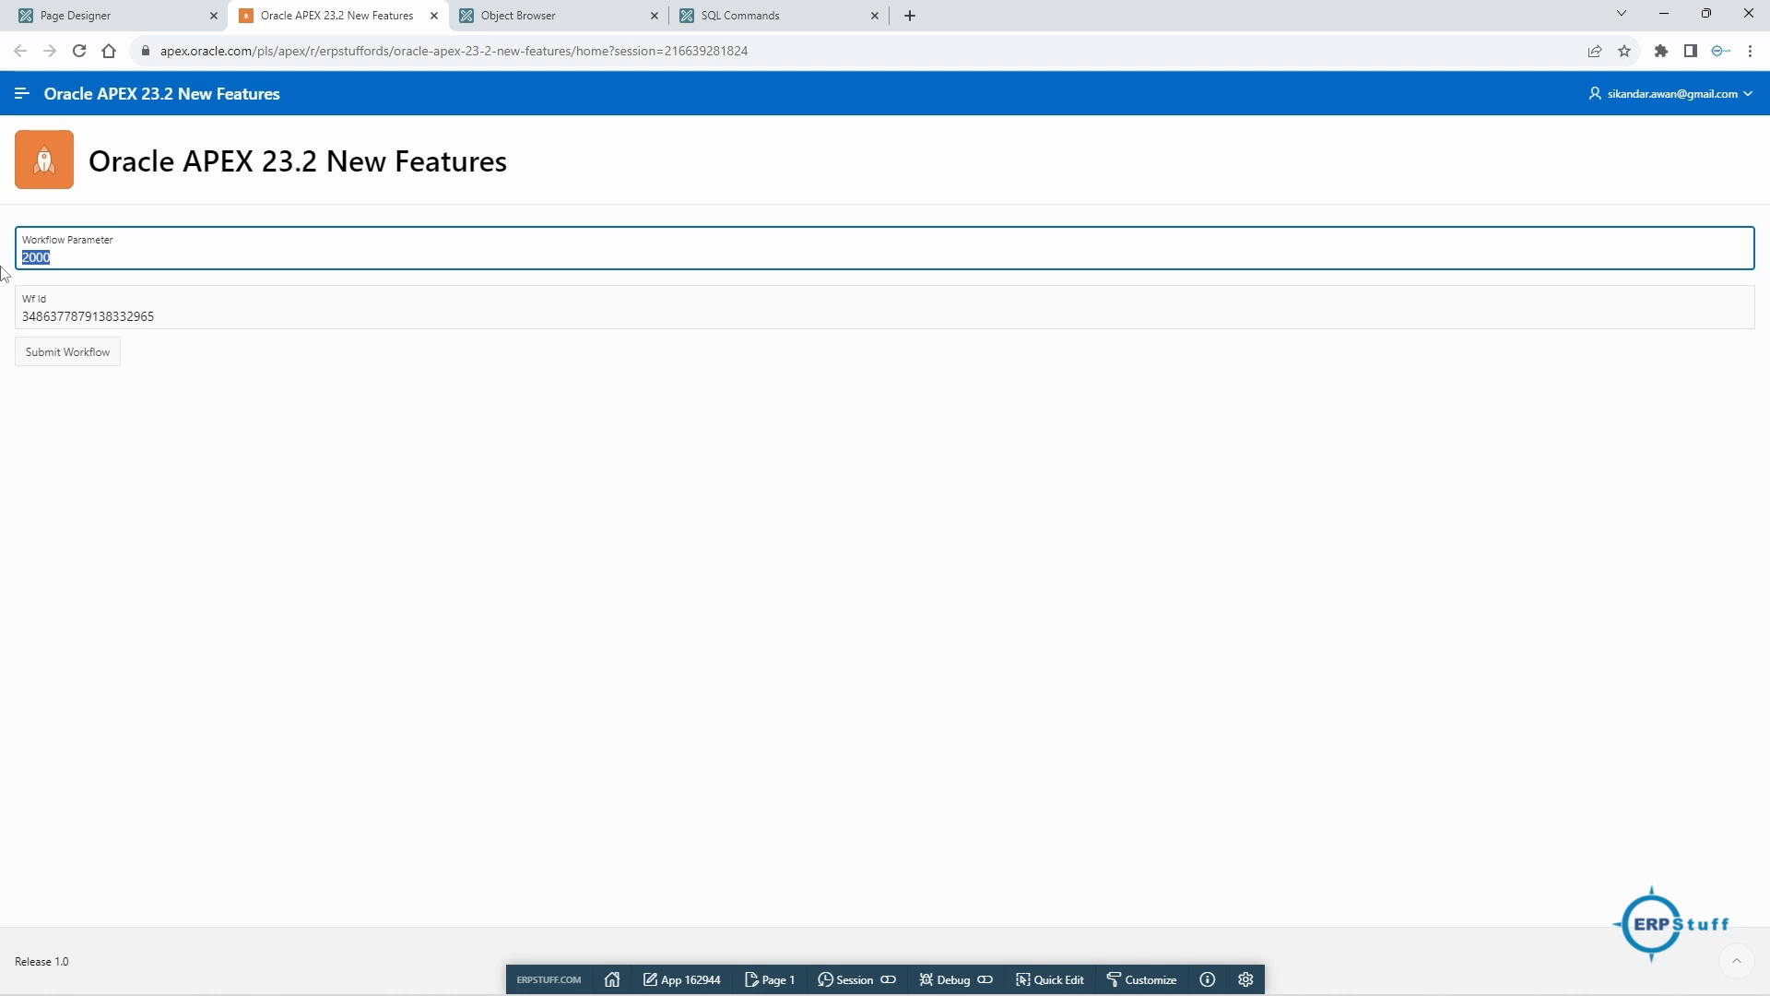
pyautogui.write('2')
pyautogui.click(242, 309)
pyautogui.doubleClick(53, 314)
pyautogui.press('BackSpace')
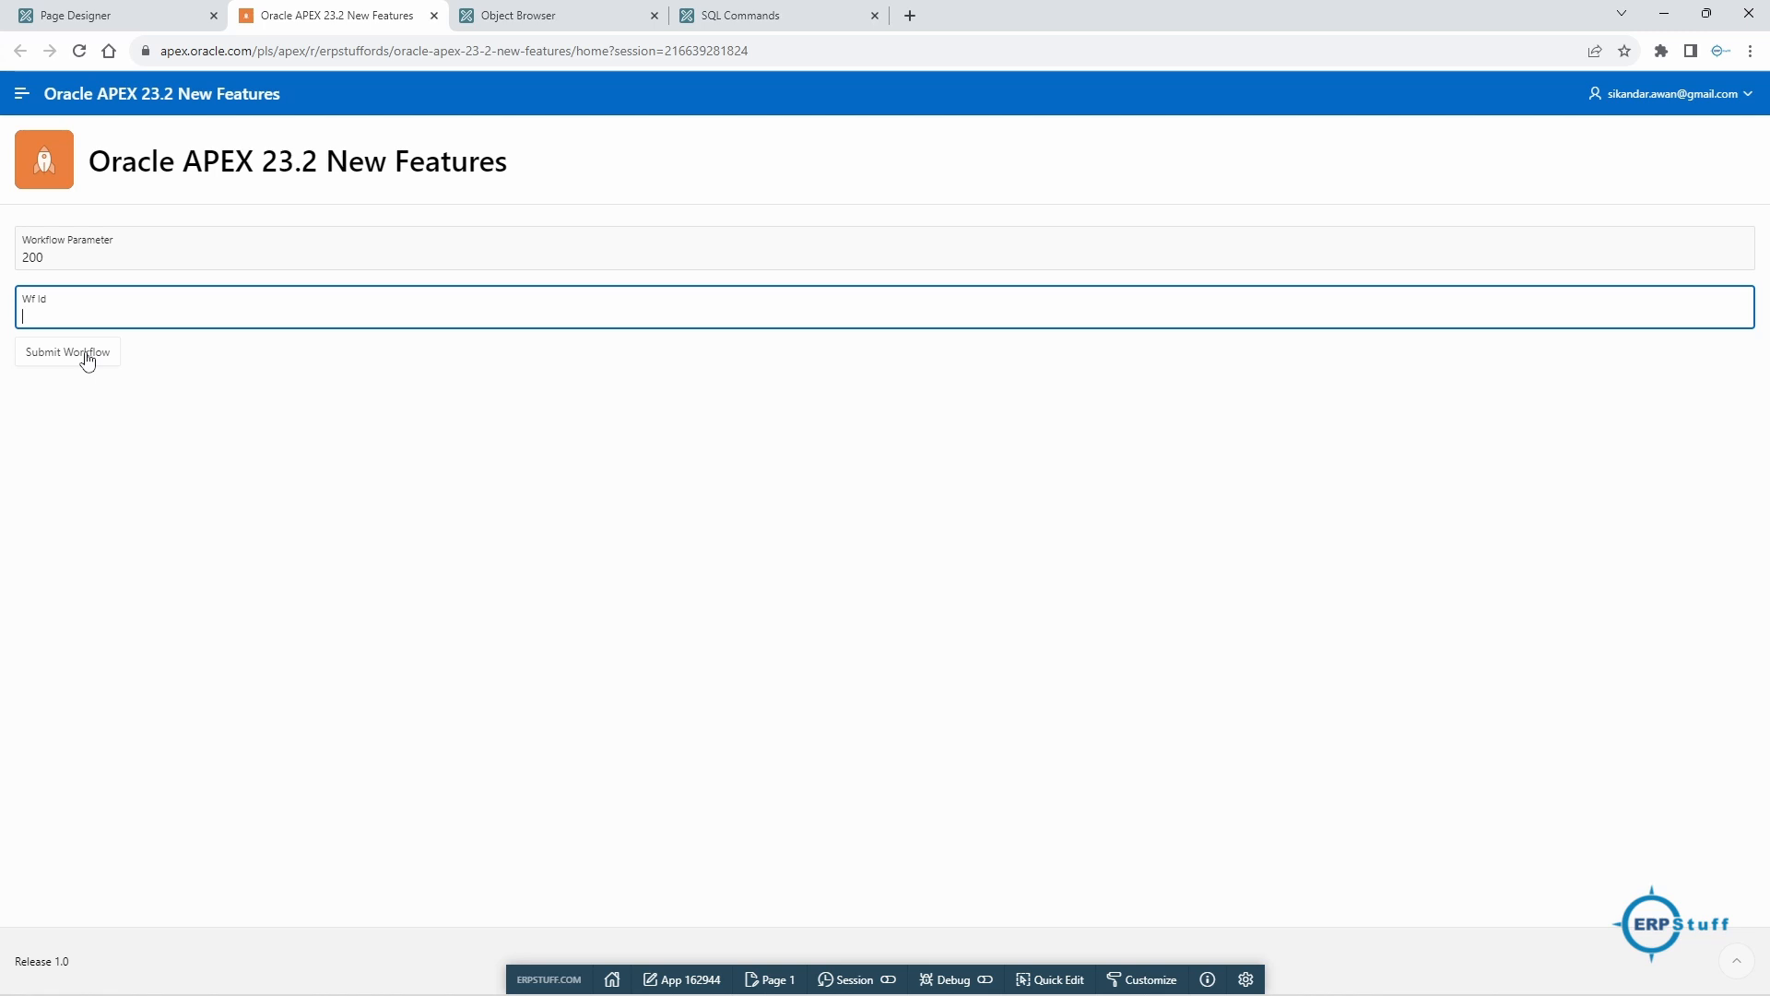
# - Give the New process a server-side condition of type Expression with the PL/SQL expression 1=2, and save the page
pyautogui.click(112, 22)
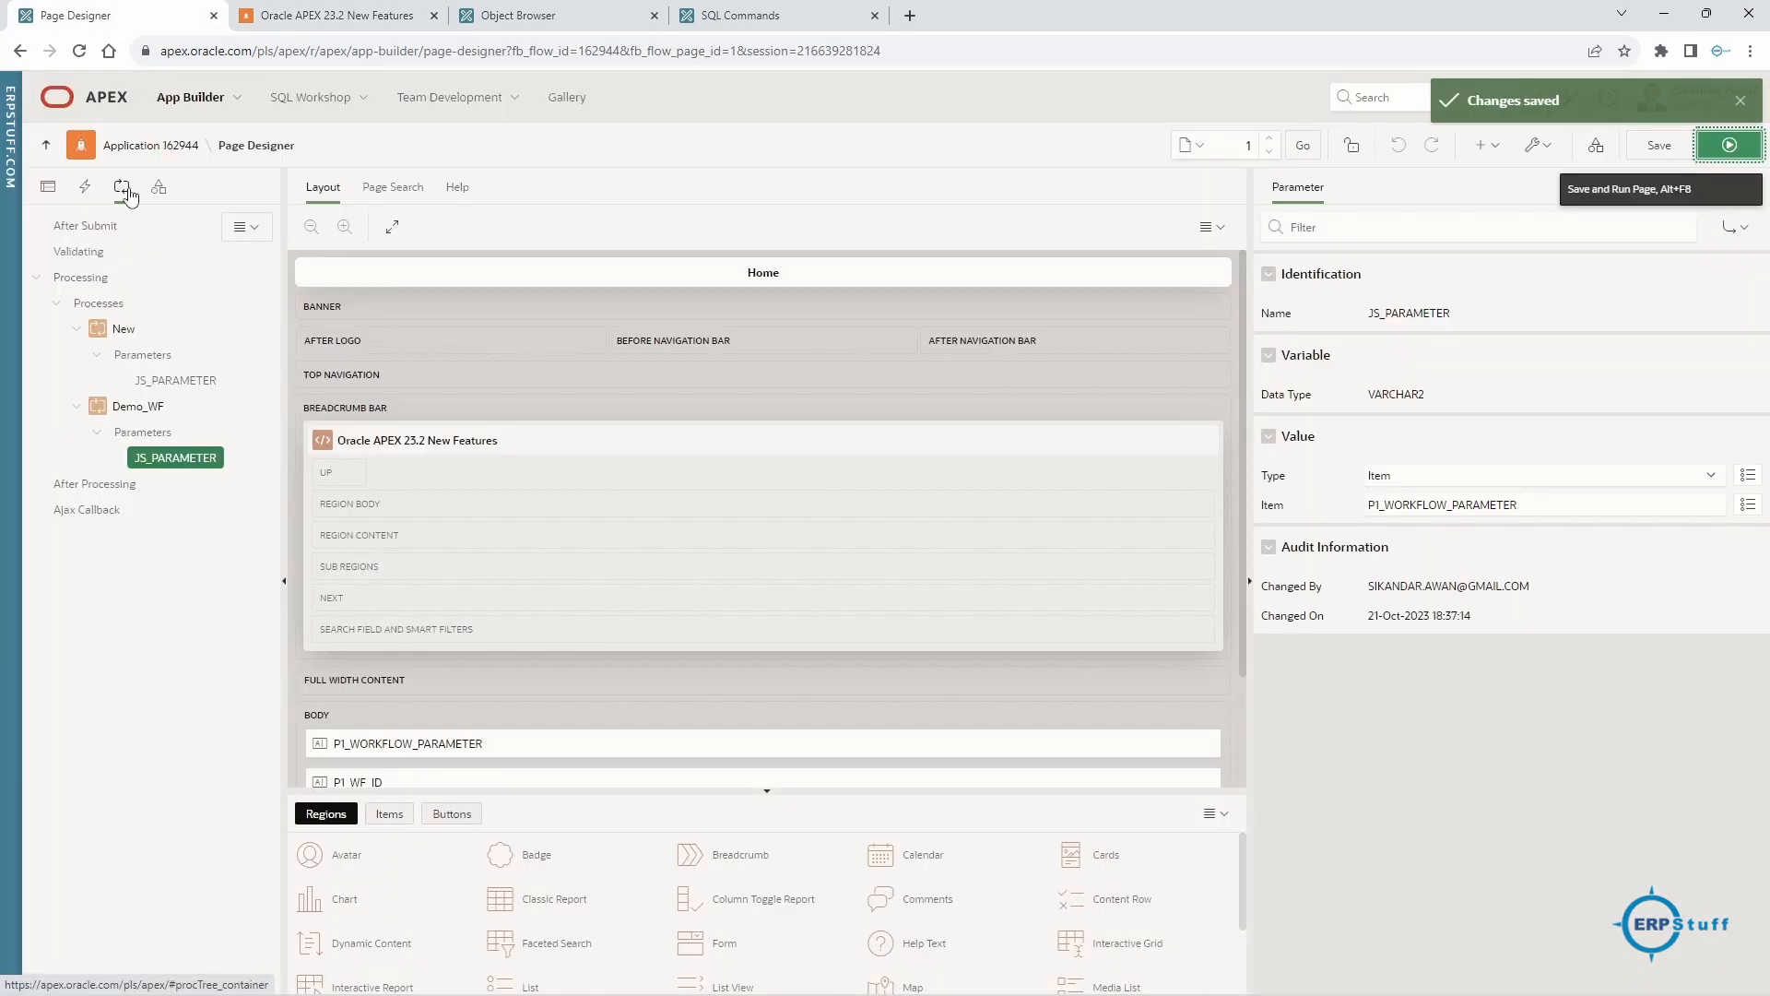
pyautogui.click(118, 330)
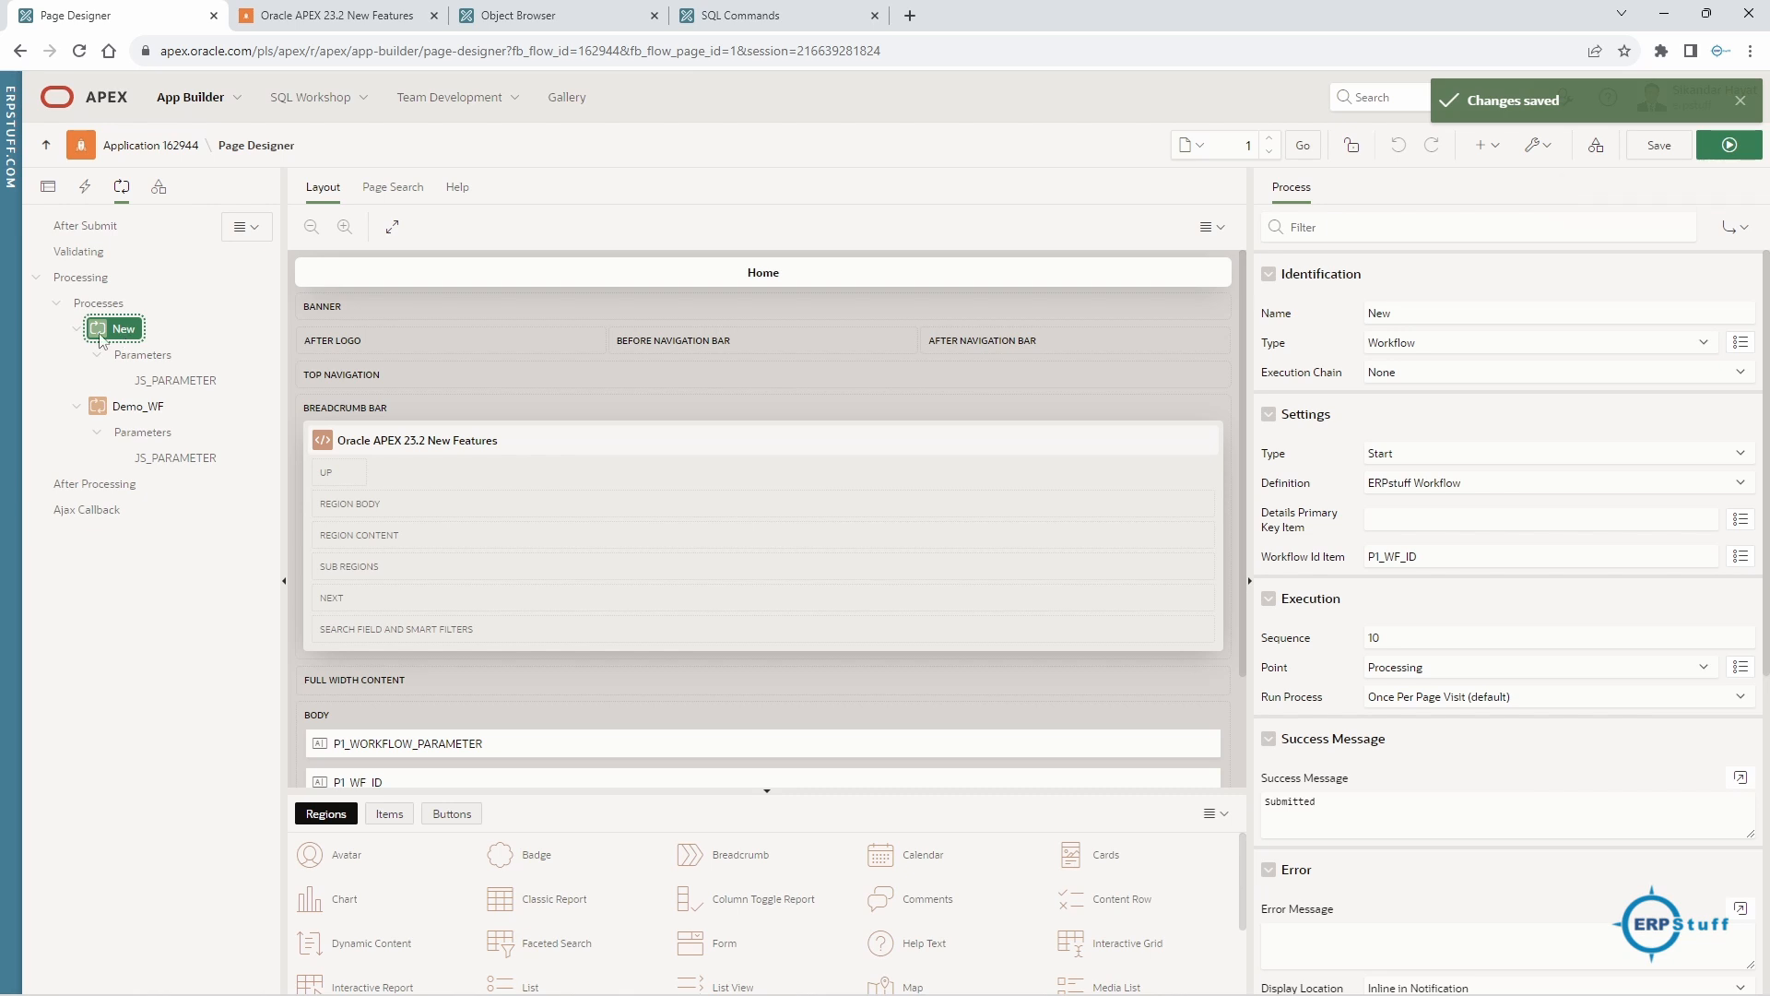
pyautogui.scroll(-6, 1408, 517)
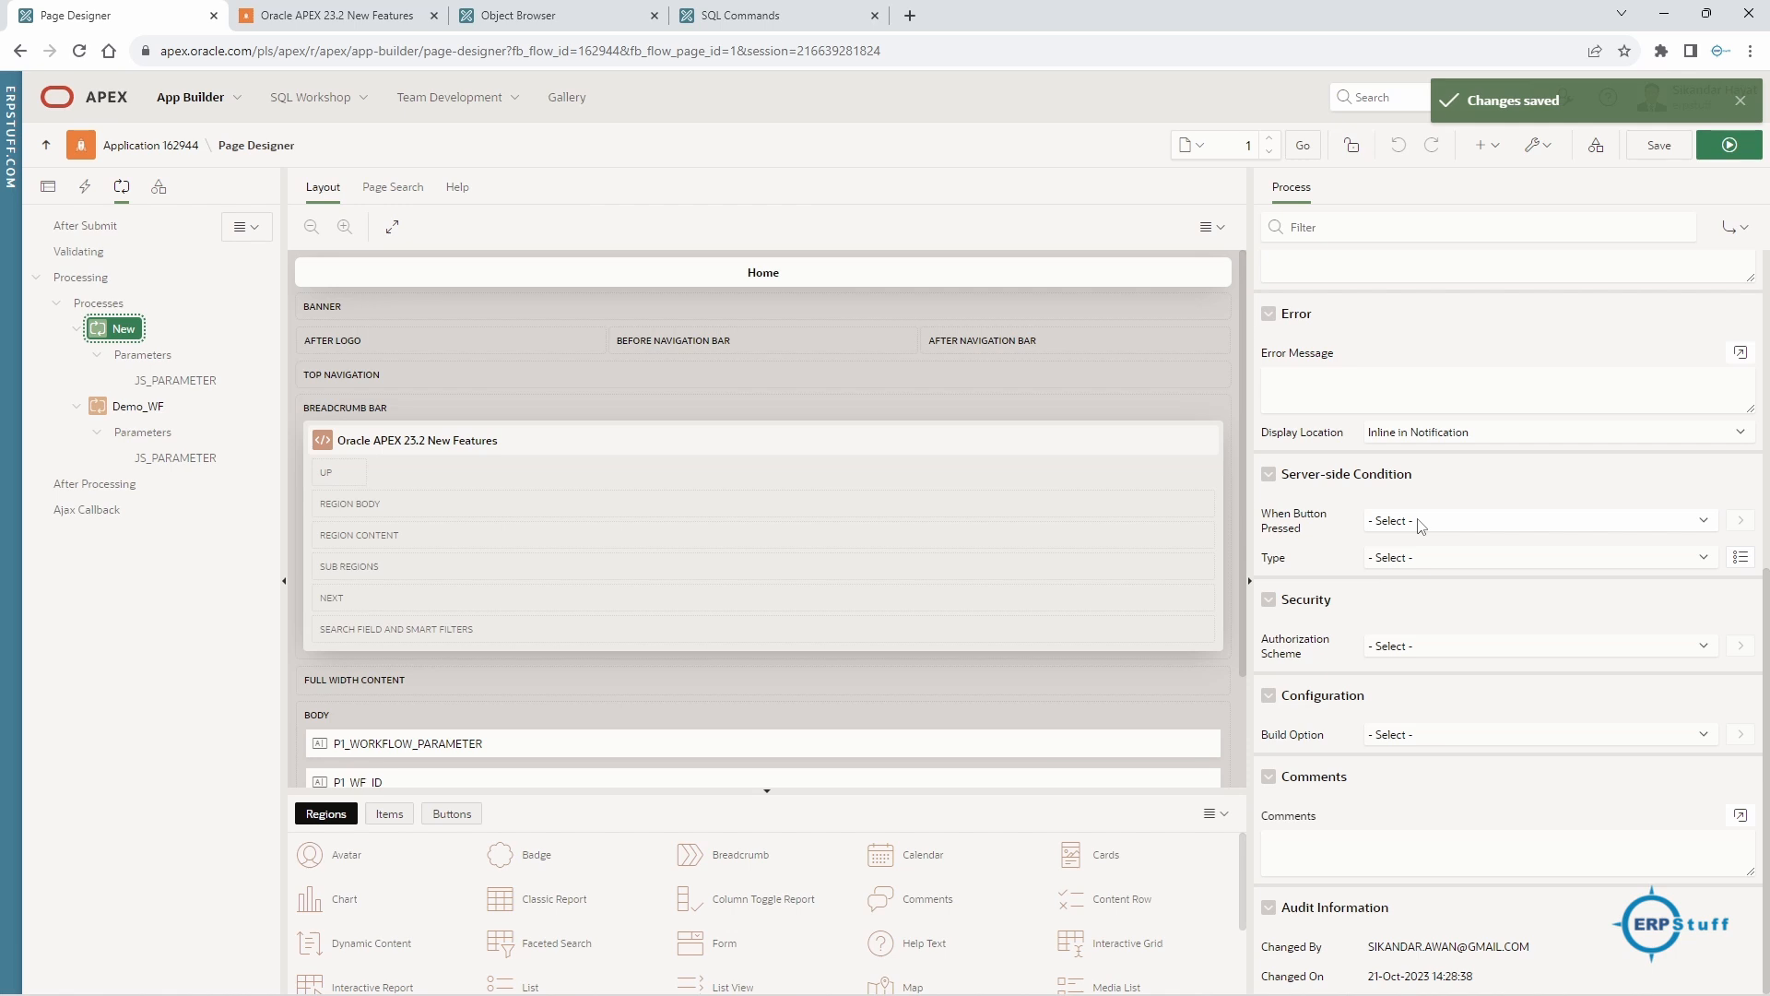
pyautogui.click(1420, 522)
pyautogui.click(1419, 523)
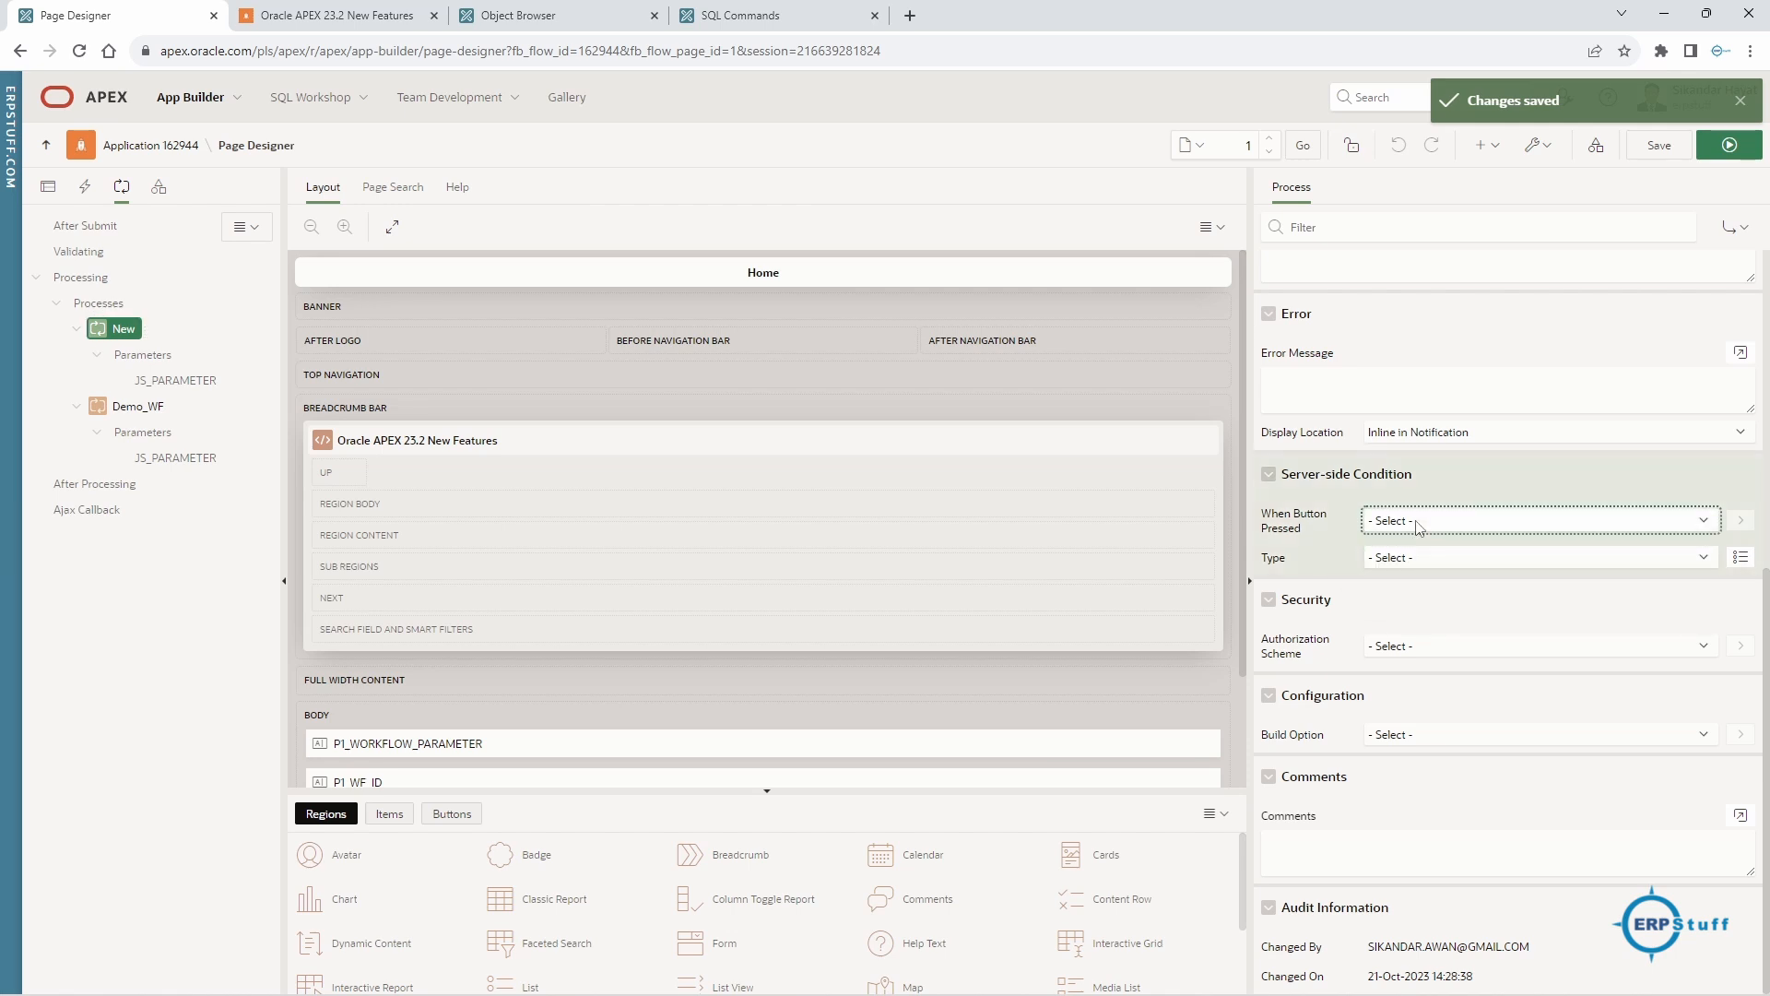
pyautogui.click(1406, 558)
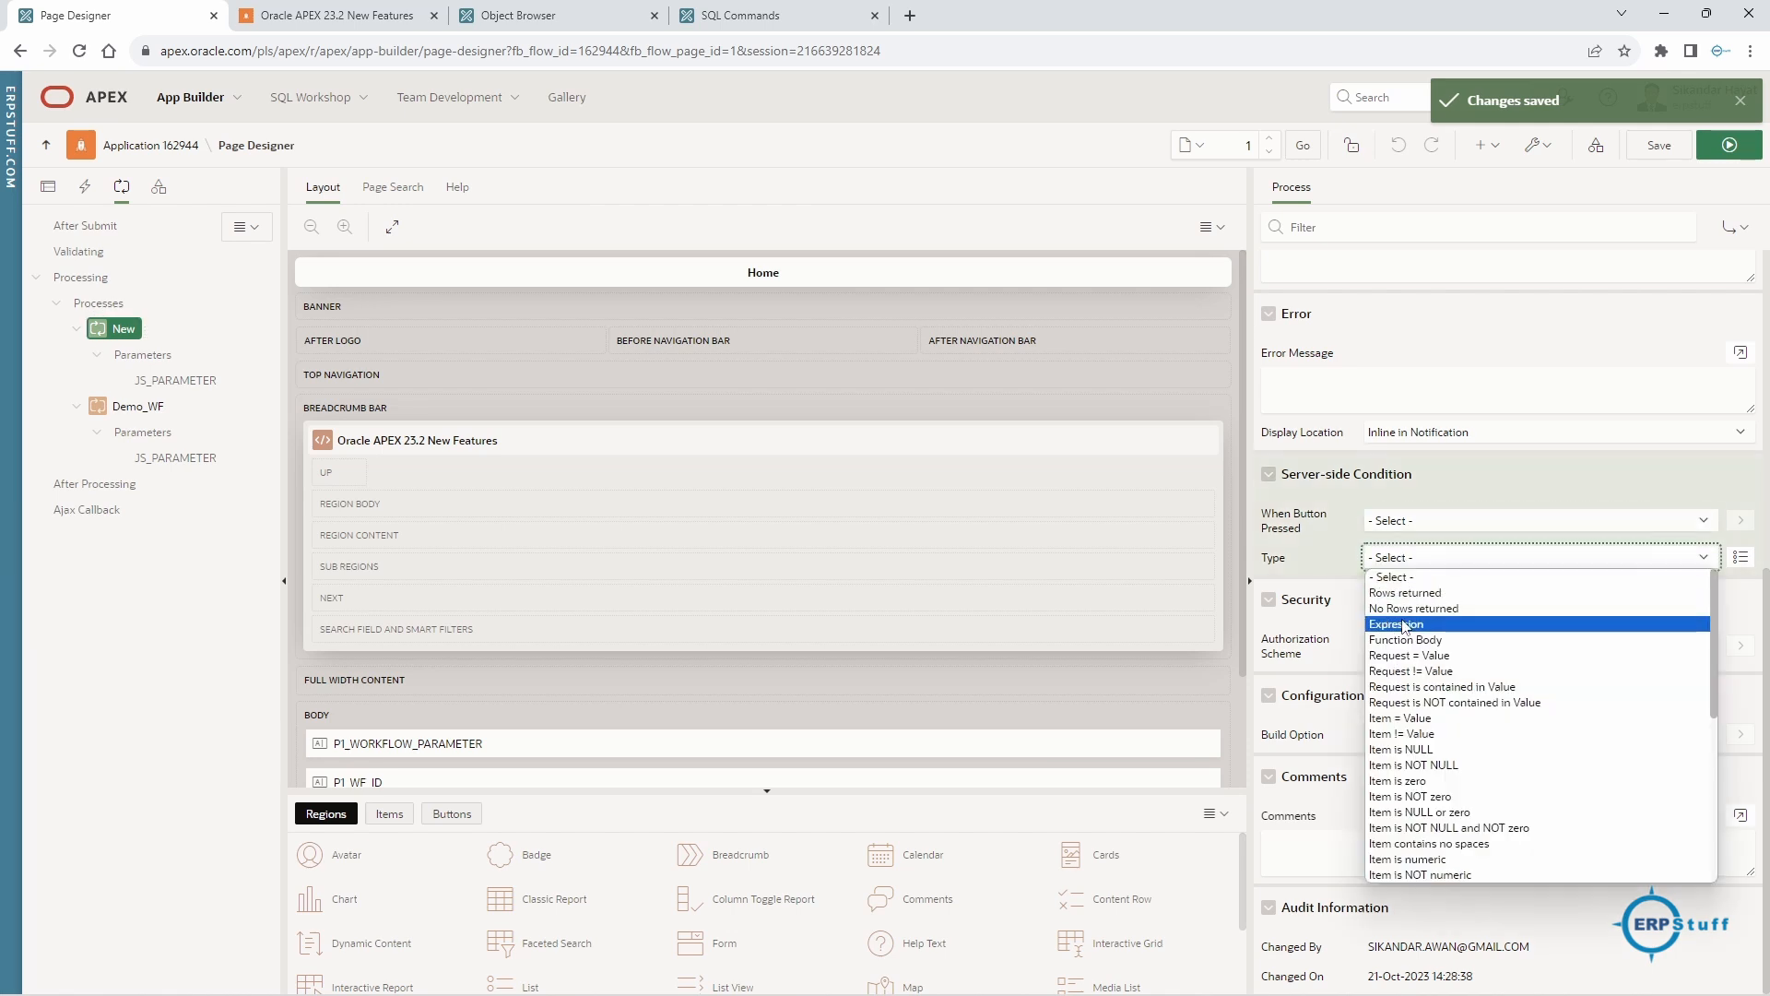
pyautogui.click(1403, 627)
pyautogui.click(1335, 648)
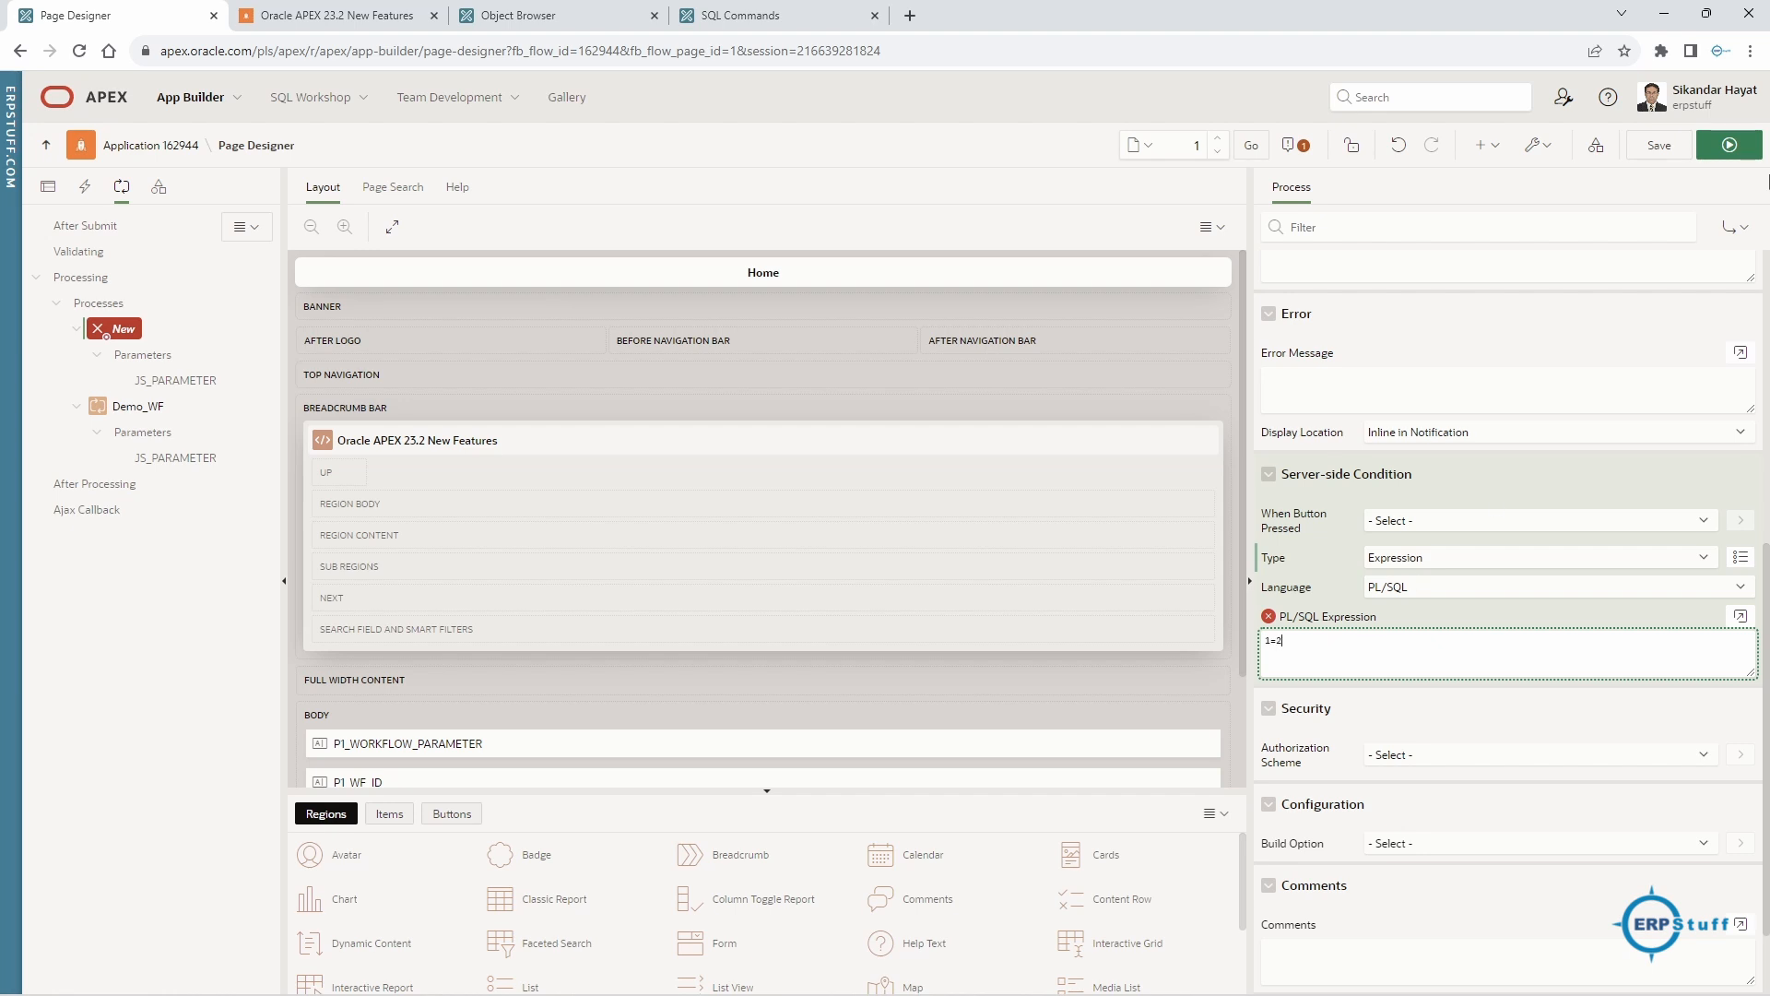
pyautogui.click(1659, 148)
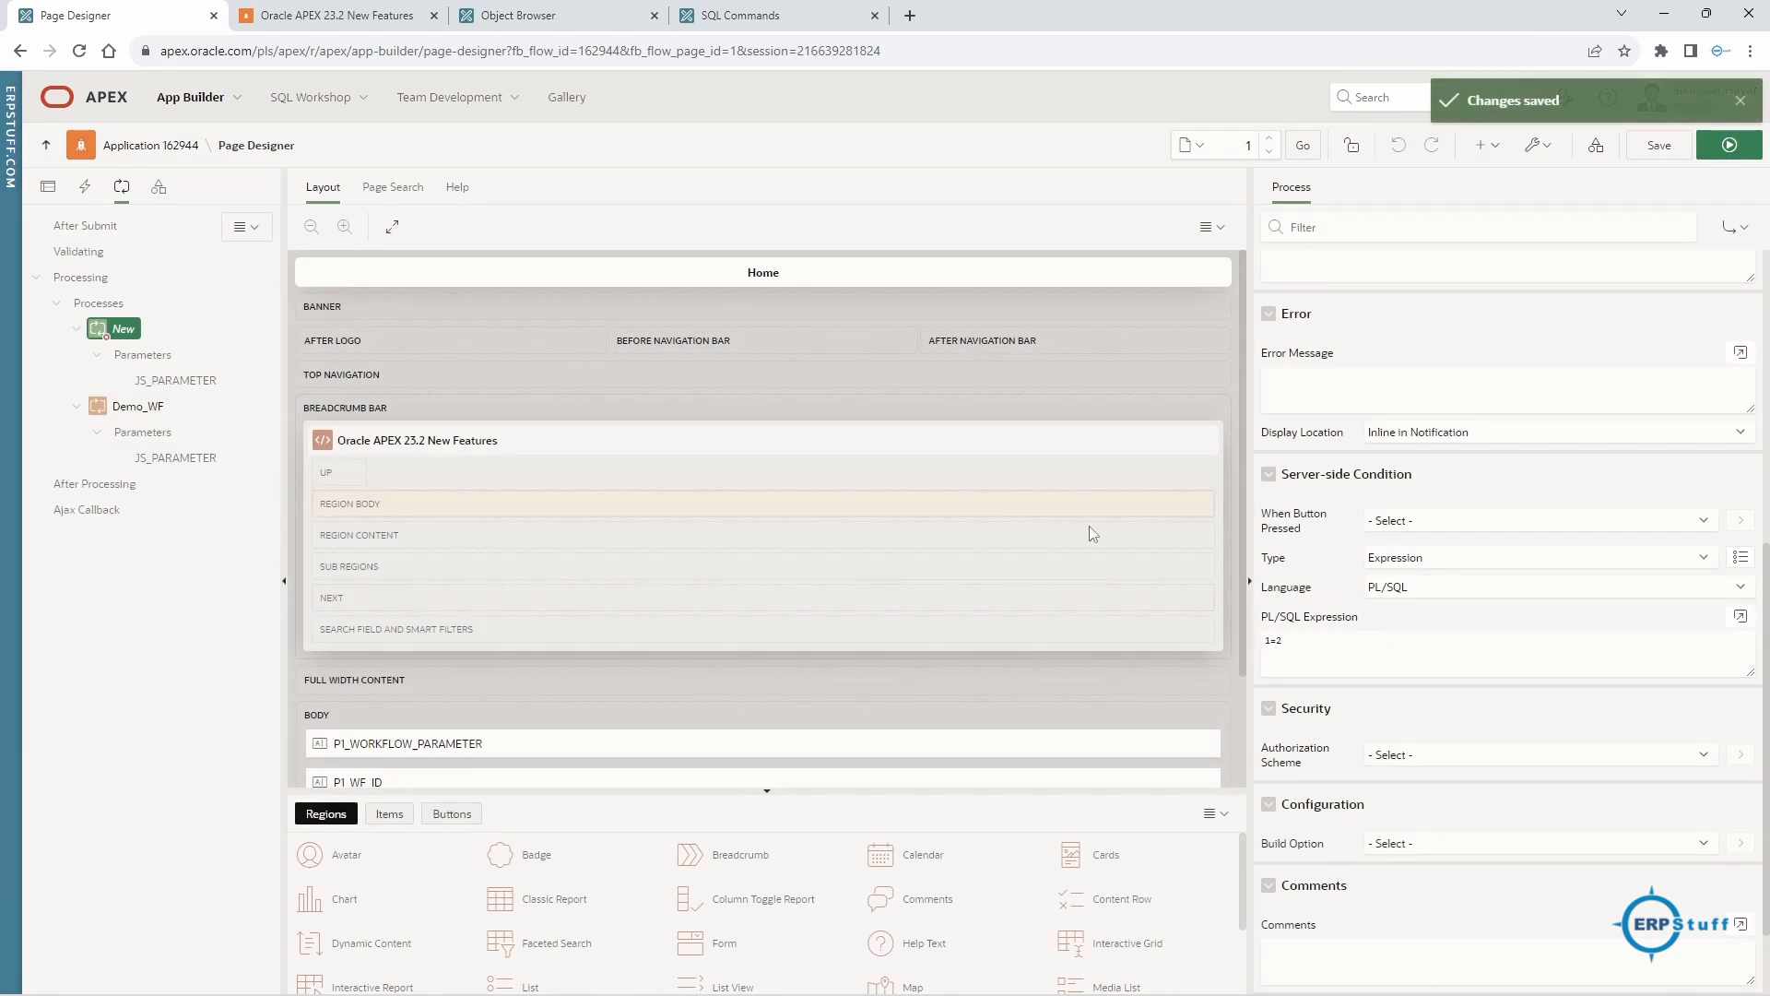
# - Set Demo_WF's server-side condition to run when the Submit_Workflow button is pressed, and save the page
pyautogui.click(145, 407)
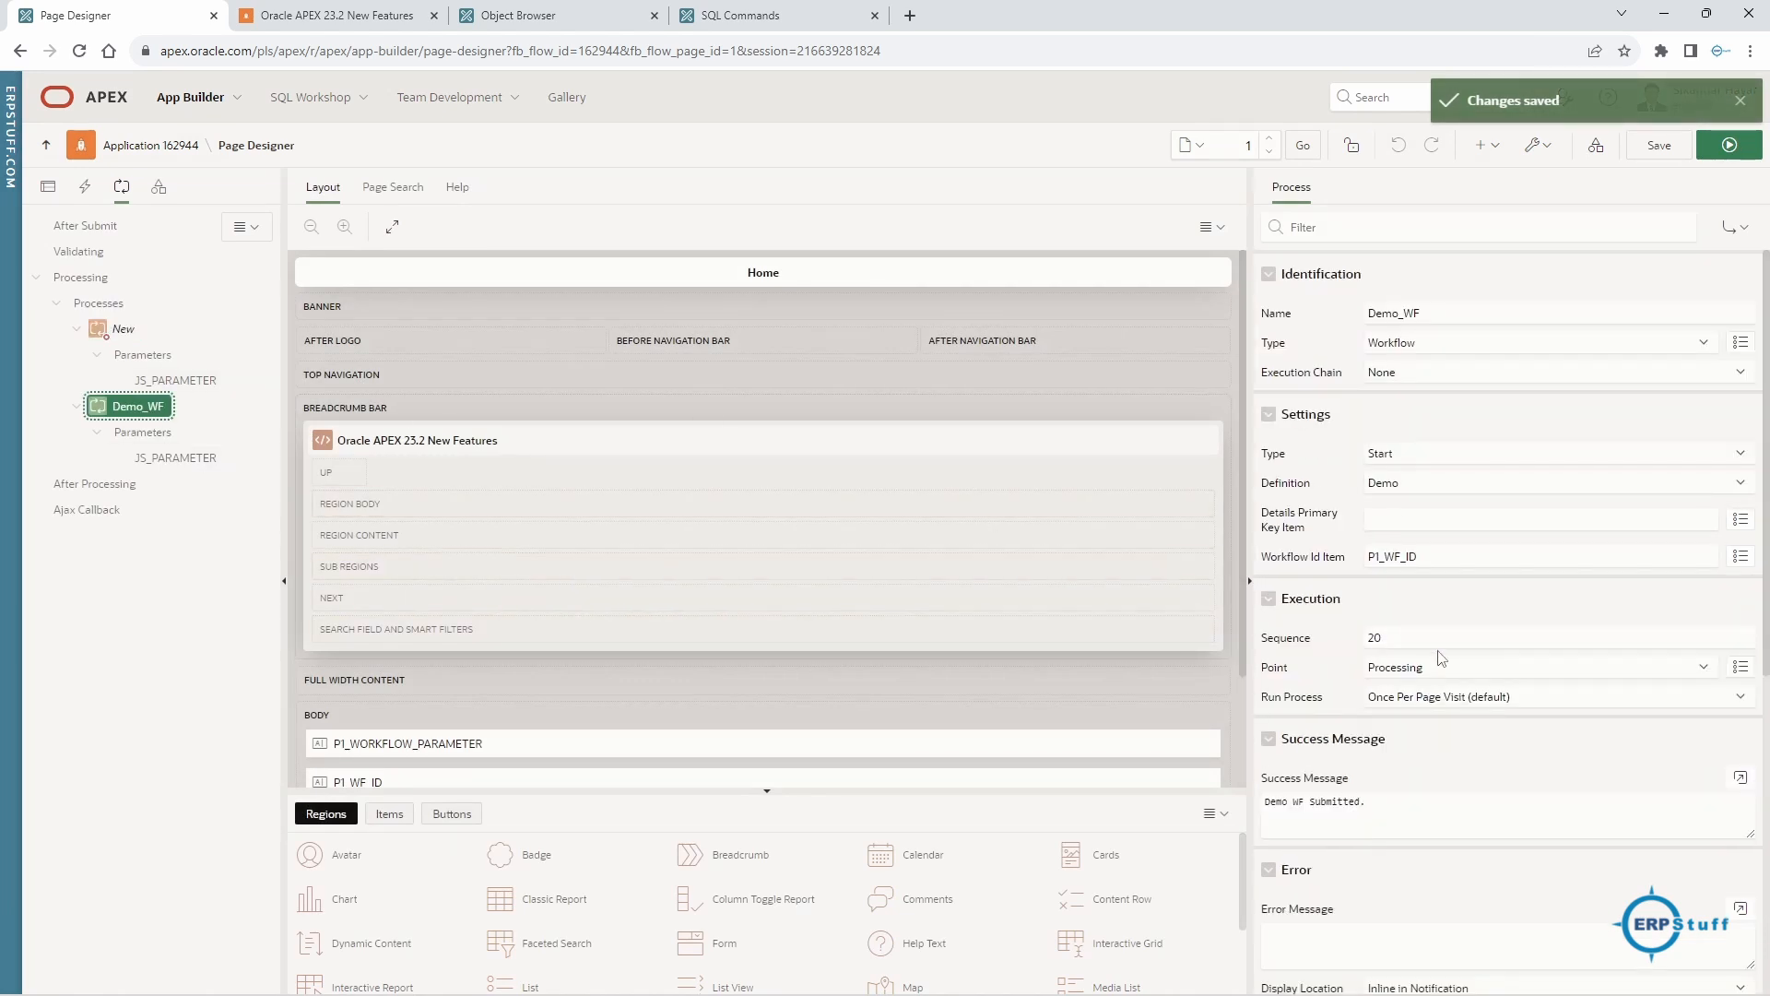
pyautogui.scroll(-5, 1440, 660)
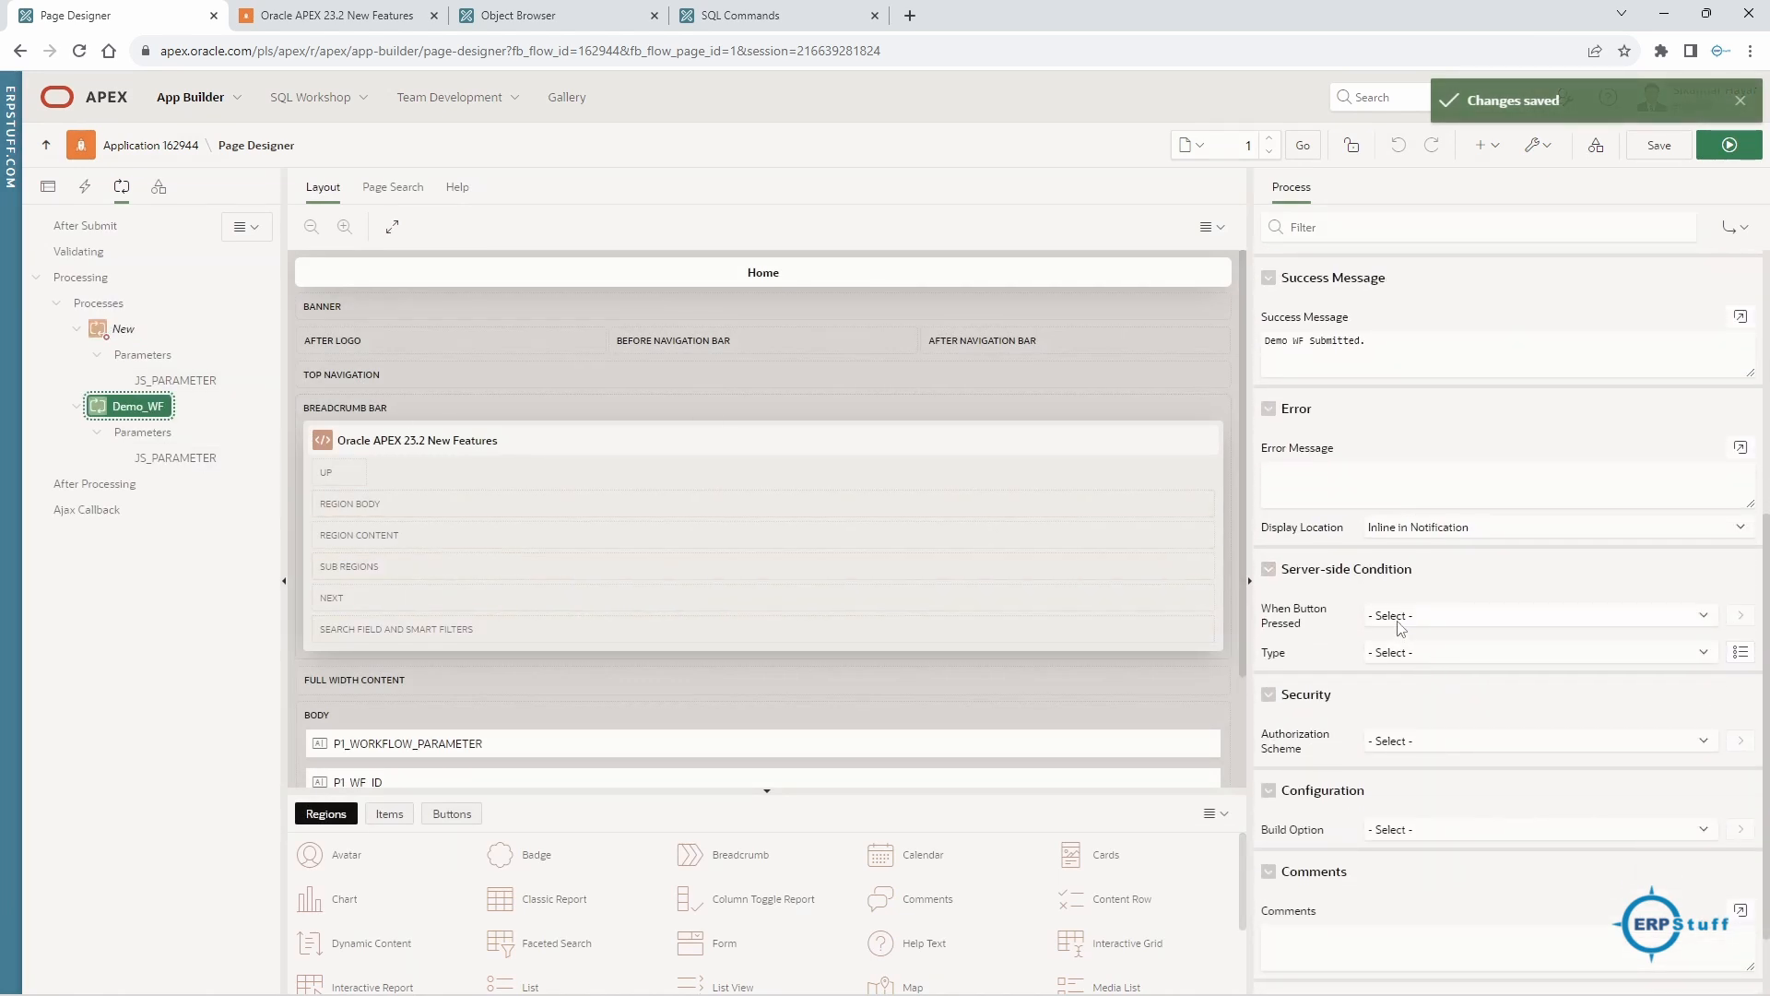
pyautogui.click(1398, 618)
pyautogui.click(1394, 649)
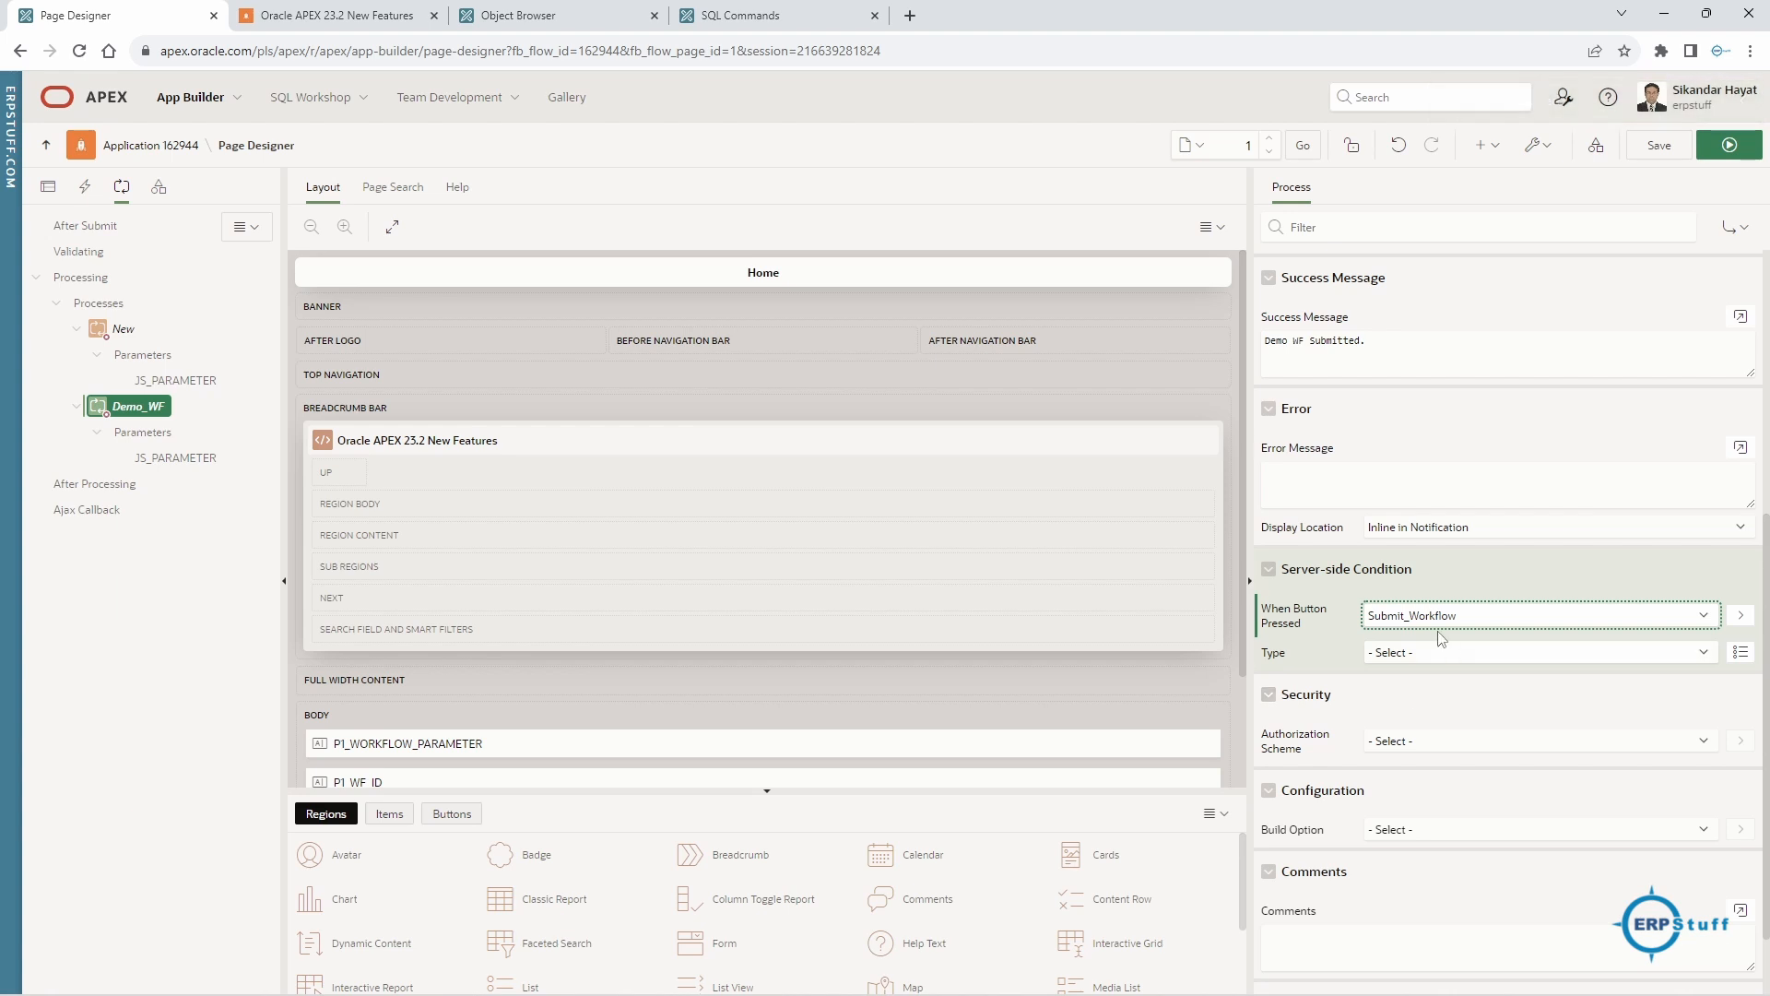
pyautogui.click(1656, 145)
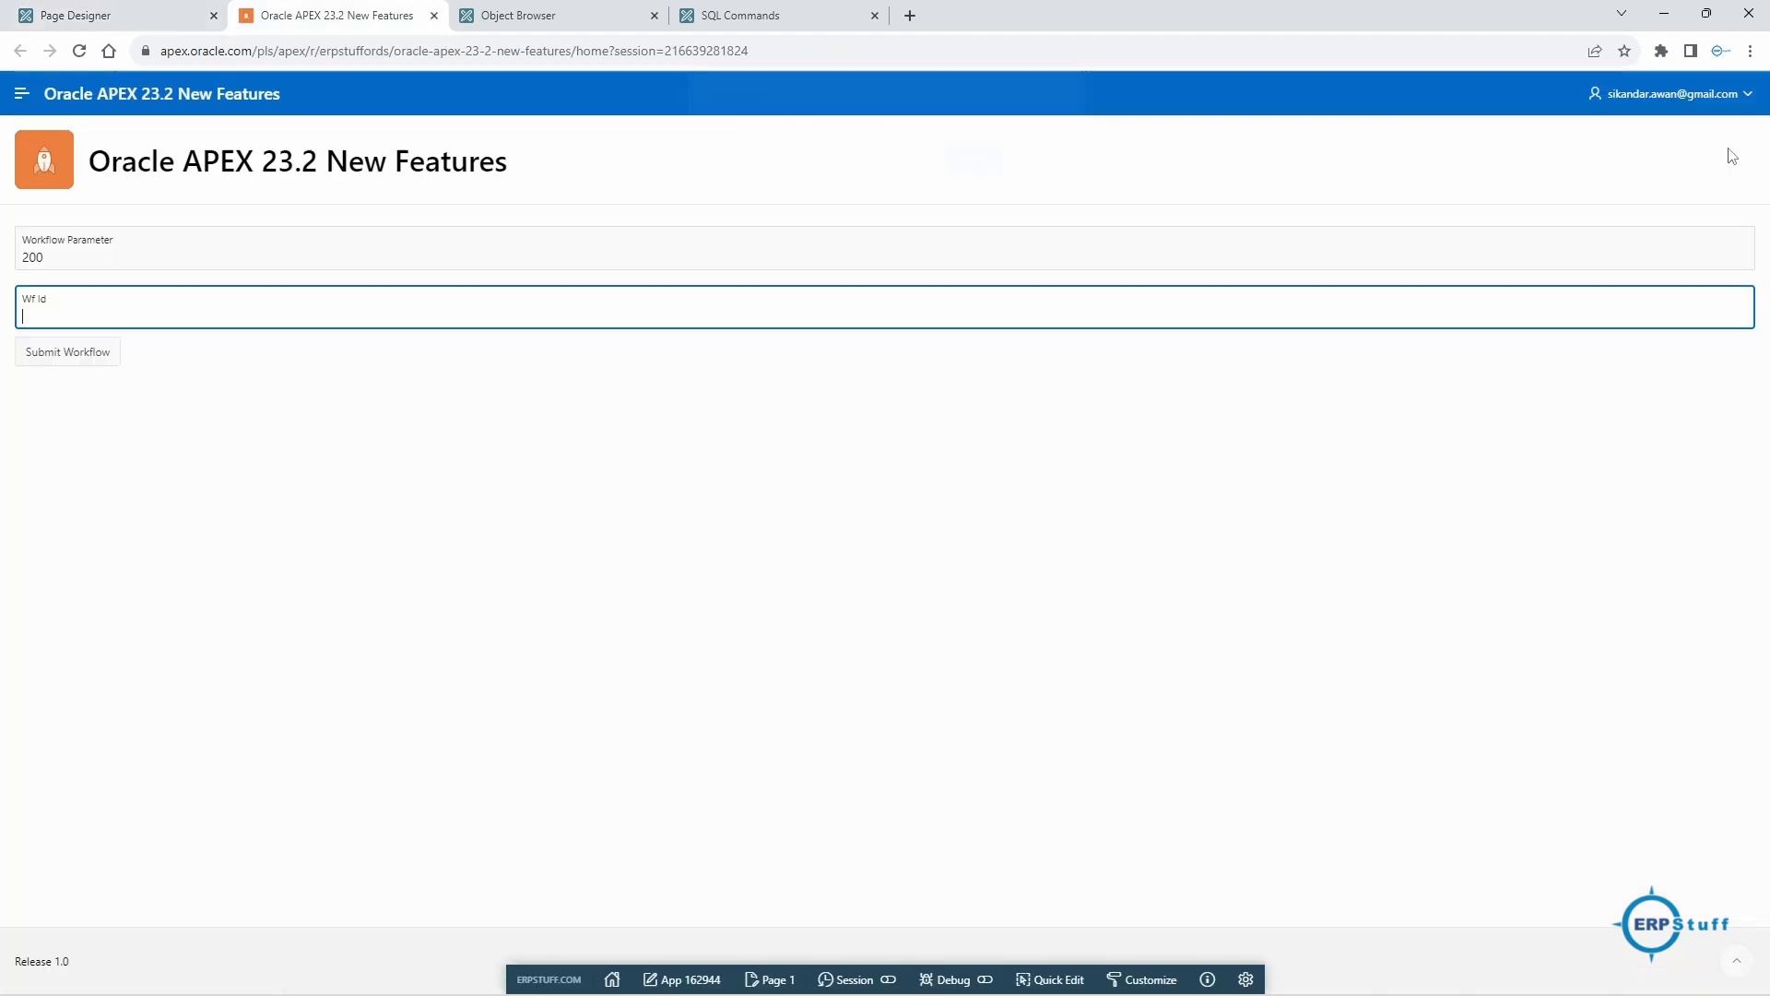
# - Rerun the Home page, discarding its unsaved entries, and fill it with Workflow Parameter 200 and an empty Wf Id
pyautogui.click(1730, 145)
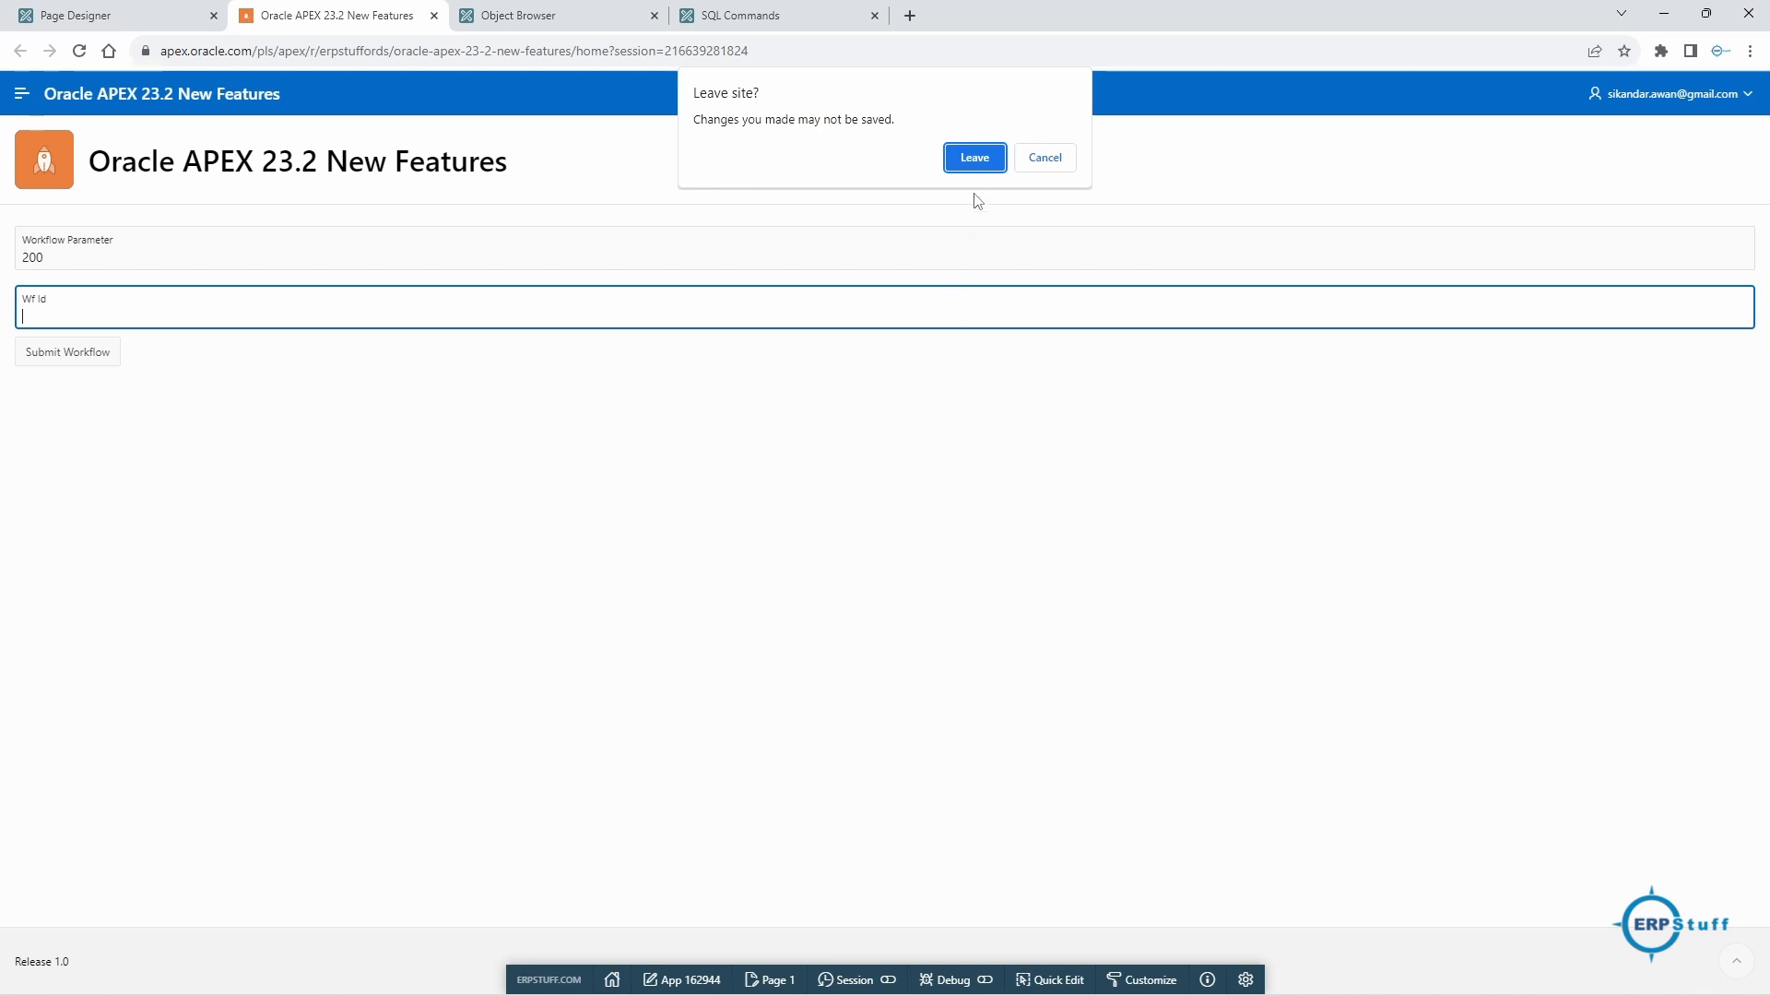
pyautogui.click(976, 167)
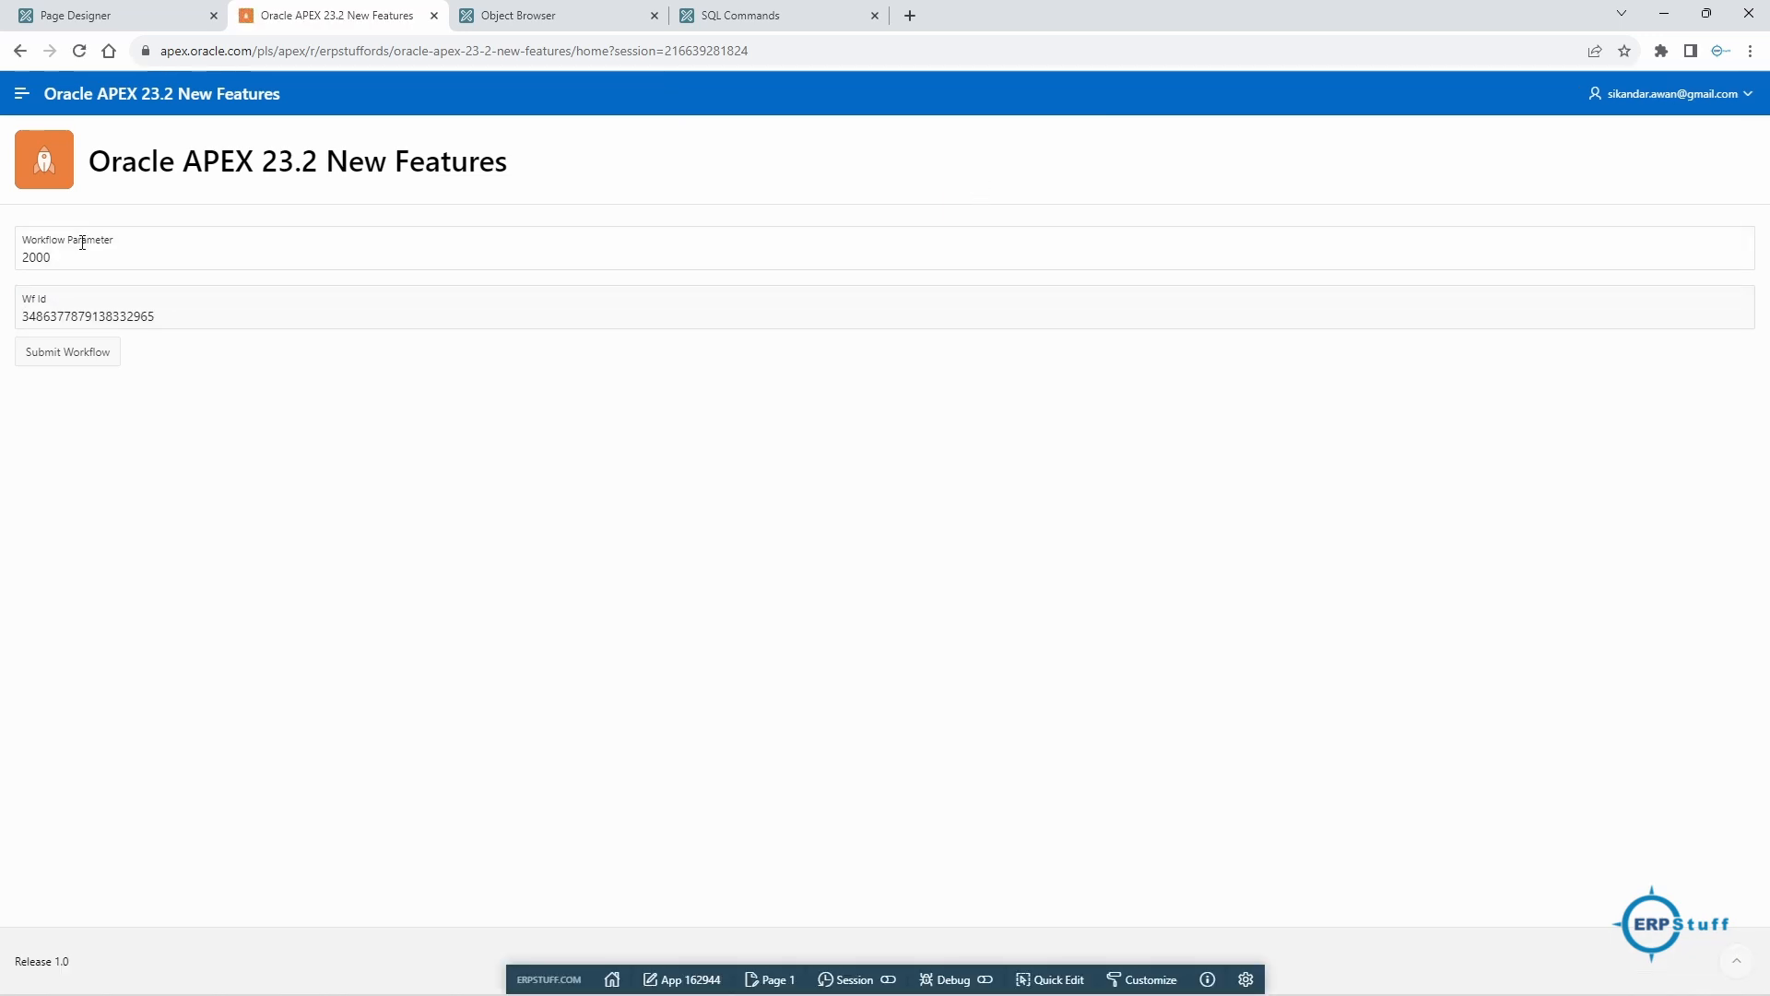
pyautogui.moveTo(57, 257); pyautogui.dragTo(1, 284)
pyautogui.write('2')
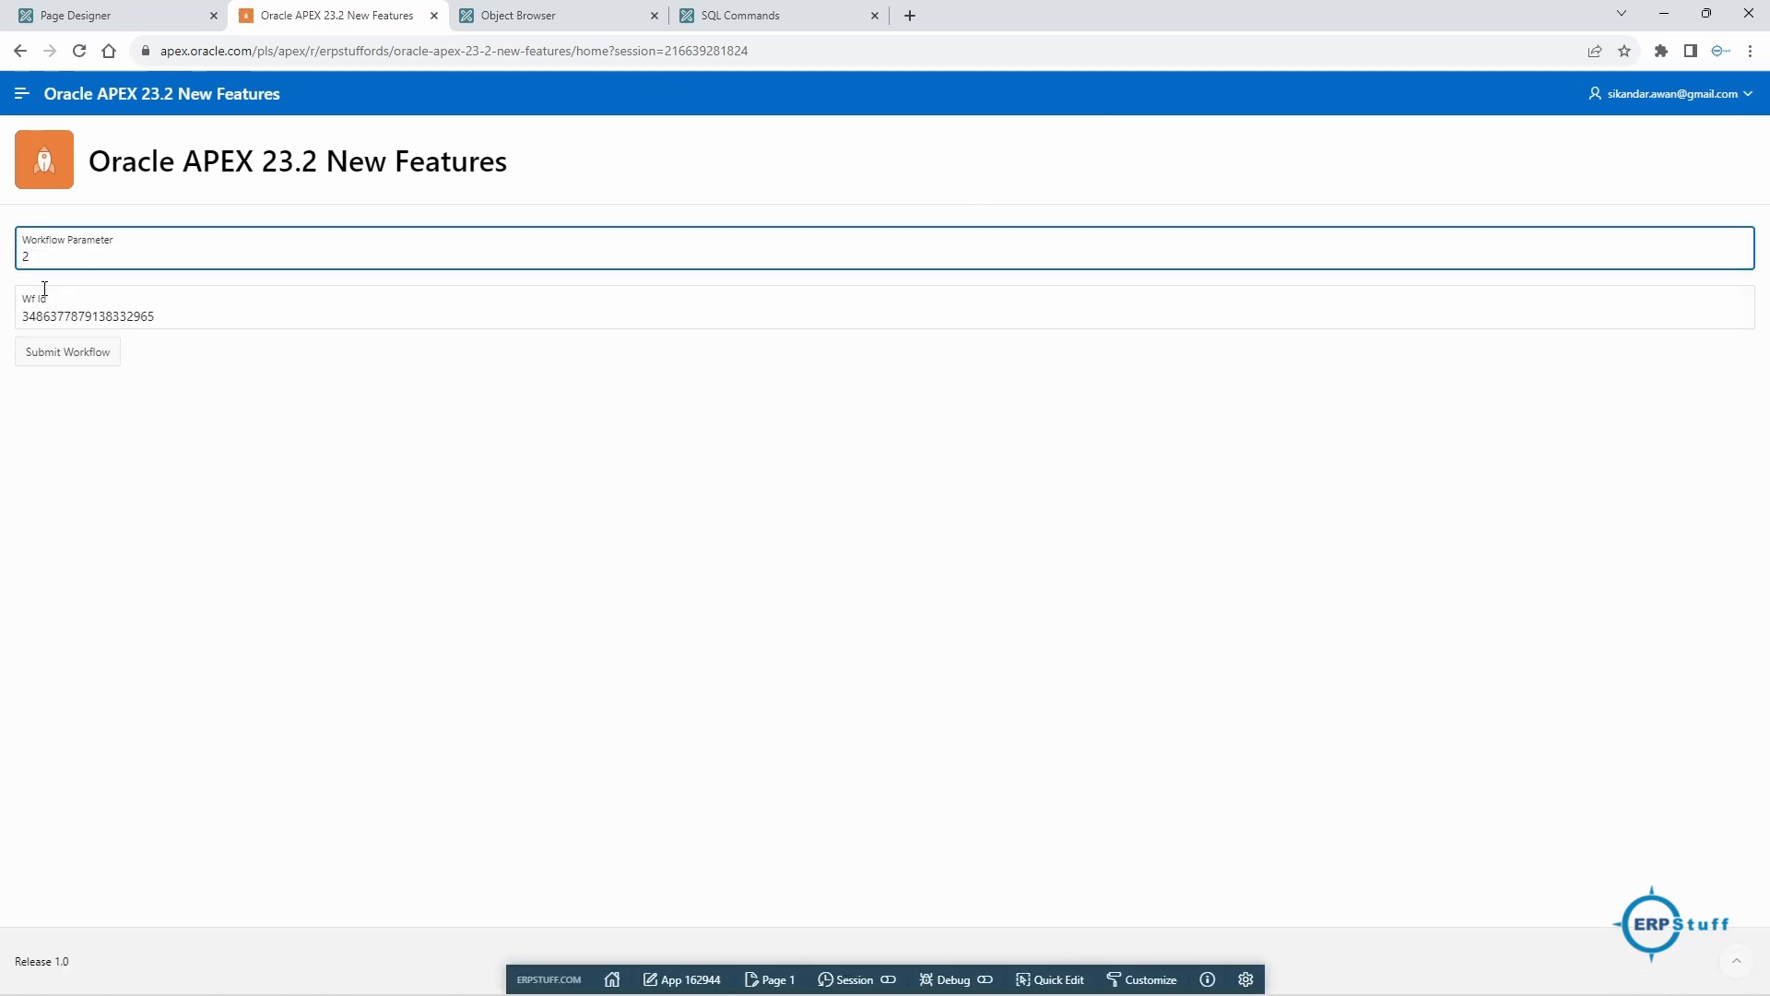
pyautogui.moveTo(204, 318); pyautogui.dragTo(5, 344)
pyautogui.press('BackSpace')
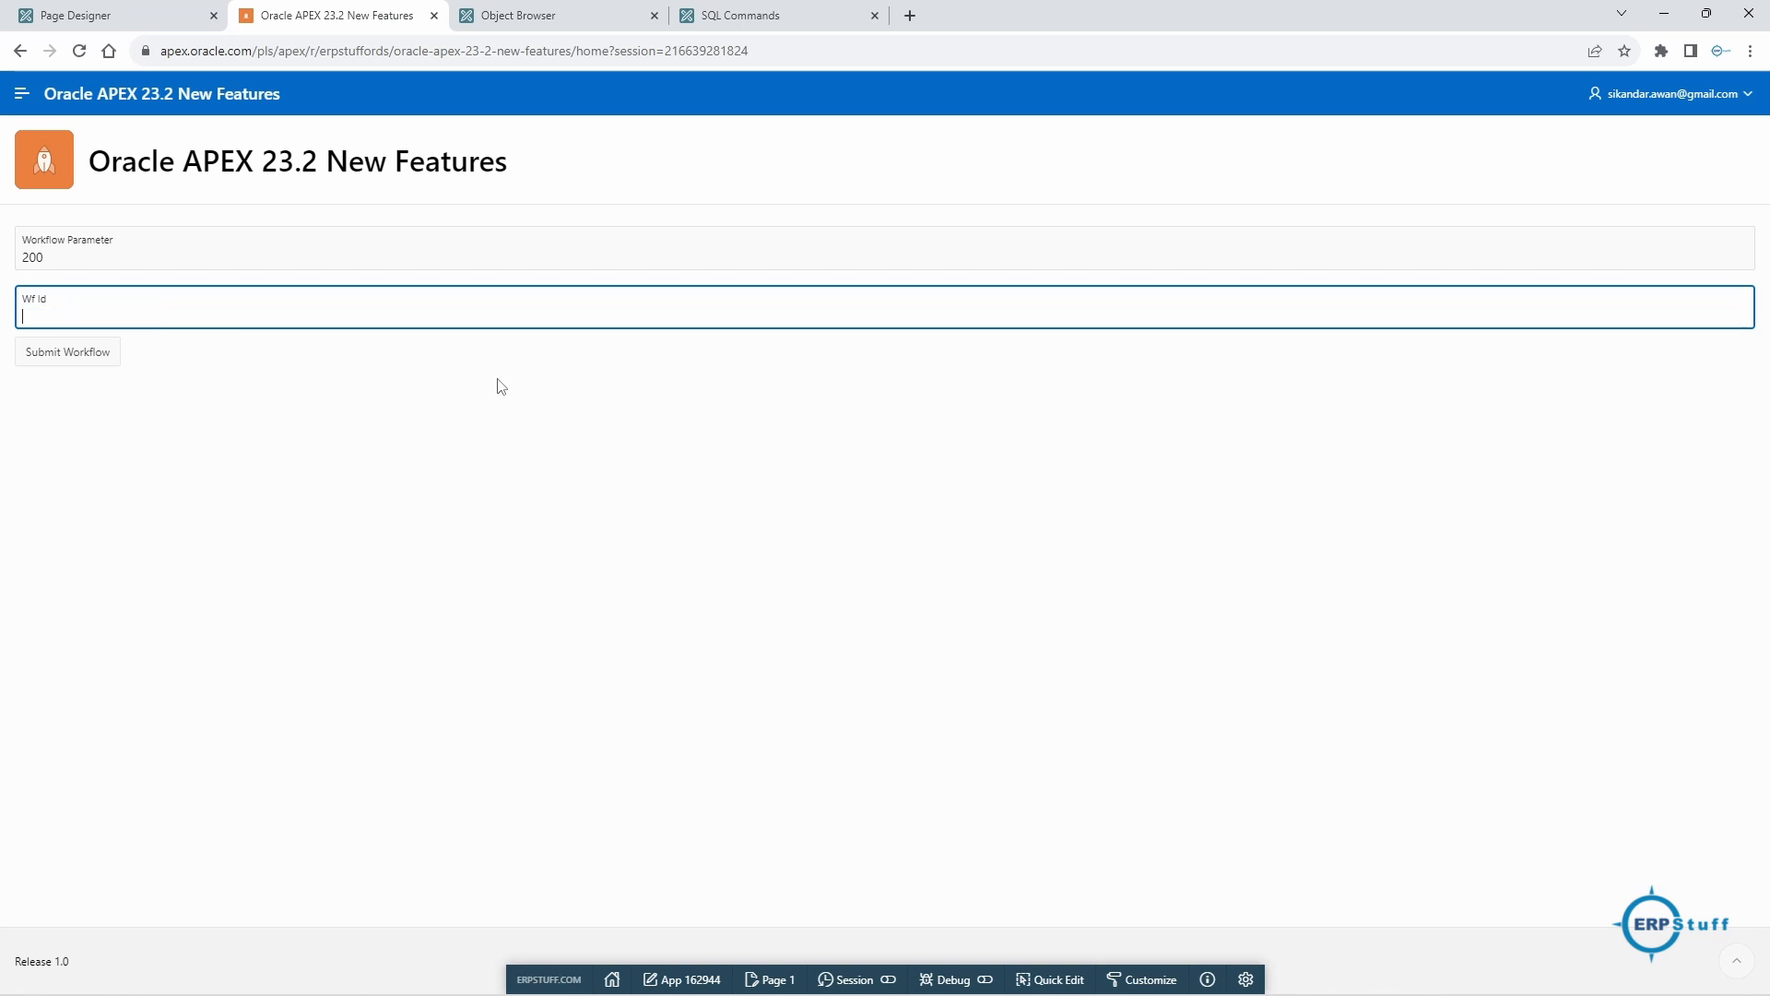
# - Submit the workflow from the Home page and dismiss the success notification
pyautogui.click(96, 356)
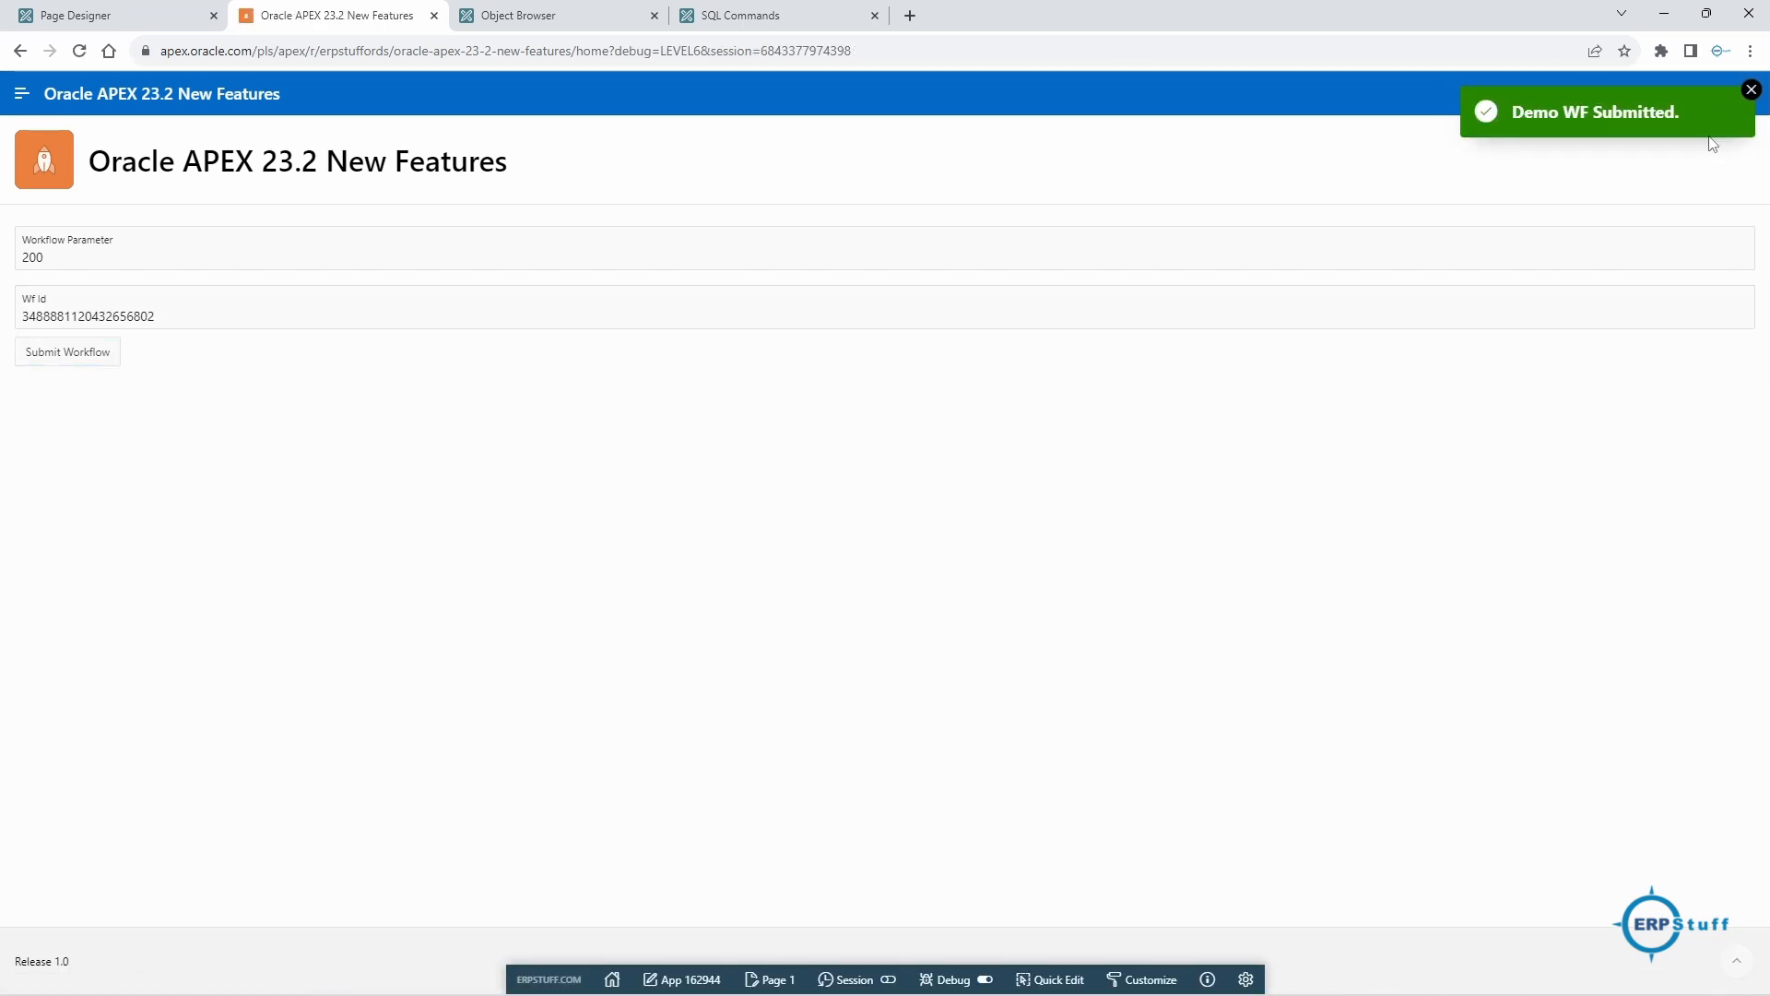
pyautogui.click(1753, 94)
pyautogui.click(1752, 97)
pyautogui.click(642, 56)
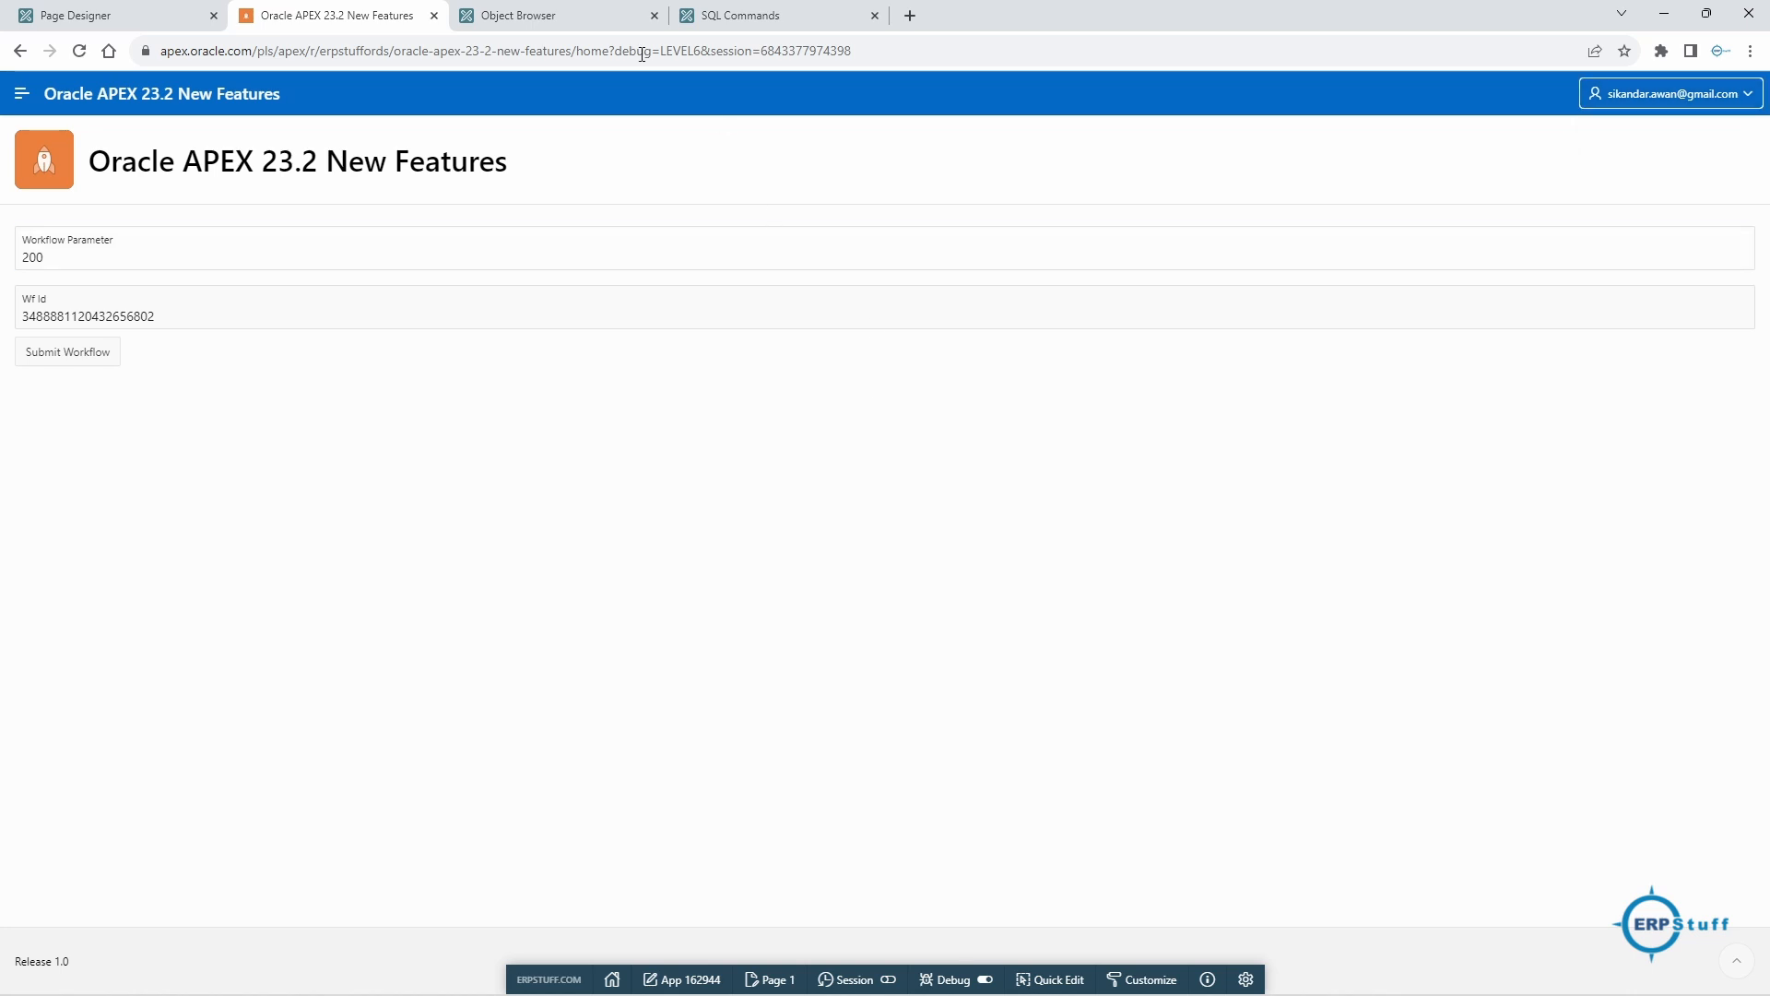
# - Refresh the data of table JS_WORKFLOW_23_2 in the Object Browser and inspect the row for parameter 200
pyautogui.click(574, 20)
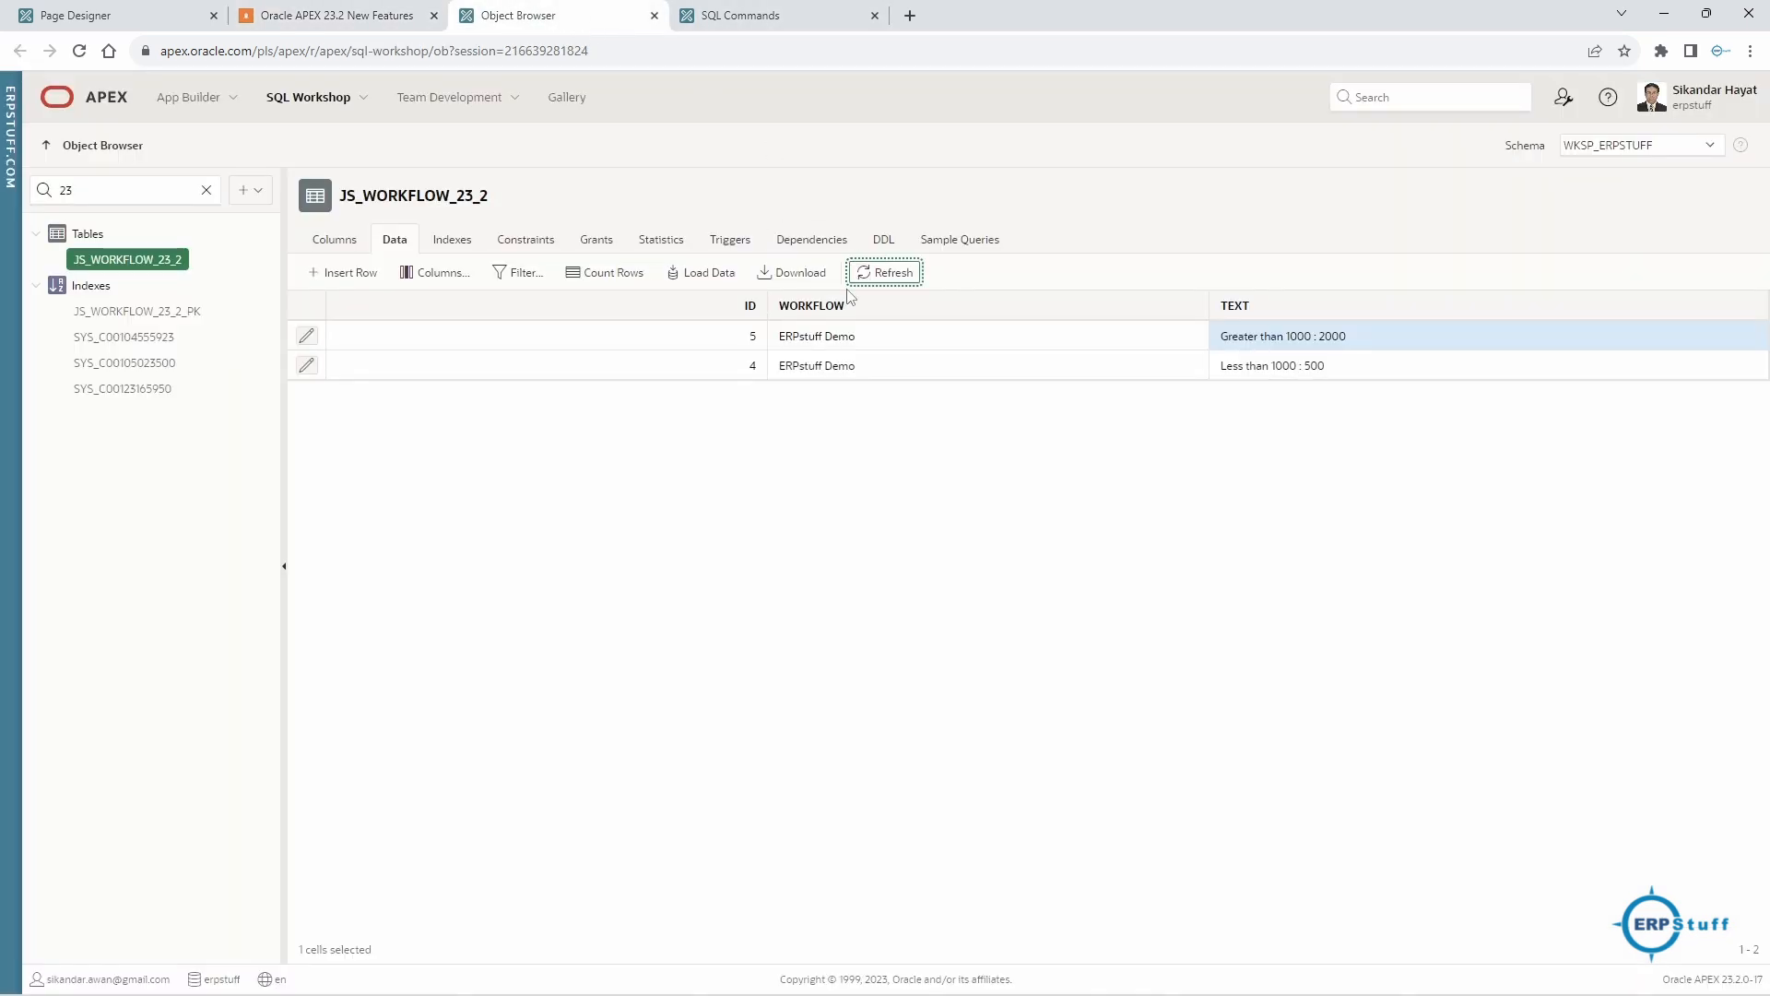
pyautogui.click(878, 279)
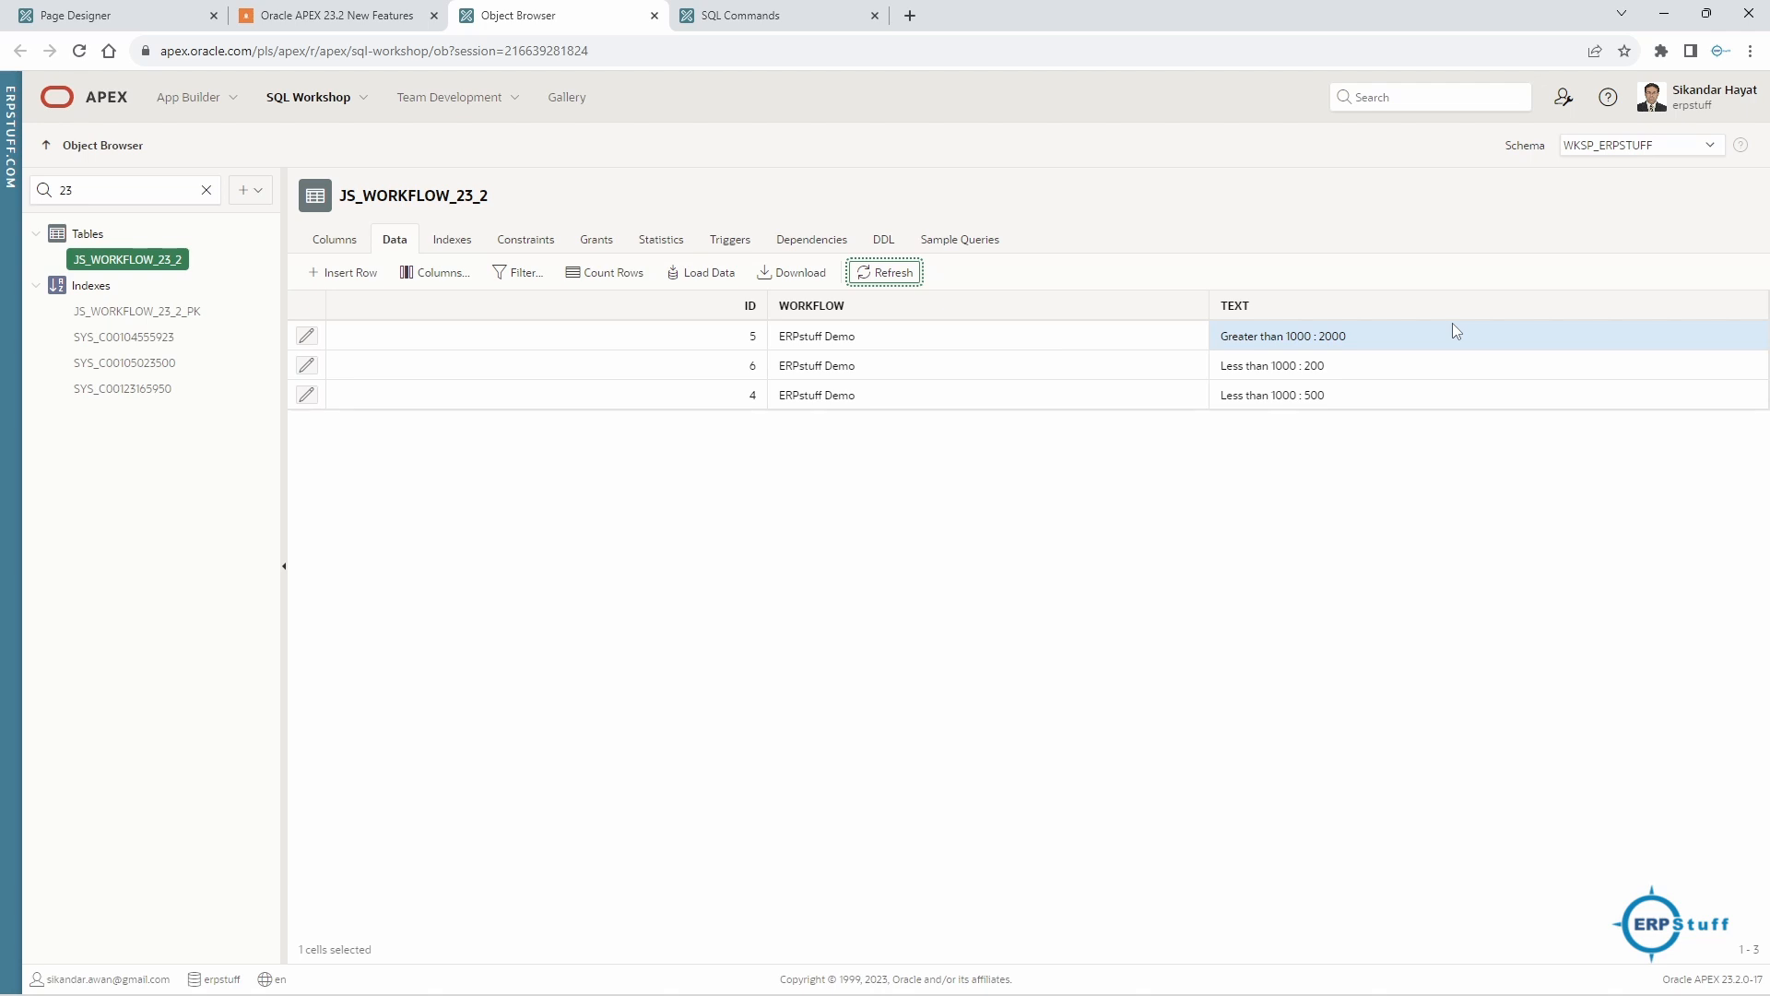
pyautogui.click(1230, 365)
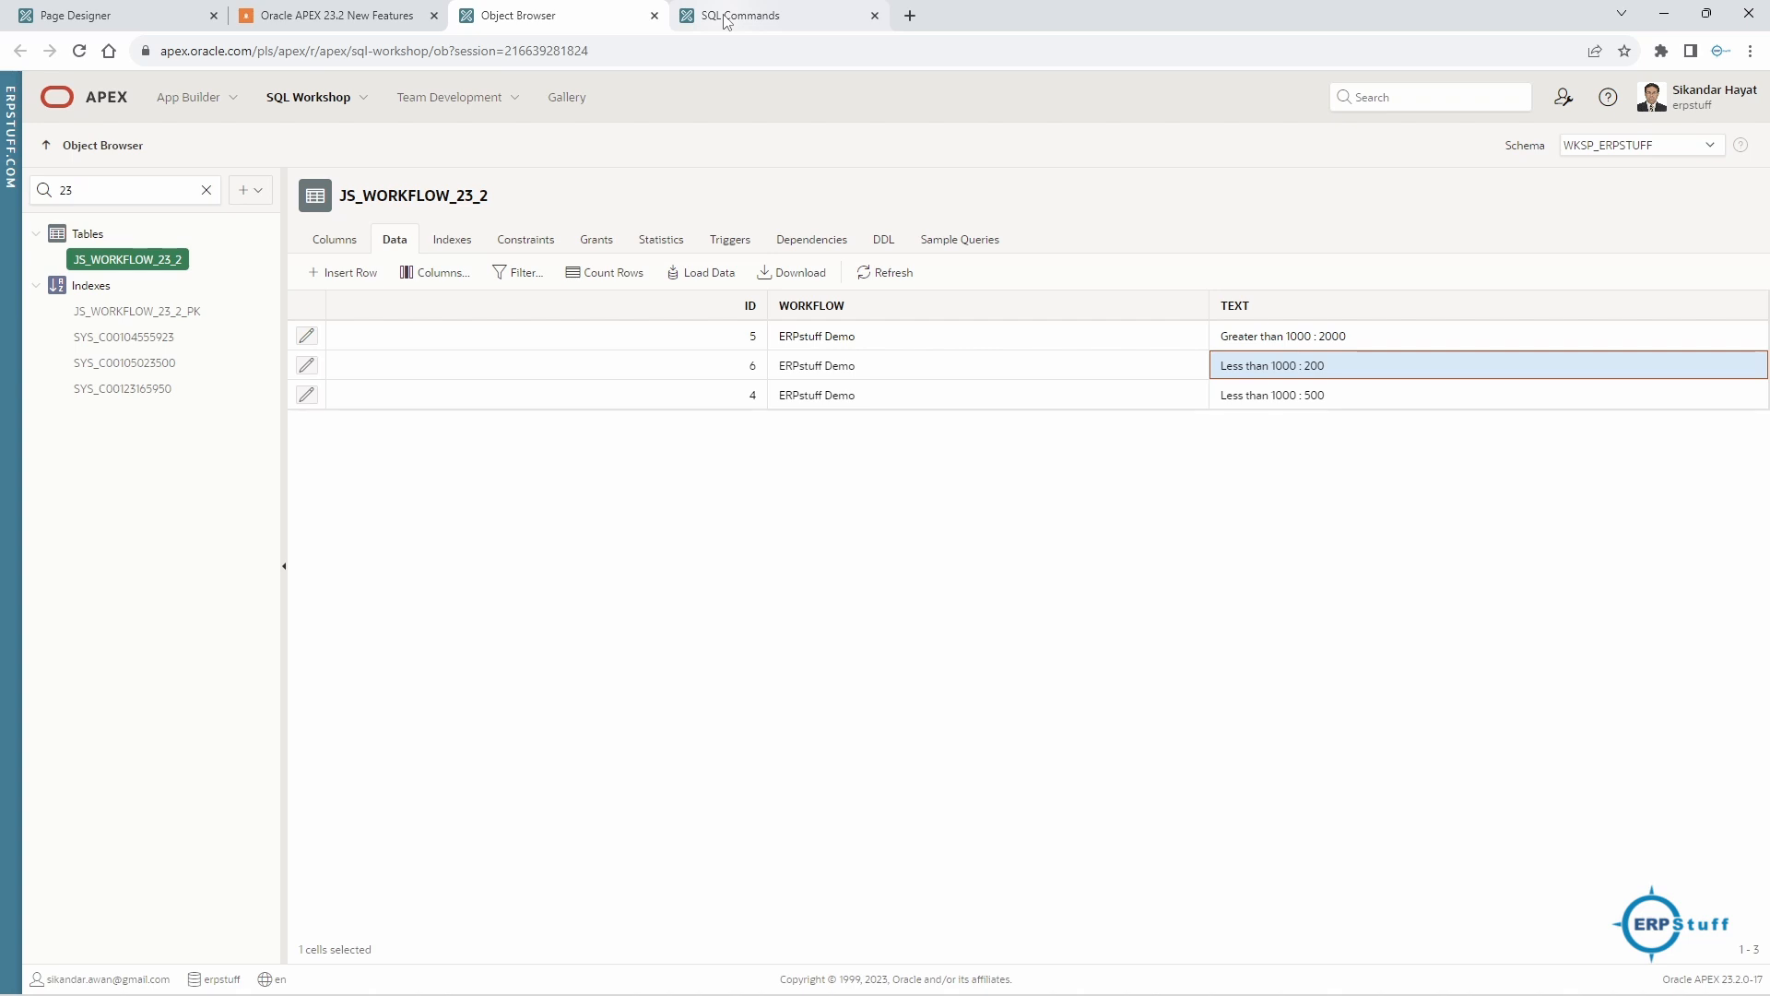
# - Review the value mapping of Demo_WF's JS_PARAMETER and the Home page's items in Page Designer
pyautogui.click(103, 17)
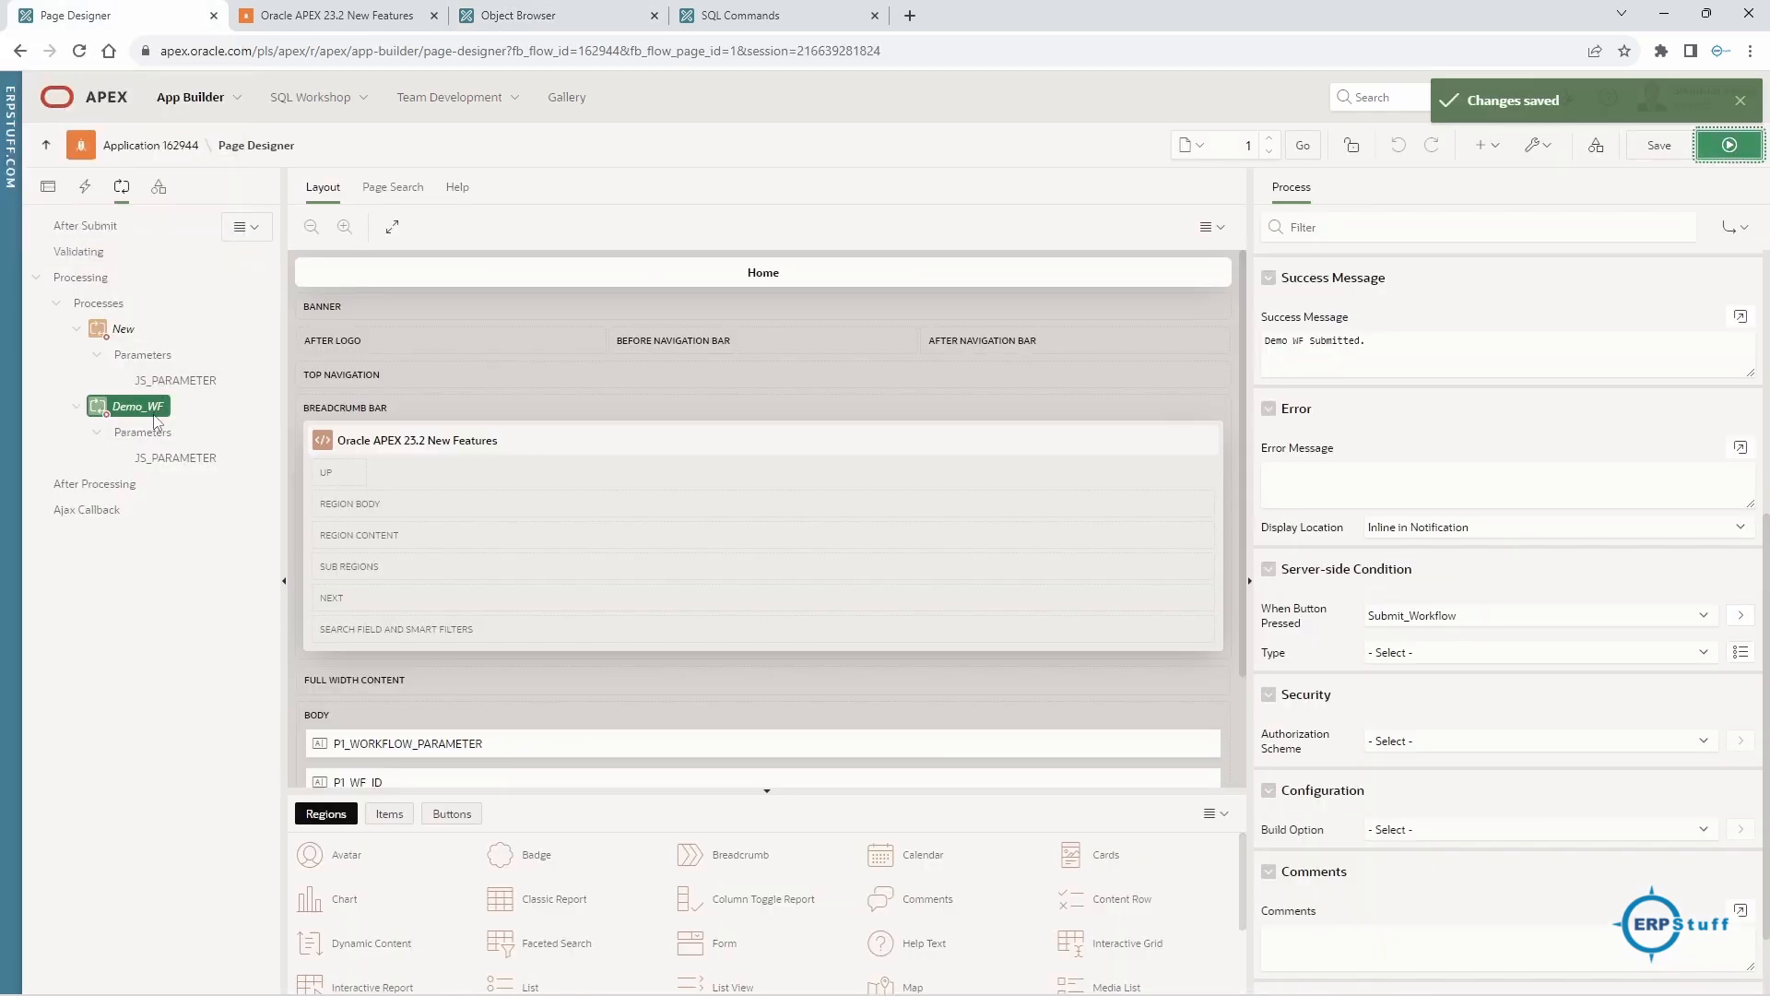
pyautogui.click(171, 461)
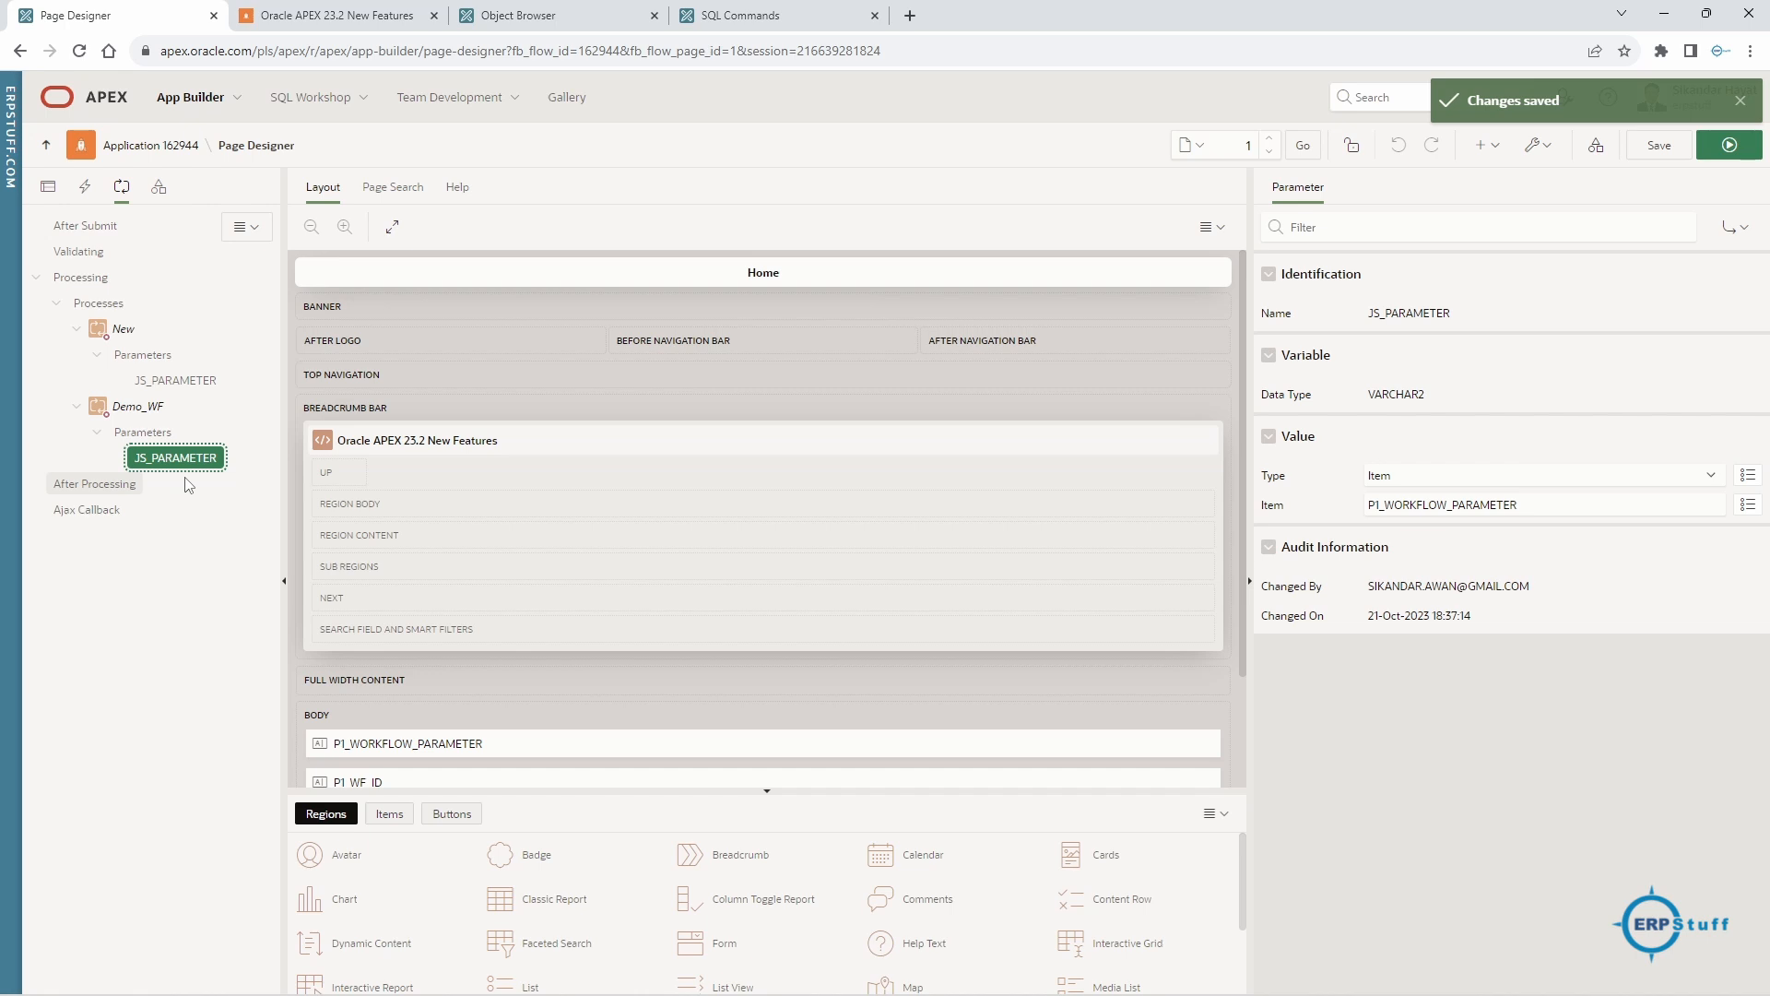
pyautogui.click(48, 186)
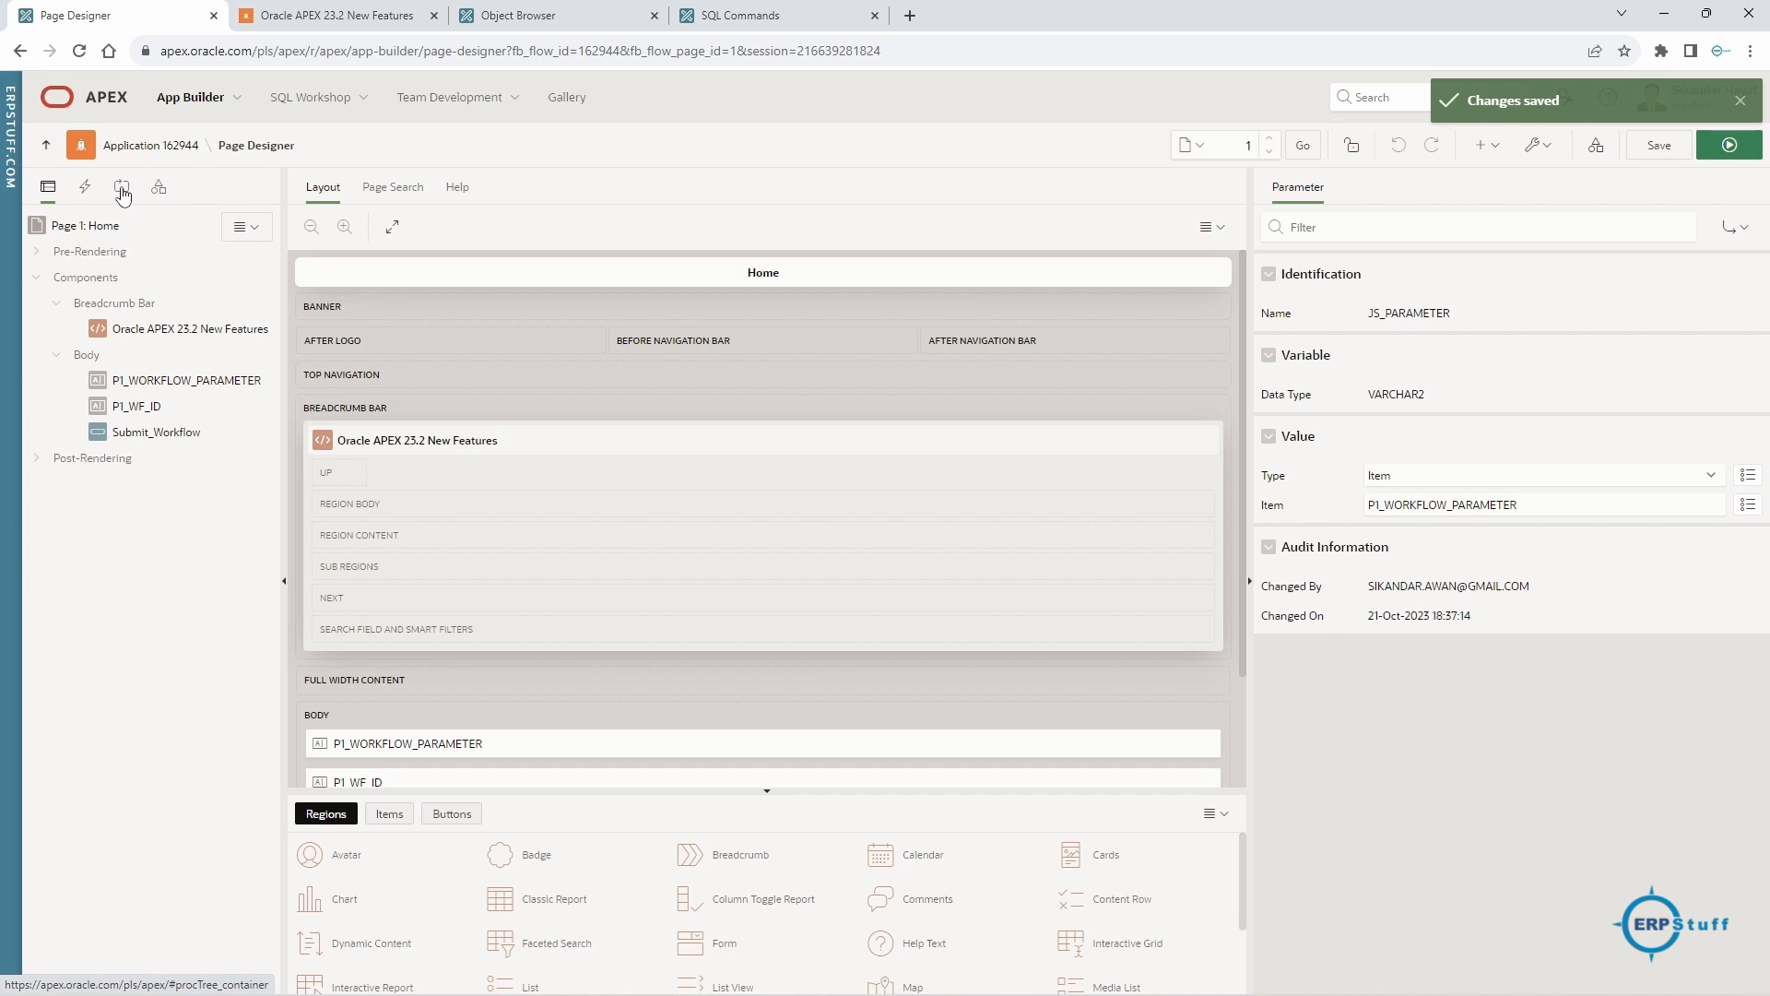
pyautogui.click(122, 188)
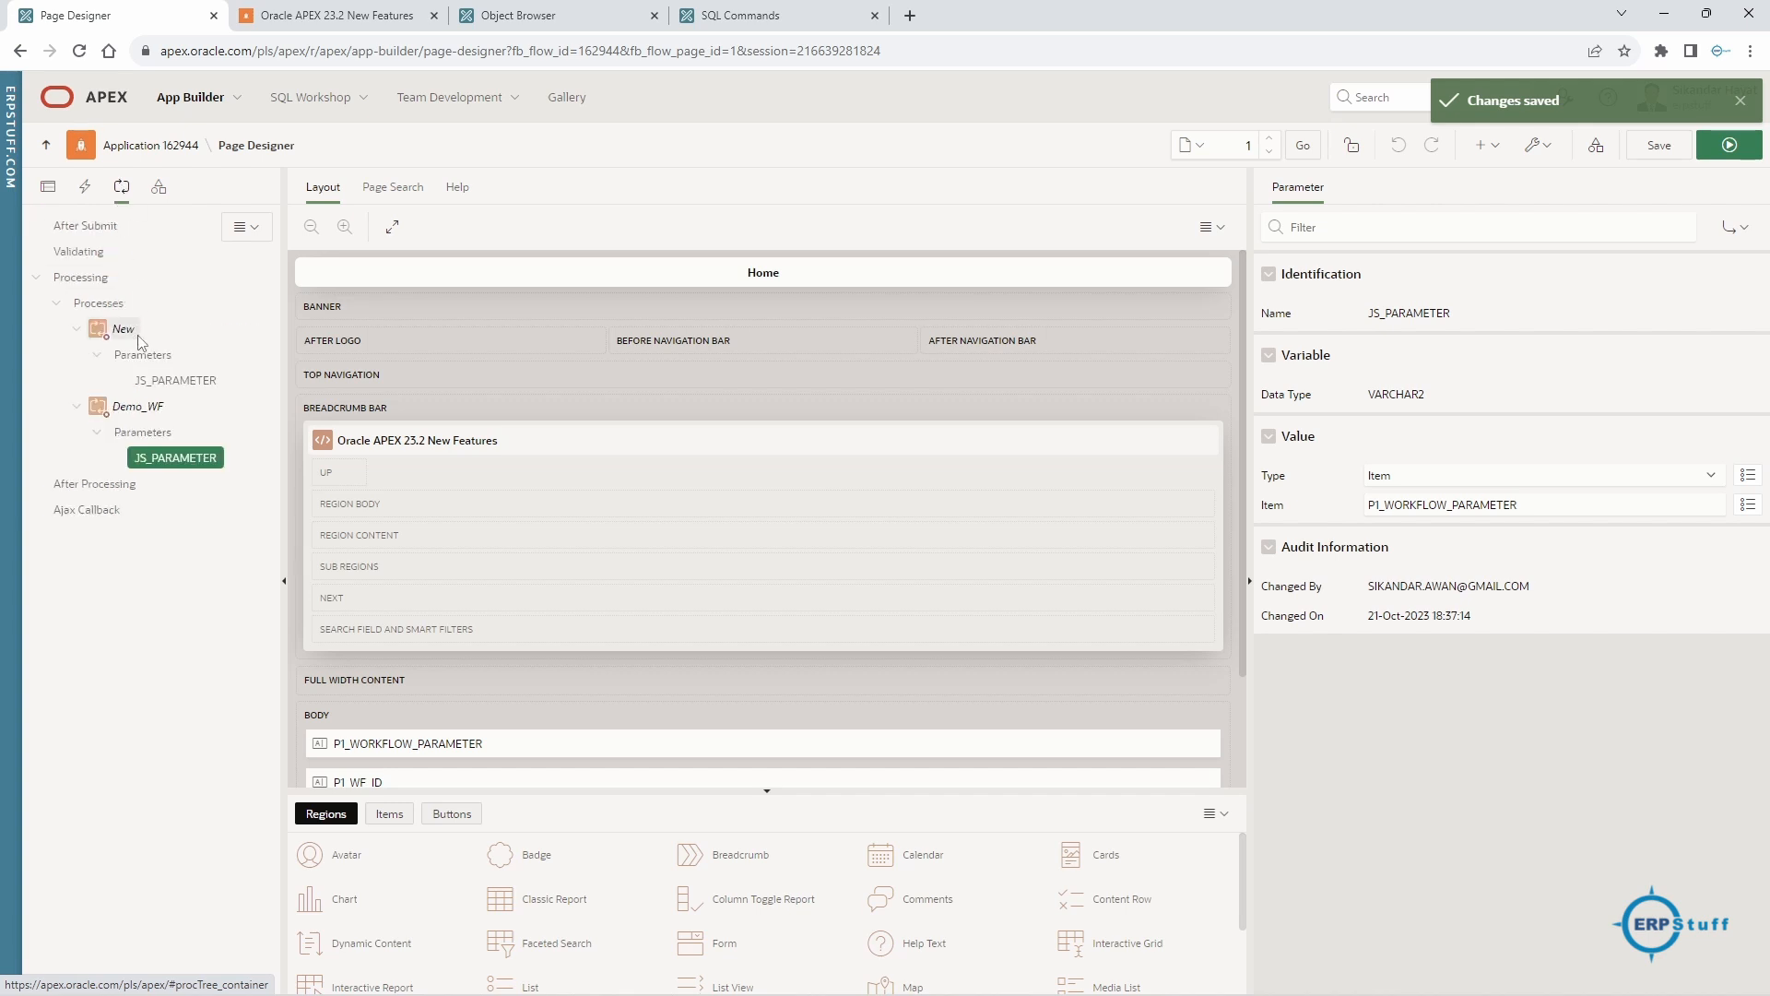
# - Read the help text for Demo_WF's Workflow Id Item, including its use with Terminate, Resume, Suspend and Retry
pyautogui.click(157, 411)
pyautogui.click(1432, 558)
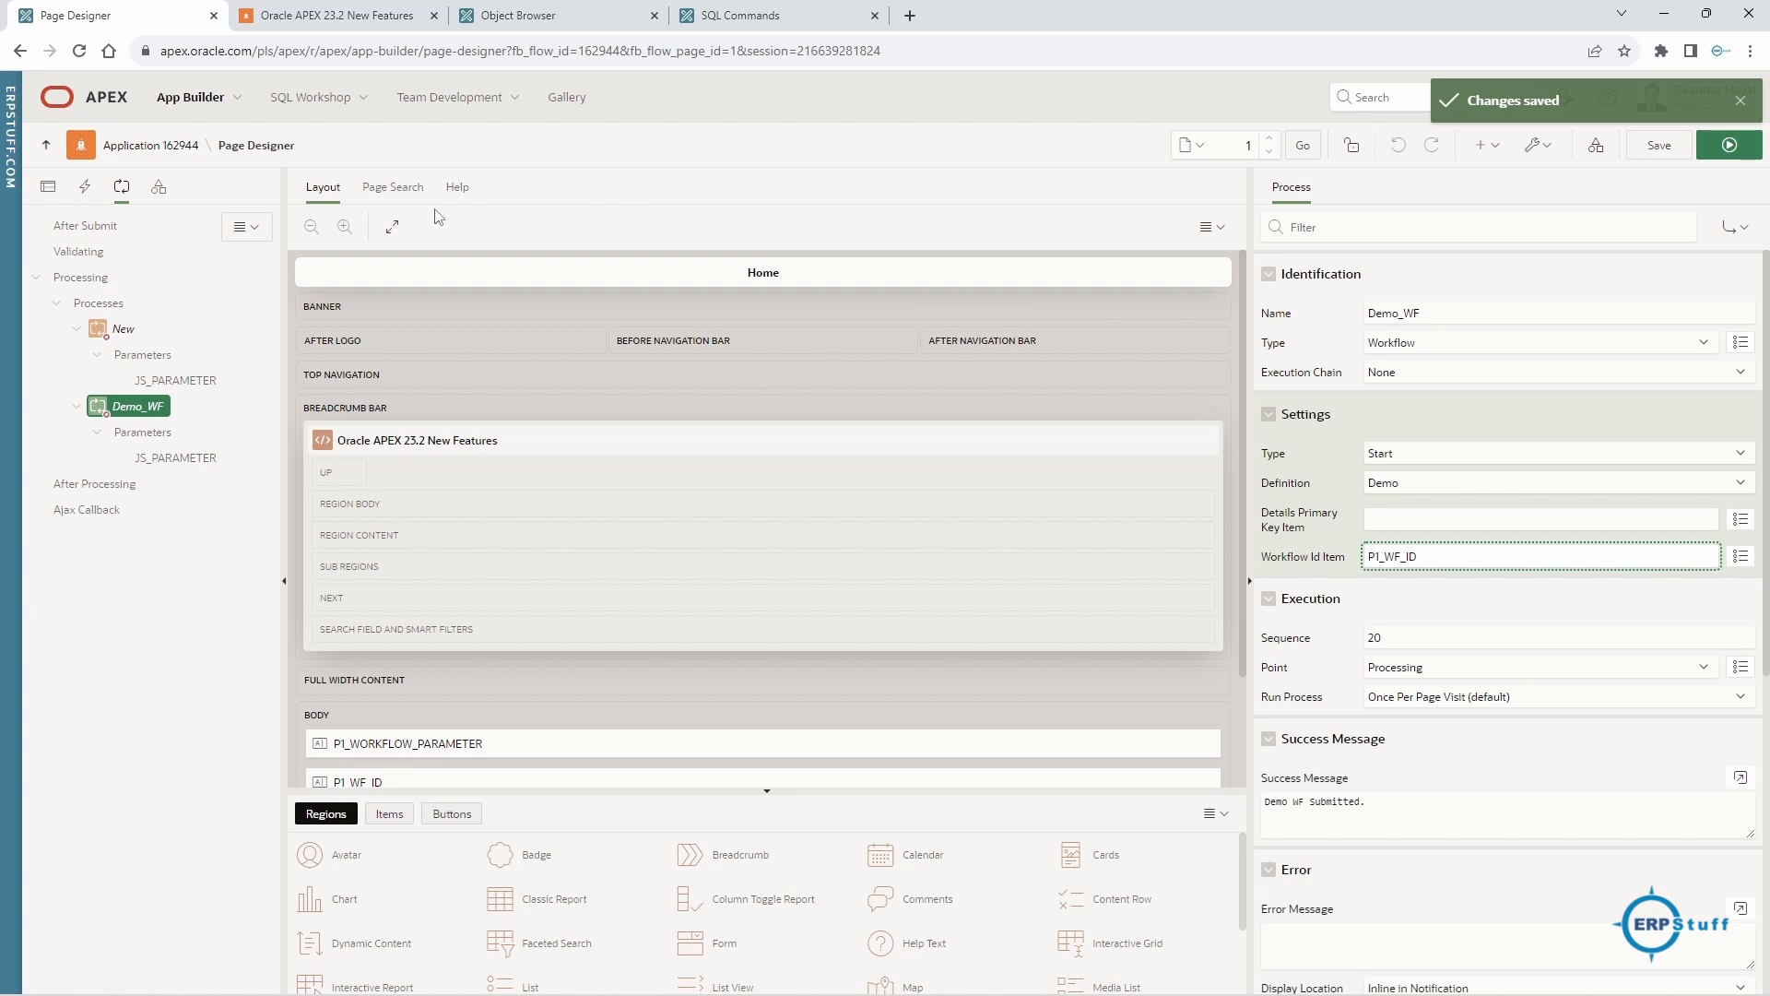
pyautogui.click(457, 187)
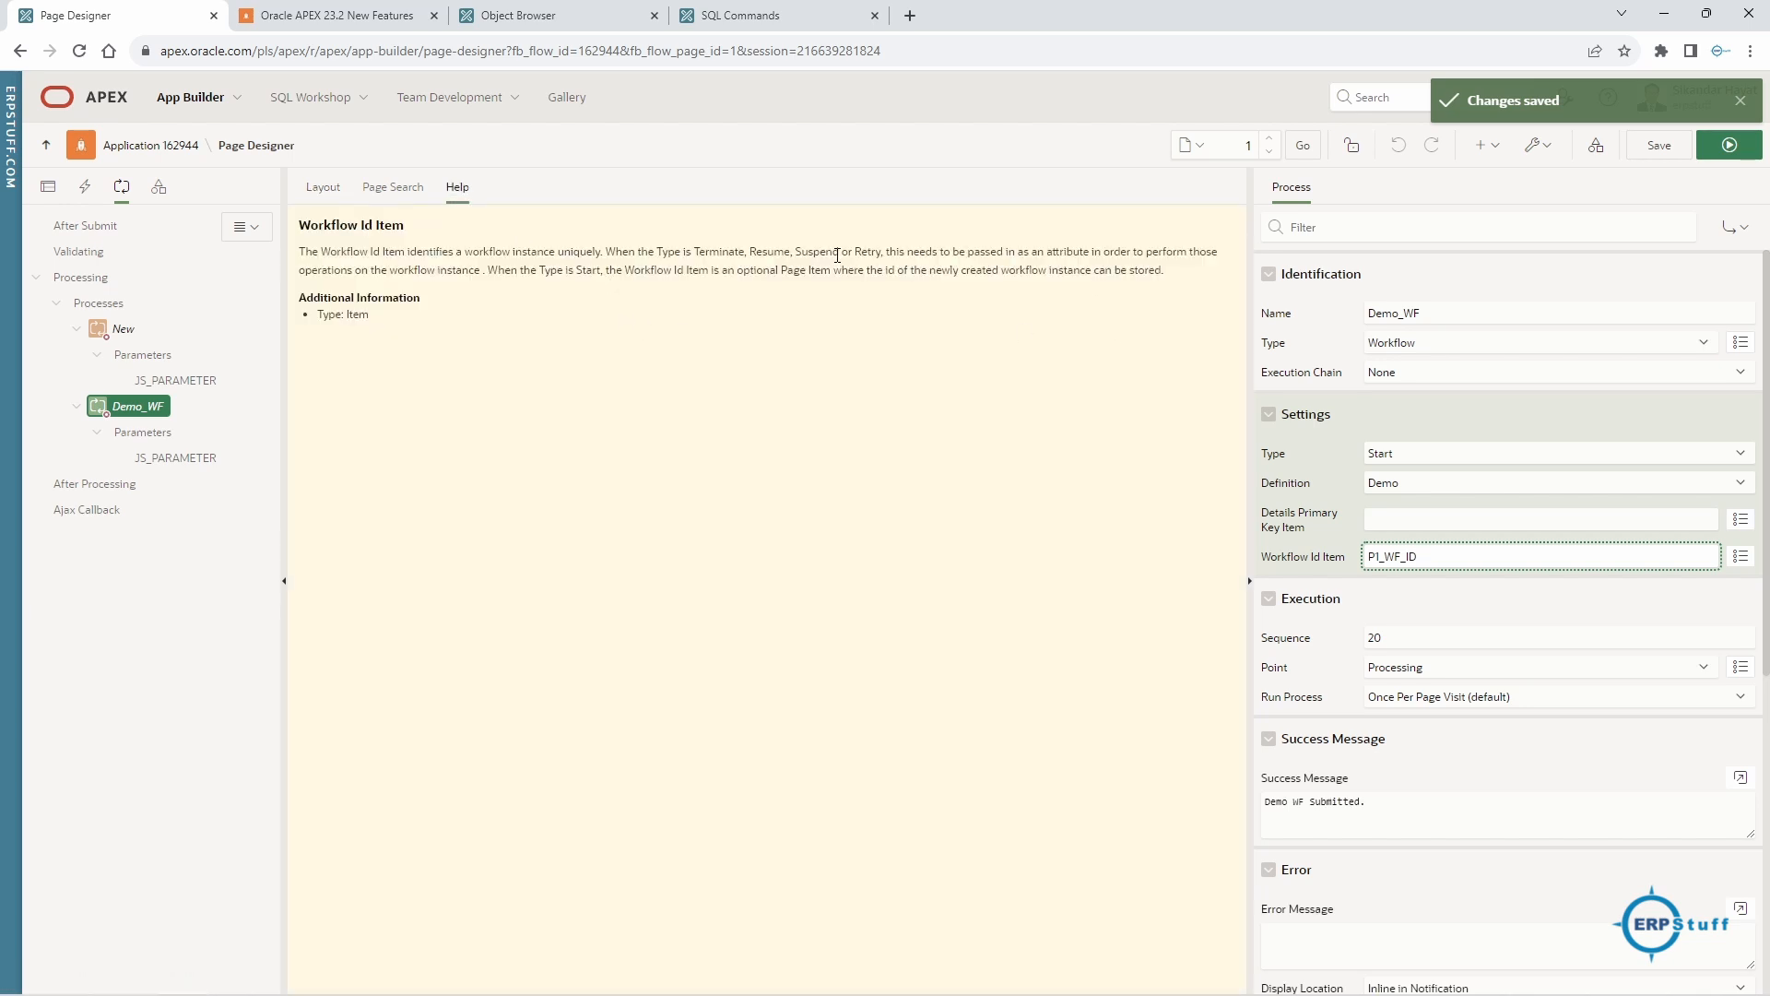
pyautogui.moveTo(693, 251); pyautogui.dragTo(891, 256)
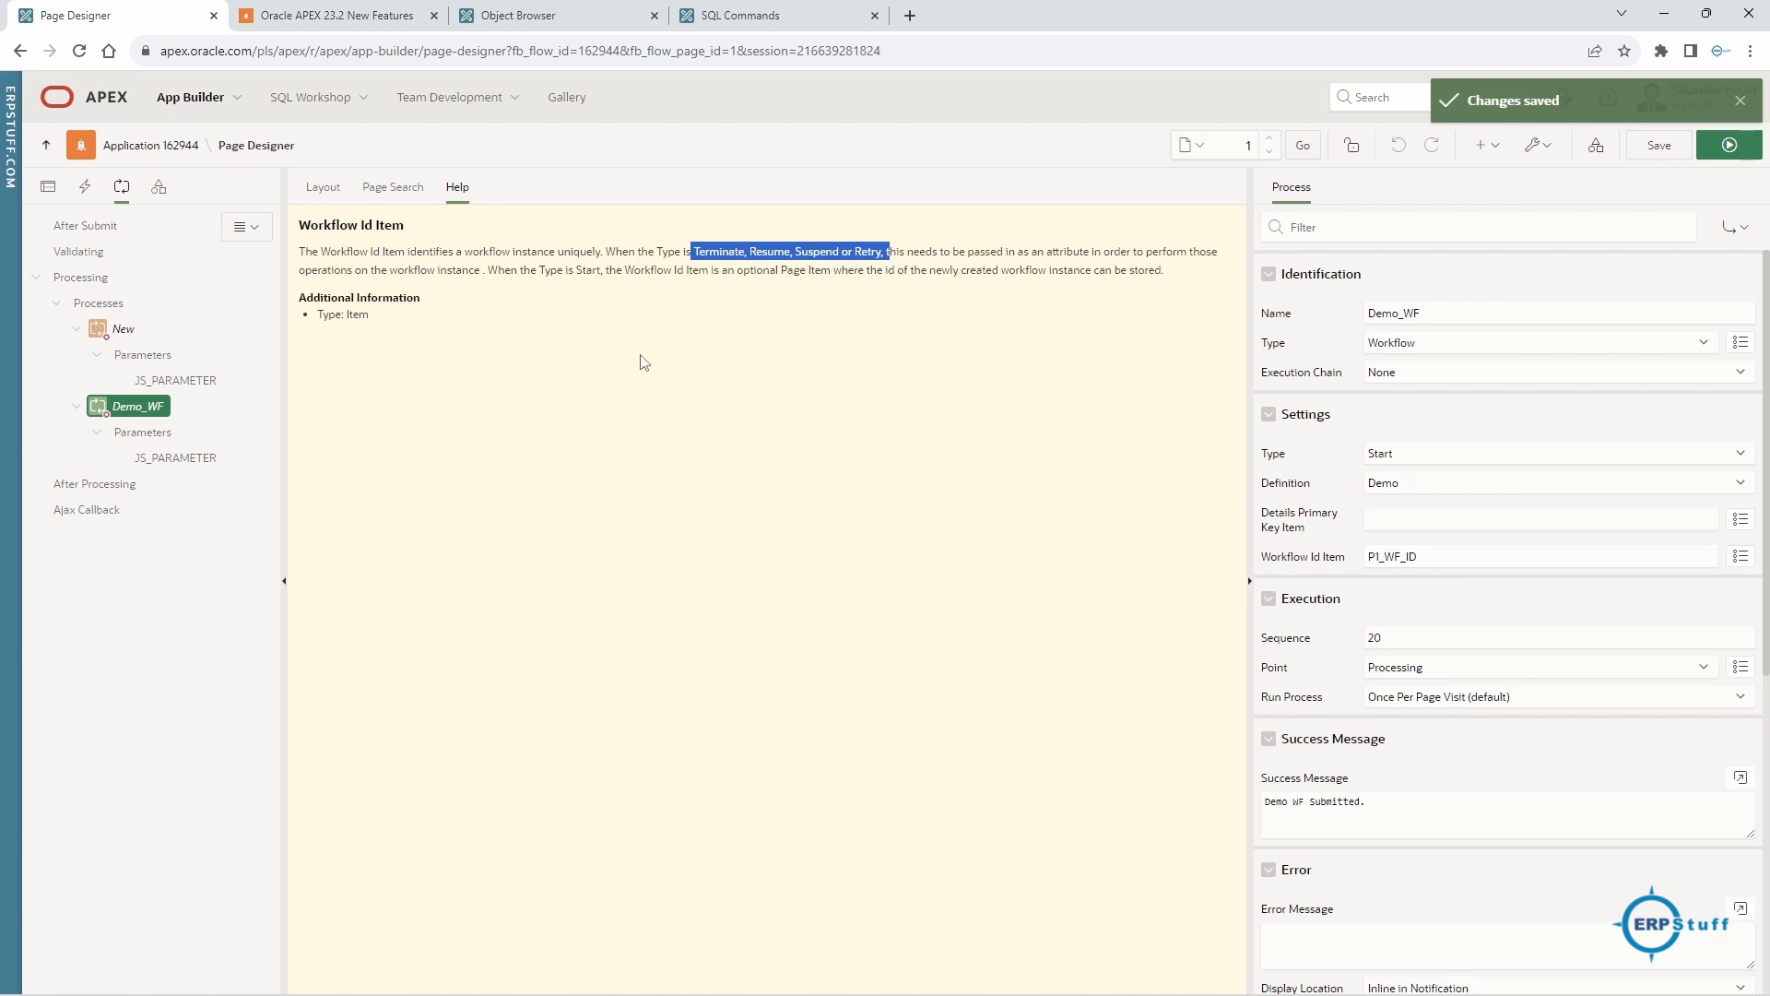
pyautogui.click(720, 251)
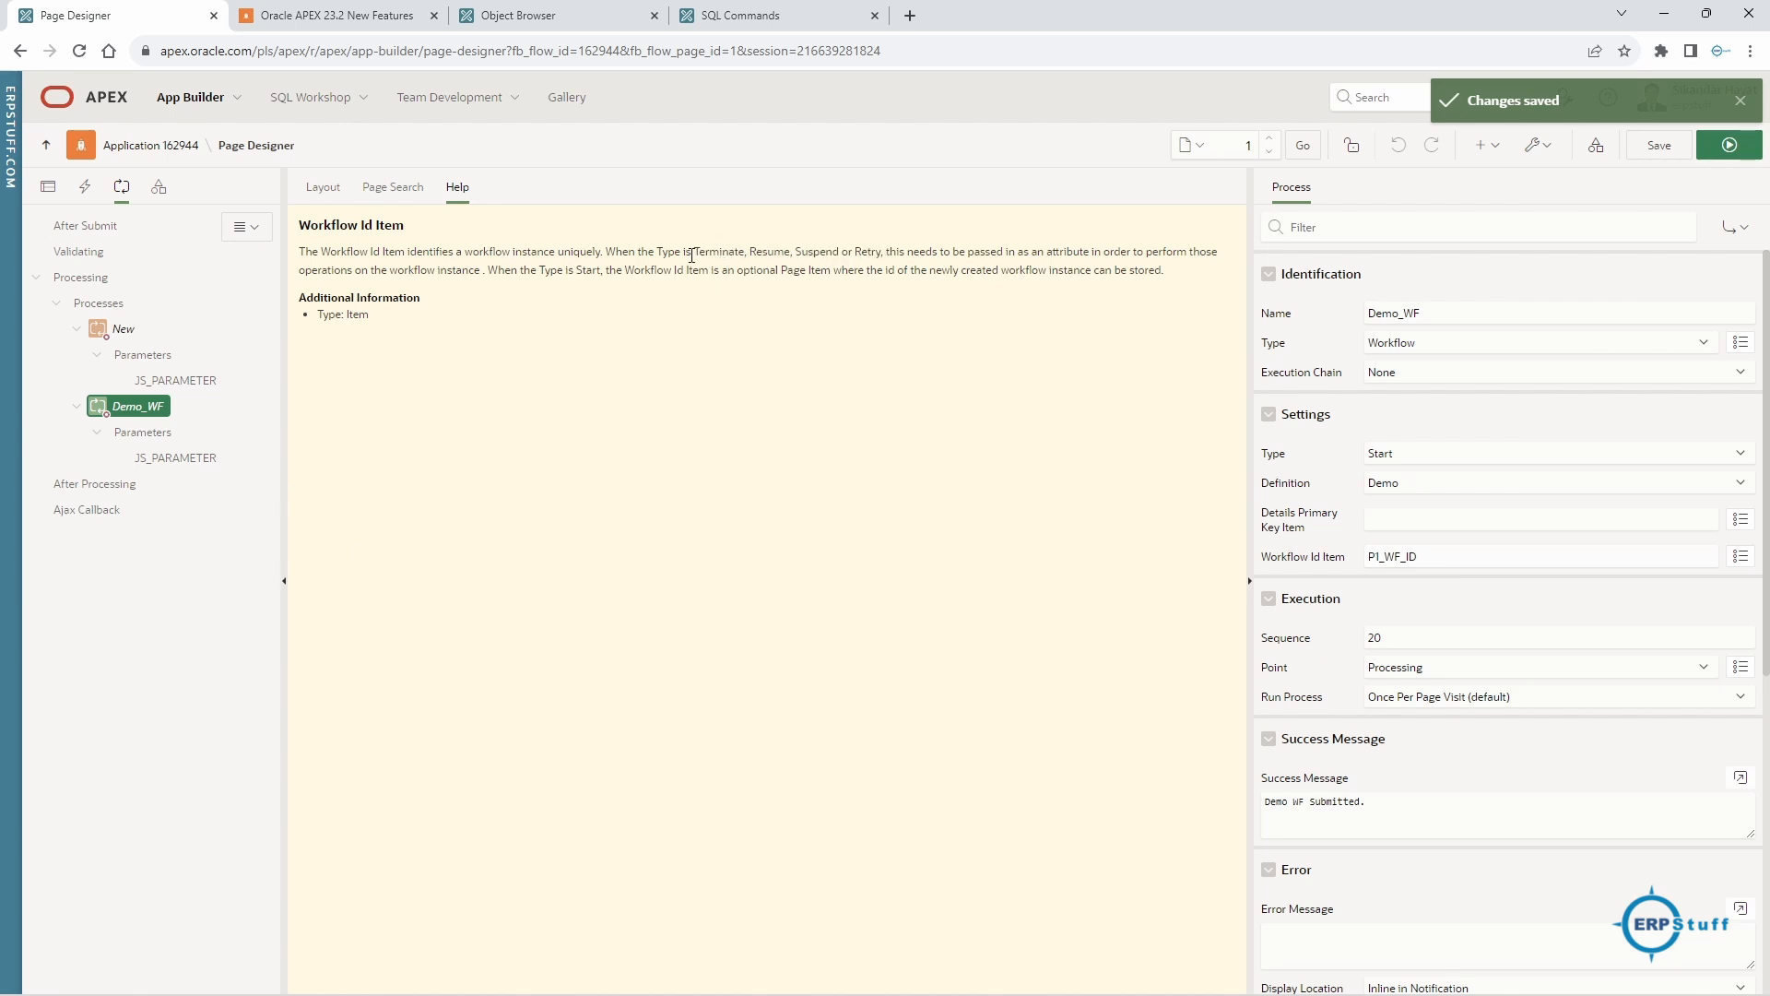
# - Highlight the help passage on passing the workflow ID, save the Home page, and open the application's shared workflow definitions
pyautogui.moveTo(704, 251); pyautogui.dragTo(1016, 251)
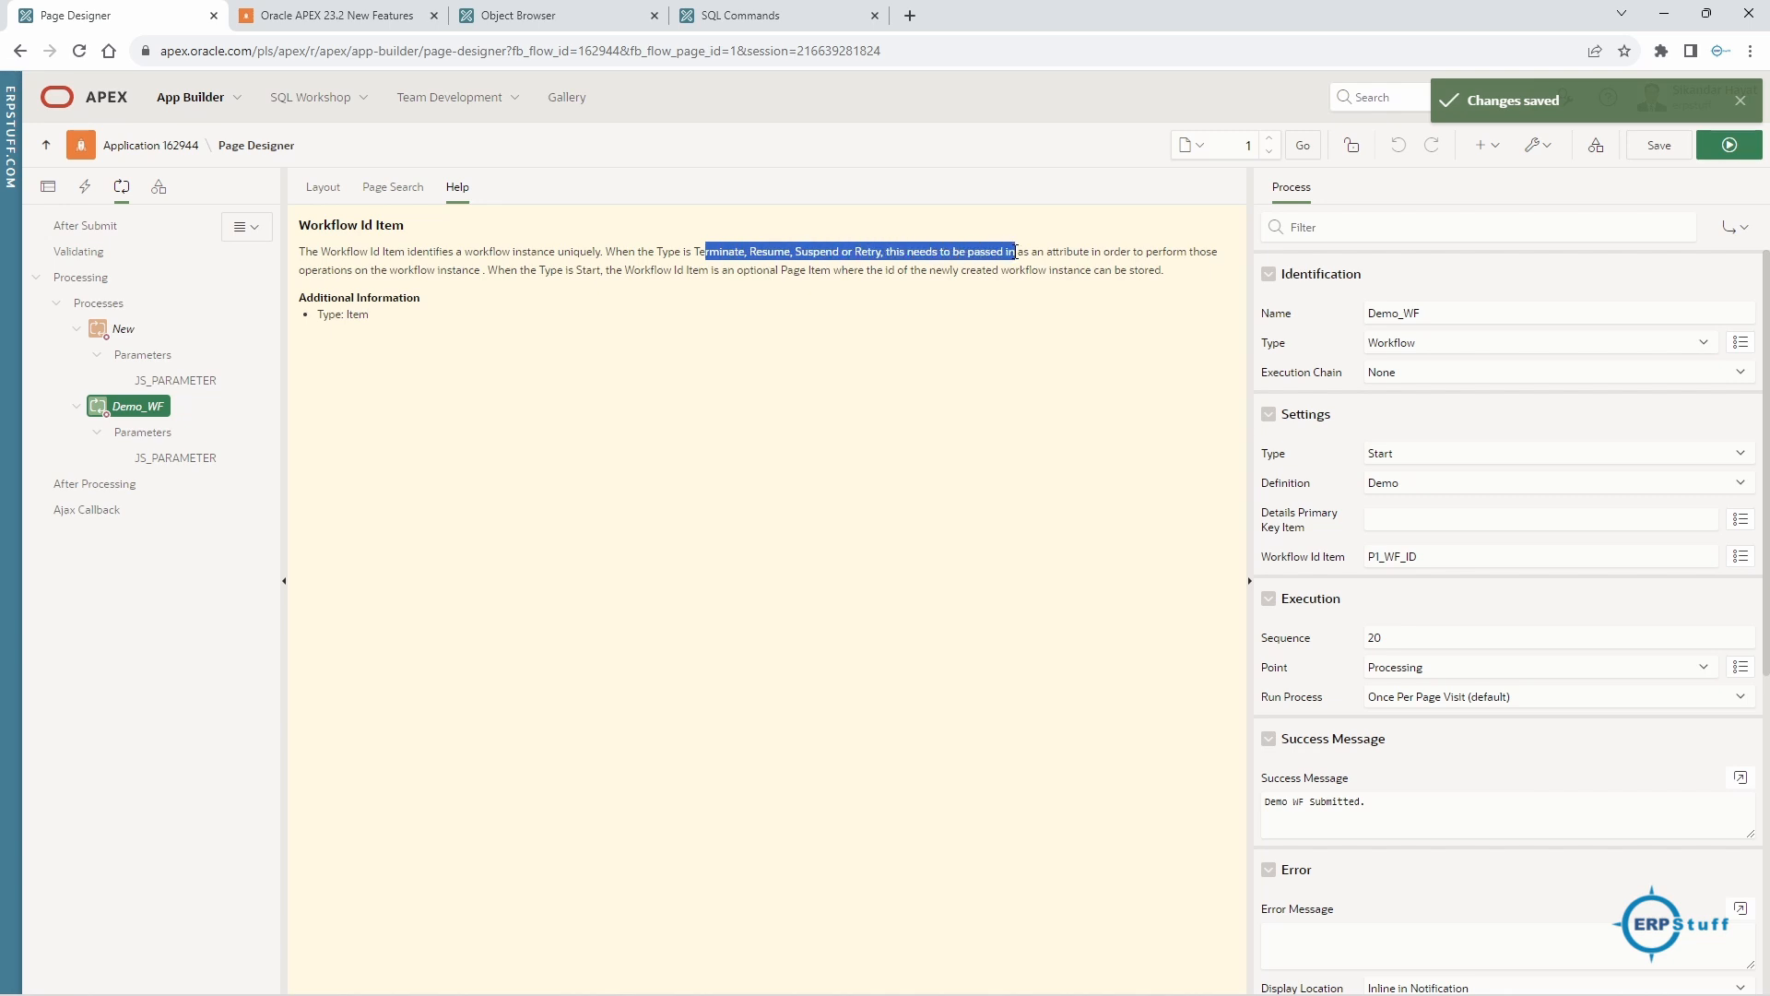
pyautogui.click(48, 186)
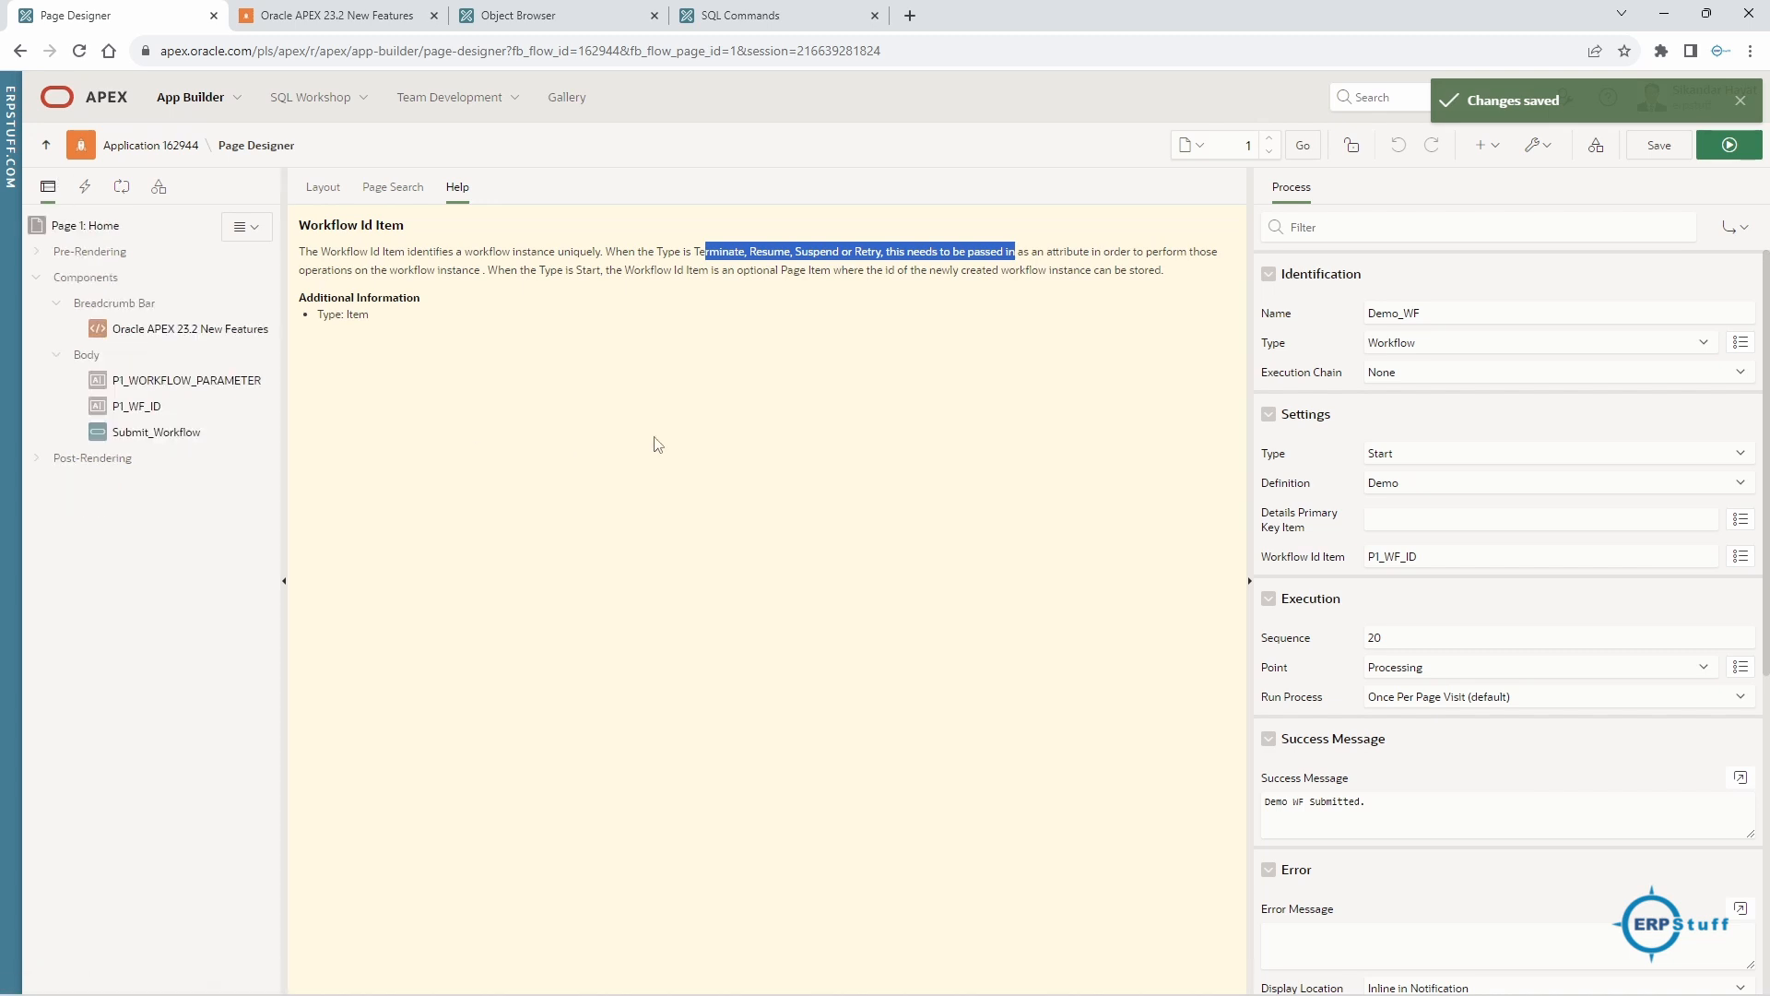
pyautogui.click(1662, 148)
pyautogui.click(1594, 150)
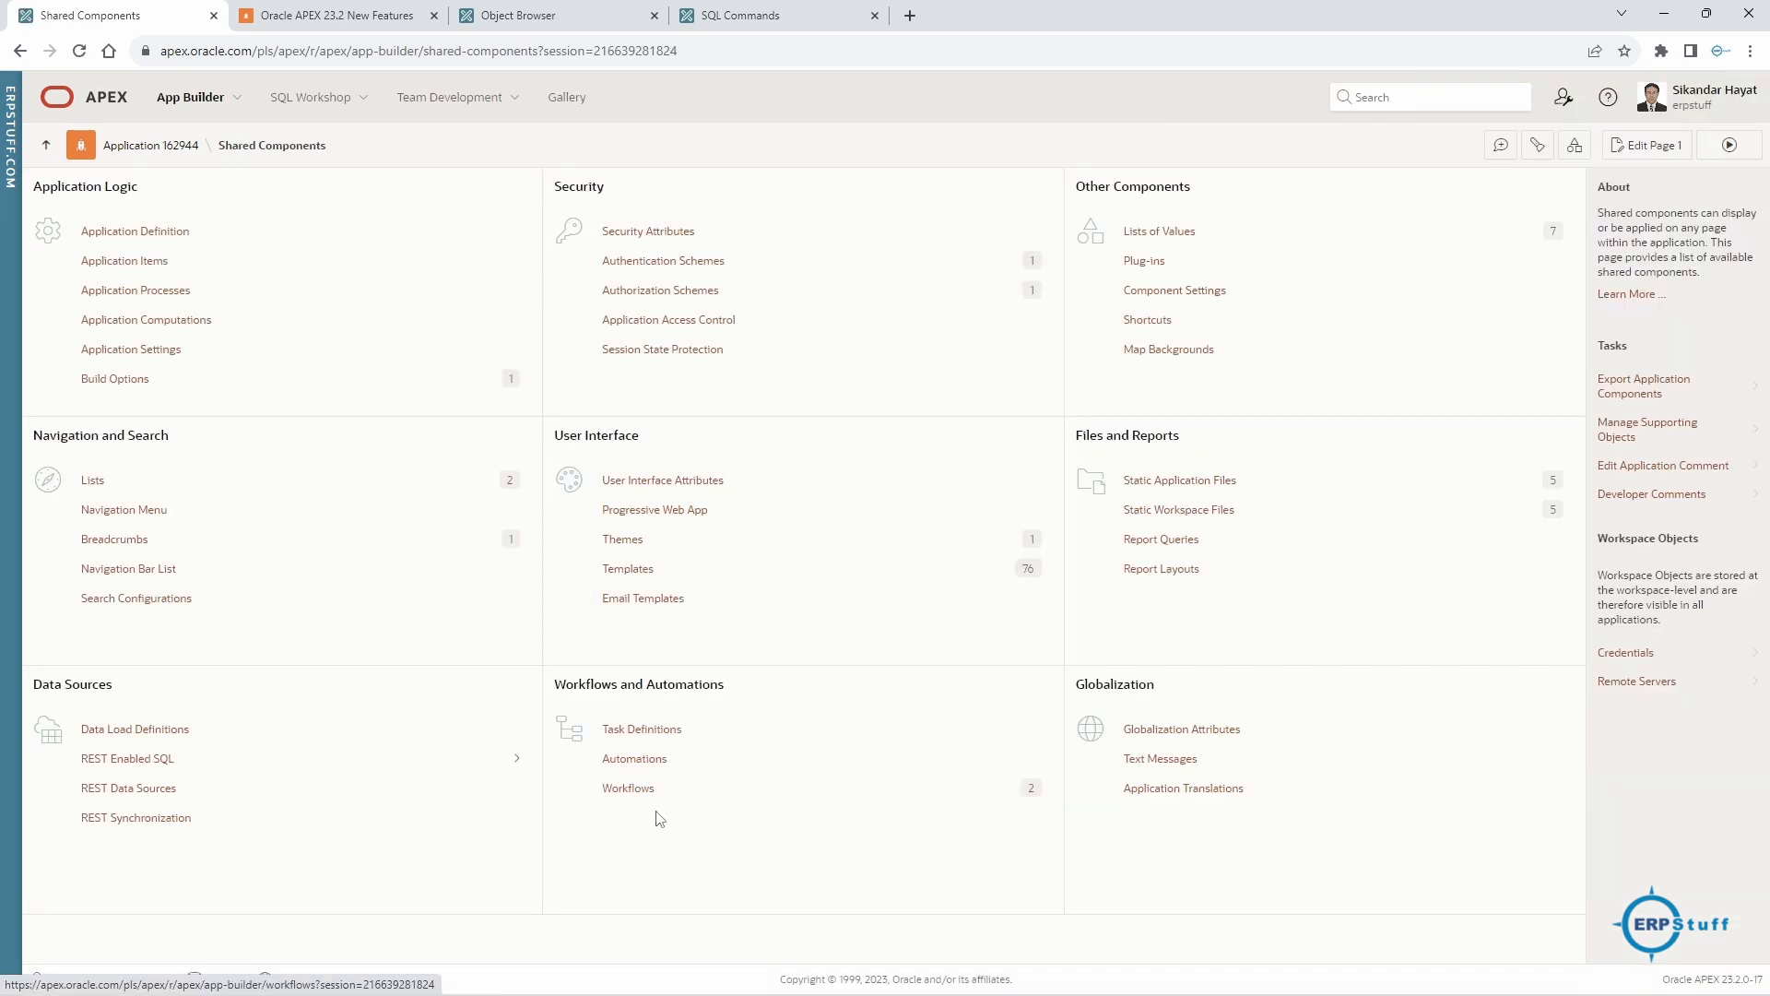
pyautogui.click(641, 790)
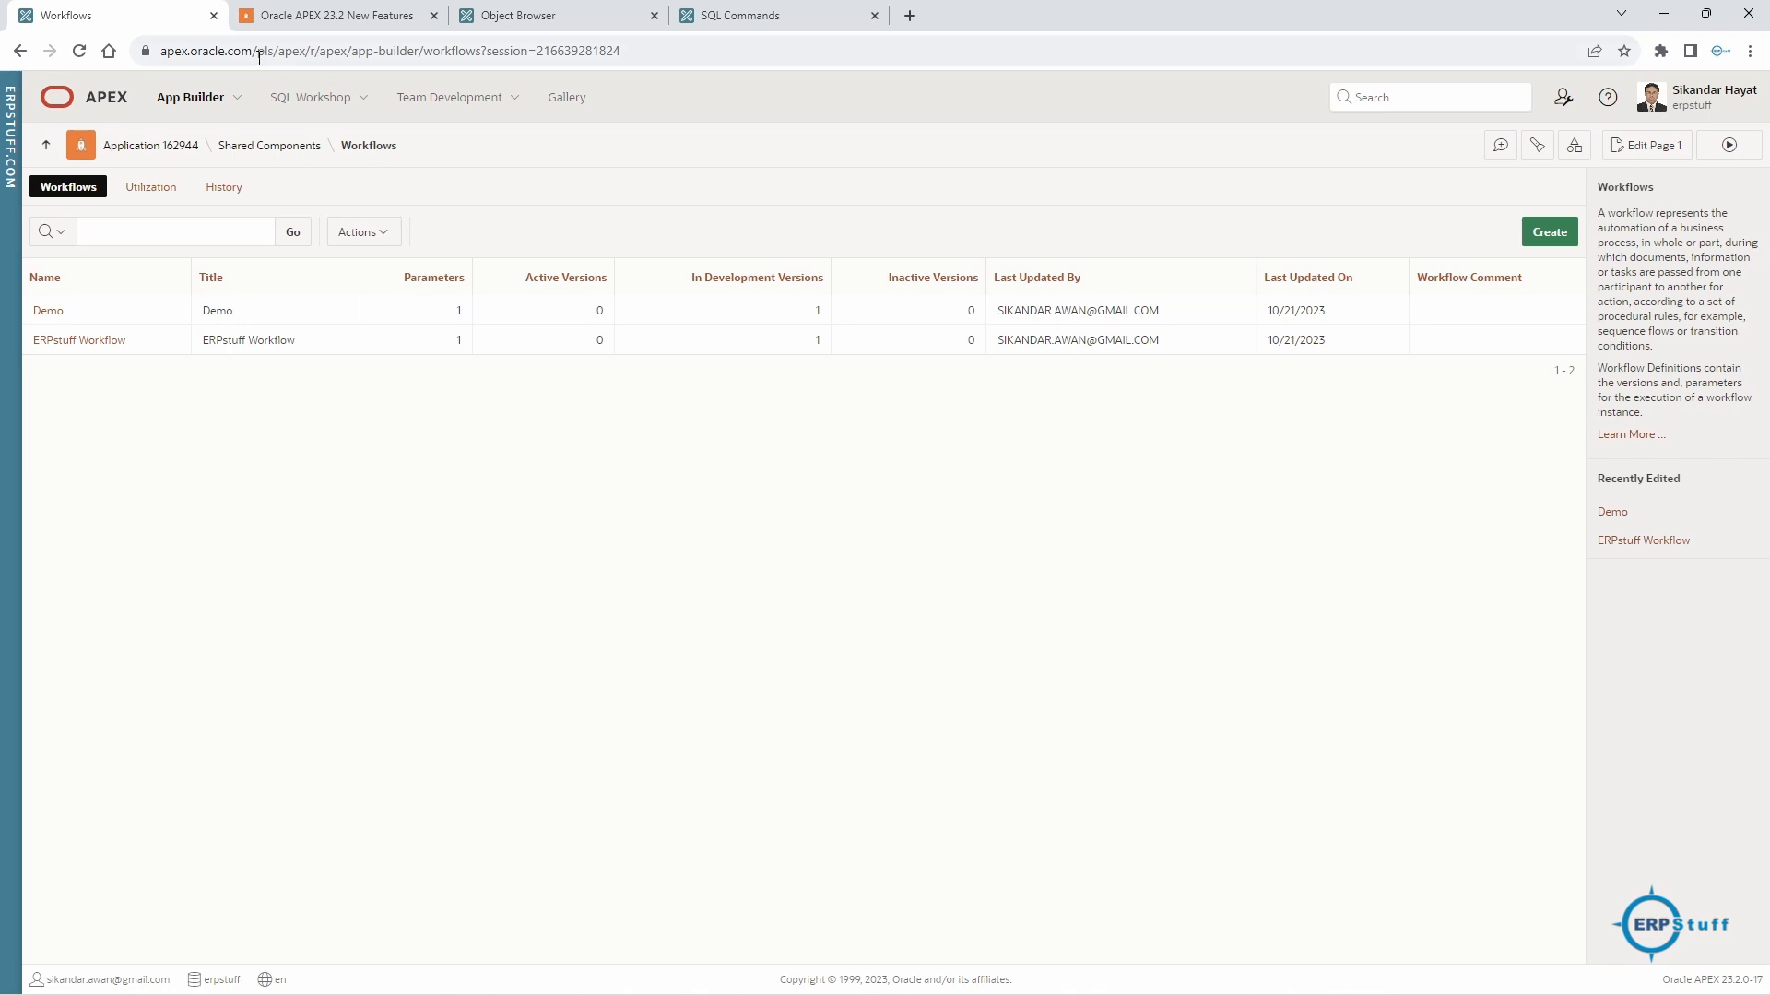
# - Open the Console page in the running application and view the Demo workflow instance's details
pyautogui.click(305, 17)
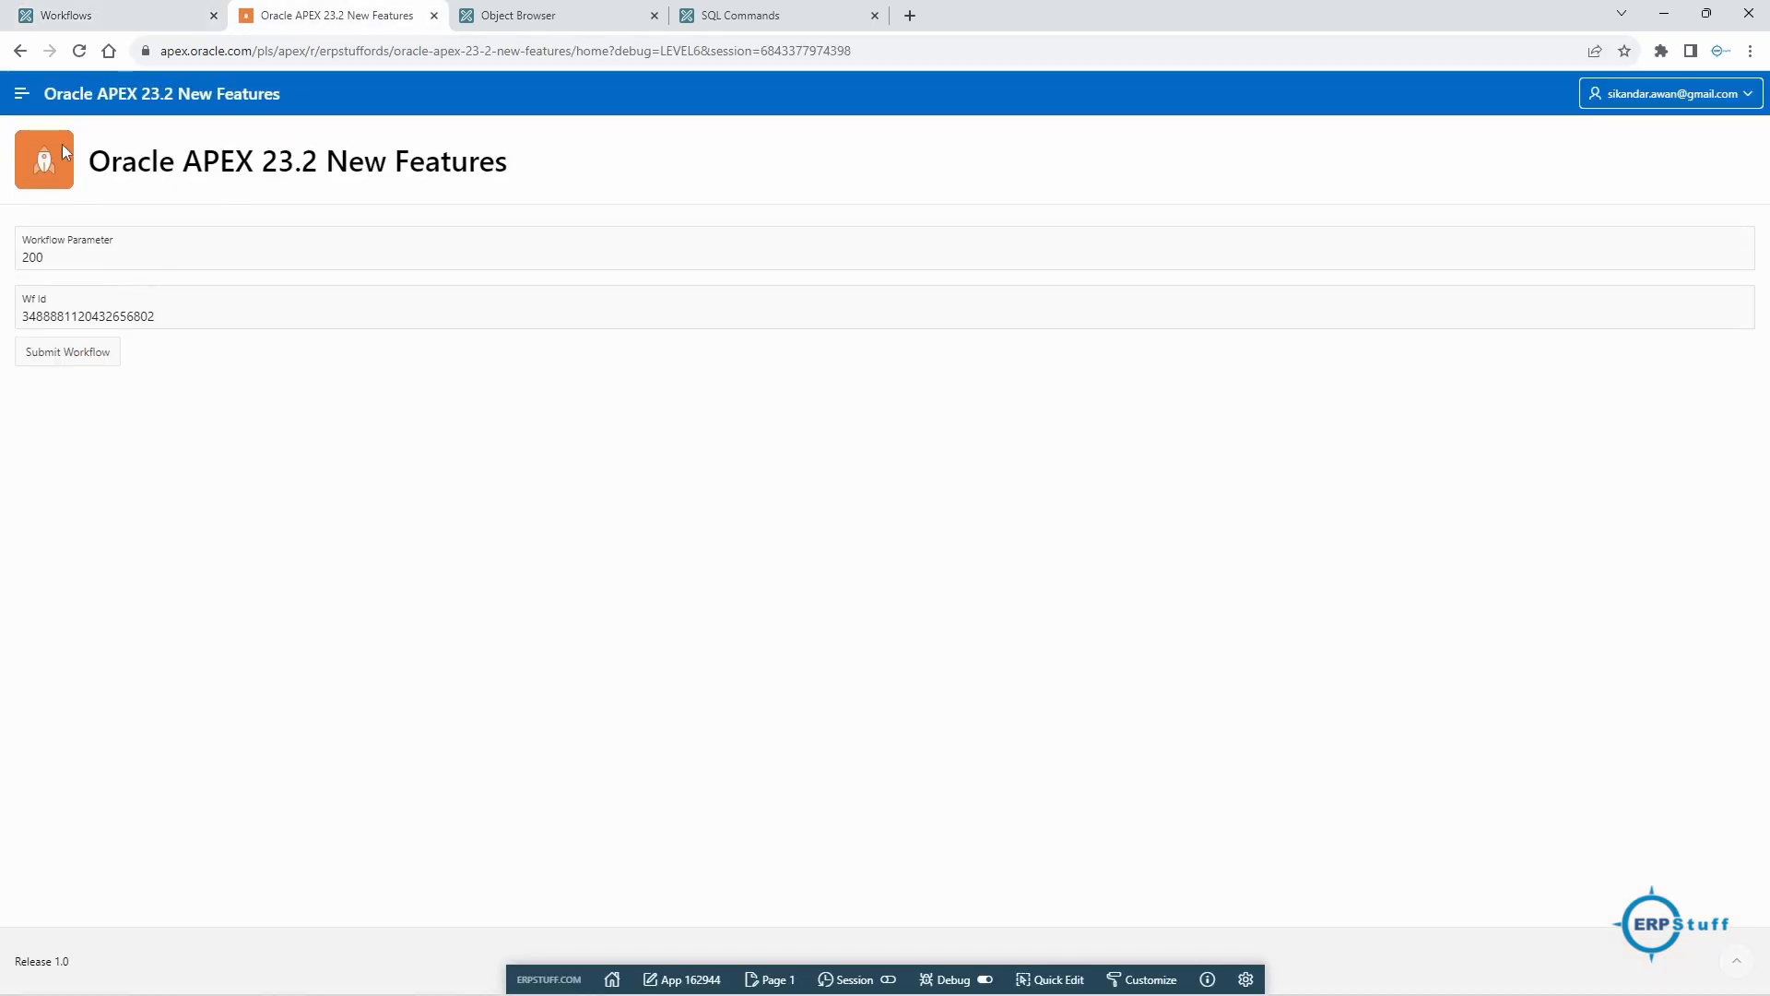
pyautogui.click(21, 93)
pyautogui.click(63, 181)
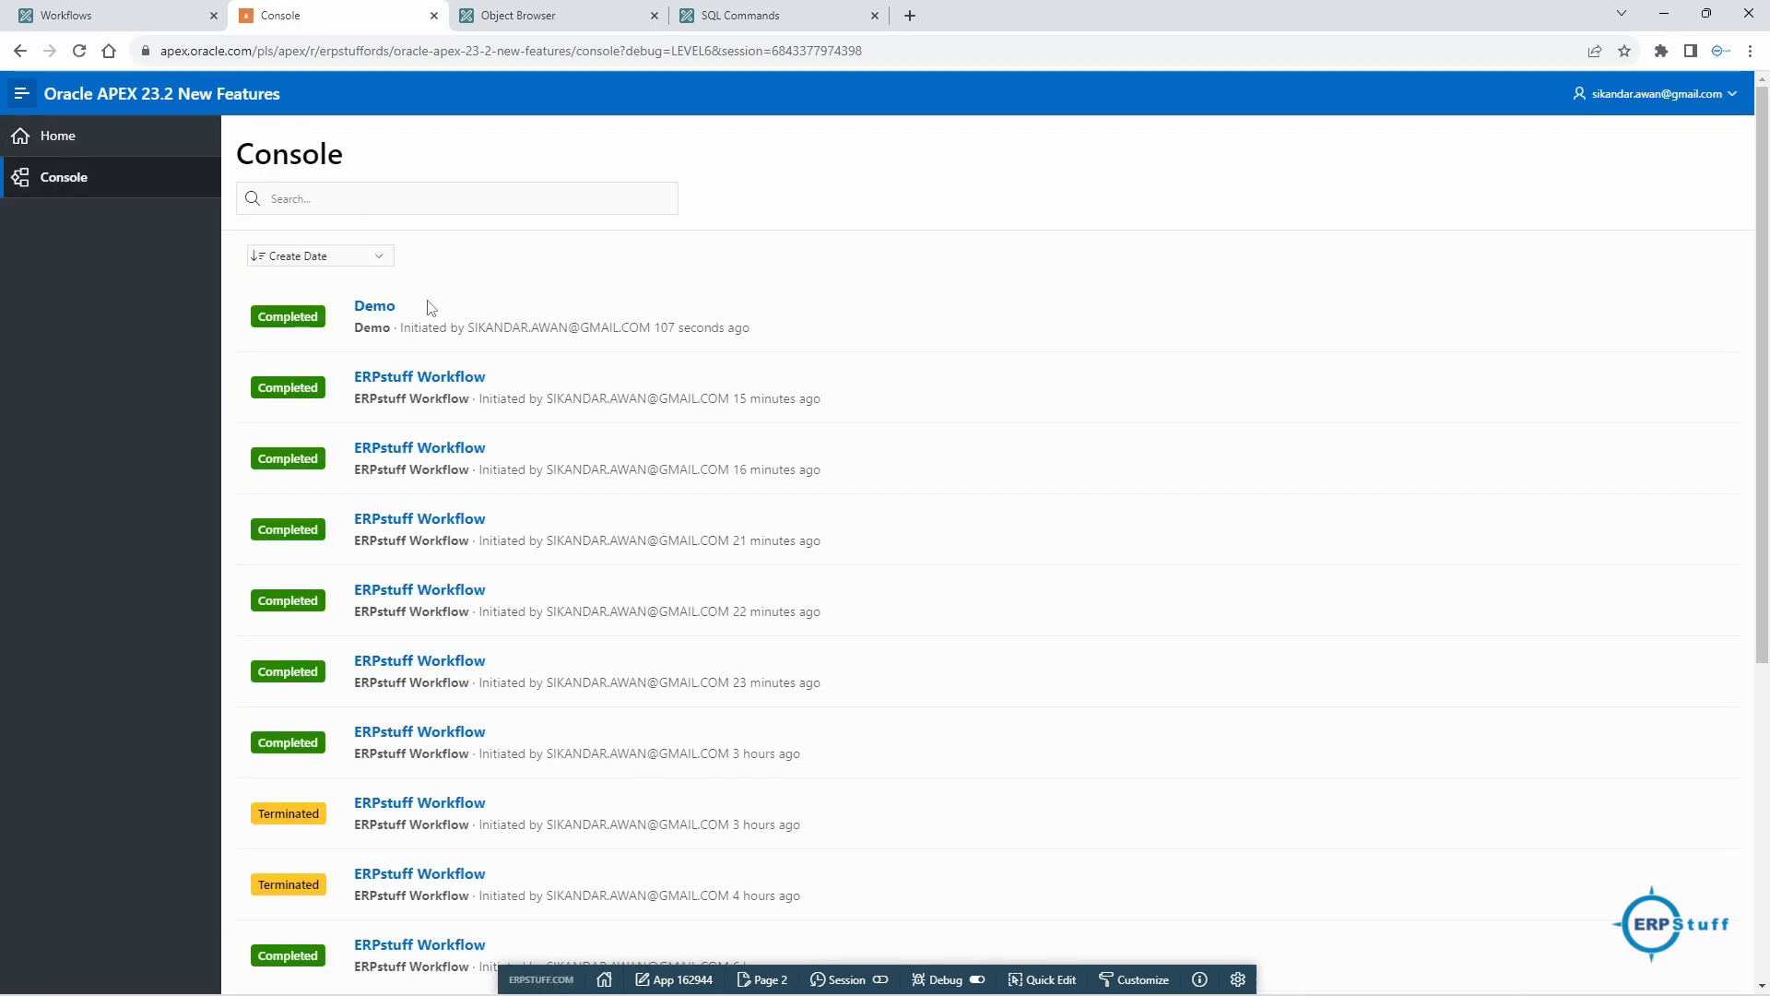
pyautogui.click(389, 313)
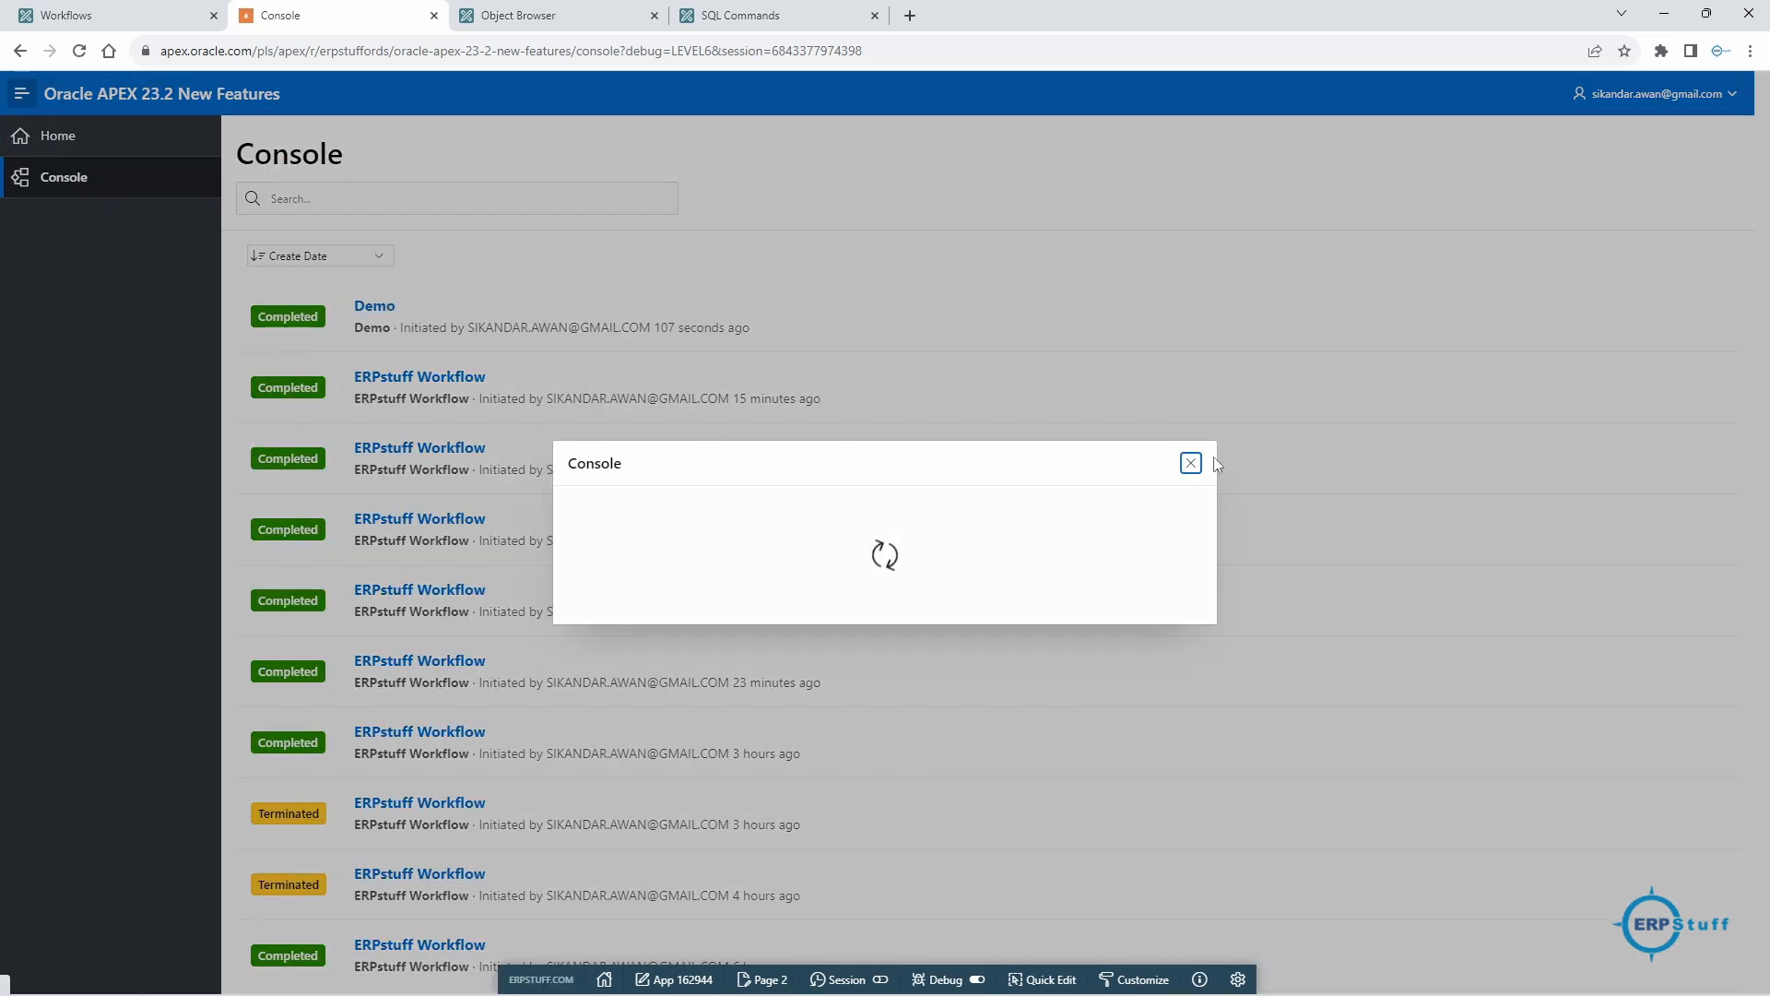
pyautogui.click(1190, 233)
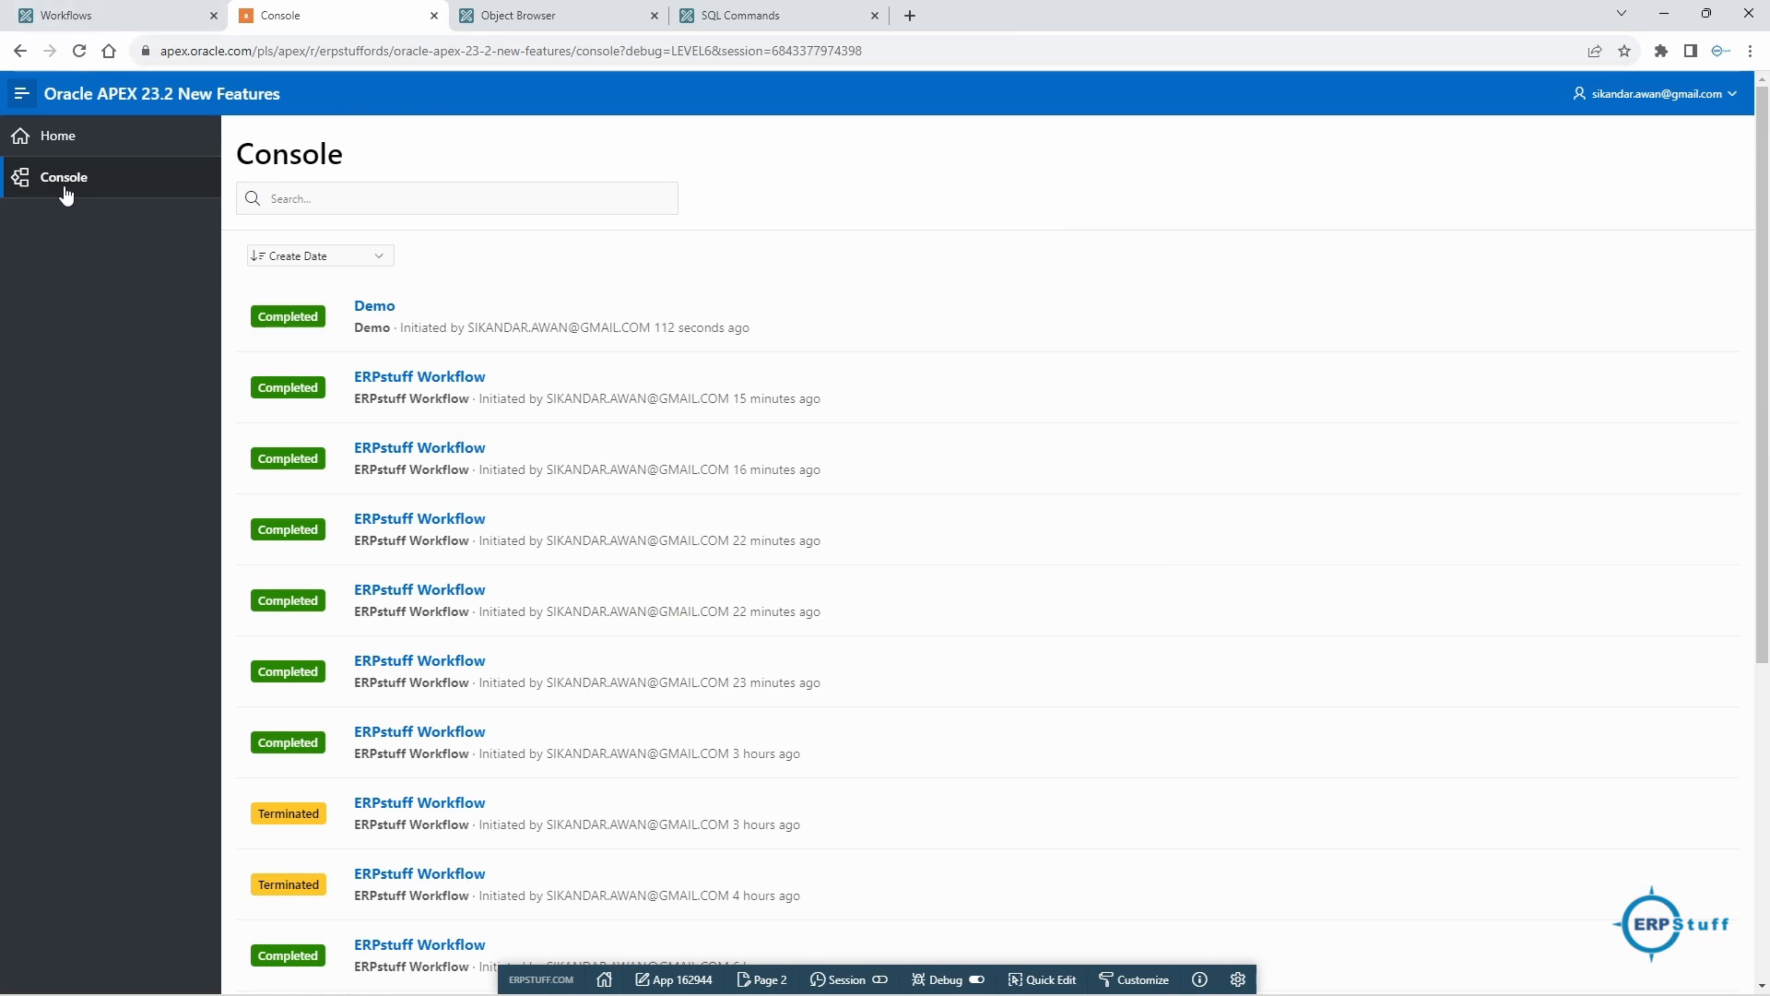
# - Start a new page in Application 162944 and choose Workflow Console as its component type
pyautogui.click(116, 16)
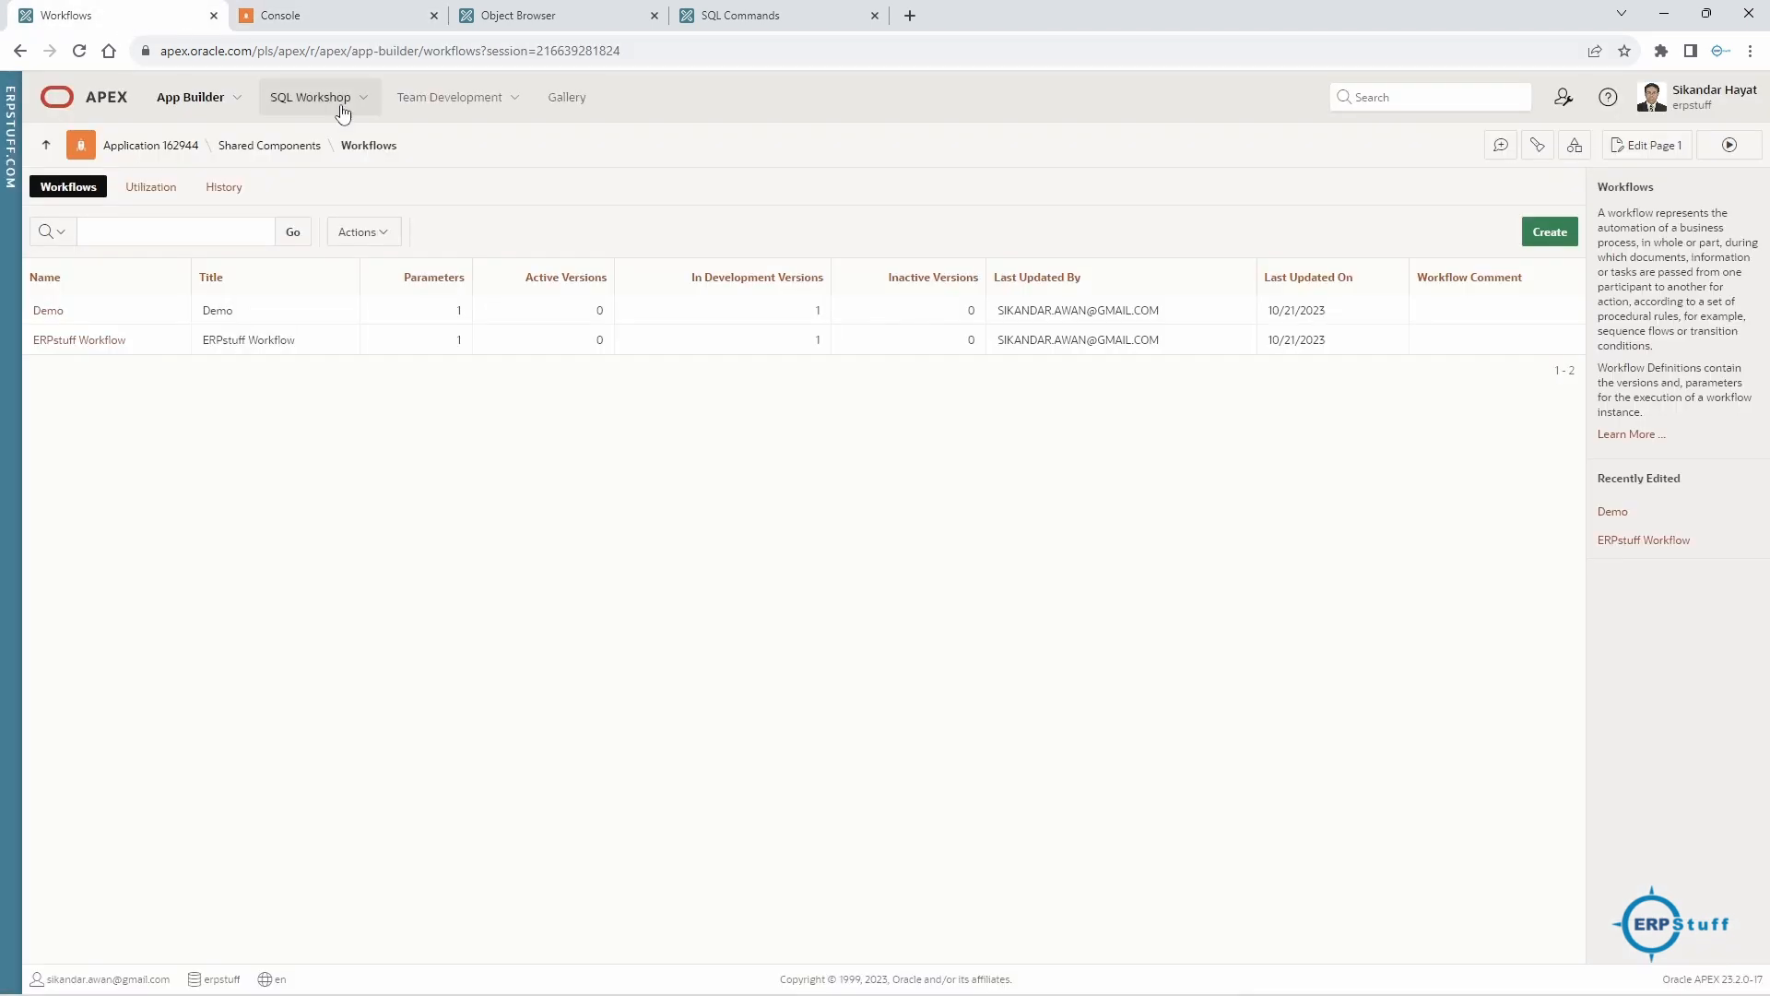
pyautogui.click(178, 147)
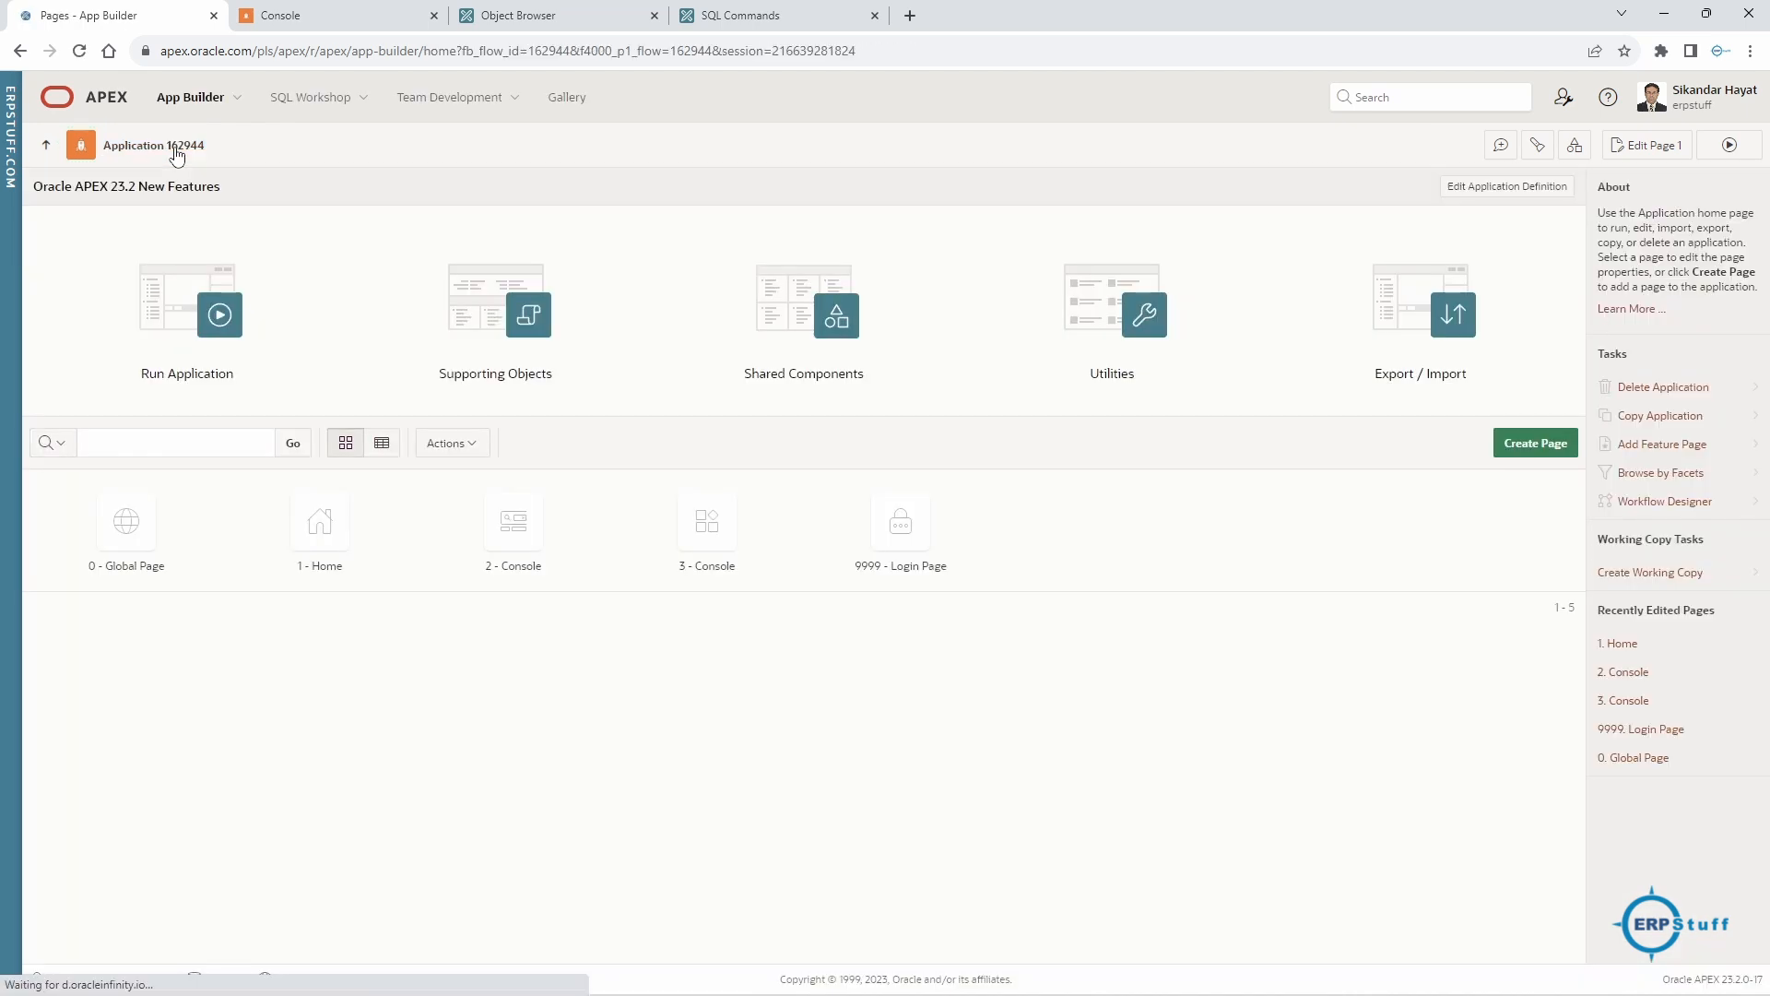
pyautogui.click(1535, 447)
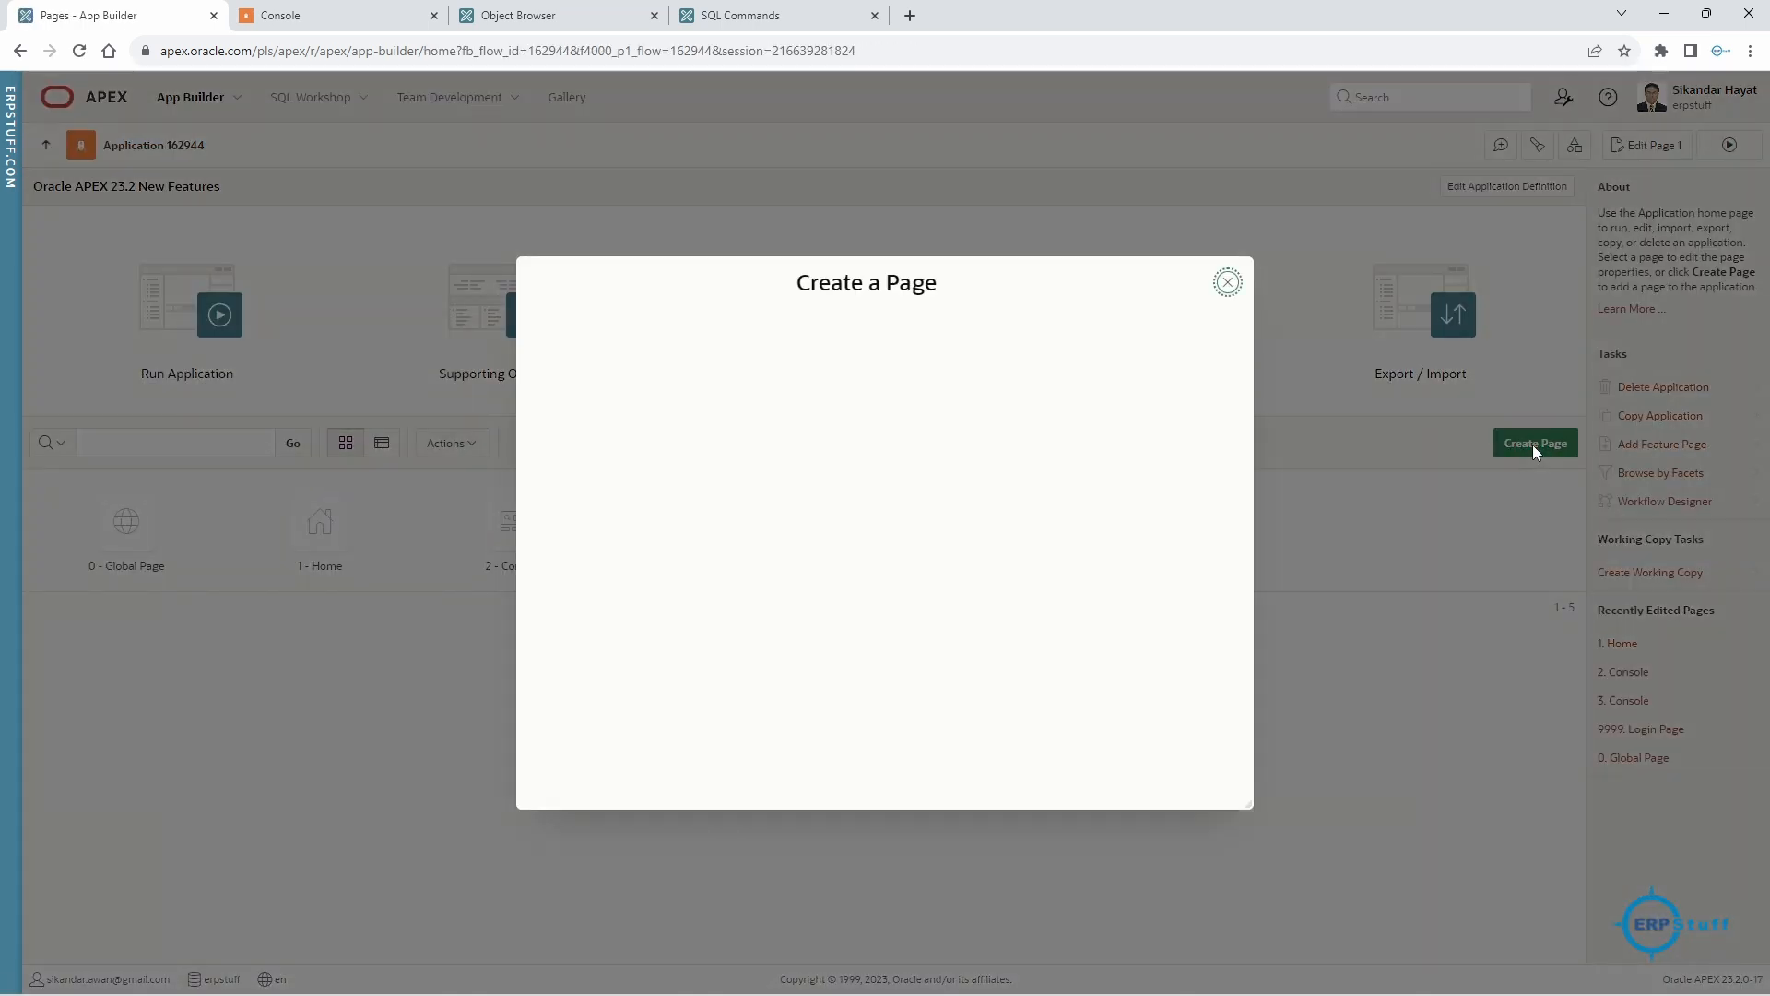
pyautogui.scroll(-3, 774, 527)
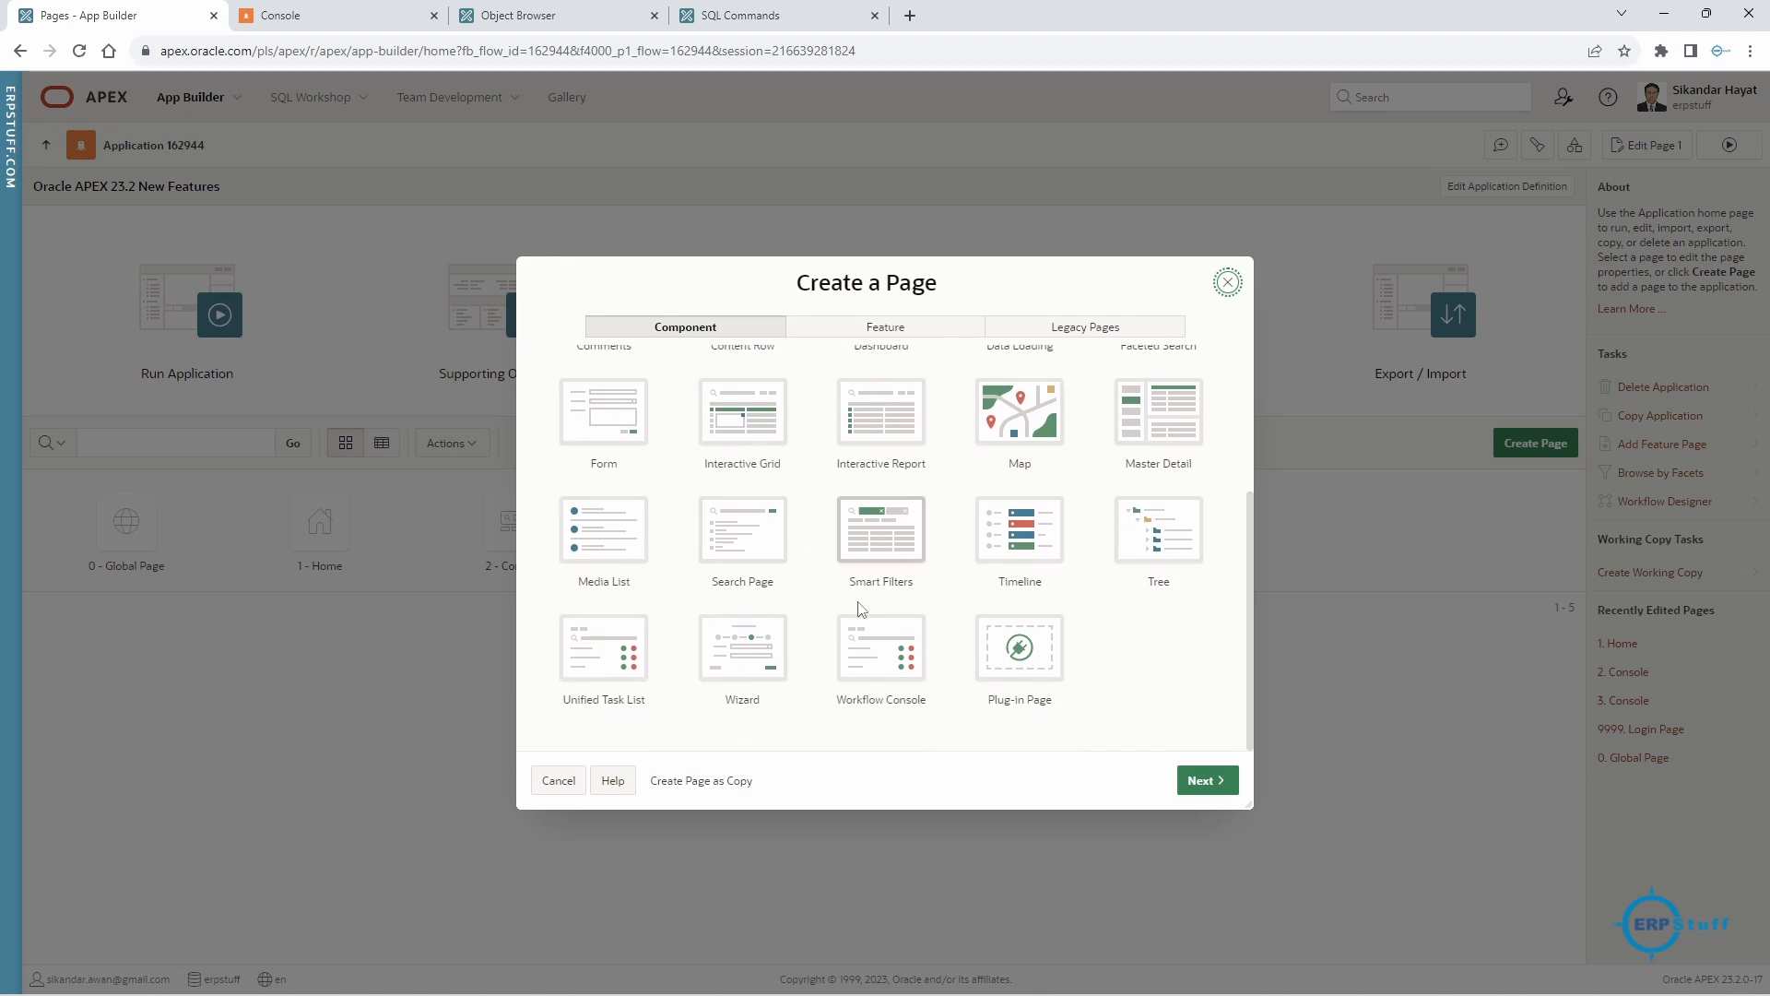
pyautogui.click(871, 655)
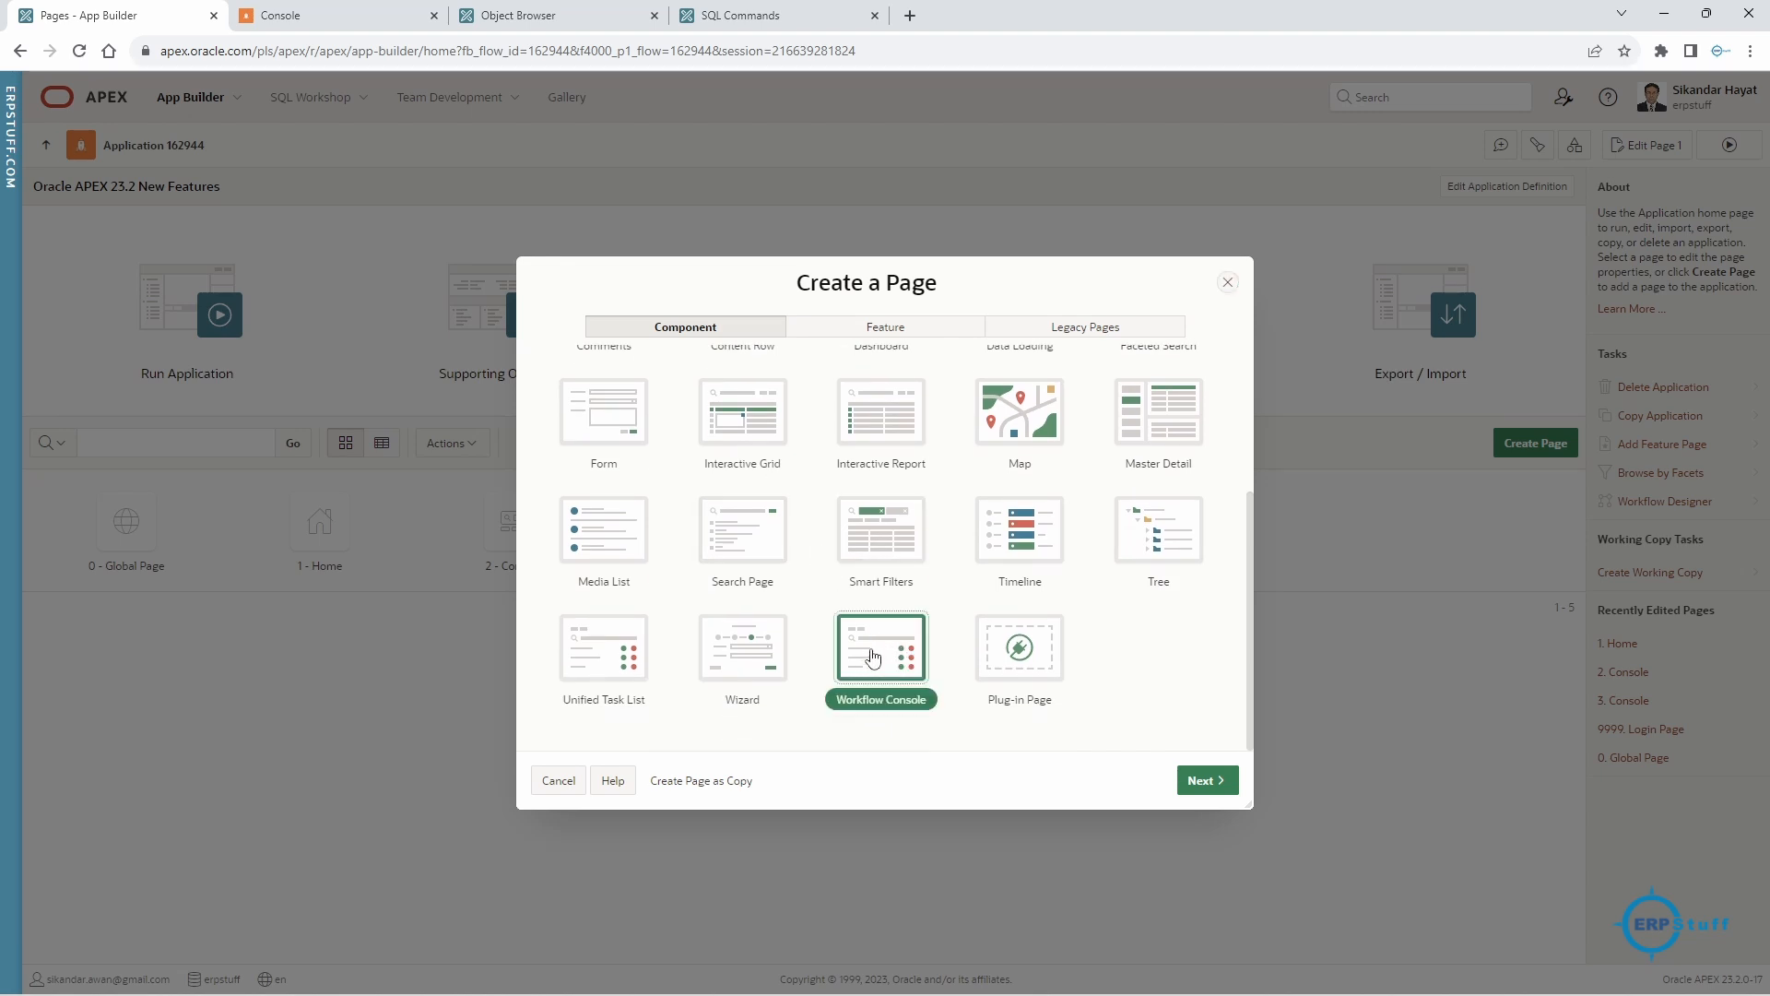
# - Create workflow console page 4 named Demo Console, with form page 5 named Demo Console in Drawer mode
pyautogui.click(1203, 781)
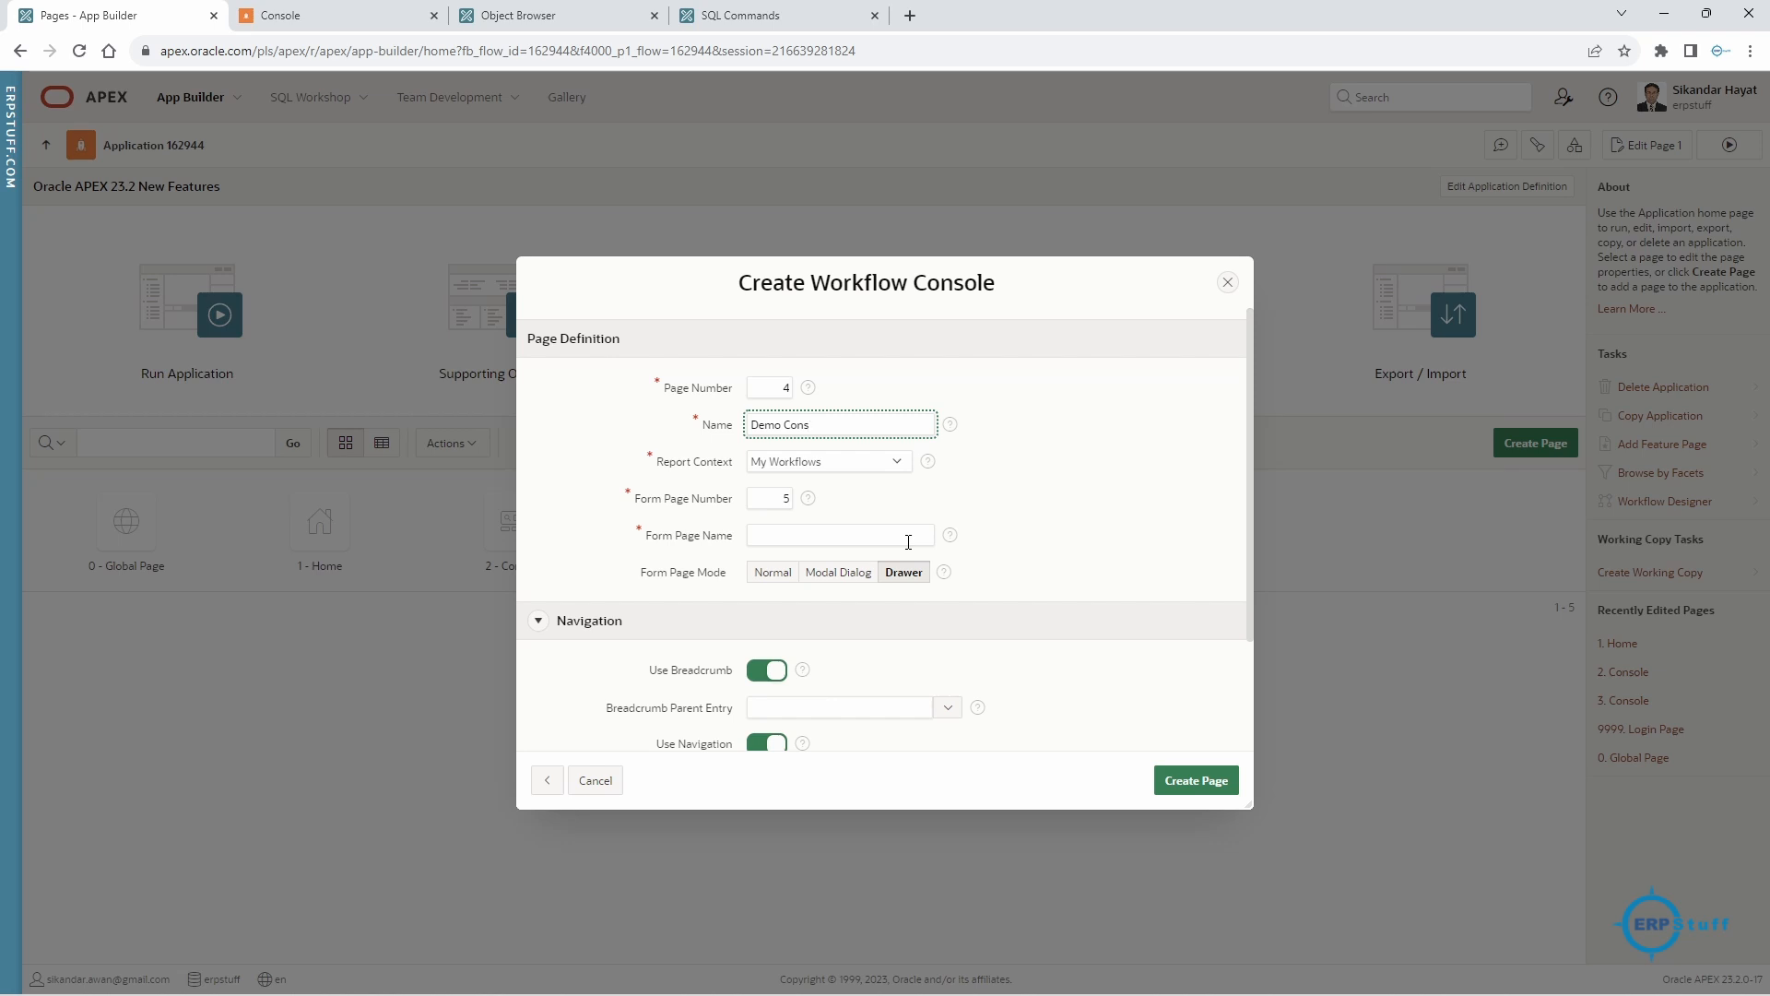
pyautogui.click(908, 542)
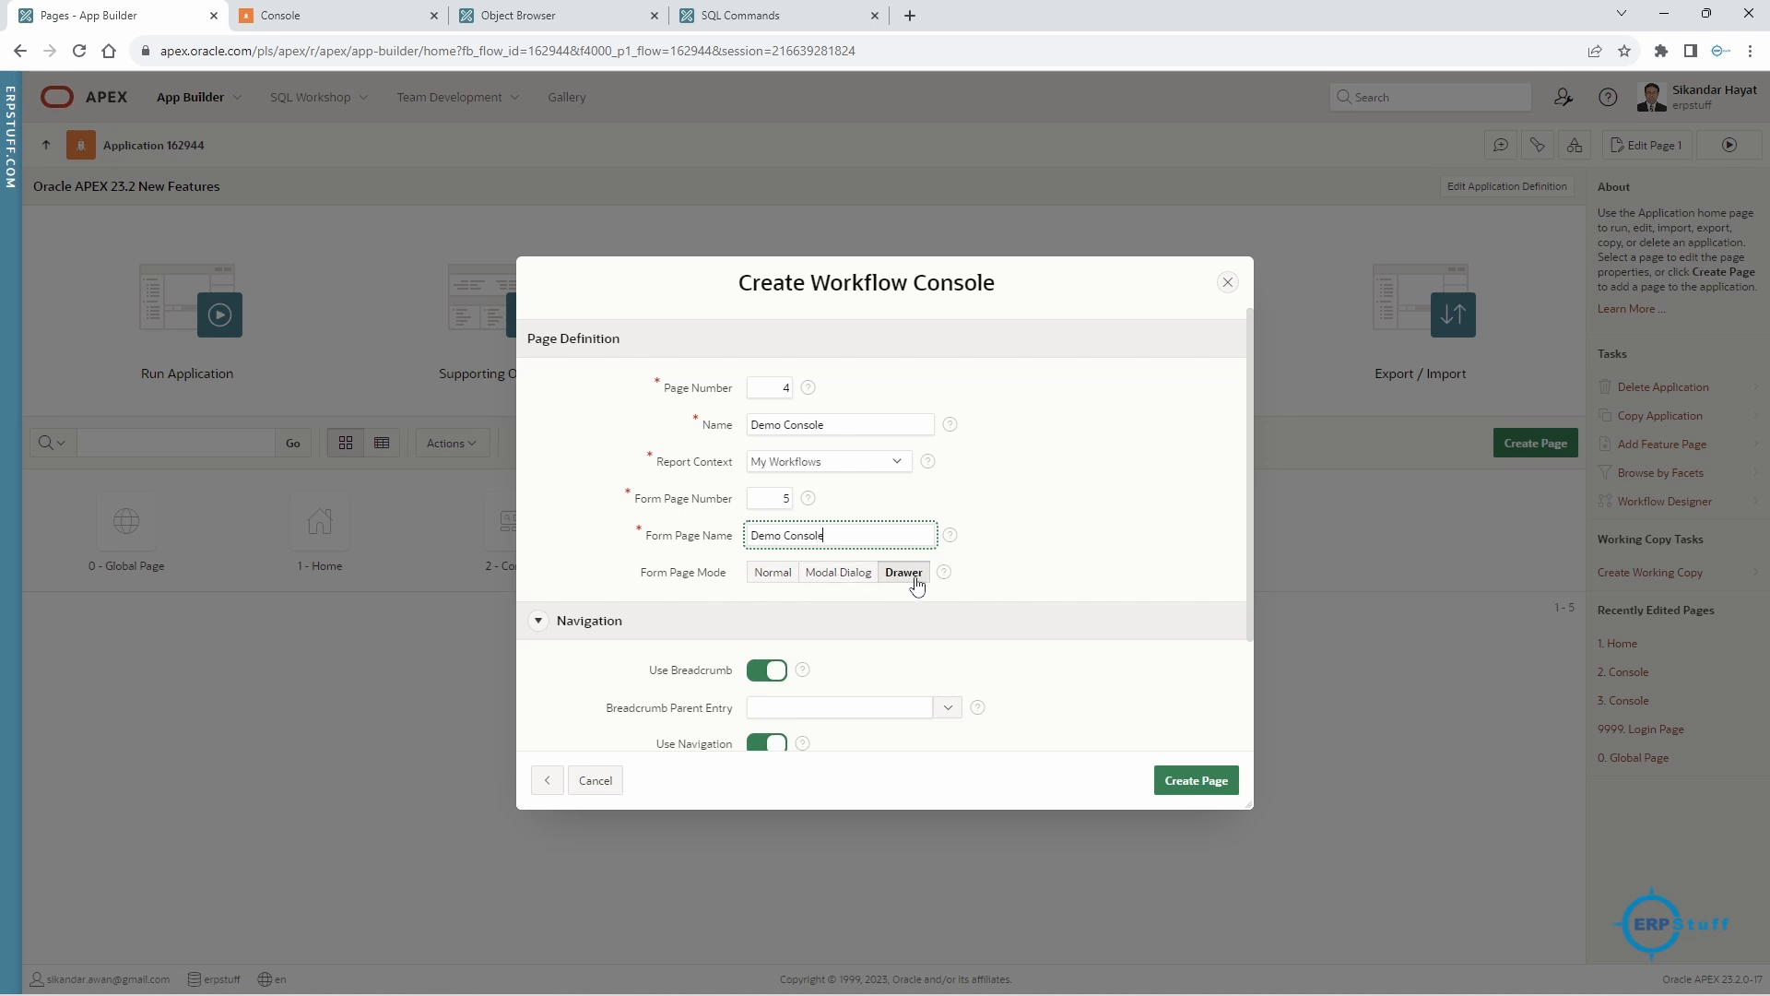
pyautogui.scroll(-3, 917, 585)
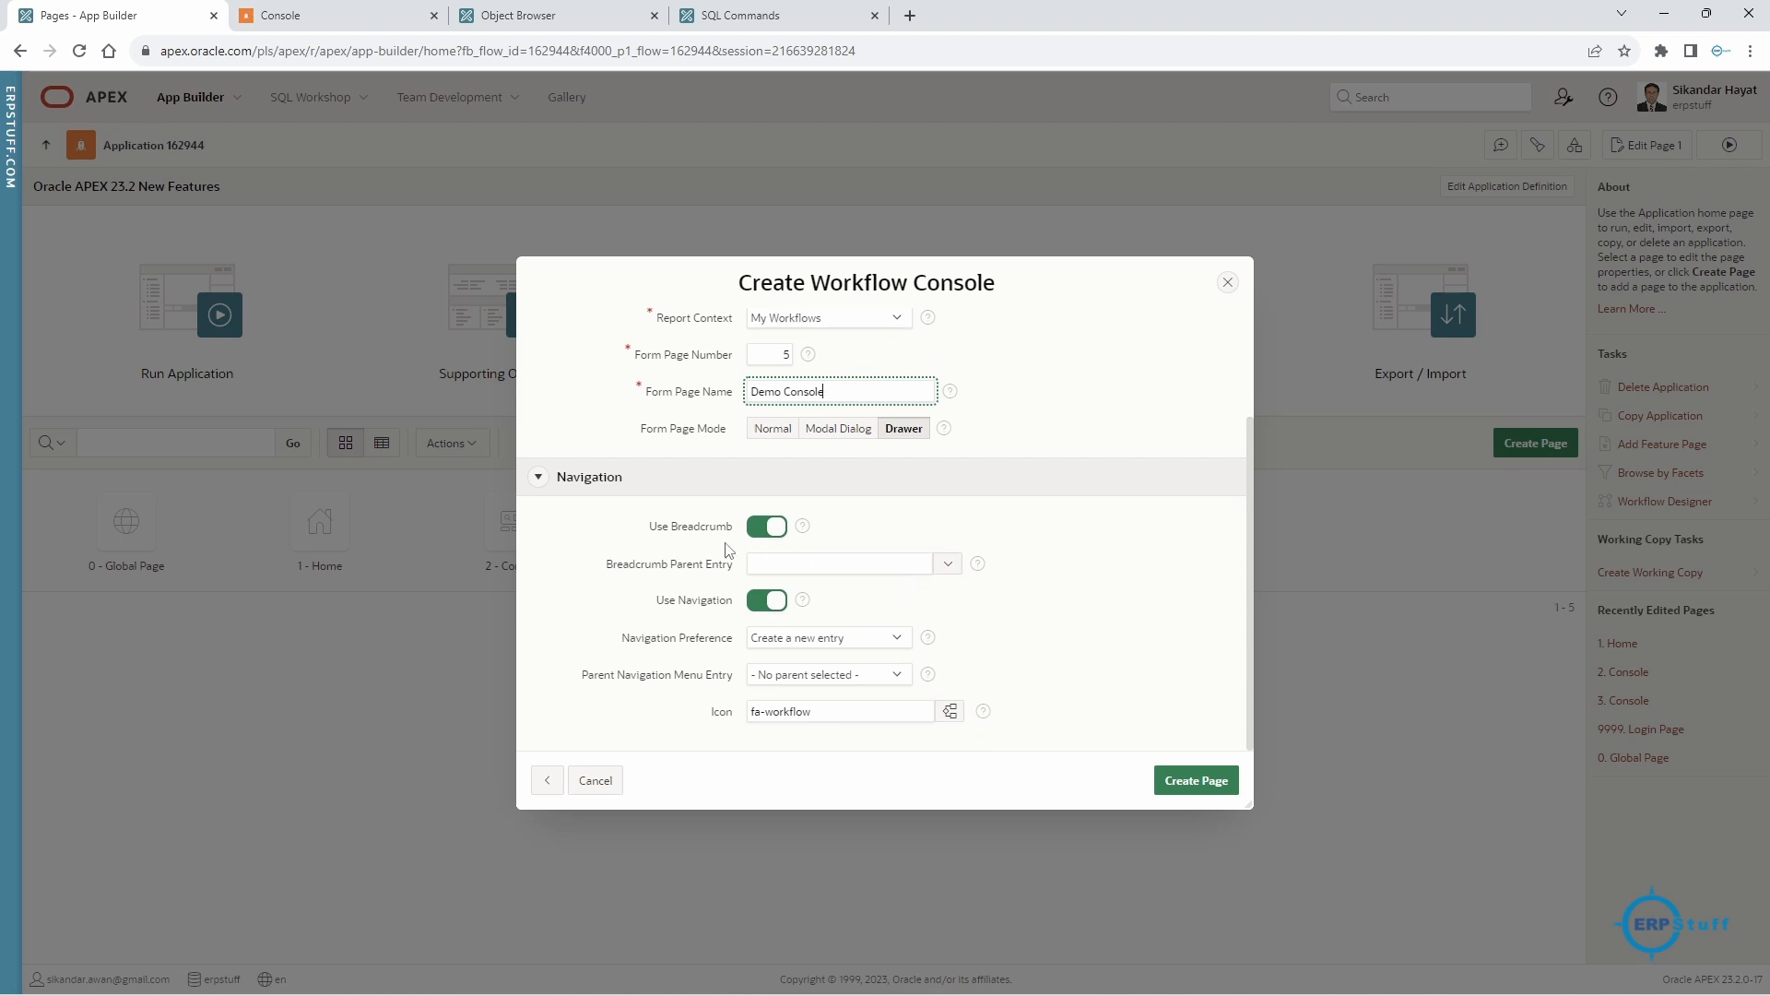
pyautogui.click(1207, 791)
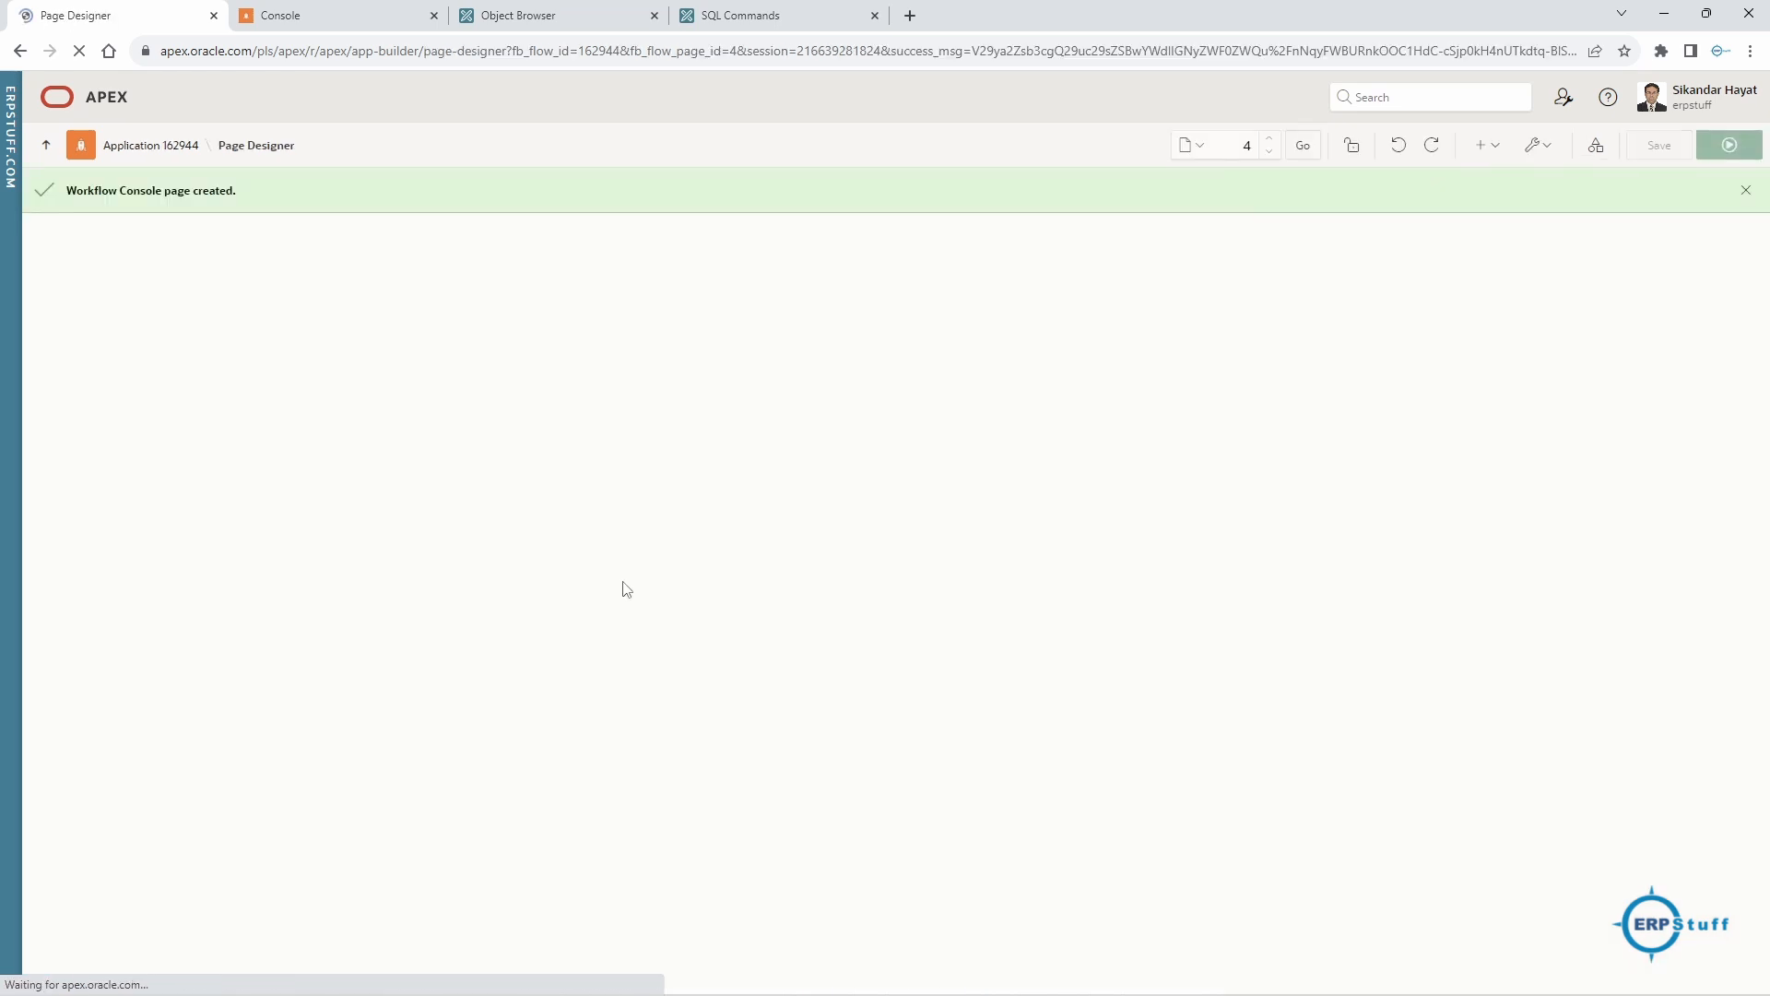
# - Save and run the Demo Console page, and view the Demo workflow instance's activities in the drawer
pyautogui.click(1659, 150)
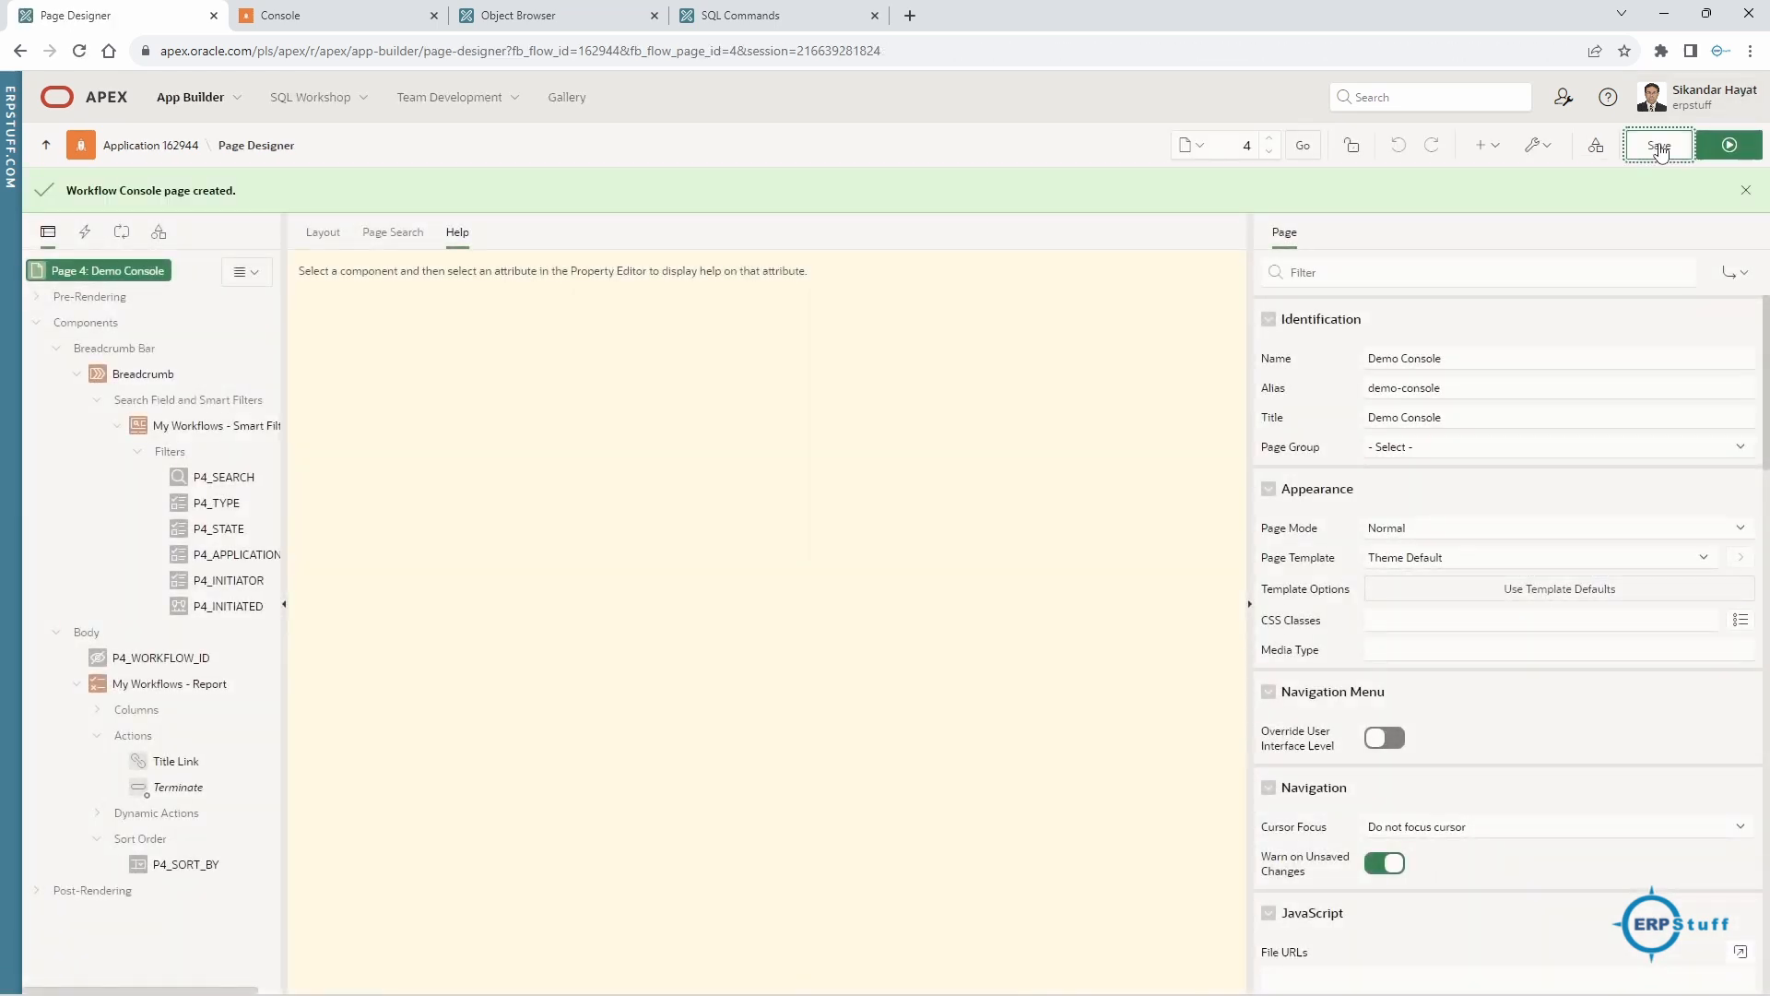
pyautogui.click(1730, 144)
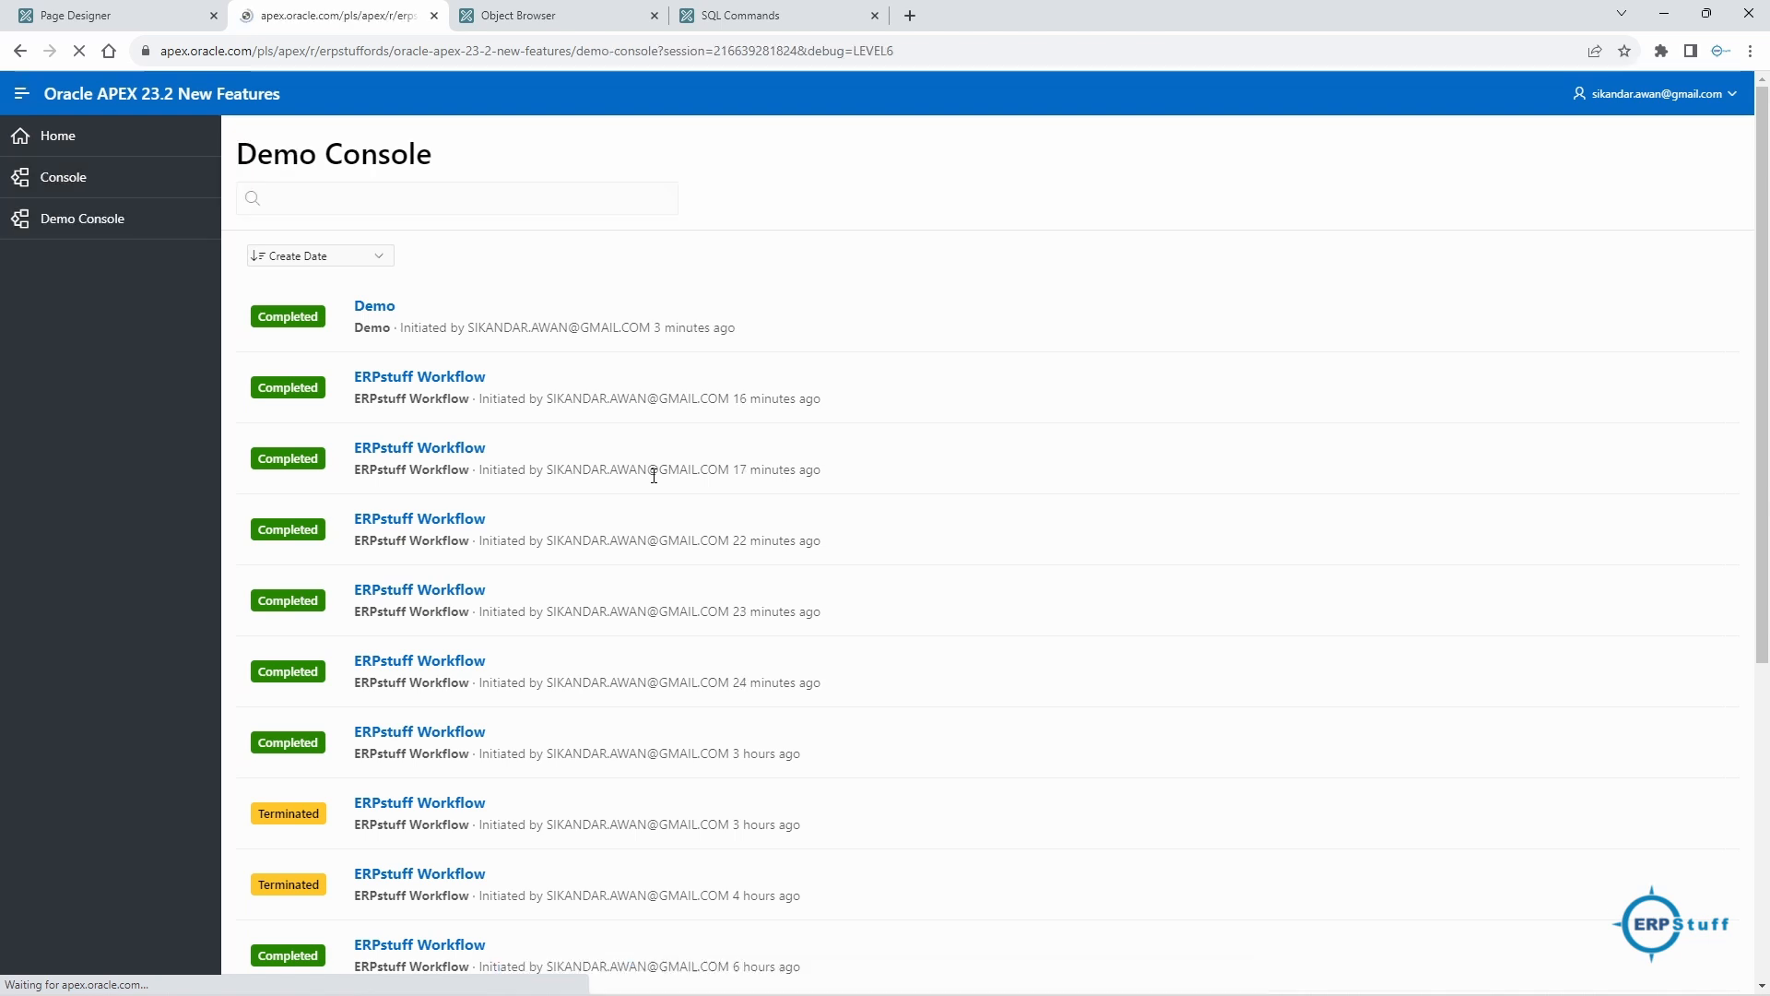
pyautogui.click(80, 231)
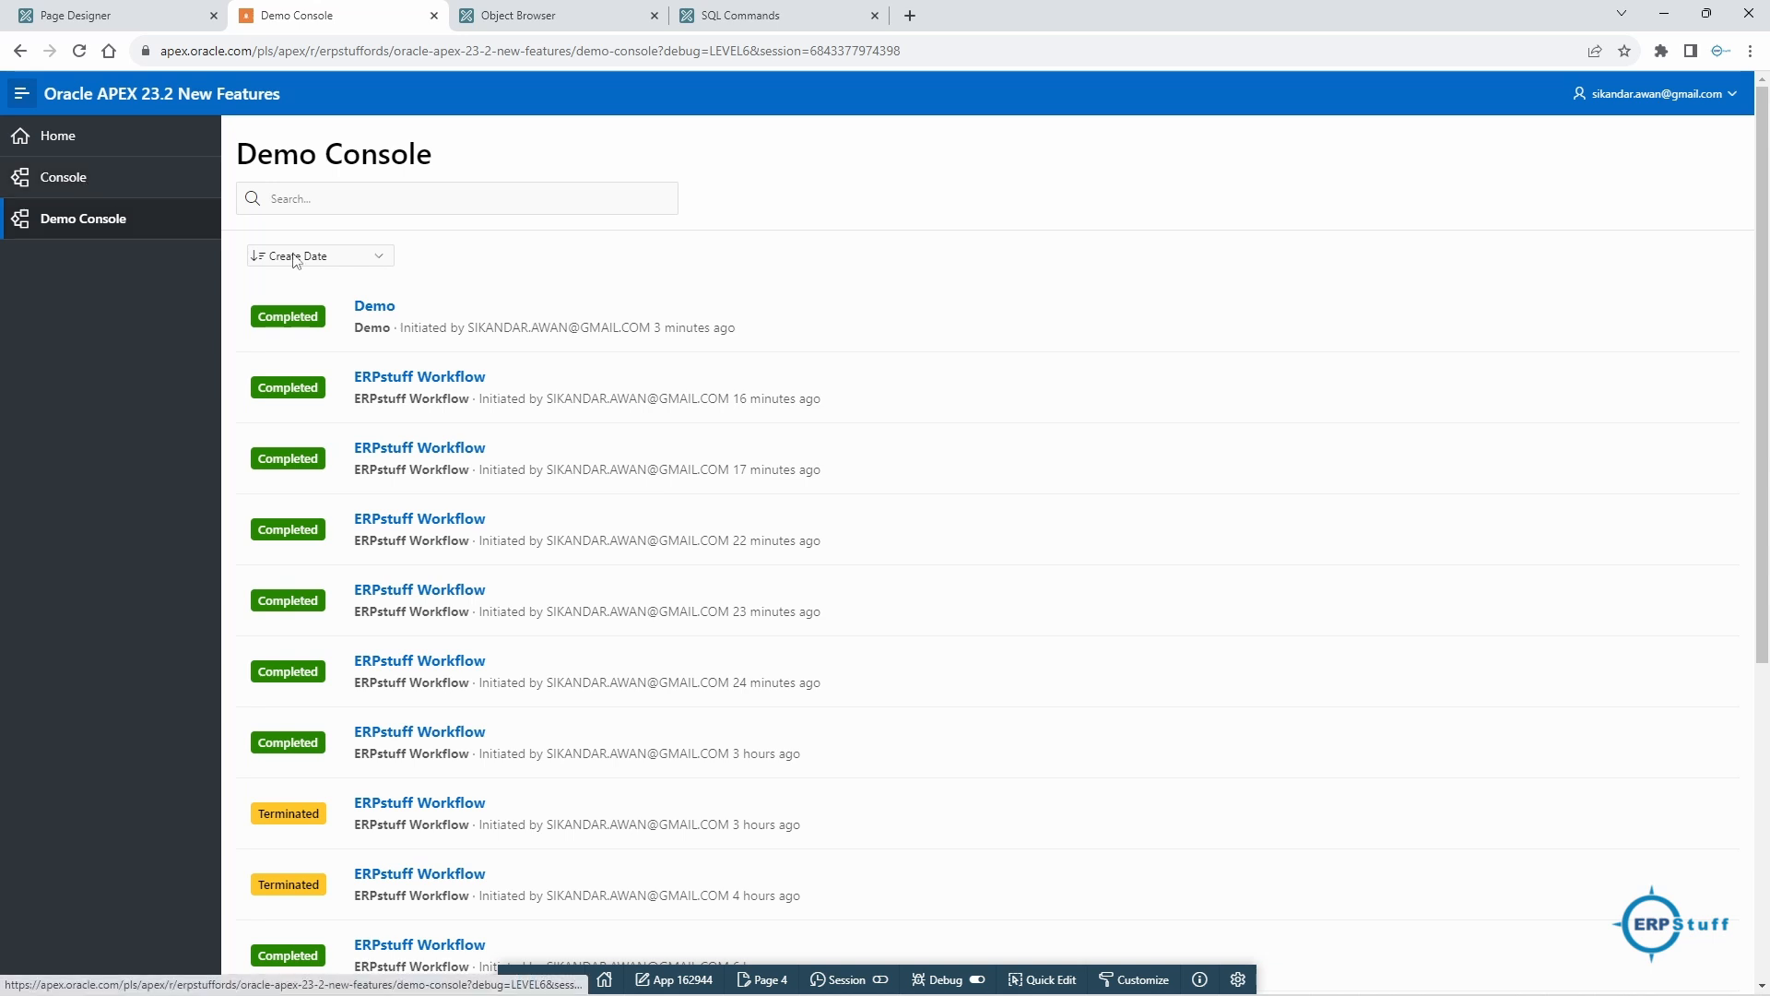
pyautogui.click(375, 307)
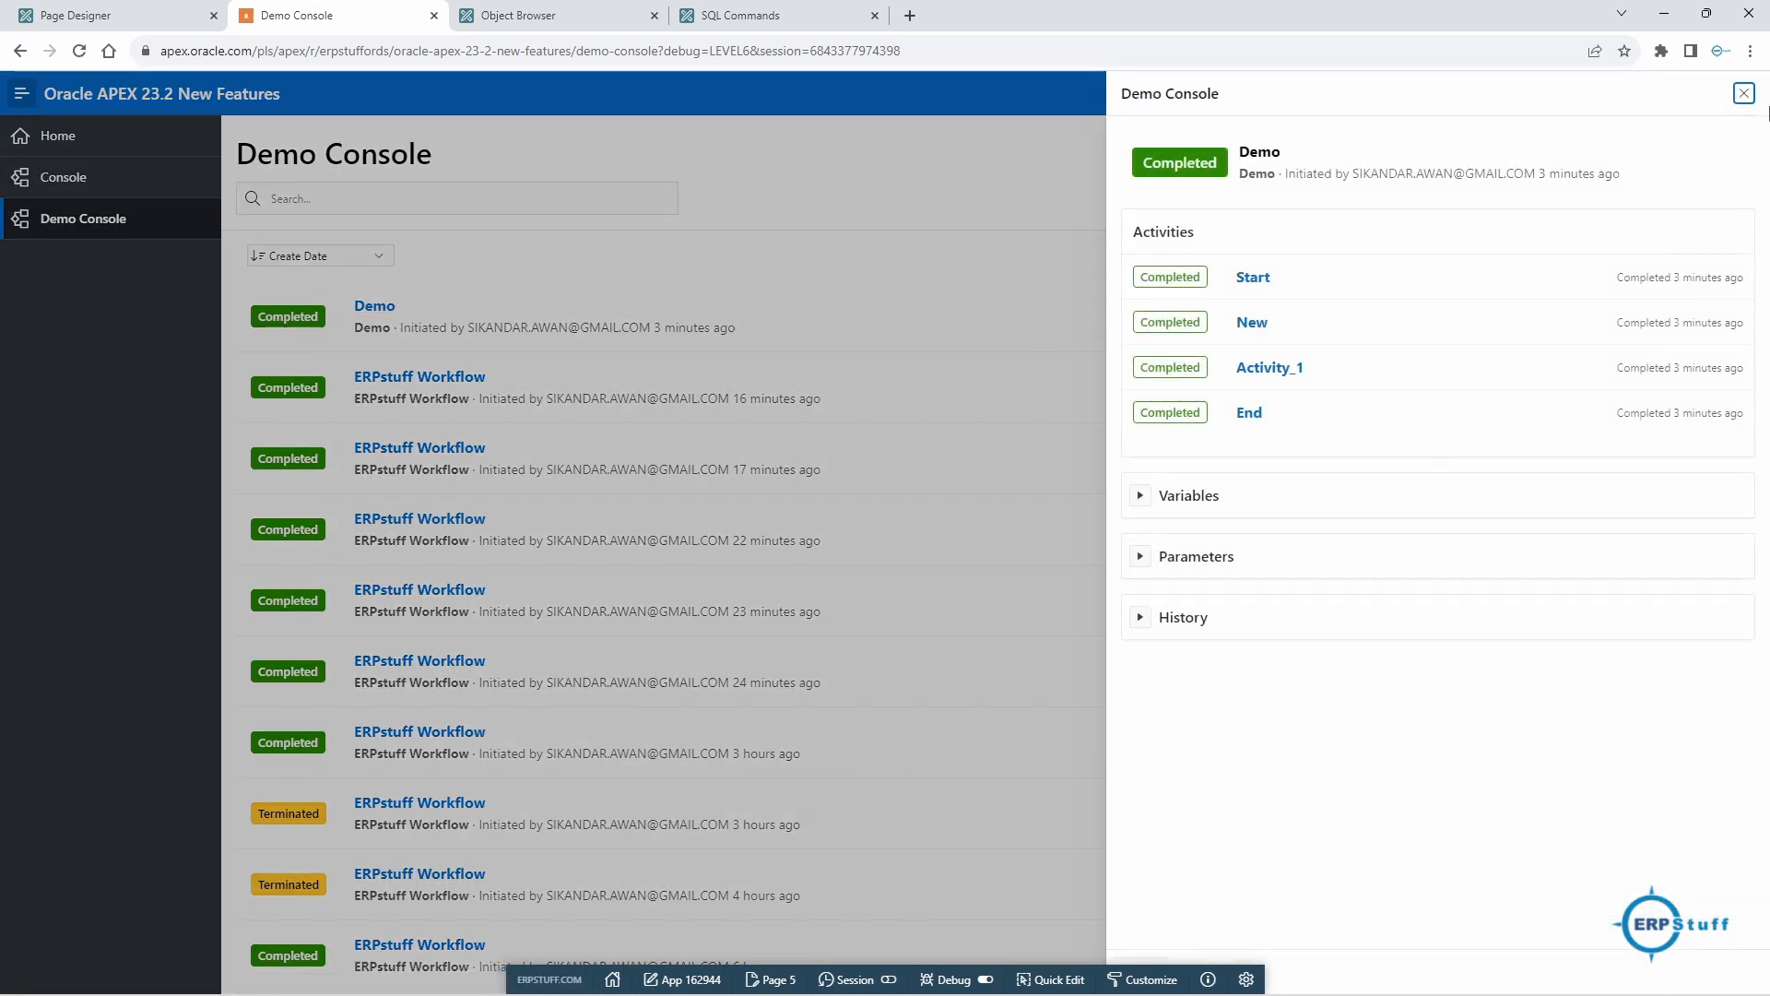
pyautogui.click(1743, 95)
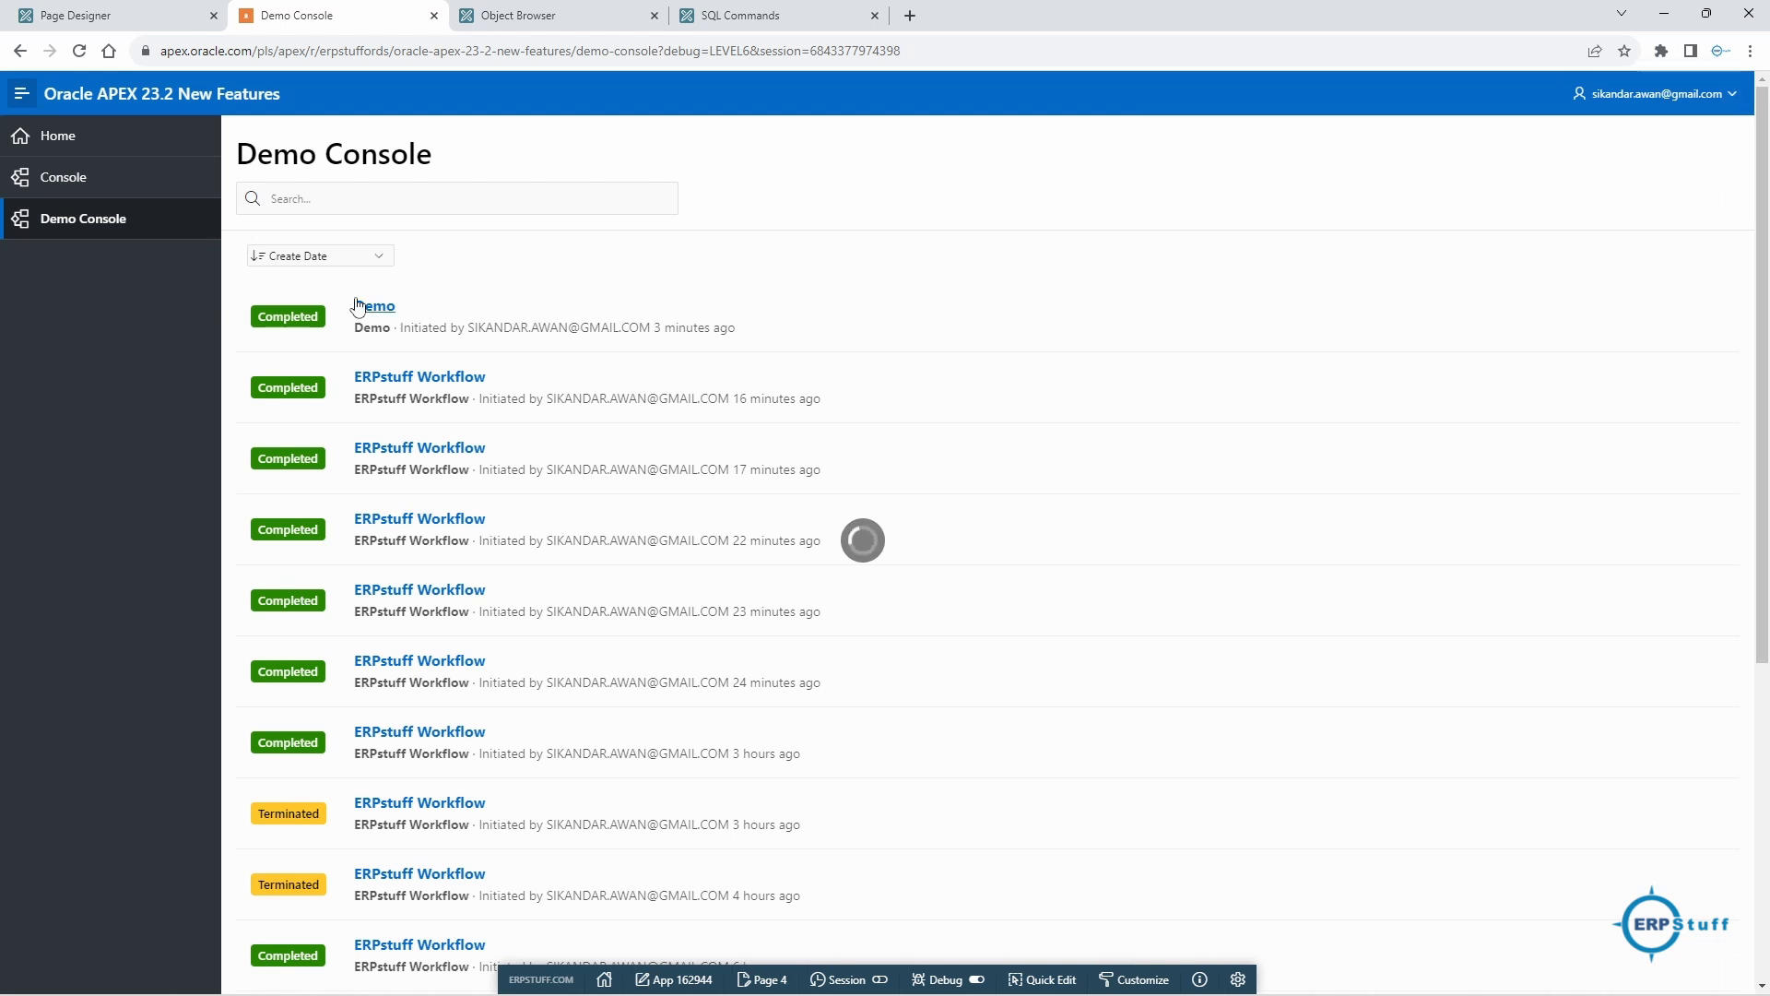
# - Return to the running application's original Console page and open its page 2 definition in Page Designer
pyautogui.click(77, 185)
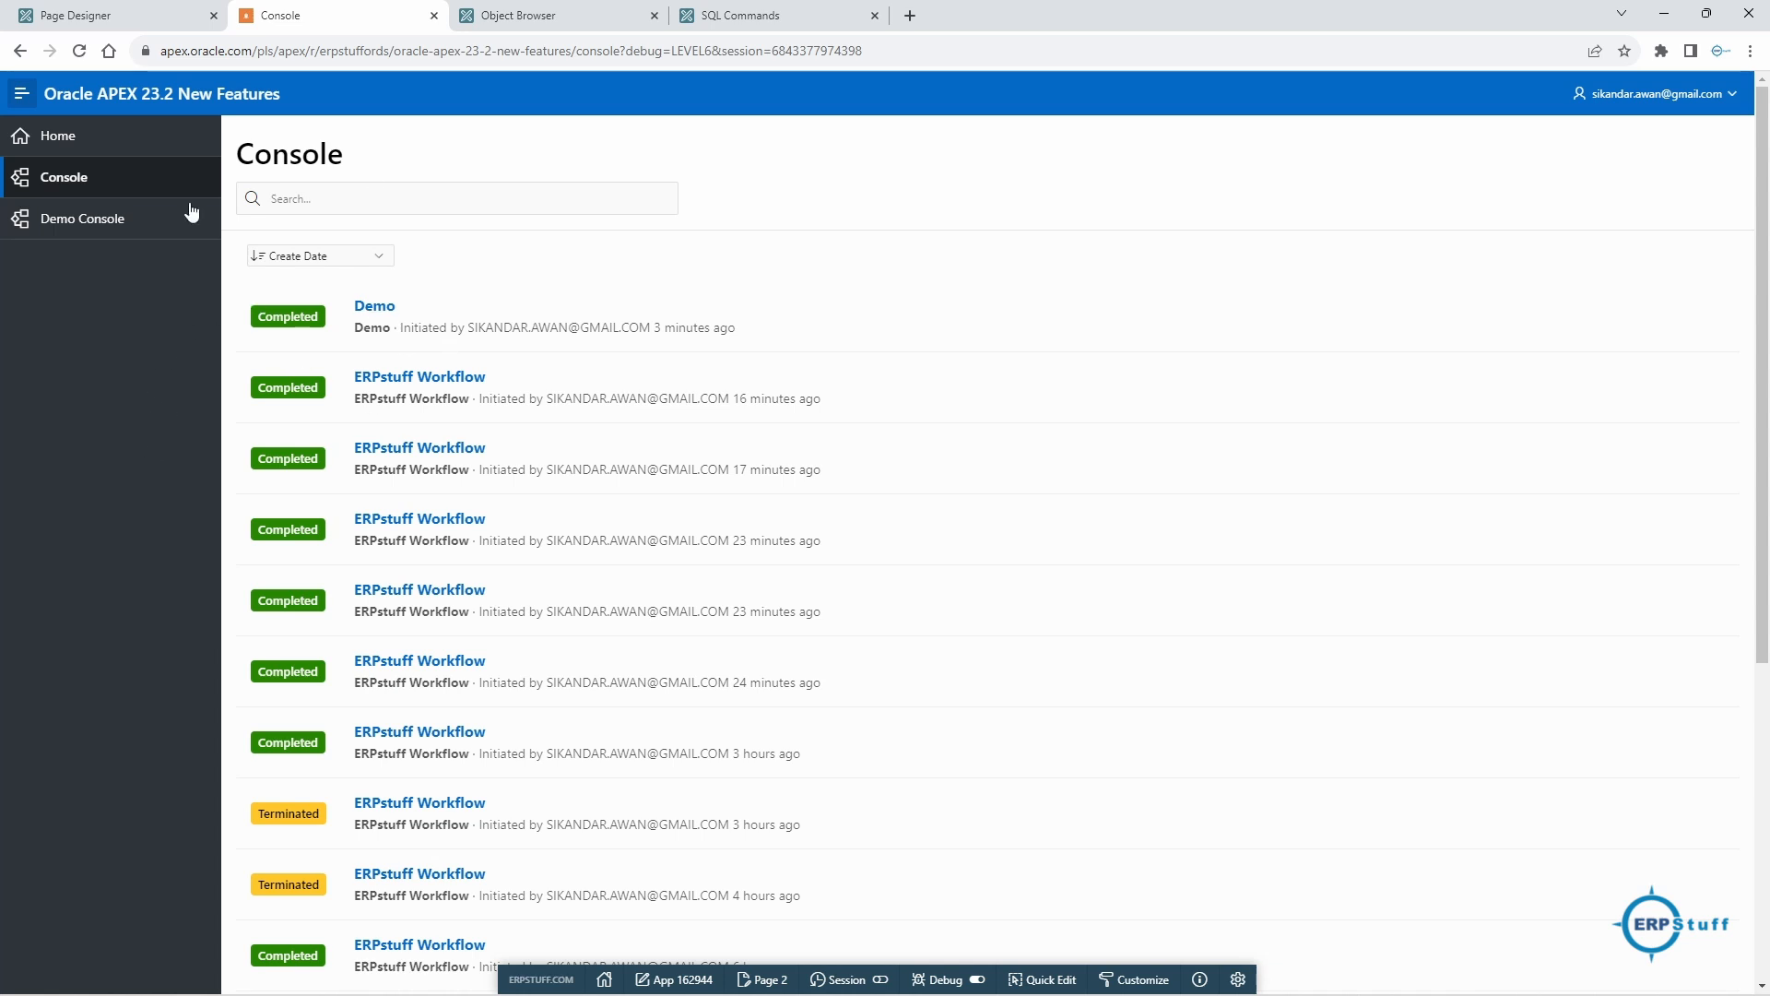
pyautogui.click(115, 19)
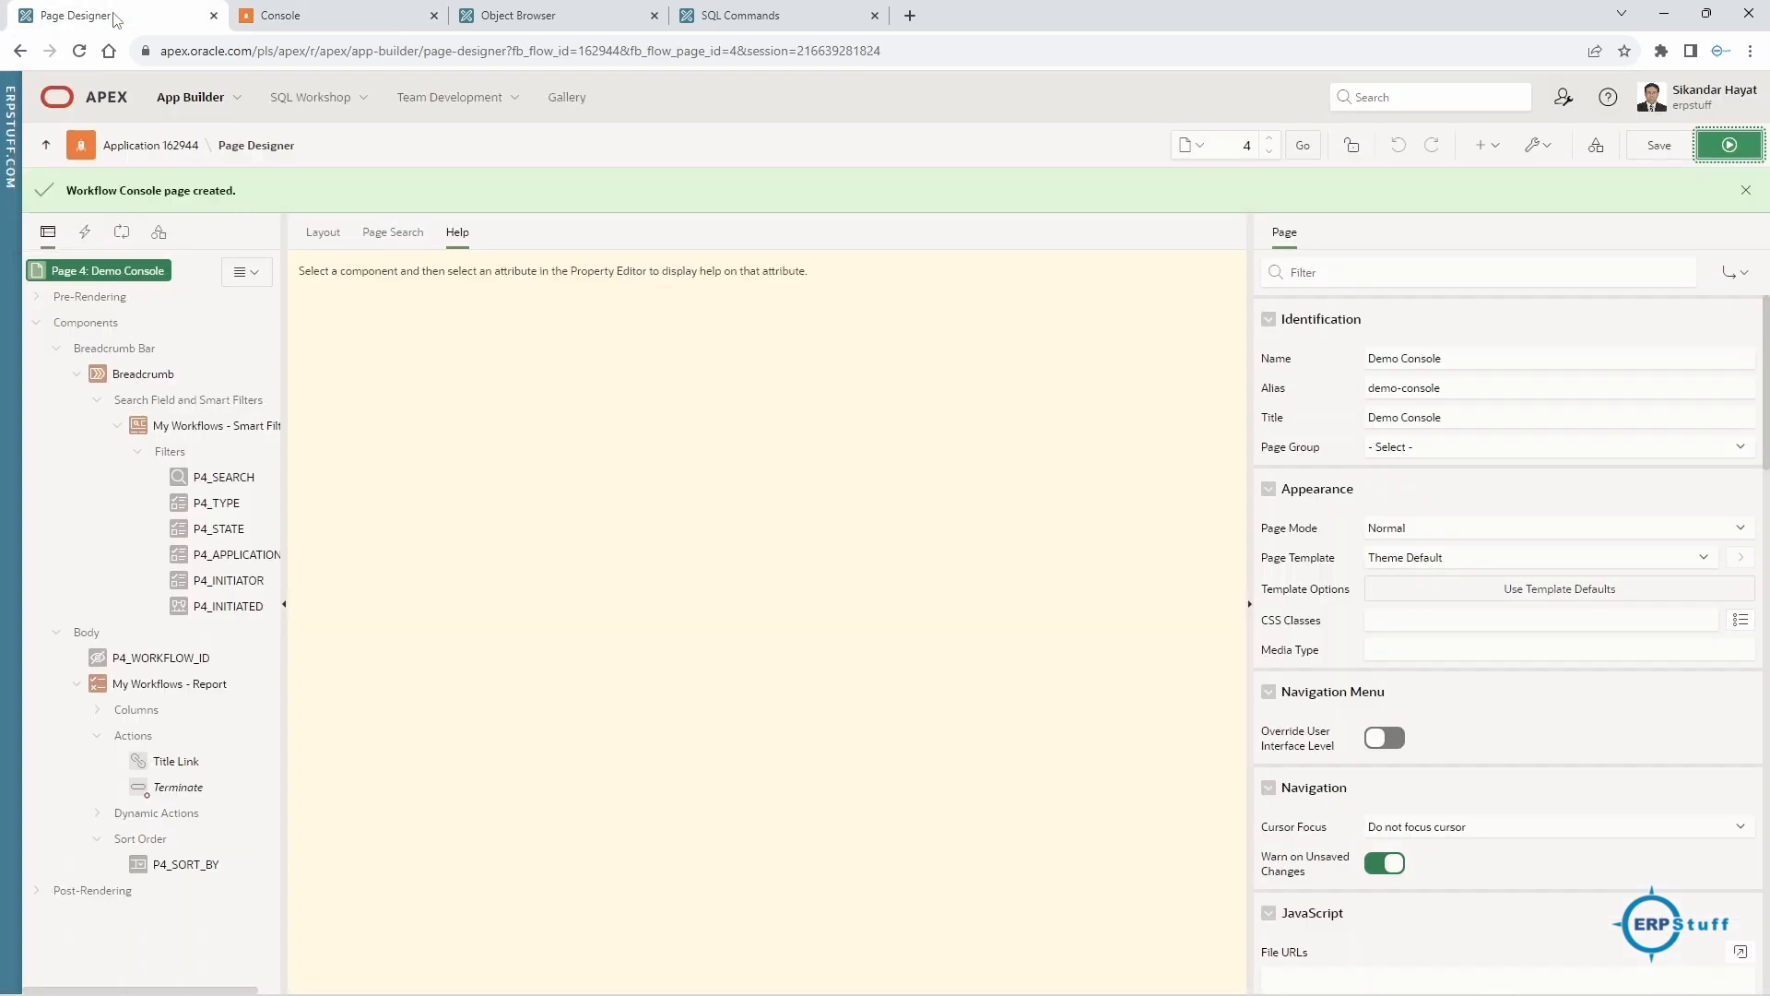
pyautogui.click(269, 16)
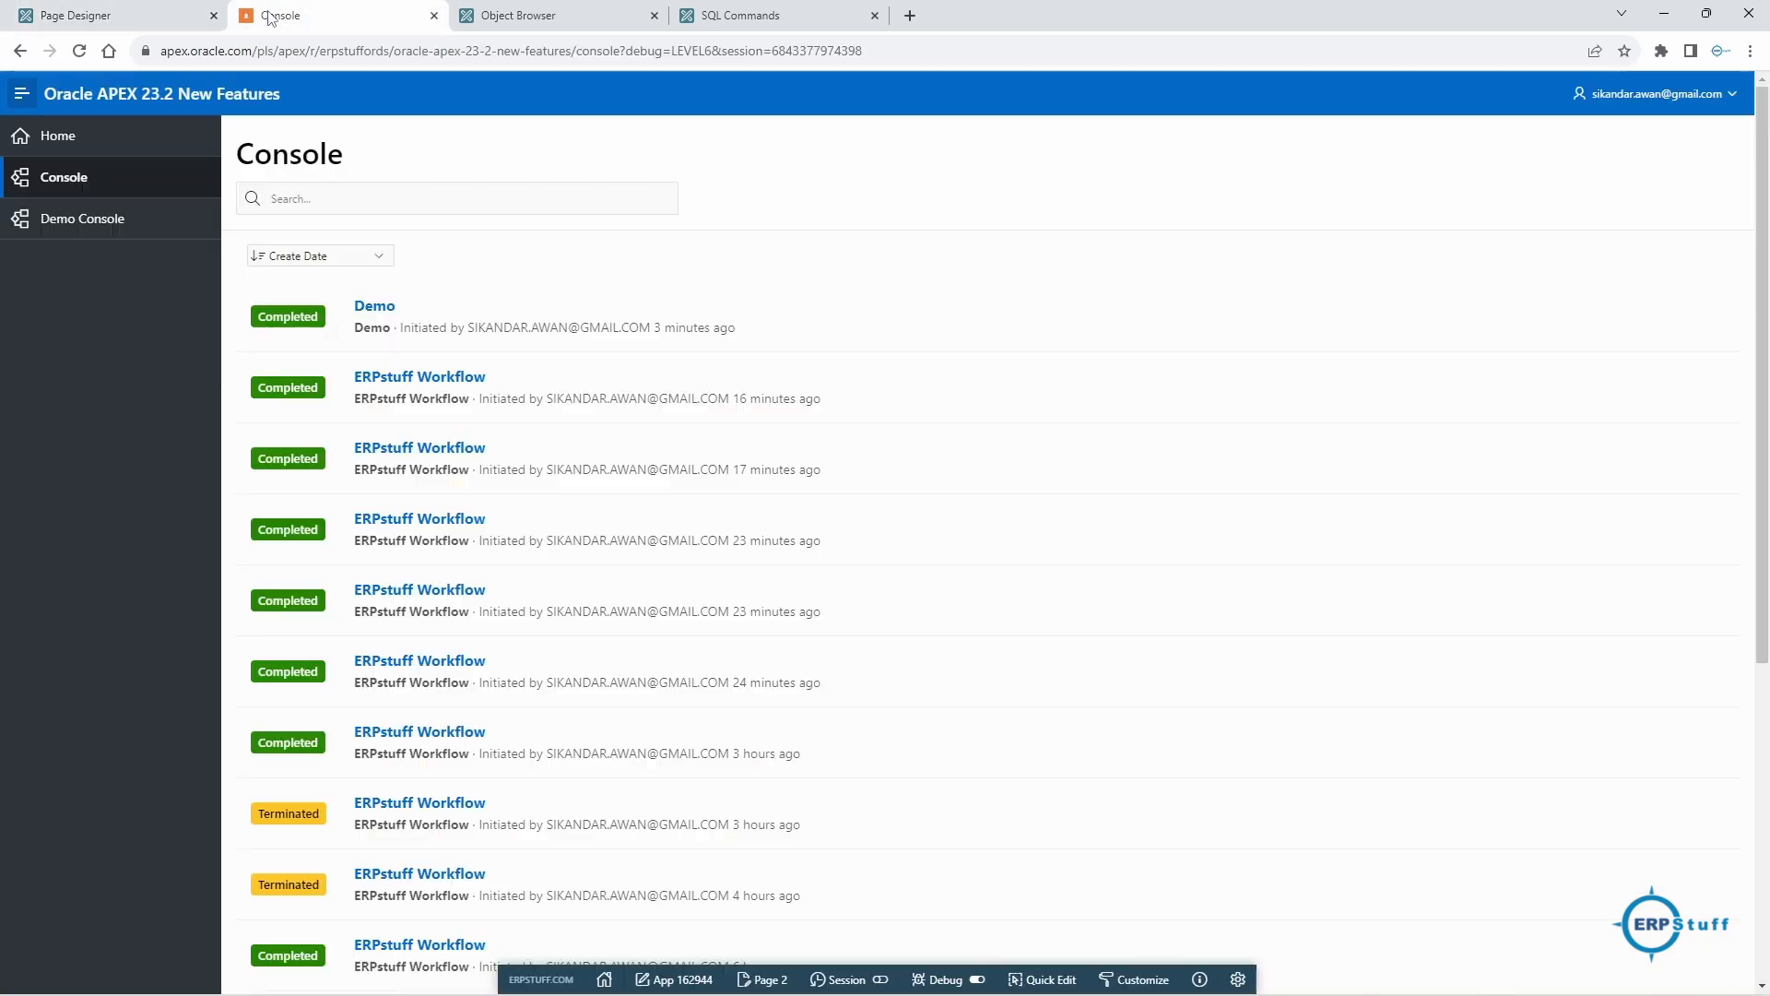
pyautogui.click(770, 982)
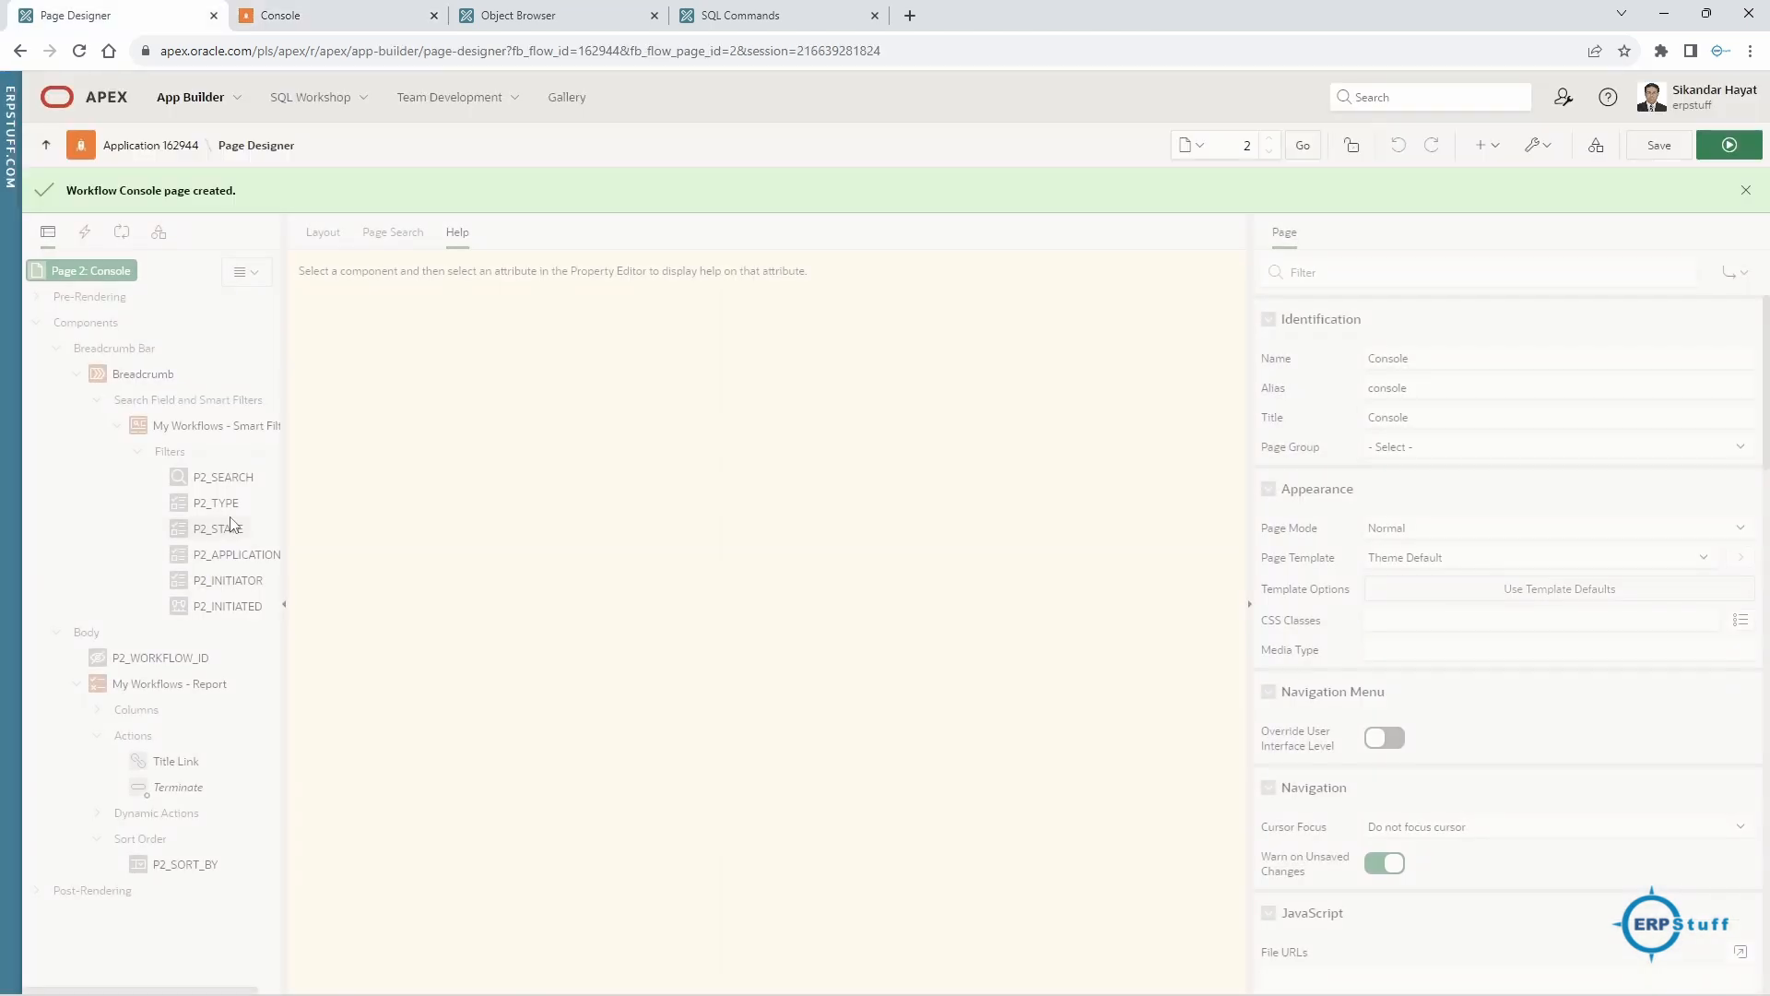
# - Examine the My Workflows - Report region's SQL query, including its commented-out p_application_id parameter, and leave it without editing
pyautogui.click(205, 686)
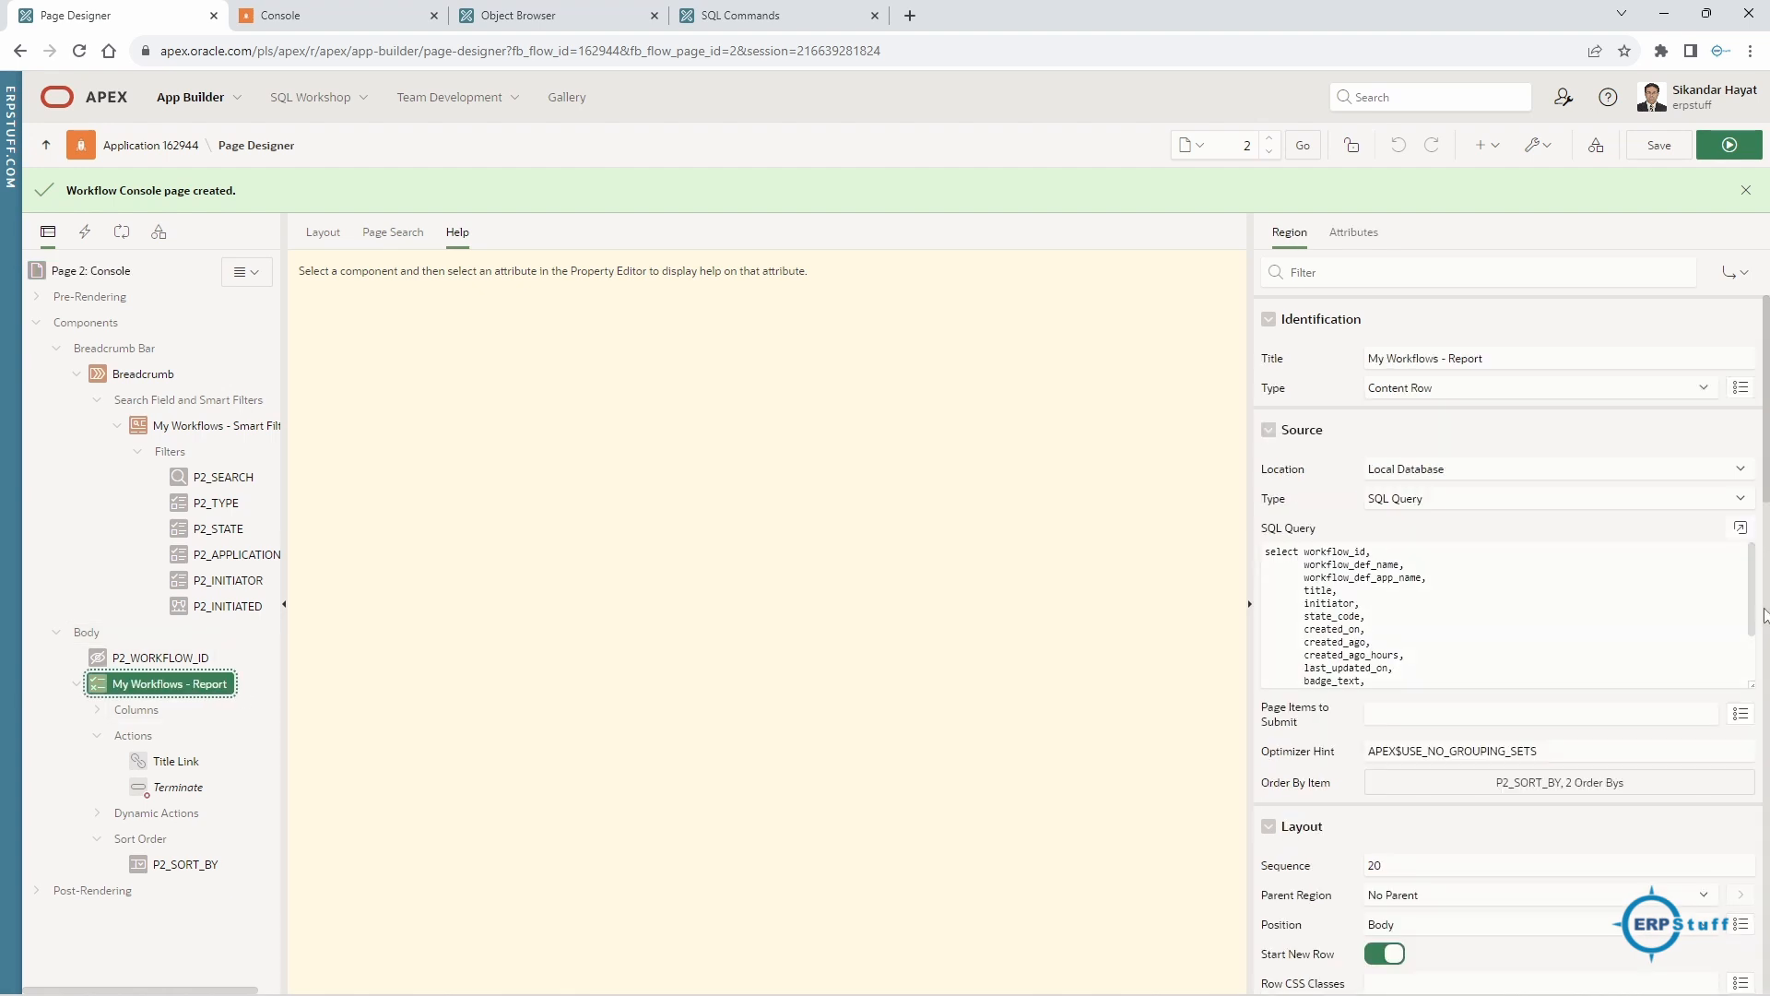
pyautogui.click(1741, 528)
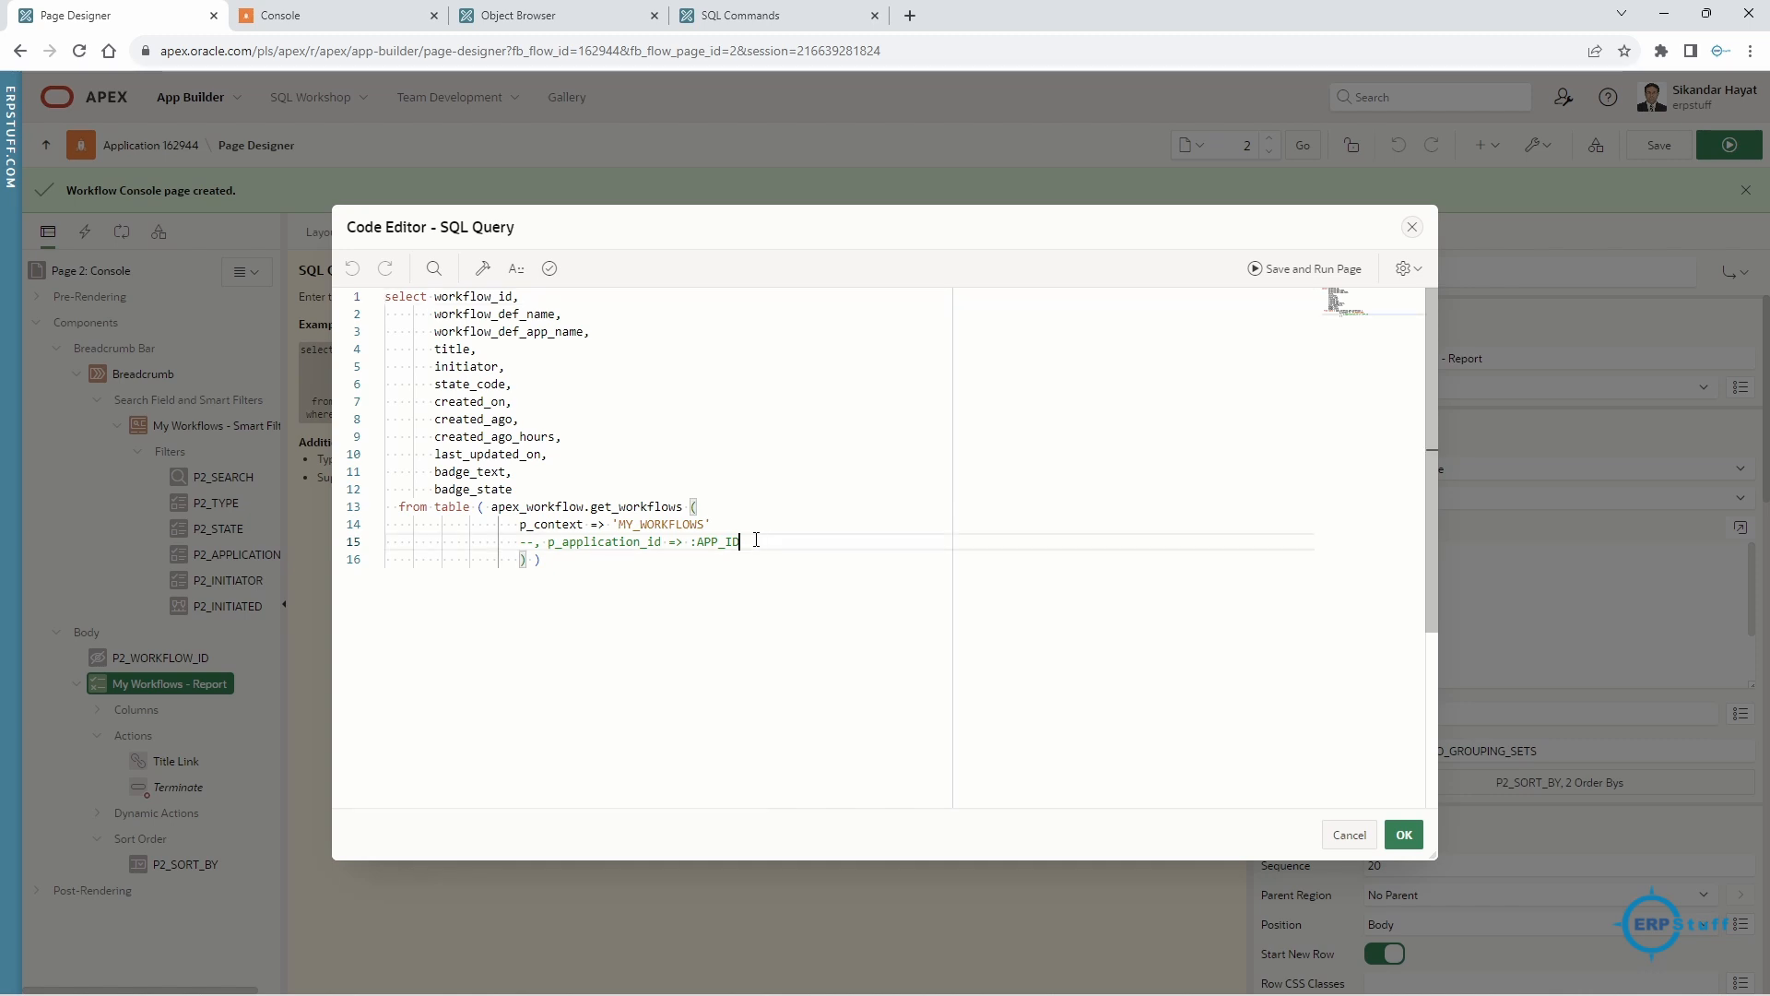
pyautogui.moveTo(743, 542); pyautogui.dragTo(521, 542)
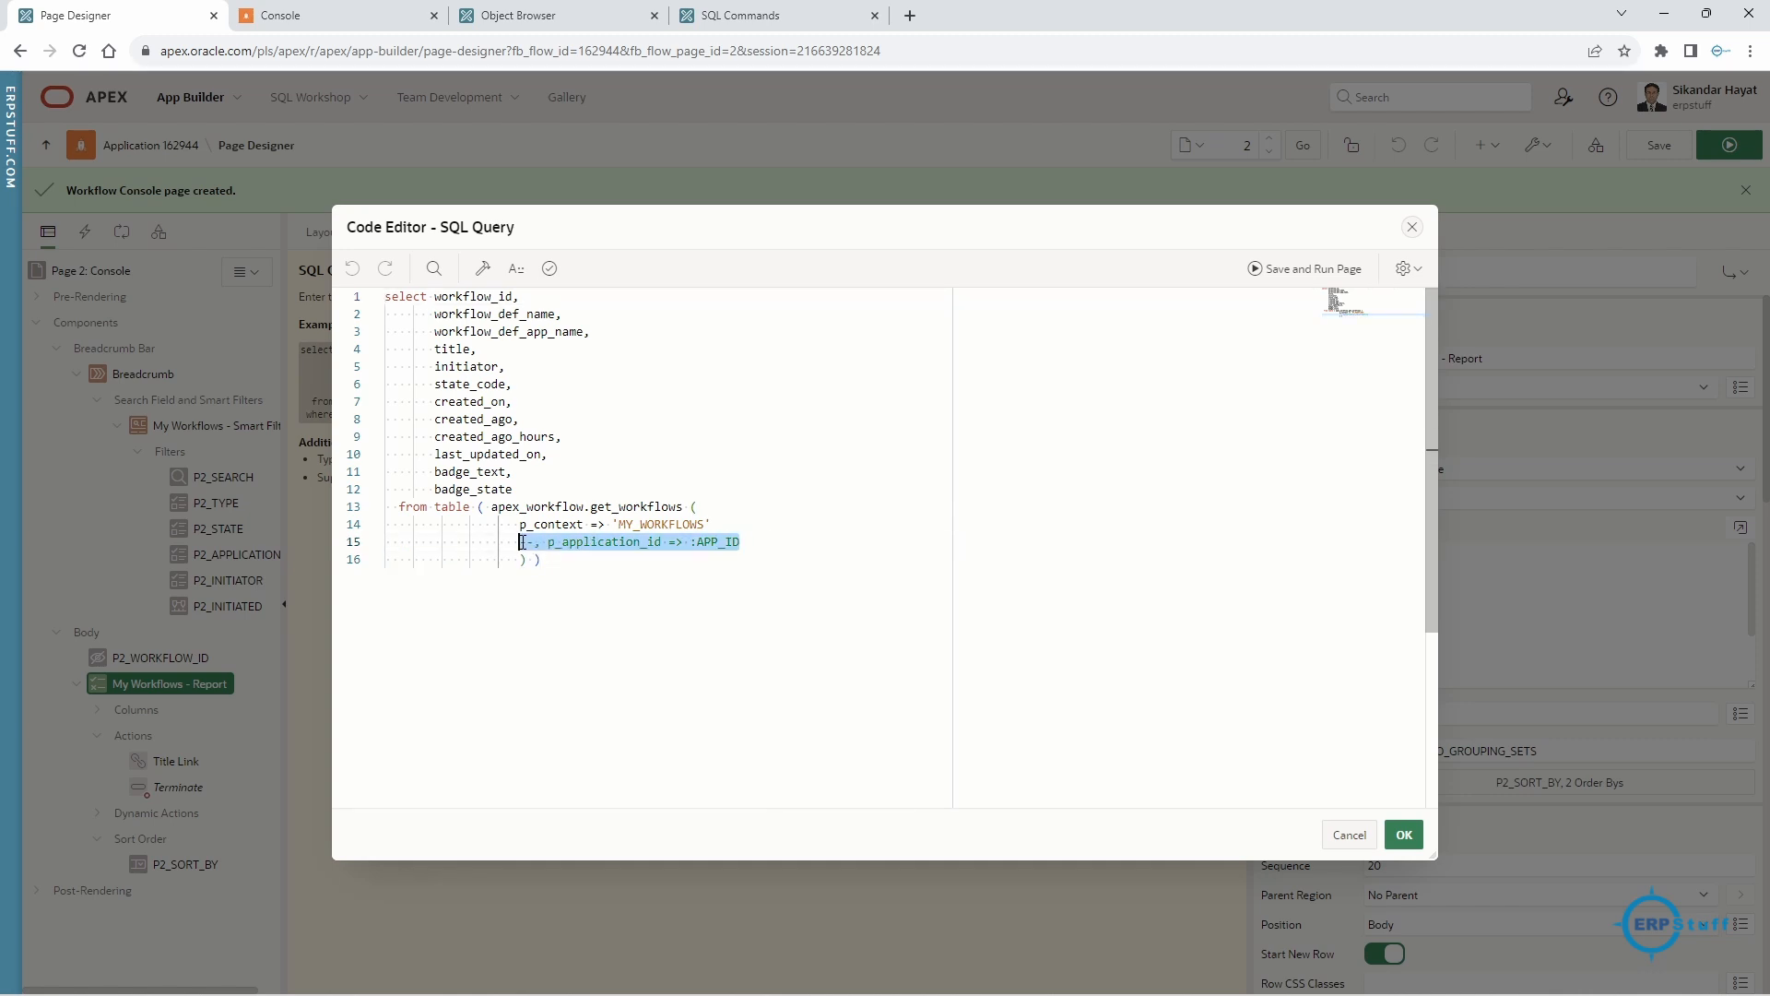
pyautogui.click(609, 558)
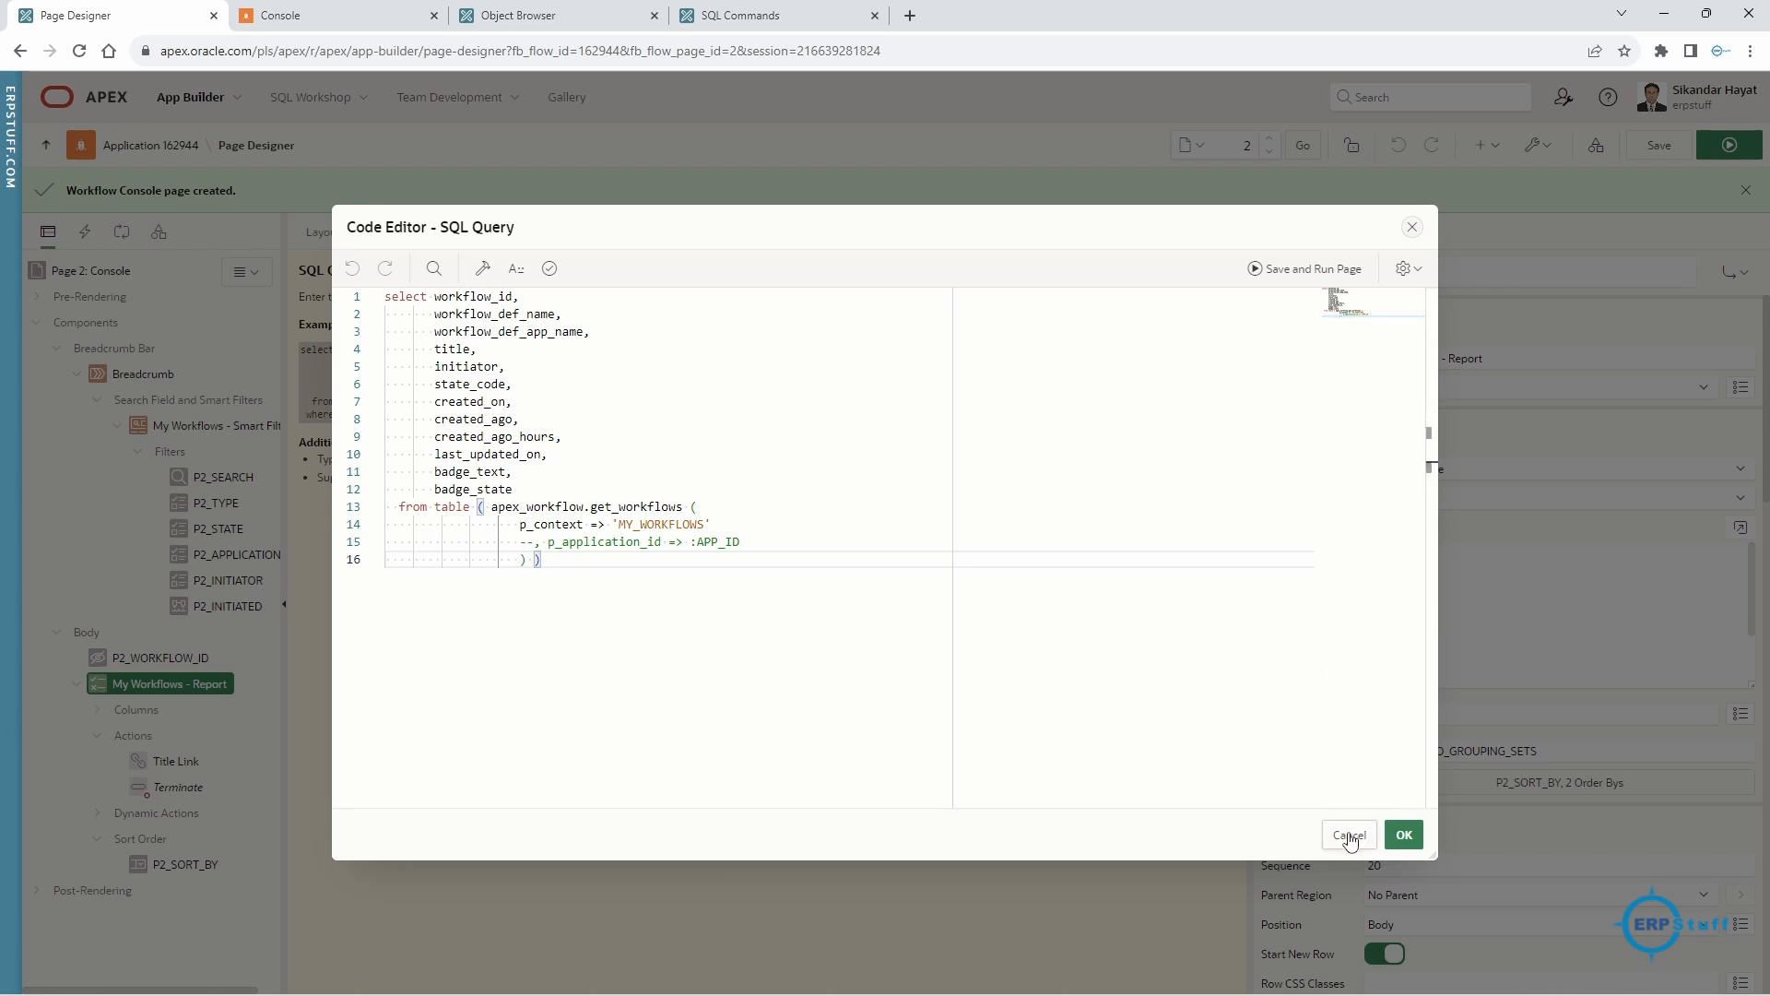
pyautogui.click(1347, 836)
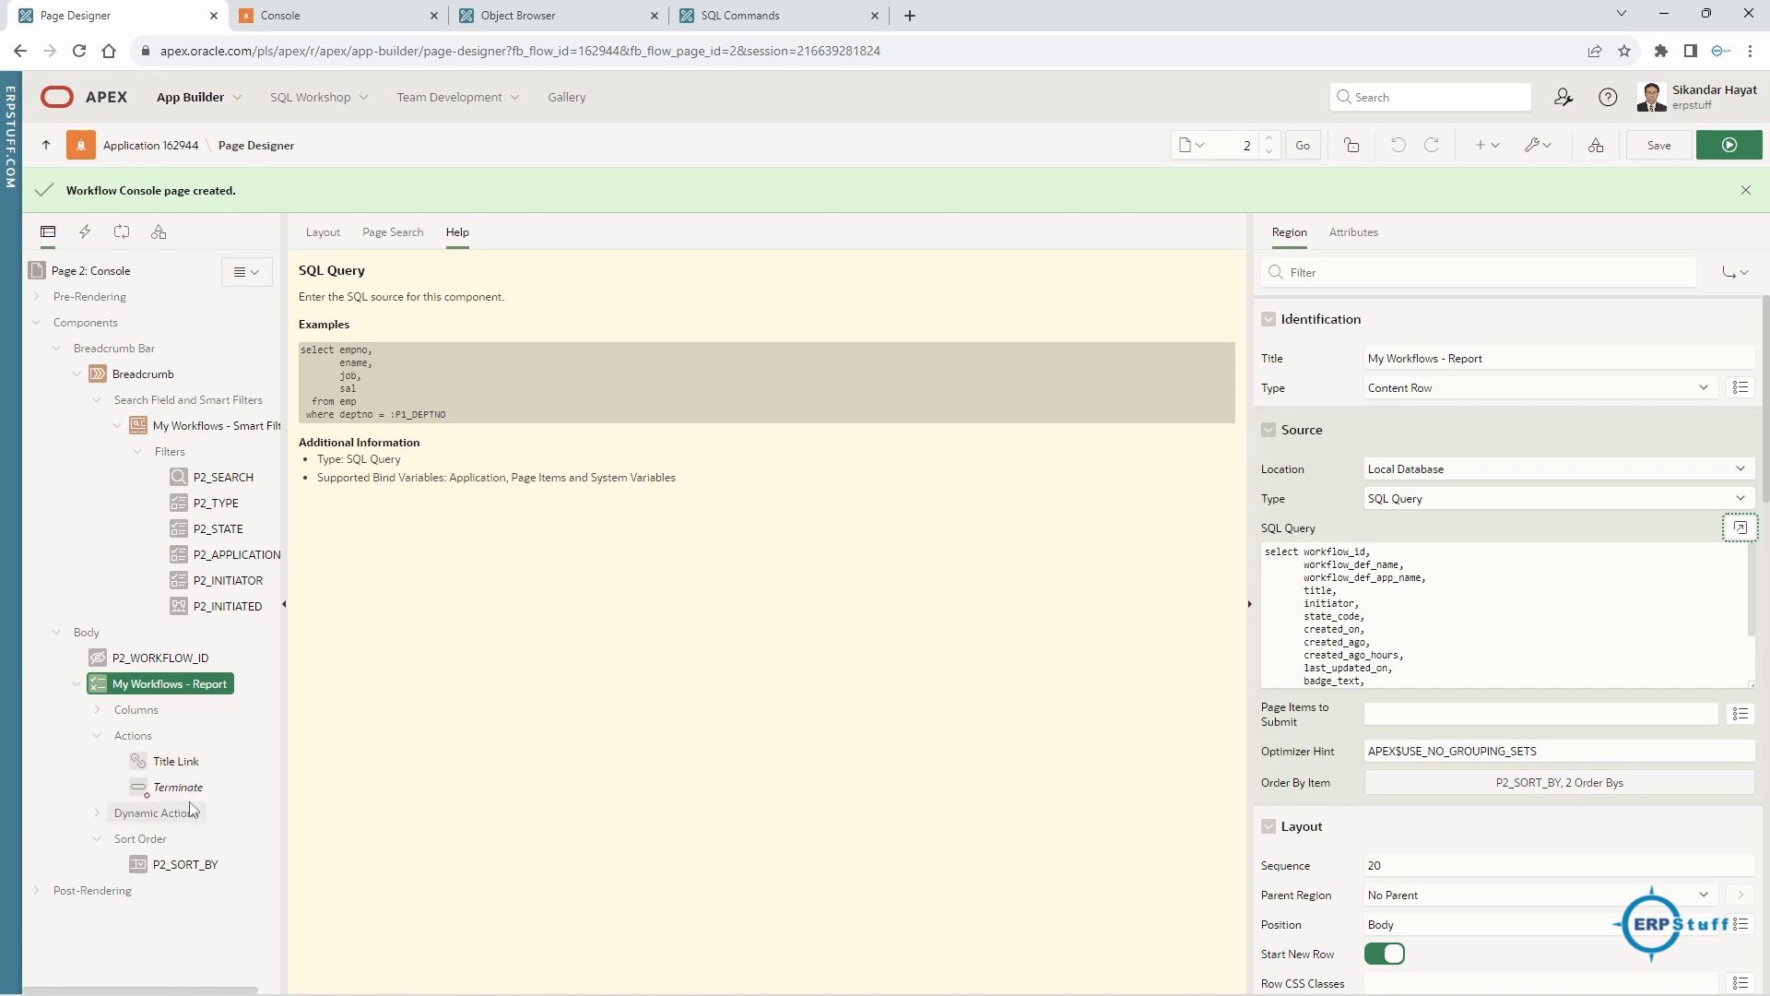
# - Review the properties of page 2's Smart Filters region, Breadcrumb, P2_WORKFLOW_ID item and My Workflows - Report region
pyautogui.click(224, 429)
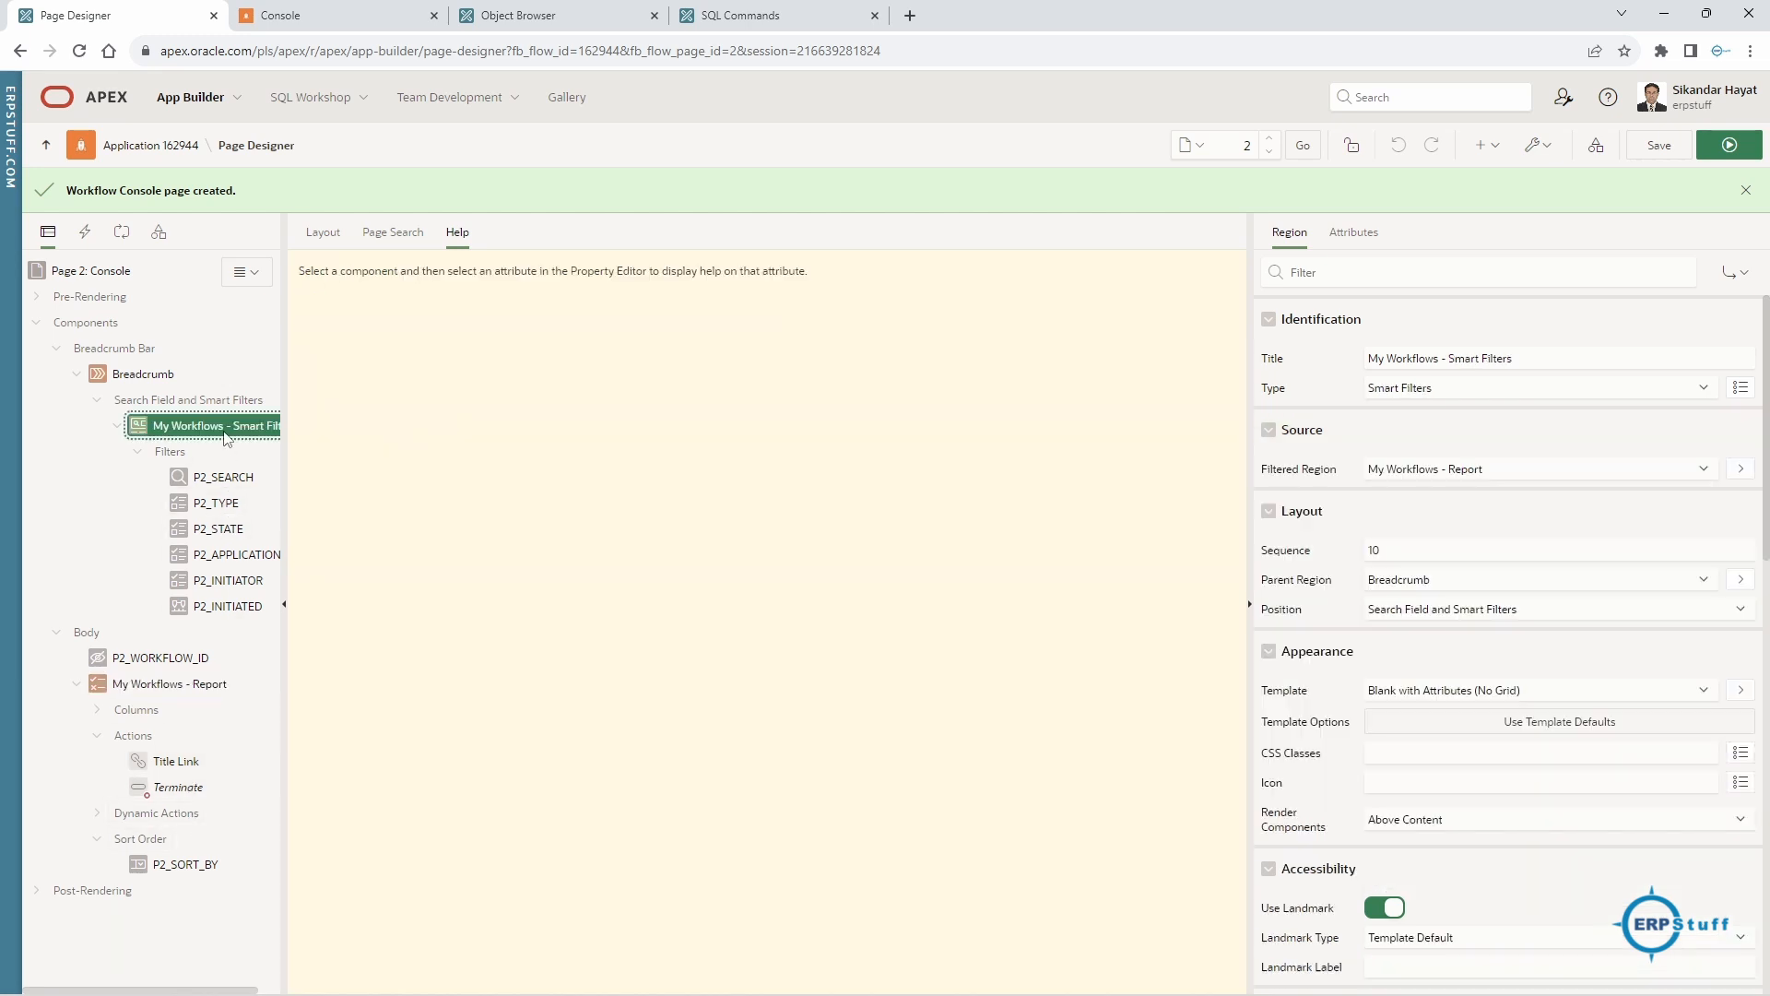
pyautogui.click(117, 375)
pyautogui.click(159, 657)
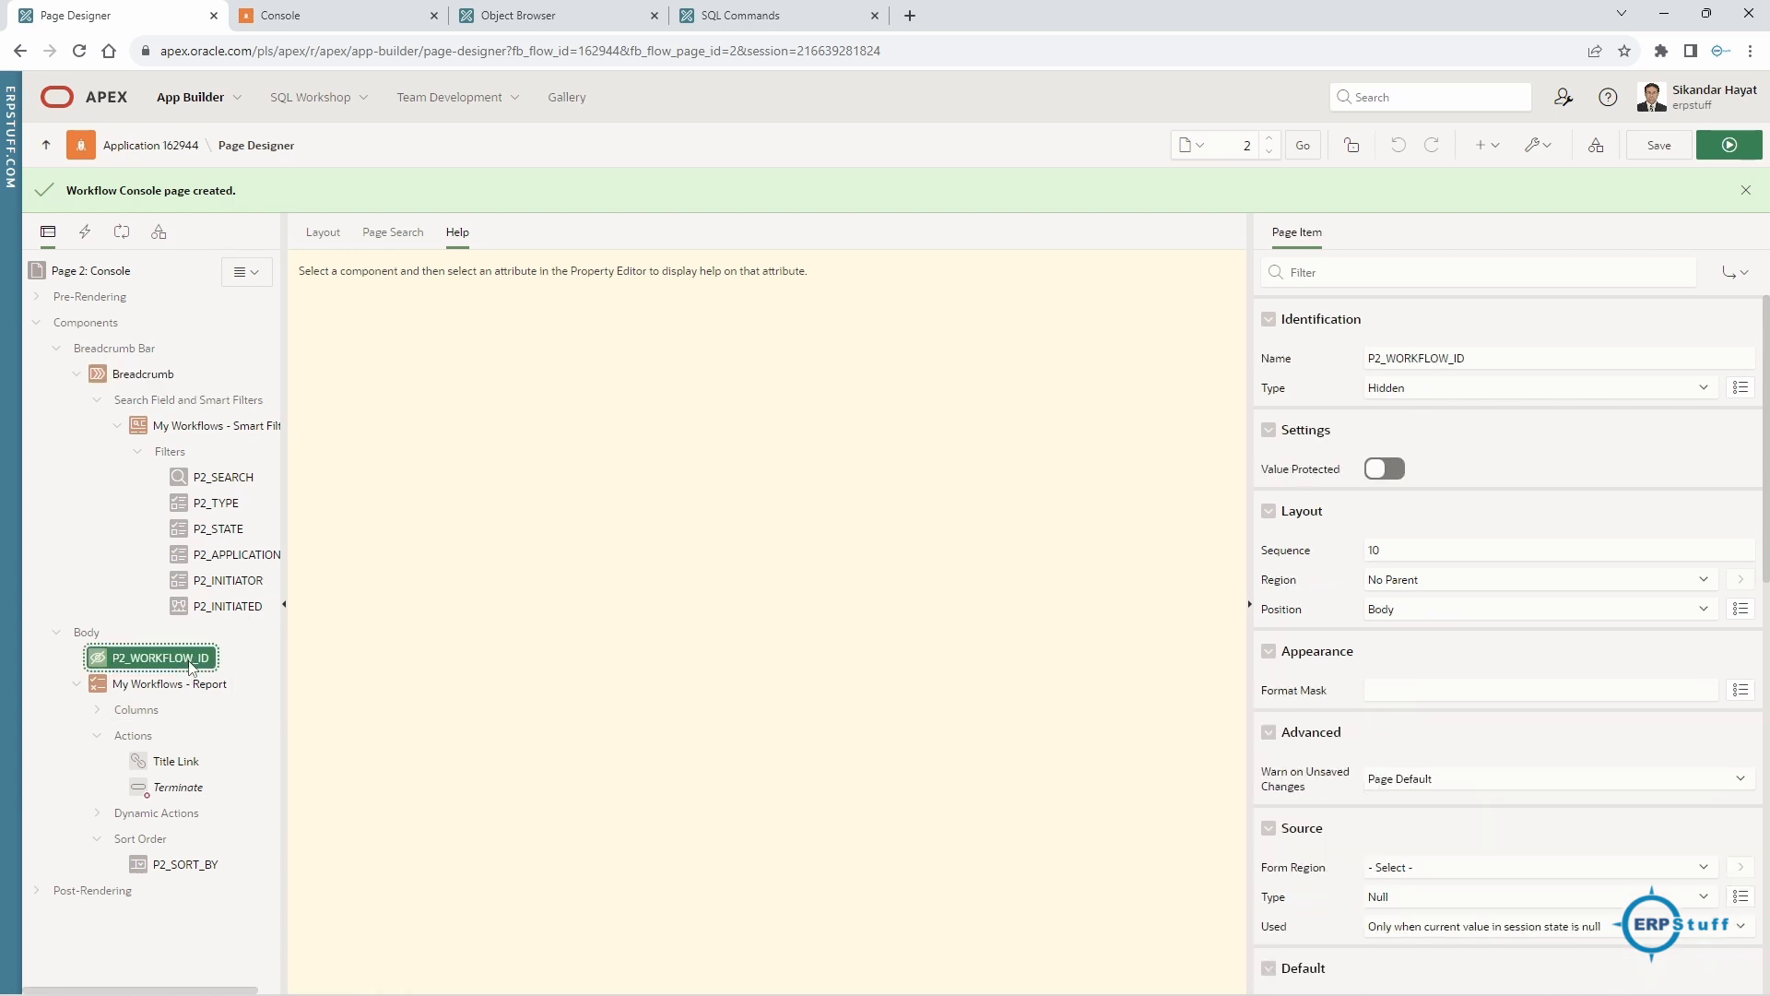
pyautogui.click(152, 687)
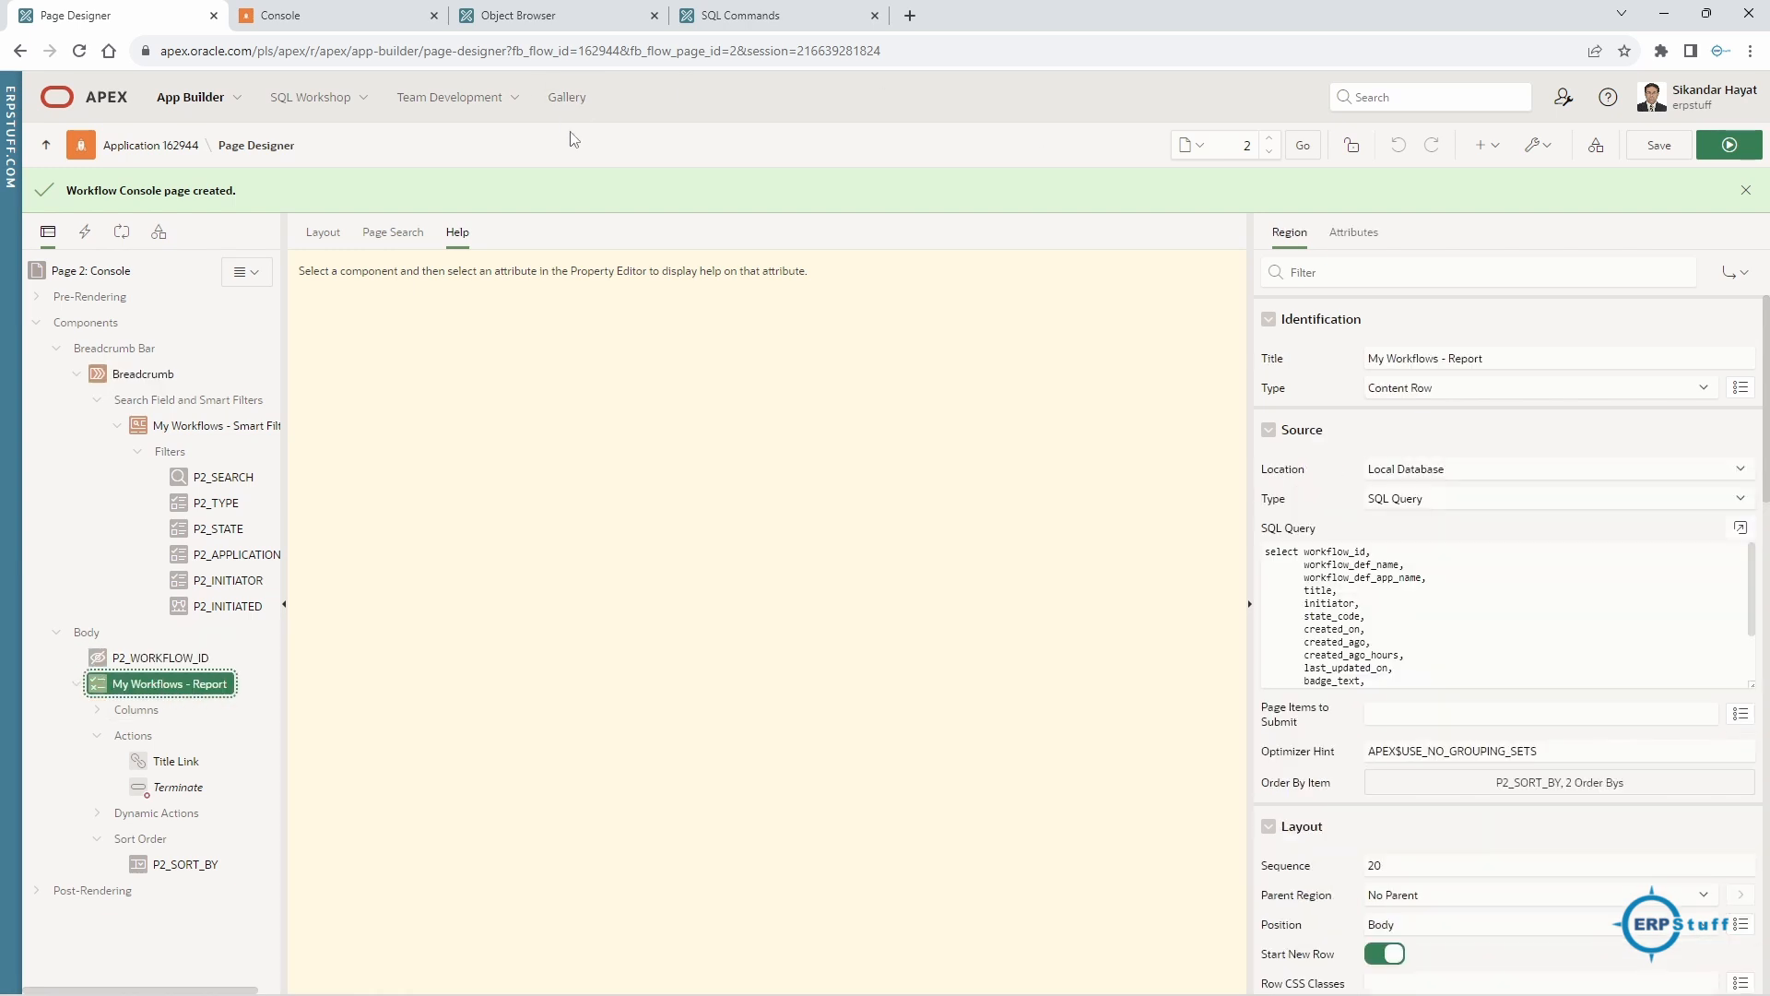